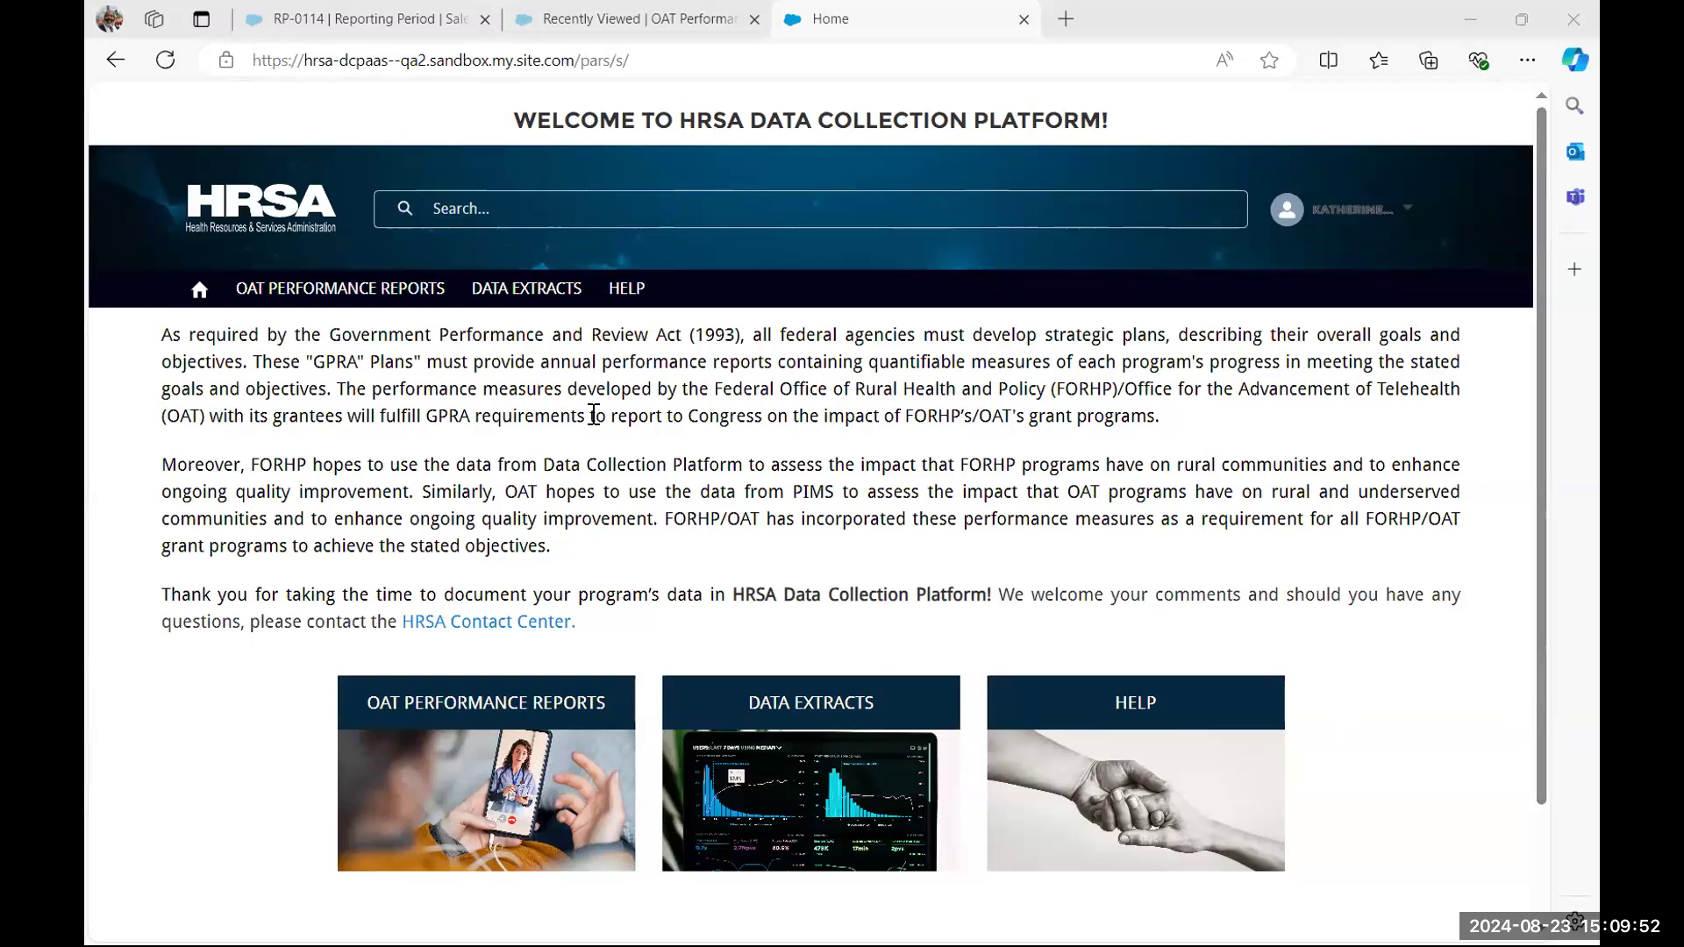
# Check the options in the home page's account menu, then open the OAT Performance Reports list
pyautogui.moveTo(1114, 121); pyautogui.dragTo(499, 120)
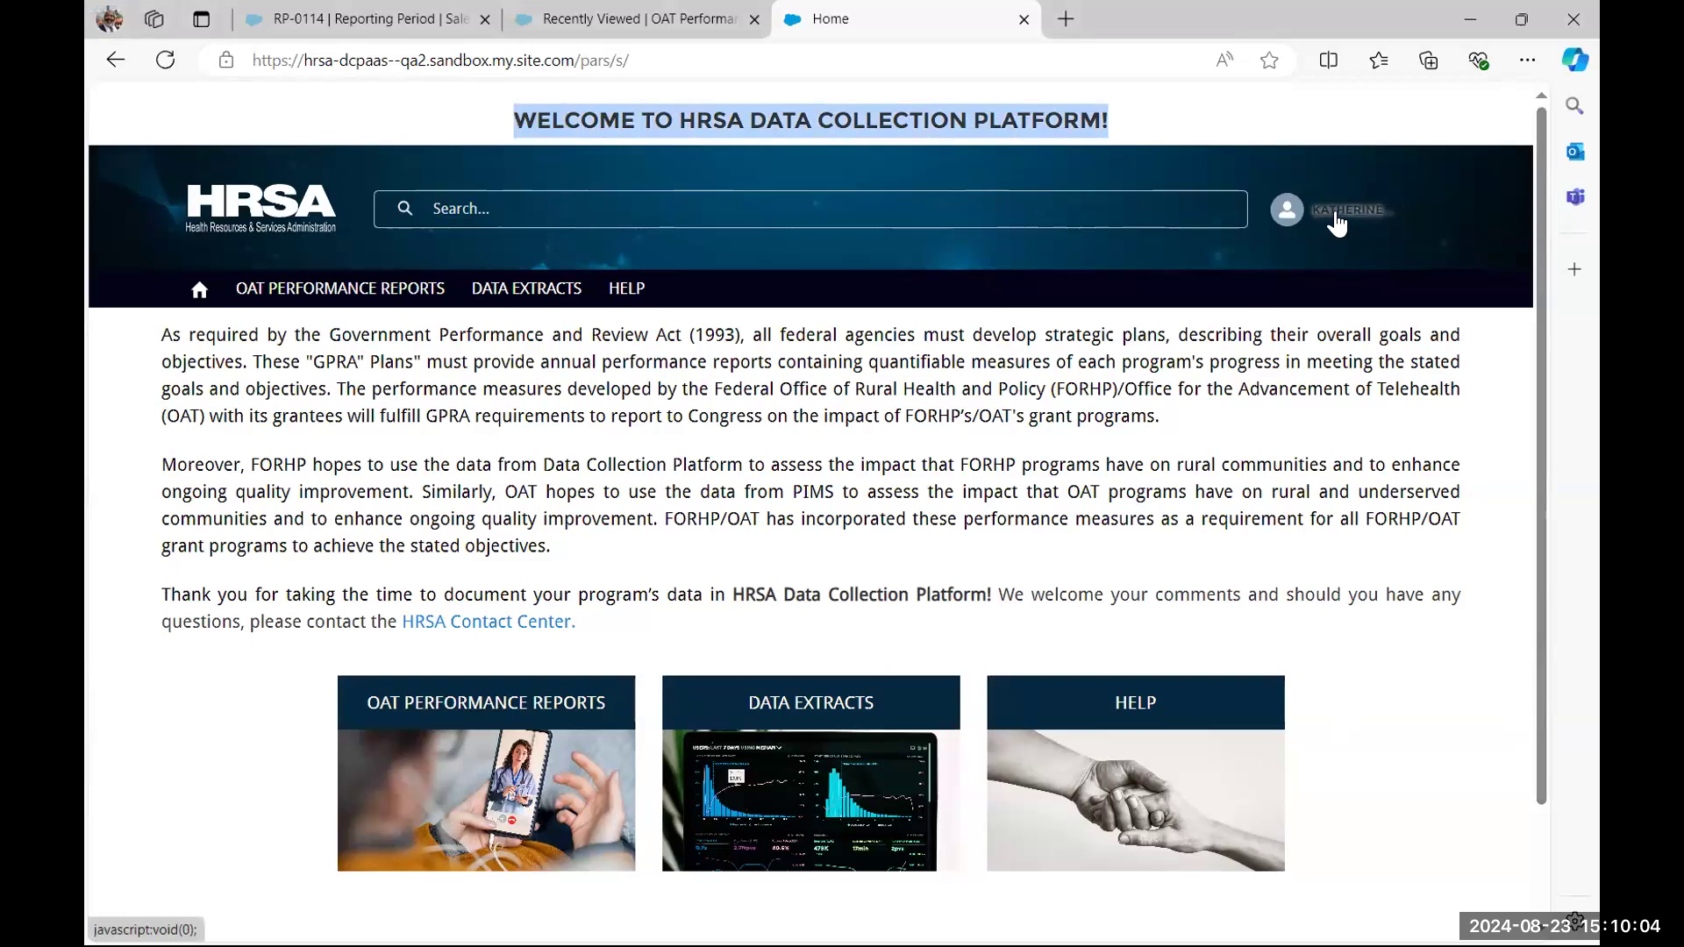
pyautogui.click(1337, 223)
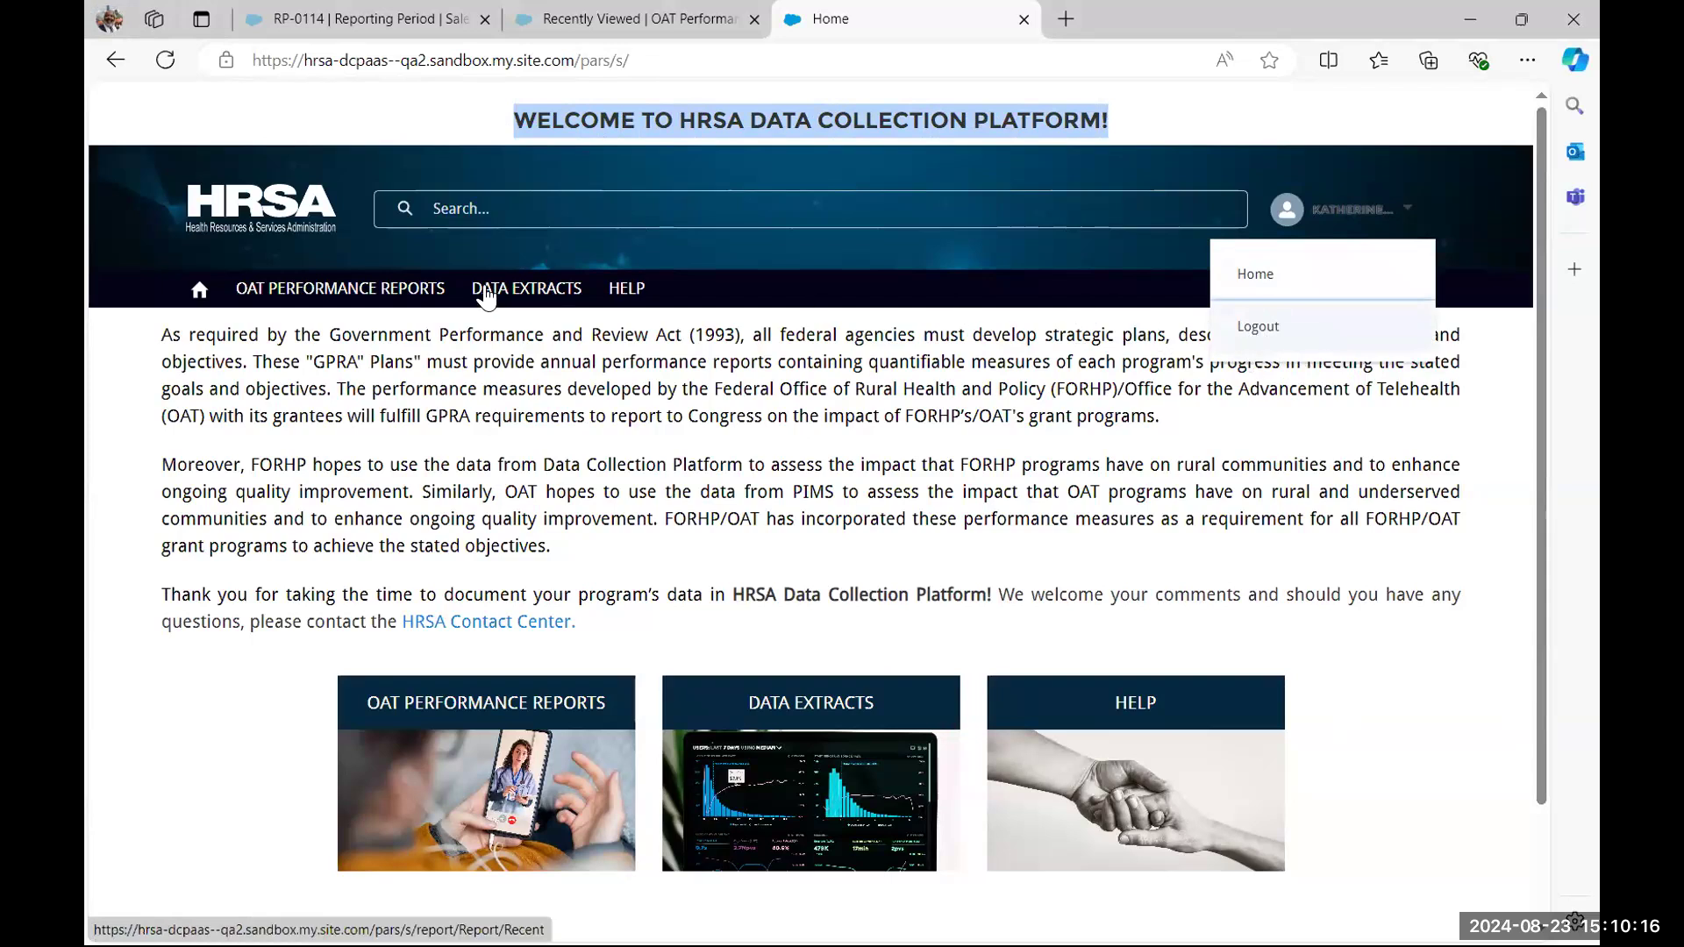
pyautogui.click(129, 239)
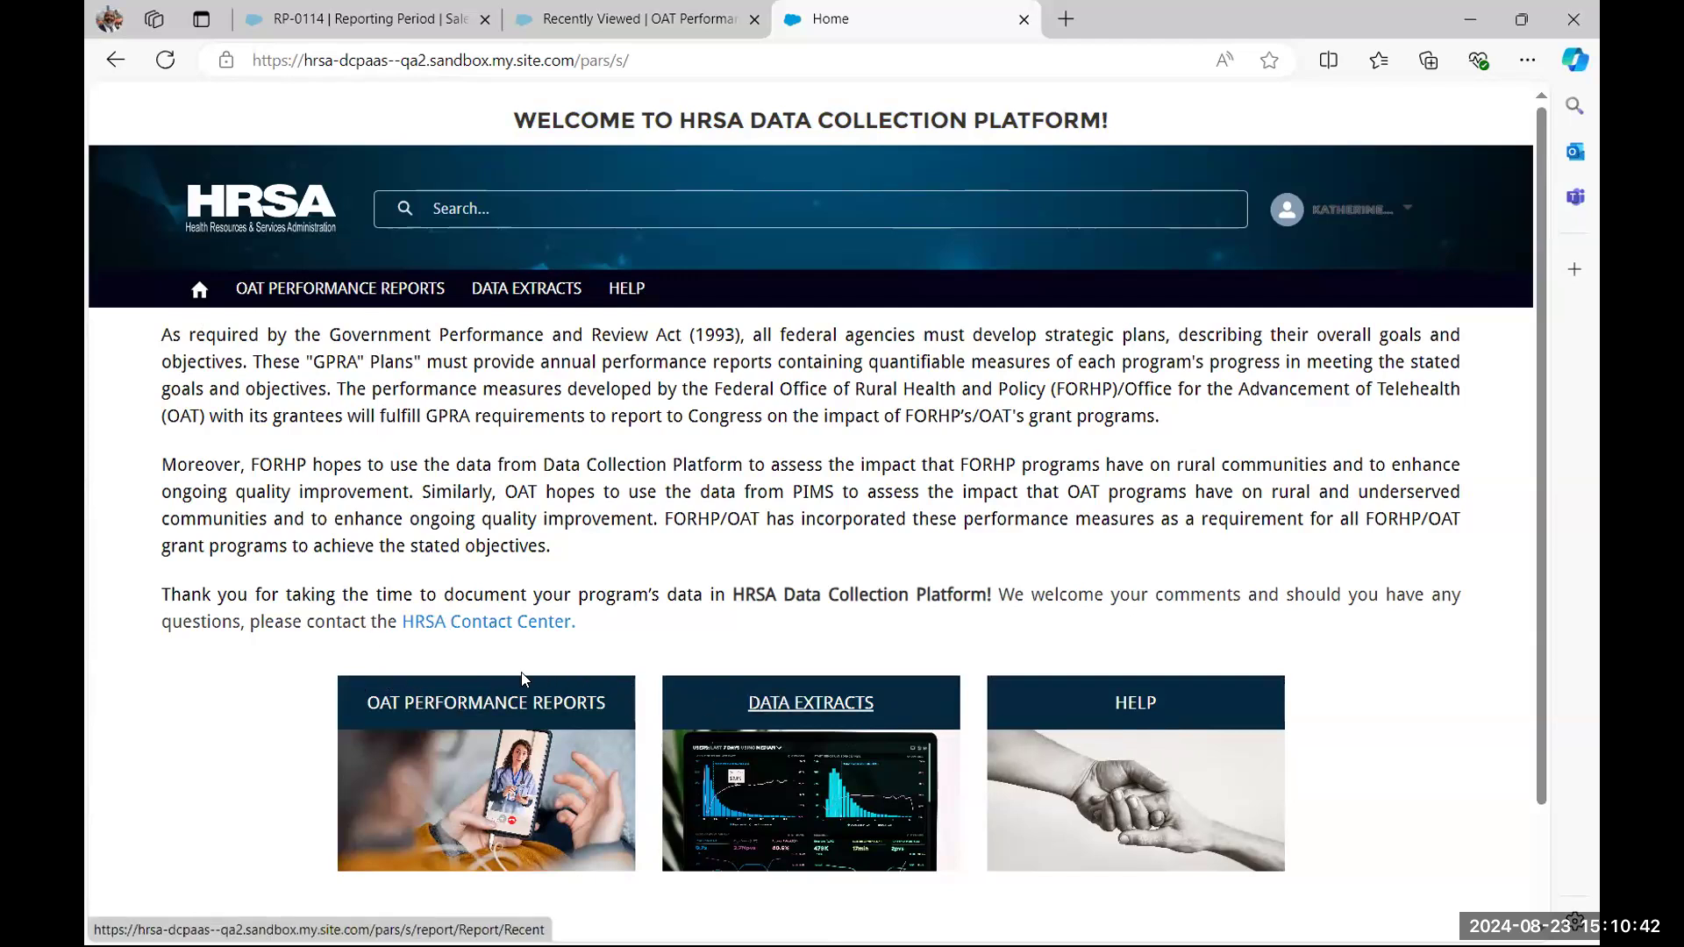
pyautogui.click(430, 702)
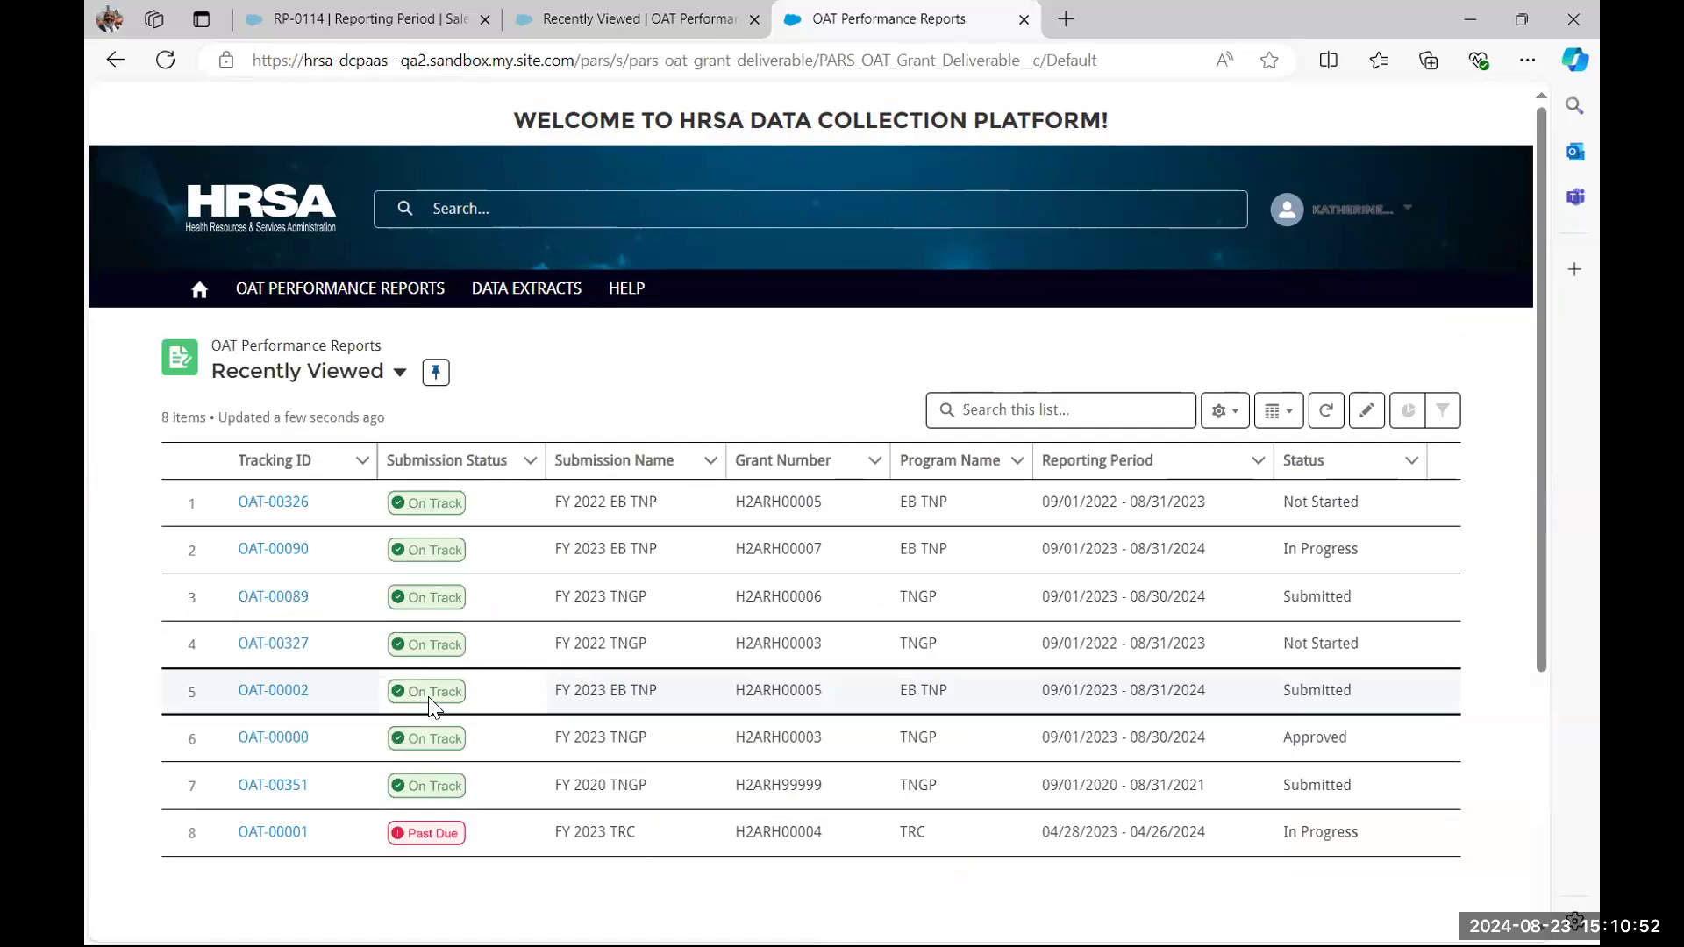
# Pin the In Progress Reports list view as the default and reopen OAT Performance Reports from the home page
pyautogui.click(338, 378)
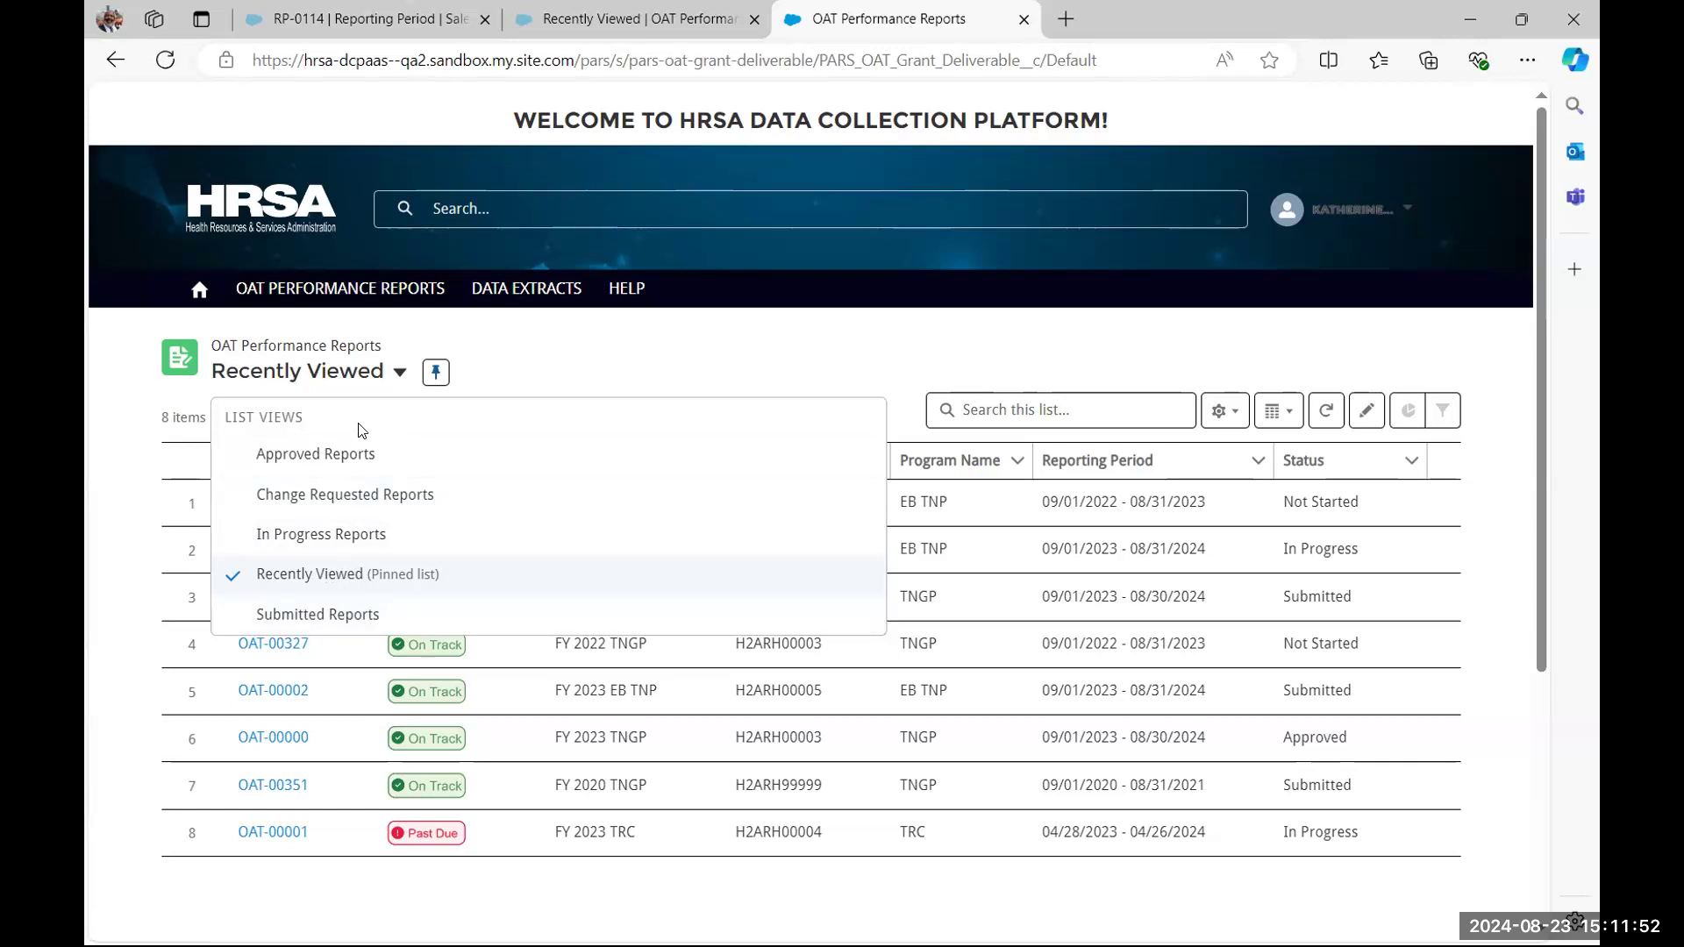
pyautogui.click(307, 537)
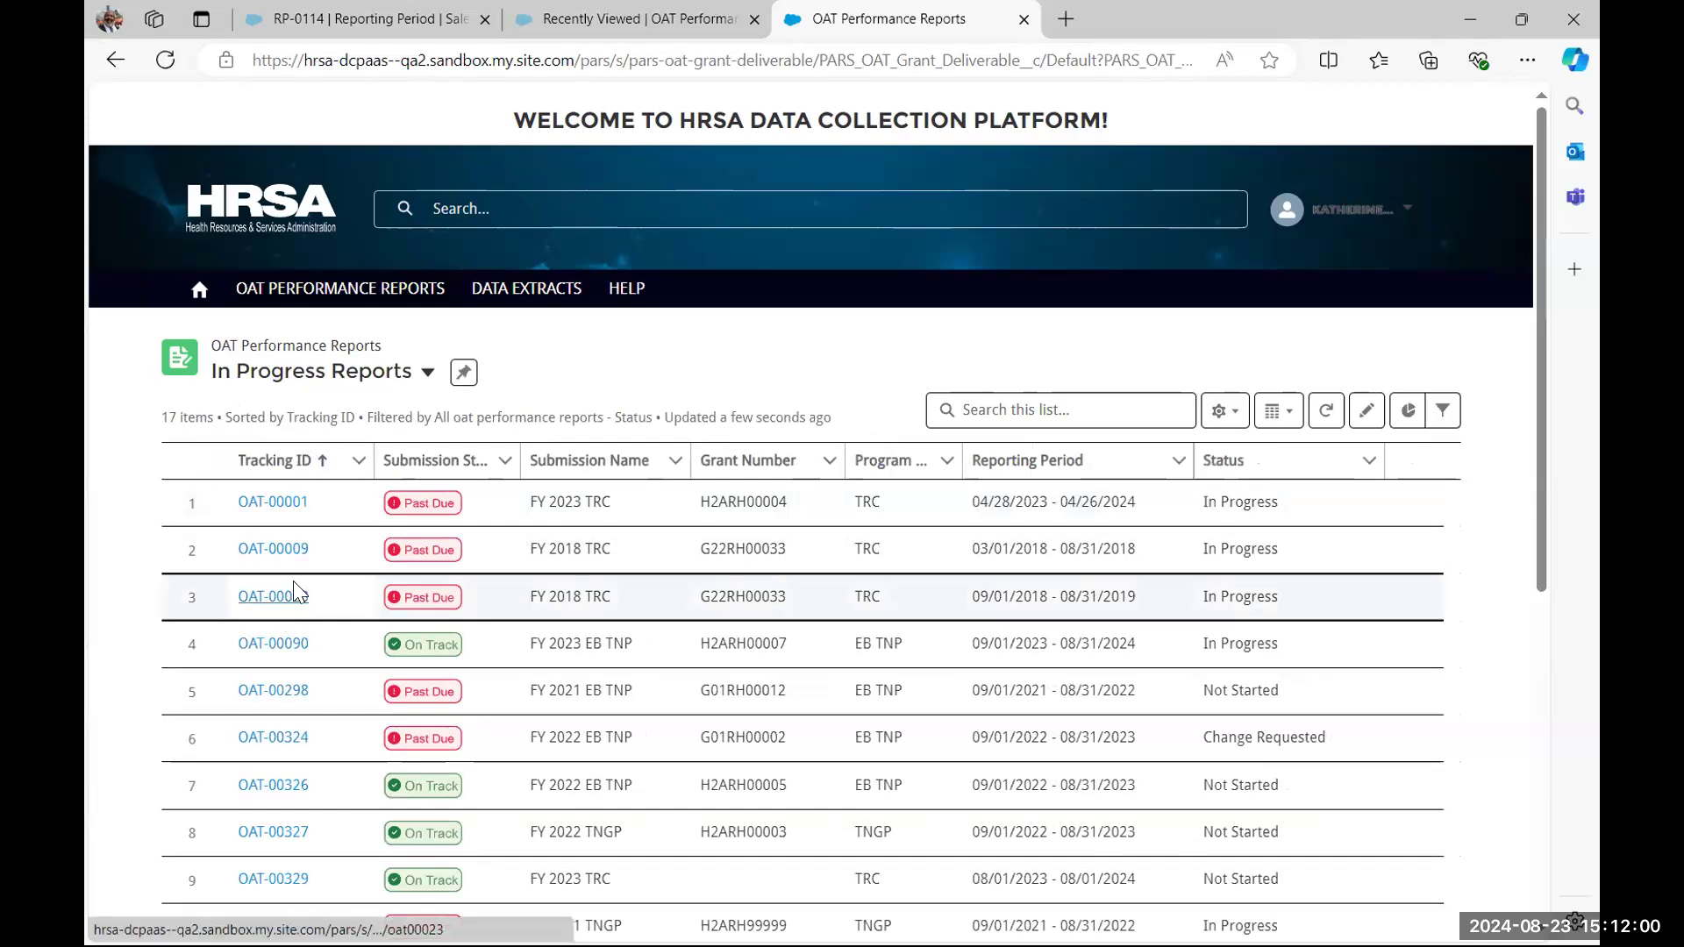
pyautogui.click(462, 374)
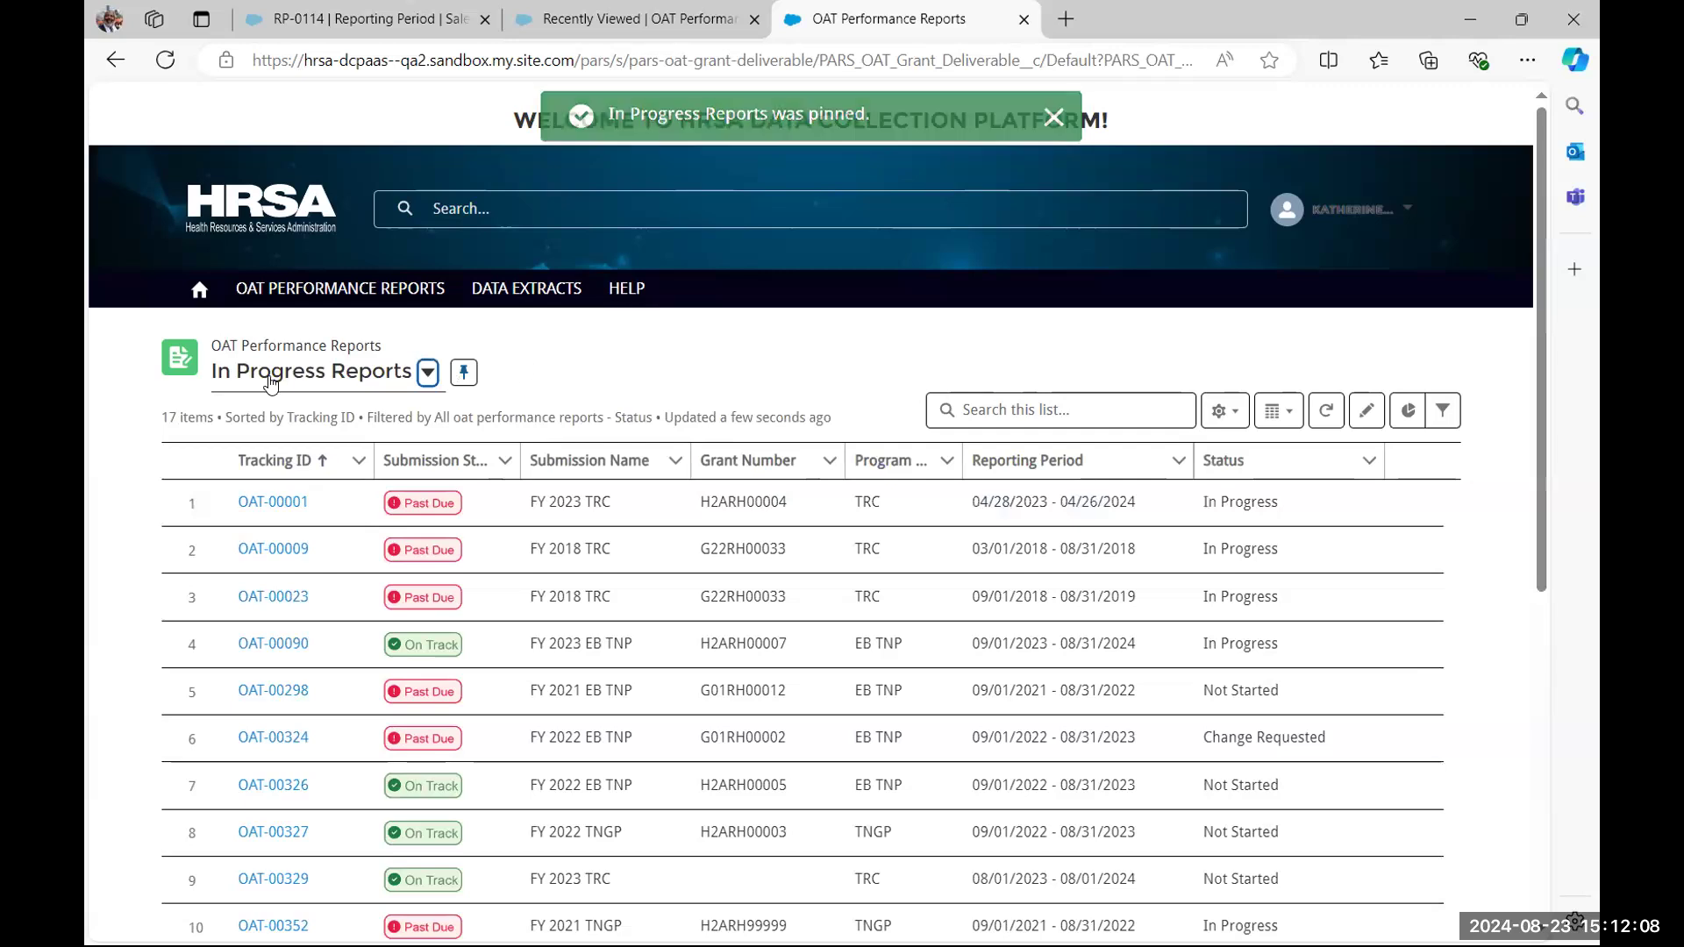
pyautogui.click(200, 293)
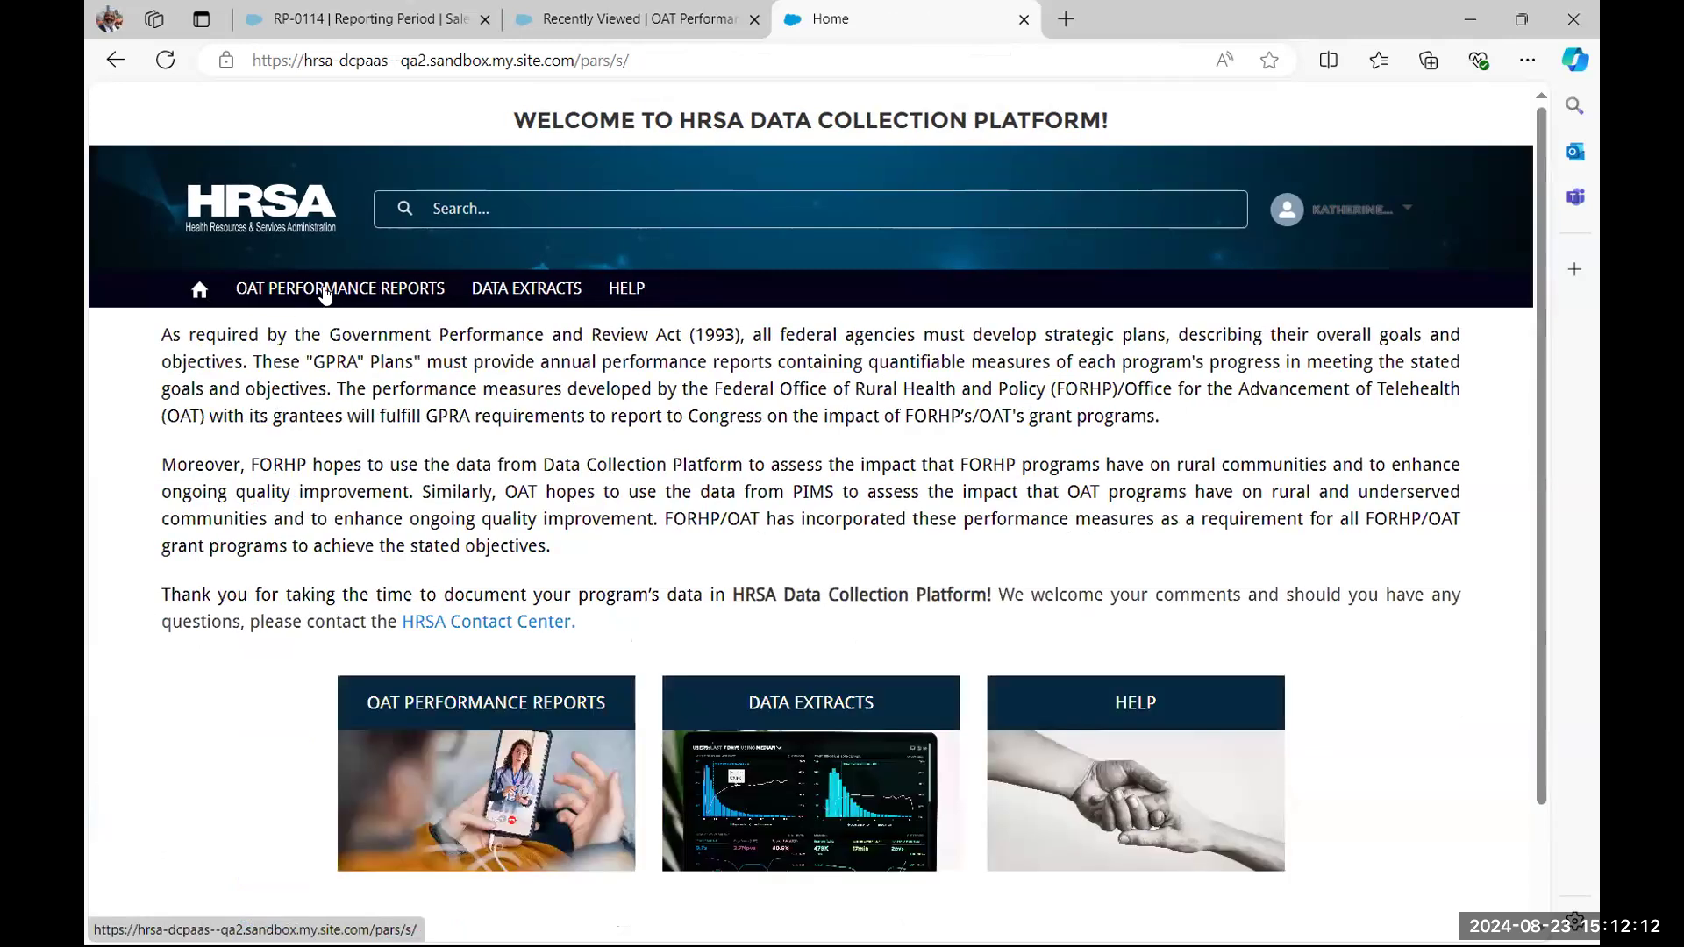
pyautogui.click(325, 293)
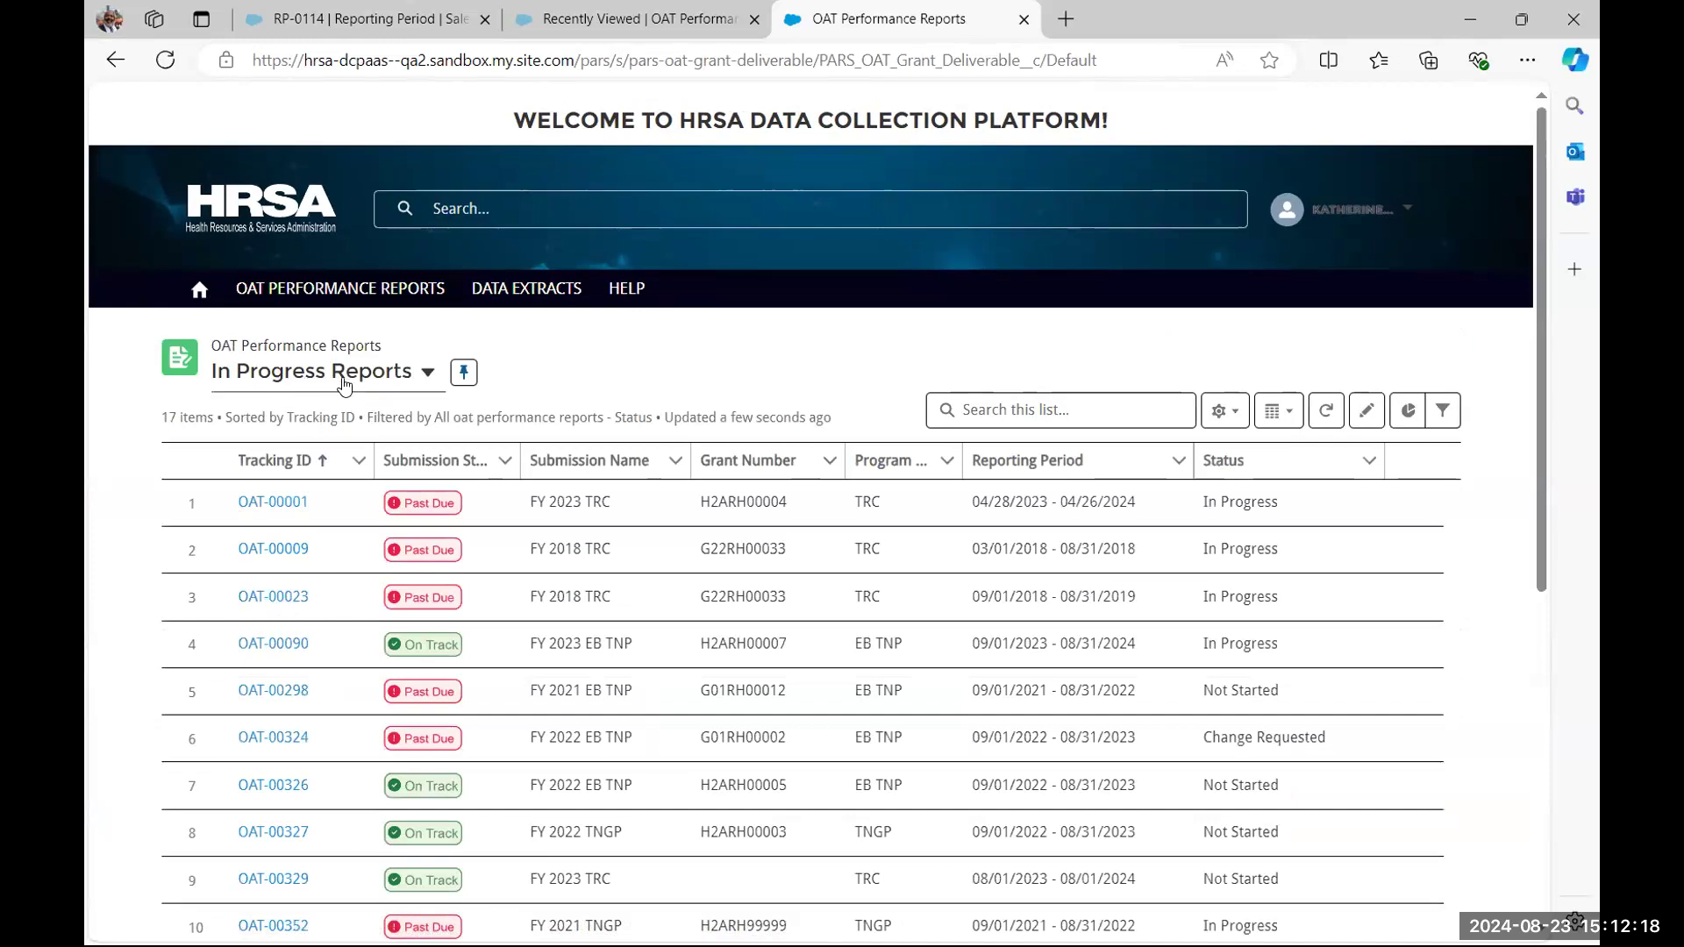
# Switch the reports list to the Recently Viewed list view and pin it as the default
pyautogui.click(427, 373)
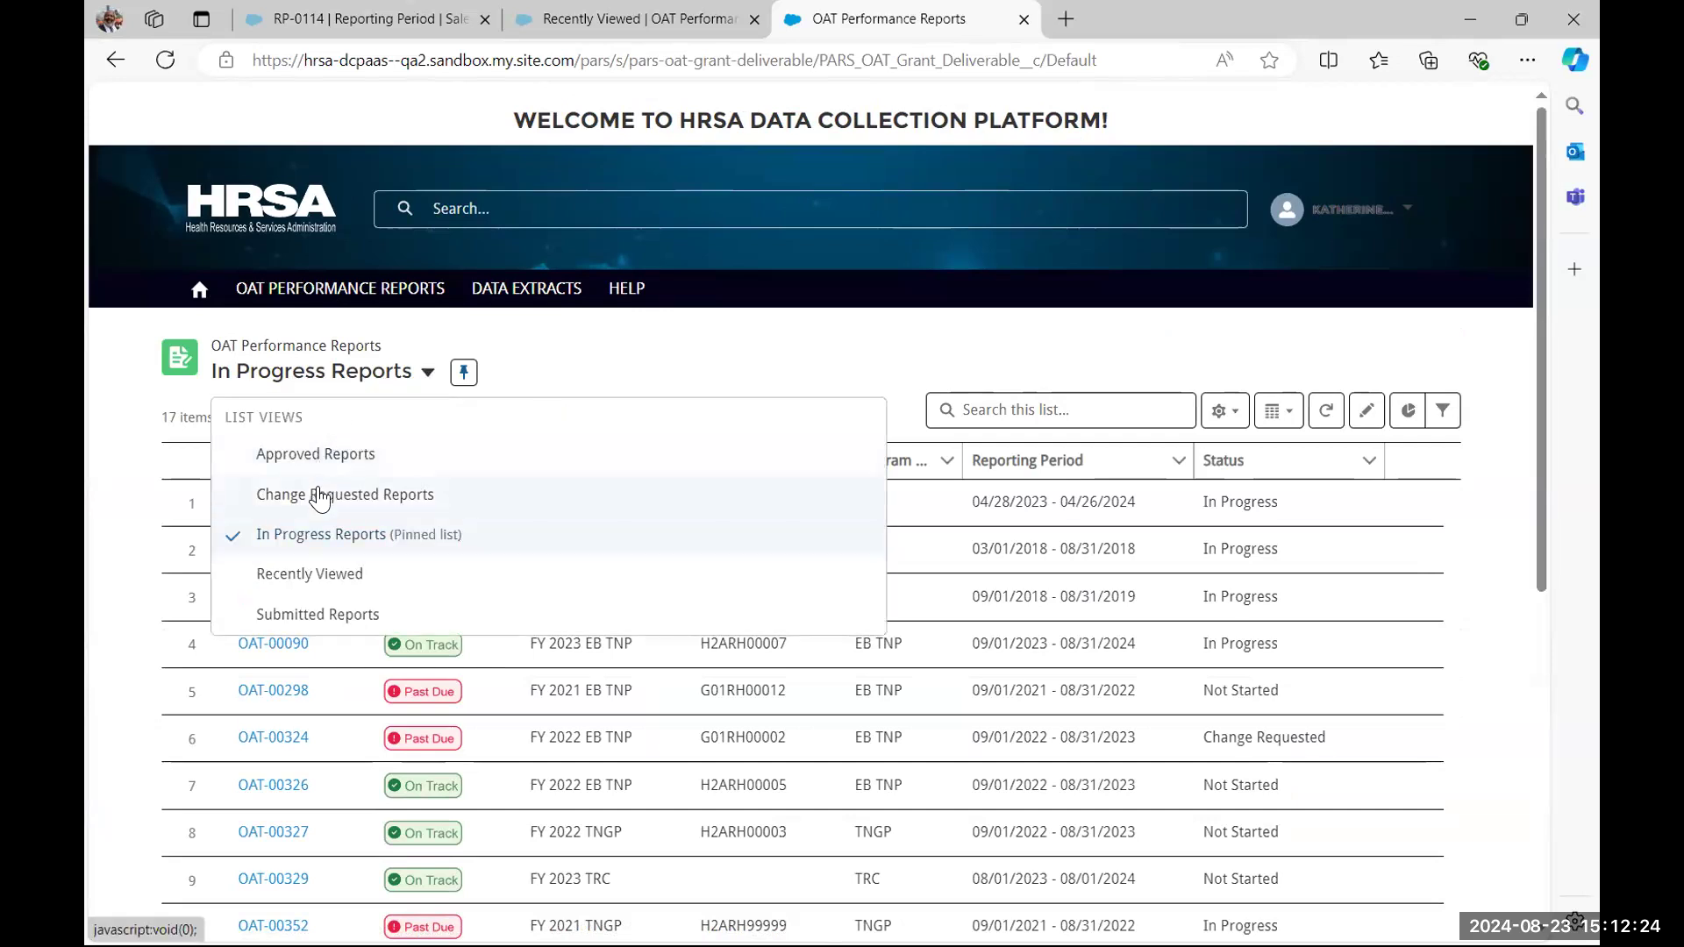
pyautogui.click(339, 581)
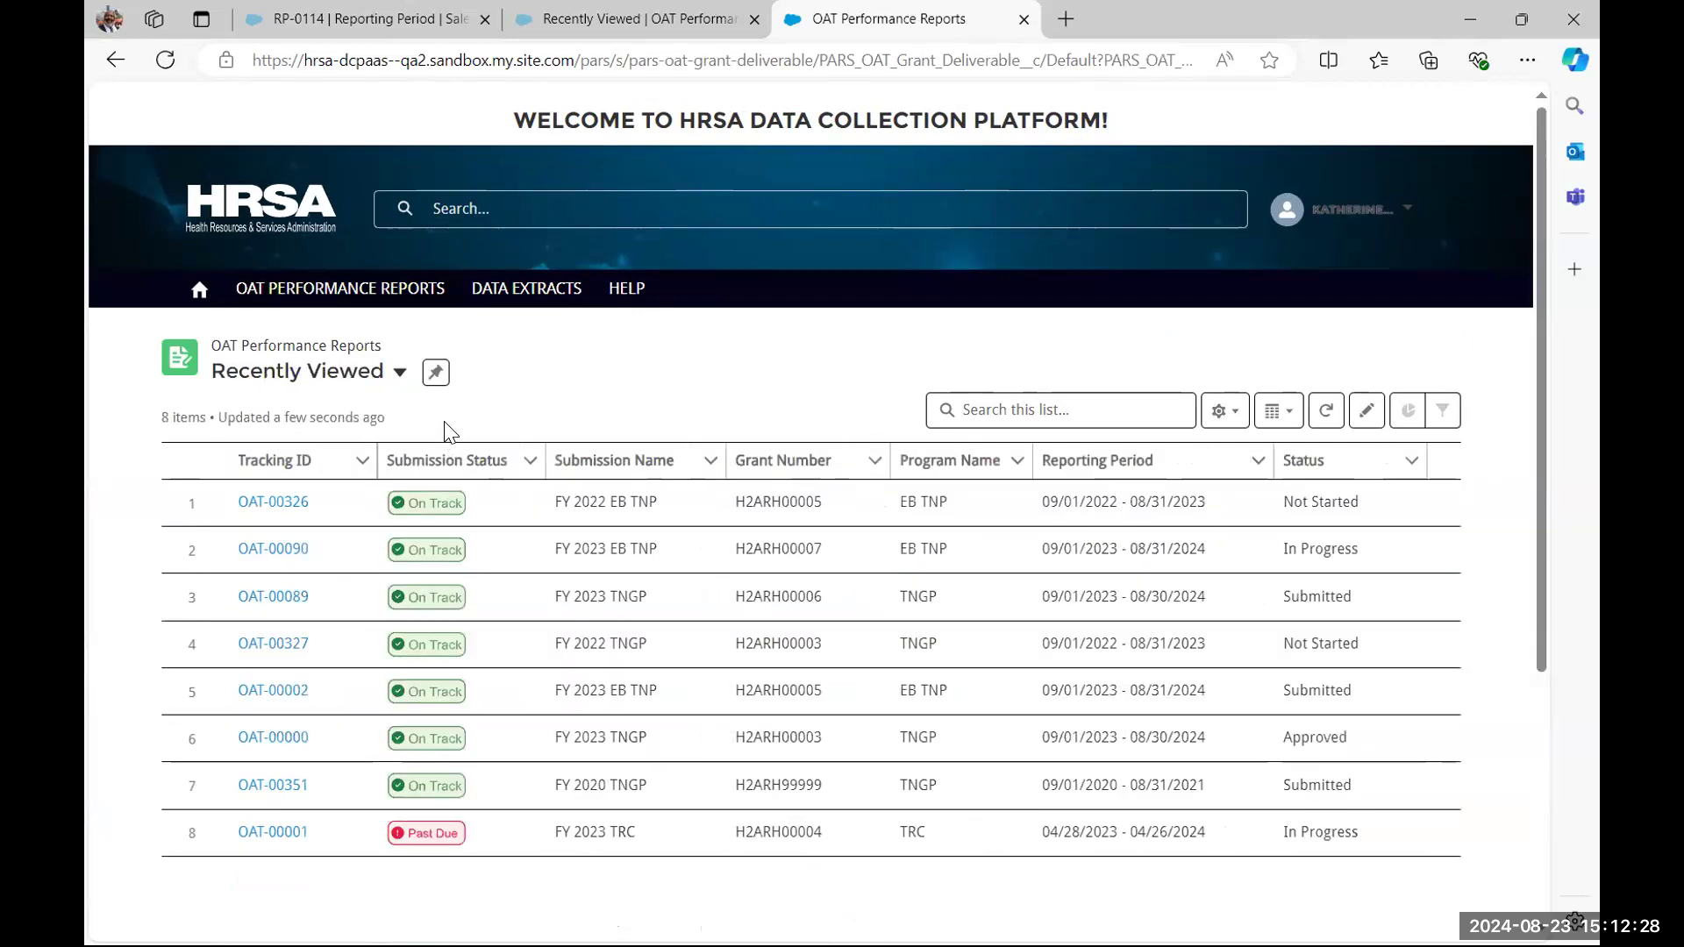
pyautogui.click(435, 376)
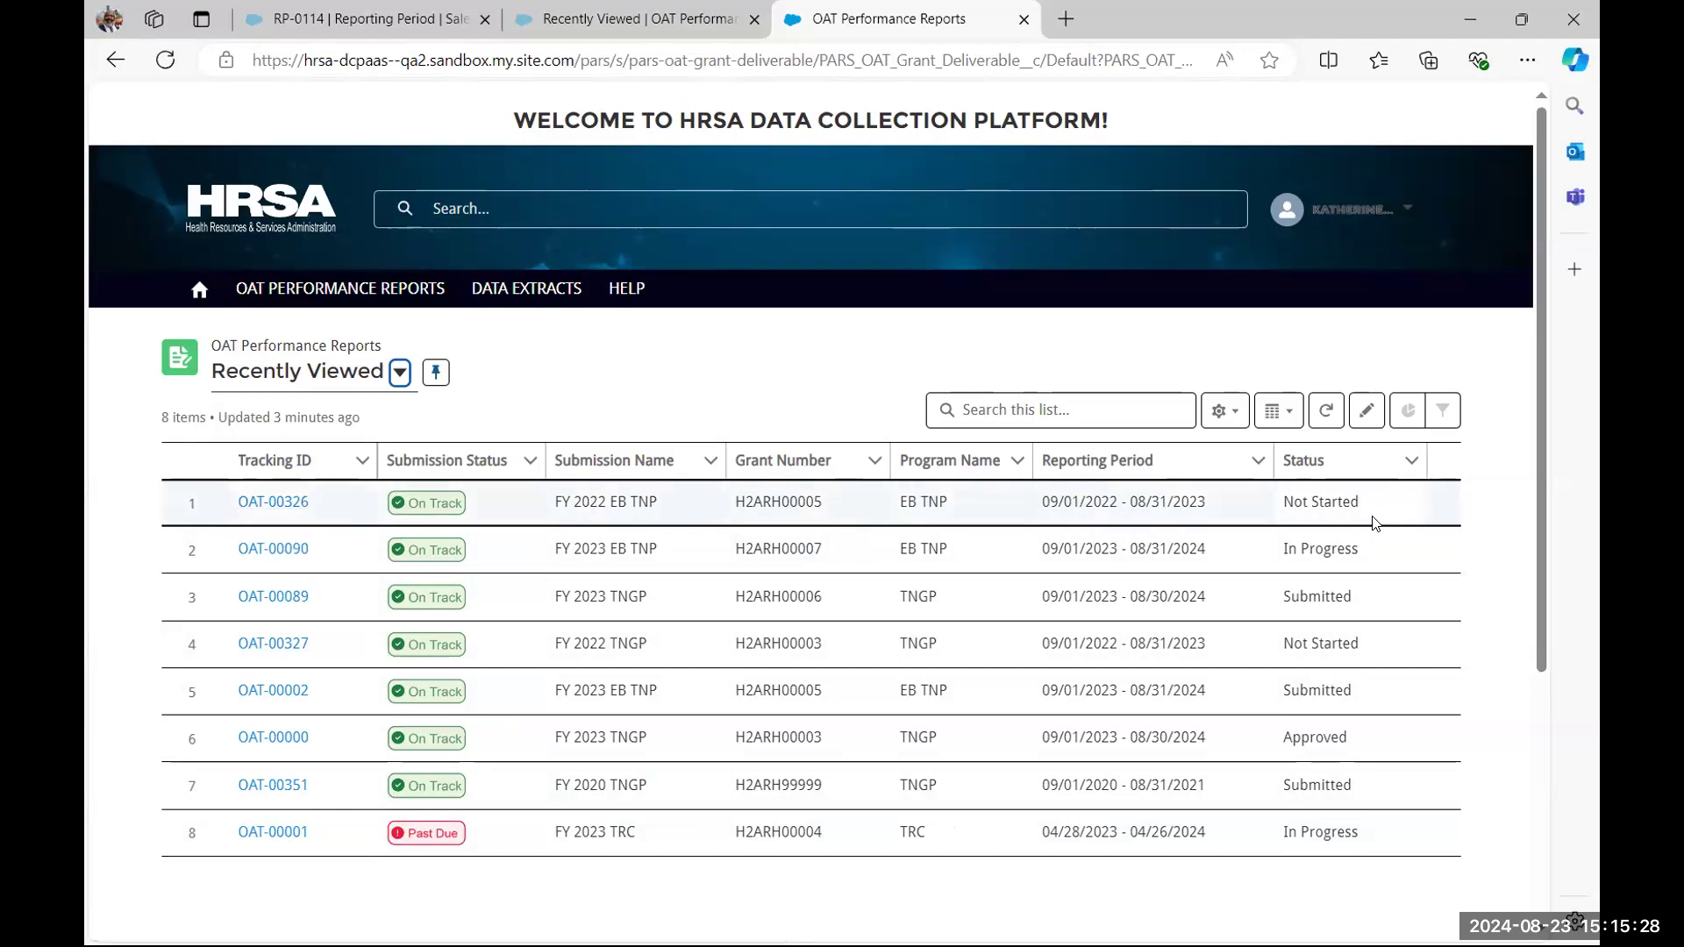
# Open report OAT-00326 and review its tracking ID and grant details, collapsing the details section when done
pyautogui.click(276, 502)
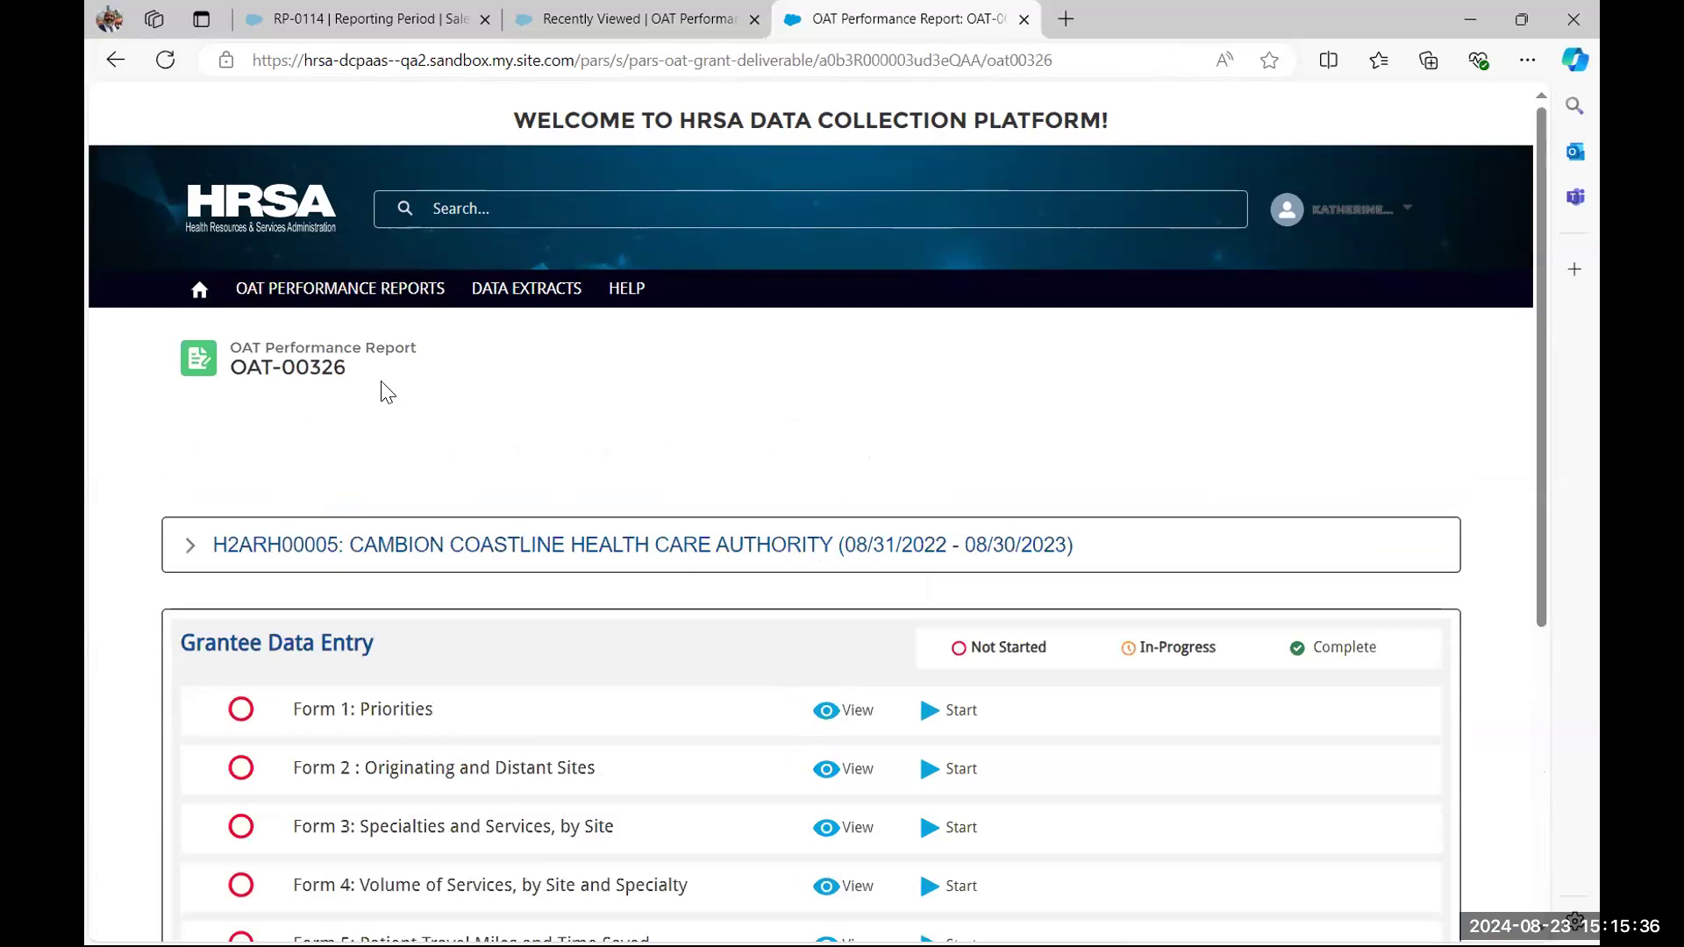
pyautogui.moveTo(355, 379); pyautogui.dragTo(229, 365)
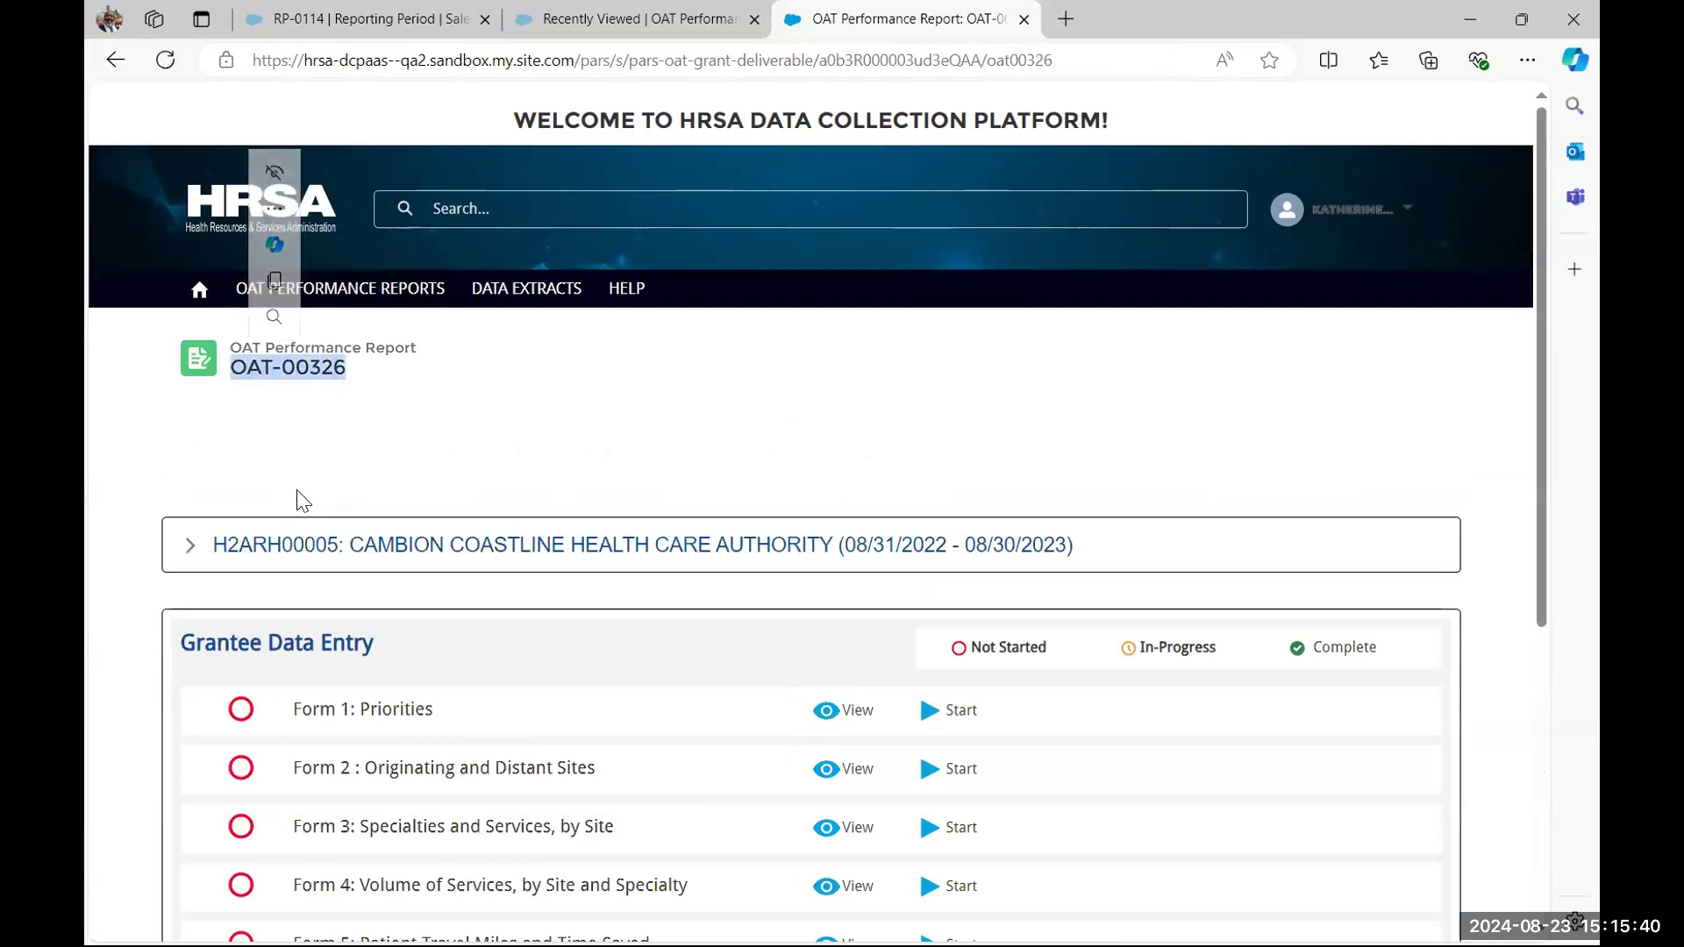
pyautogui.scroll(-2, 216, 488)
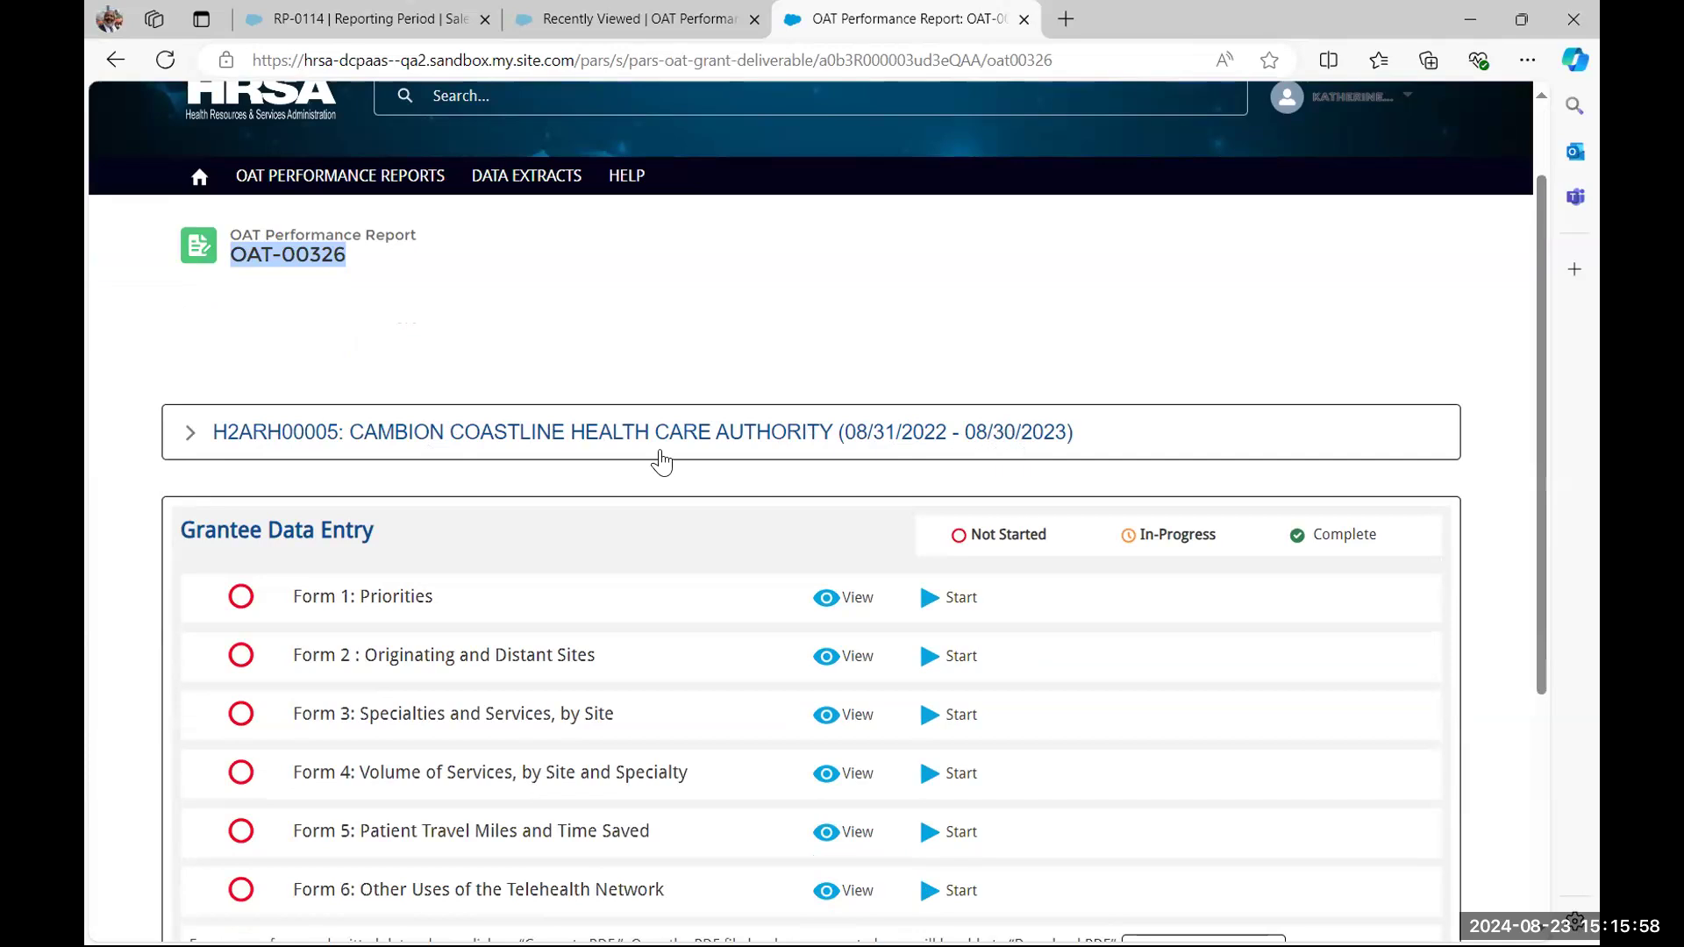
pyautogui.click(188, 439)
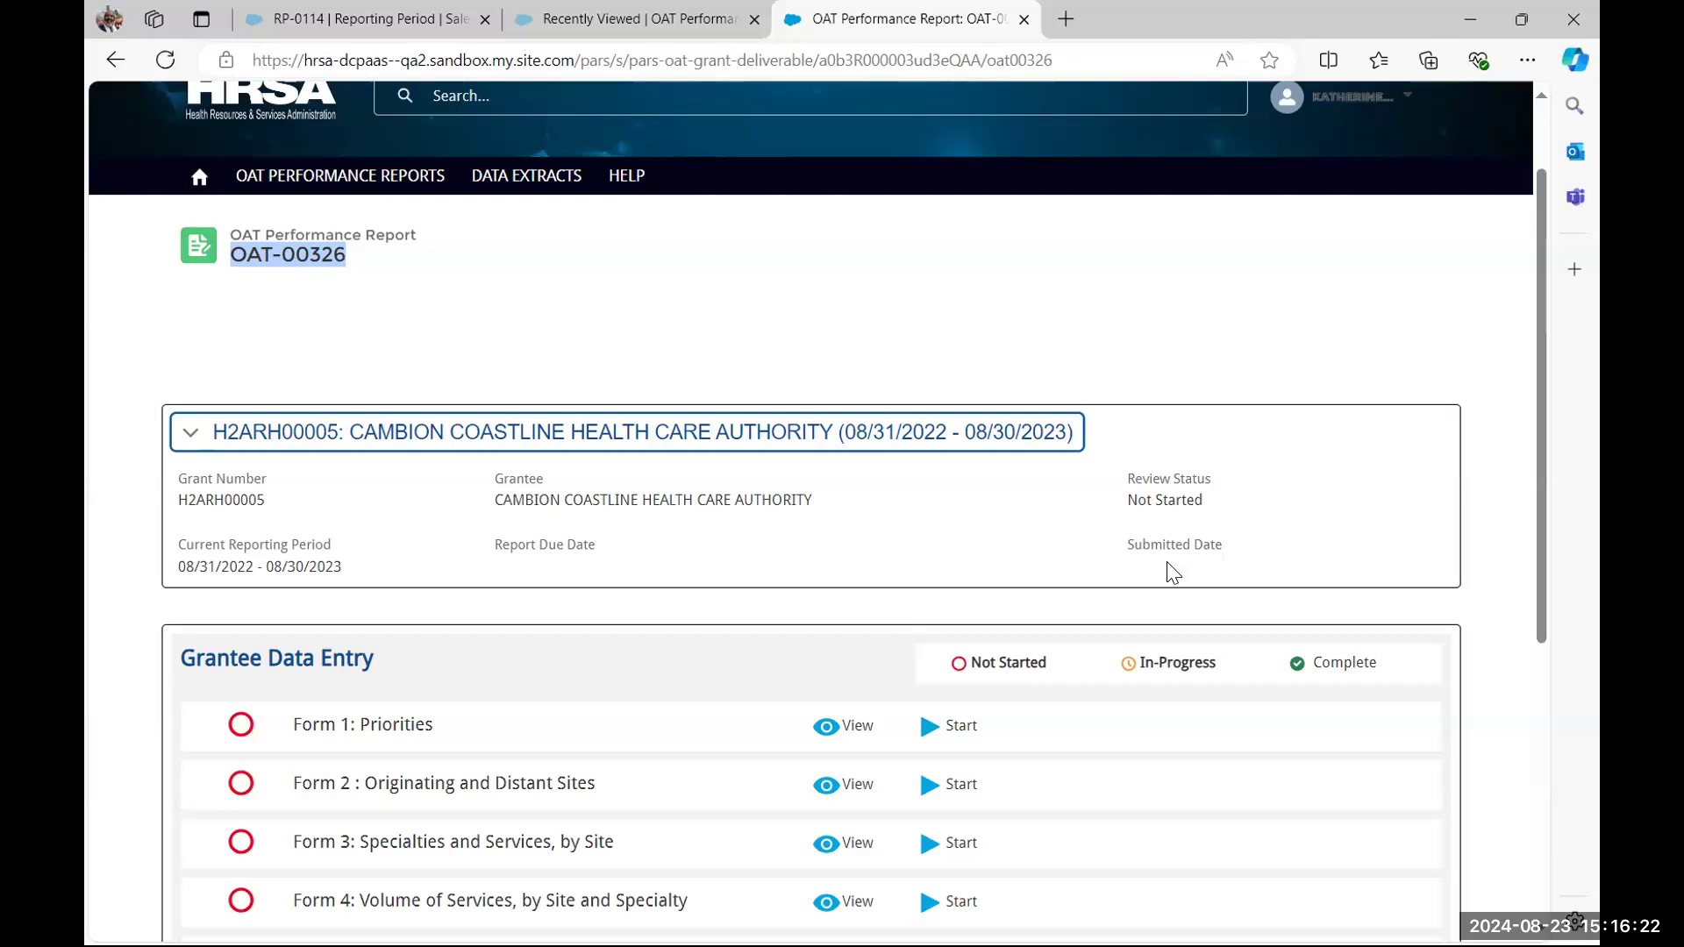
pyautogui.scroll(-1, 699, 661)
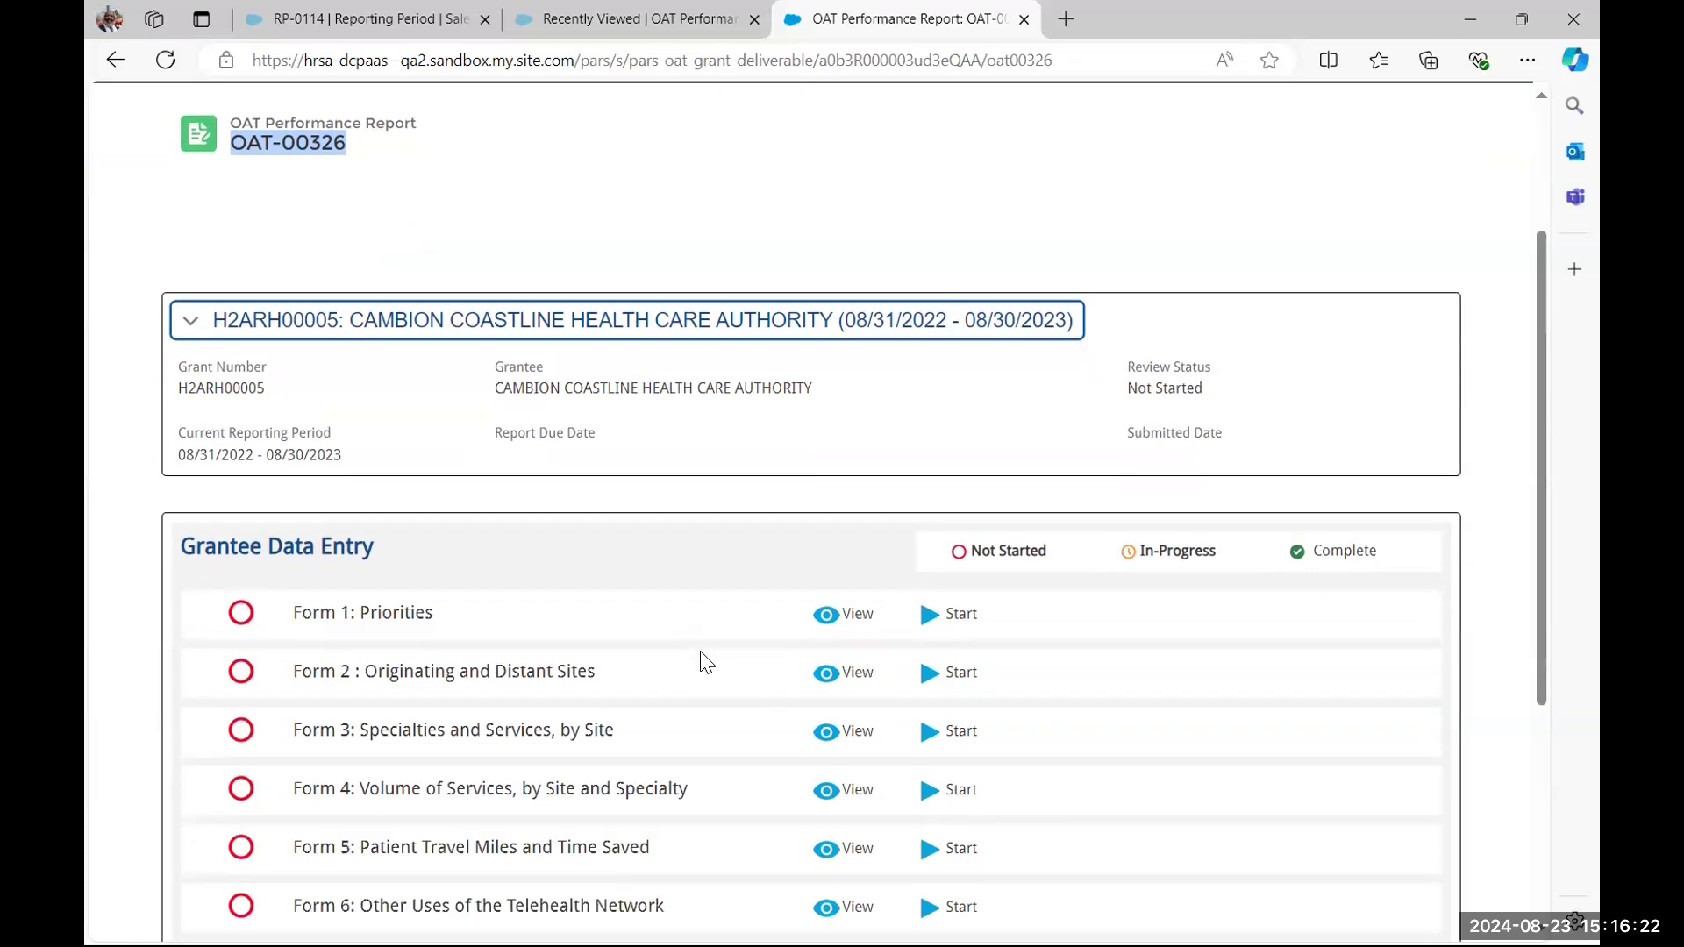
pyautogui.click(191, 324)
pyautogui.scroll(-1, 507, 520)
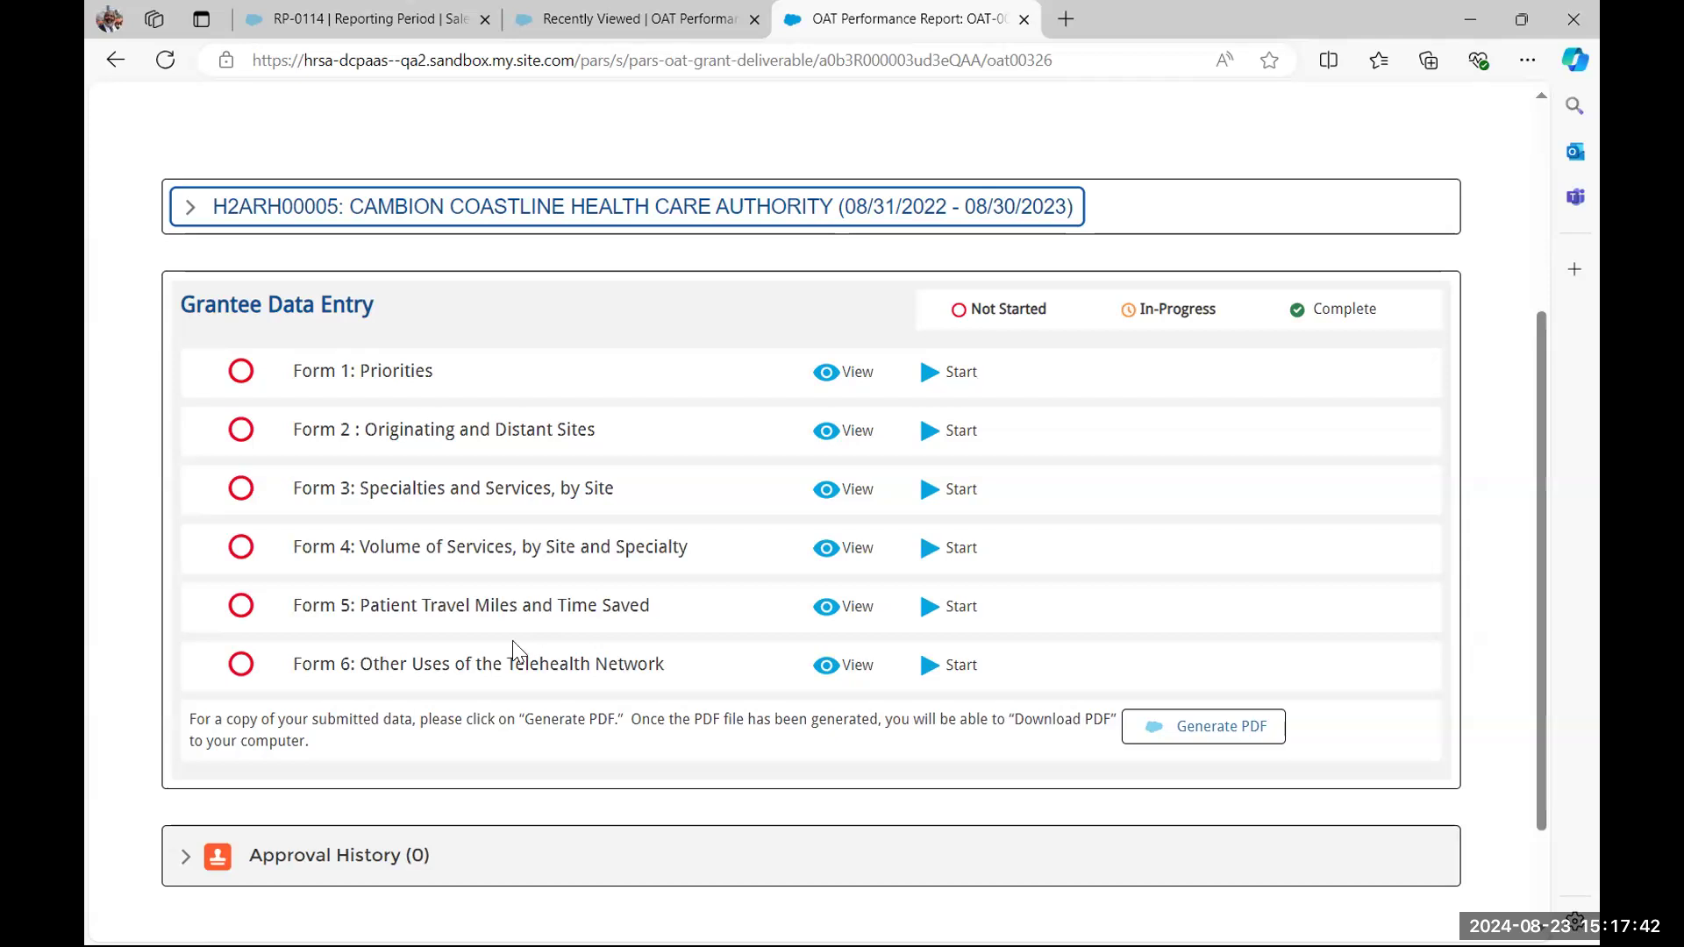
# Examine the OAT-00326 report page, including the PDF generation instructions, the six data entry forms and the Approval History section
pyautogui.moveTo(309, 744); pyautogui.dragTo(178, 721)
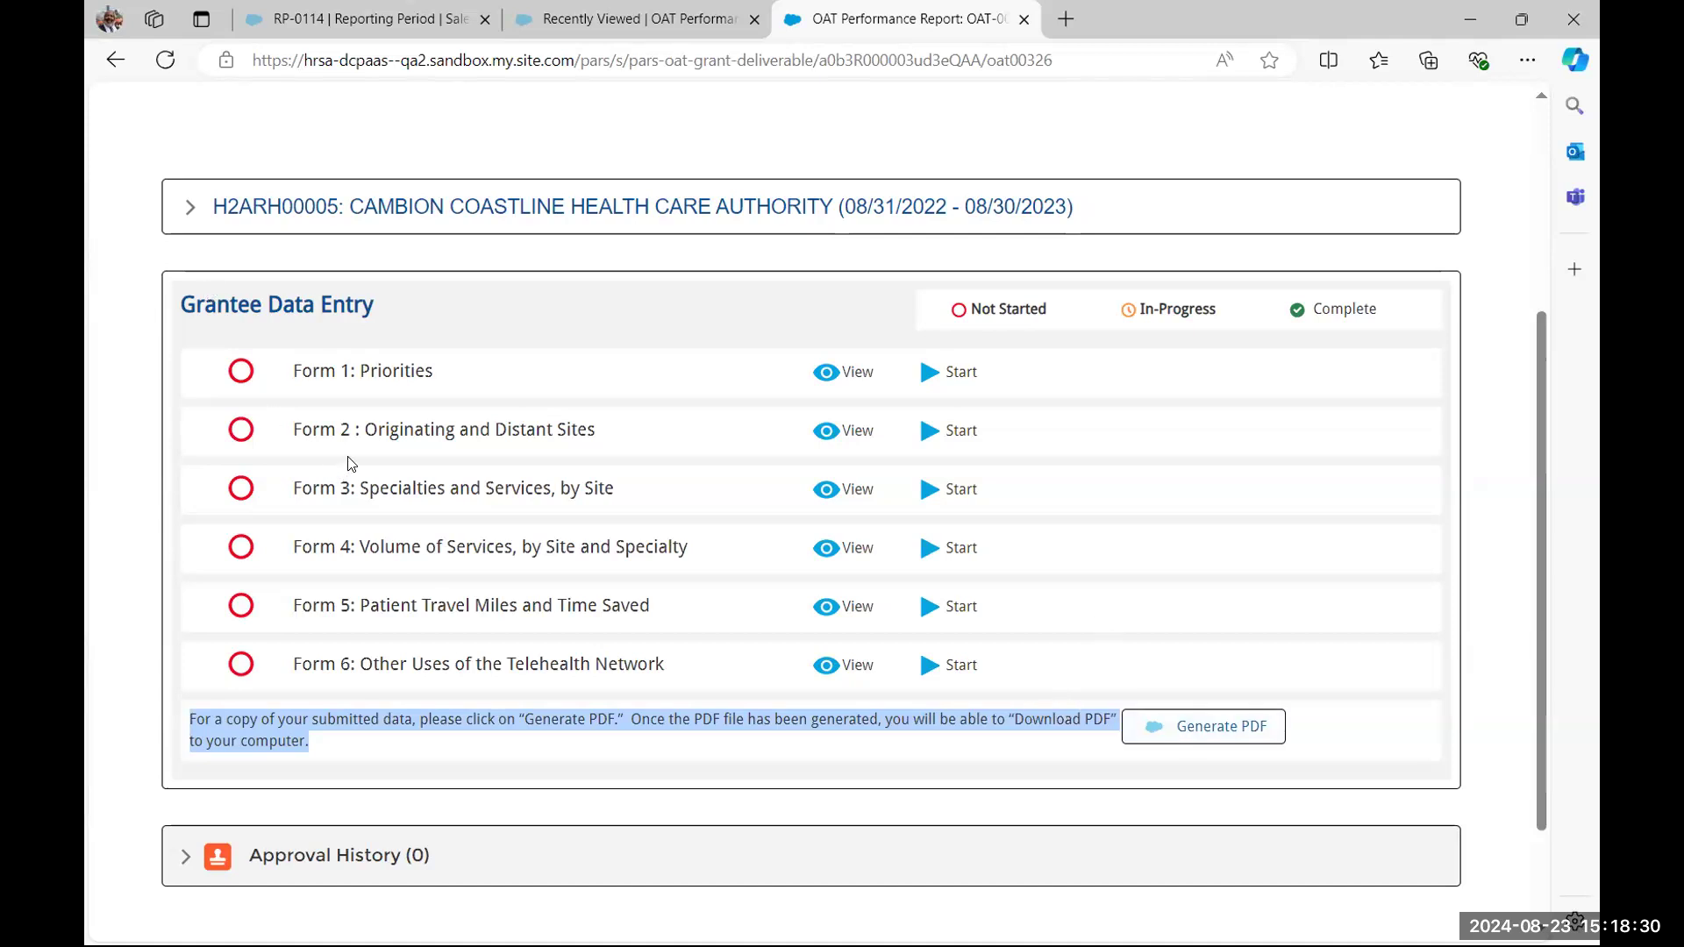
pyautogui.scroll(2, 350, 463)
pyautogui.scroll(1, 421, 532)
pyautogui.scroll(-3, 421, 533)
pyautogui.scroll(-2, 342, 807)
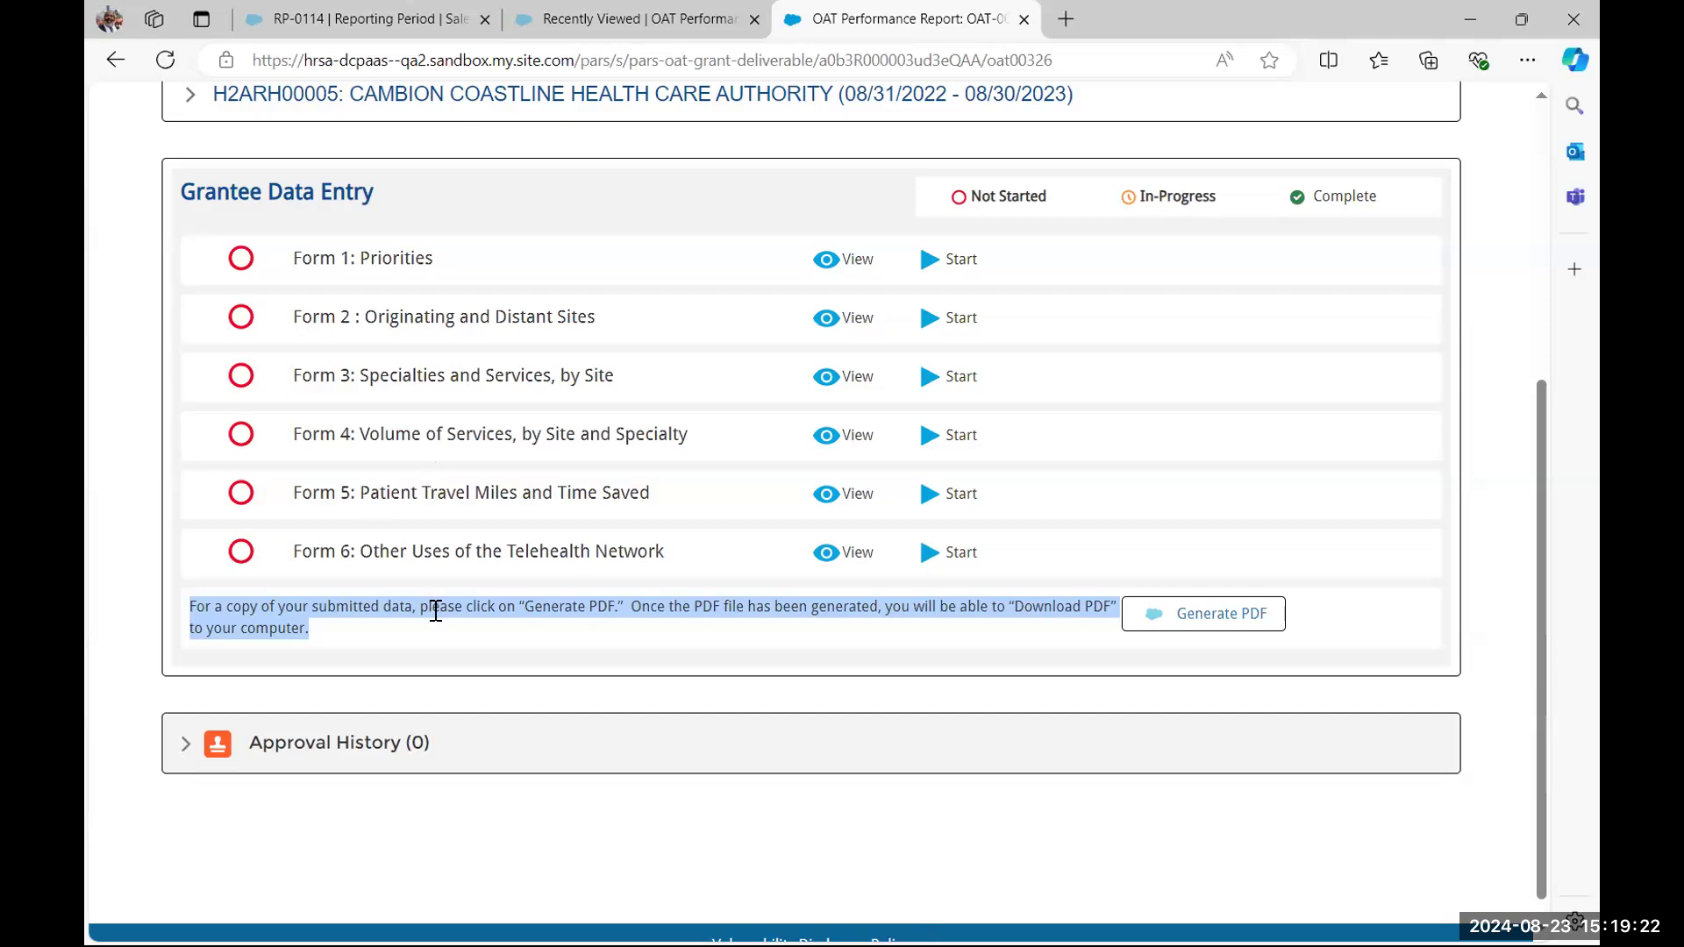
pyautogui.scroll(5, 432, 605)
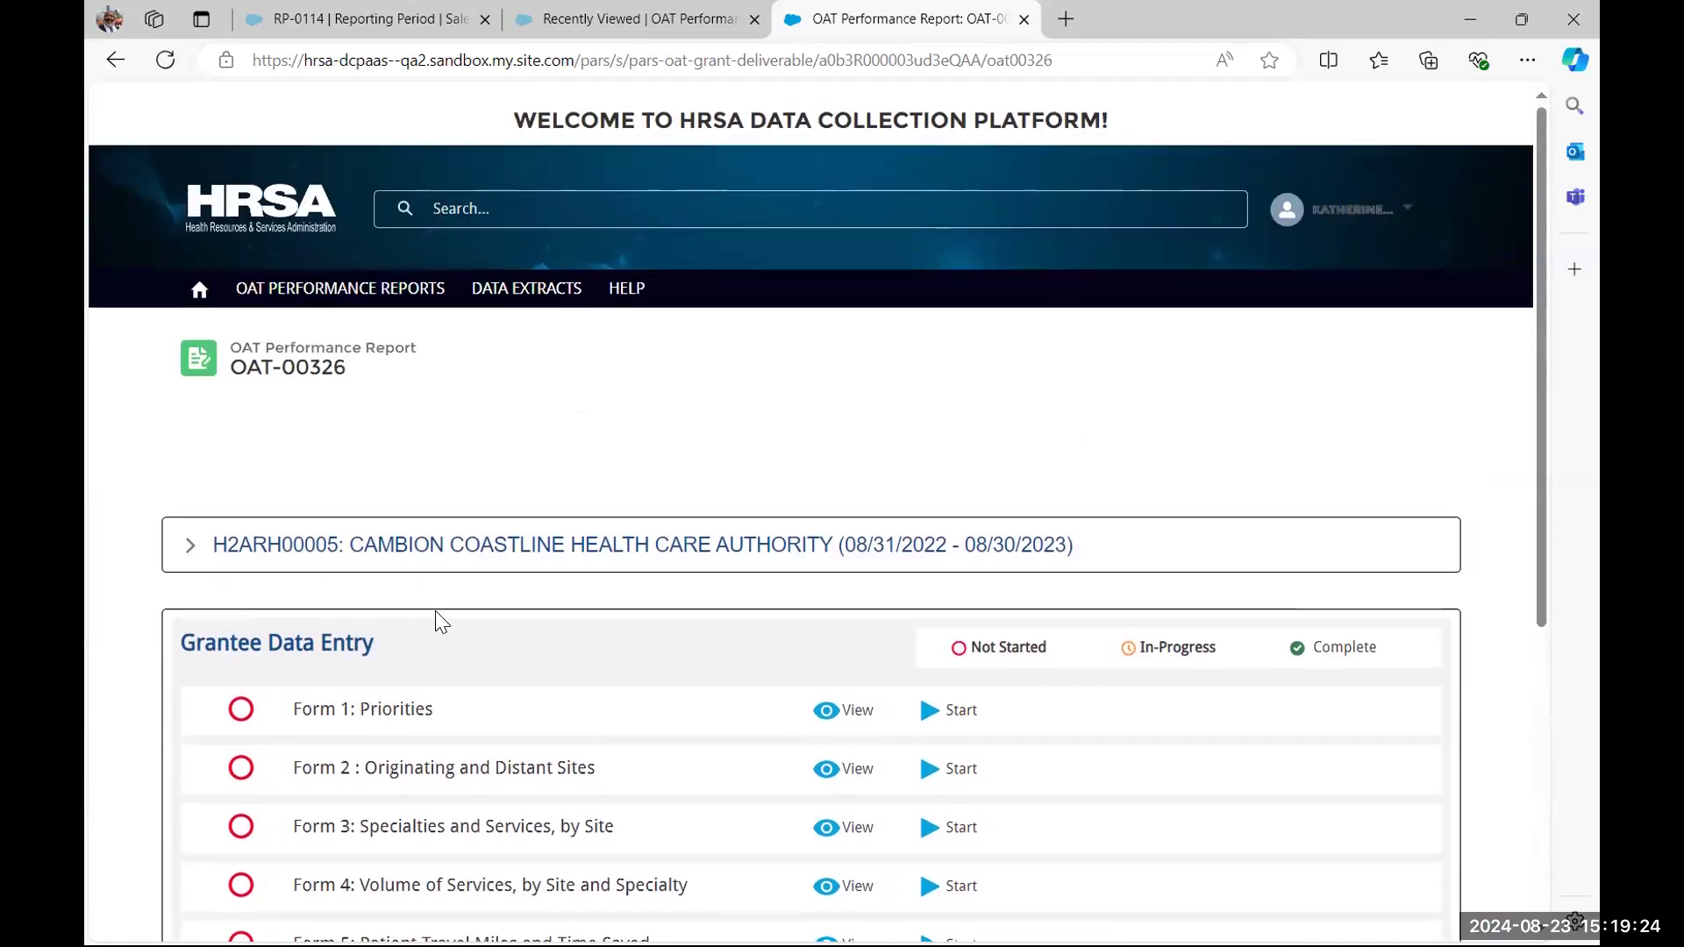
pyautogui.scroll(-3, 434, 575)
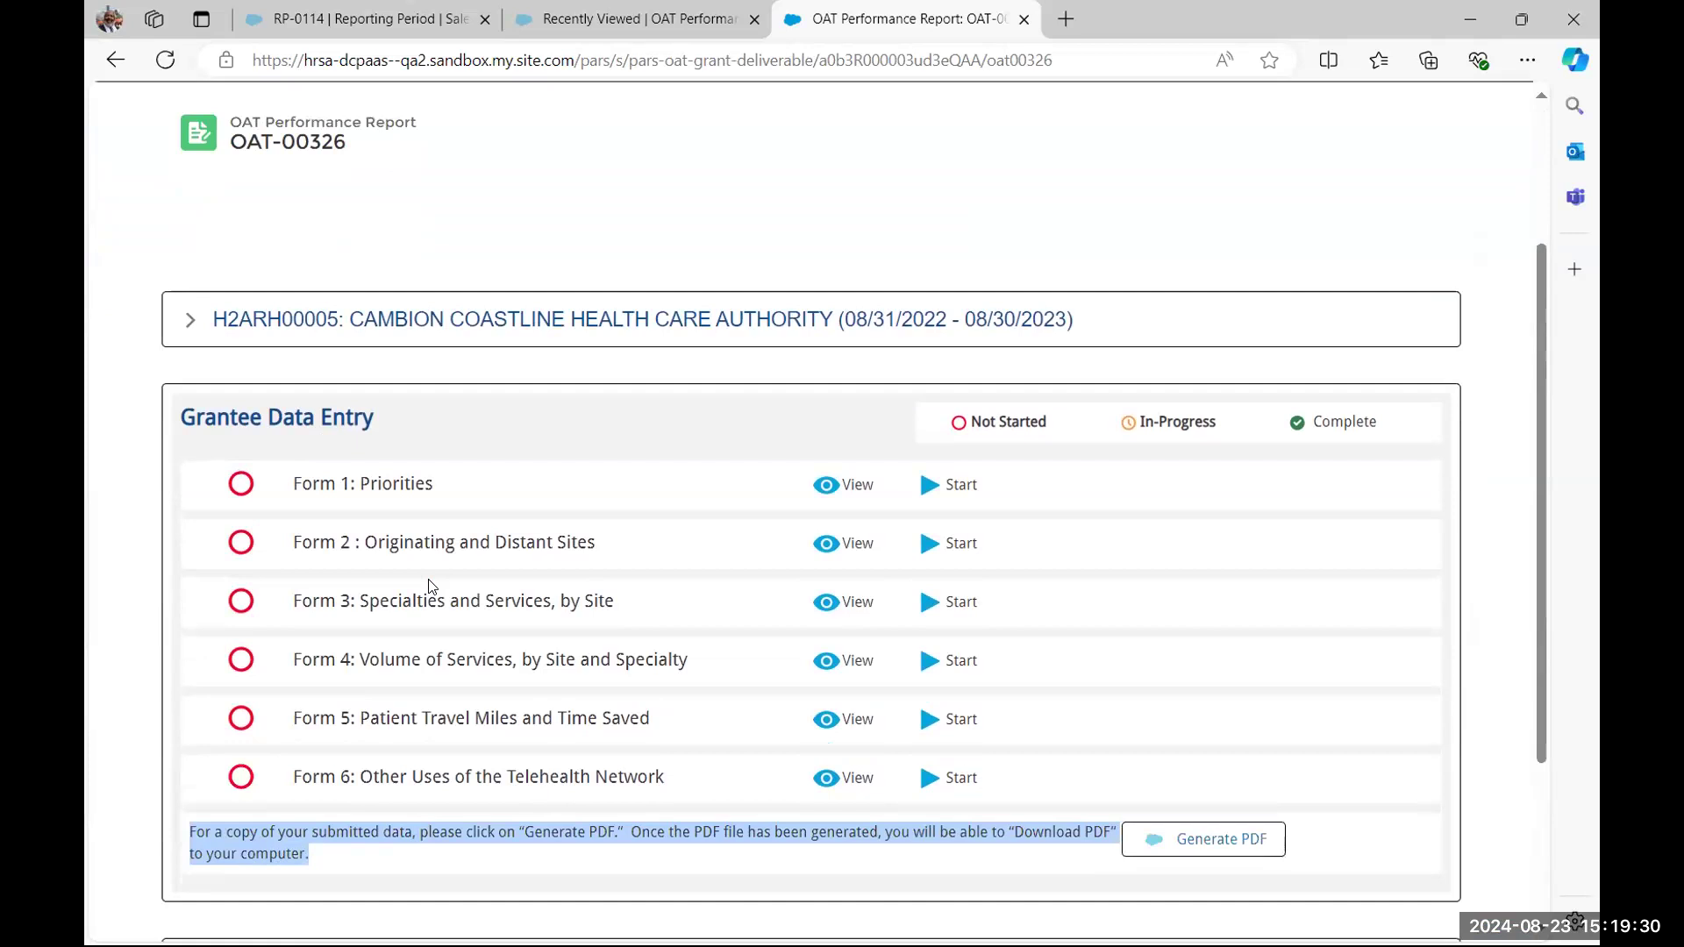
pyautogui.scroll(3, 429, 587)
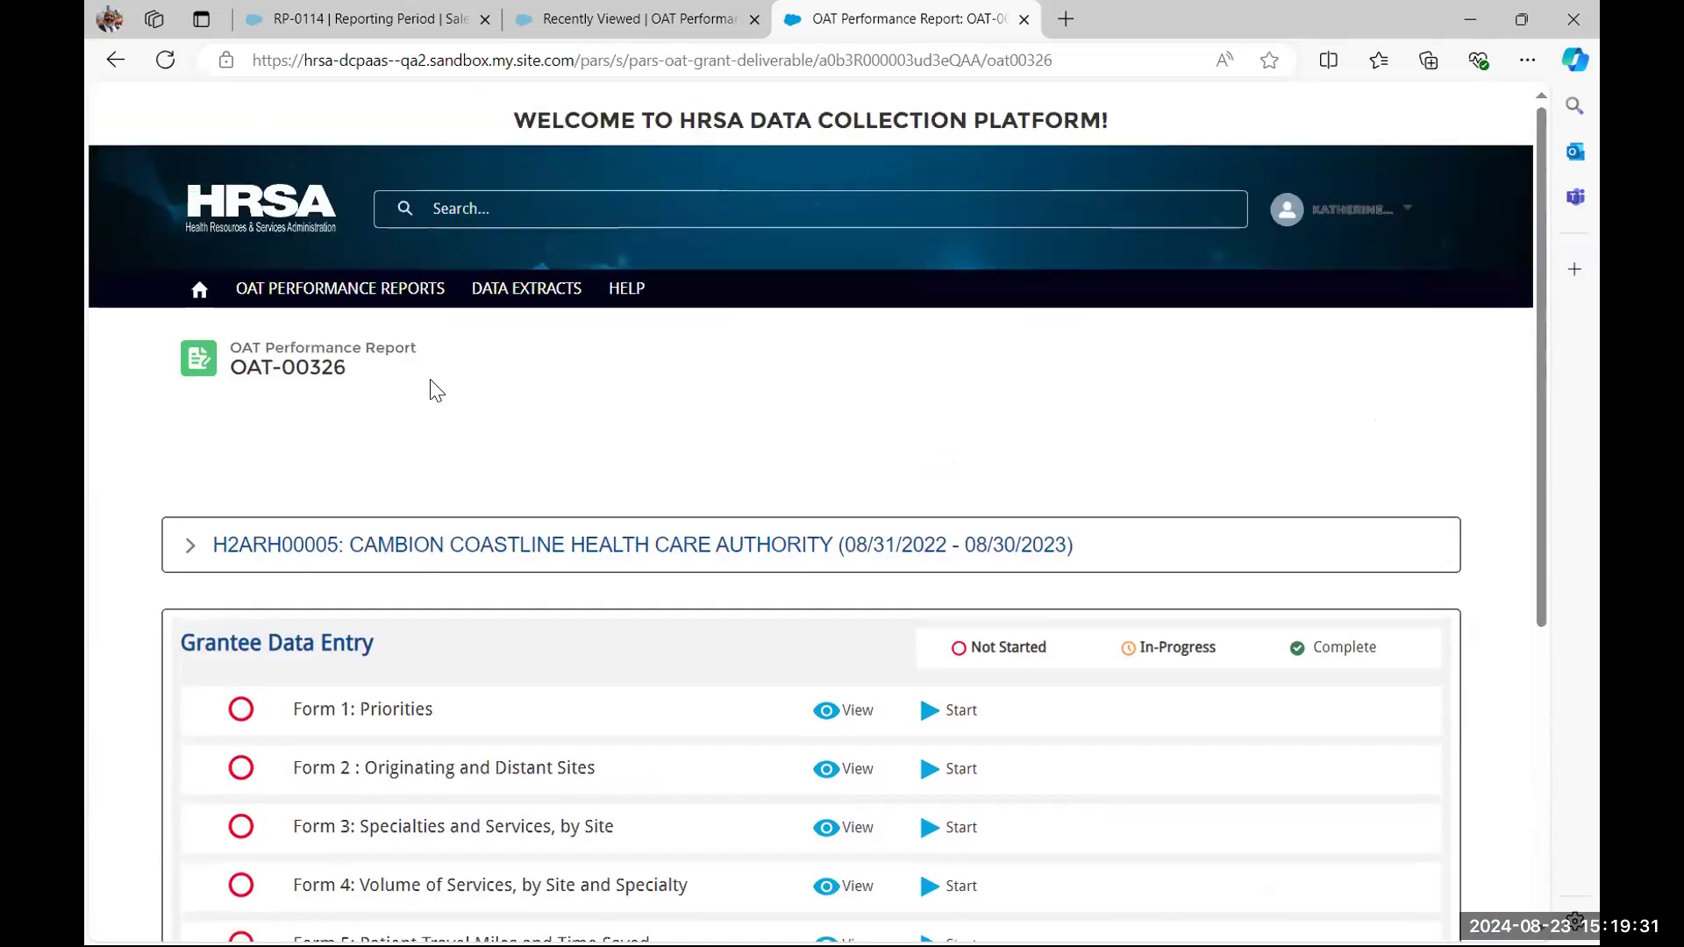
# Return to the OAT Performance Reports list, open report OAT-00090 and highlight its notice about completing all forms
pyautogui.click(377, 292)
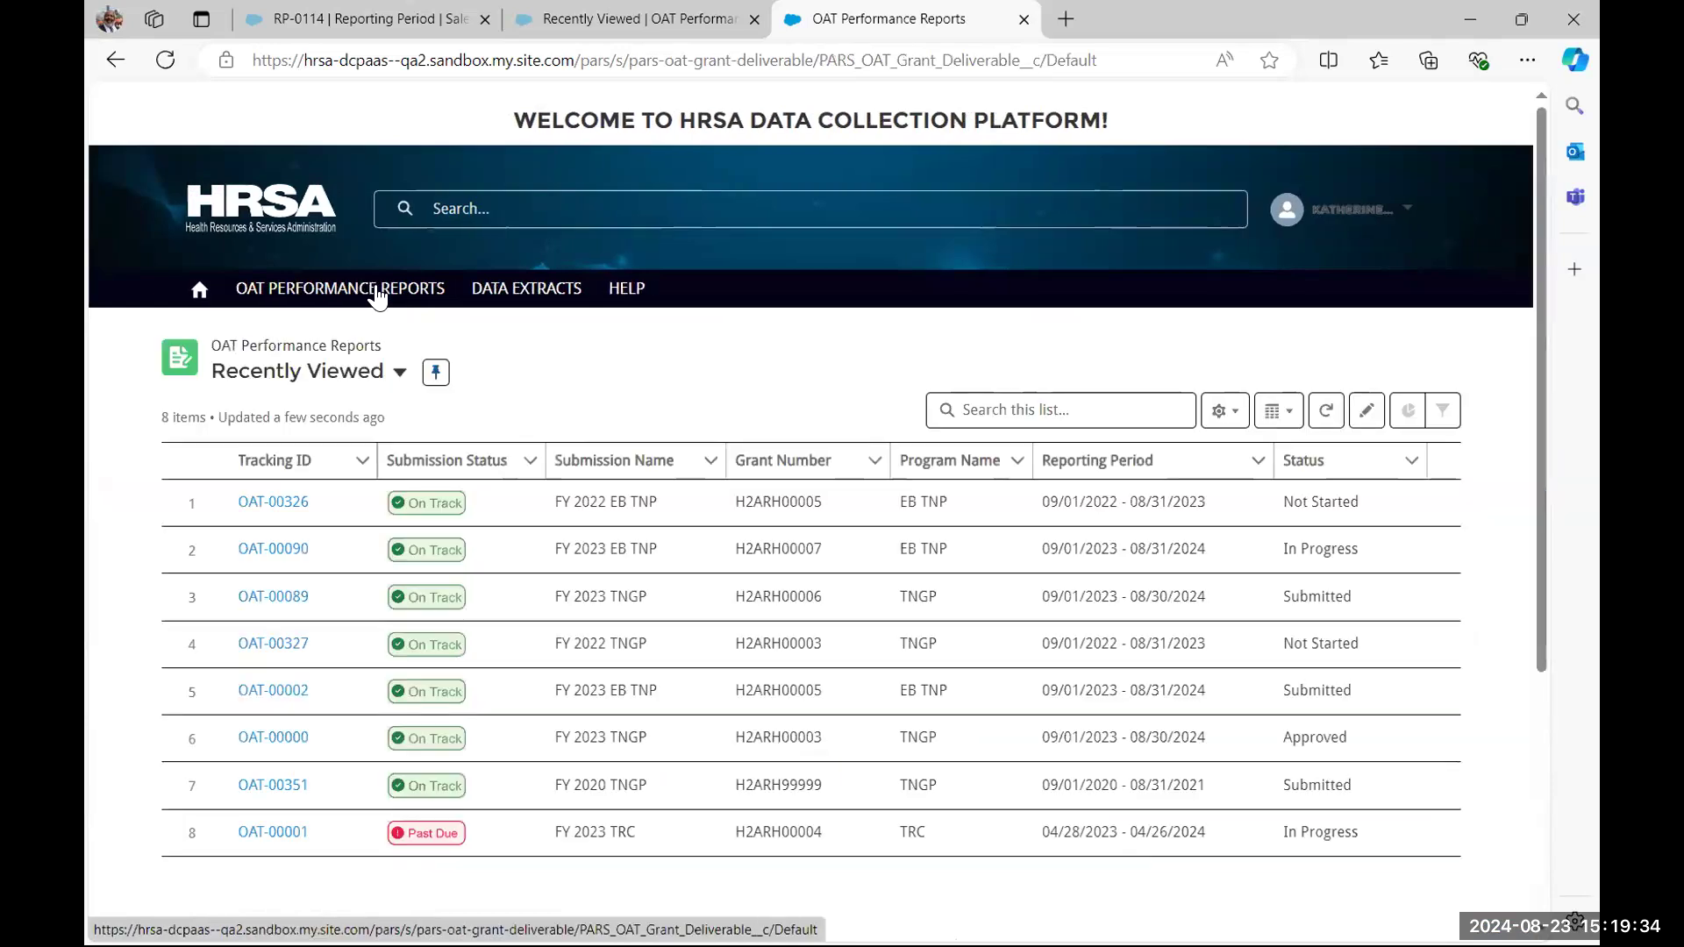
pyautogui.click(269, 558)
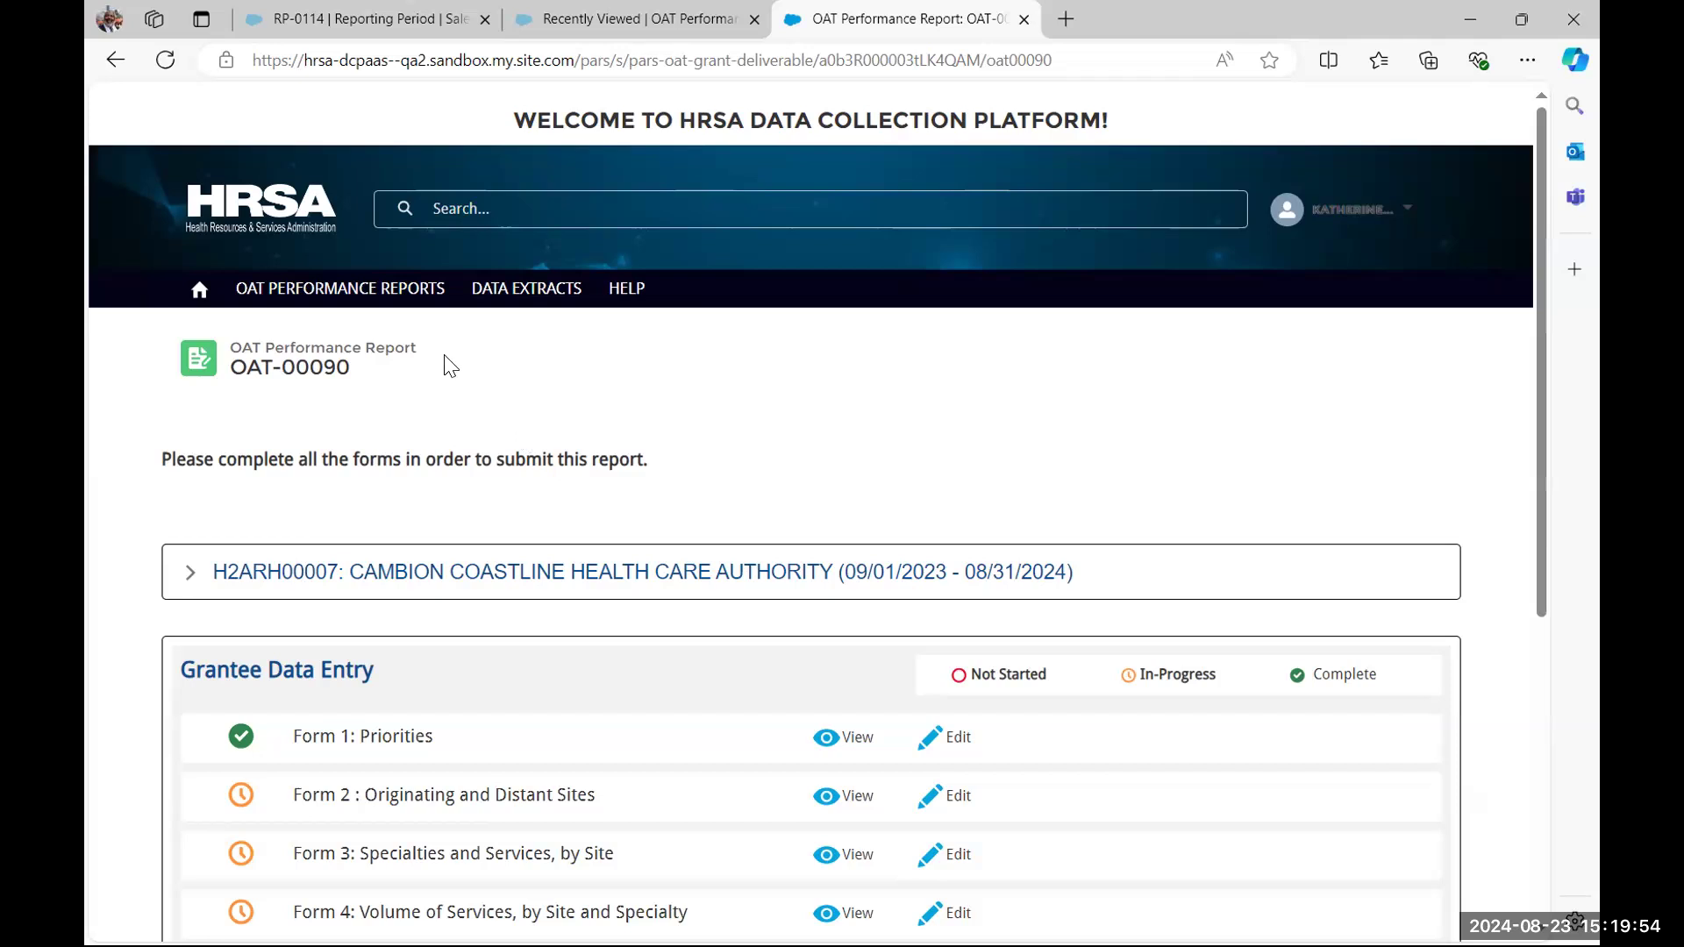
pyautogui.moveTo(386, 377); pyautogui.dragTo(240, 364)
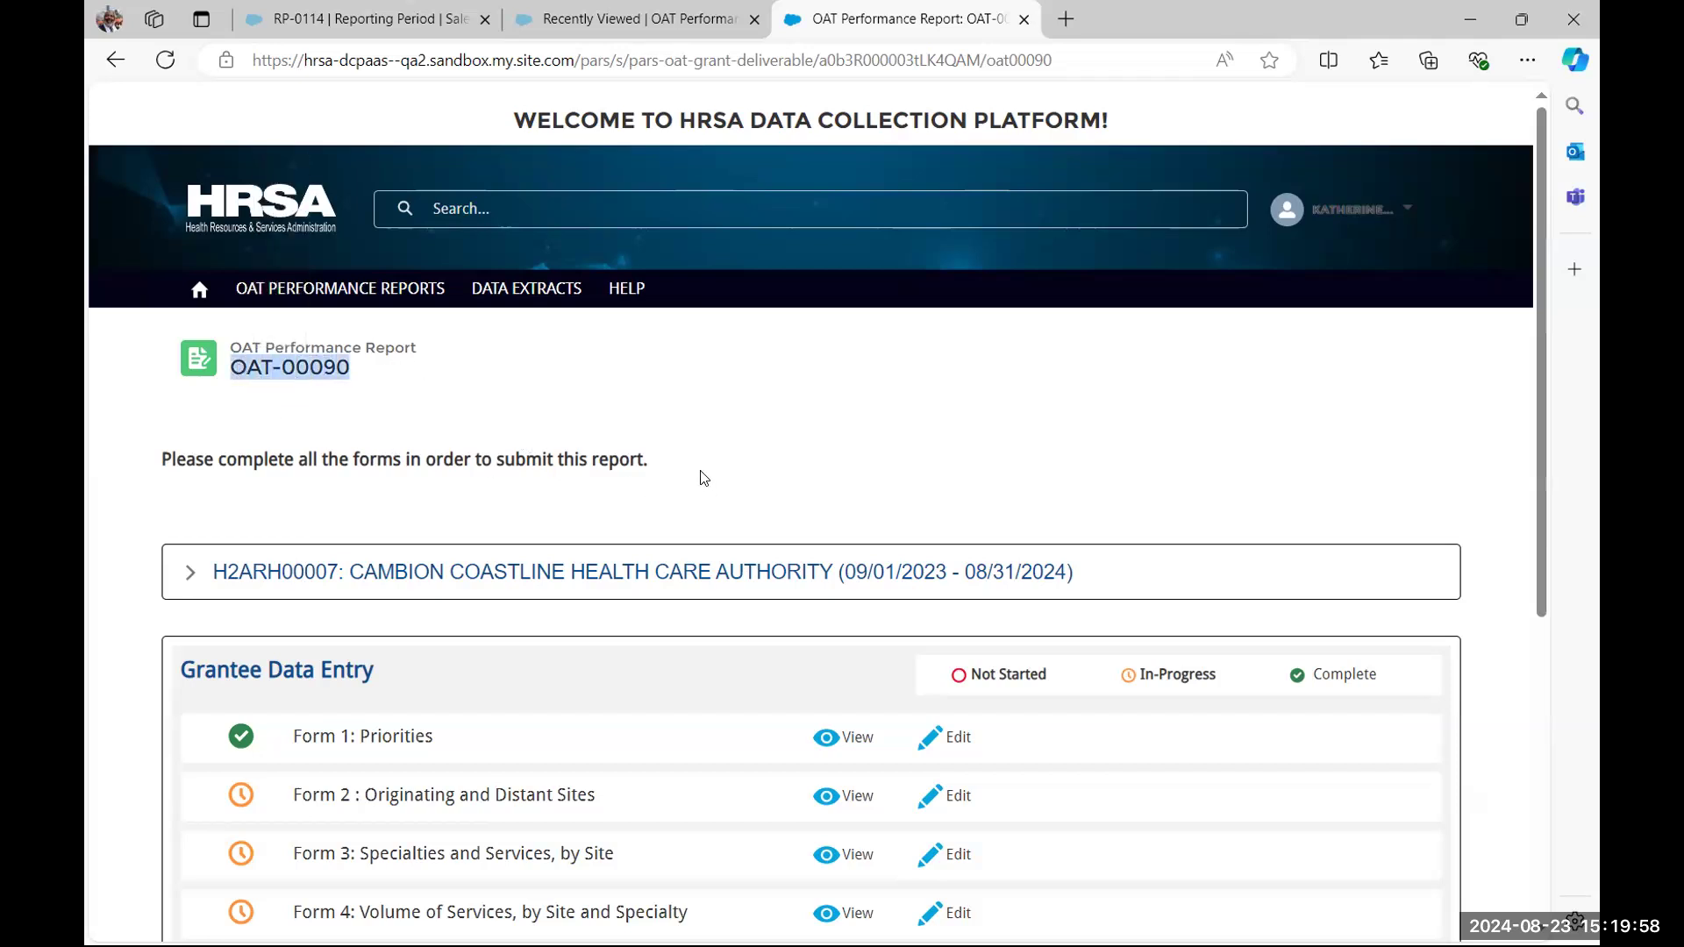
pyautogui.moveTo(671, 462); pyautogui.dragTo(545, 433)
pyautogui.moveTo(164, 438); pyautogui.dragTo(158, 450)
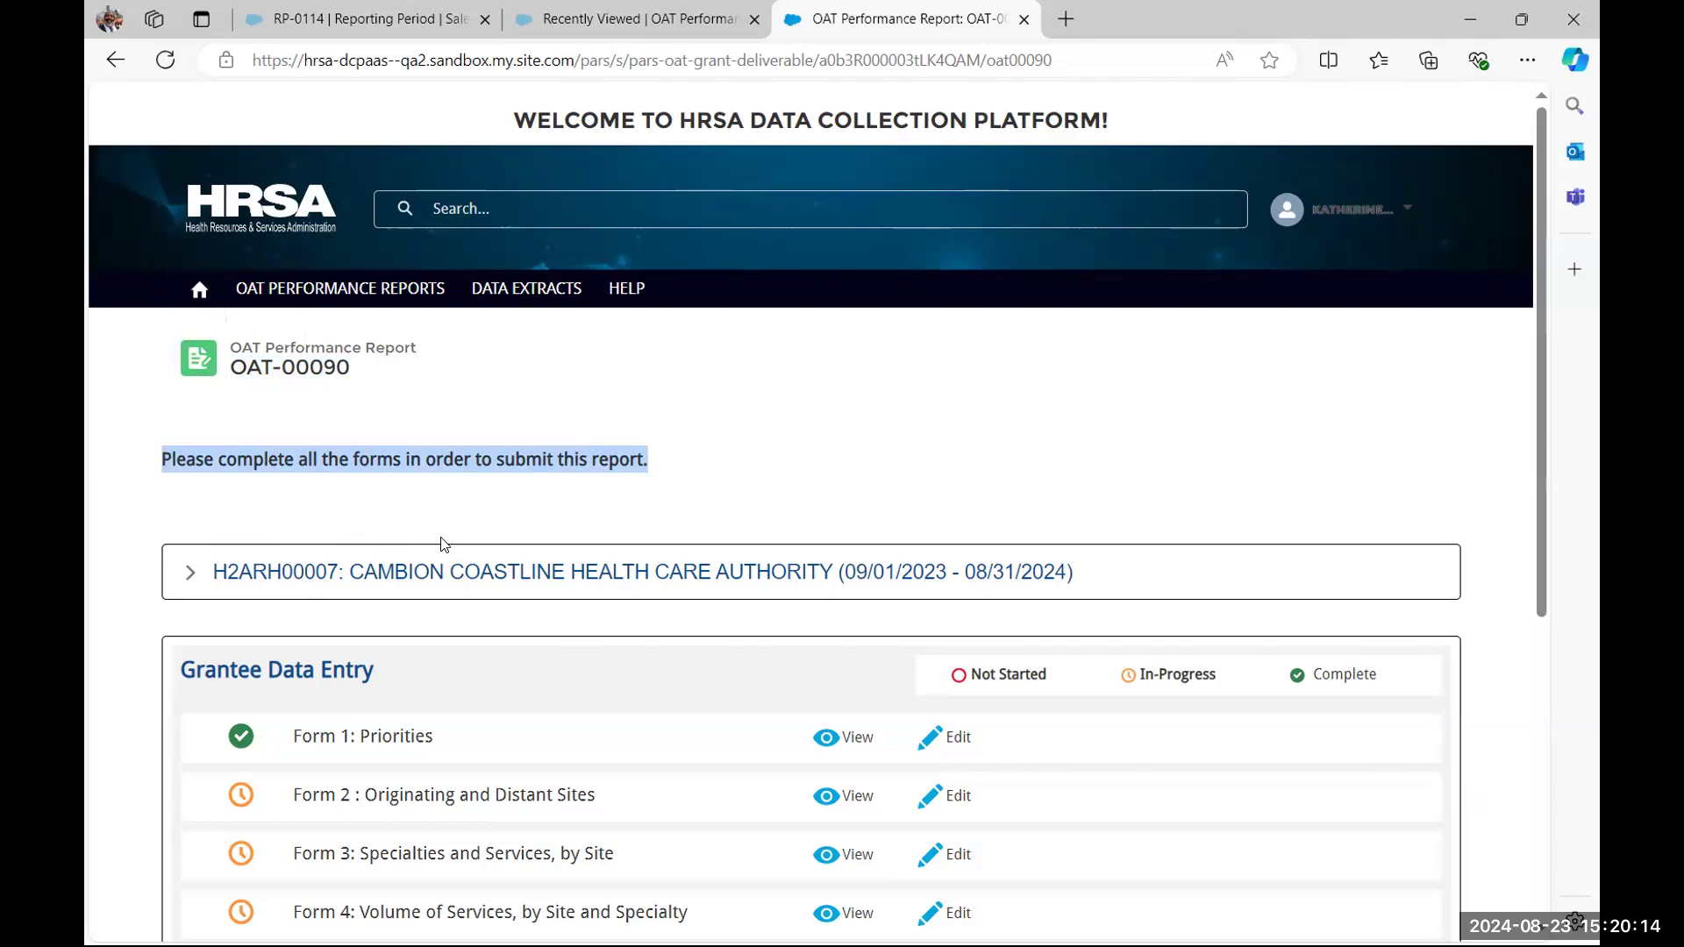
# Review the form statuses of report OAT-00090 and expand its grant details to check the review status
pyautogui.scroll(-4, 470, 705)
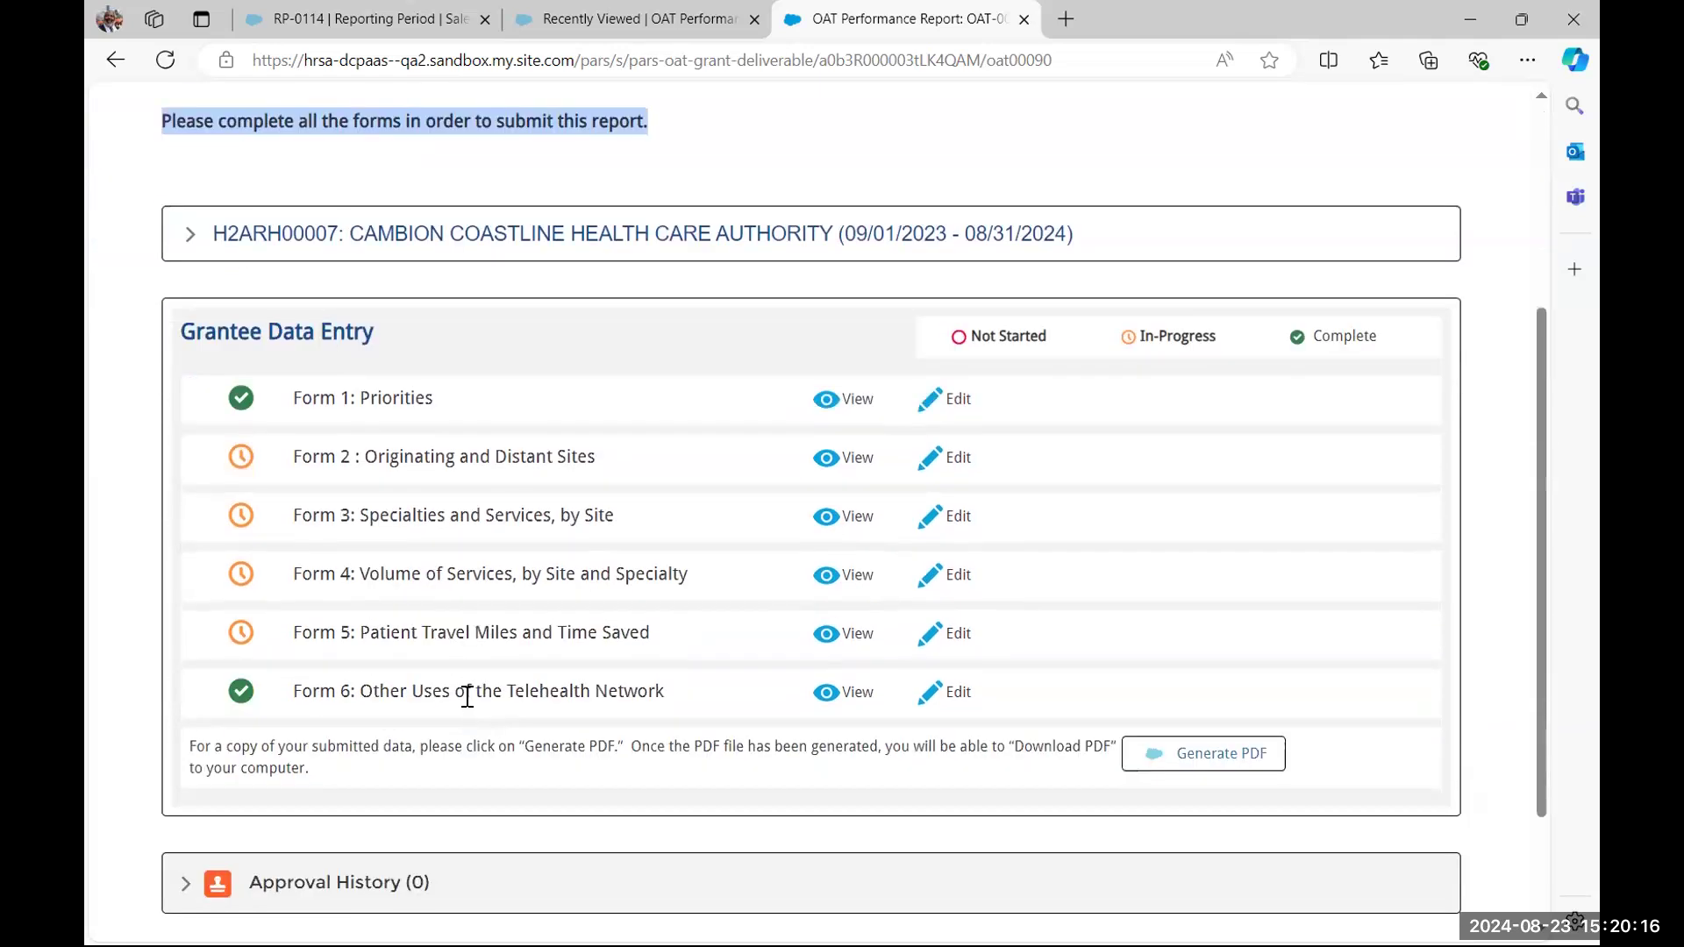
pyautogui.scroll(3, 467, 698)
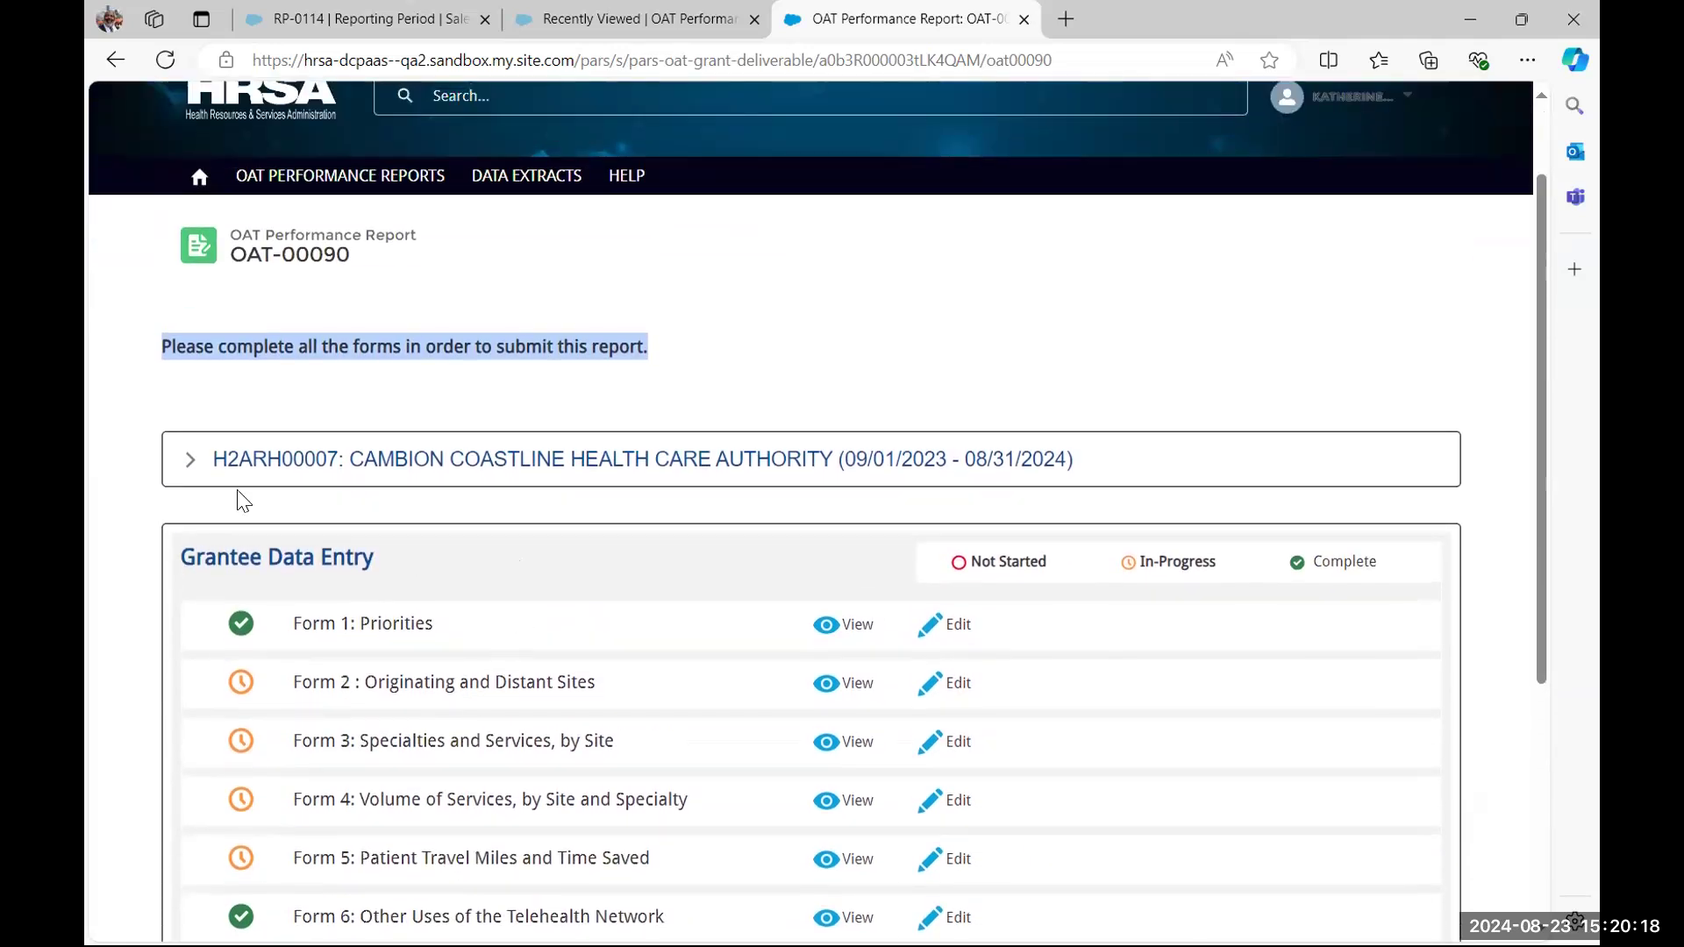
pyautogui.click(191, 465)
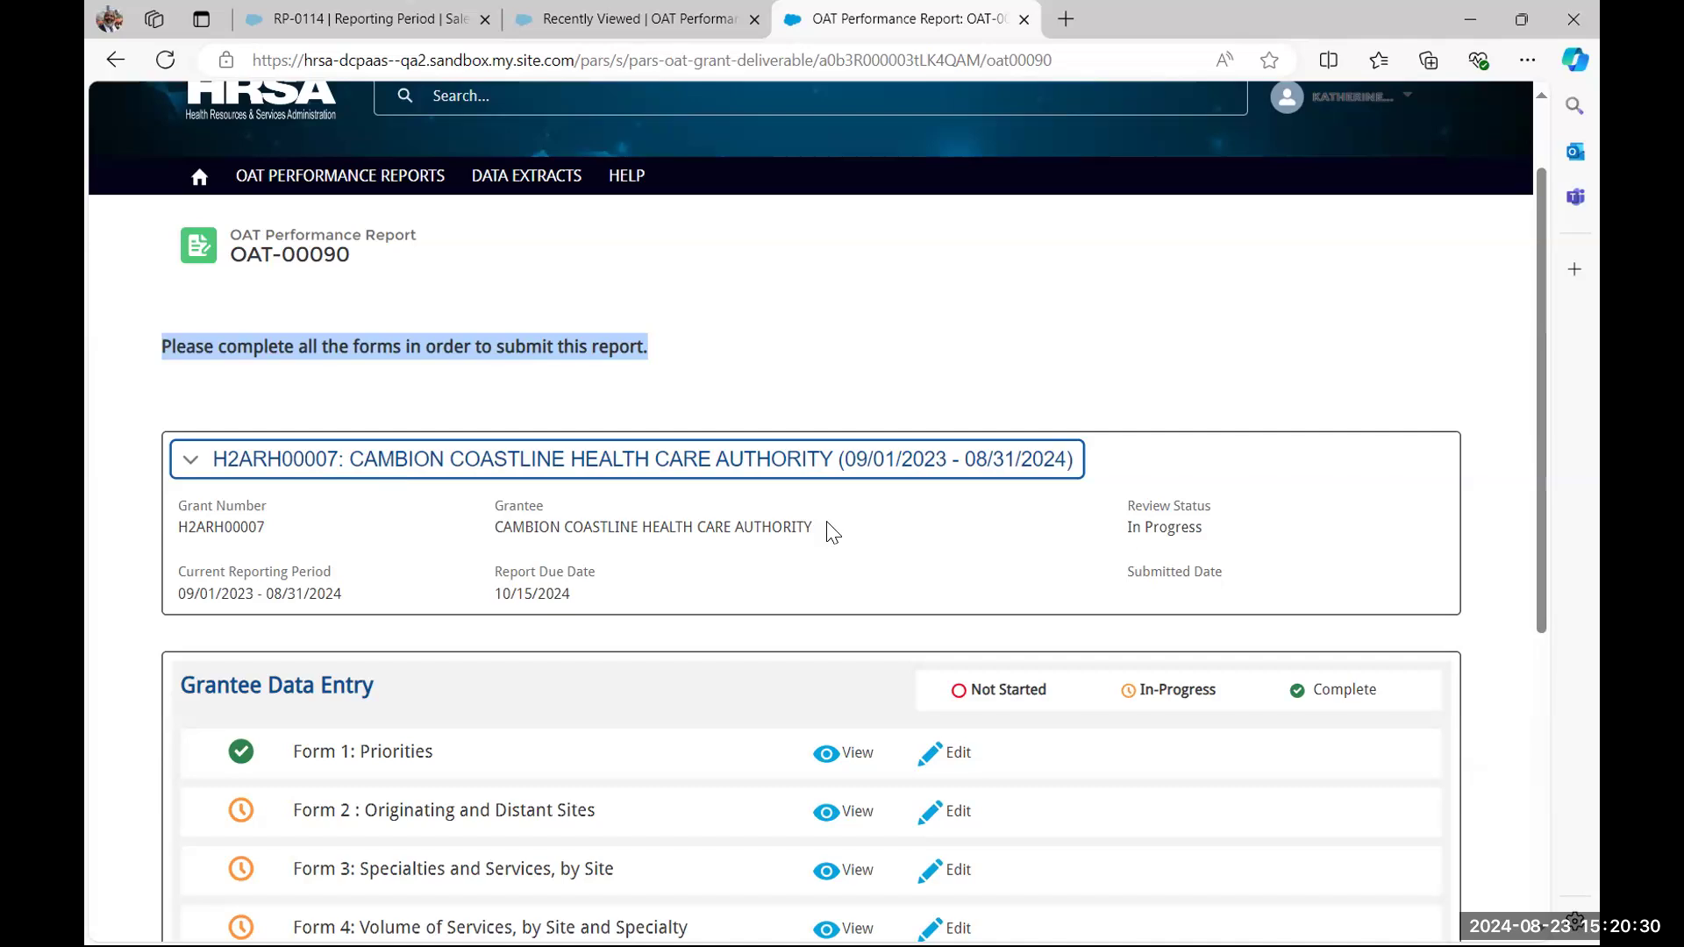
pyautogui.moveTo(1221, 535); pyautogui.dragTo(1128, 529)
pyautogui.click(1224, 603)
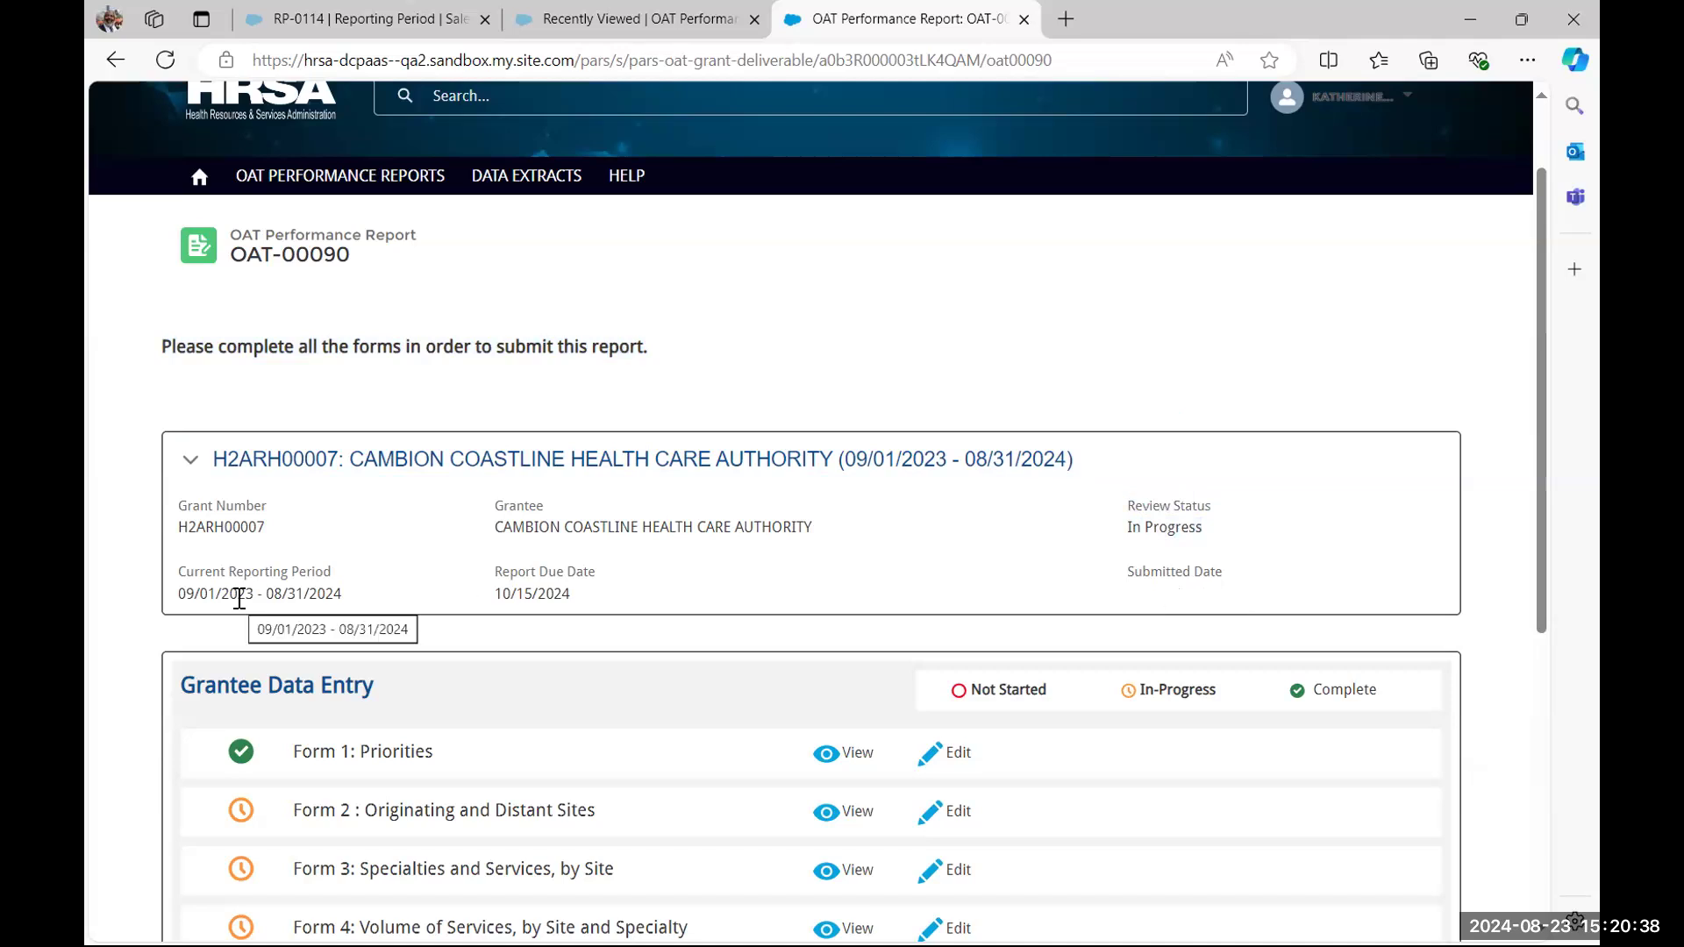
# Open Form 1: Priorities of report OAT-00090 for editing and highlight the OMB control number sentence in the Public Burden Statement
pyautogui.scroll(-3, 193, 688)
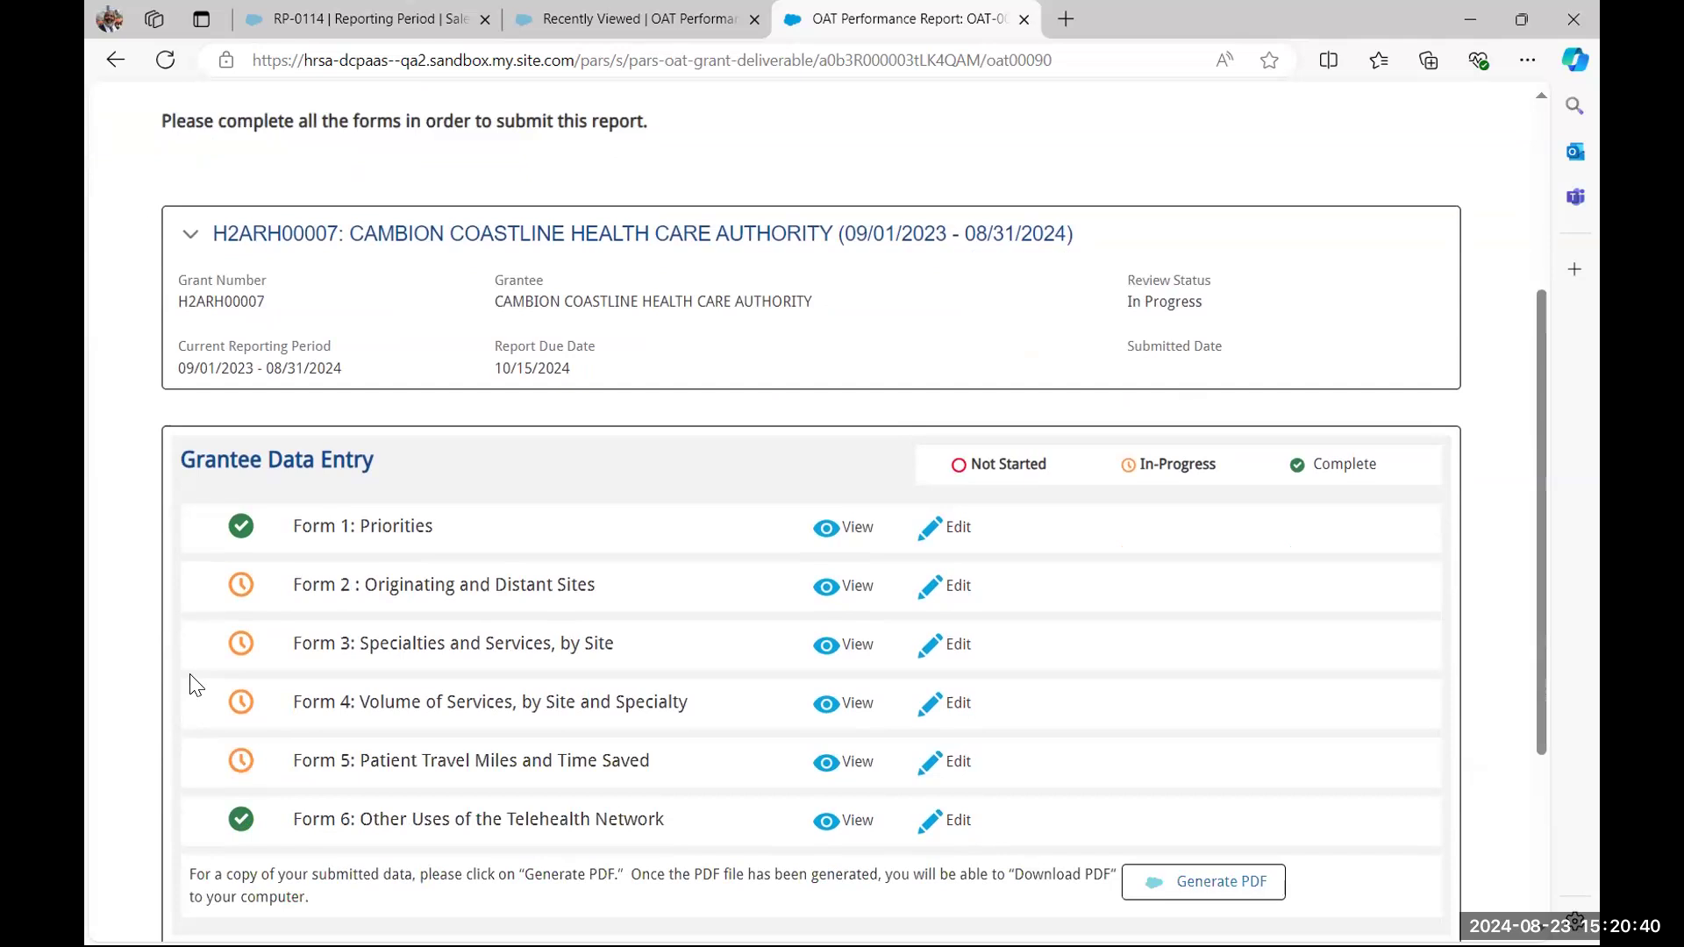
pyautogui.scroll(-1, 195, 685)
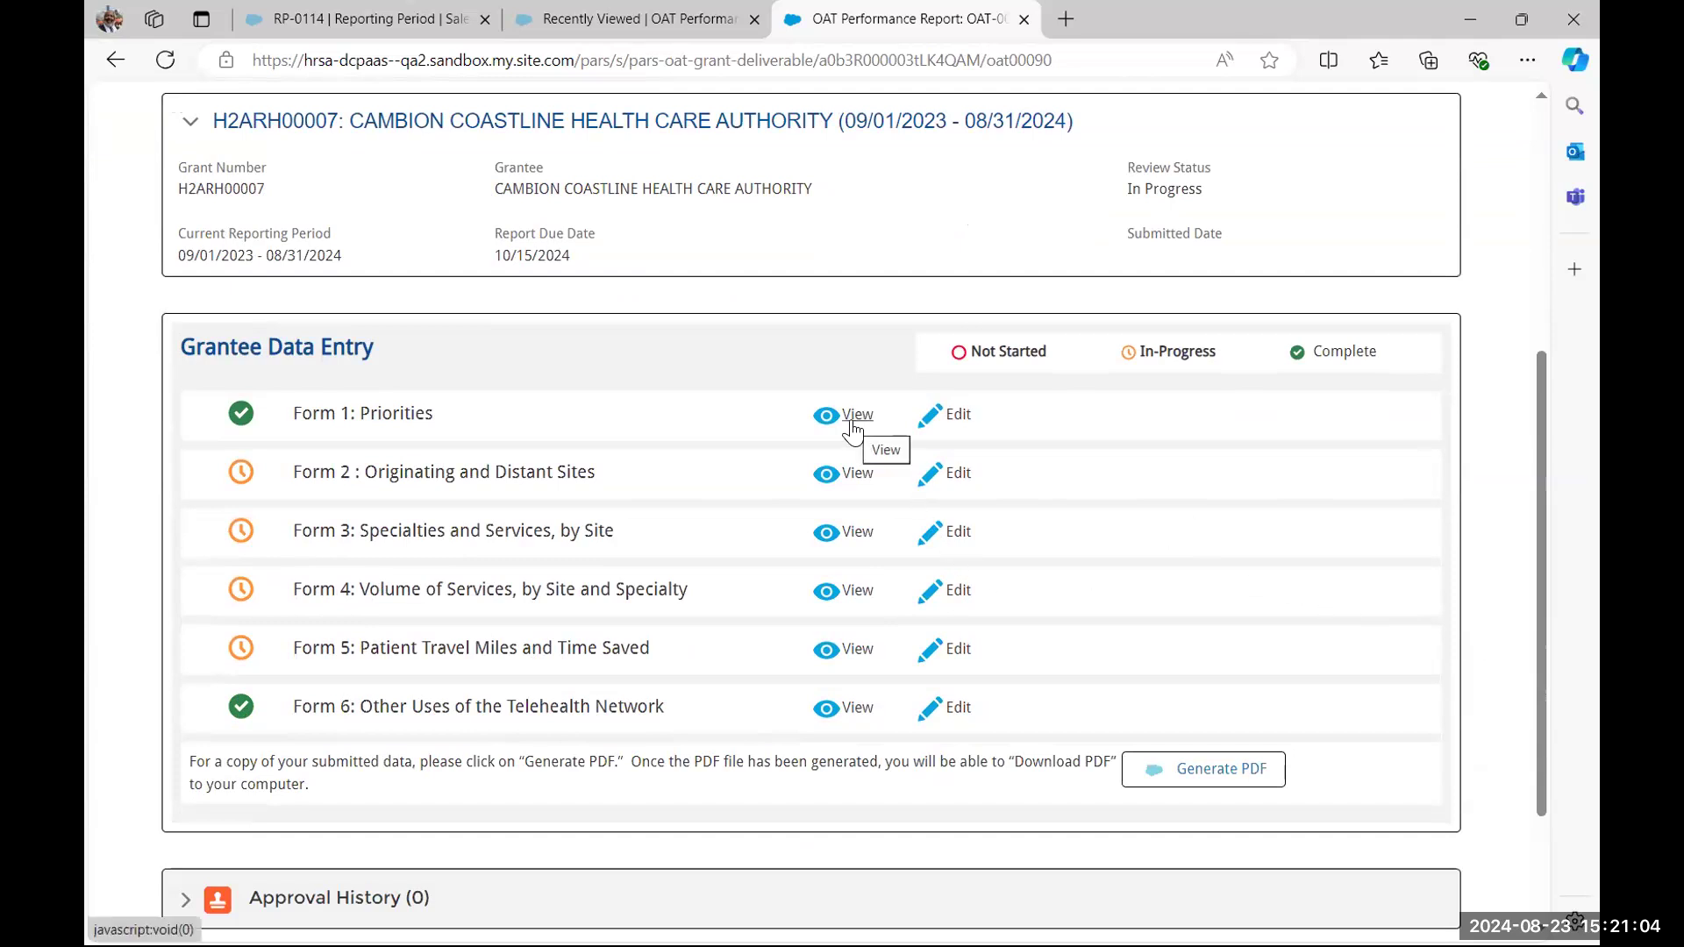
pyautogui.click(956, 419)
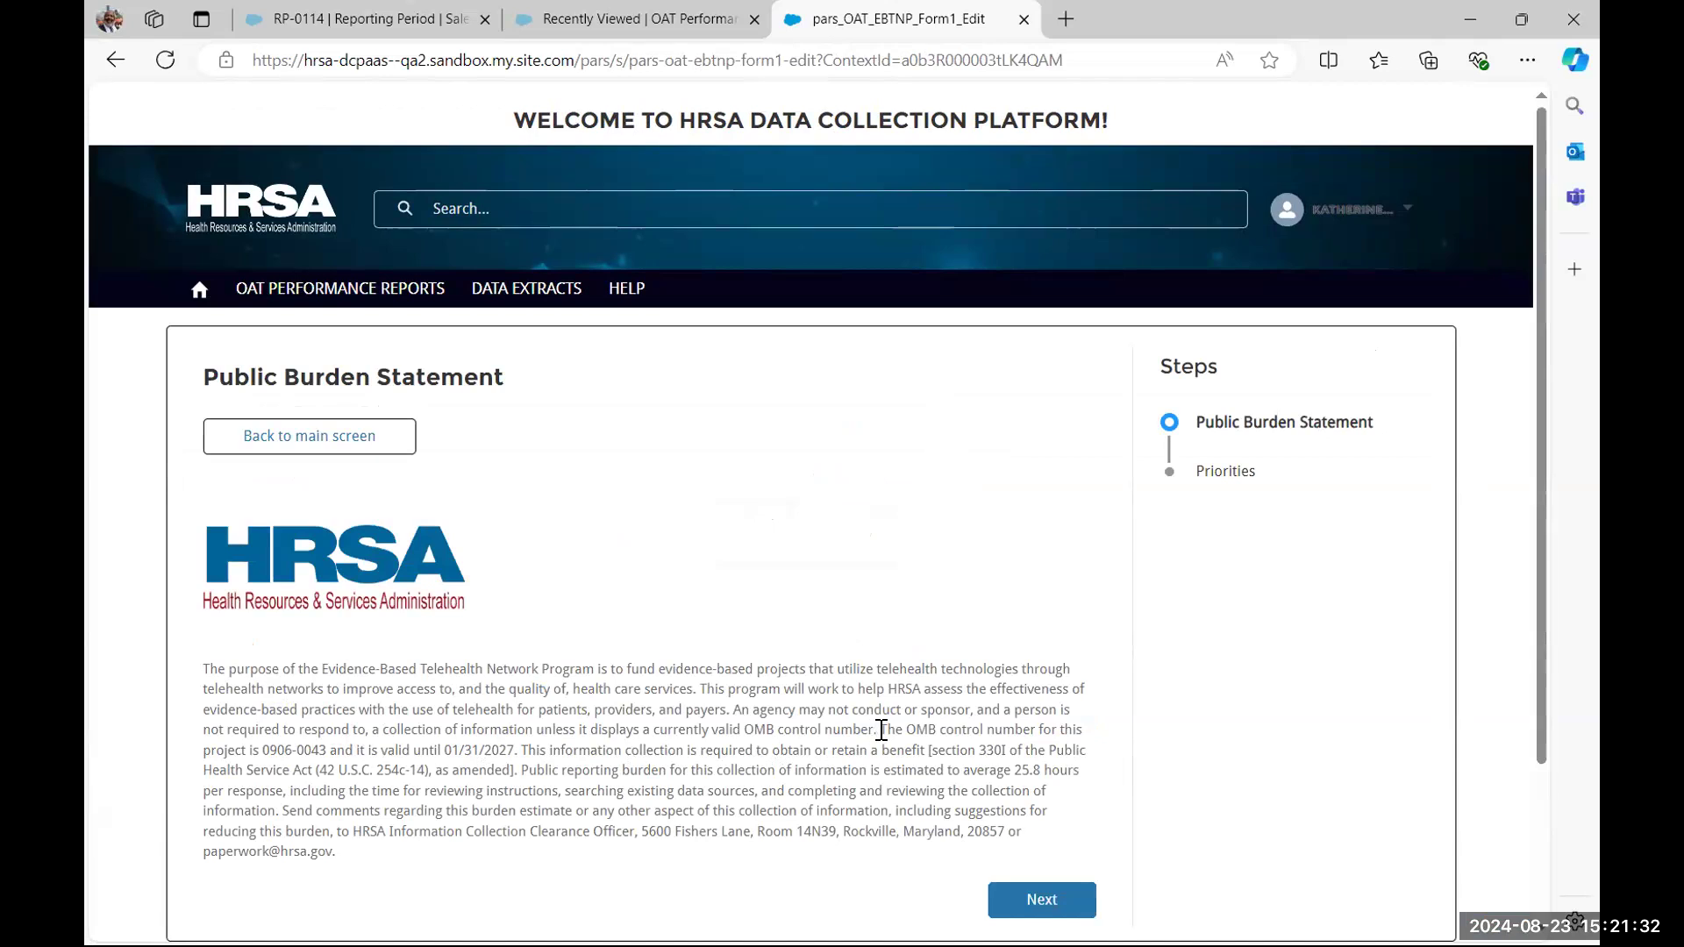
pyautogui.moveTo(878, 730); pyautogui.dragTo(513, 747)
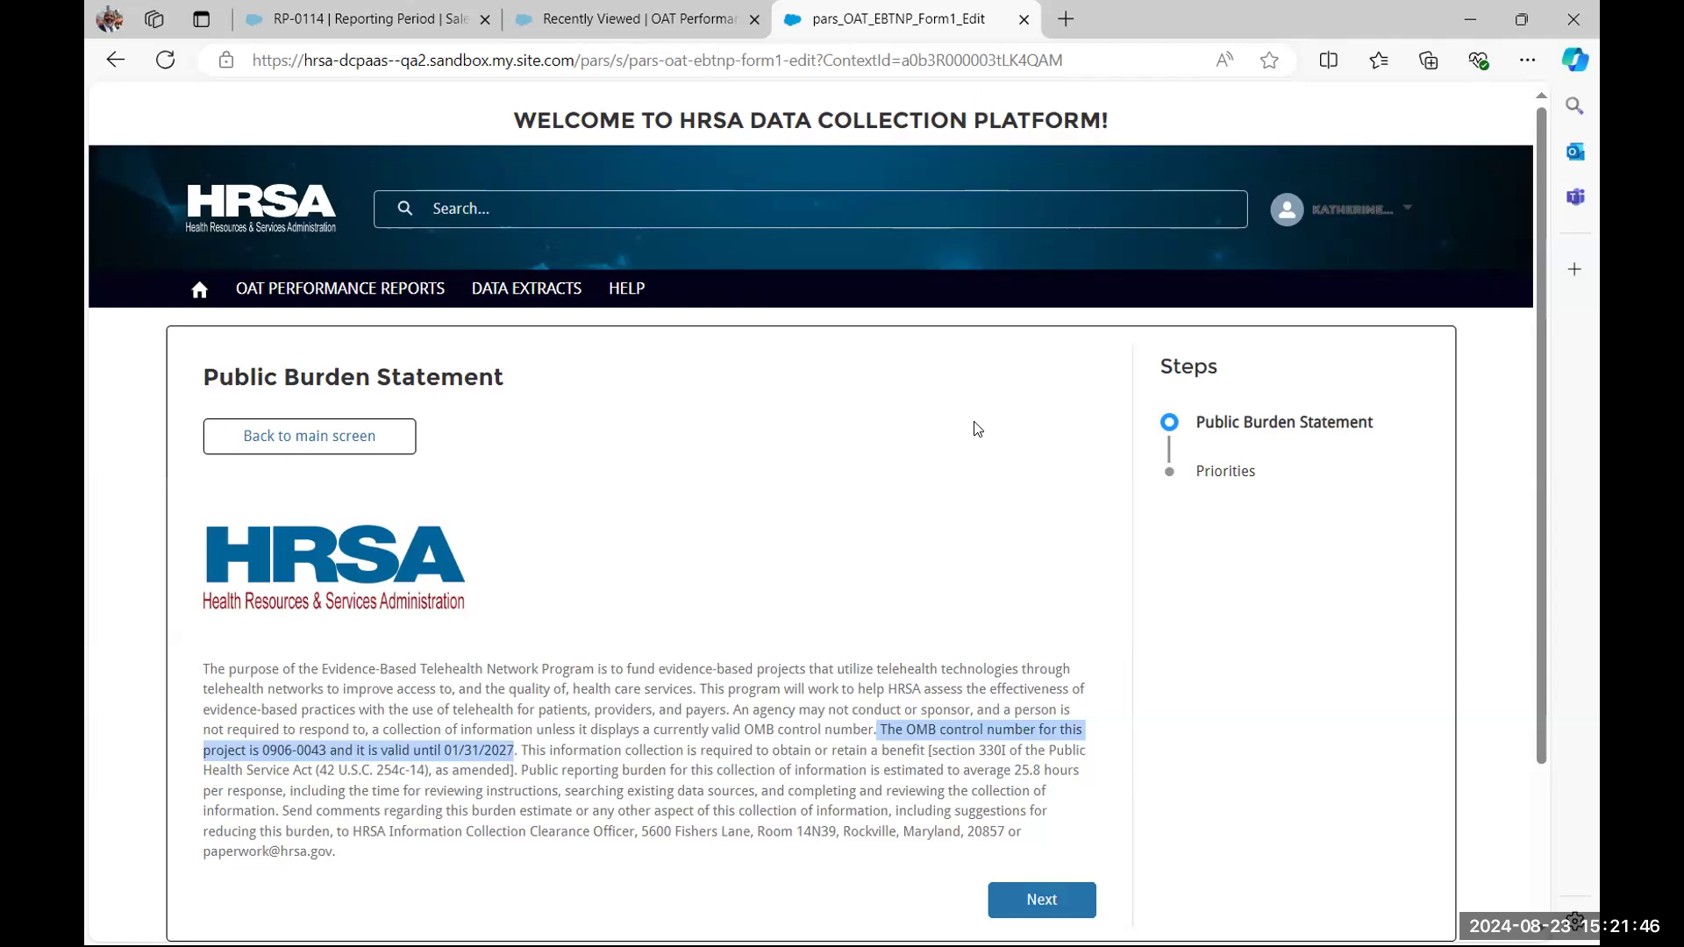
# Return to the main screen of report OAT-00090 and reopen Form 1: Priorities for editing
pyautogui.click(357, 444)
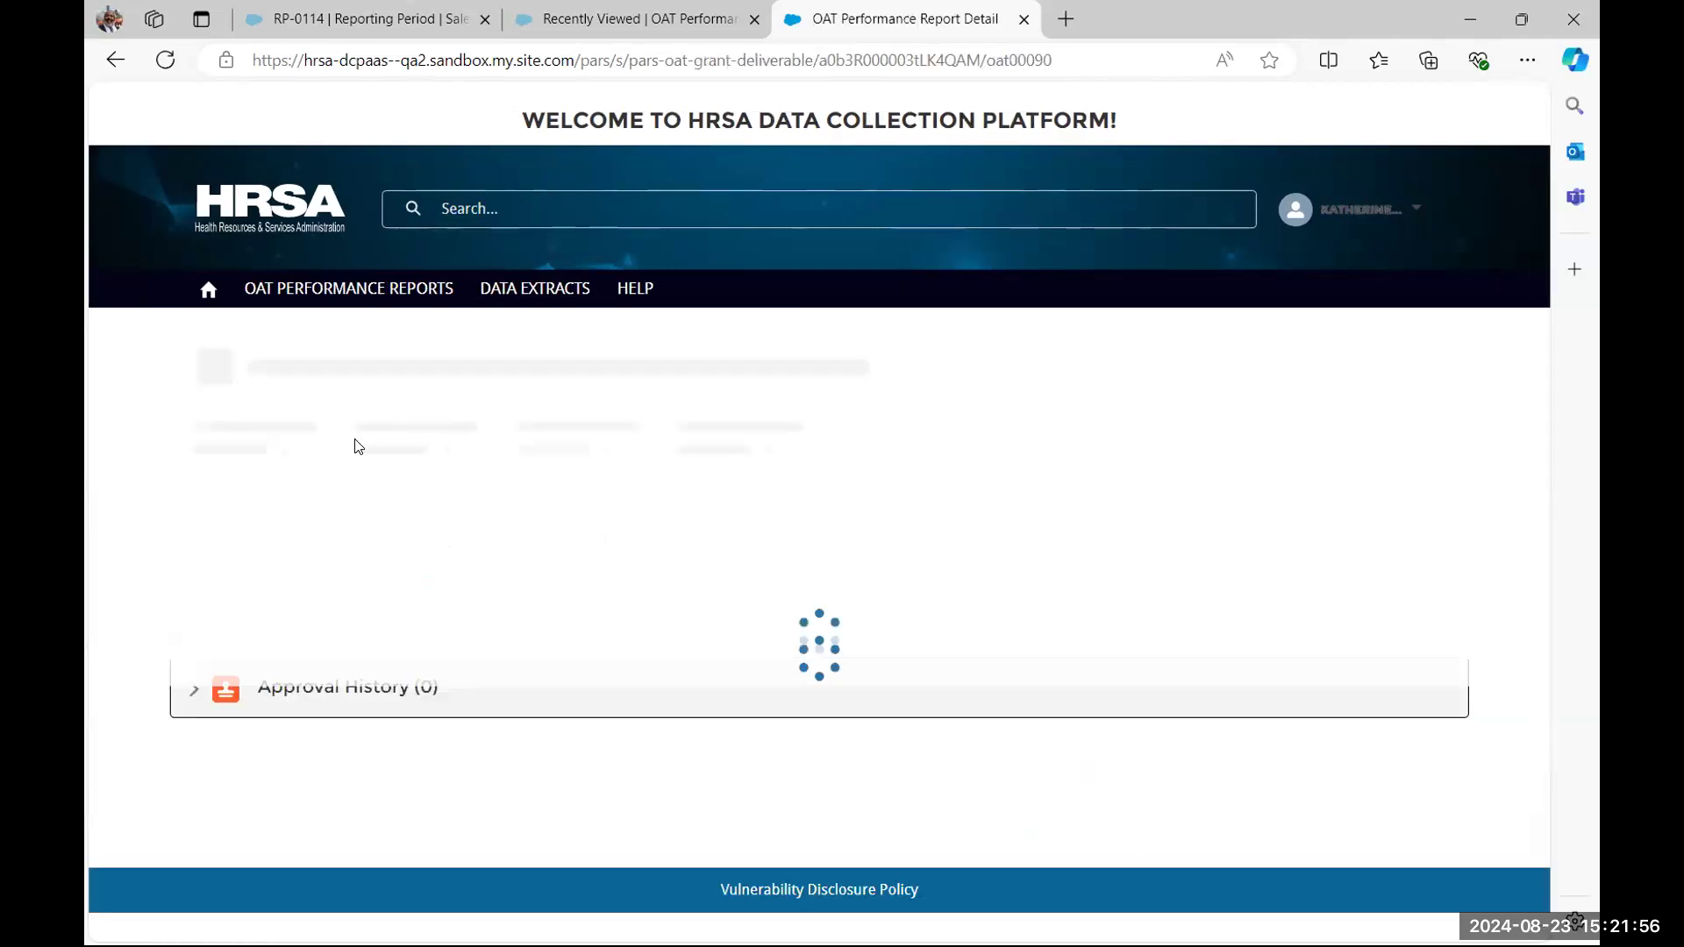
pyautogui.scroll(-4, 413, 614)
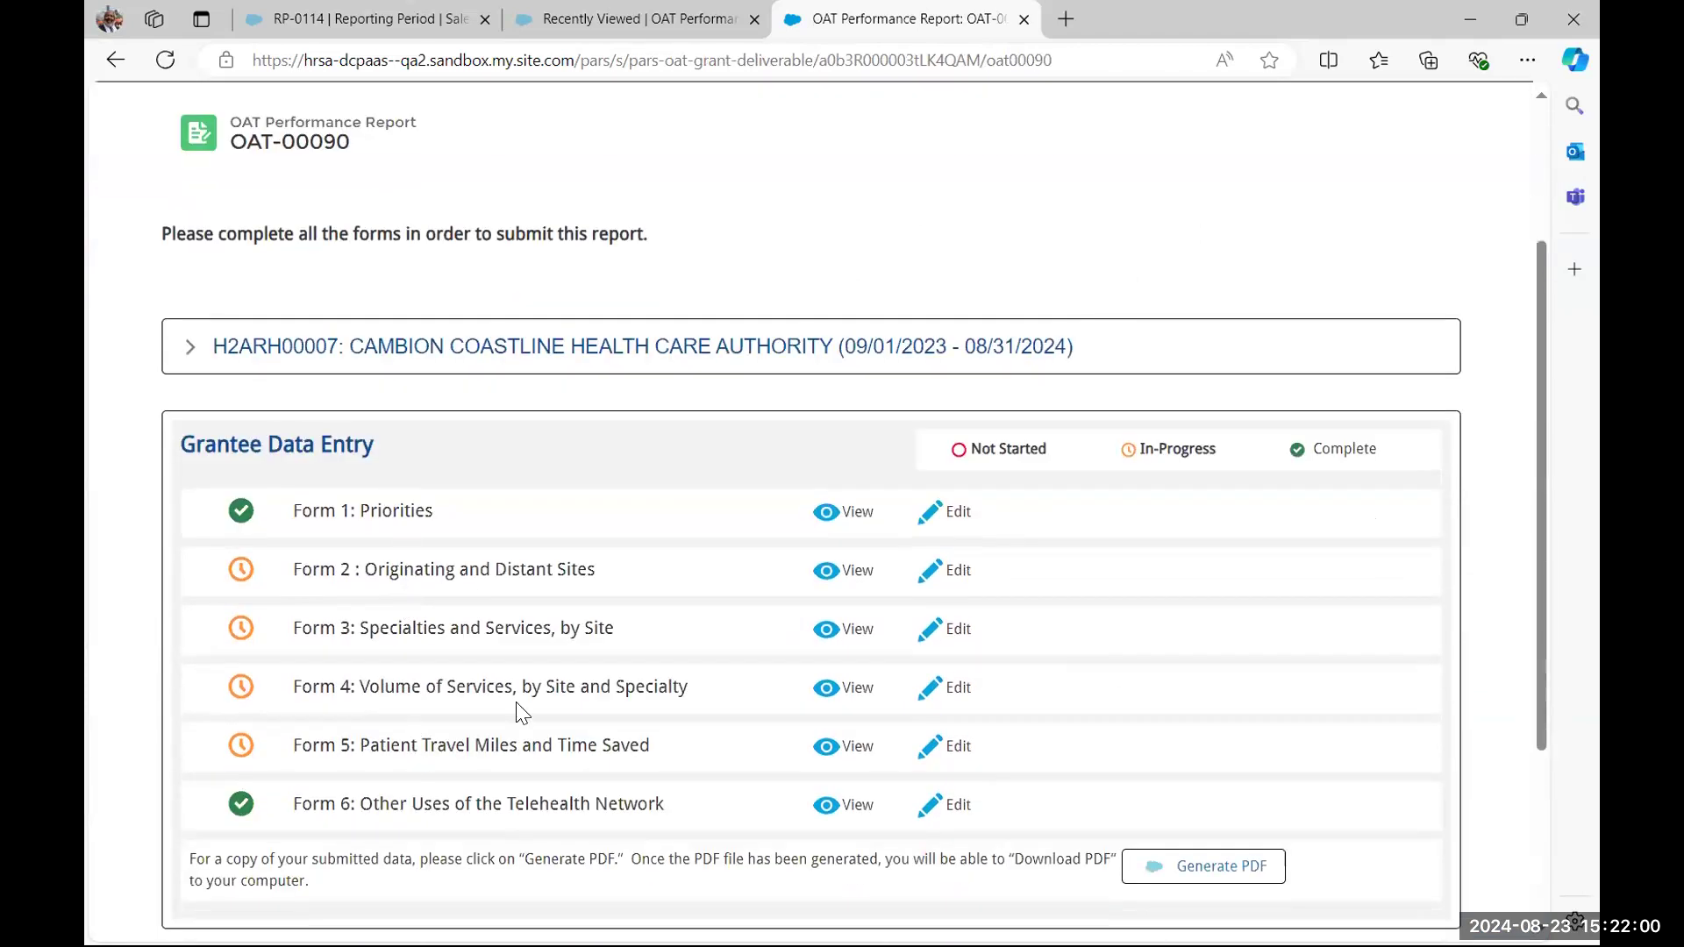
pyautogui.click(965, 514)
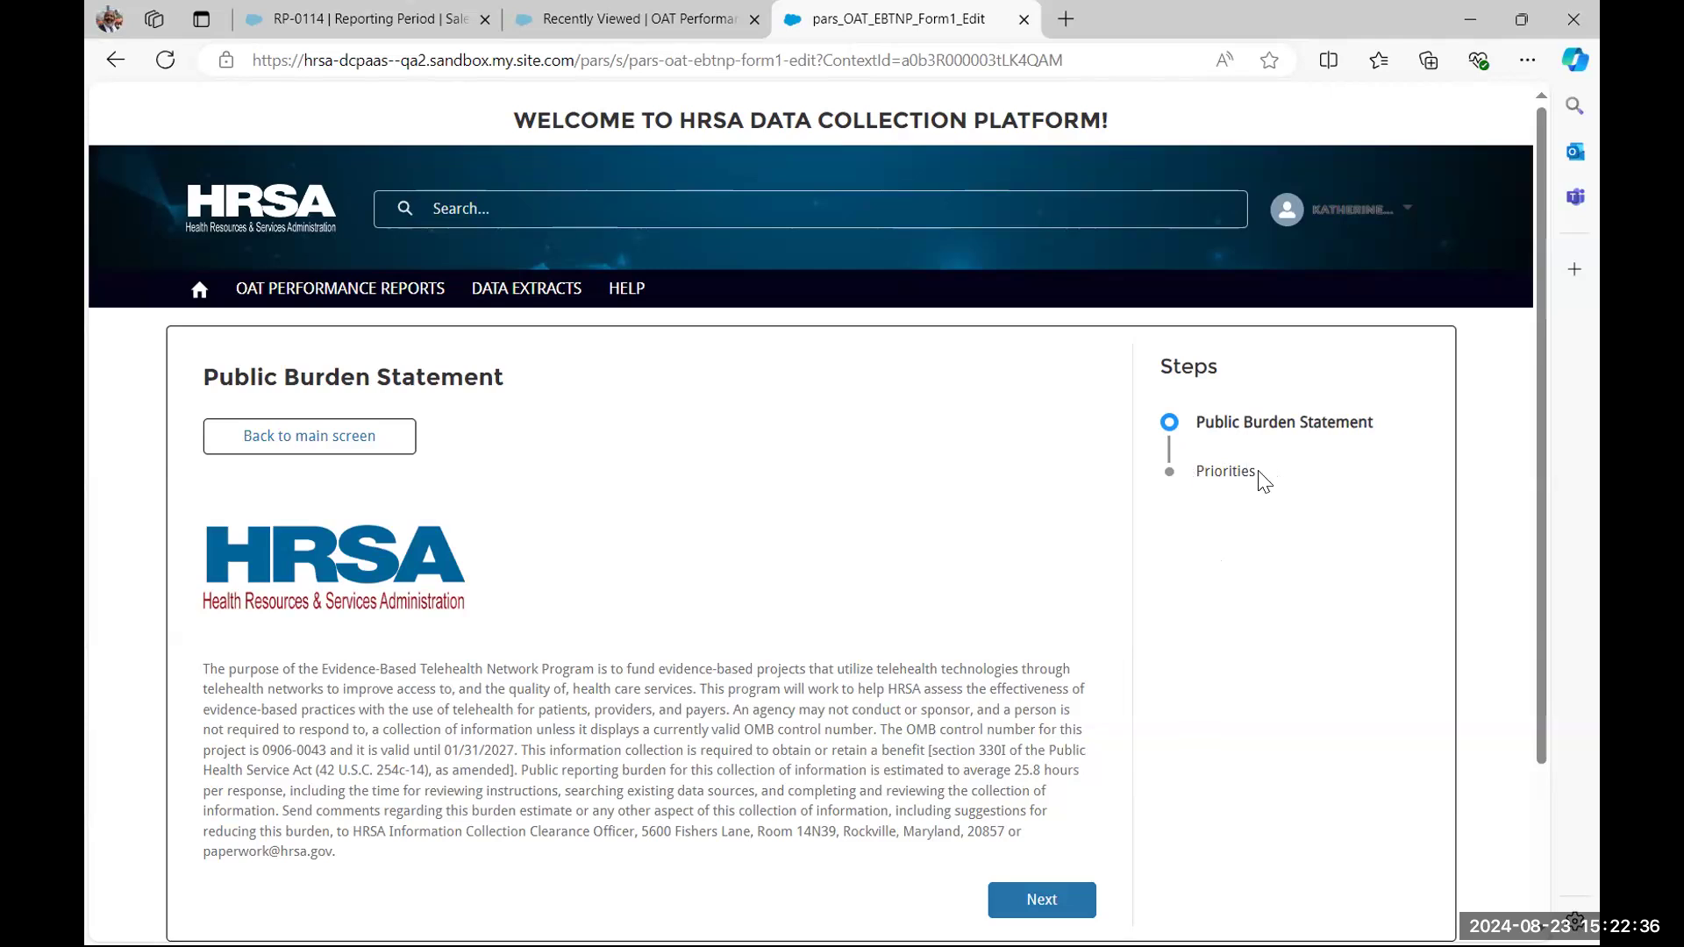
# Advance to the Priorities page of Form 1, revisit the Public Burden Statement and return to the Priorities page
pyautogui.scroll(-2, 1051, 520)
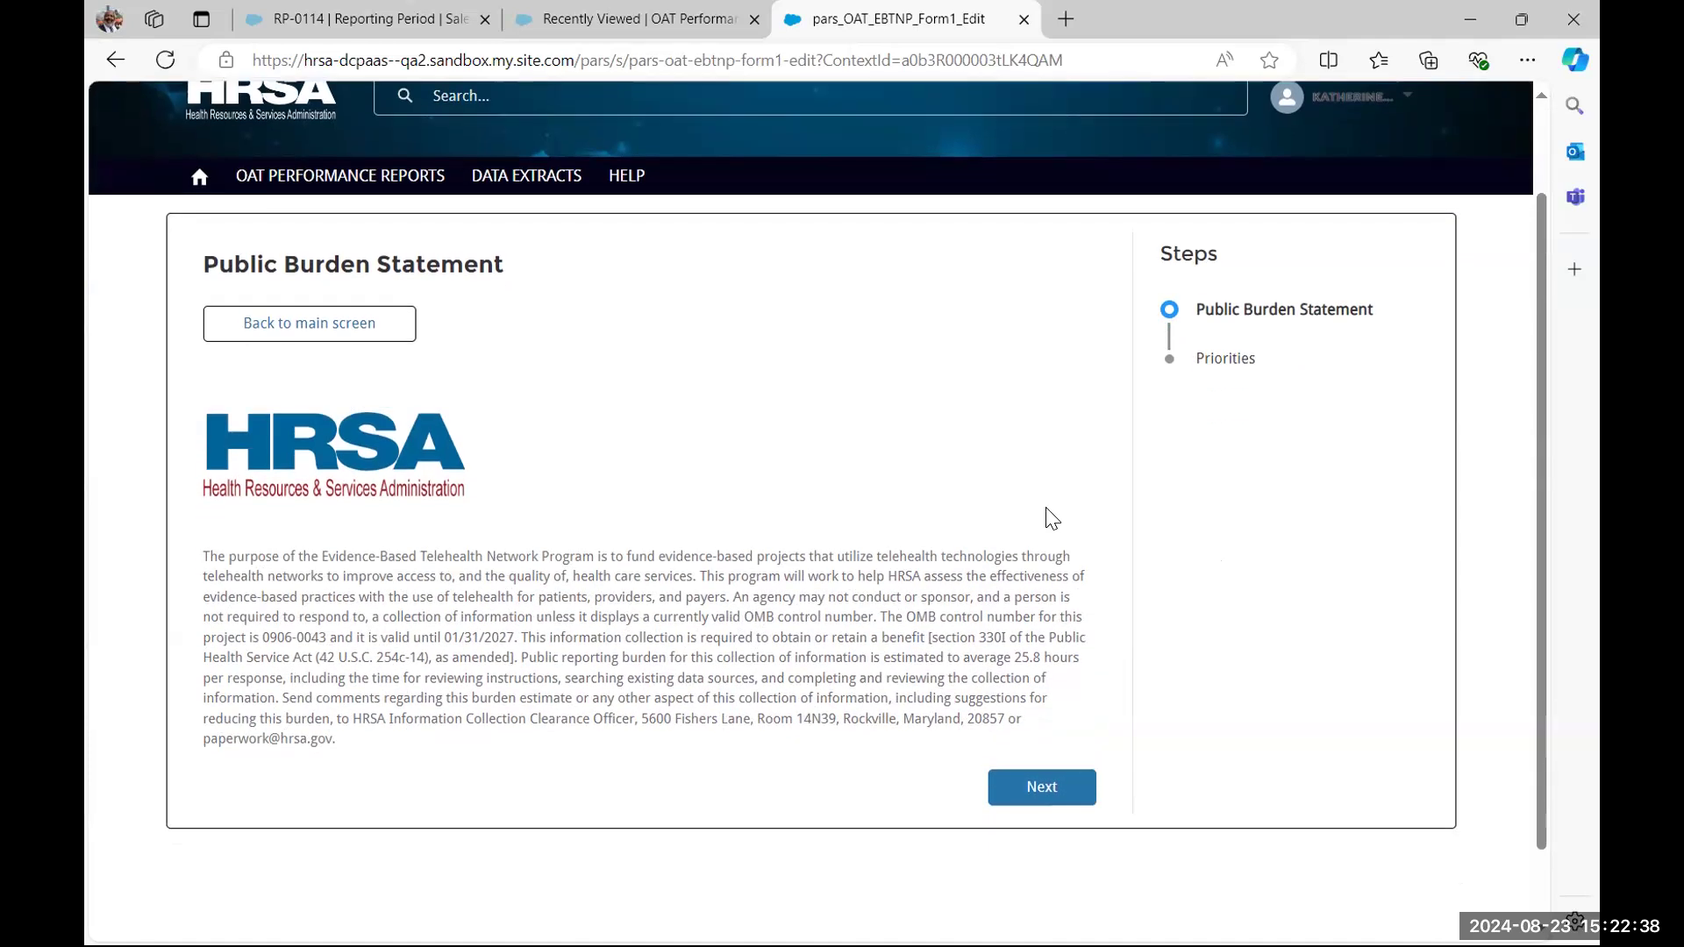
pyautogui.click(1030, 794)
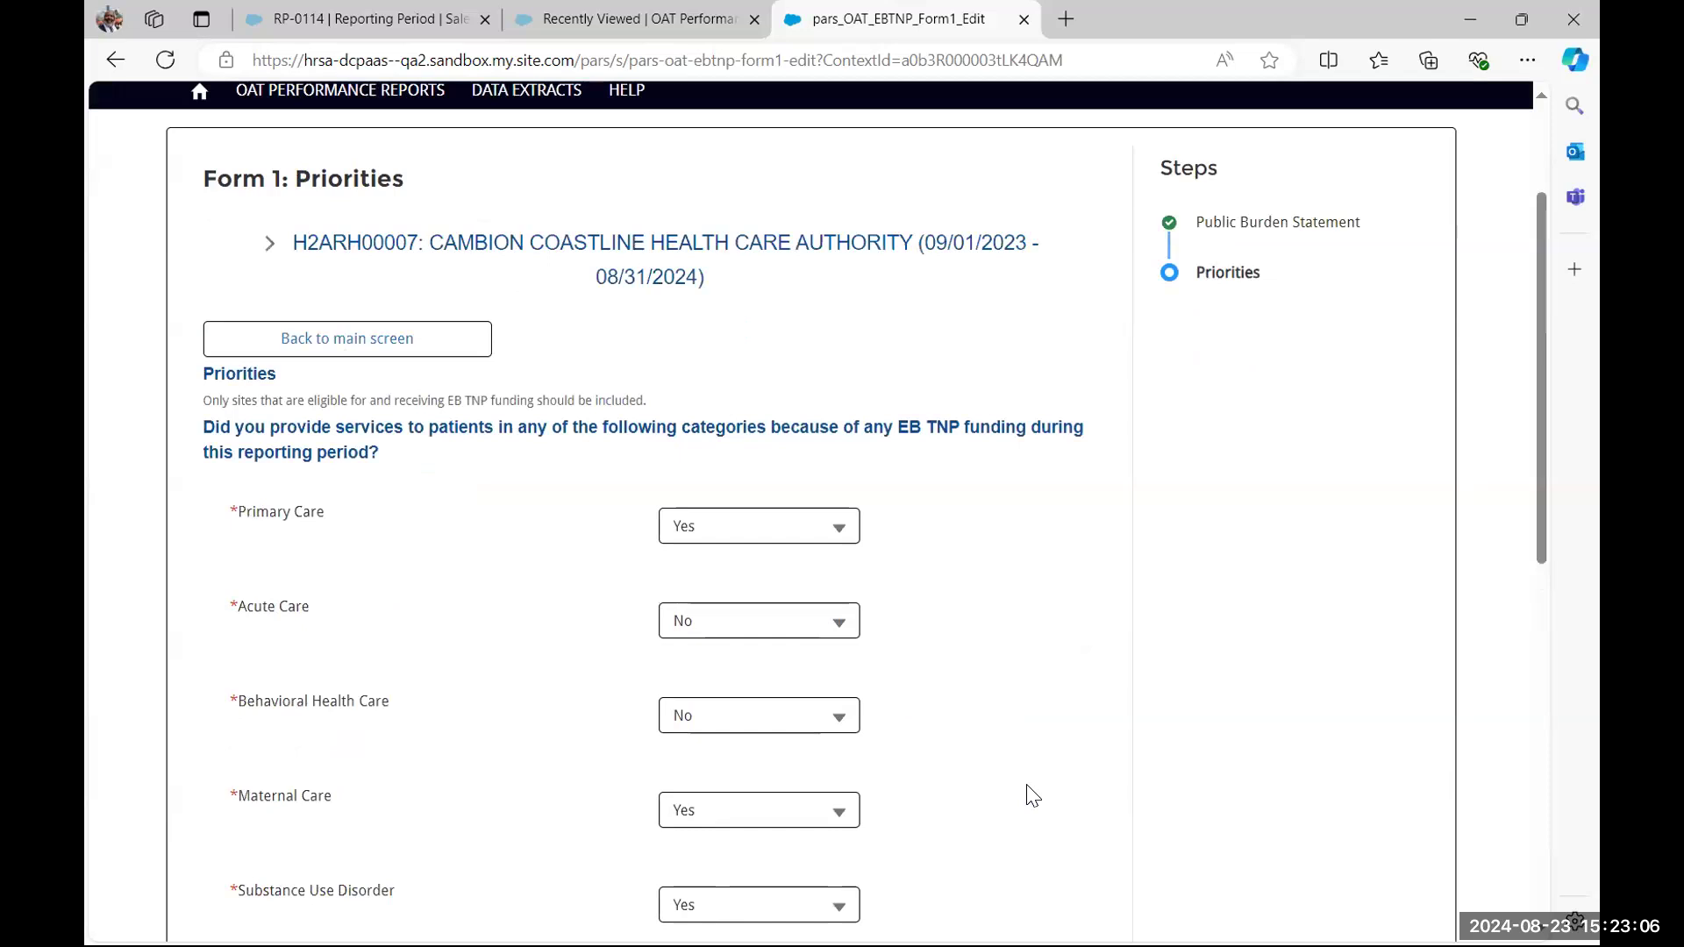
pyautogui.click(1171, 229)
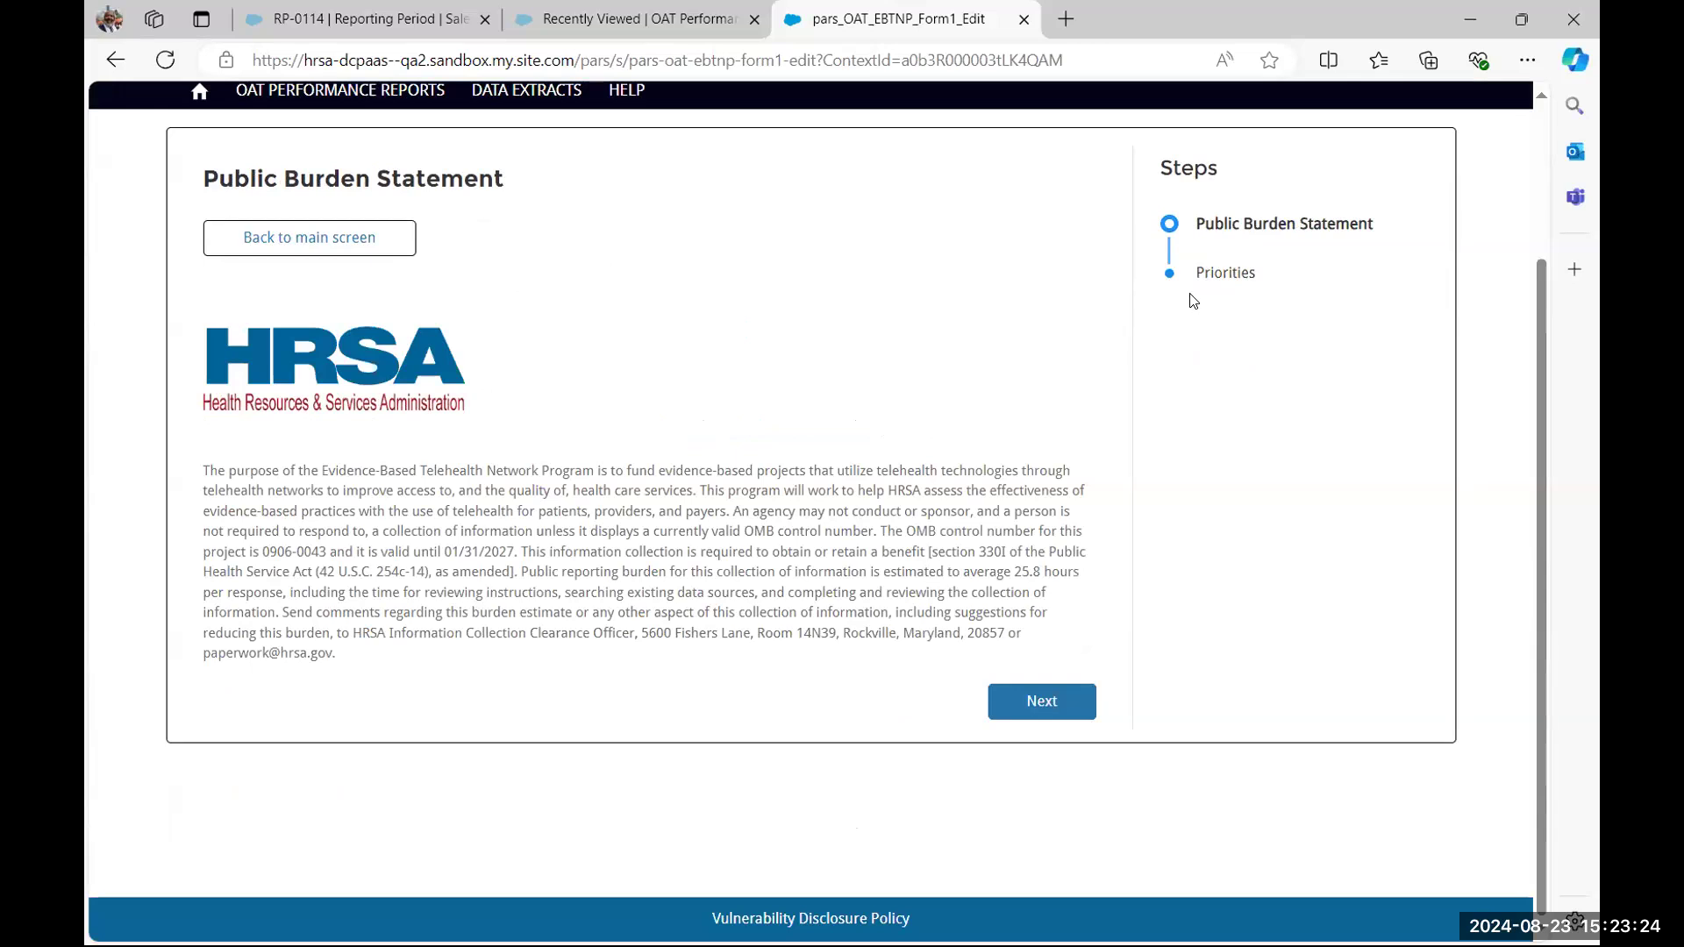
pyautogui.click(1043, 705)
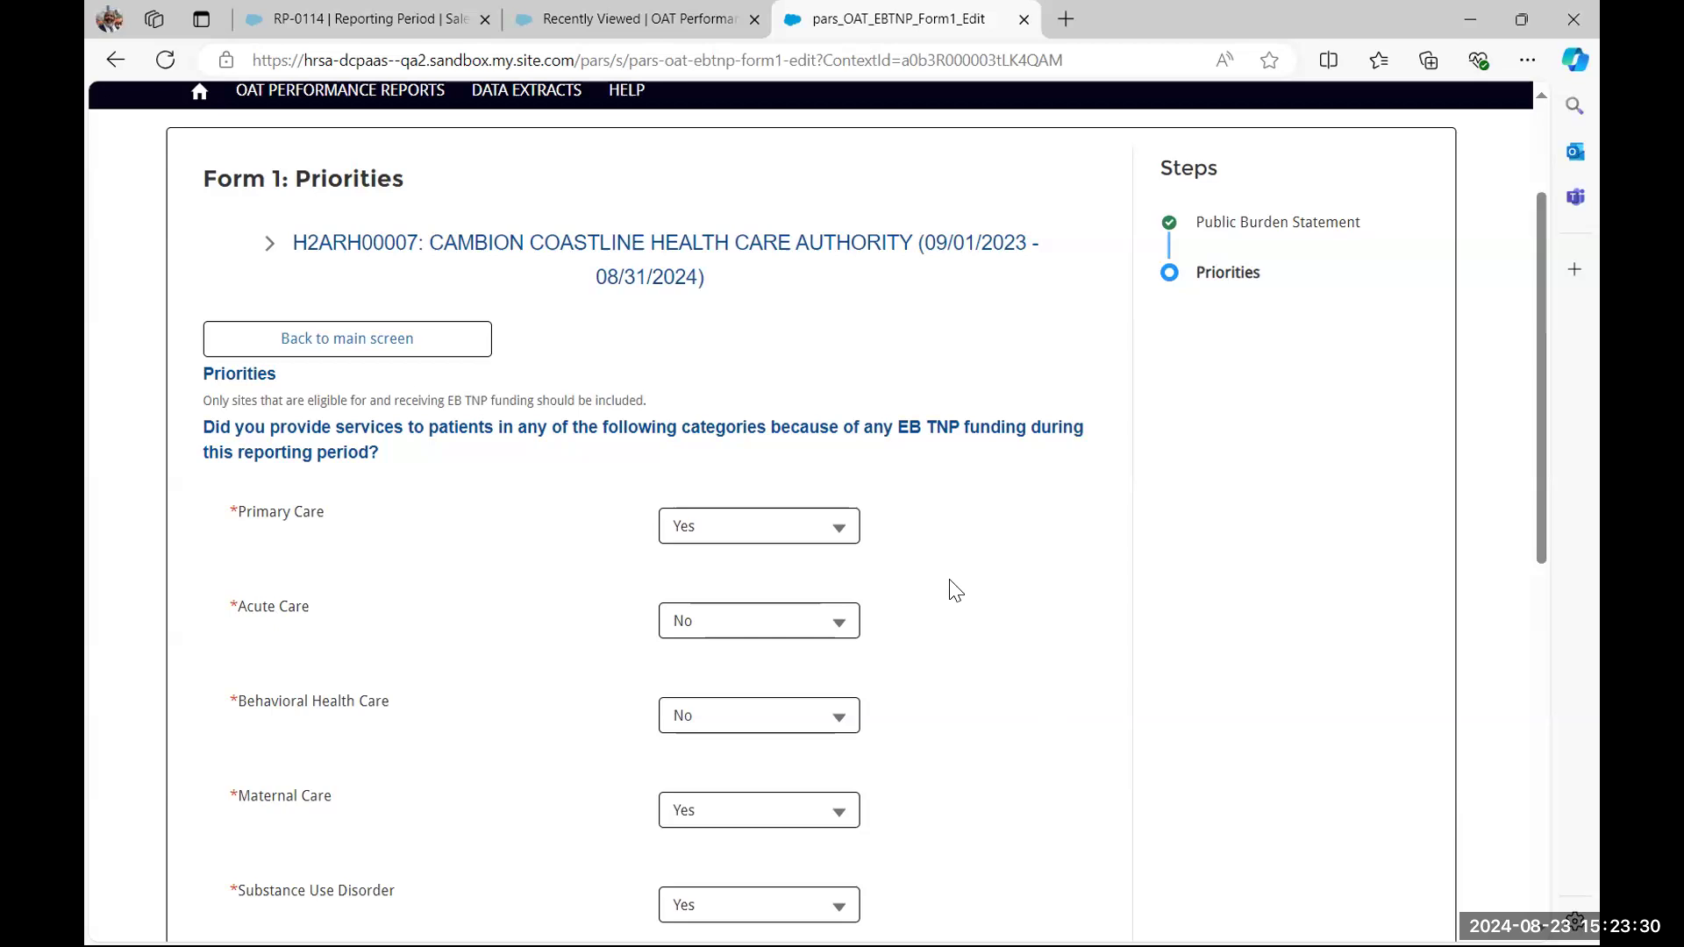
# Highlight the Form 1 title, check the grant details section and highlight the note about sites eligible for EB TNP funding
pyautogui.scroll(-1, 817, 370)
pyautogui.scroll(2, 798, 386)
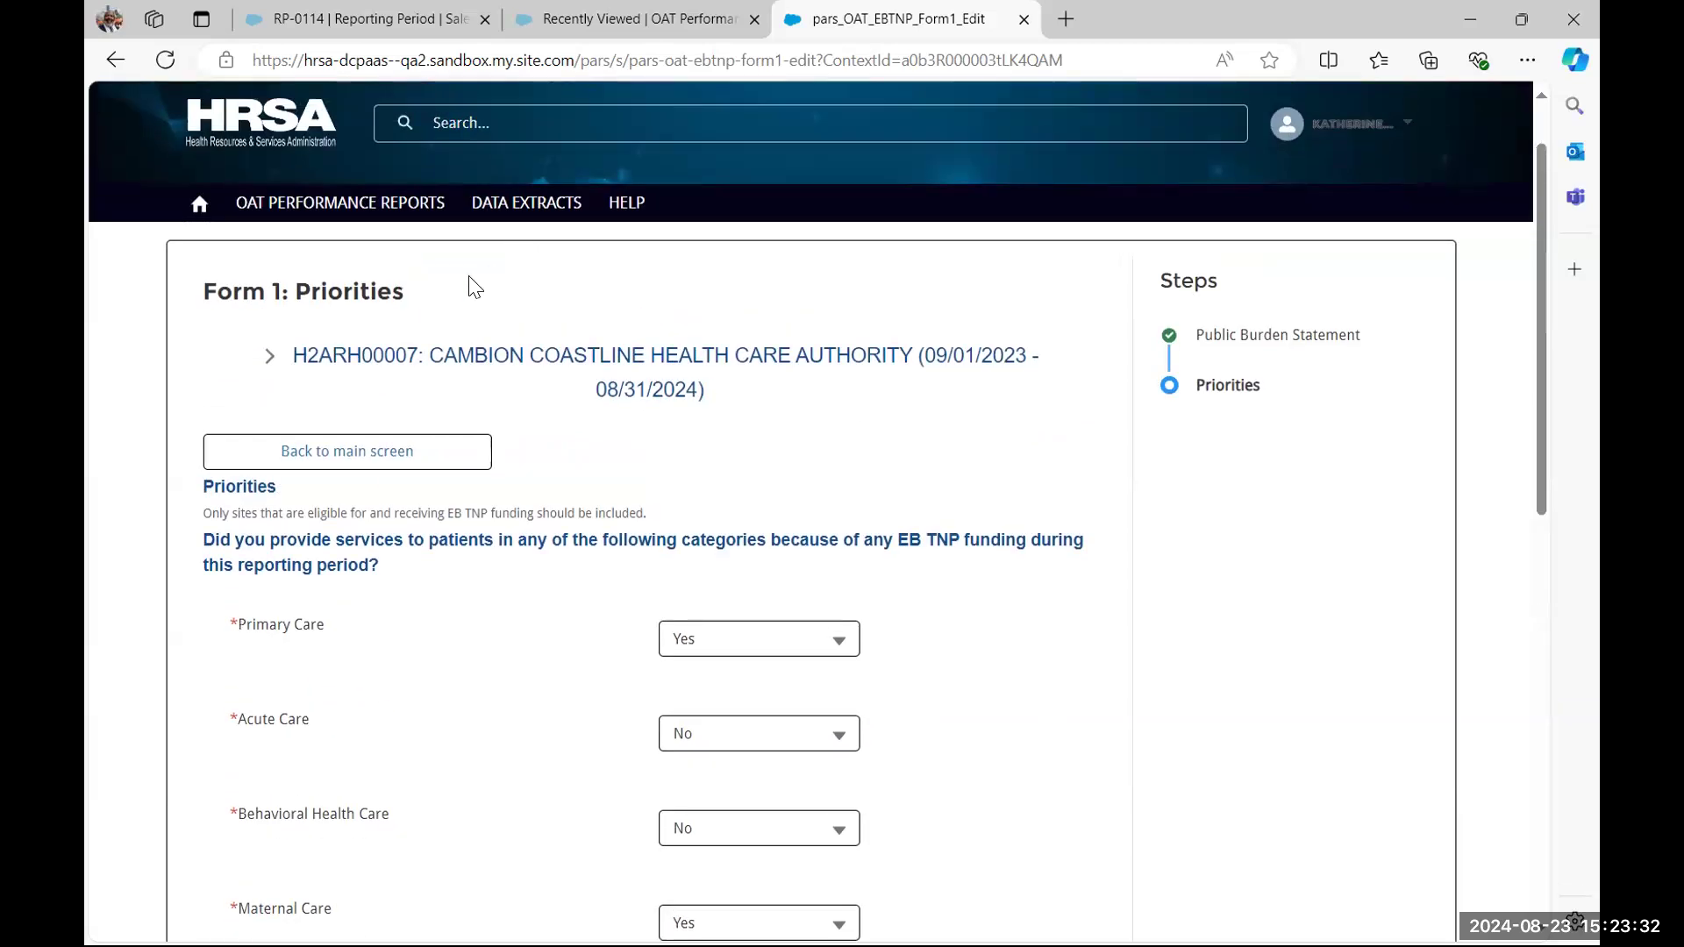
pyautogui.moveTo(467, 291); pyautogui.dragTo(190, 283)
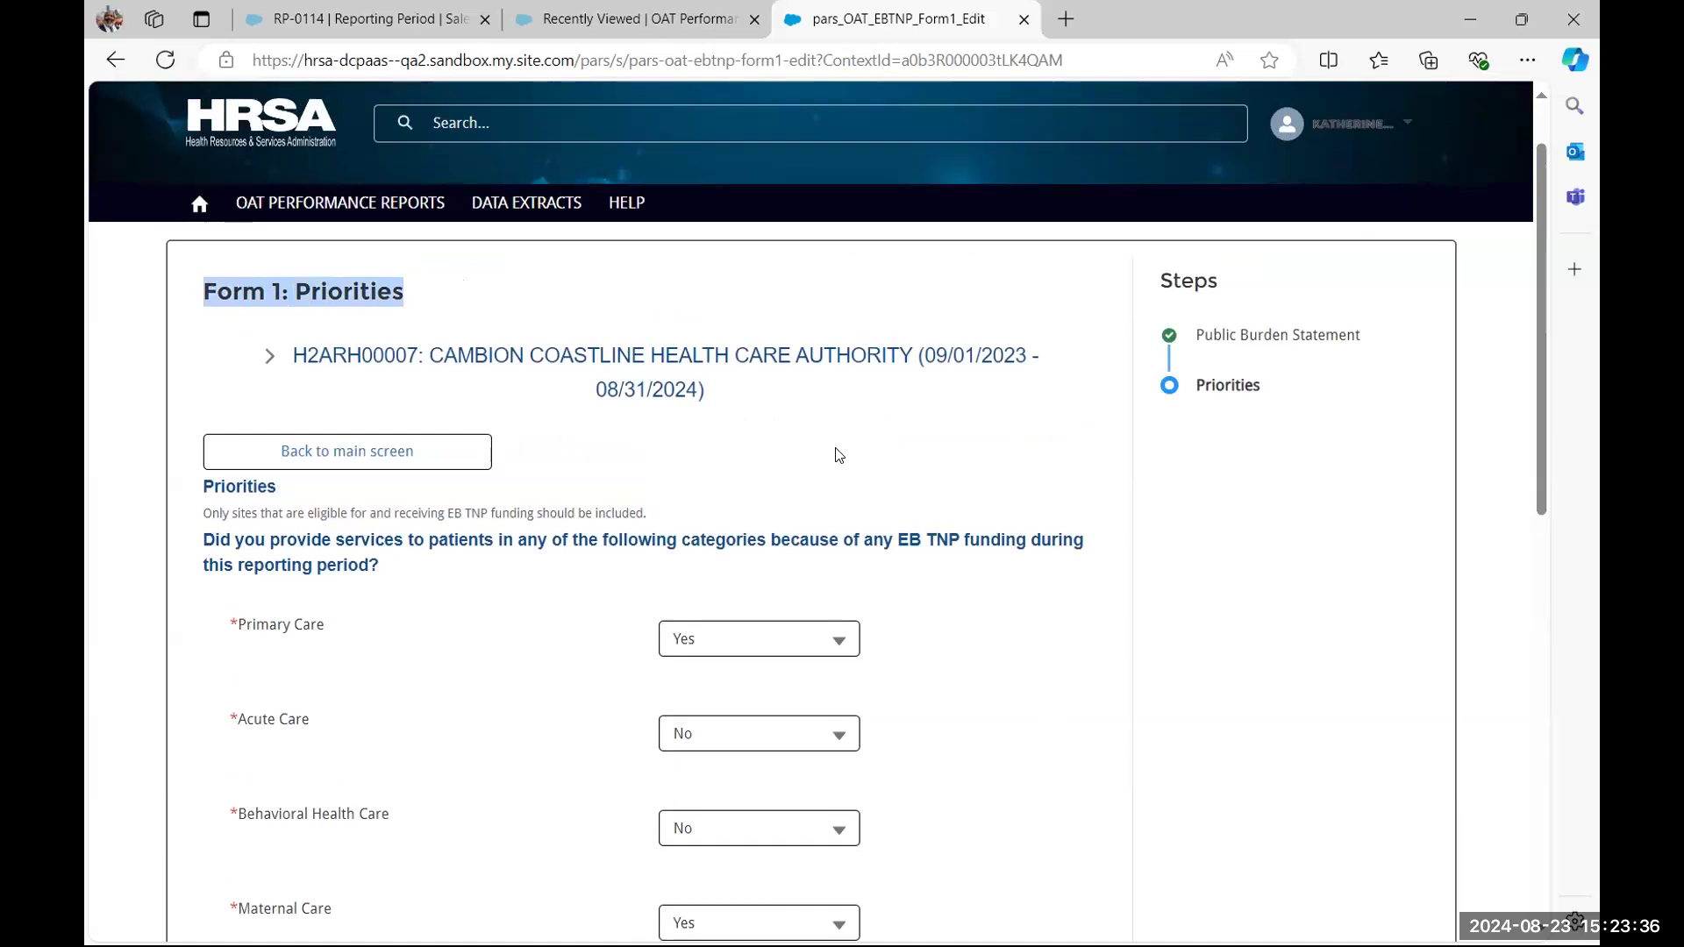
pyautogui.click(268, 368)
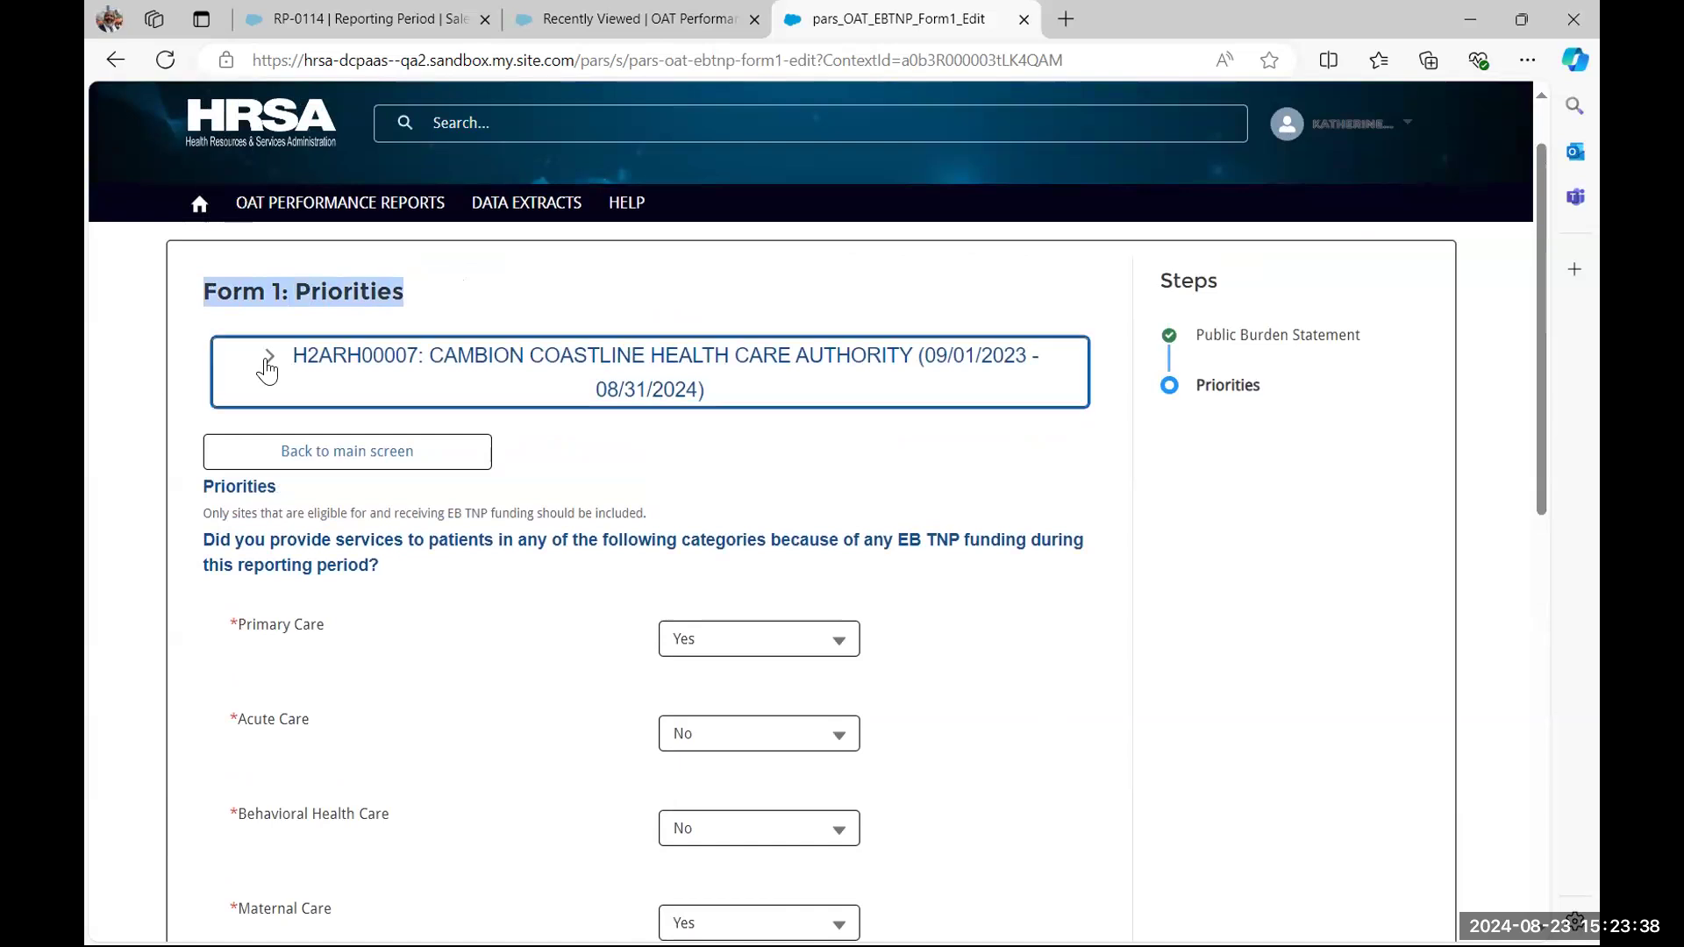
pyautogui.click(268, 368)
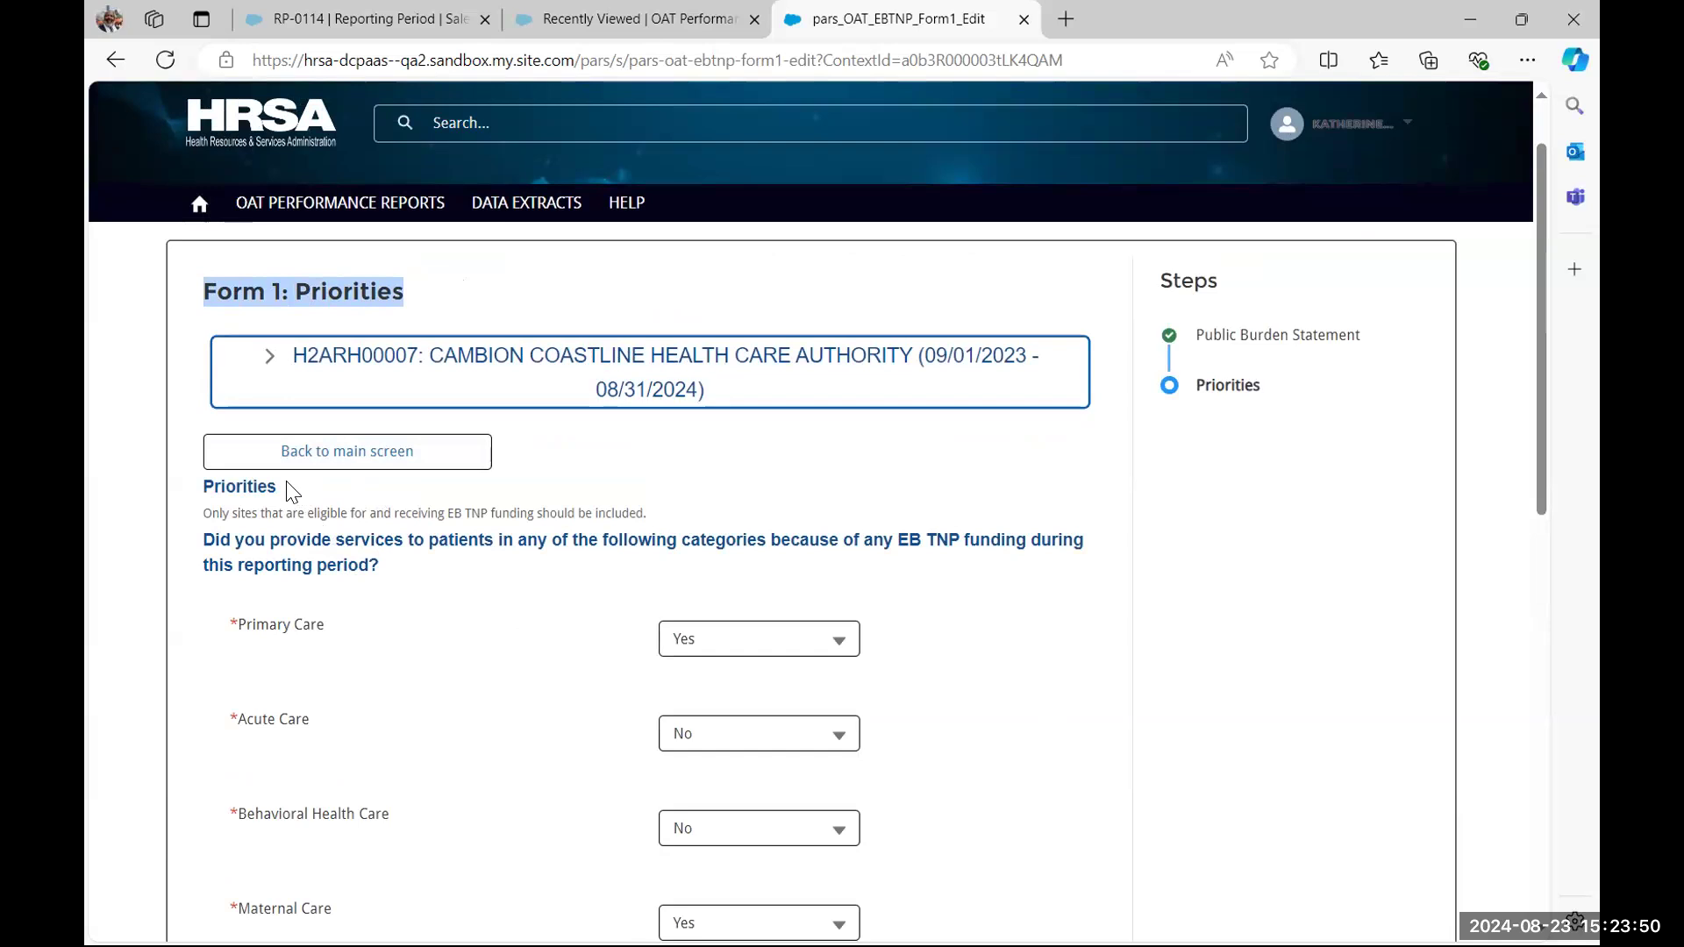
pyautogui.moveTo(673, 518); pyautogui.dragTo(196, 512)
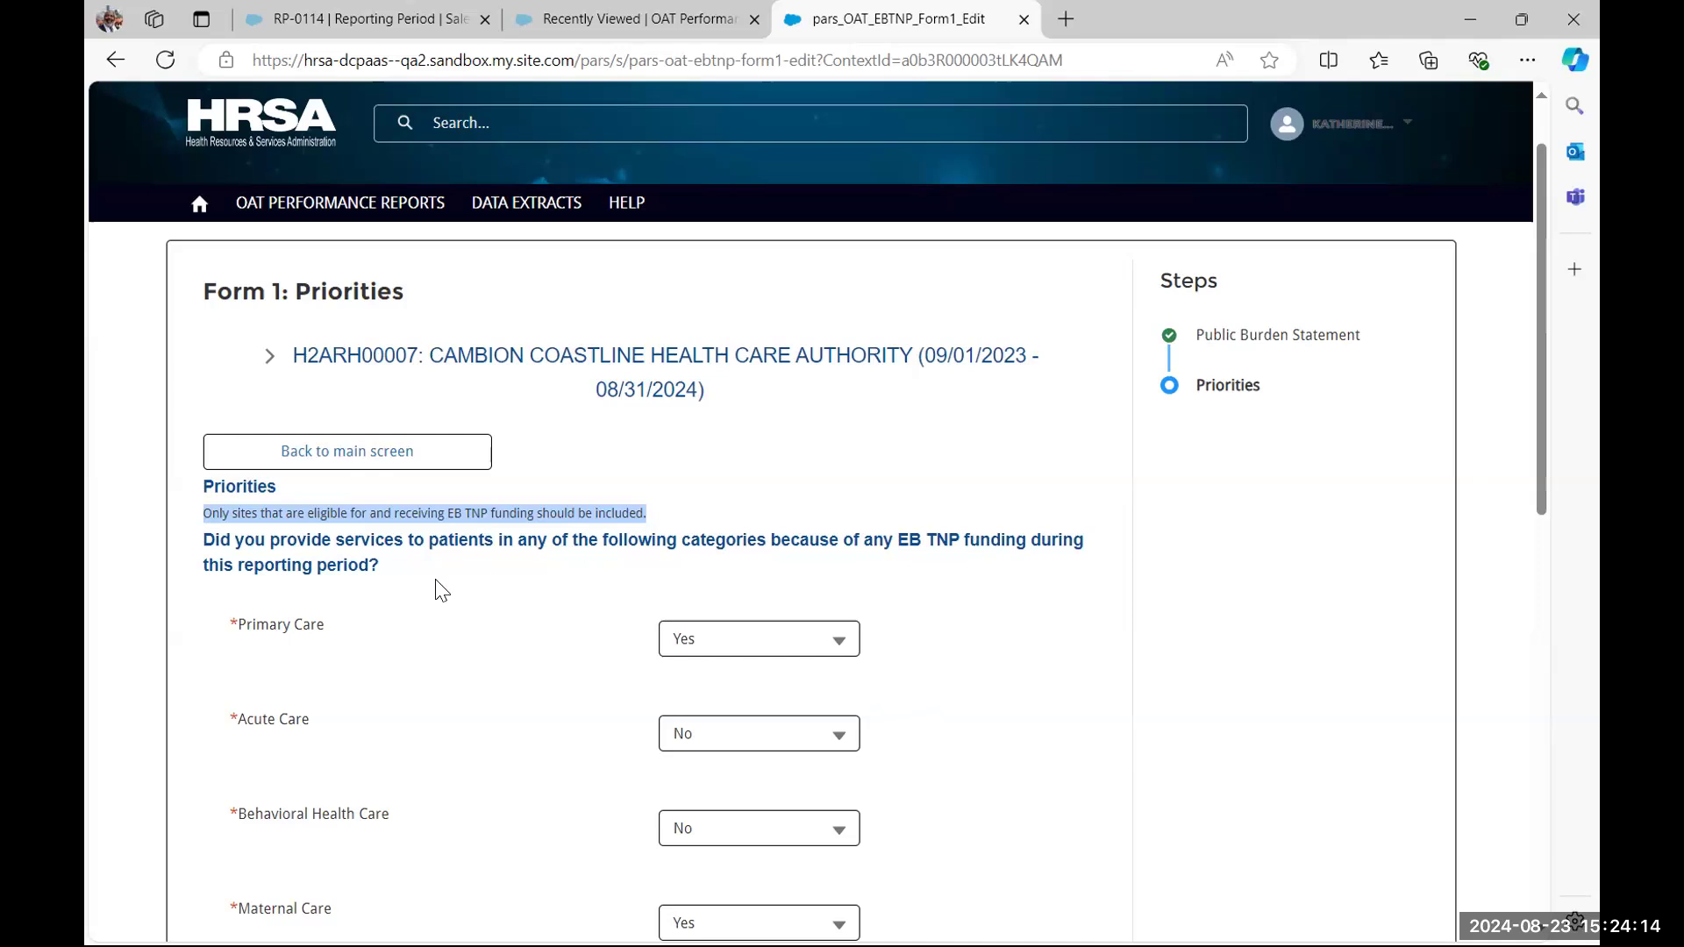
# Review the priority category questions and answer Yes for Primary Care and Behavioral Health Care
pyautogui.scroll(-1, 427, 607)
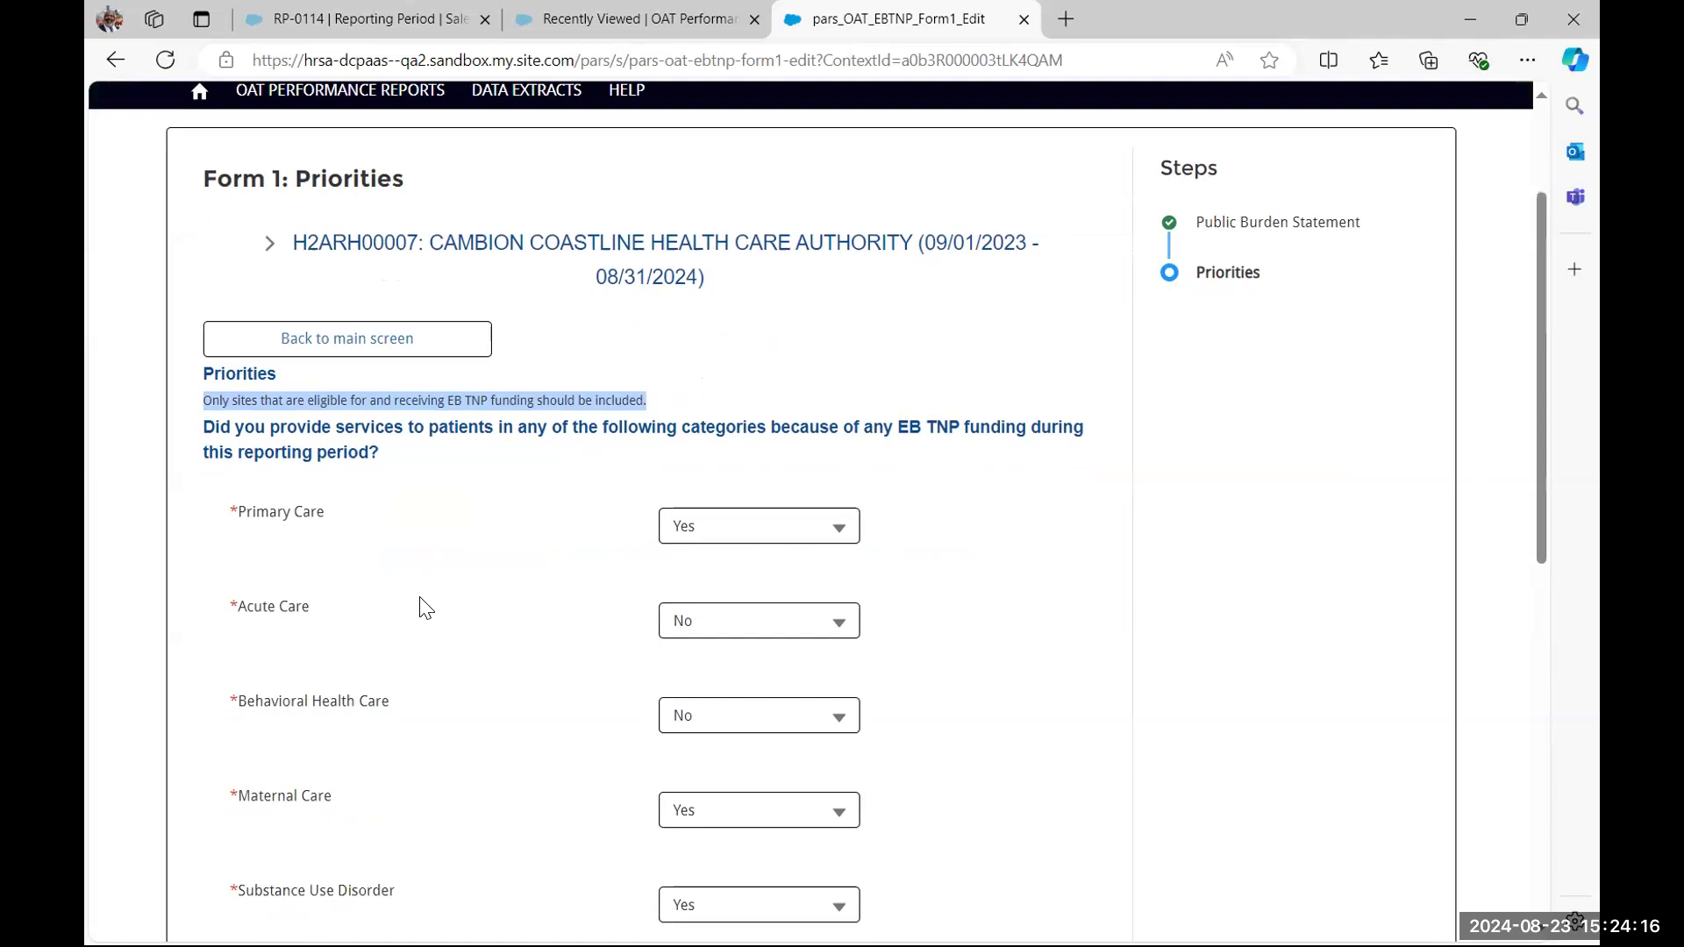
pyautogui.scroll(-1, 427, 607)
pyautogui.scroll(-1, 443, 582)
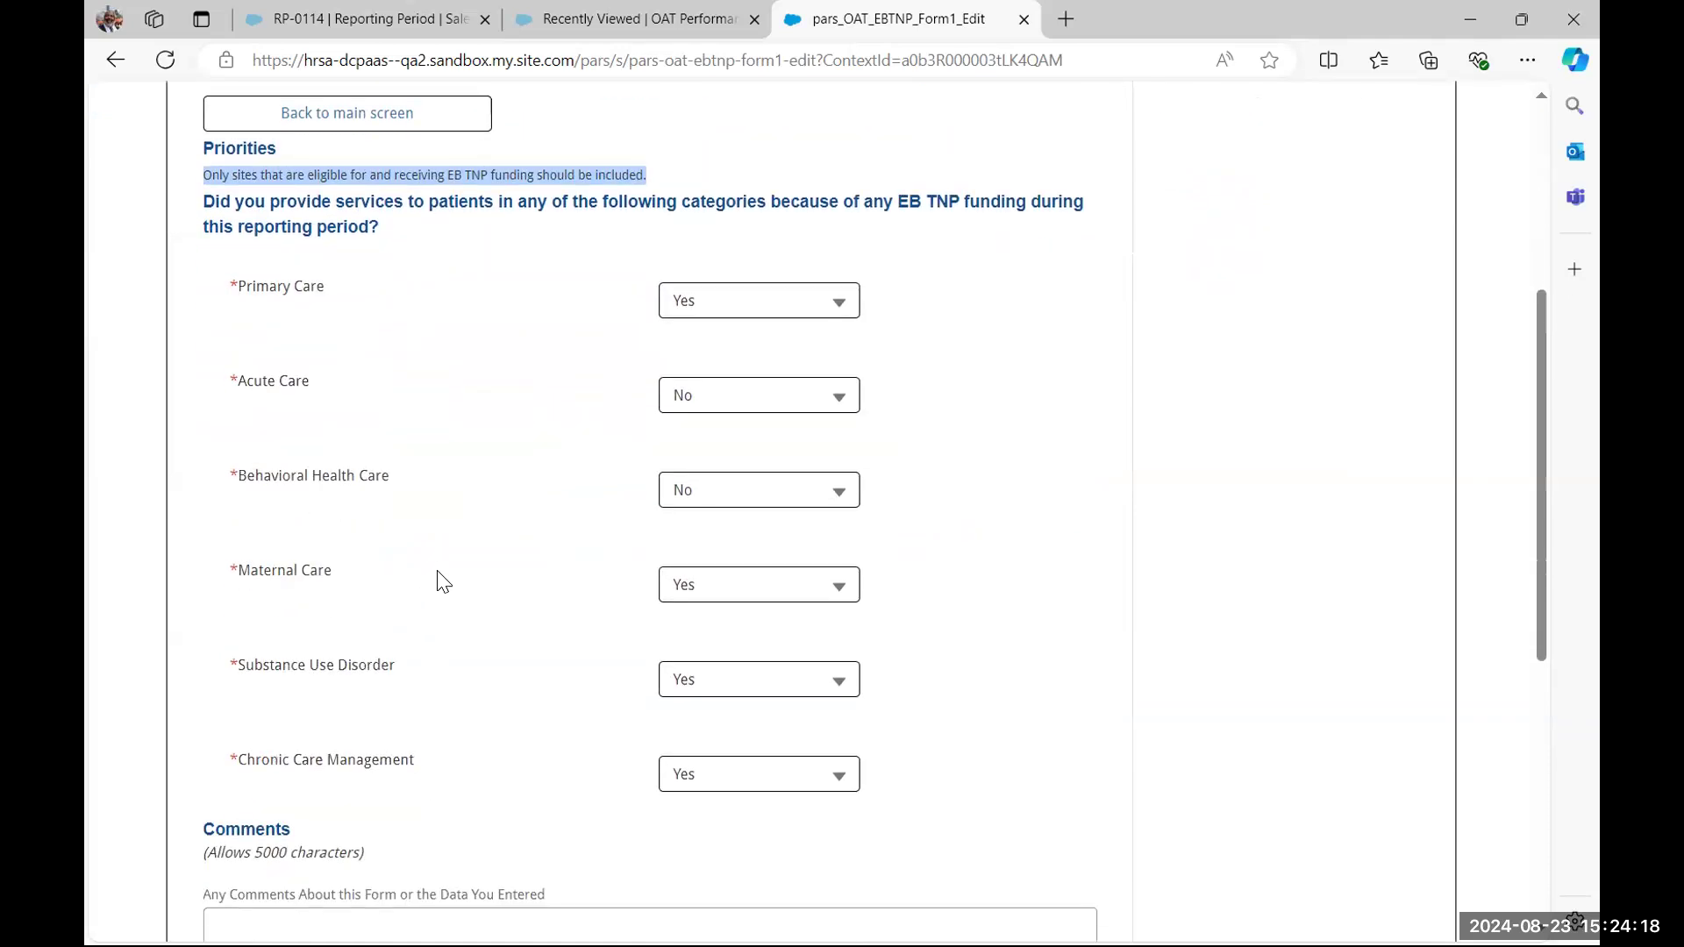
pyautogui.scroll(1, 441, 580)
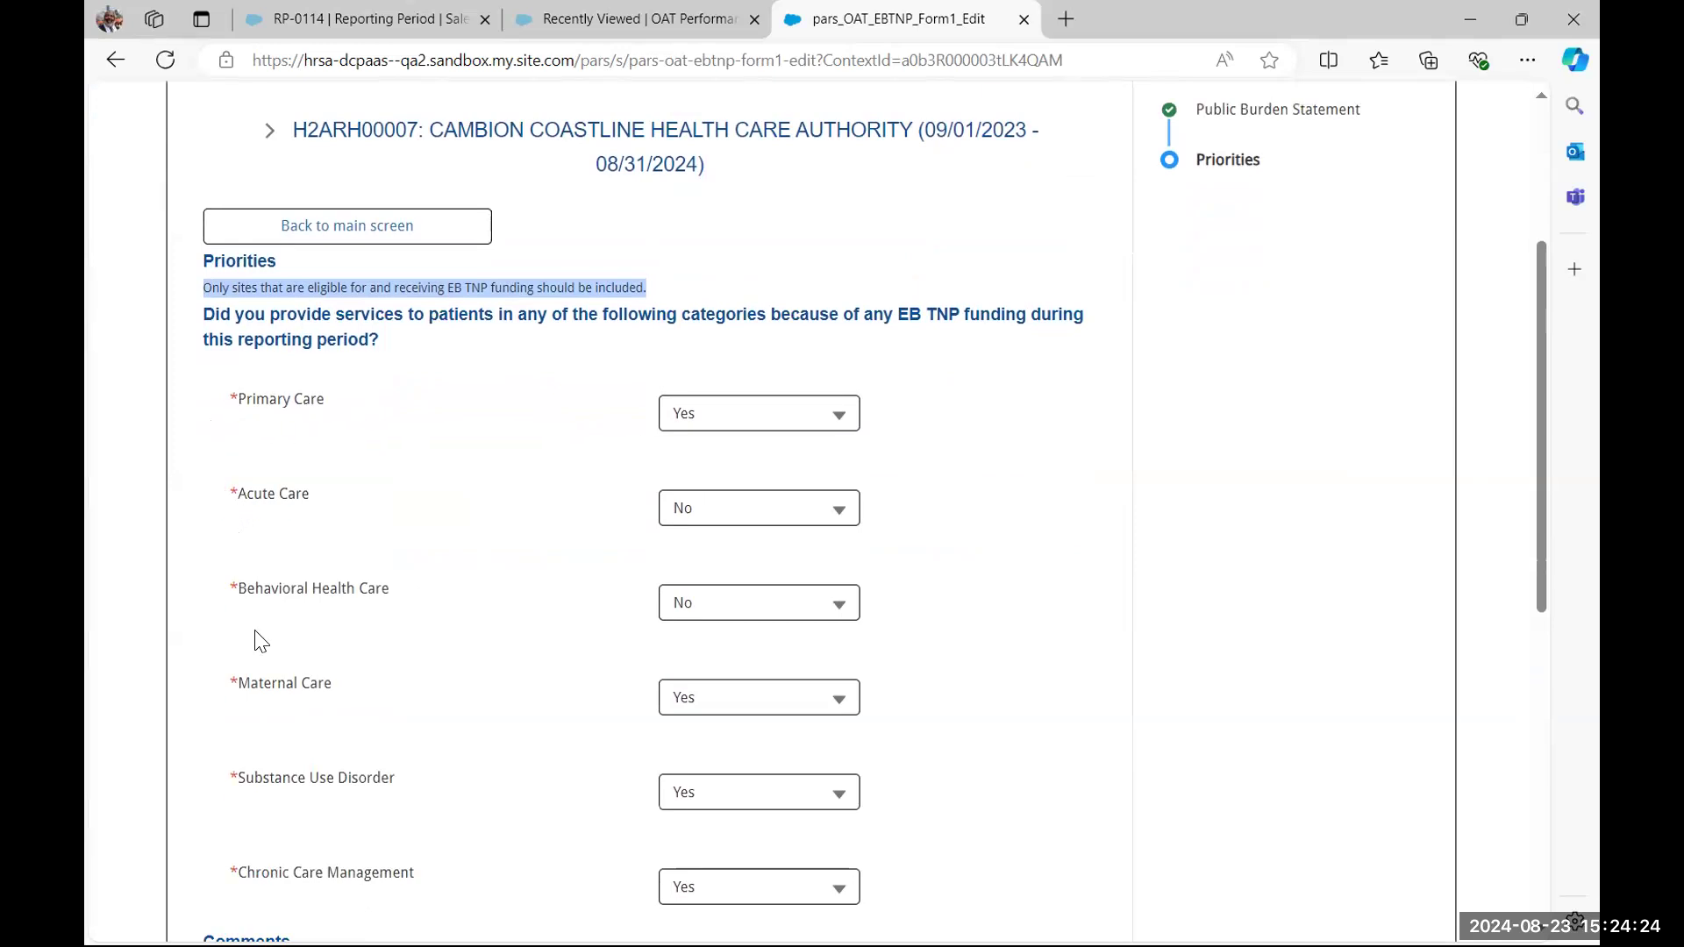
pyautogui.scroll(-1, 272, 644)
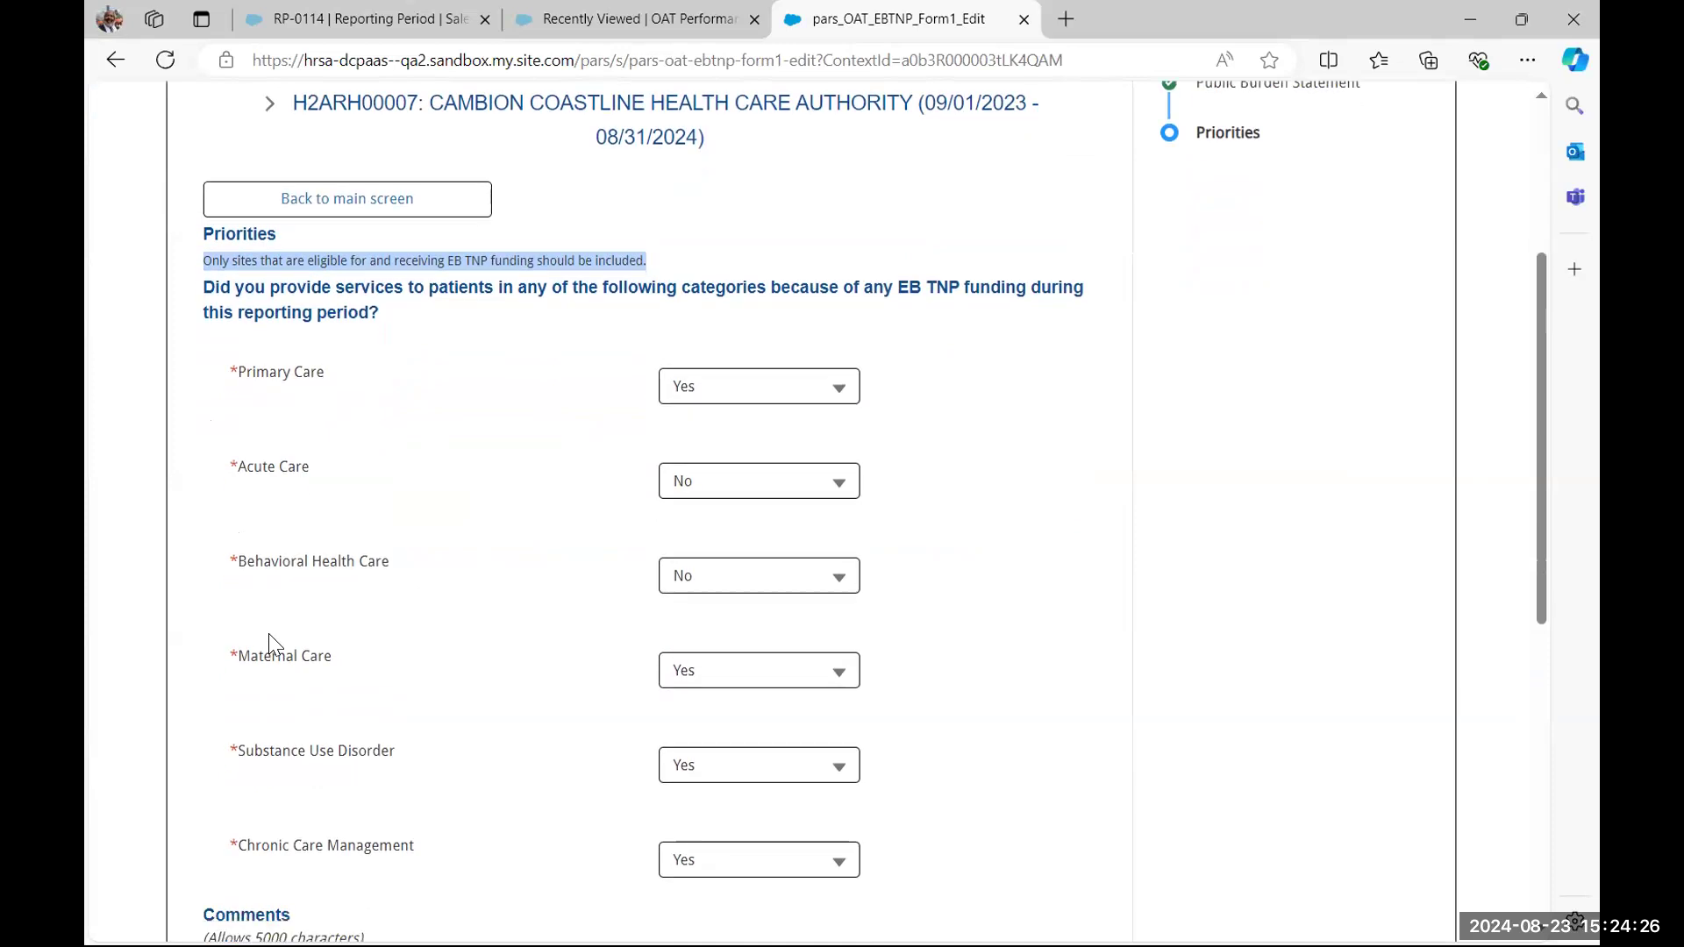
pyautogui.scroll(1, 285, 635)
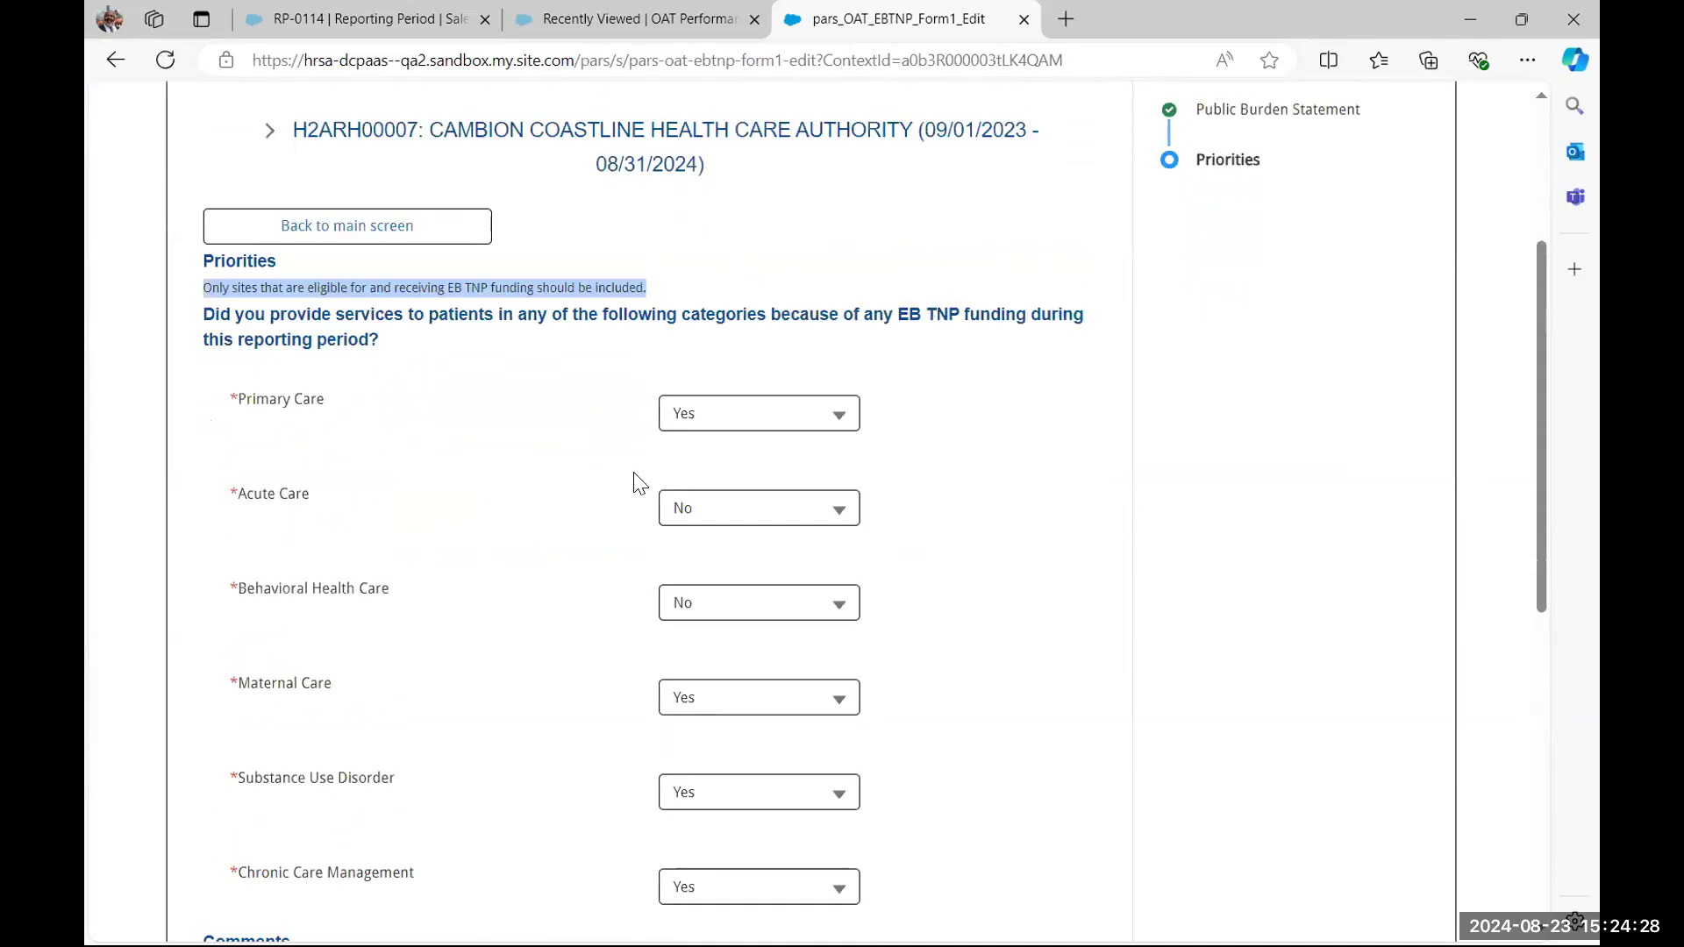
pyautogui.click(823, 415)
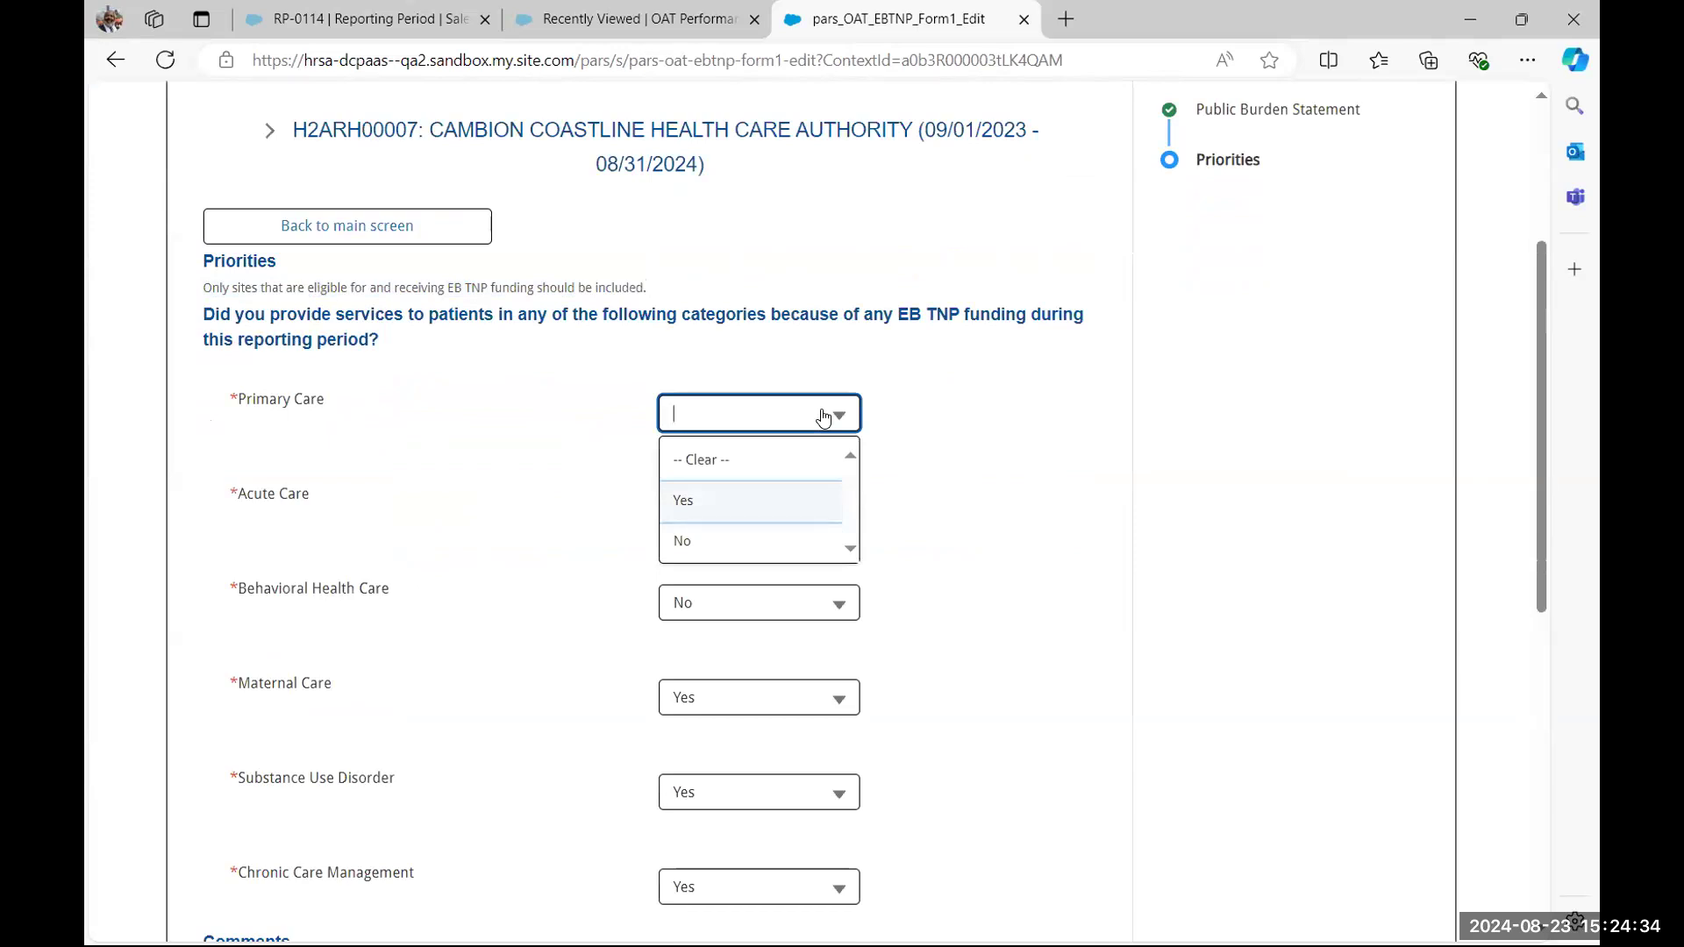
pyautogui.click(812, 498)
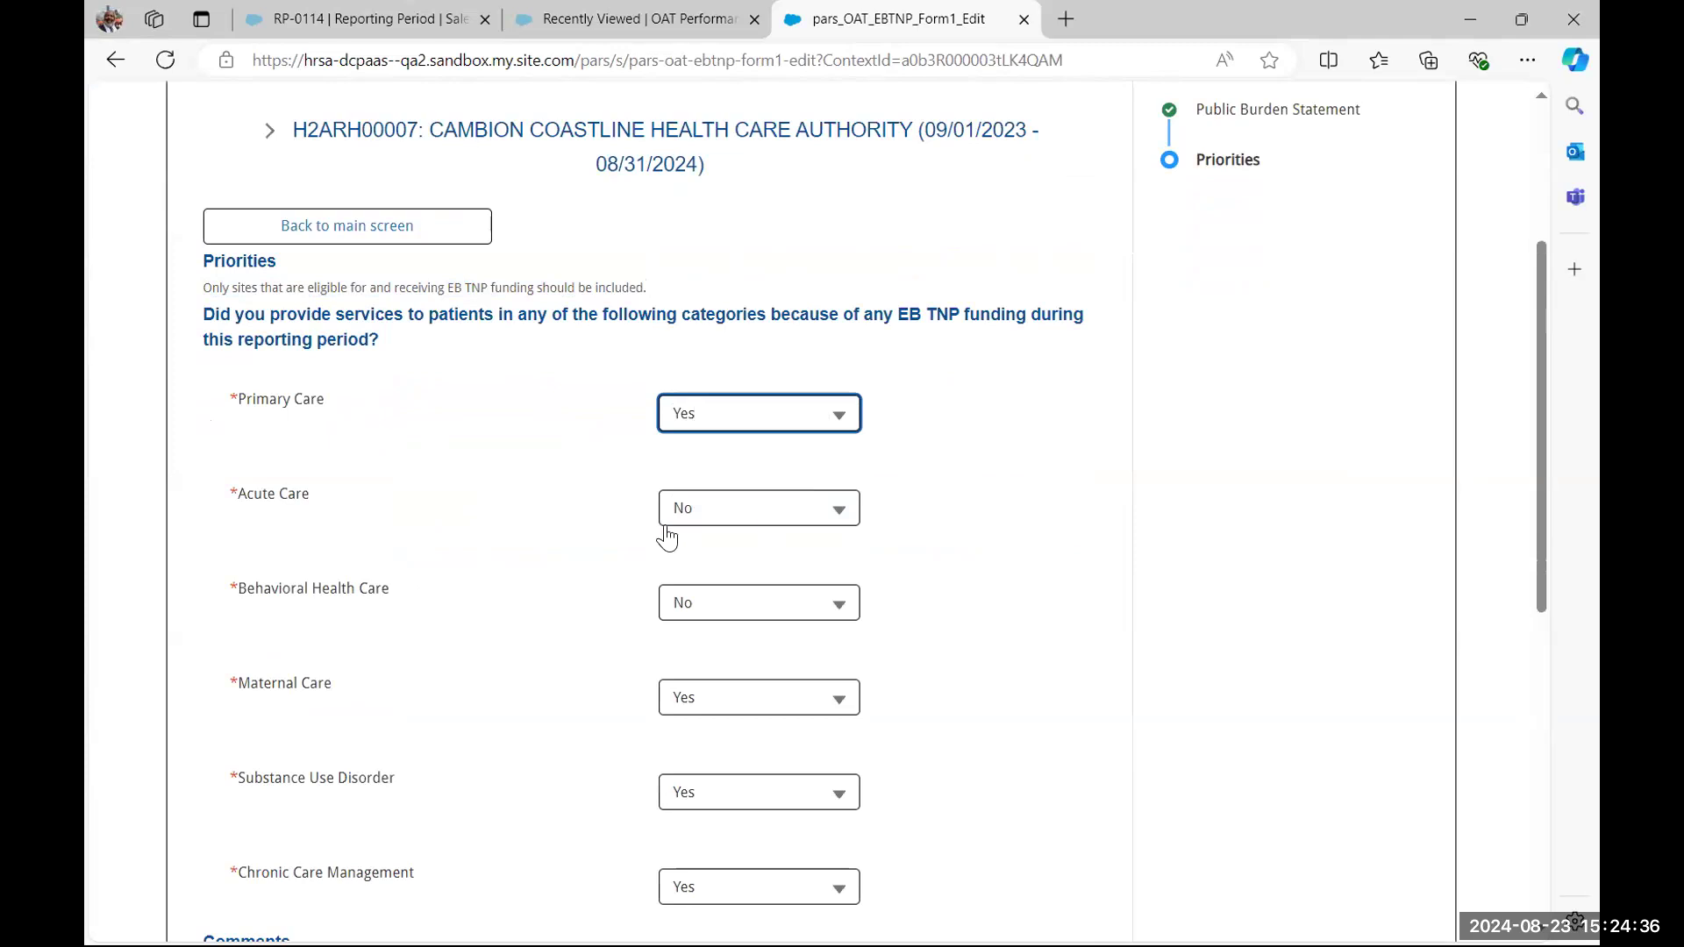
pyautogui.scroll(-1, 605, 647)
pyautogui.click(835, 496)
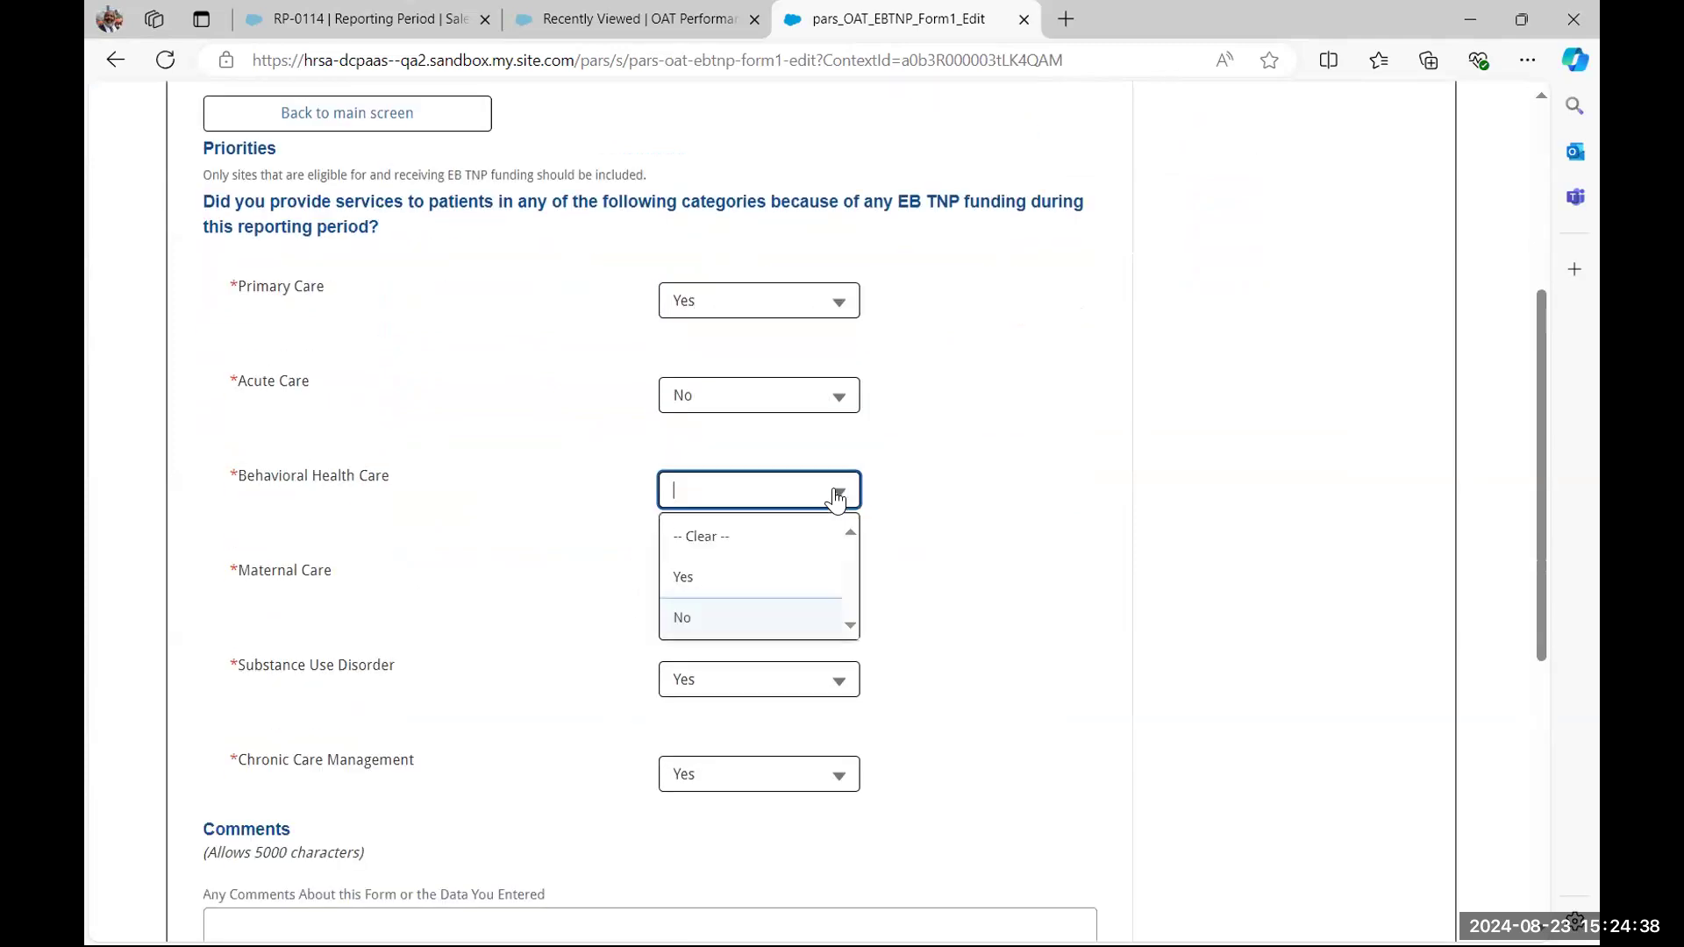
pyautogui.click(706, 595)
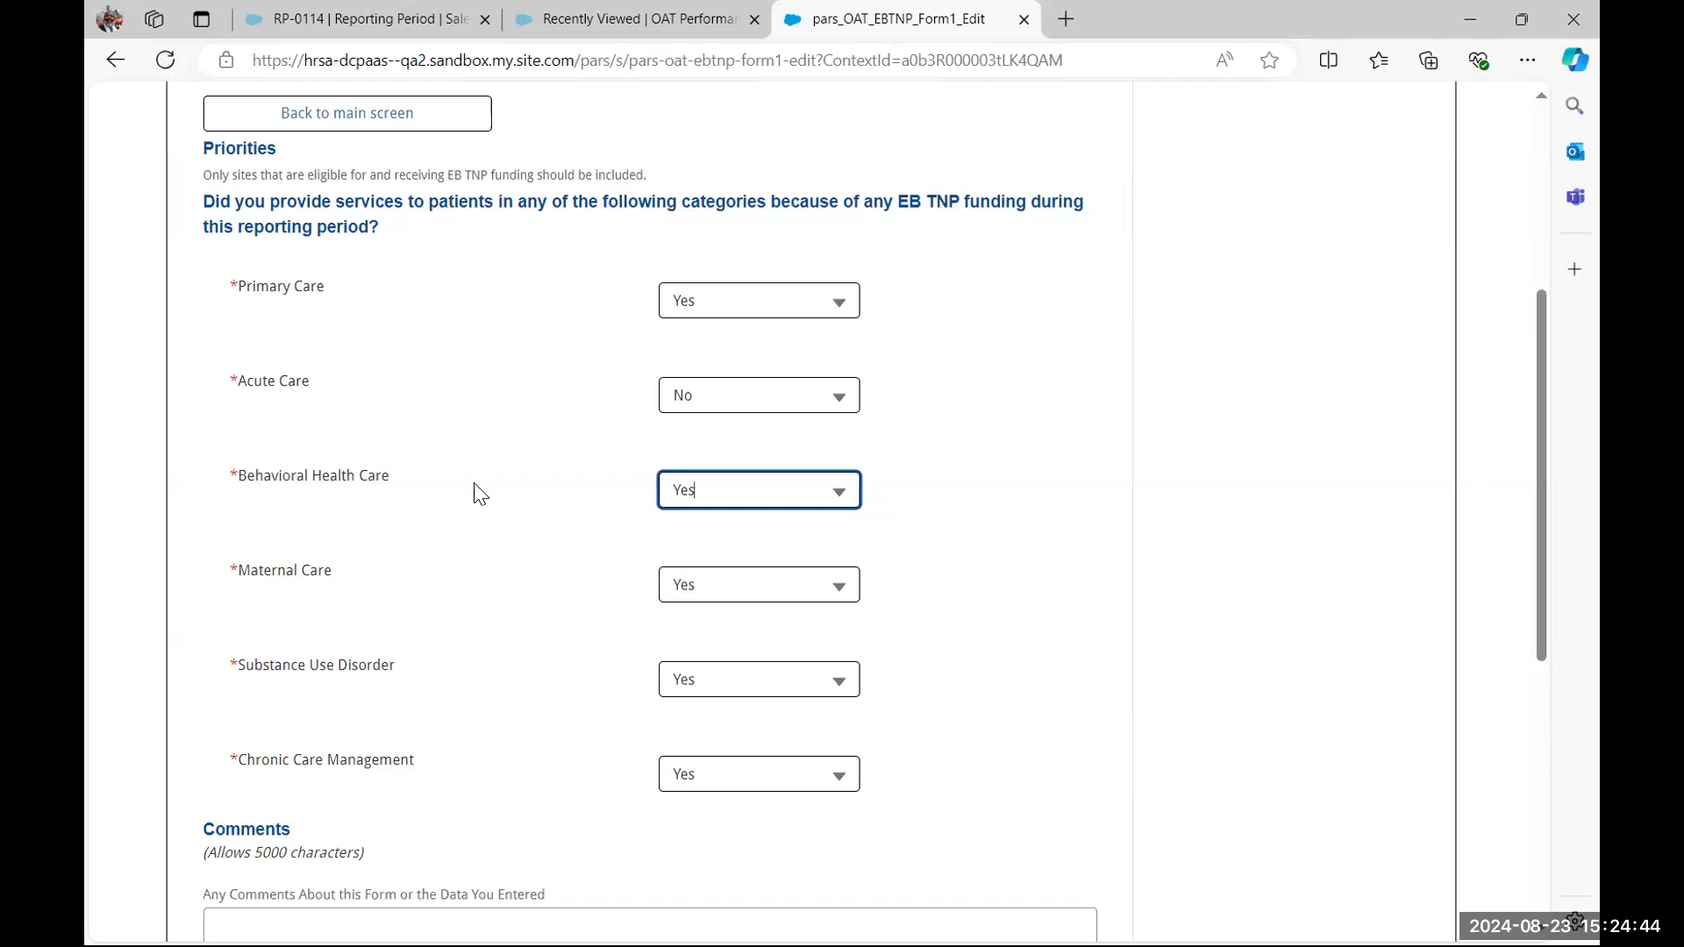
# Clear the required Acute Care answer and try to advance past the Priorities page
pyautogui.click(838, 397)
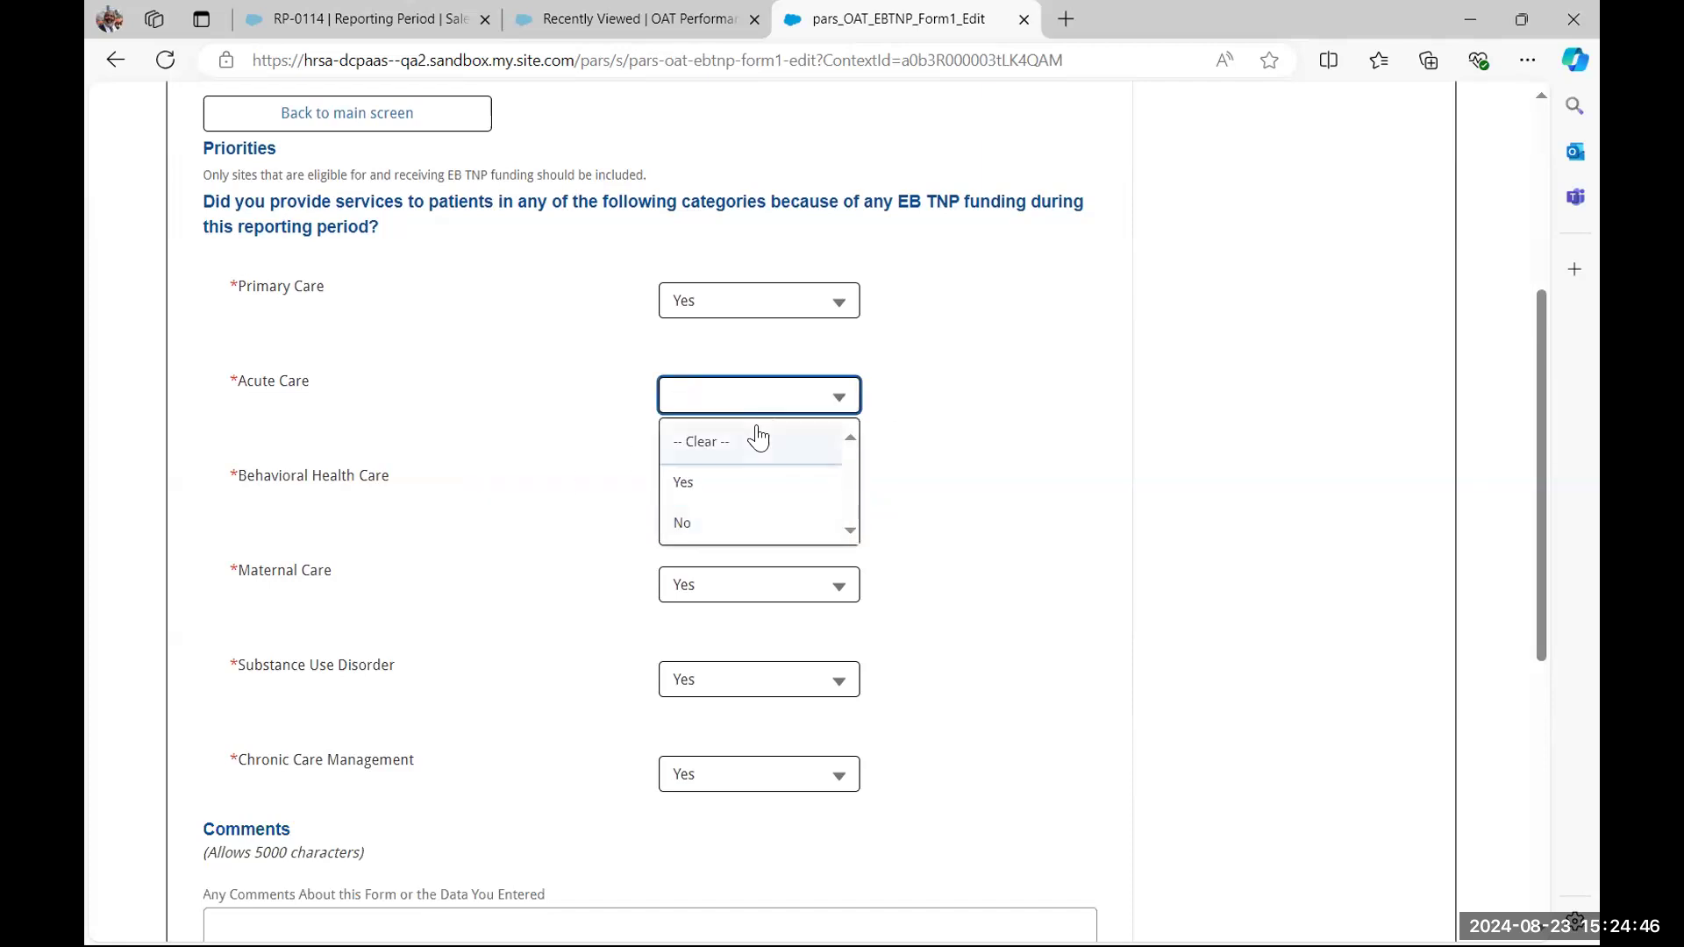
pyautogui.click(728, 445)
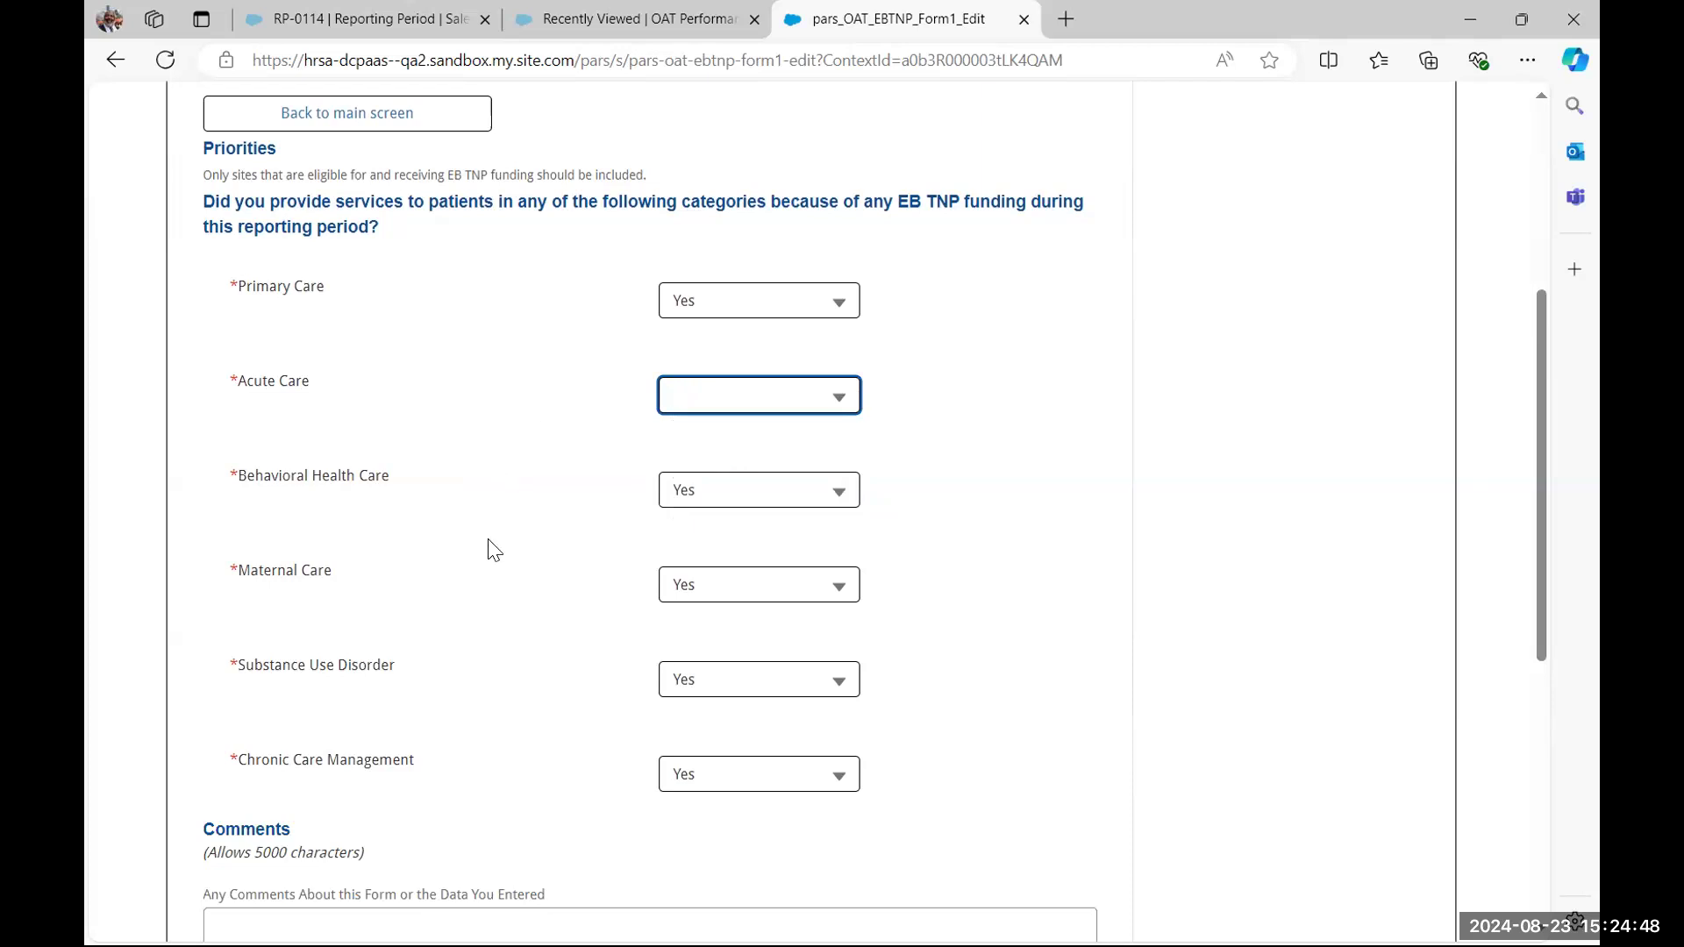
pyautogui.scroll(-4, 494, 548)
pyautogui.scroll(-3, 526, 545)
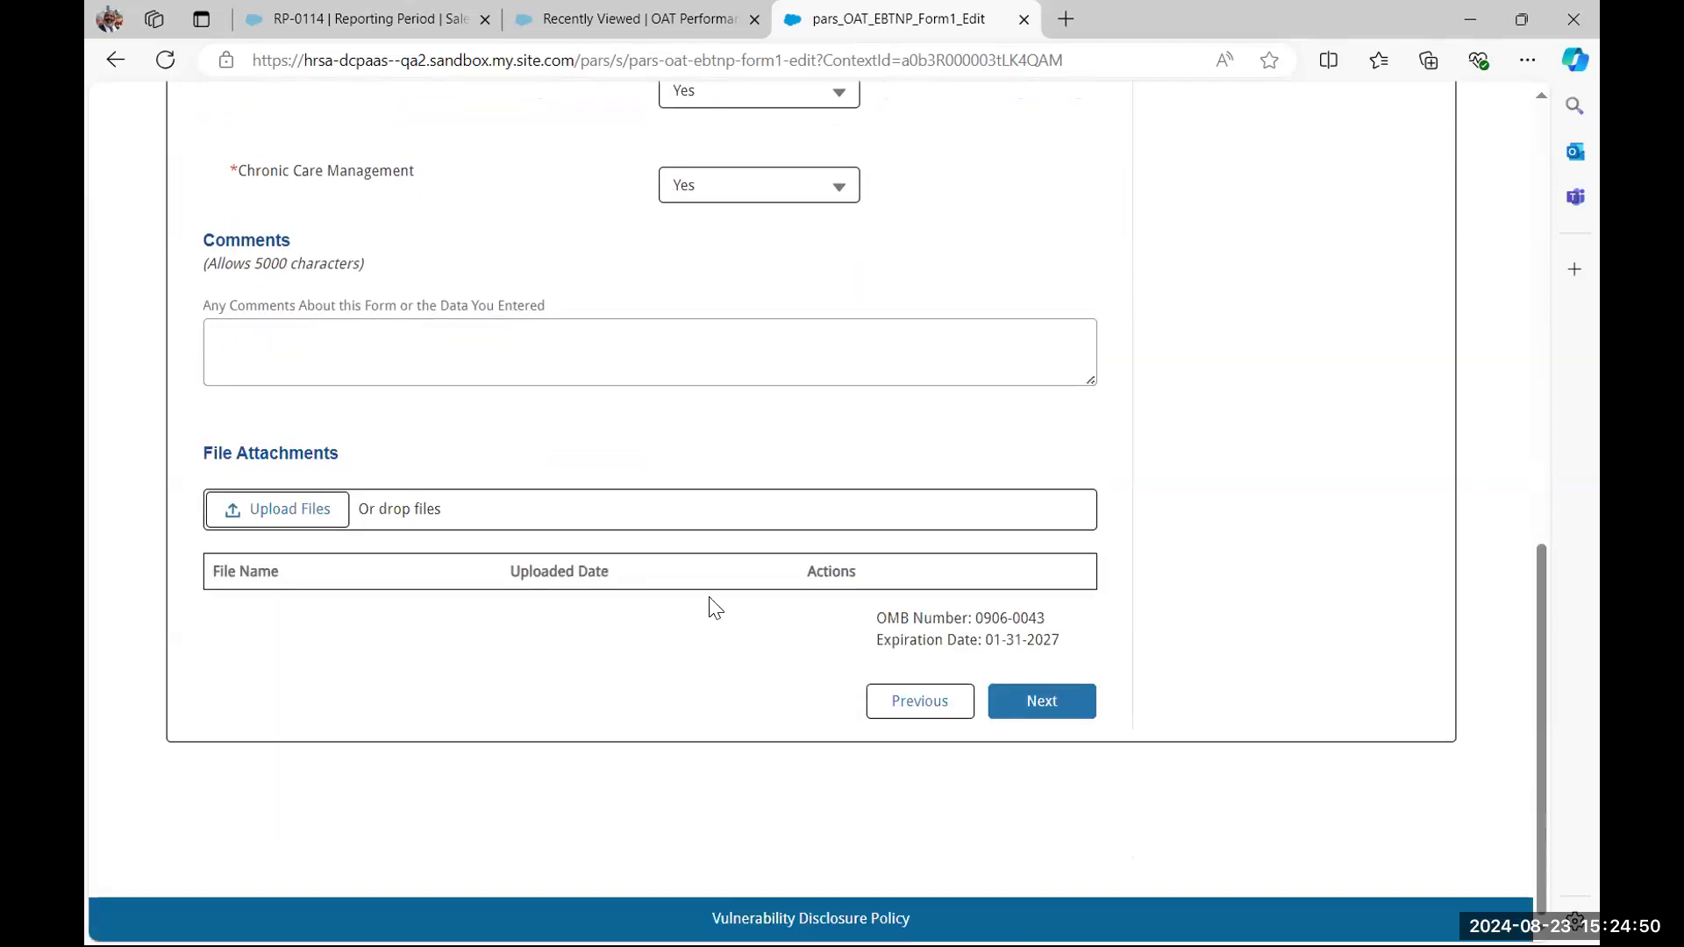
pyautogui.click(1036, 707)
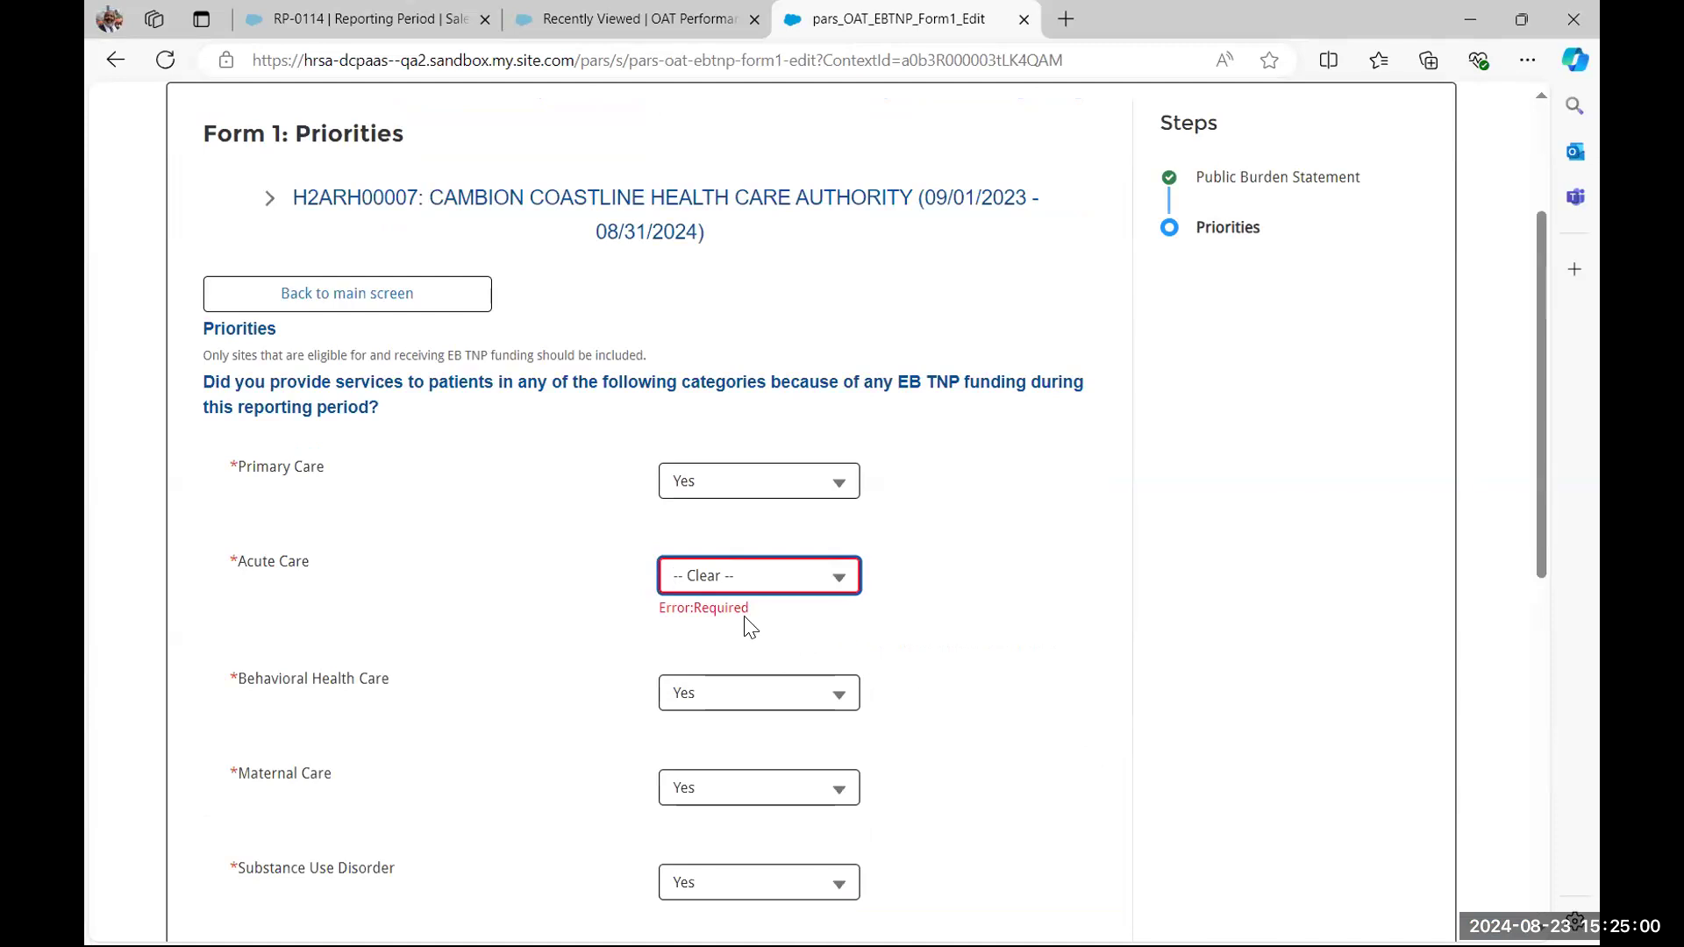
# Set the Acute Care answer to Yes and review the answers for all six categories
pyautogui.click(839, 585)
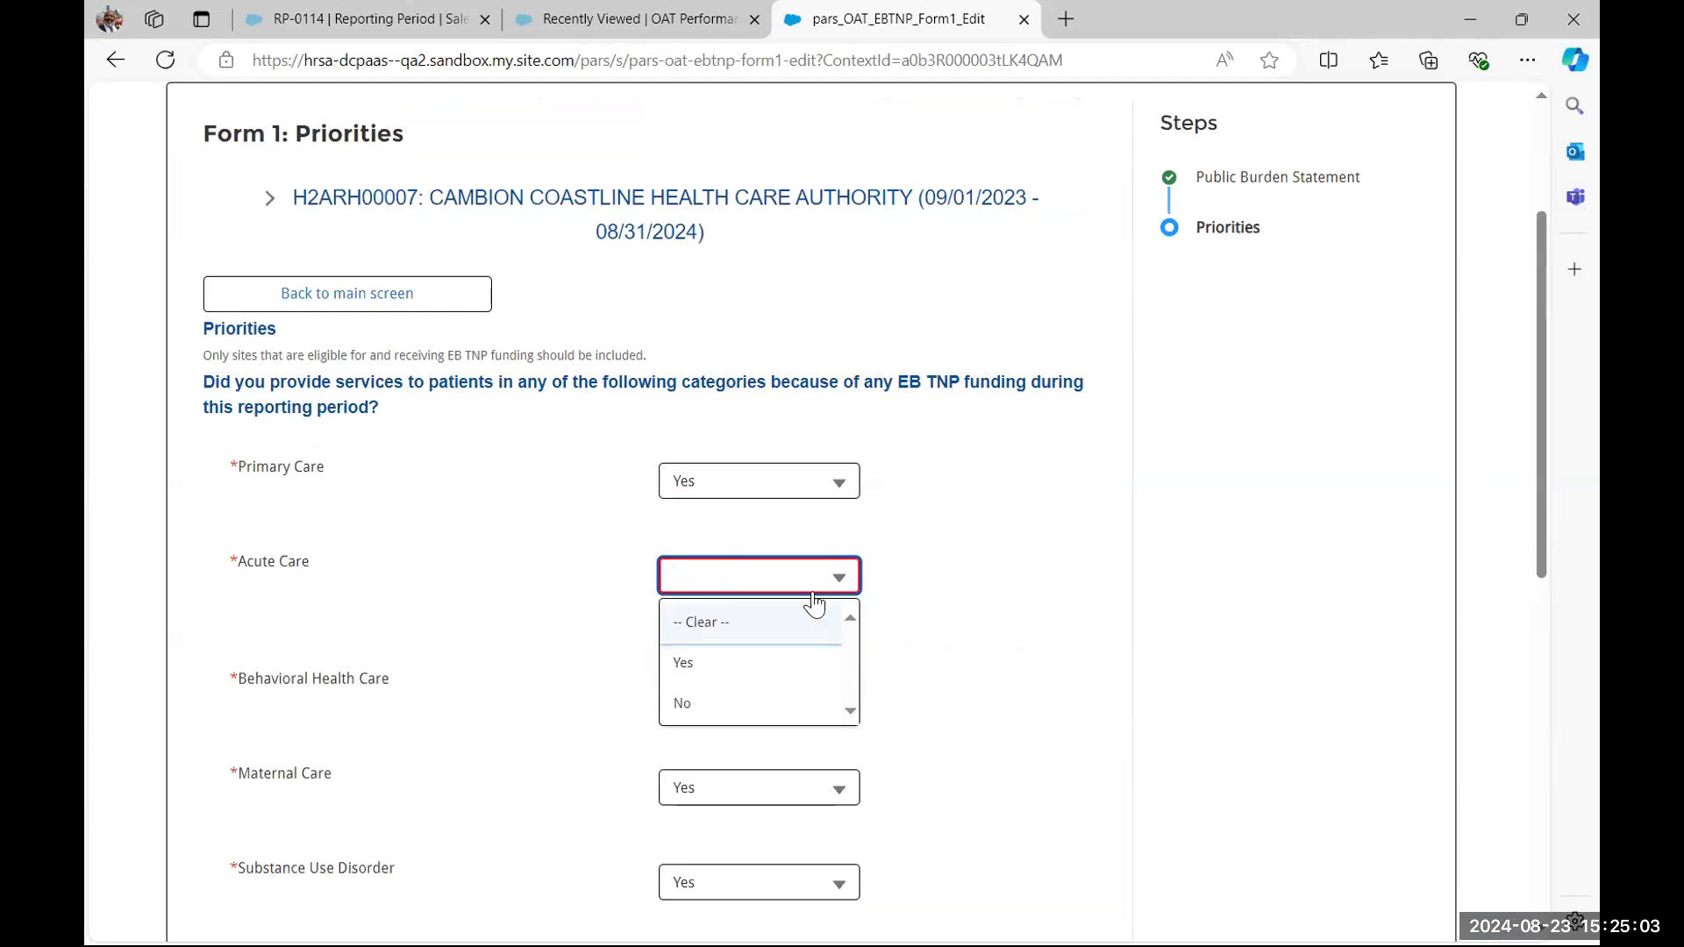
pyautogui.click(693, 676)
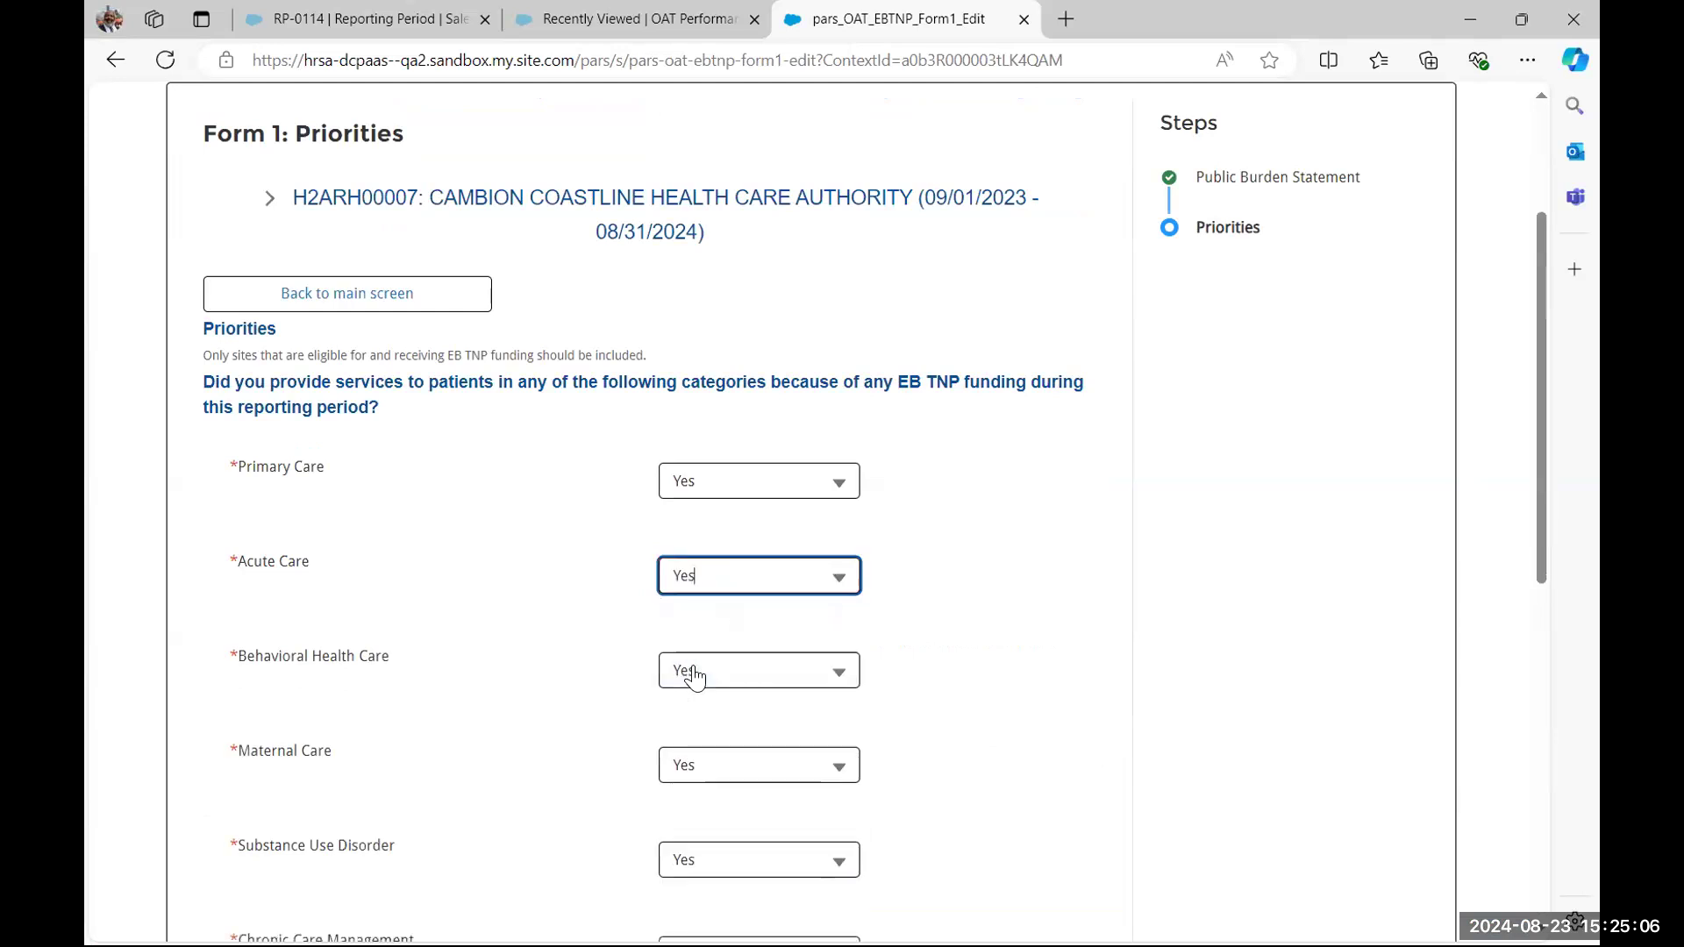
pyautogui.scroll(-3, 971, 638)
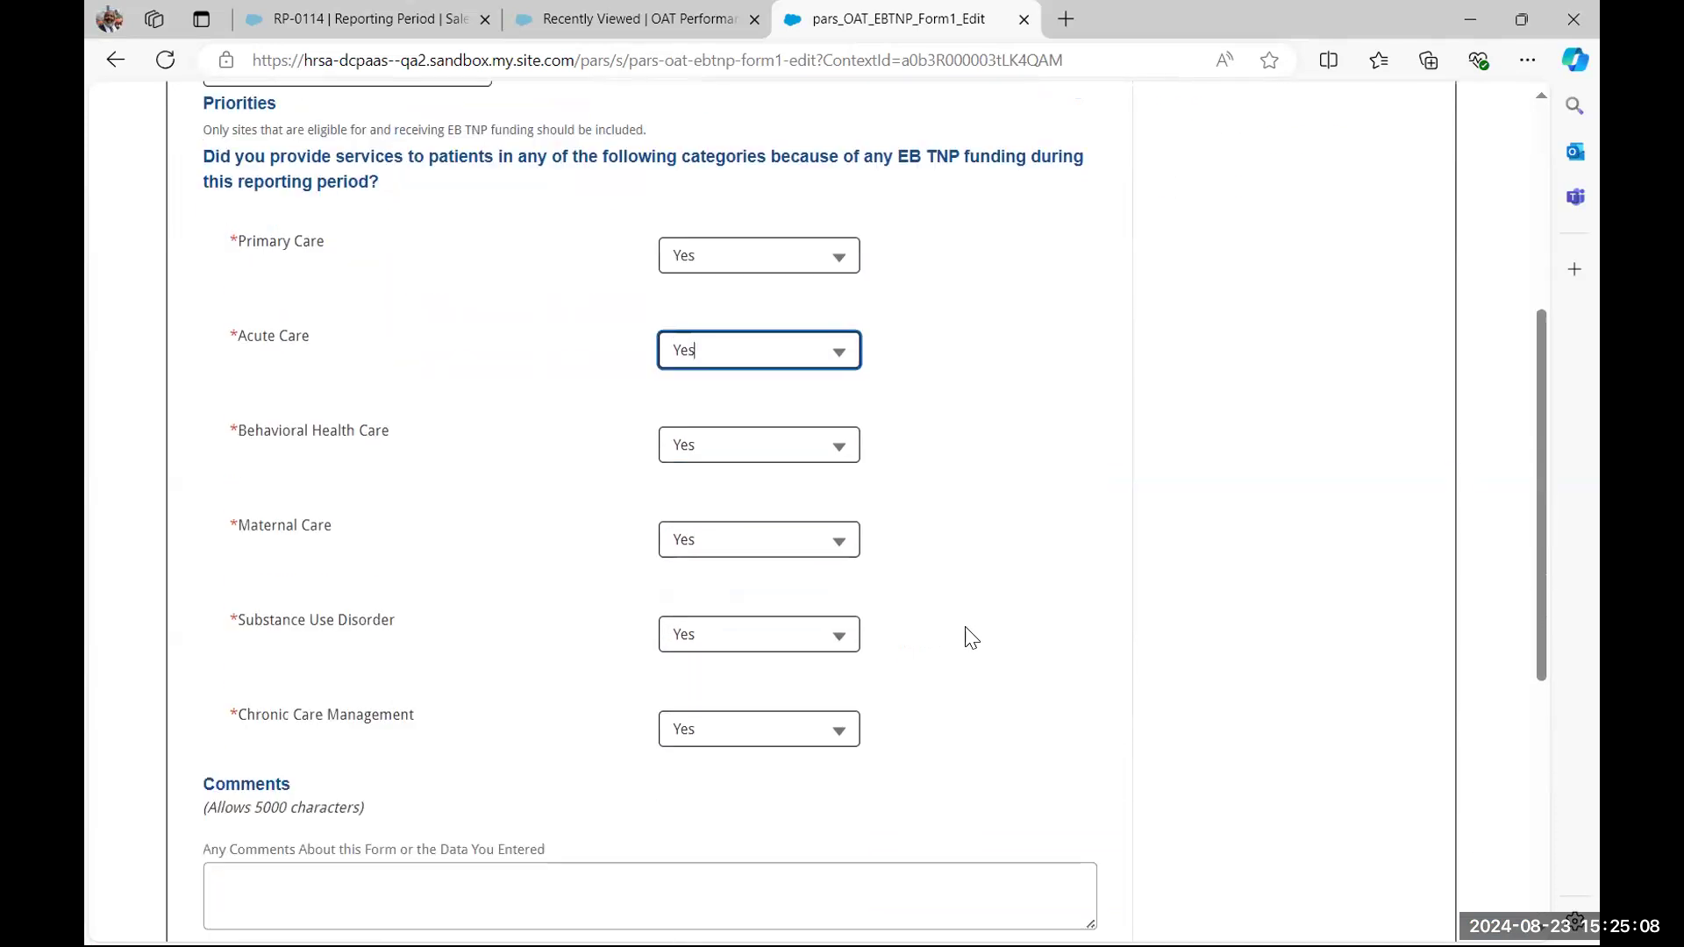
pyautogui.scroll(-1, 464, 658)
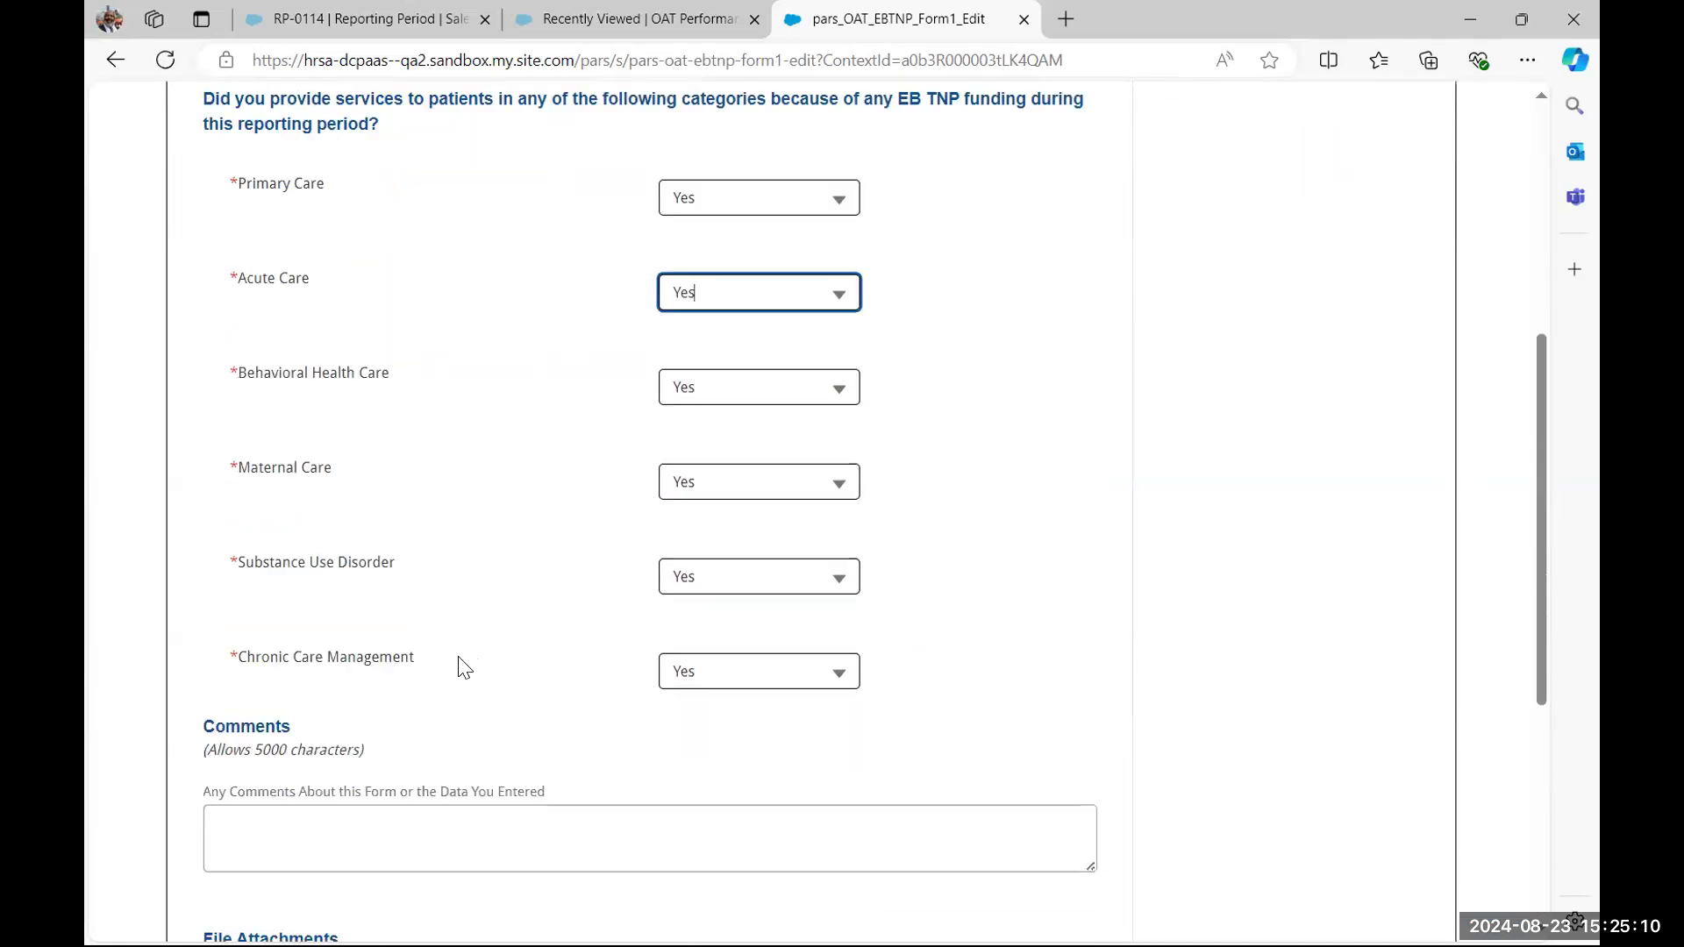
# Examine the Comments and File Attachments sections and highlight the OMB number and expiration date at the end of Form 1
pyautogui.scroll(-3, 483, 617)
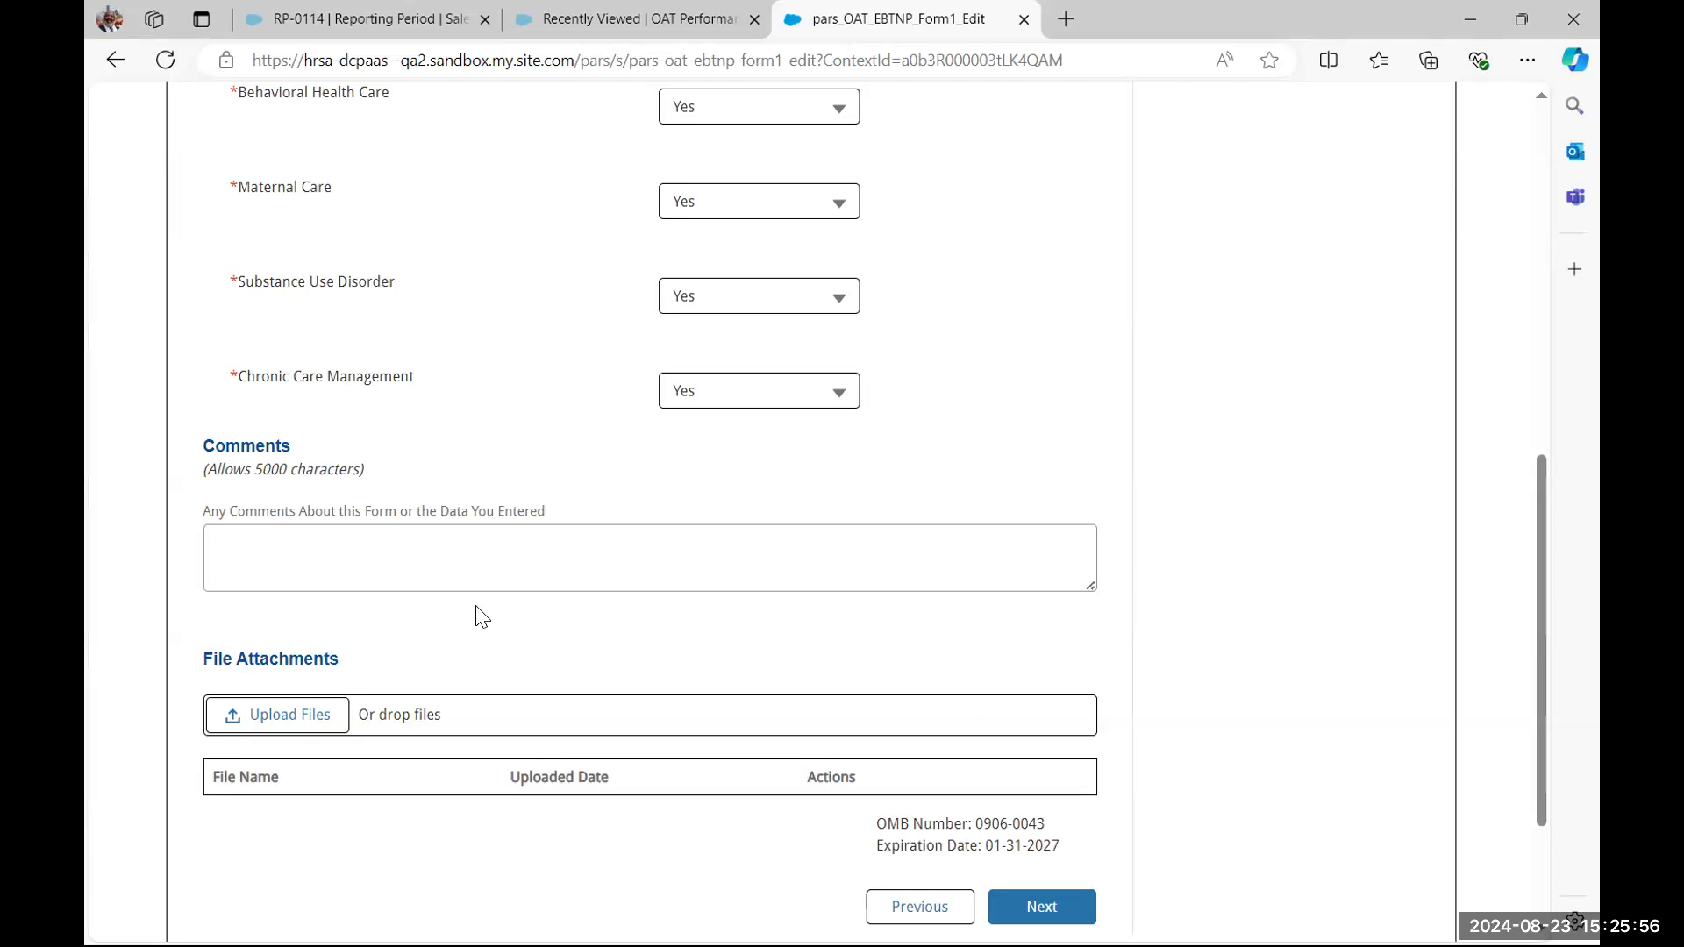
pyautogui.scroll(-2, 482, 617)
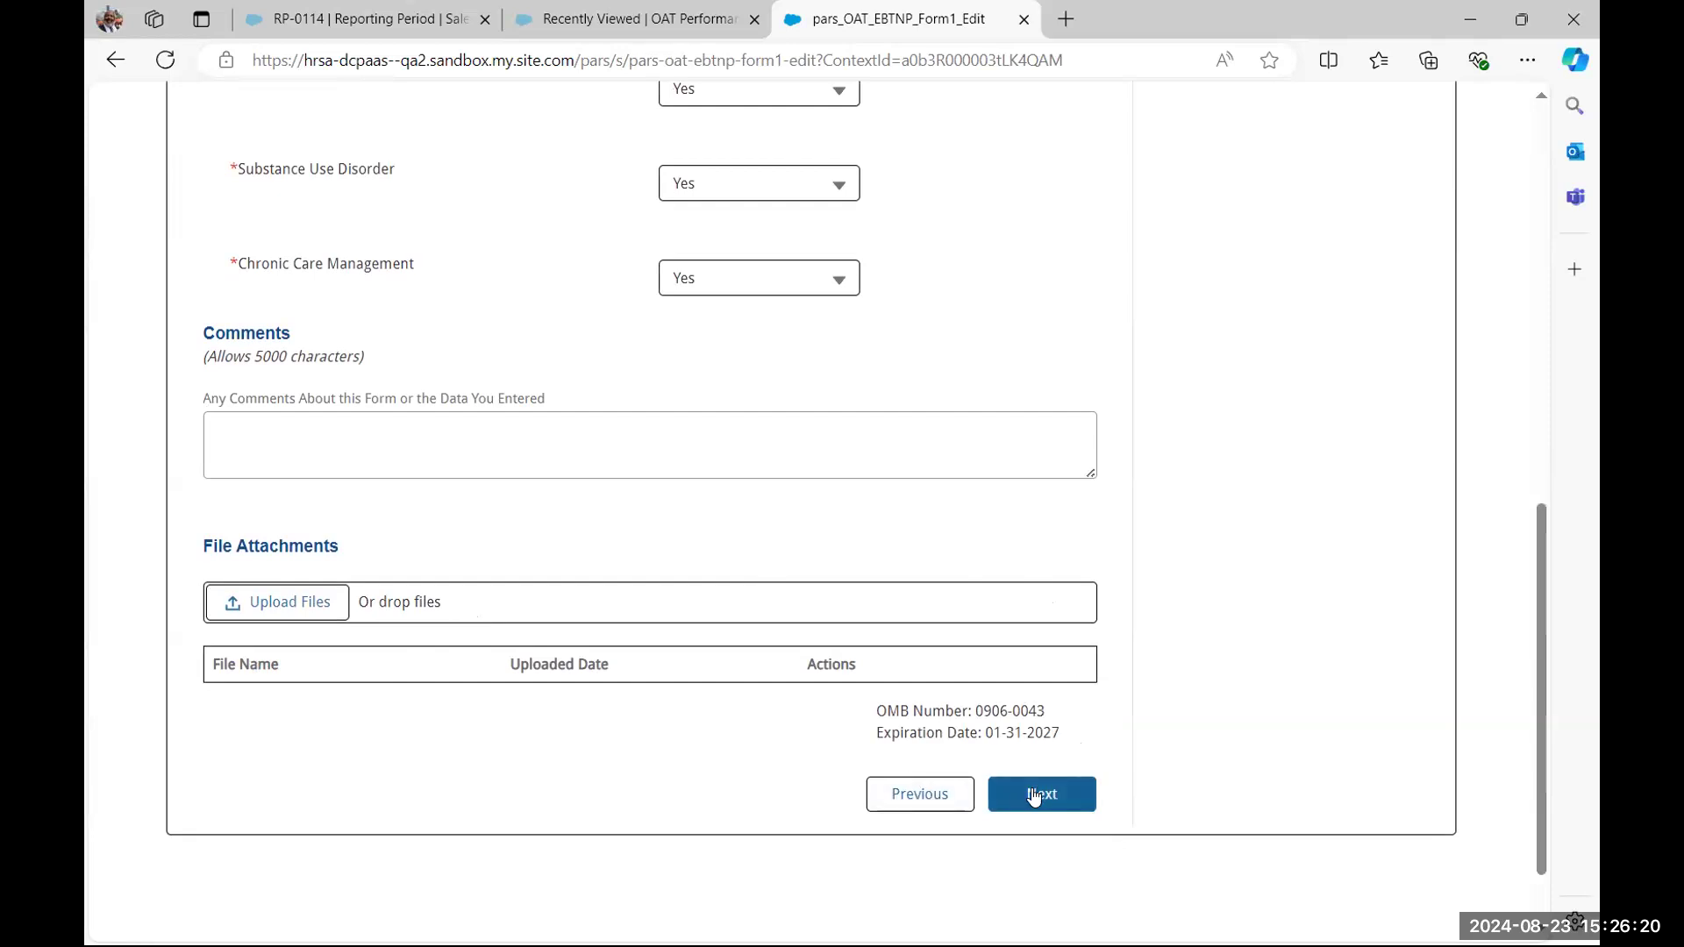
pyautogui.moveTo(1084, 735); pyautogui.dragTo(862, 721)
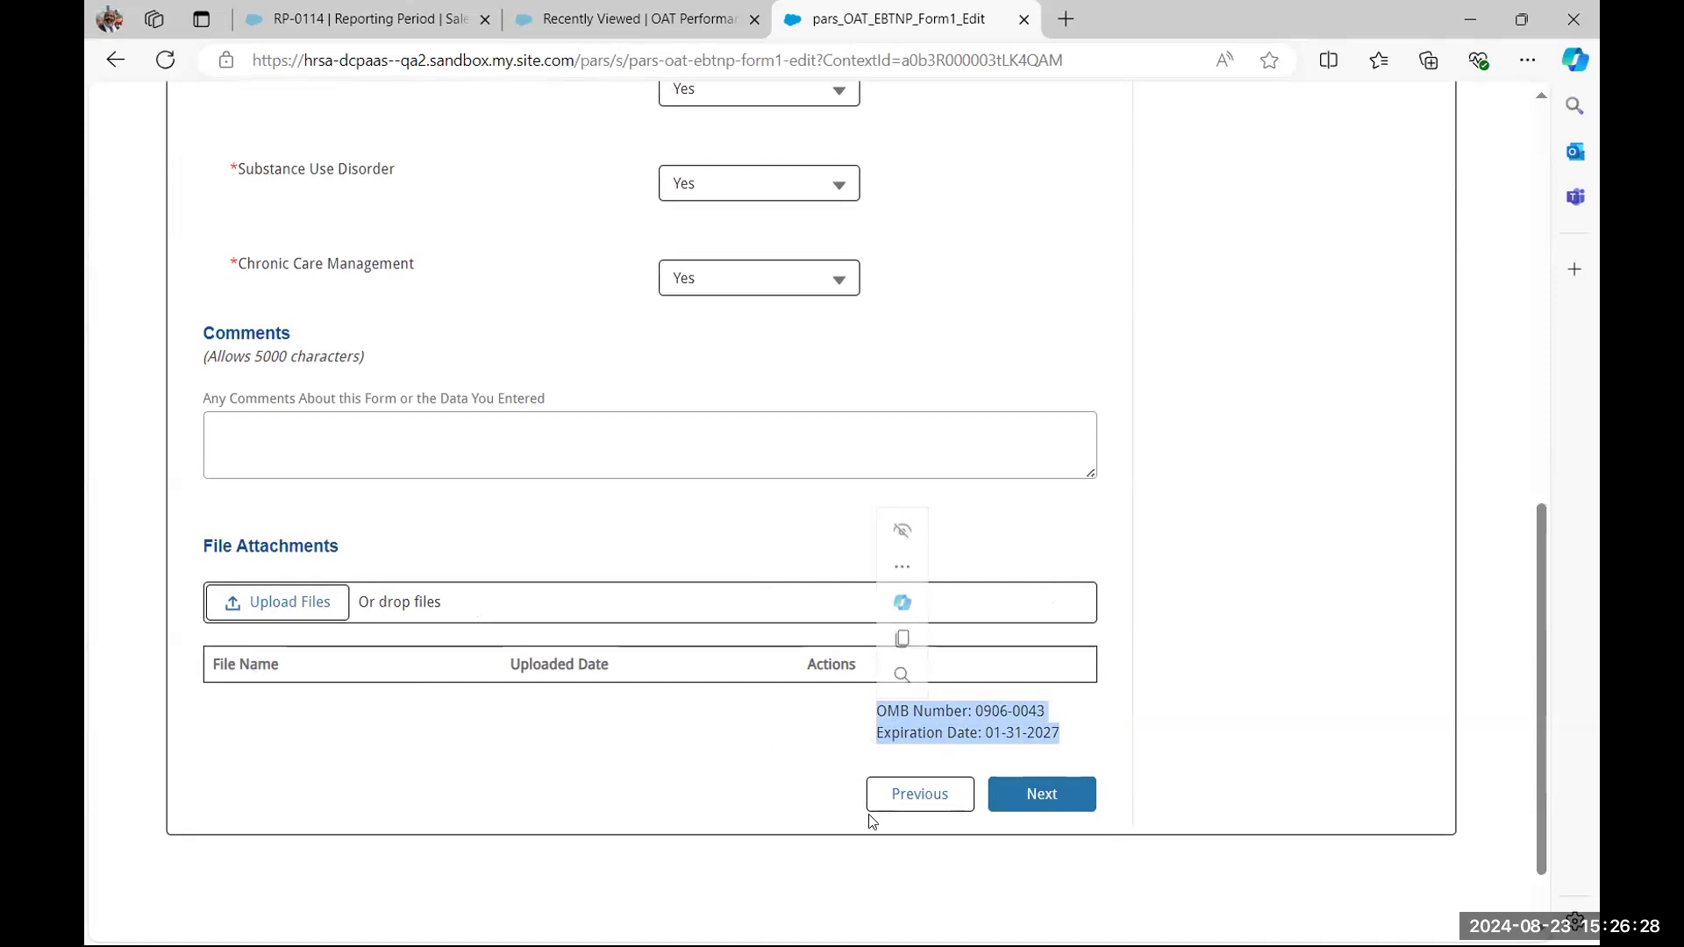
pyautogui.click(760, 777)
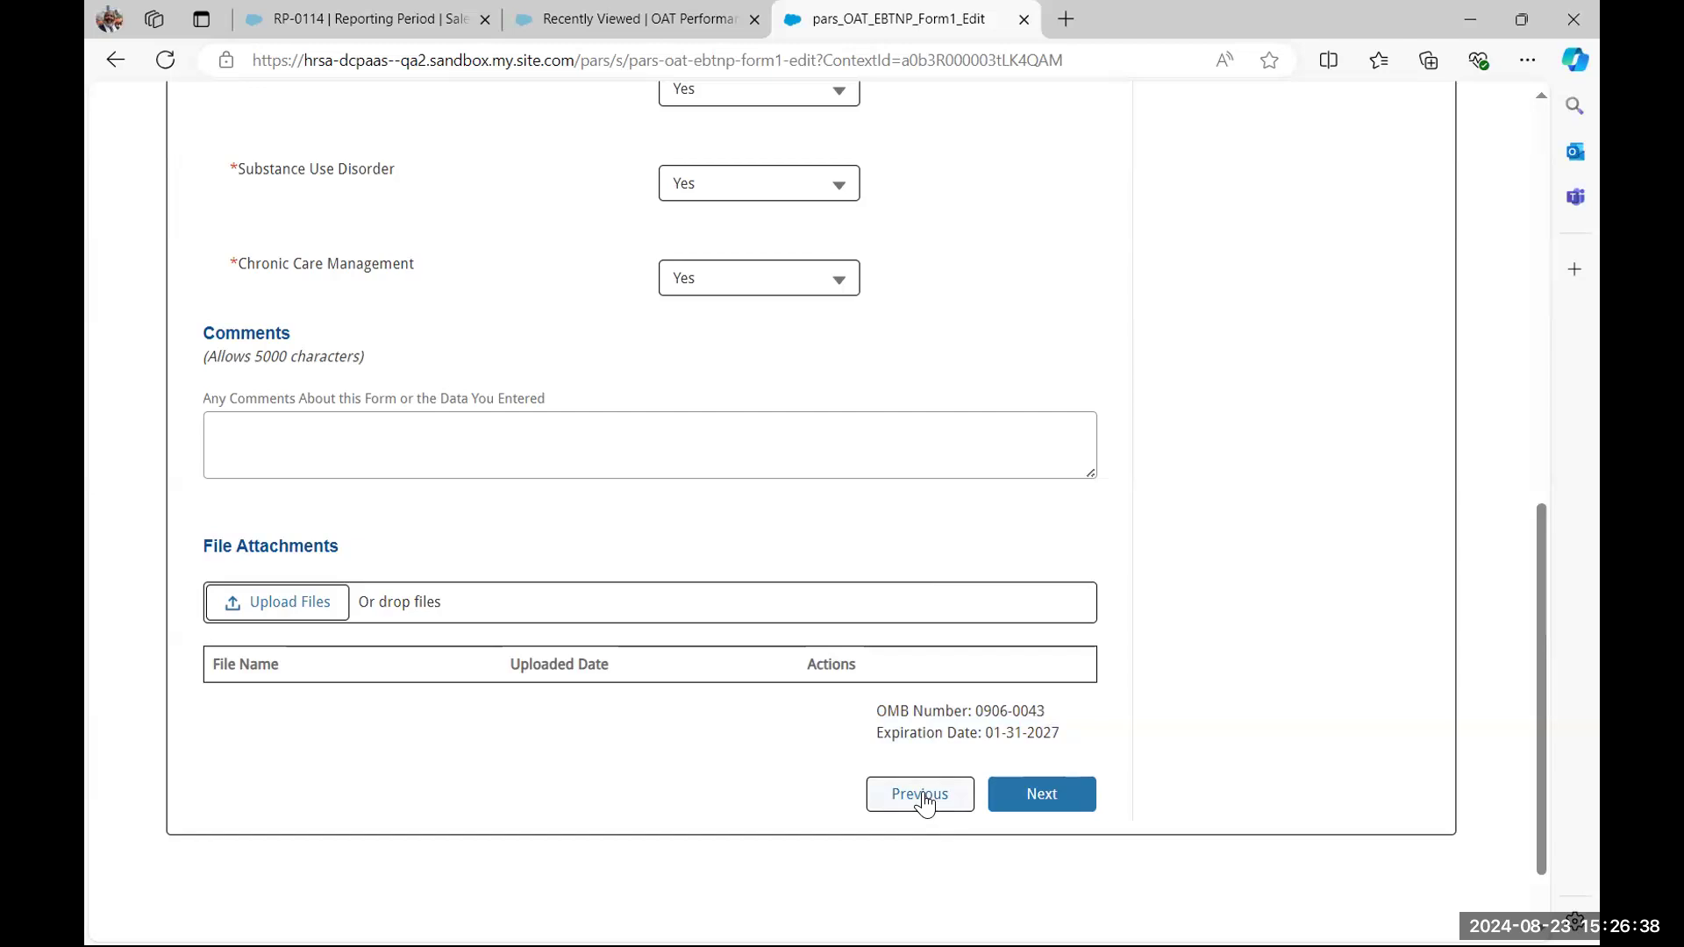
# Finish Form 1: Priorities and return to the report's list of grantee data entry forms
pyautogui.click(1063, 798)
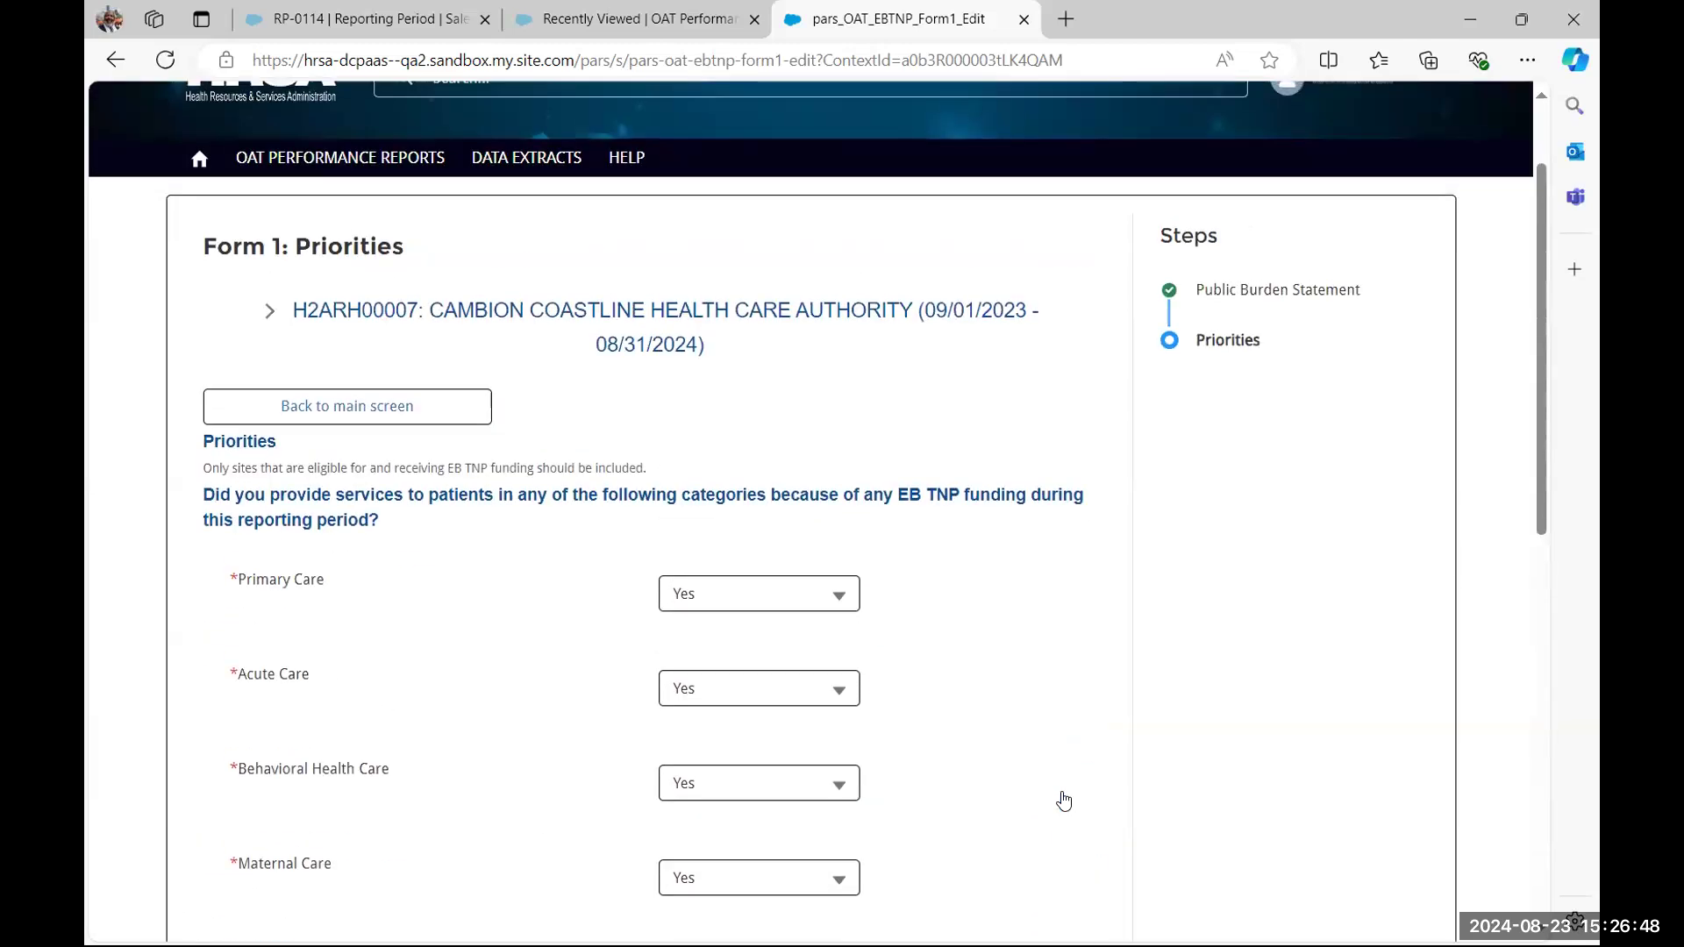
pyautogui.scroll(-10, 1064, 801)
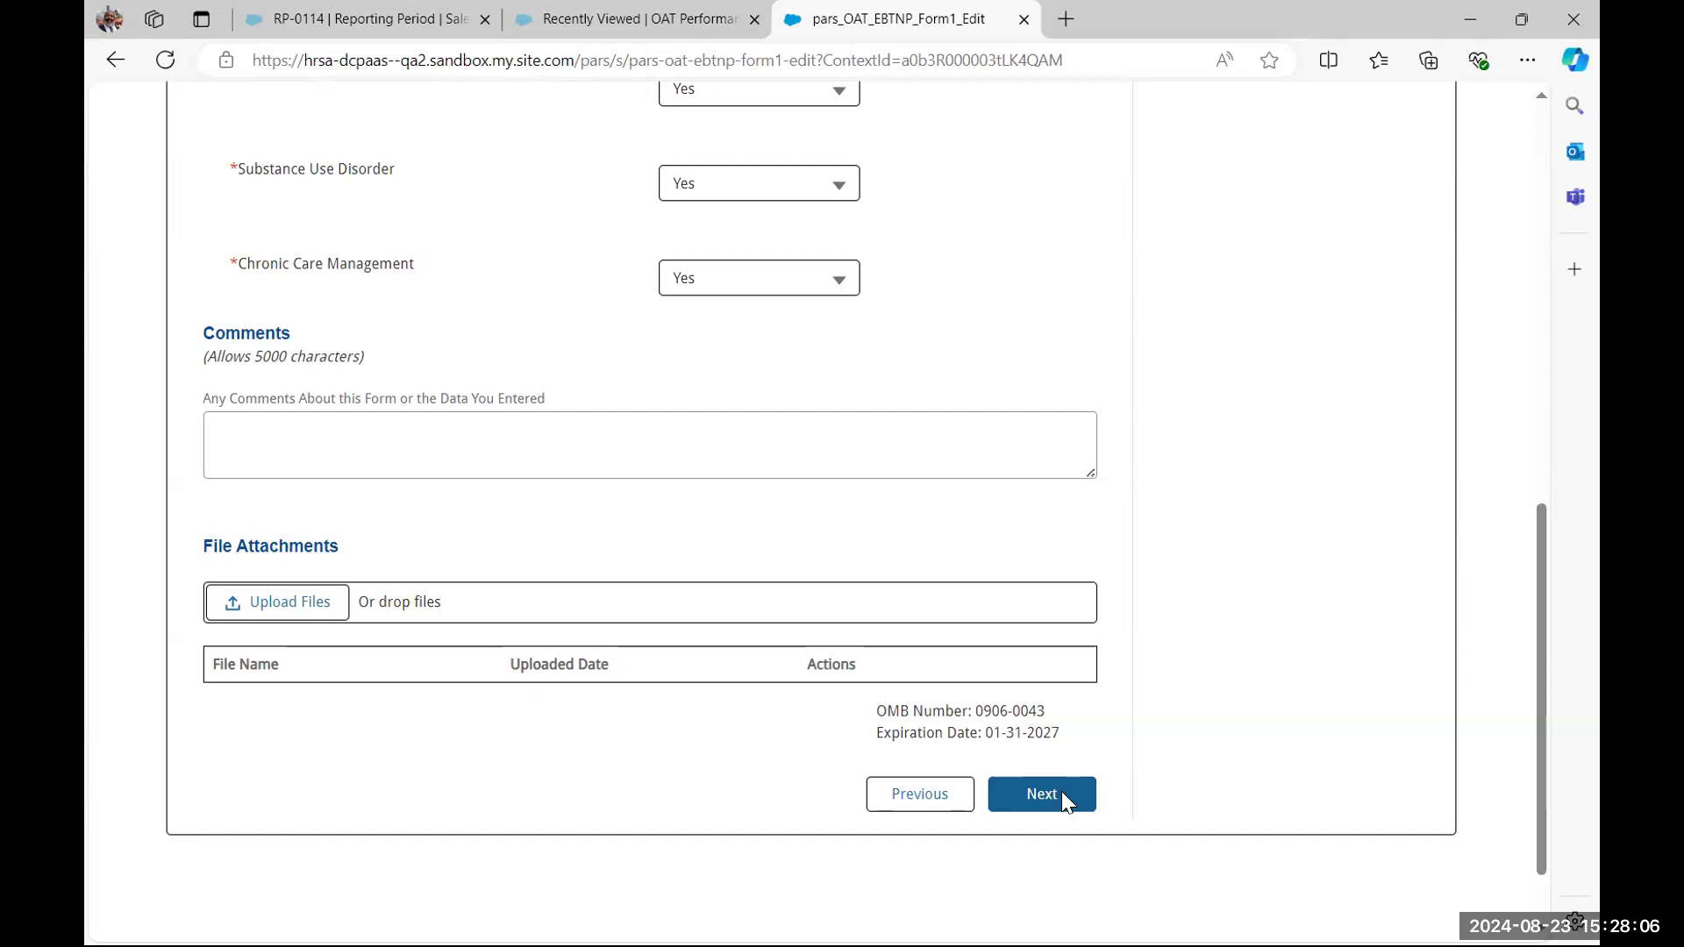
pyautogui.click(1063, 798)
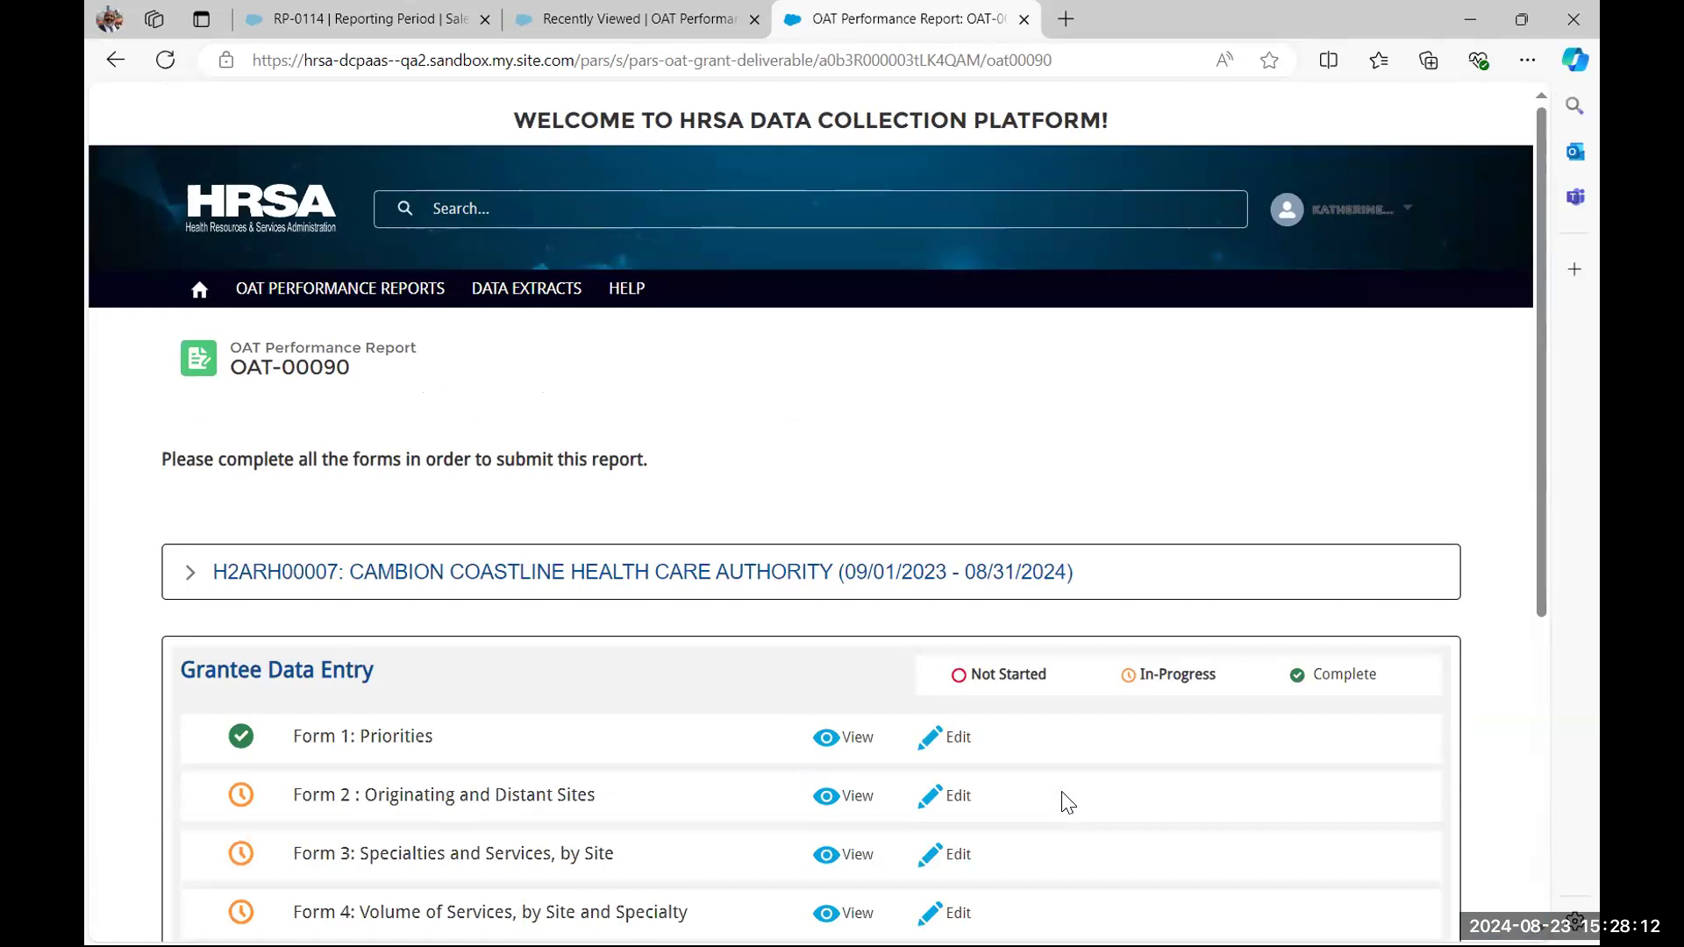
# Open Form 2: Originating and Distant Sites for editing
pyautogui.scroll(-1, 1017, 772)
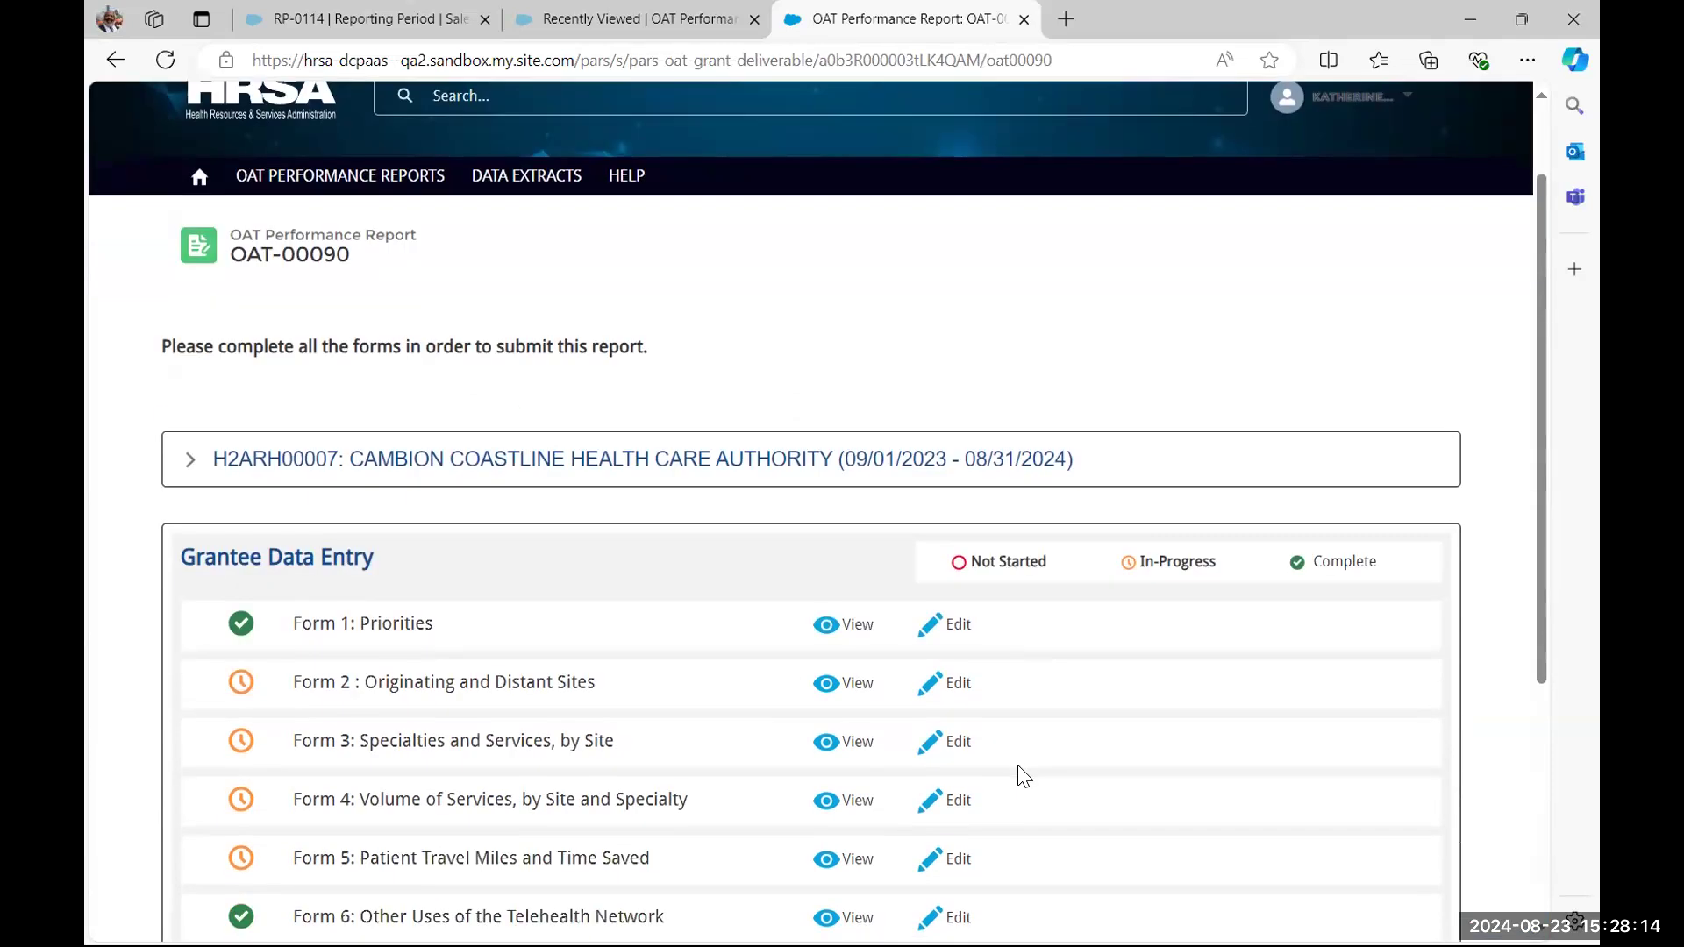
pyautogui.scroll(-1, 947, 657)
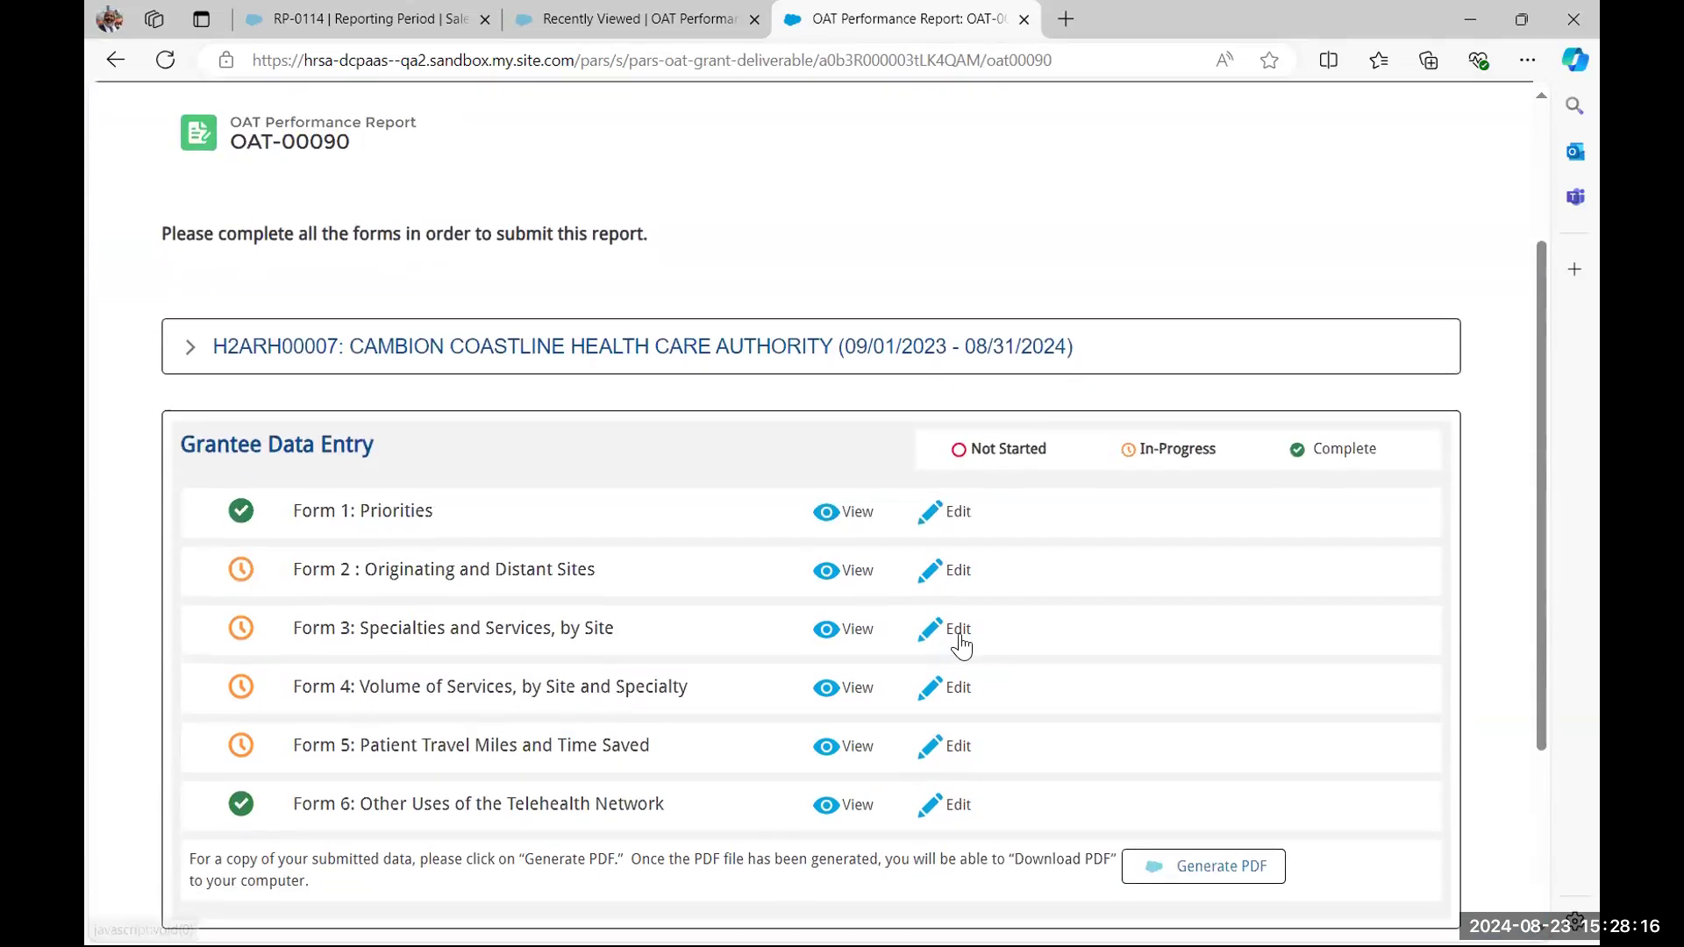
pyautogui.click(961, 574)
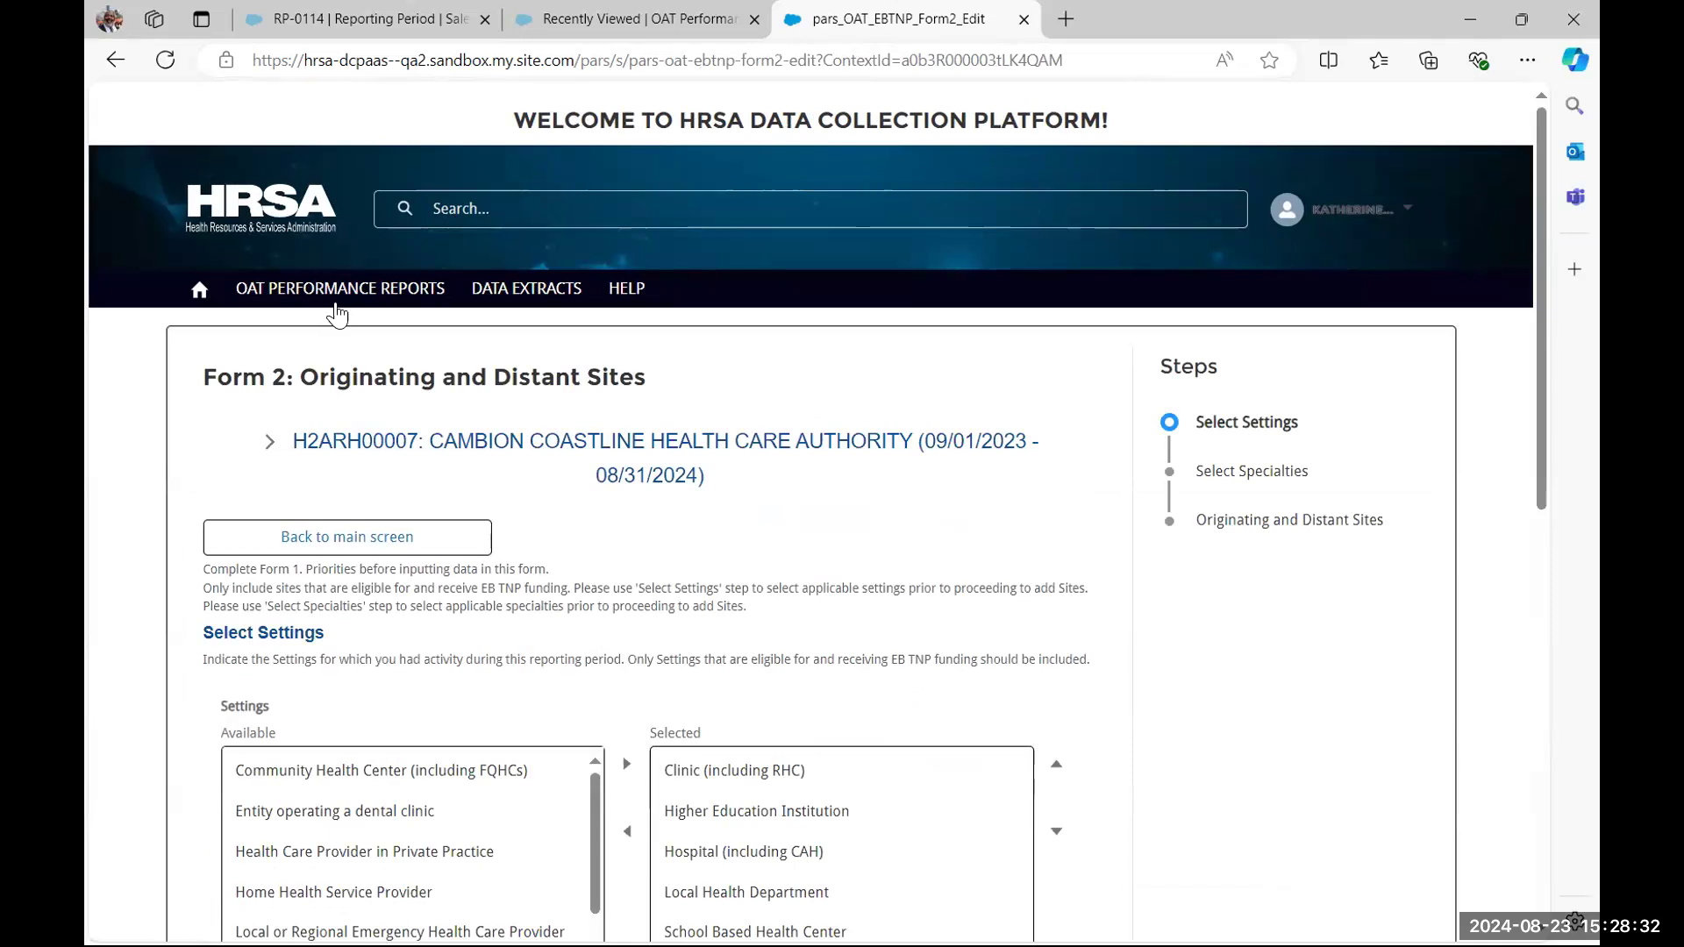
# Review Form 2's title, grant details section, general instructions and the Select Settings guidance
pyautogui.moveTo(654, 377); pyautogui.dragTo(197, 367)
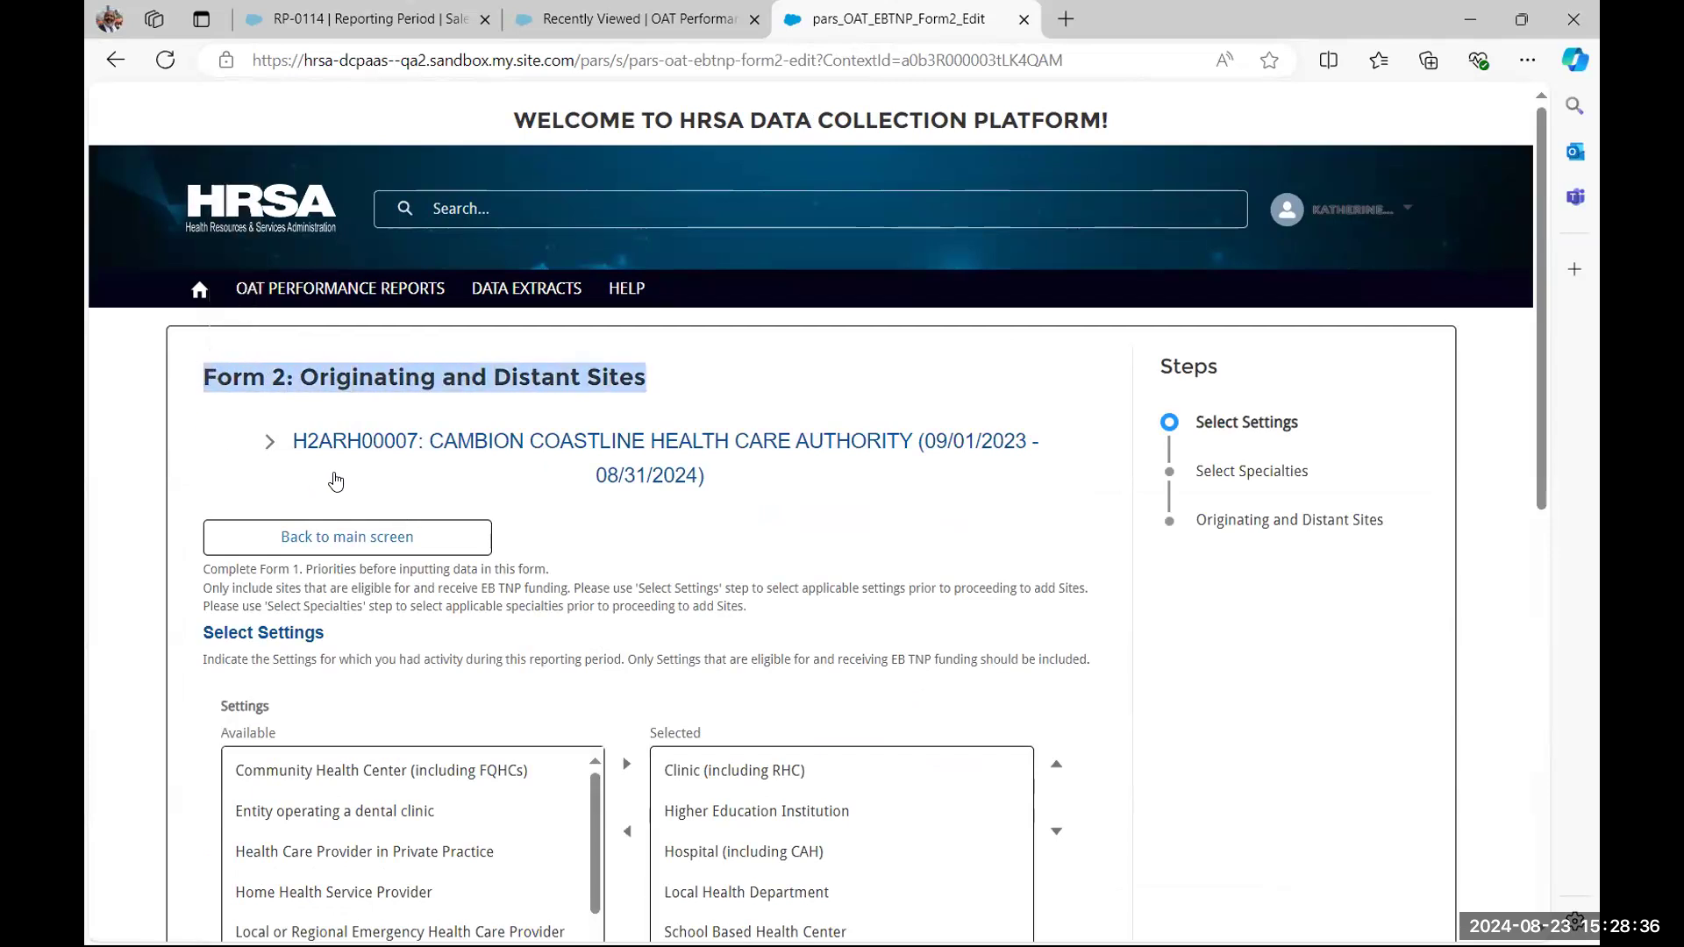
pyautogui.click(274, 446)
pyautogui.click(274, 446)
pyautogui.click(274, 446)
pyautogui.moveTo(771, 614); pyautogui.dragTo(205, 569)
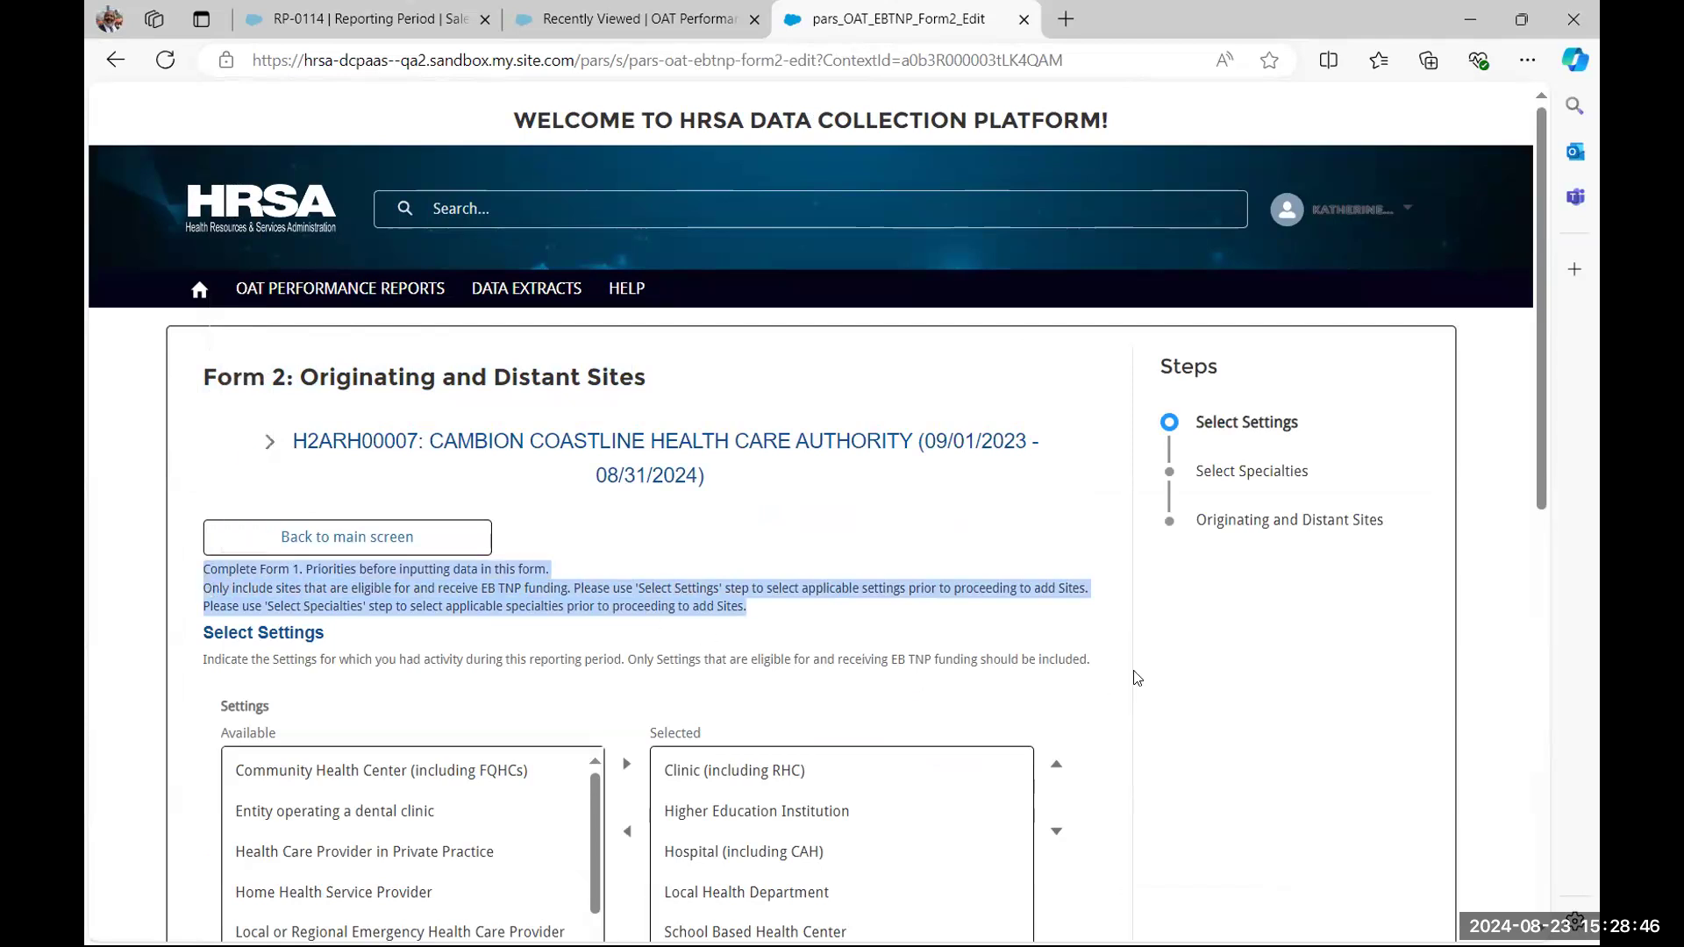
pyautogui.scroll(-3, 1071, 677)
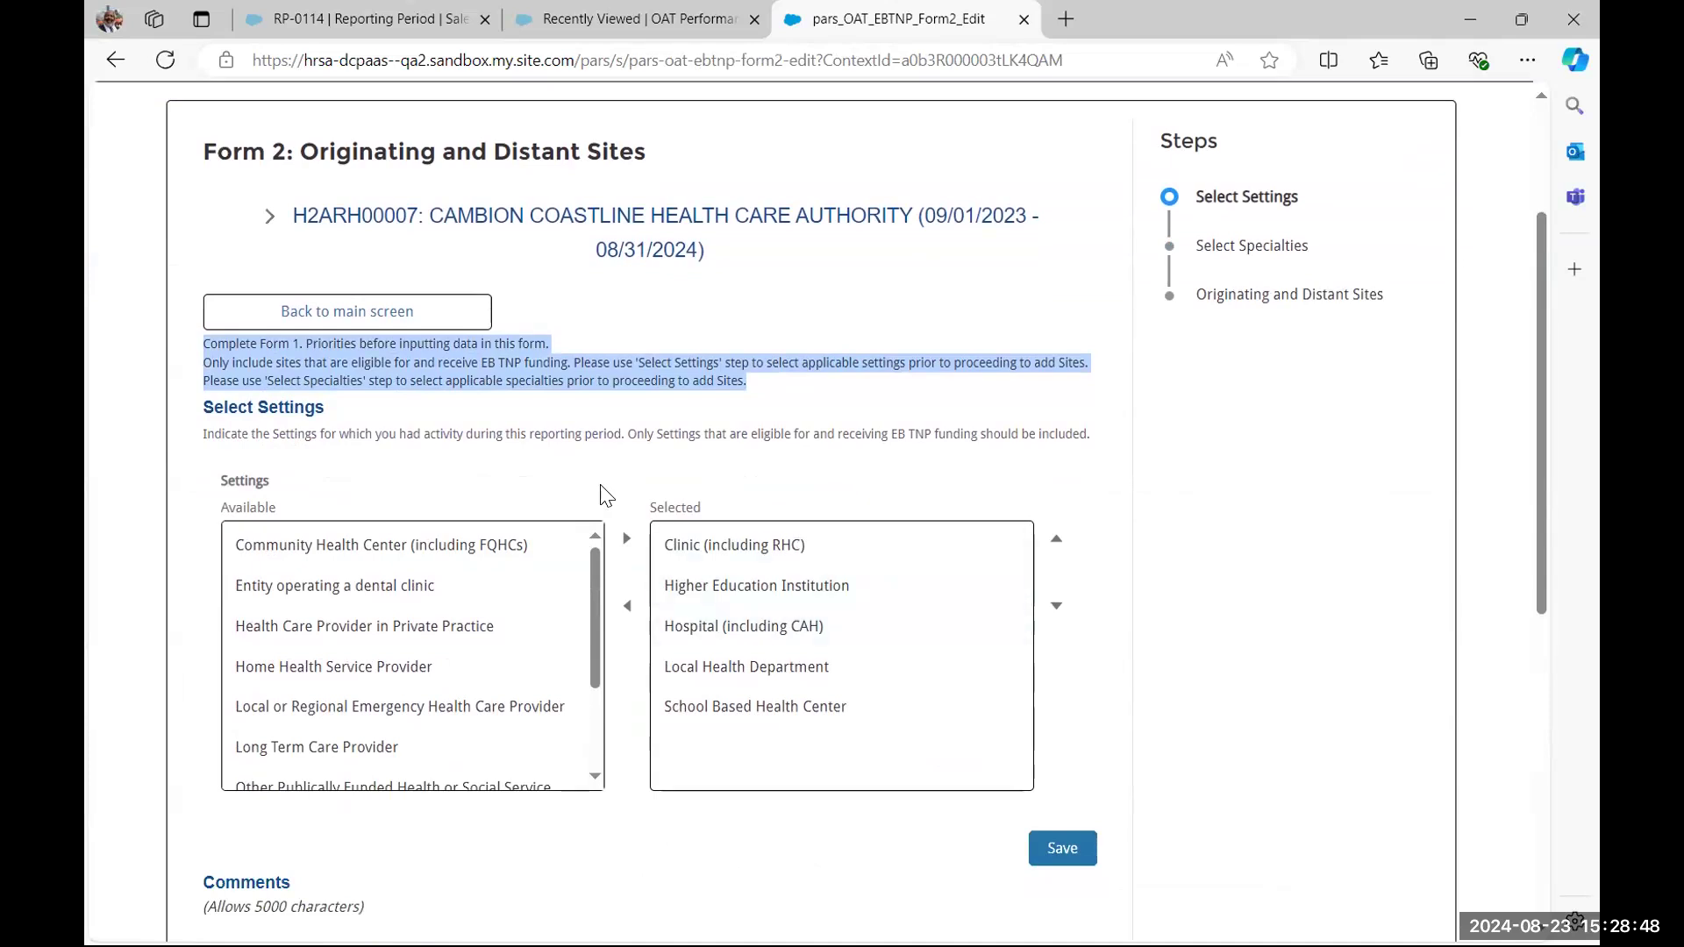
pyautogui.moveTo(1106, 428); pyautogui.dragTo(202, 435)
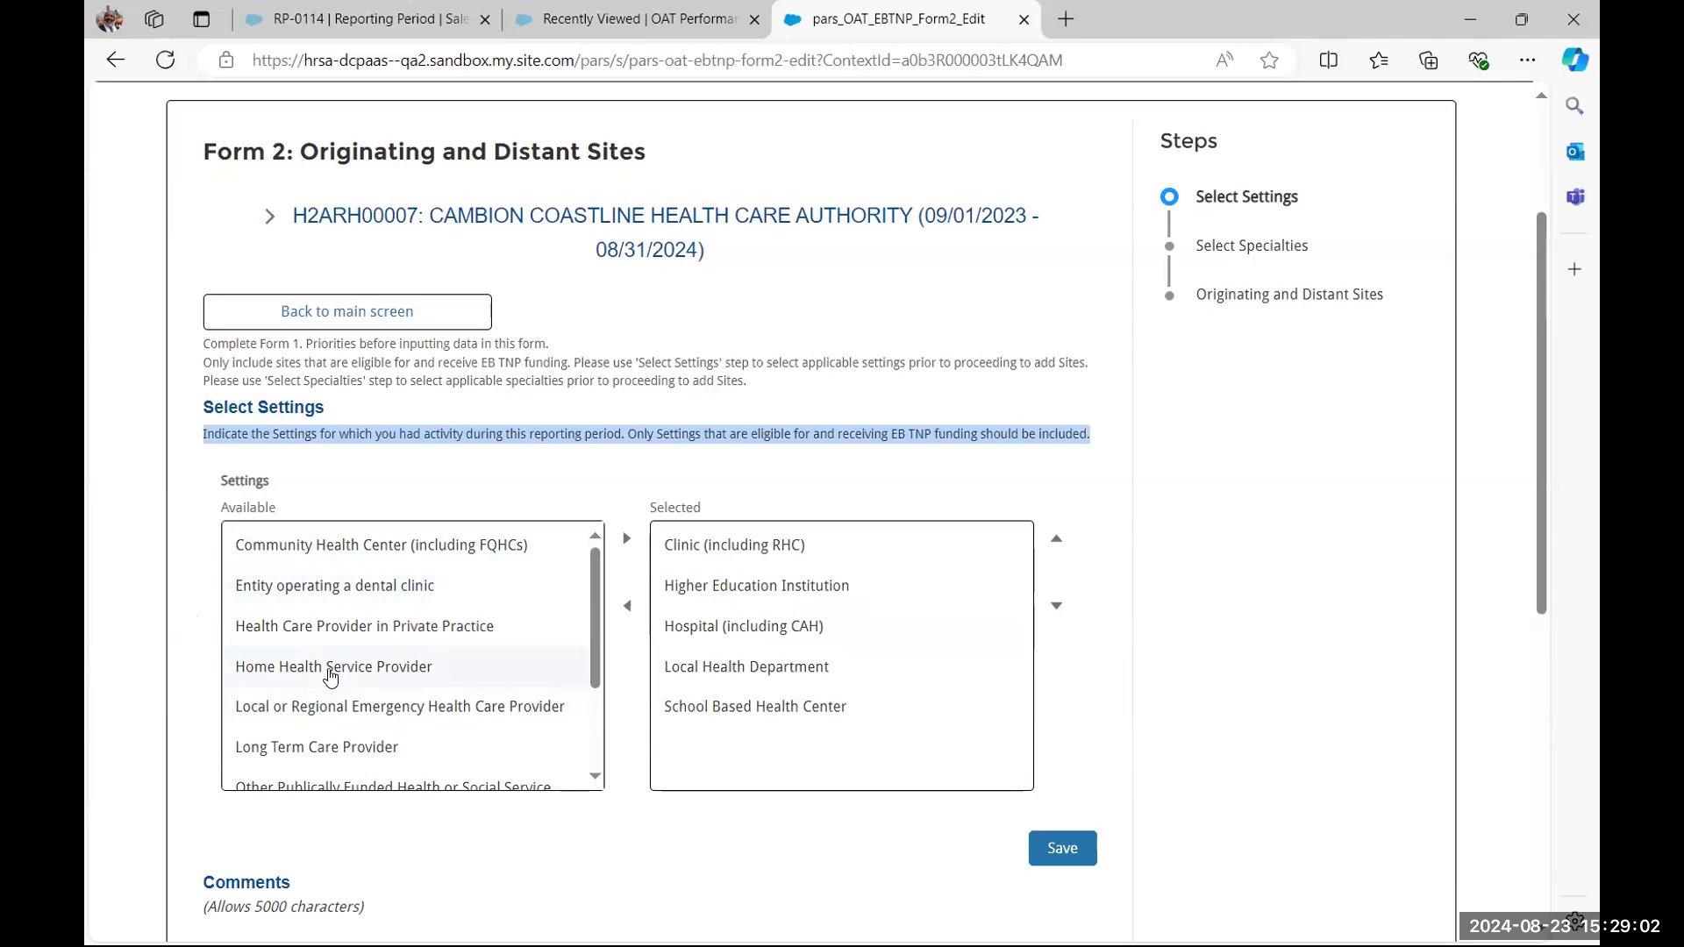
# Add Home Health Service Provider and Long Term Care Provider to the selected settings
pyautogui.click(331, 676)
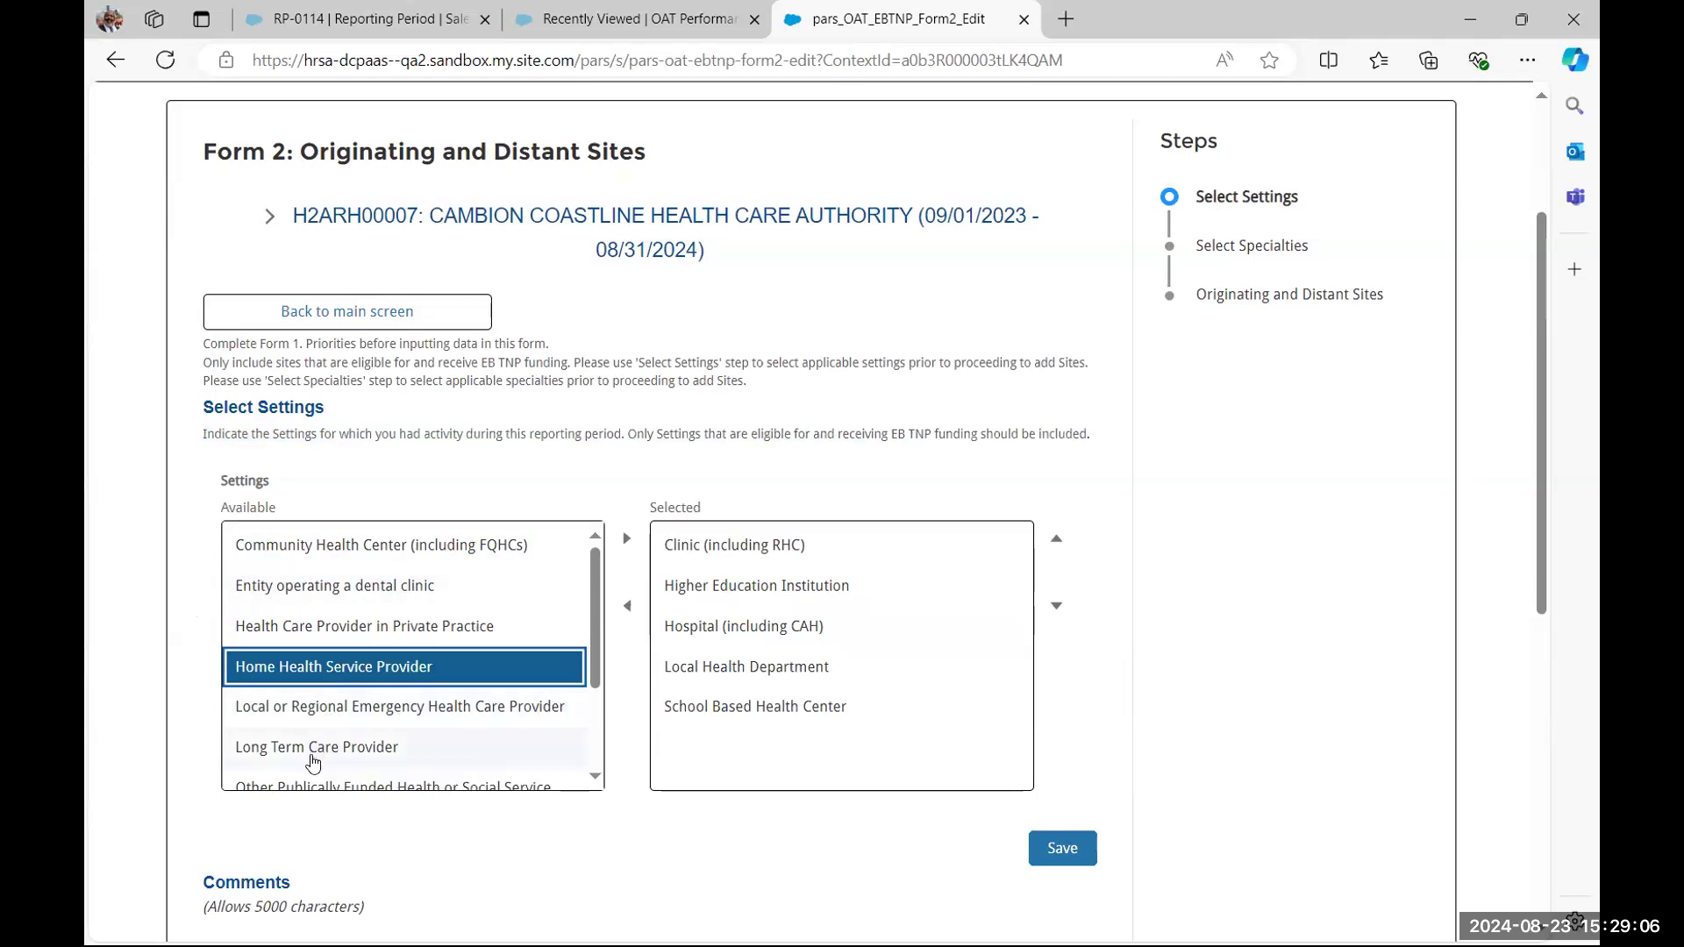
pyautogui.keyDown('ctrl'); pyautogui.click(313, 747); pyautogui.keyUp('ctrl')
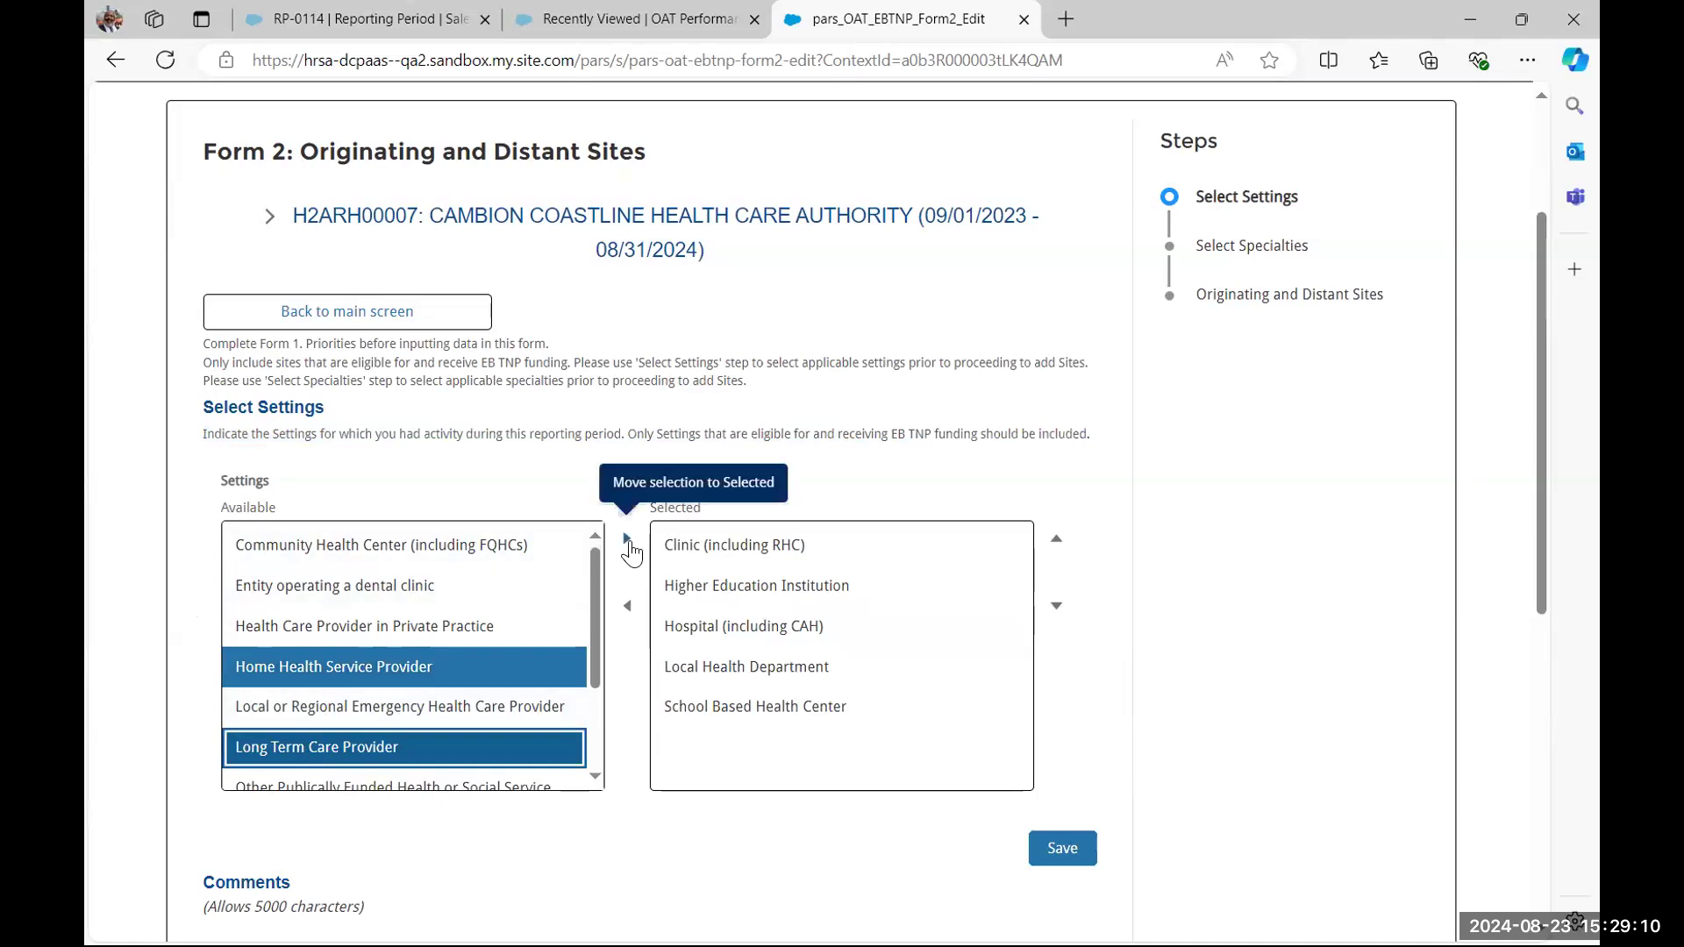
pyautogui.click(628, 542)
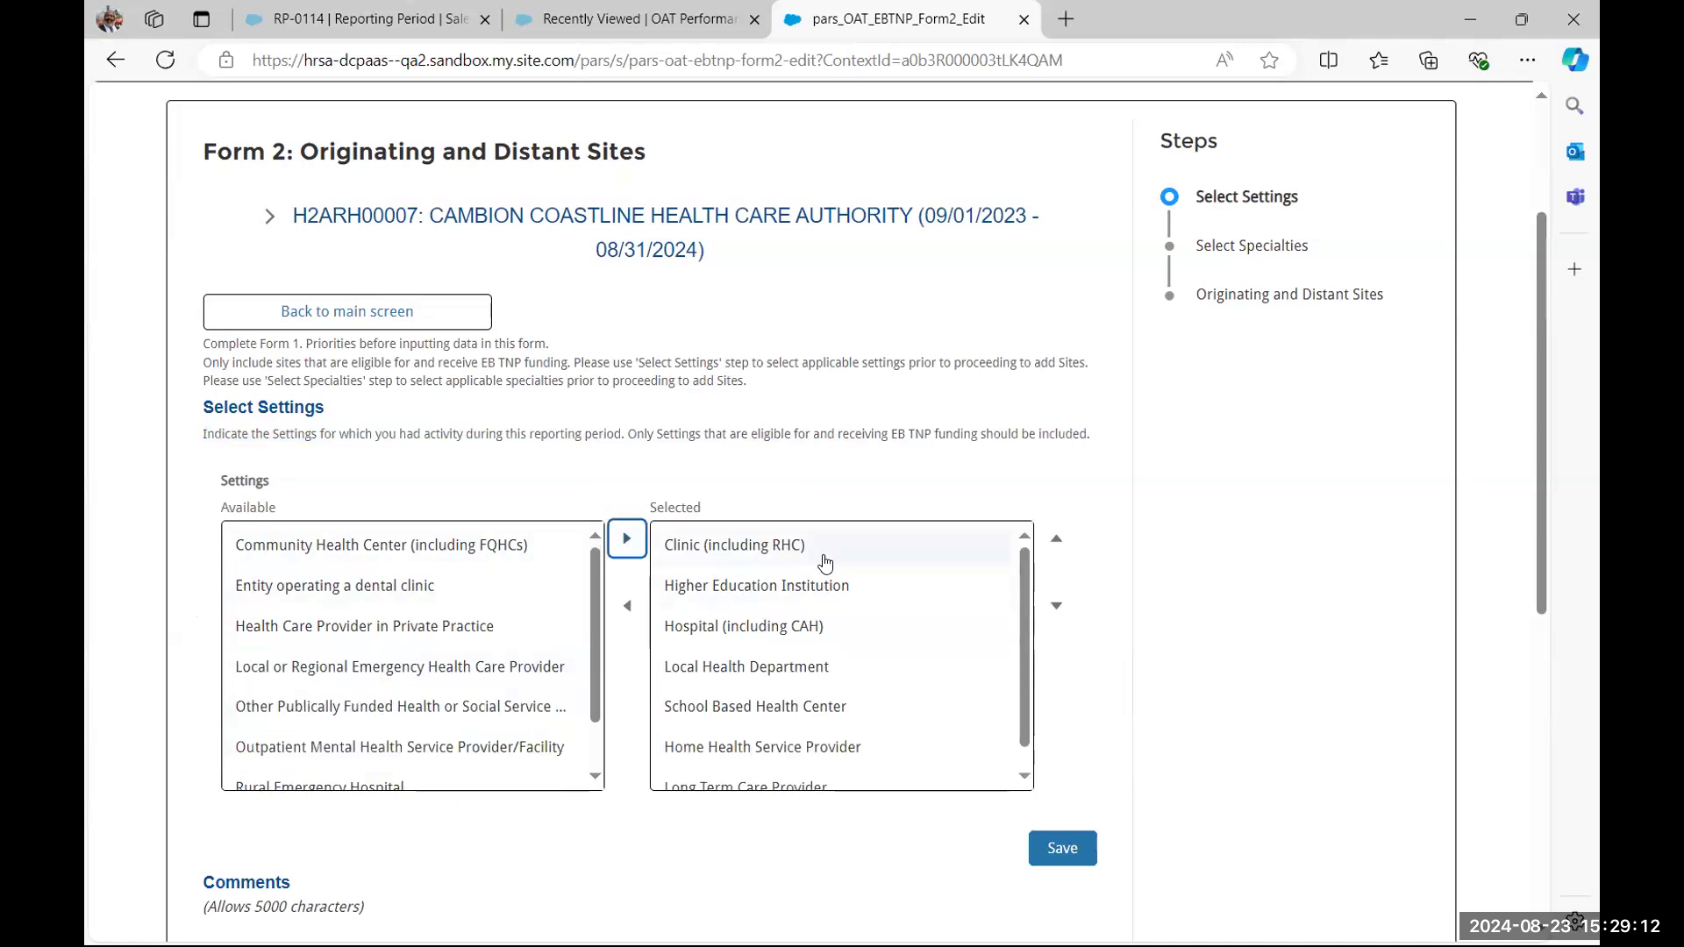
# Remove Long Term Care Provider from the selected settings and save the settings selection
pyautogui.scroll(-1, 842, 588)
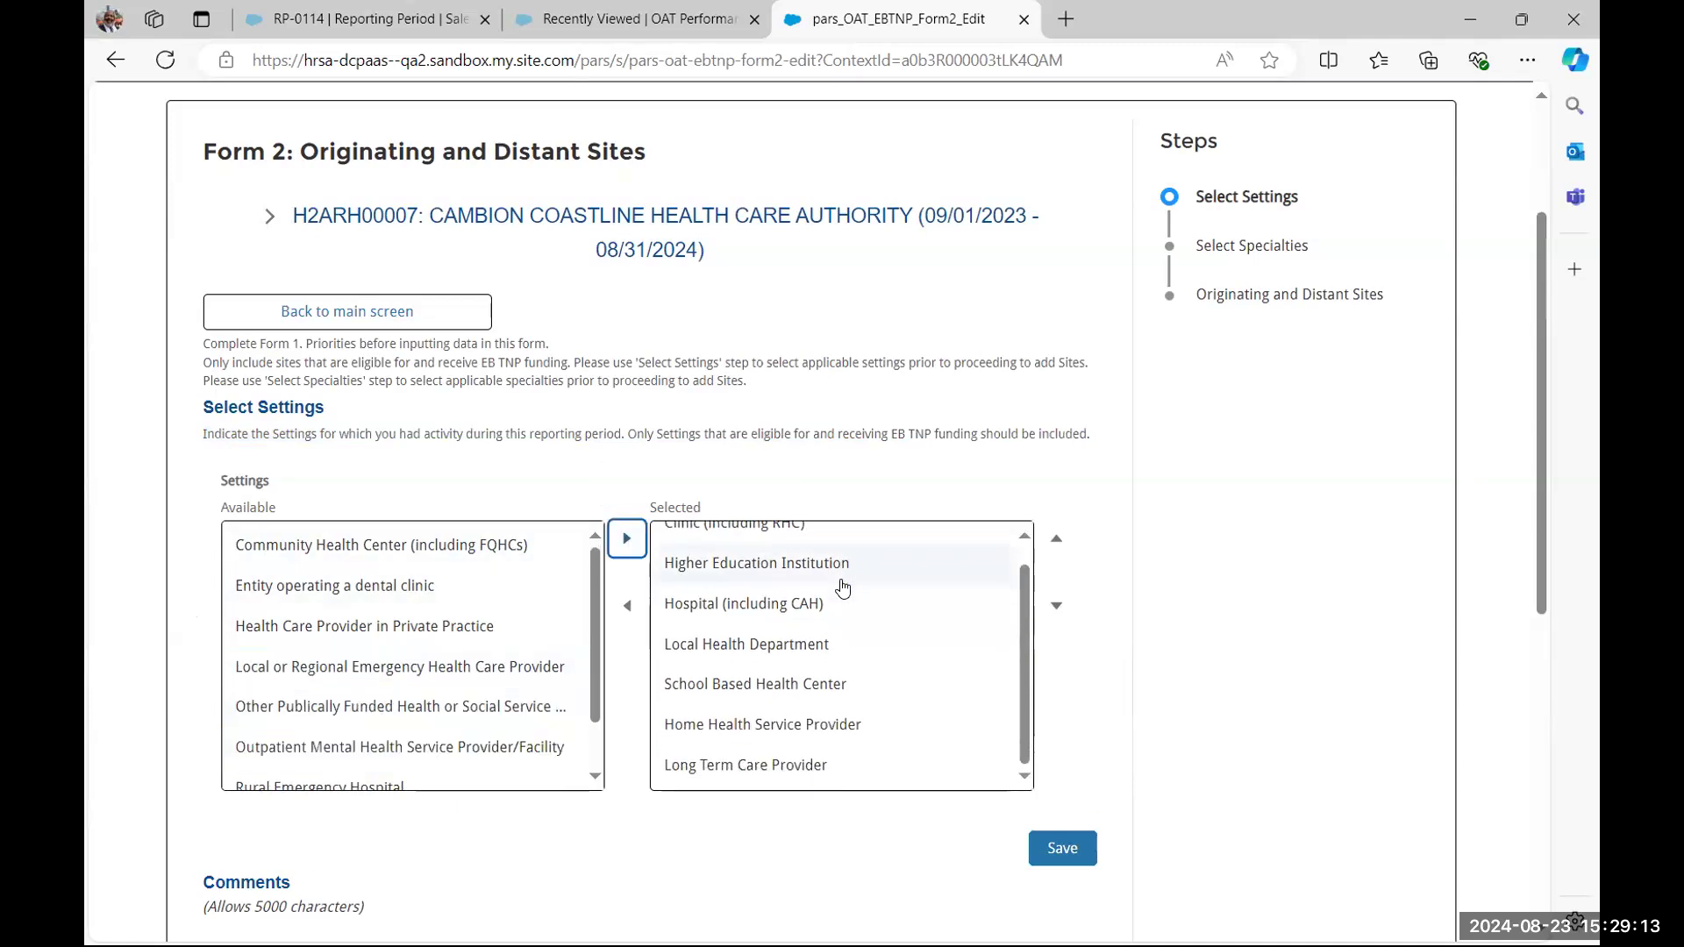
pyautogui.click(814, 739)
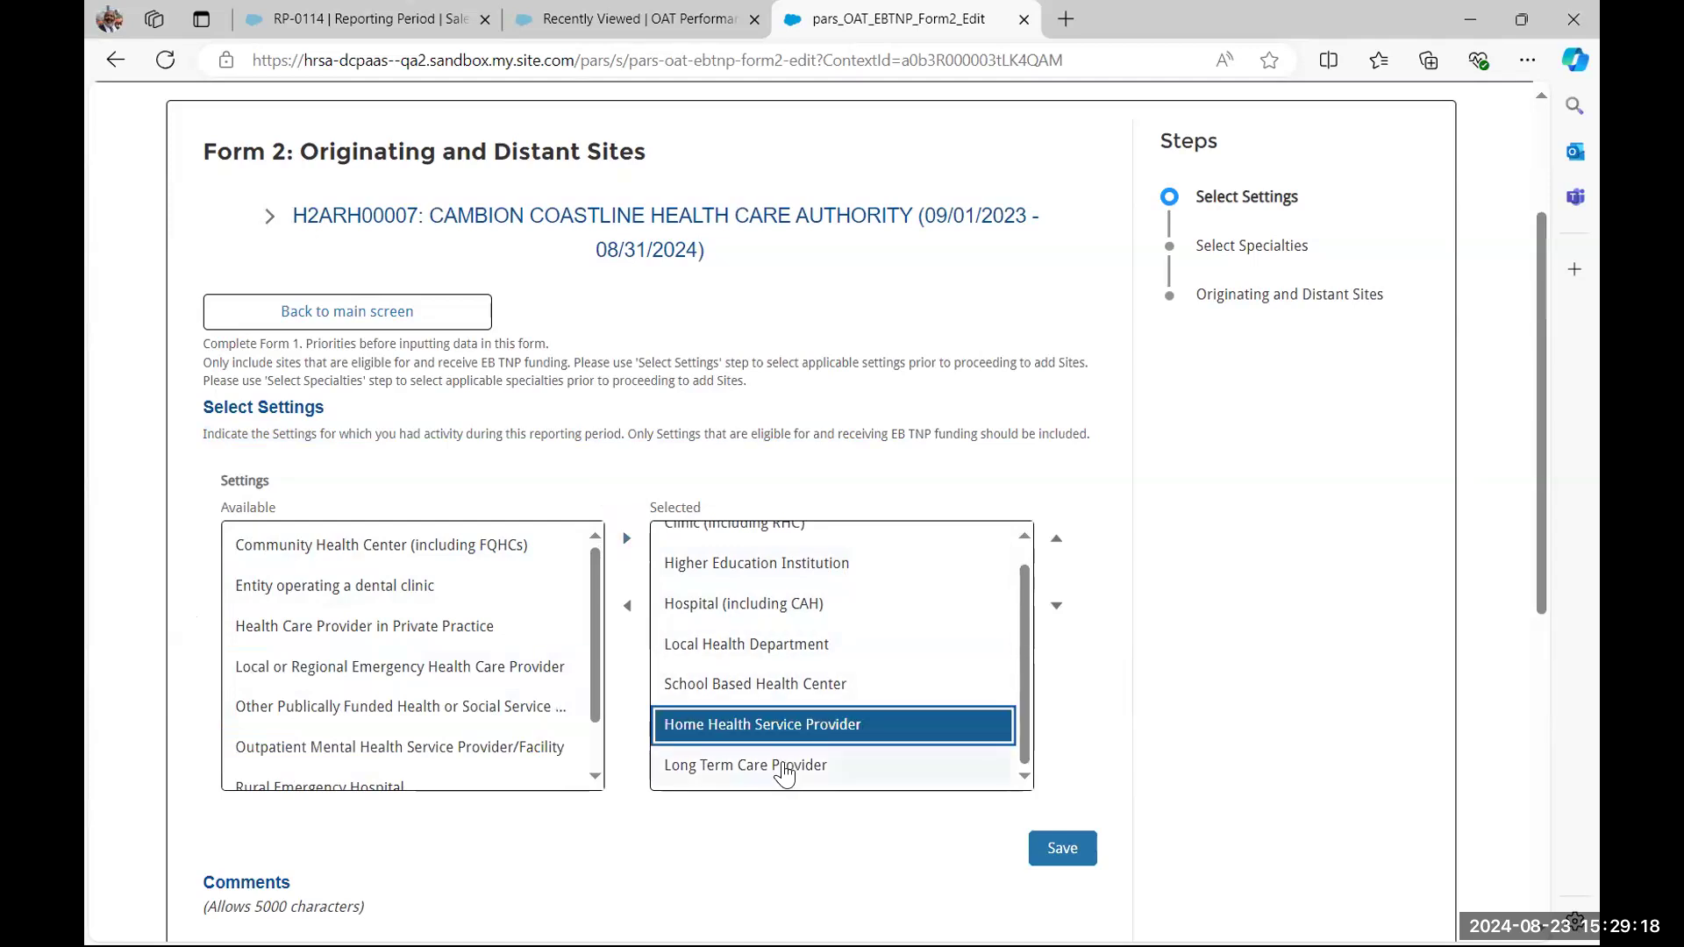
pyautogui.click(785, 768)
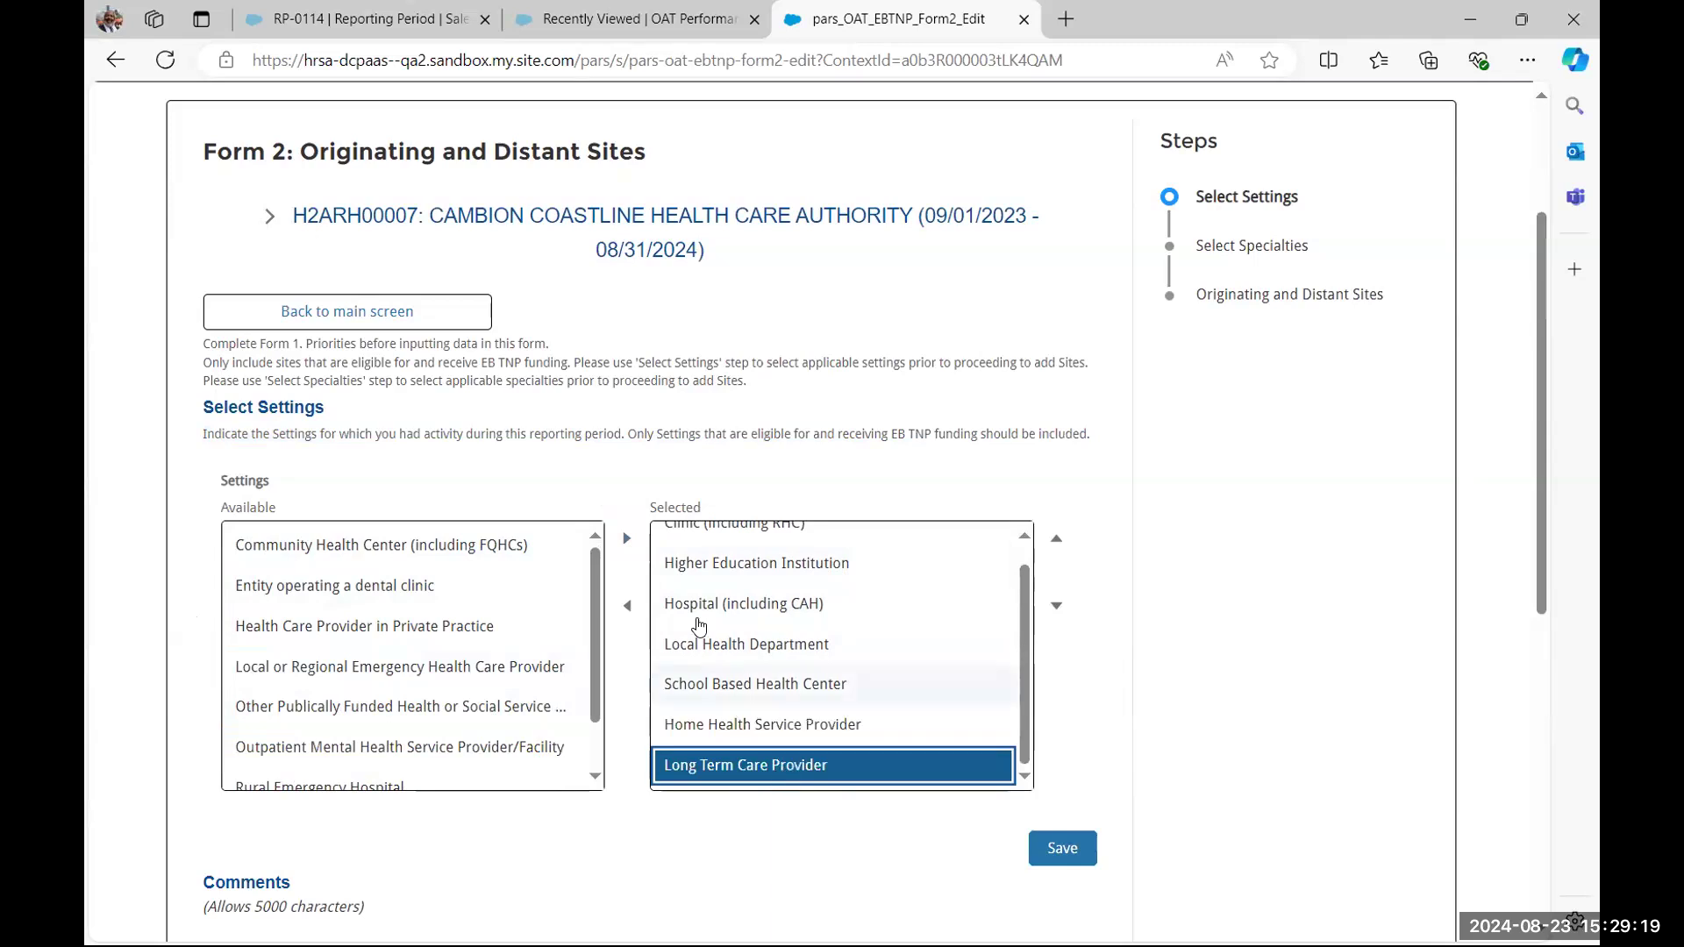
pyautogui.click(627, 607)
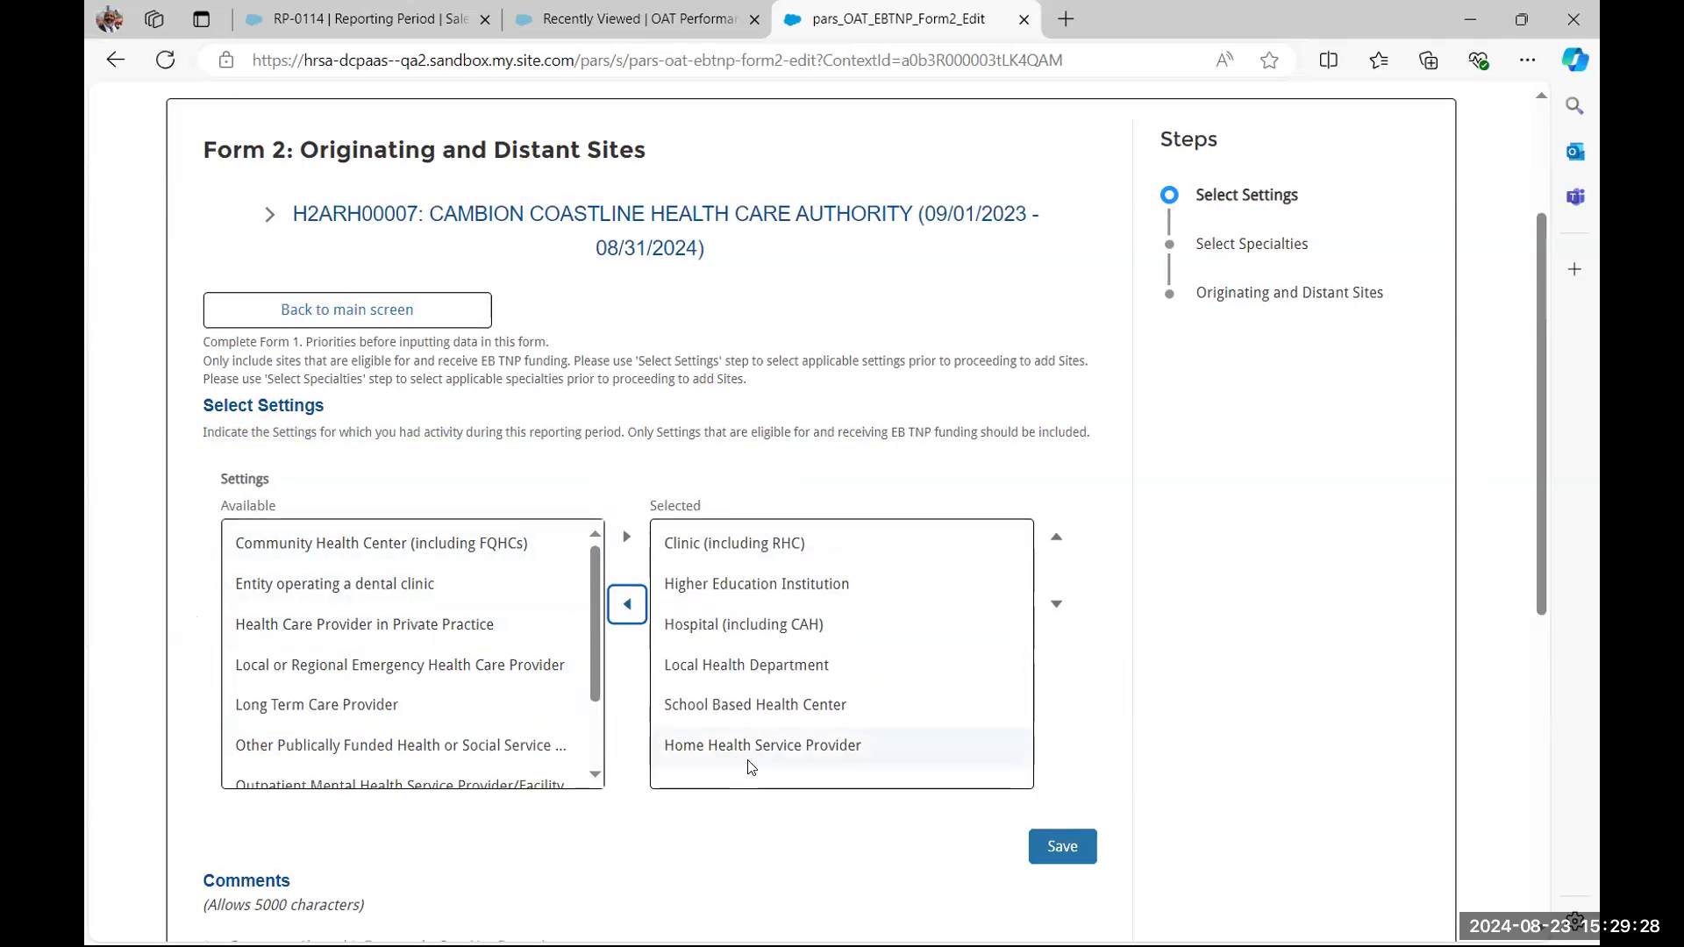
pyautogui.scroll(-1, 751, 768)
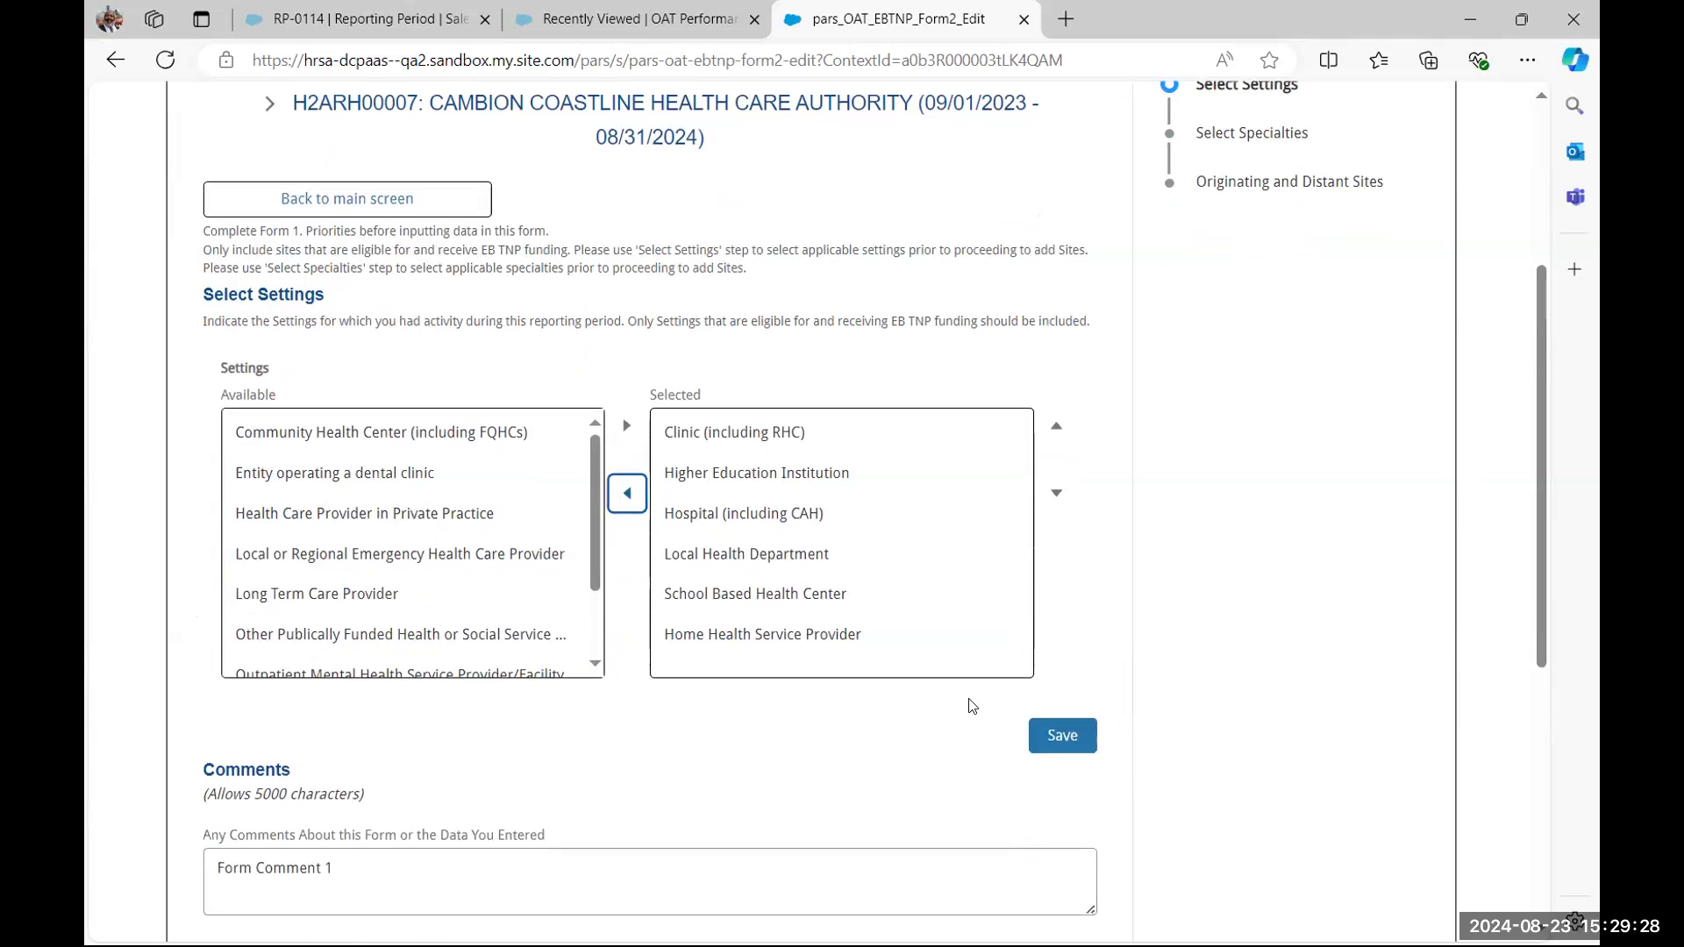
pyautogui.click(1059, 745)
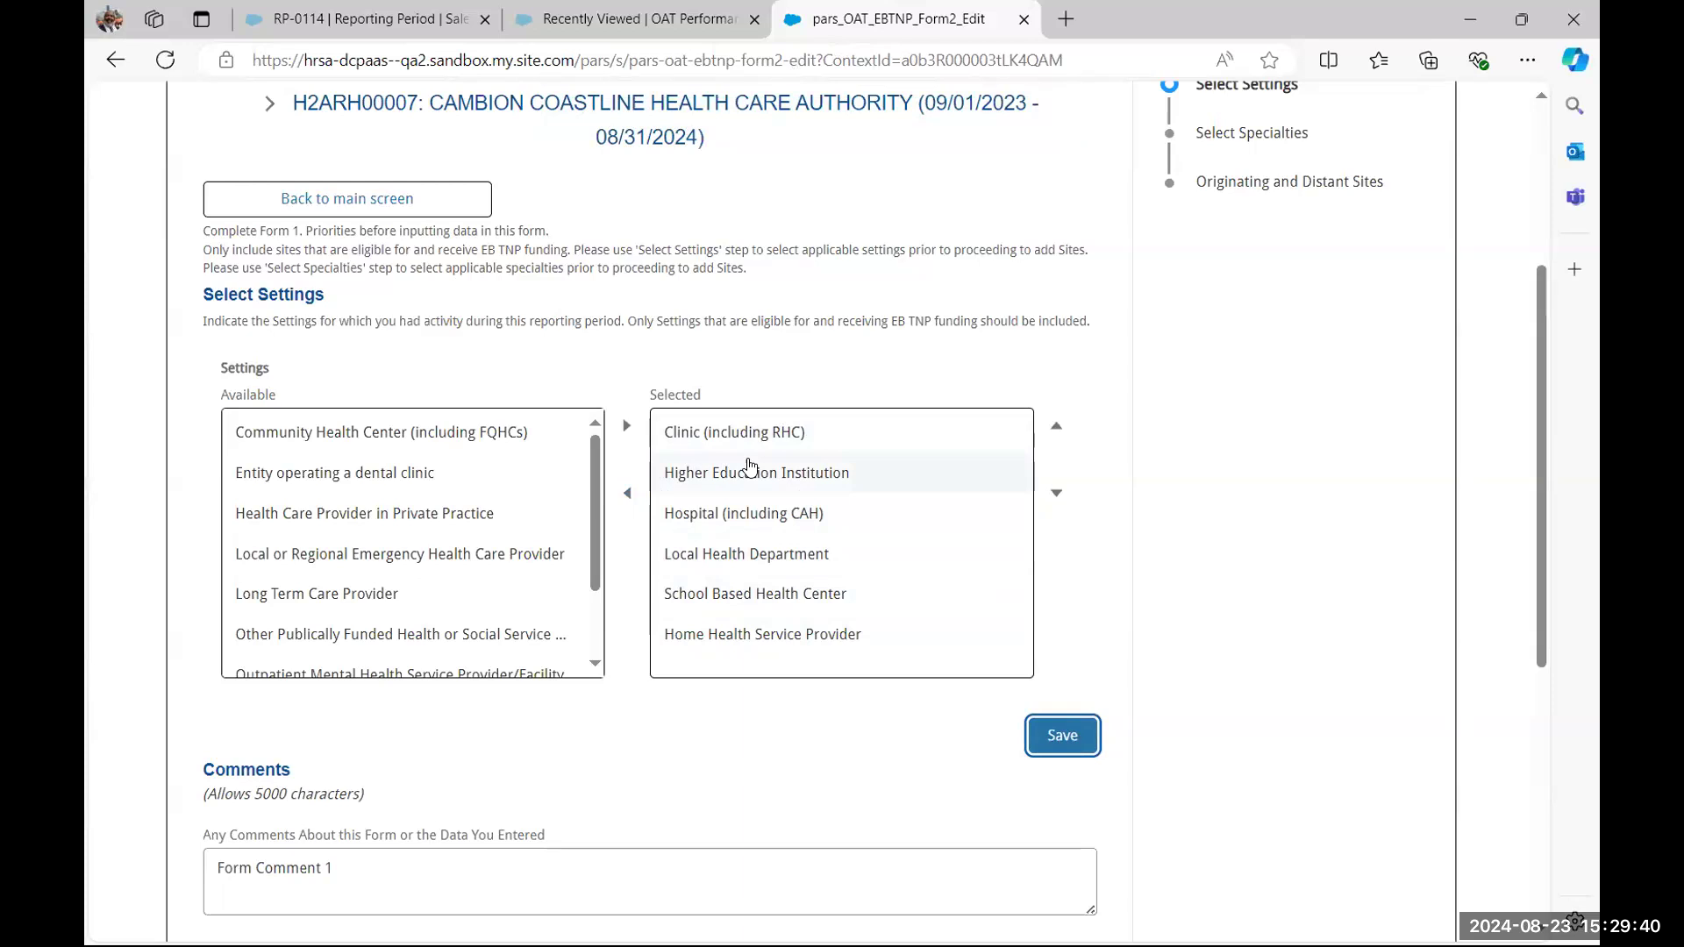
# Change the form comment to "Form Comment 2 Step 1" and add a second line reading "Form 2 Comment Step1"
pyautogui.scroll(-4, 750, 465)
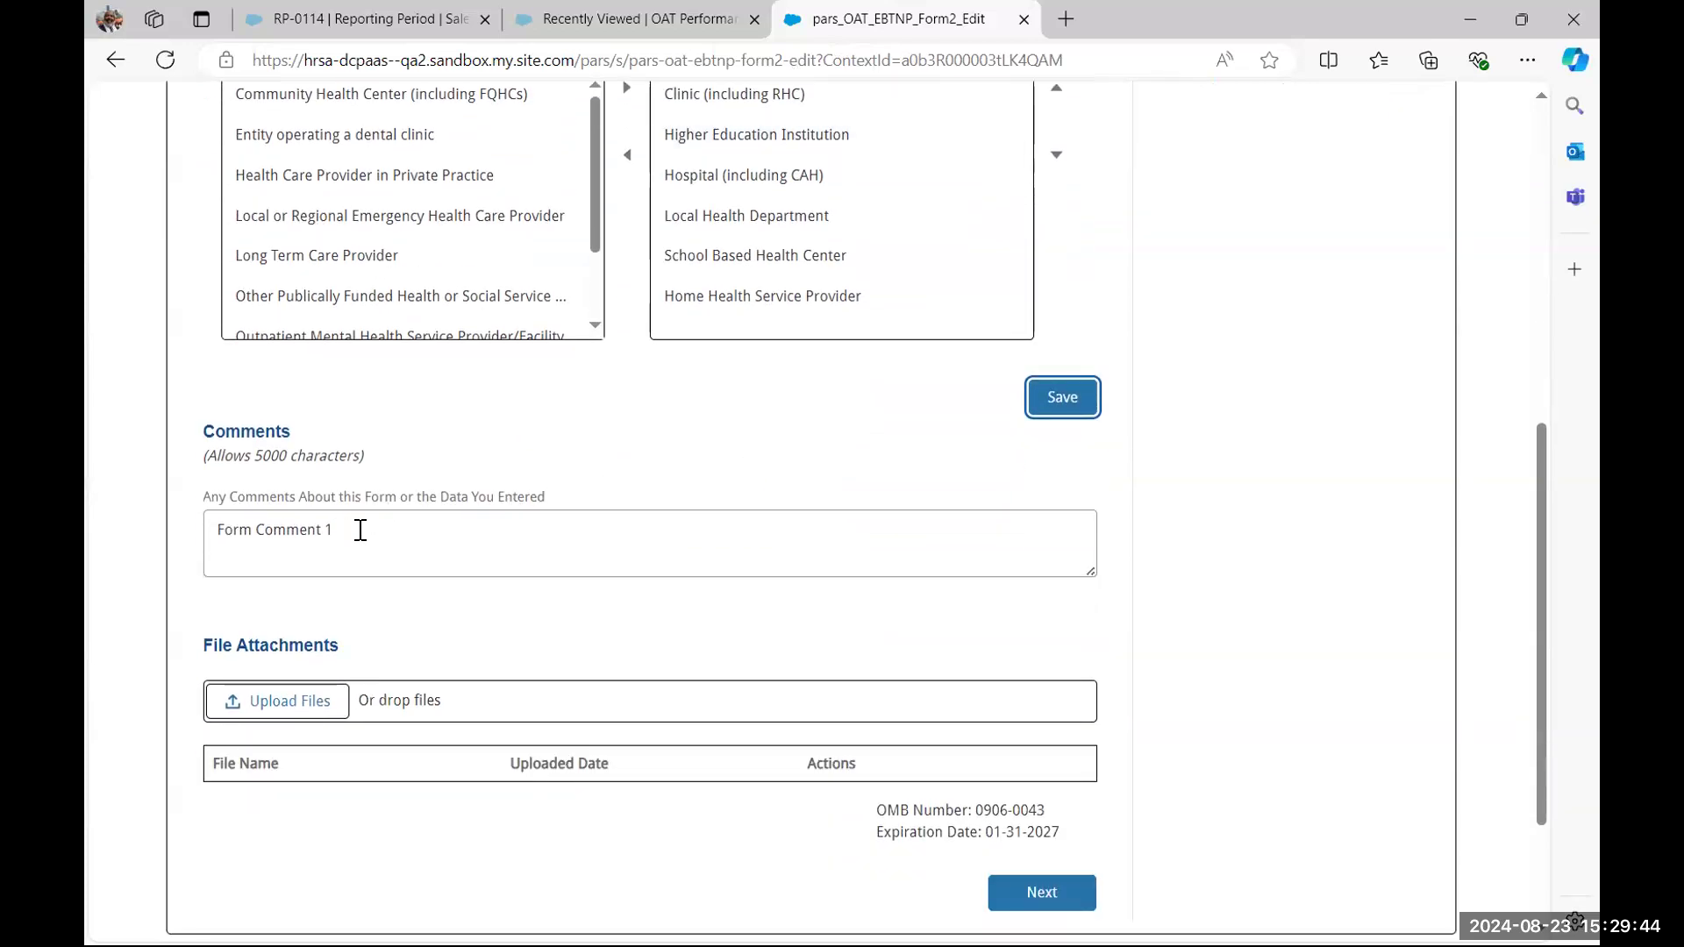
pyautogui.click(334, 529)
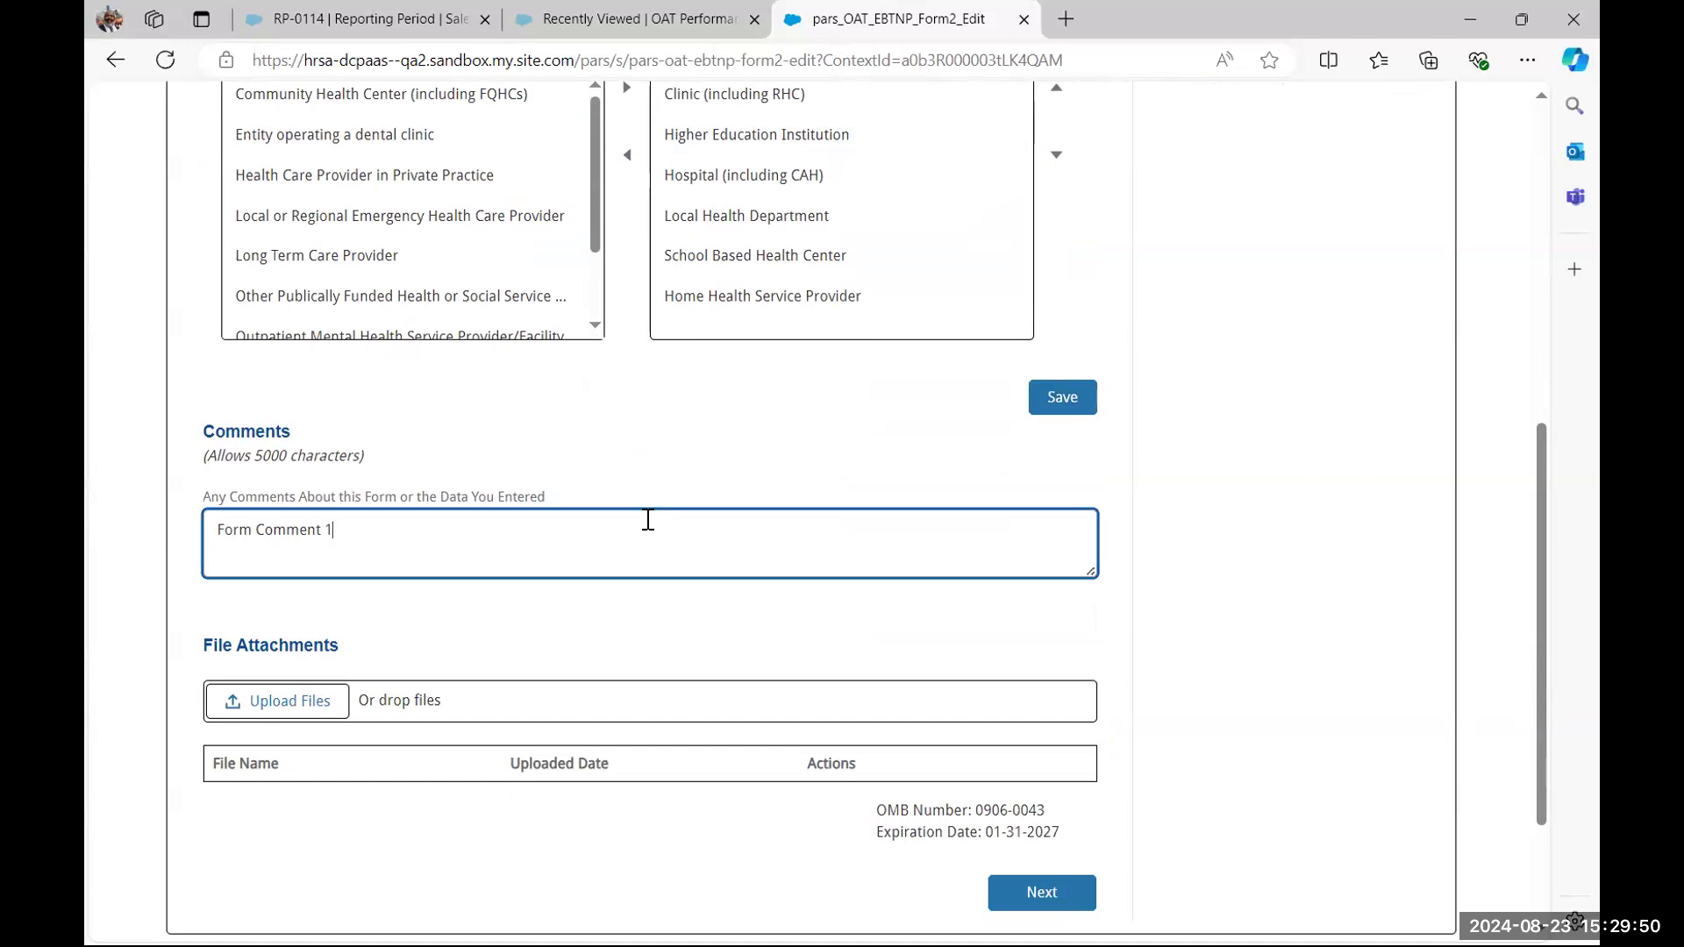
pyautogui.write('S')
pyautogui.press('BackSpace')
pyautogui.write('2 Step 1 Form')
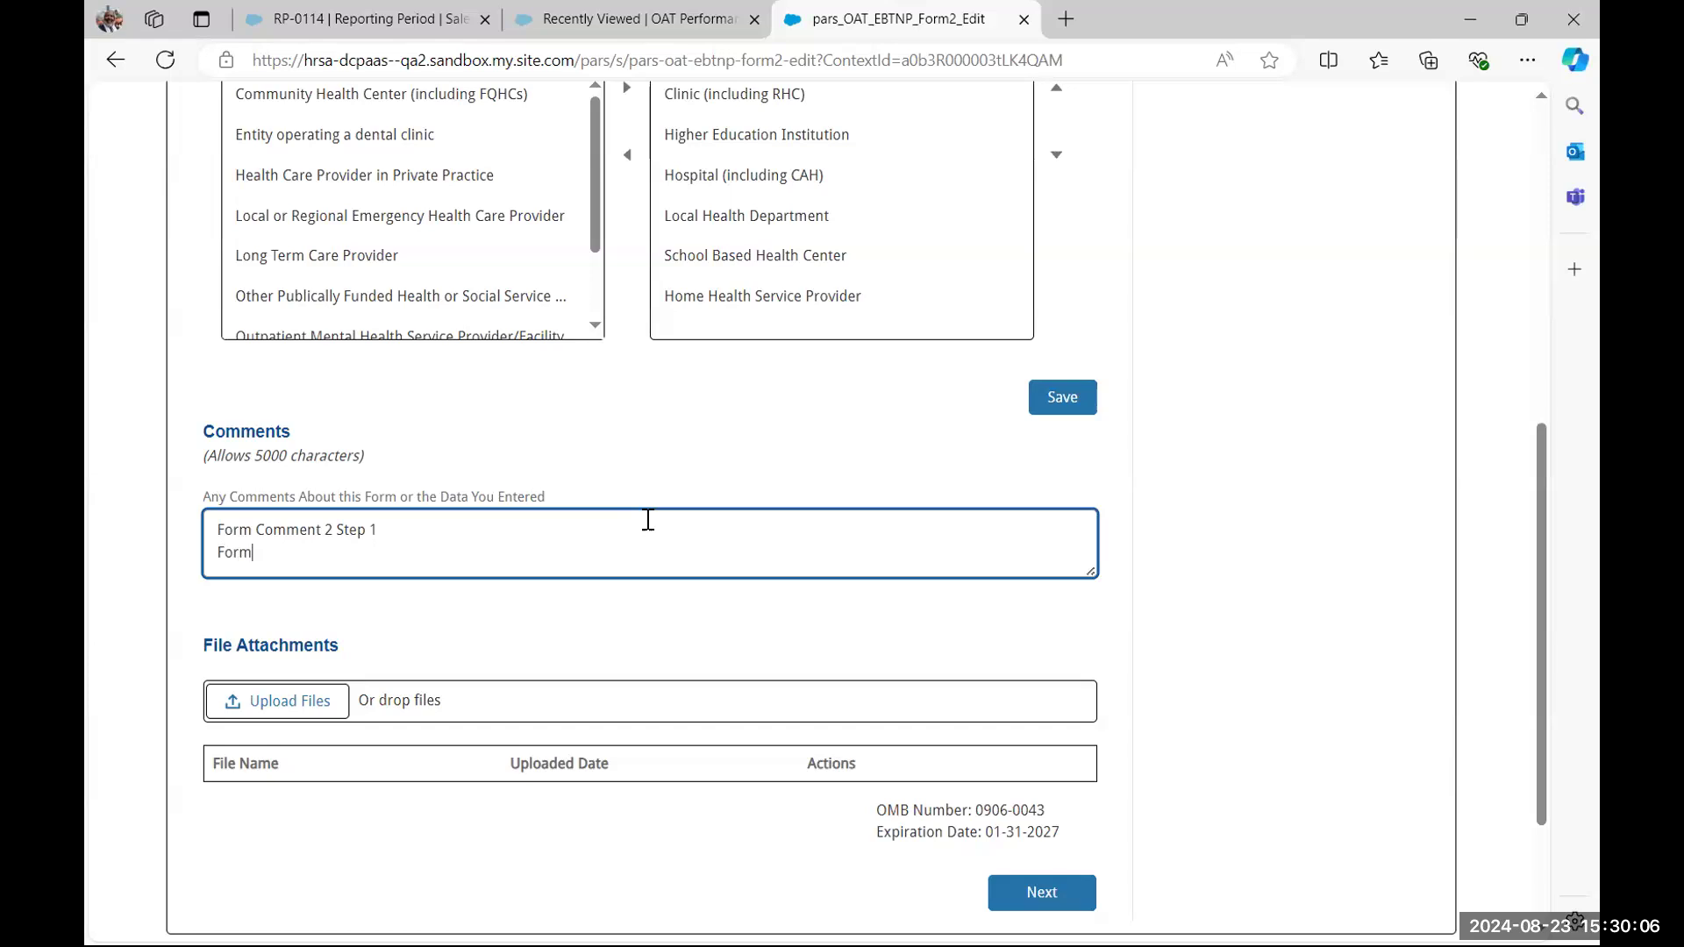
pyautogui.write(' 2 Comment Step1')
pyautogui.click(377, 658)
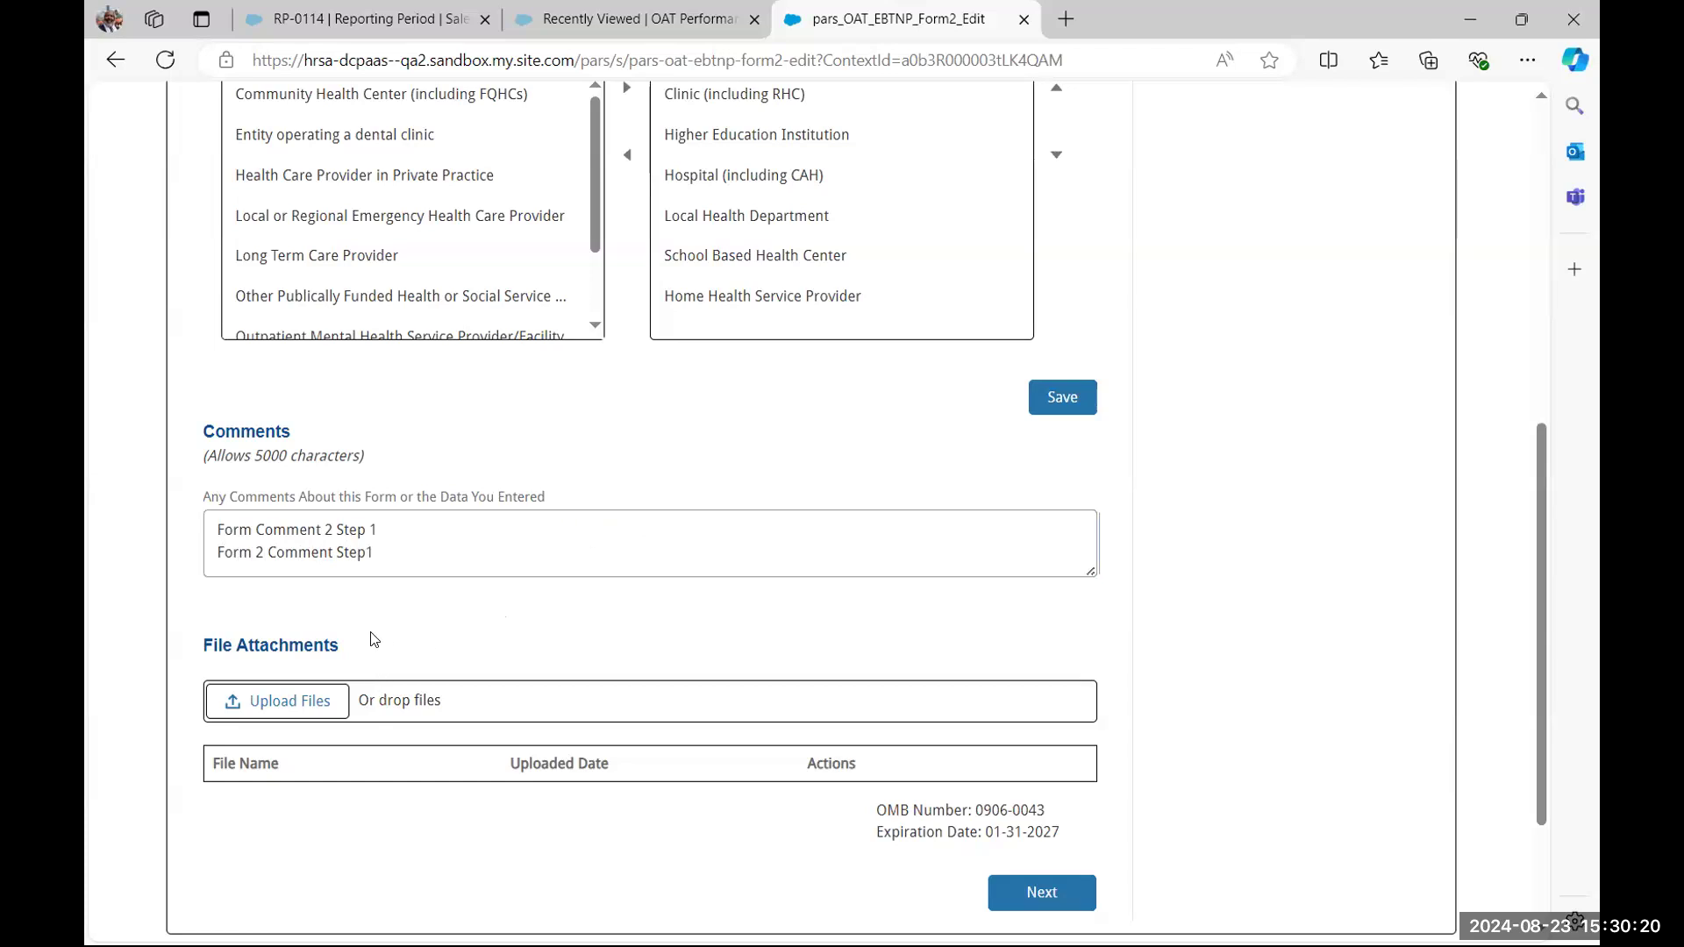
# Upload the files List Serve Participants and AETC Demo - BRS Script from the Demo Files folder as form attachments
pyautogui.click(270, 698)
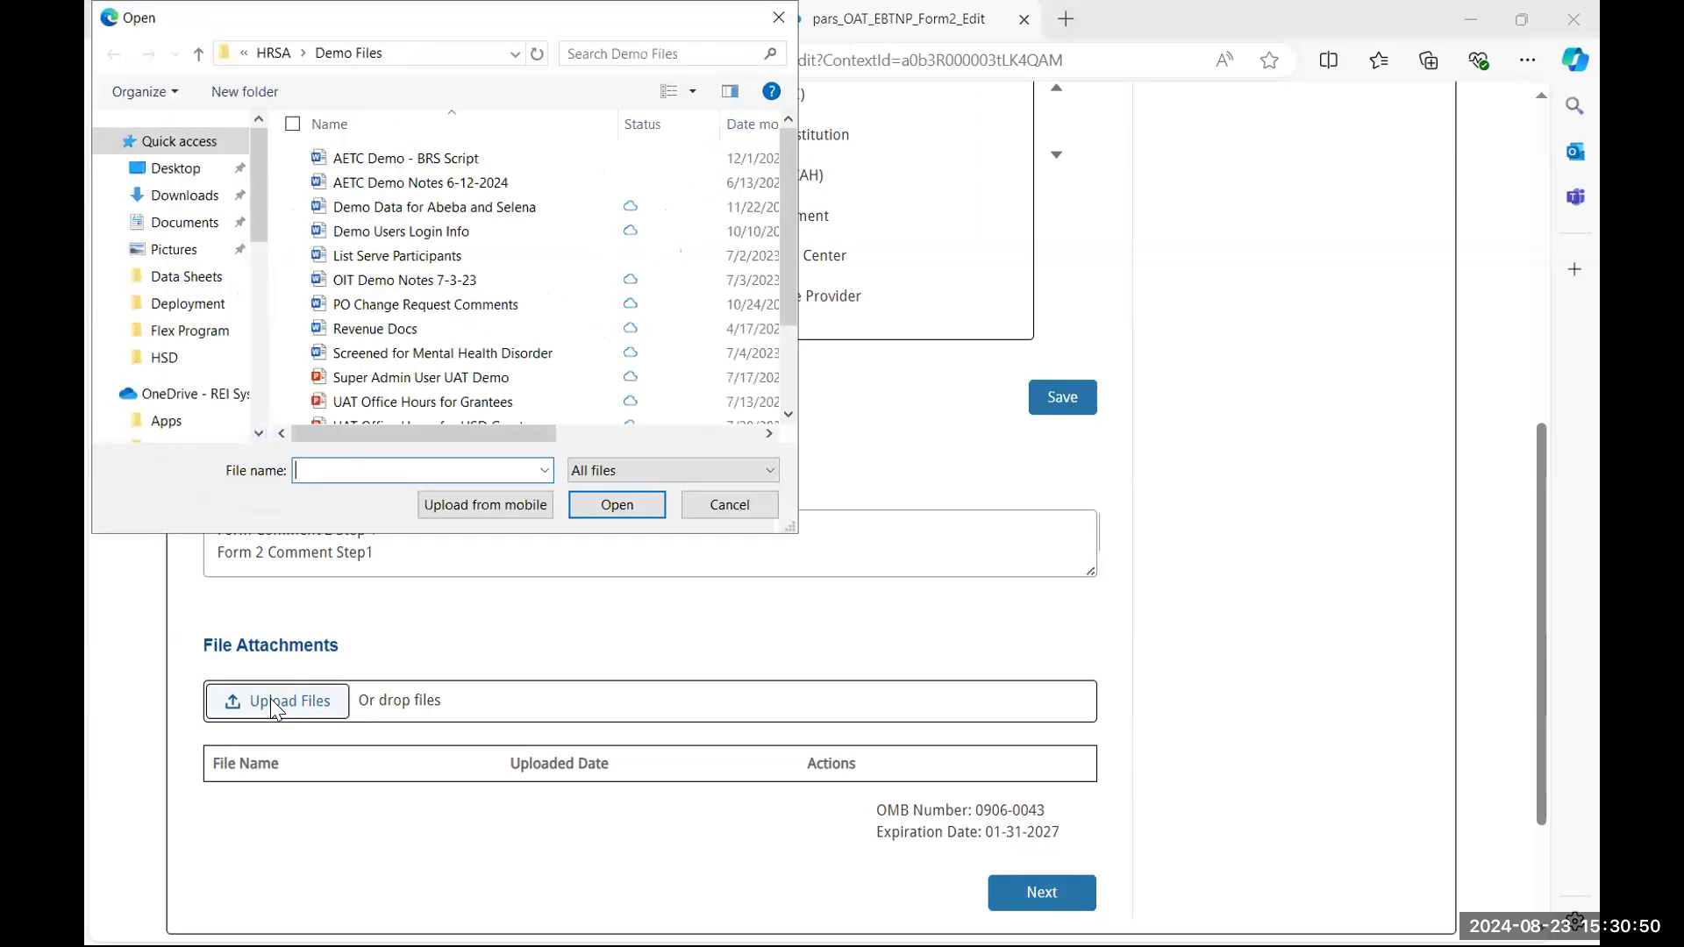
pyautogui.click(444, 257)
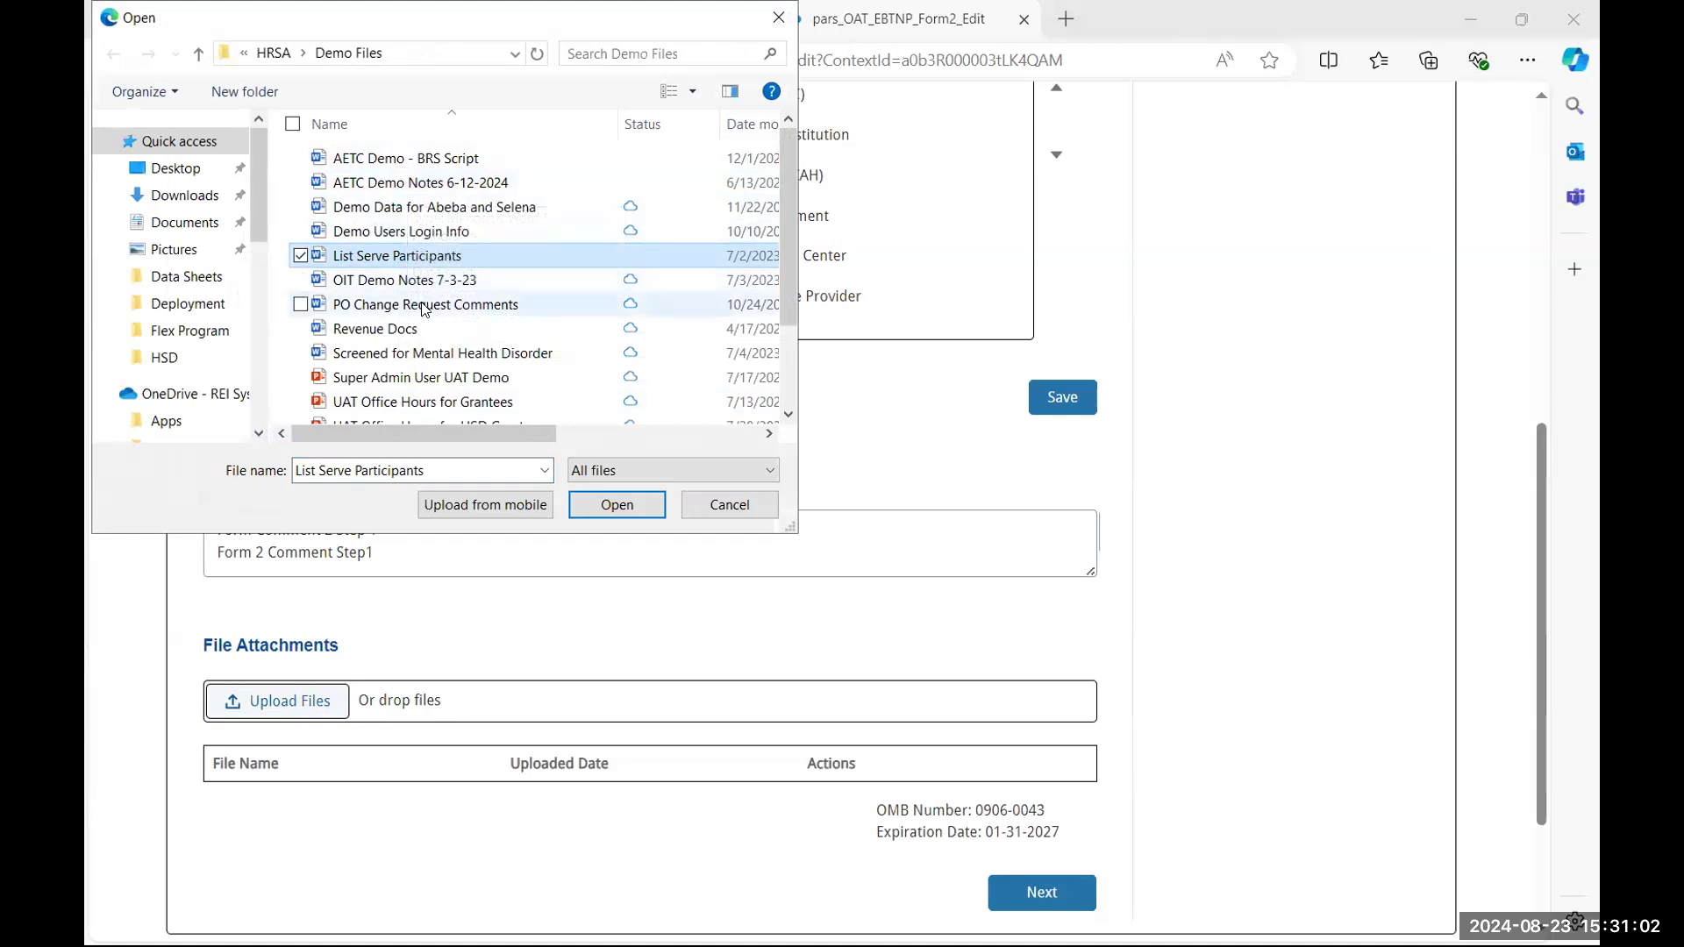
pyautogui.scroll(-2, 422, 307)
pyautogui.scroll(2, 422, 307)
pyautogui.keyDown('ctrl'); pyautogui.click(415, 169); pyautogui.keyUp('ctrl')
pyautogui.click(618, 505)
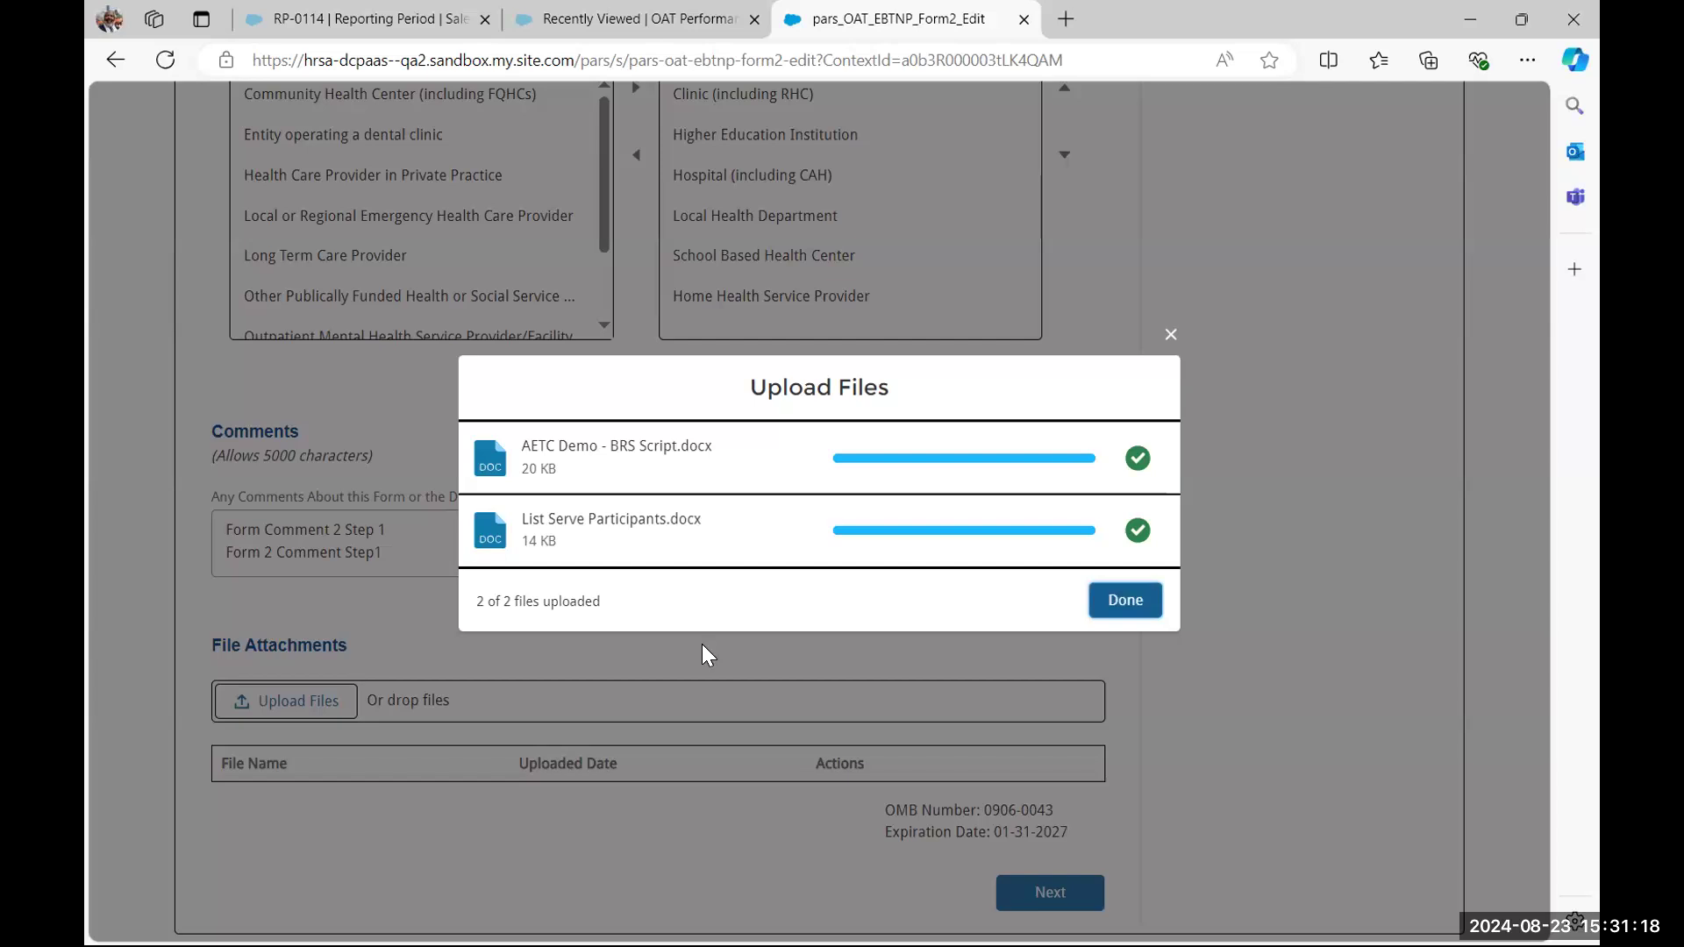
pyautogui.click(1125, 602)
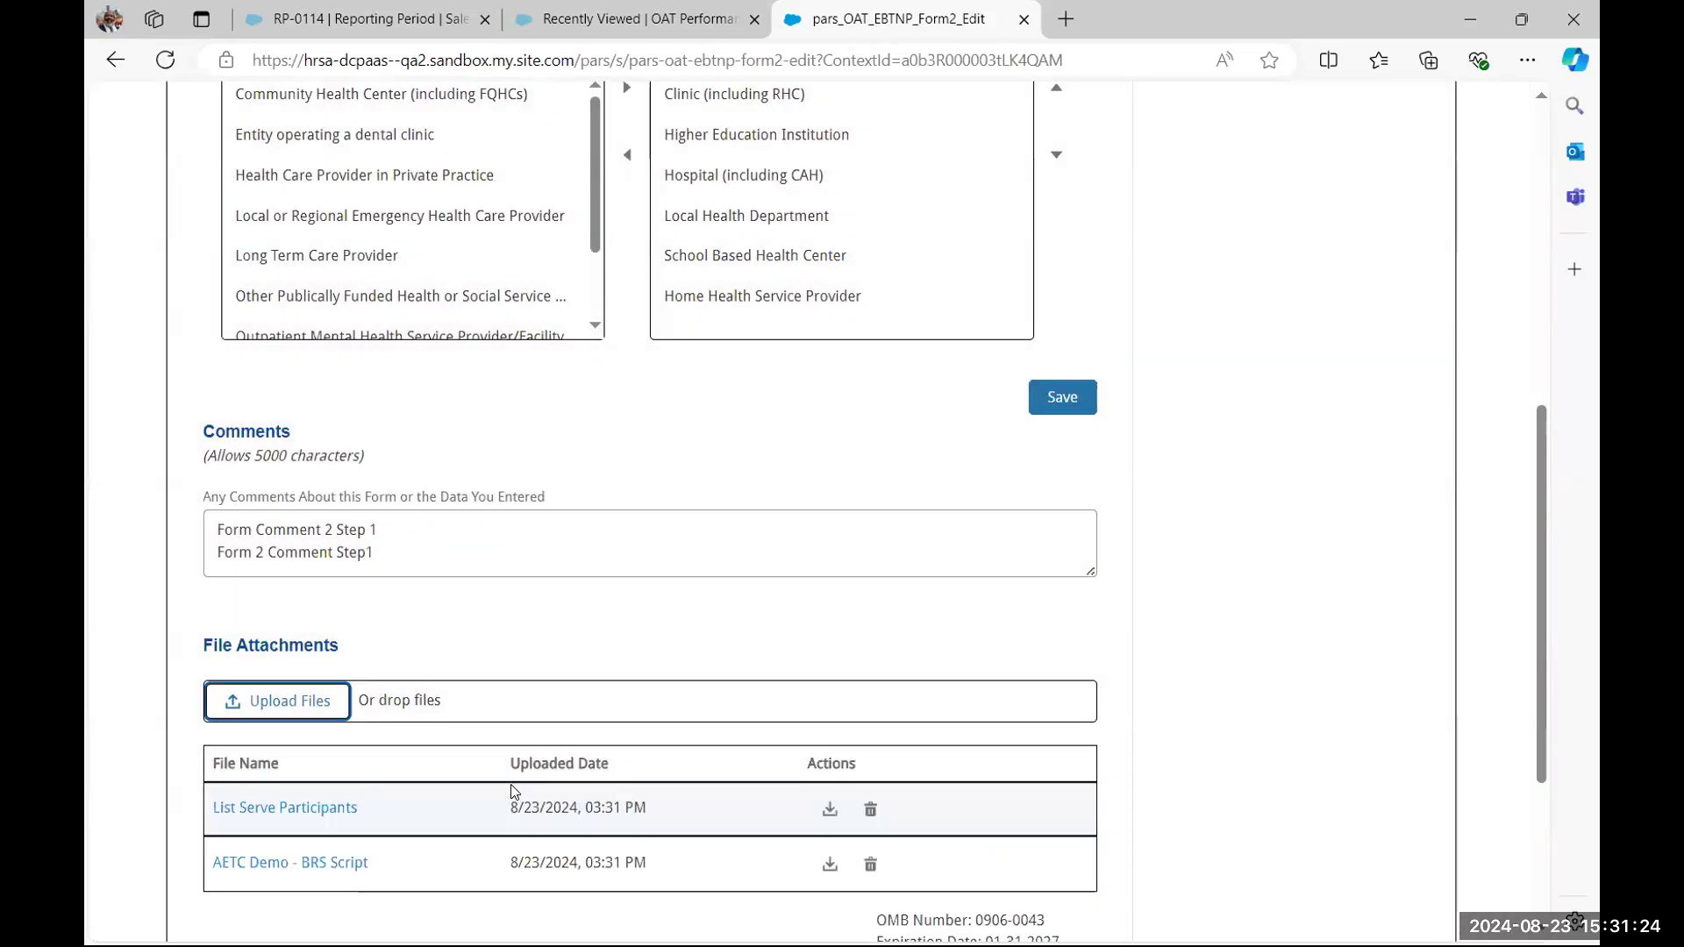
# Check the selected settings, comments and attachments, and advance to the Select Specialties step of Form 2
pyautogui.scroll(-3, 487, 696)
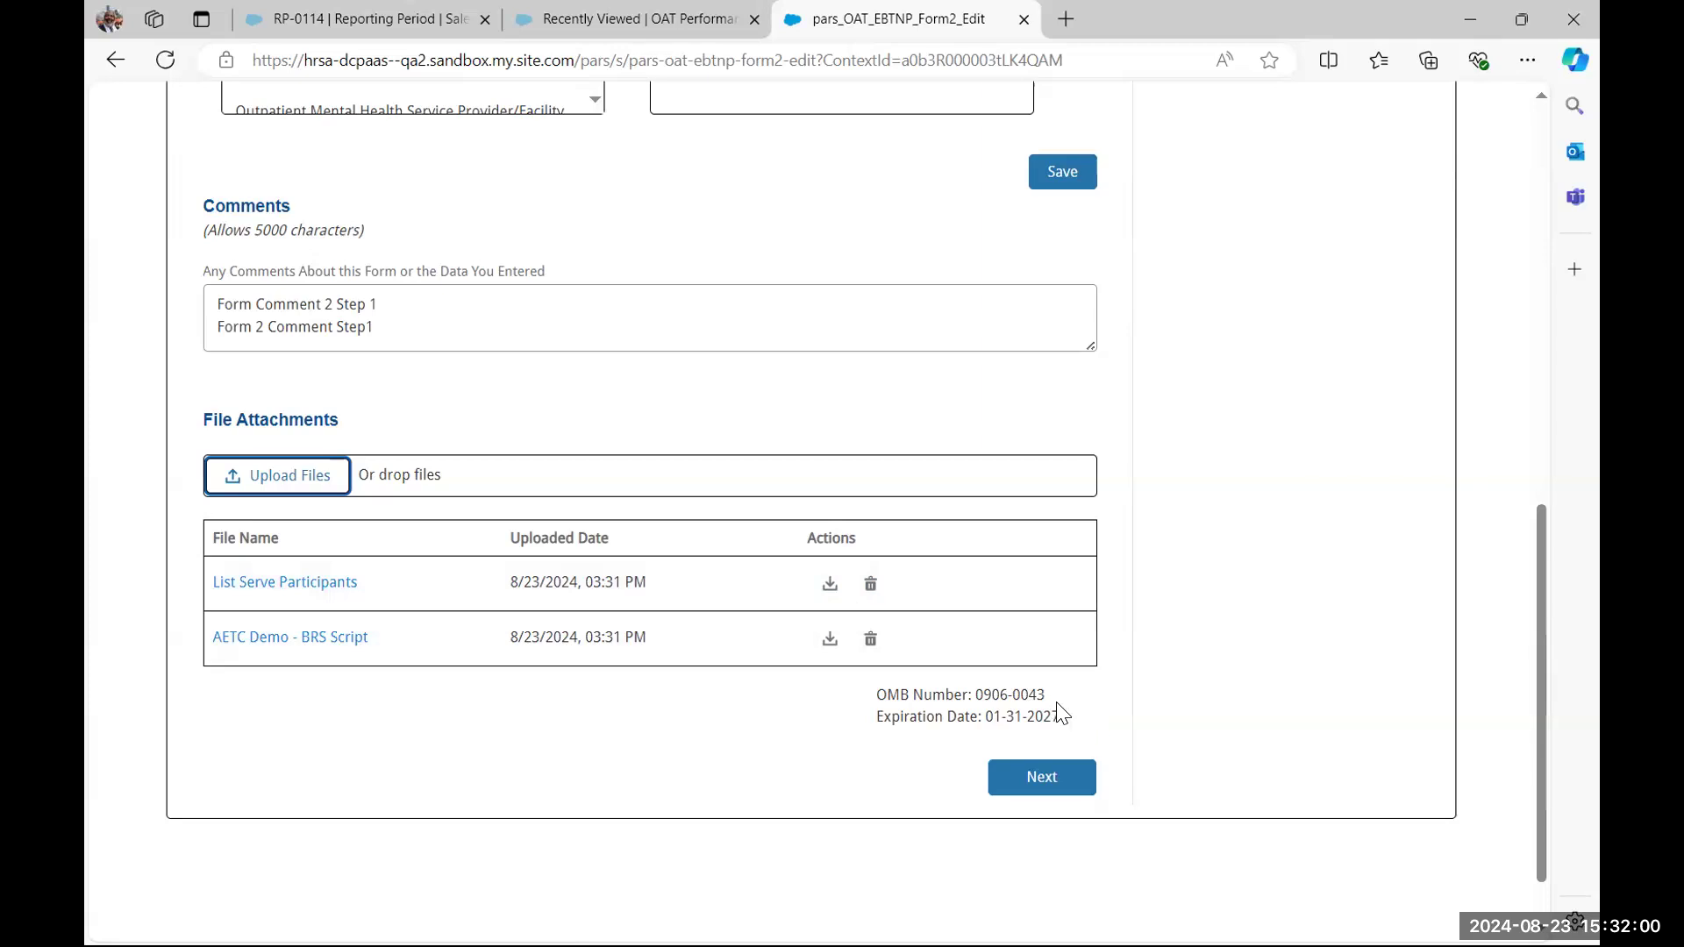
pyautogui.scroll(2, 1061, 712)
pyautogui.scroll(4, 947, 628)
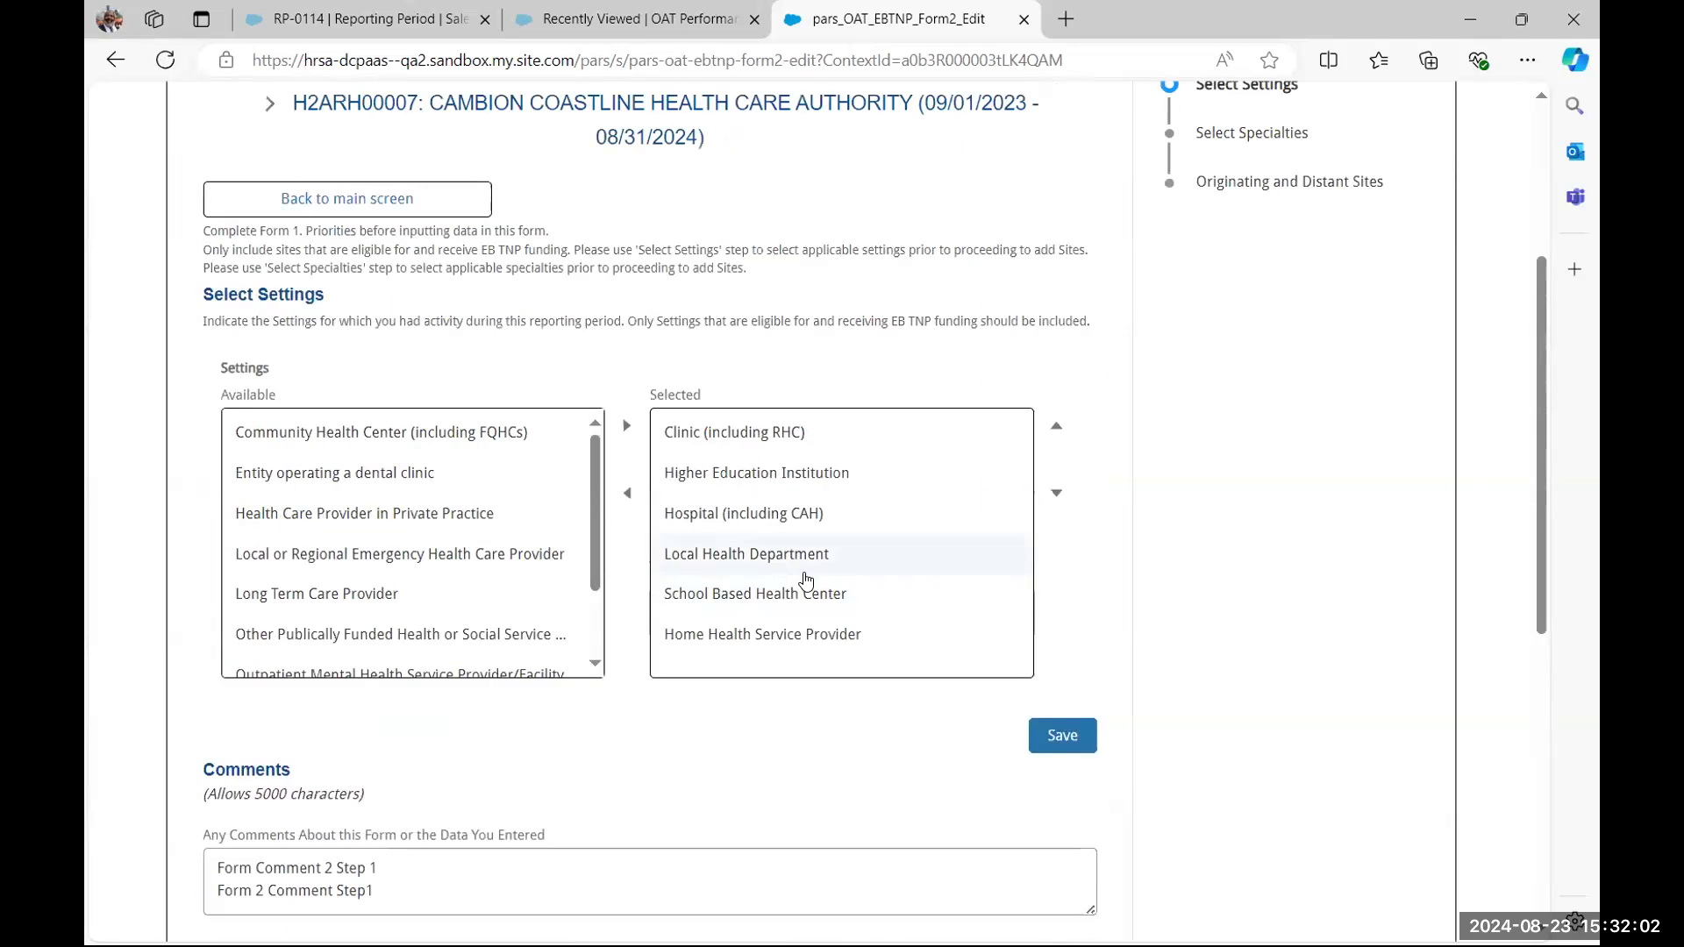
pyautogui.scroll(-4, 772, 588)
pyautogui.scroll(-3, 670, 587)
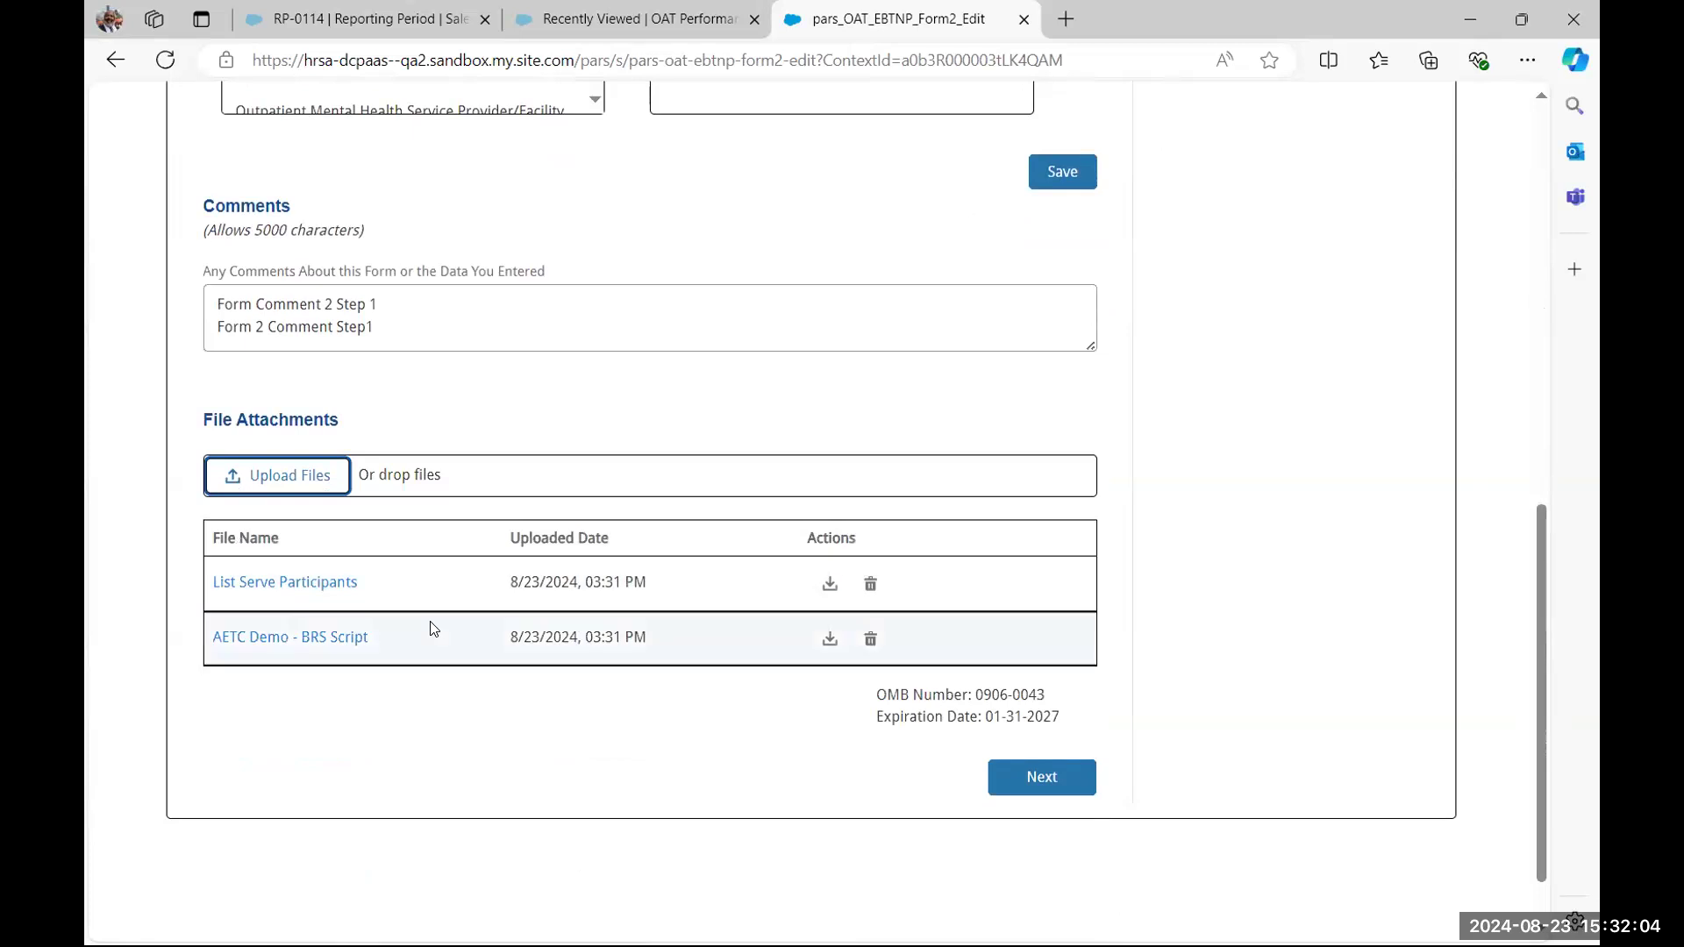
pyautogui.click(1035, 778)
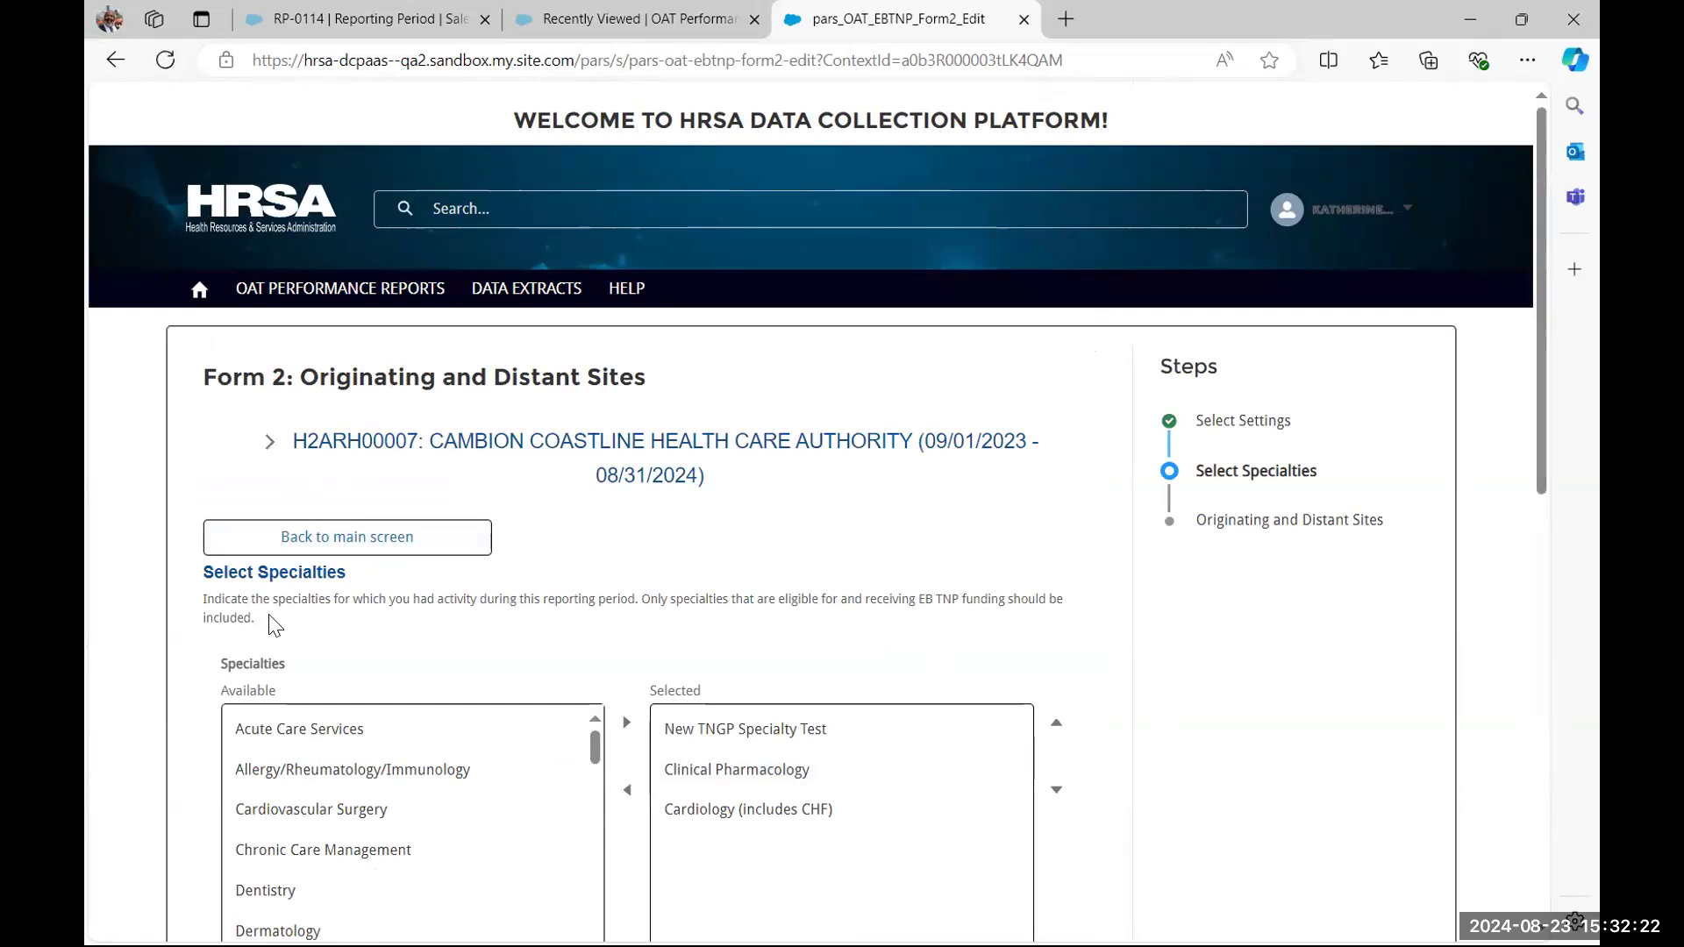
# Review the Select Specialties instructions and add Cardiovascular Surgery to the selected specialties
pyautogui.moveTo(268, 616); pyautogui.dragTo(230, 589)
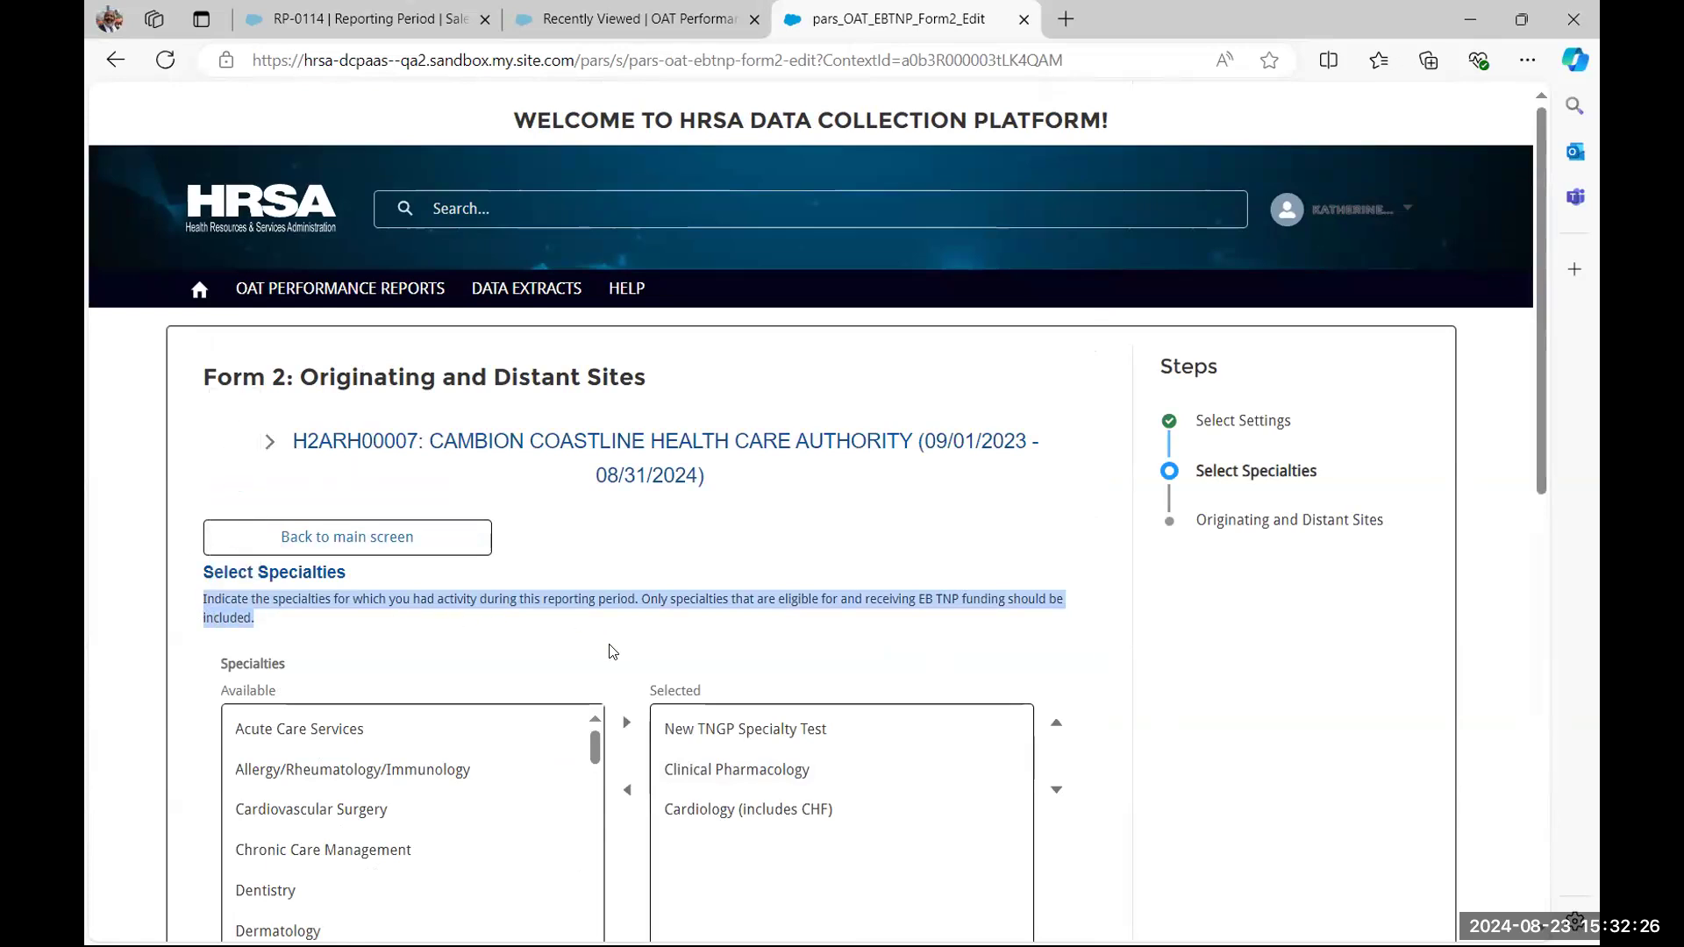
pyautogui.scroll(-3, 611, 652)
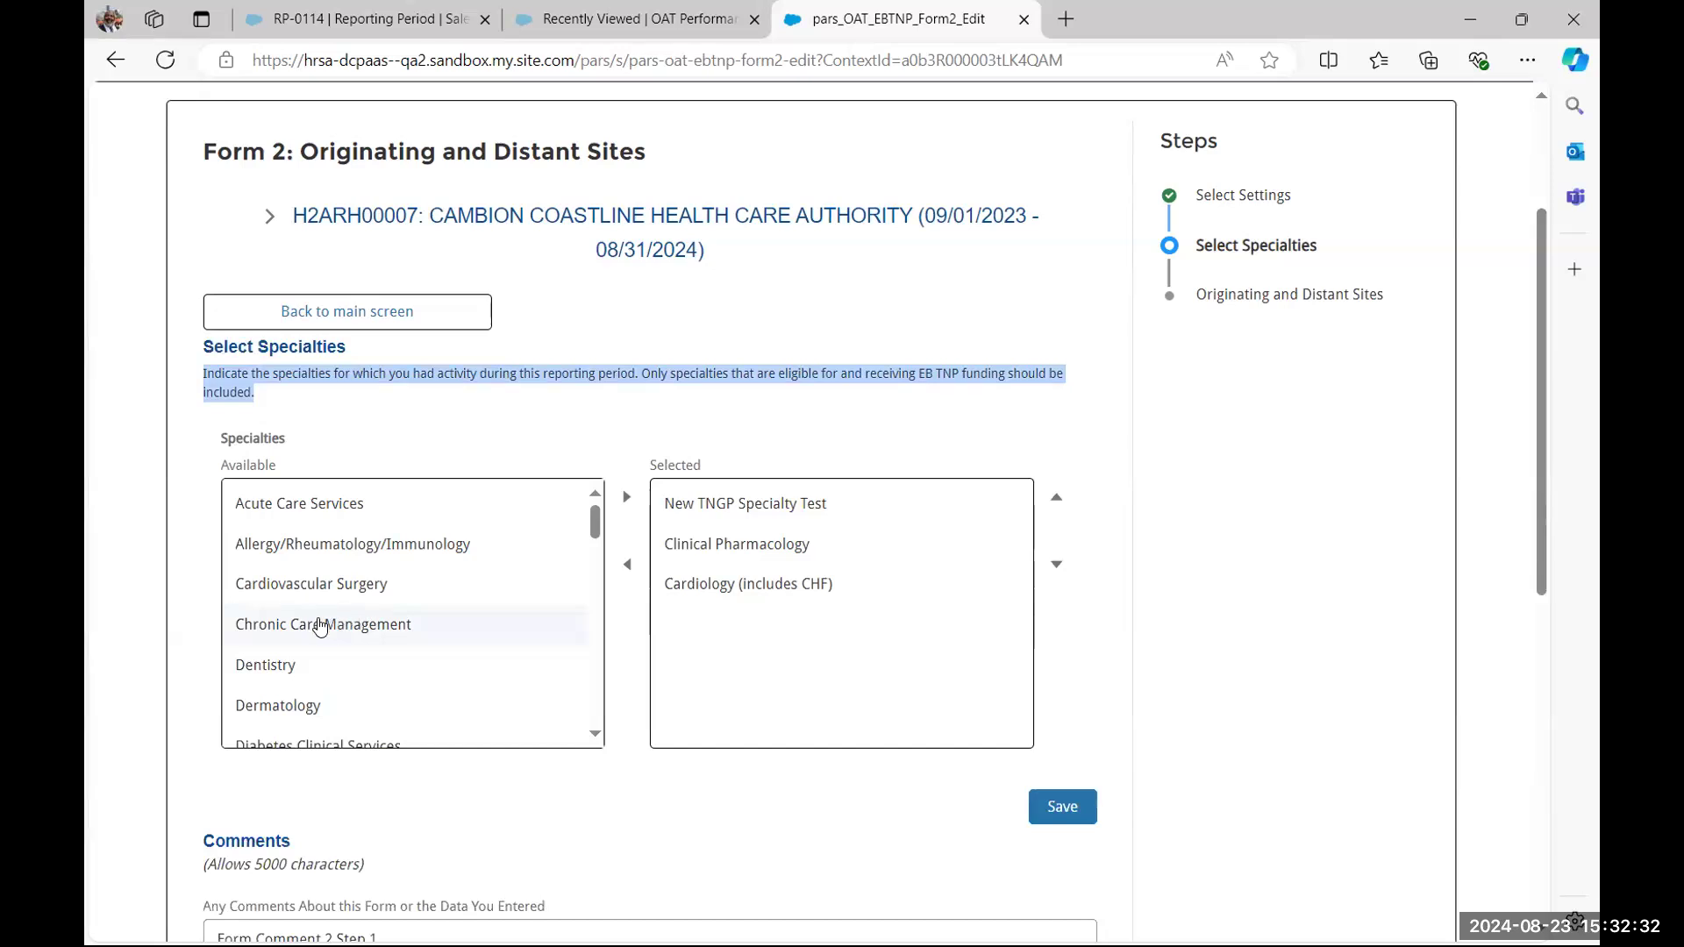
pyautogui.click(306, 592)
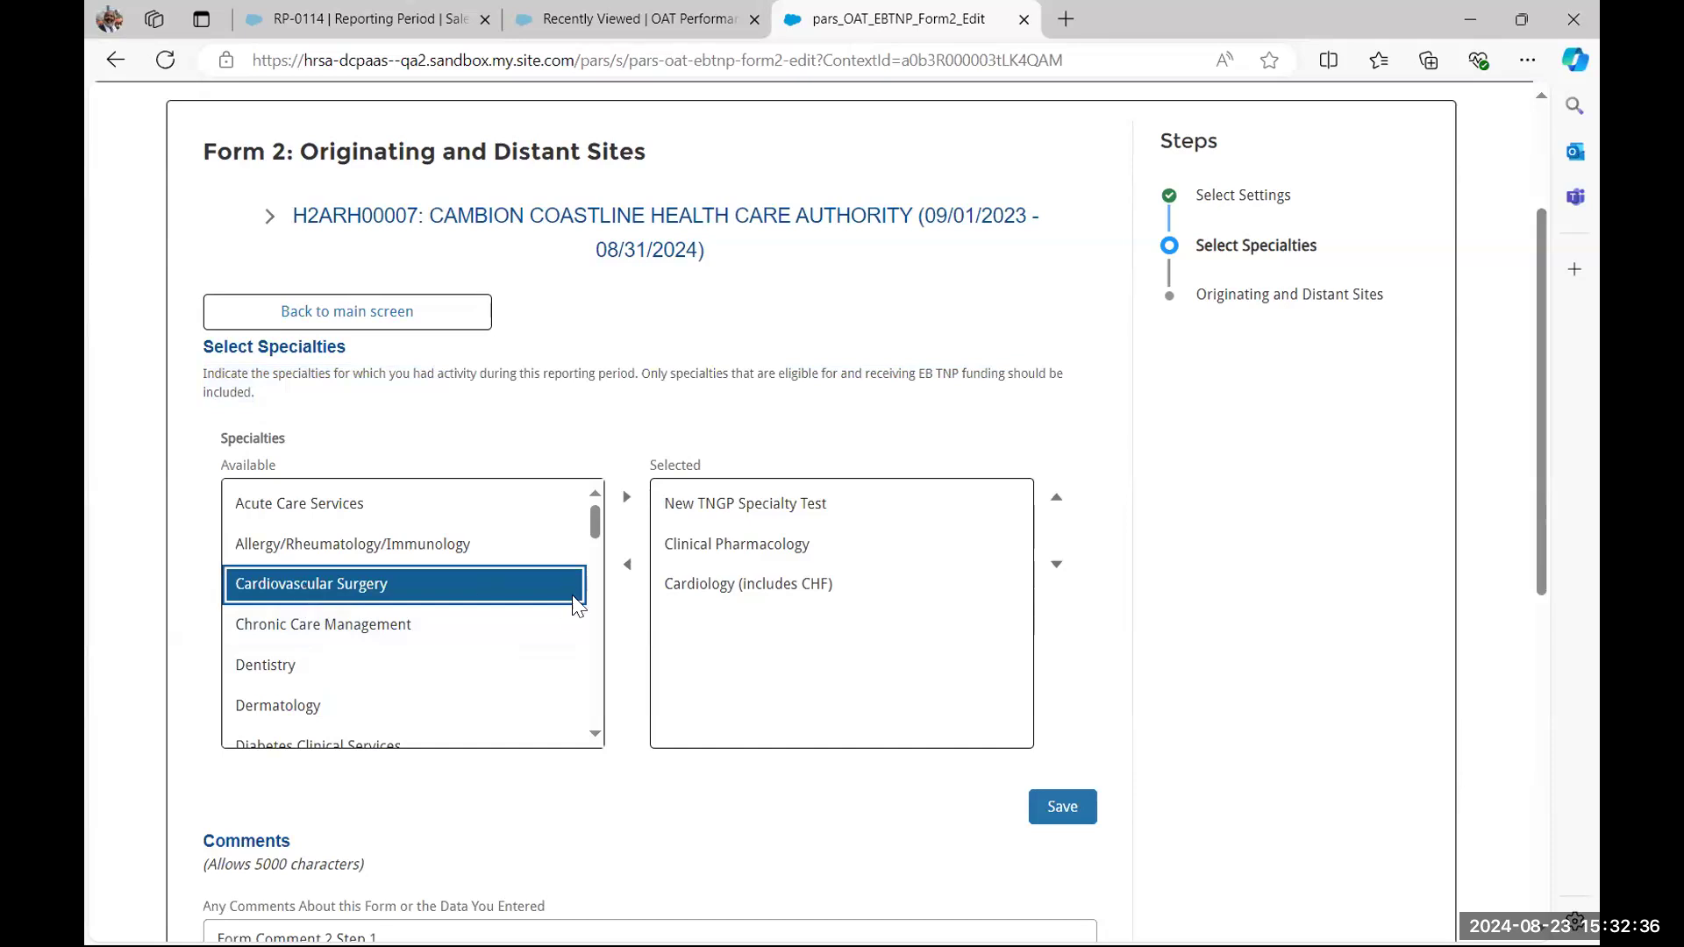
pyautogui.click(628, 499)
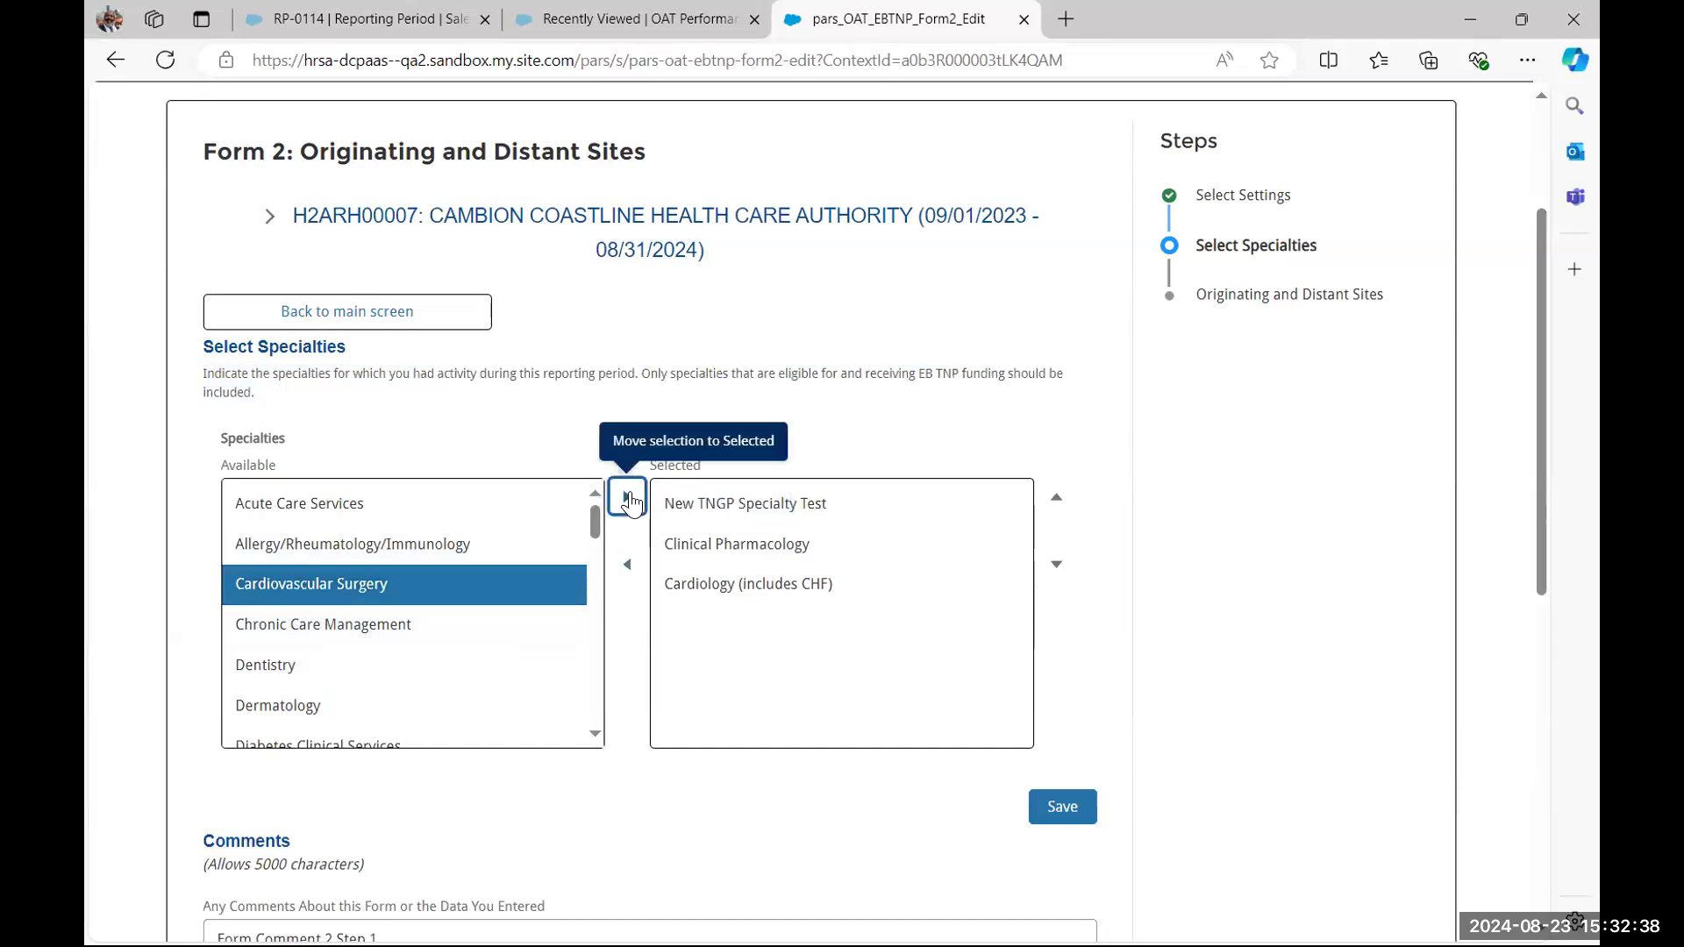
# Save the selected specialties and check the form comment and file attachments on the Select Specialties step
pyautogui.click(1068, 815)
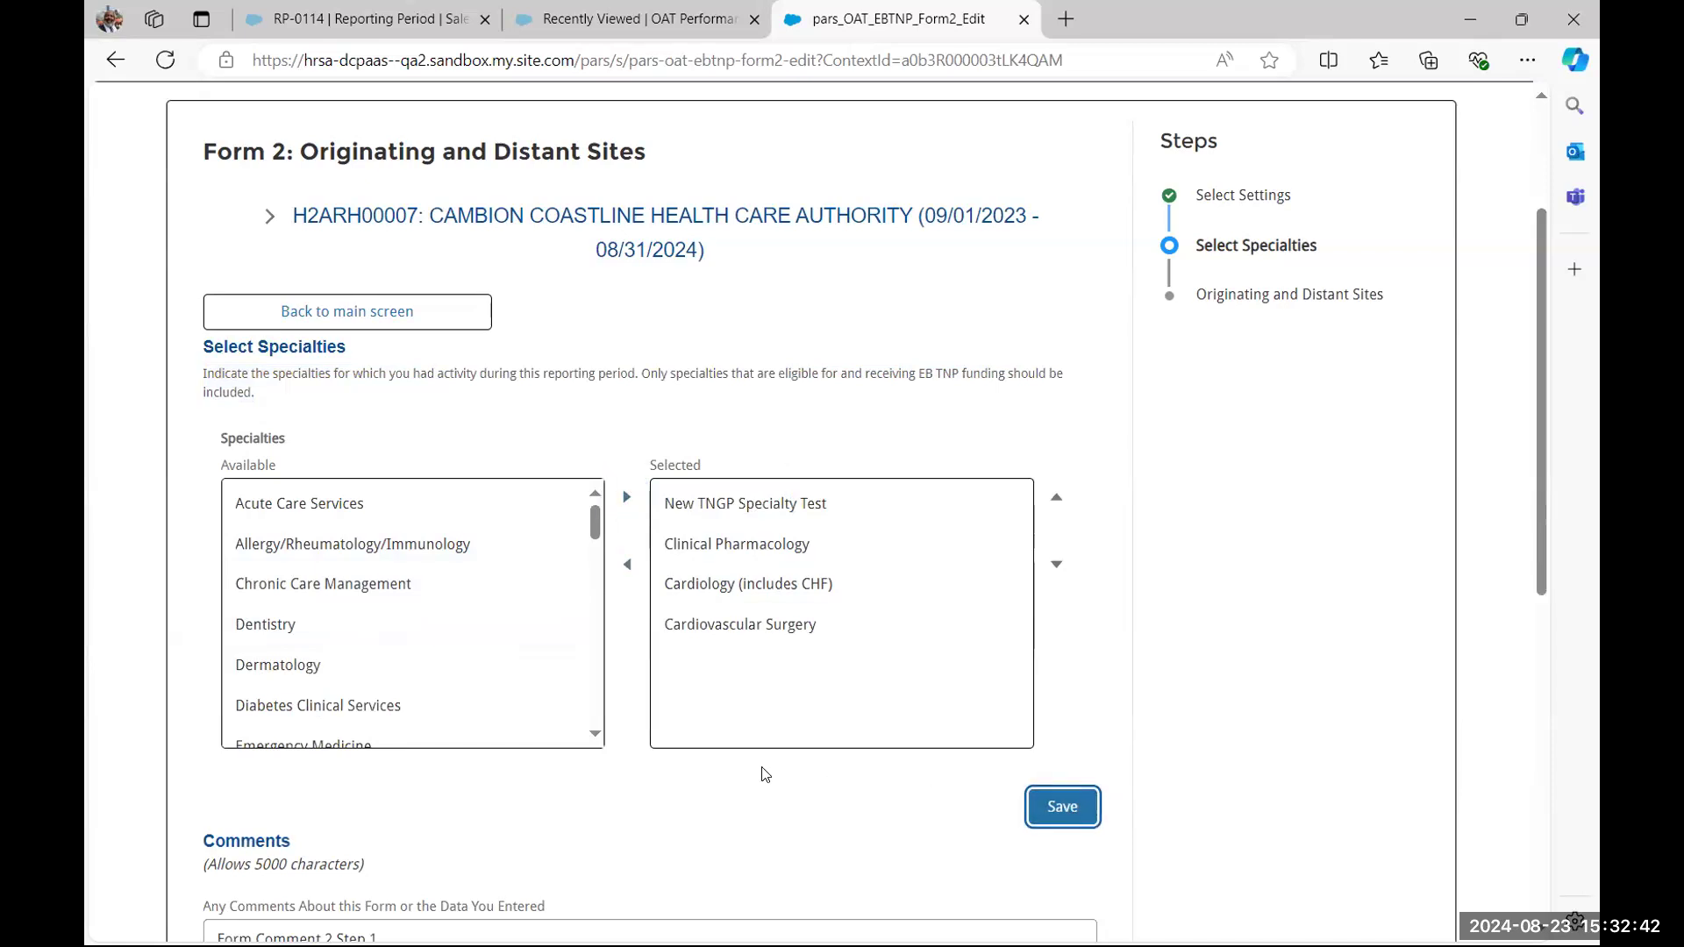
pyautogui.scroll(-4, 671, 820)
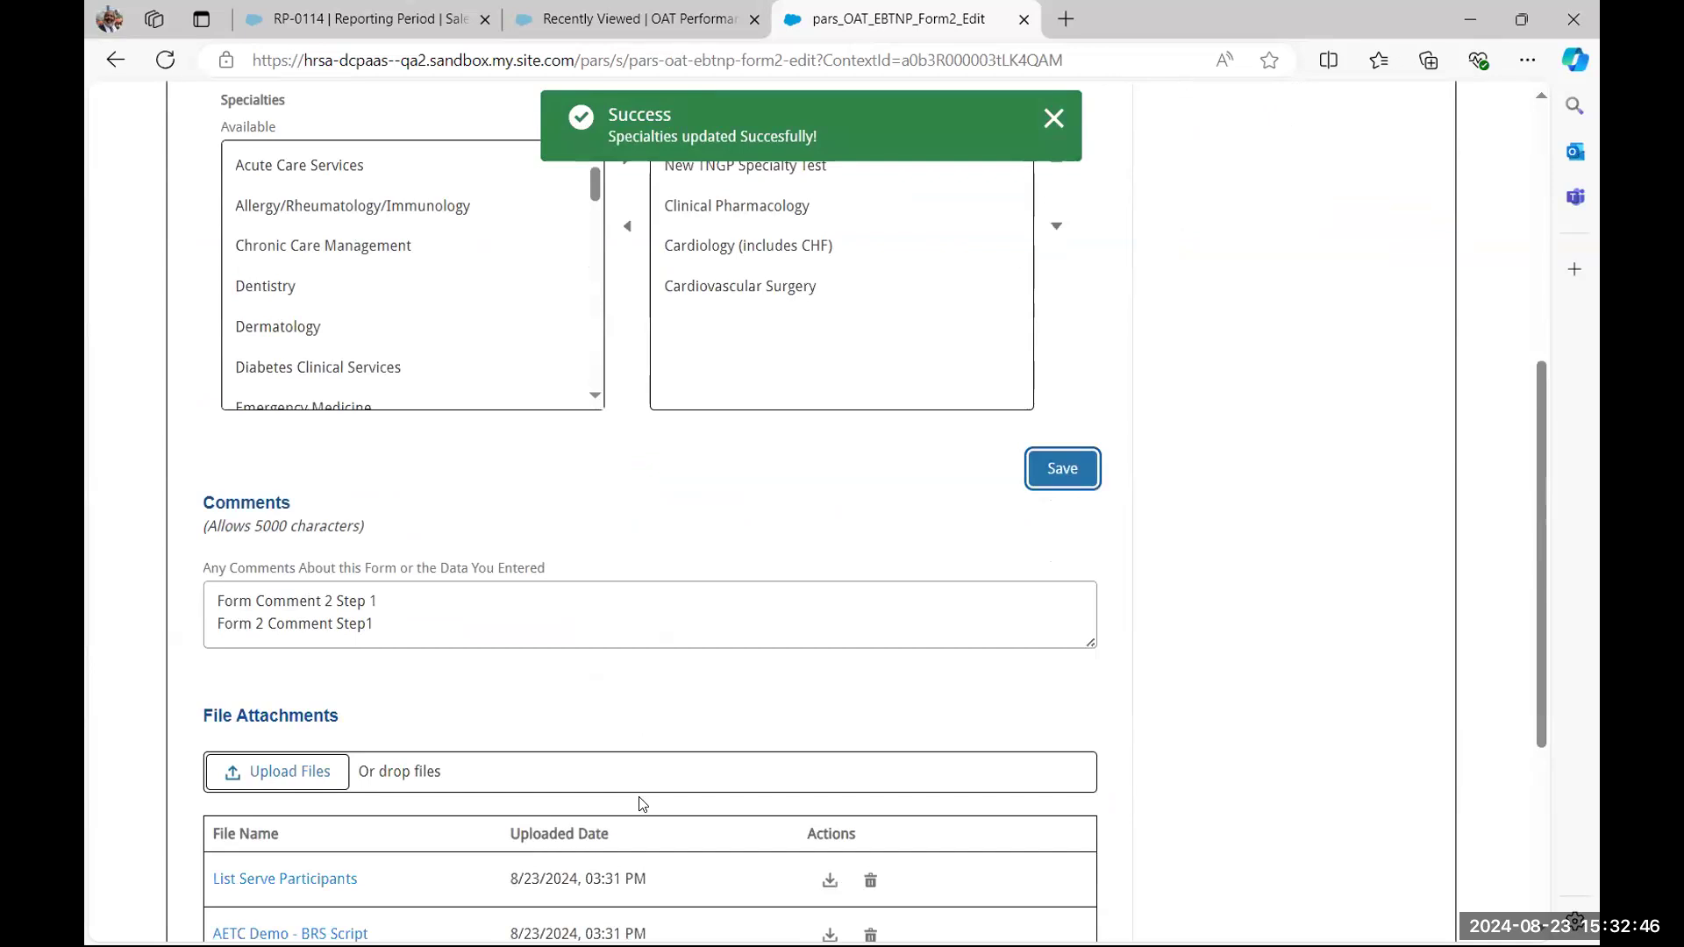
pyautogui.scroll(-3, 643, 805)
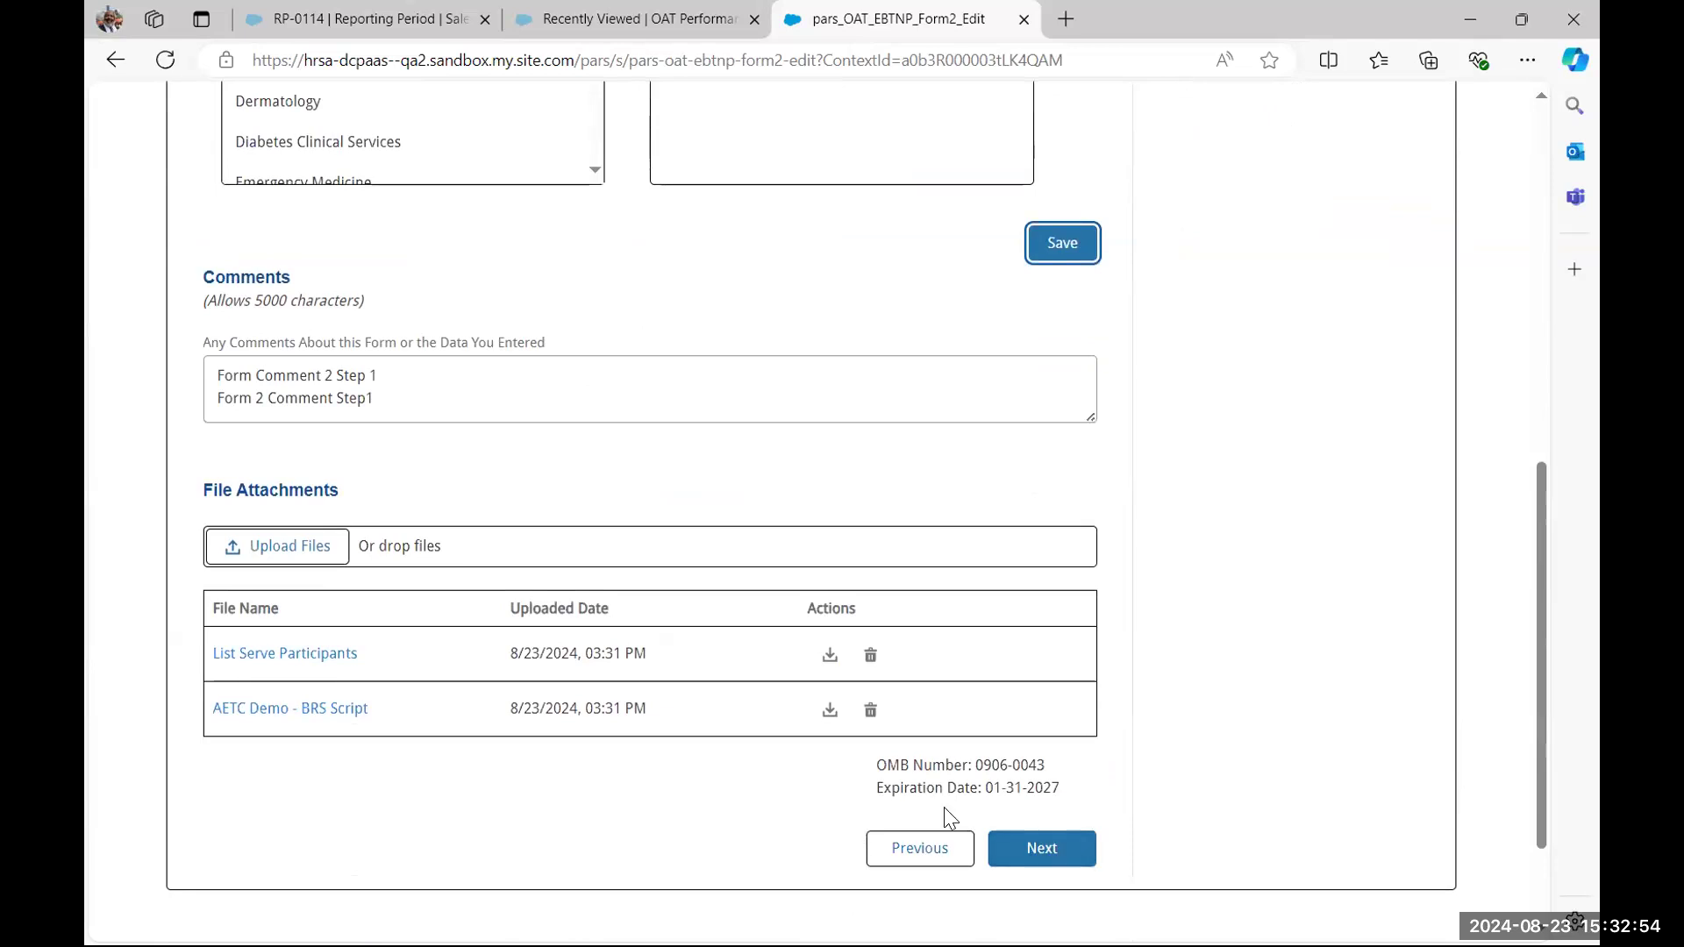
pyautogui.scroll(4, 861, 255)
pyautogui.scroll(1, 861, 255)
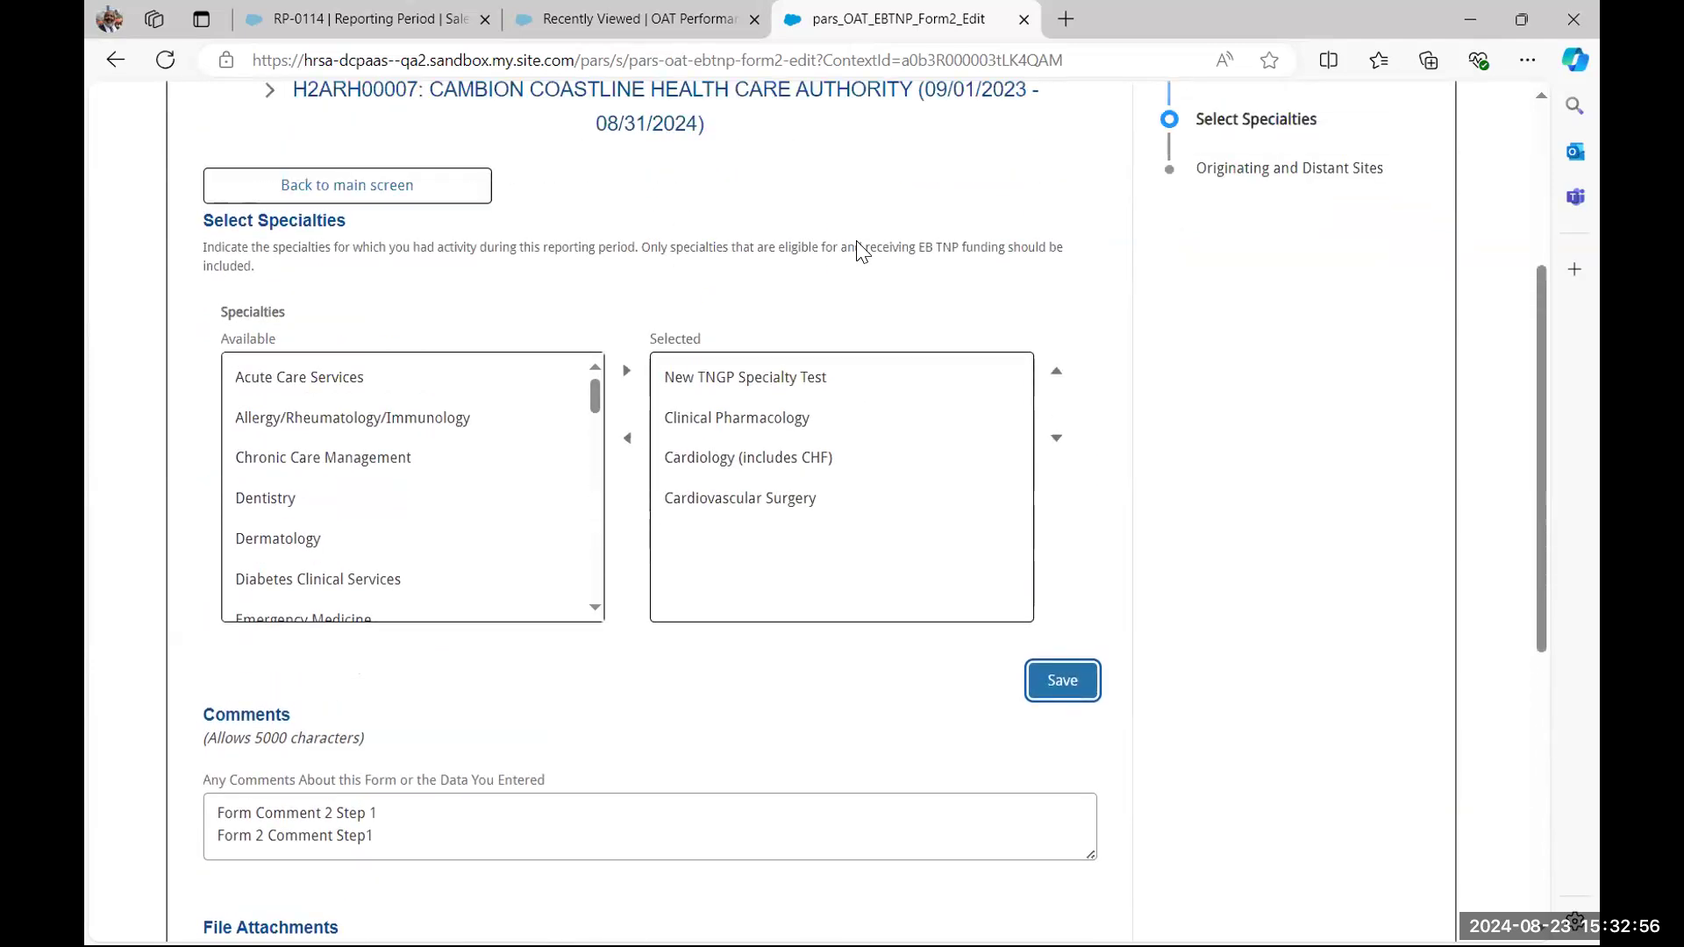
# Check the form statuses on the report's main screen, and reopen Form 2 for editing at the Select Specialties step
pyautogui.click(390, 203)
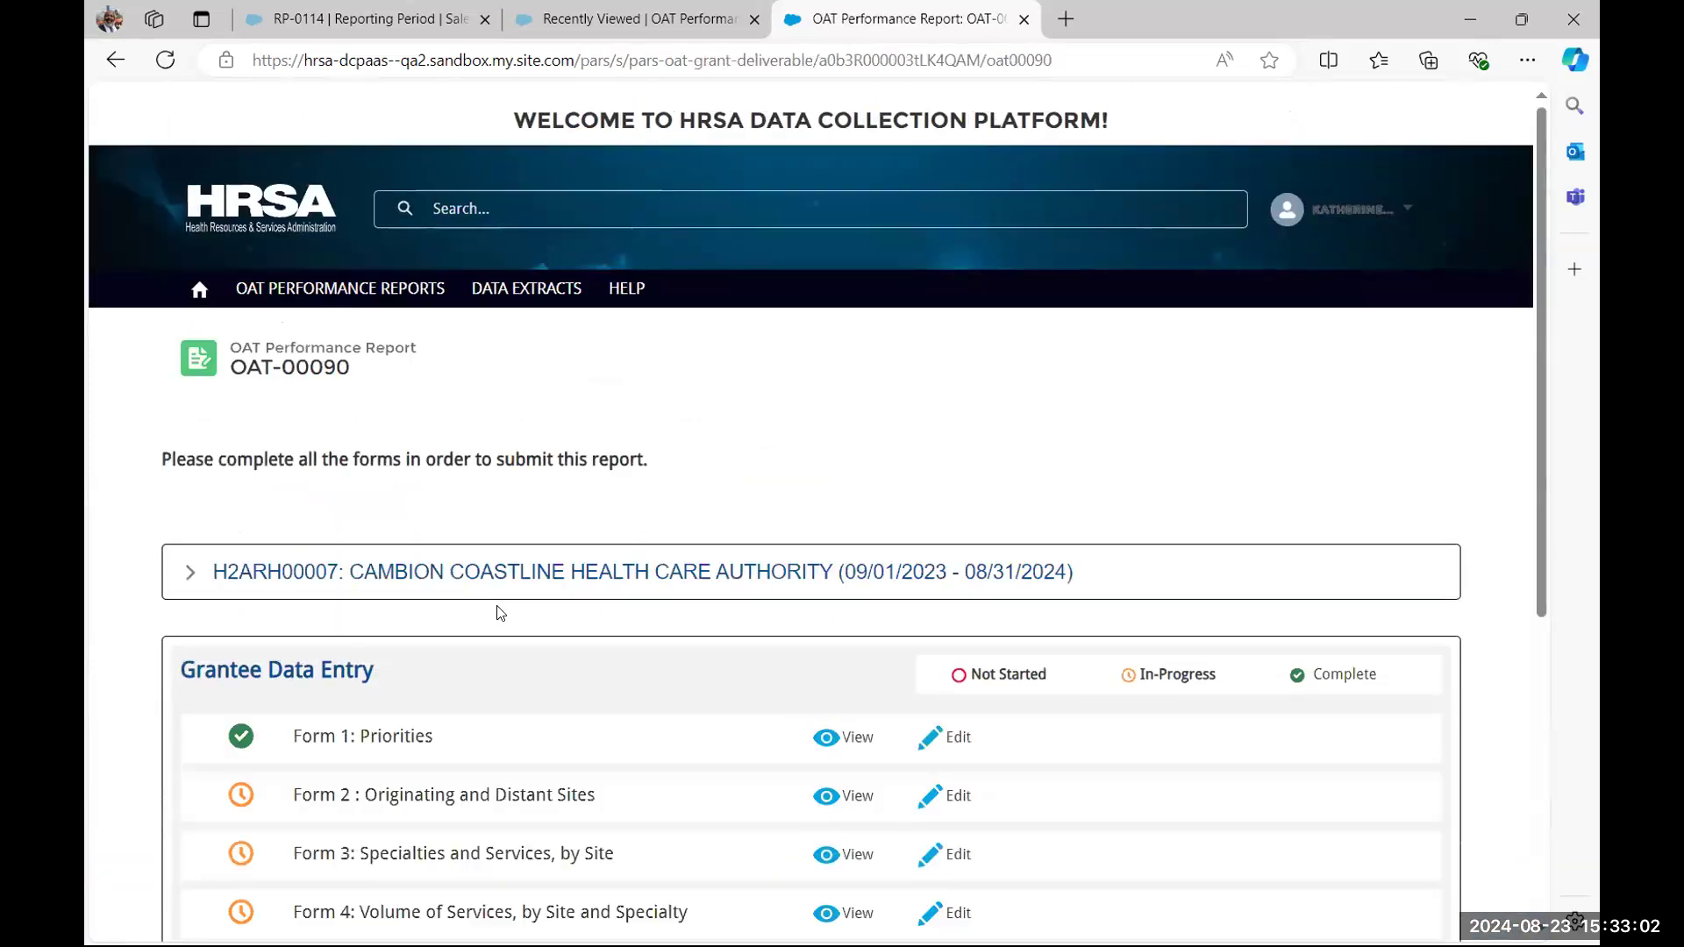
pyautogui.scroll(-4, 500, 612)
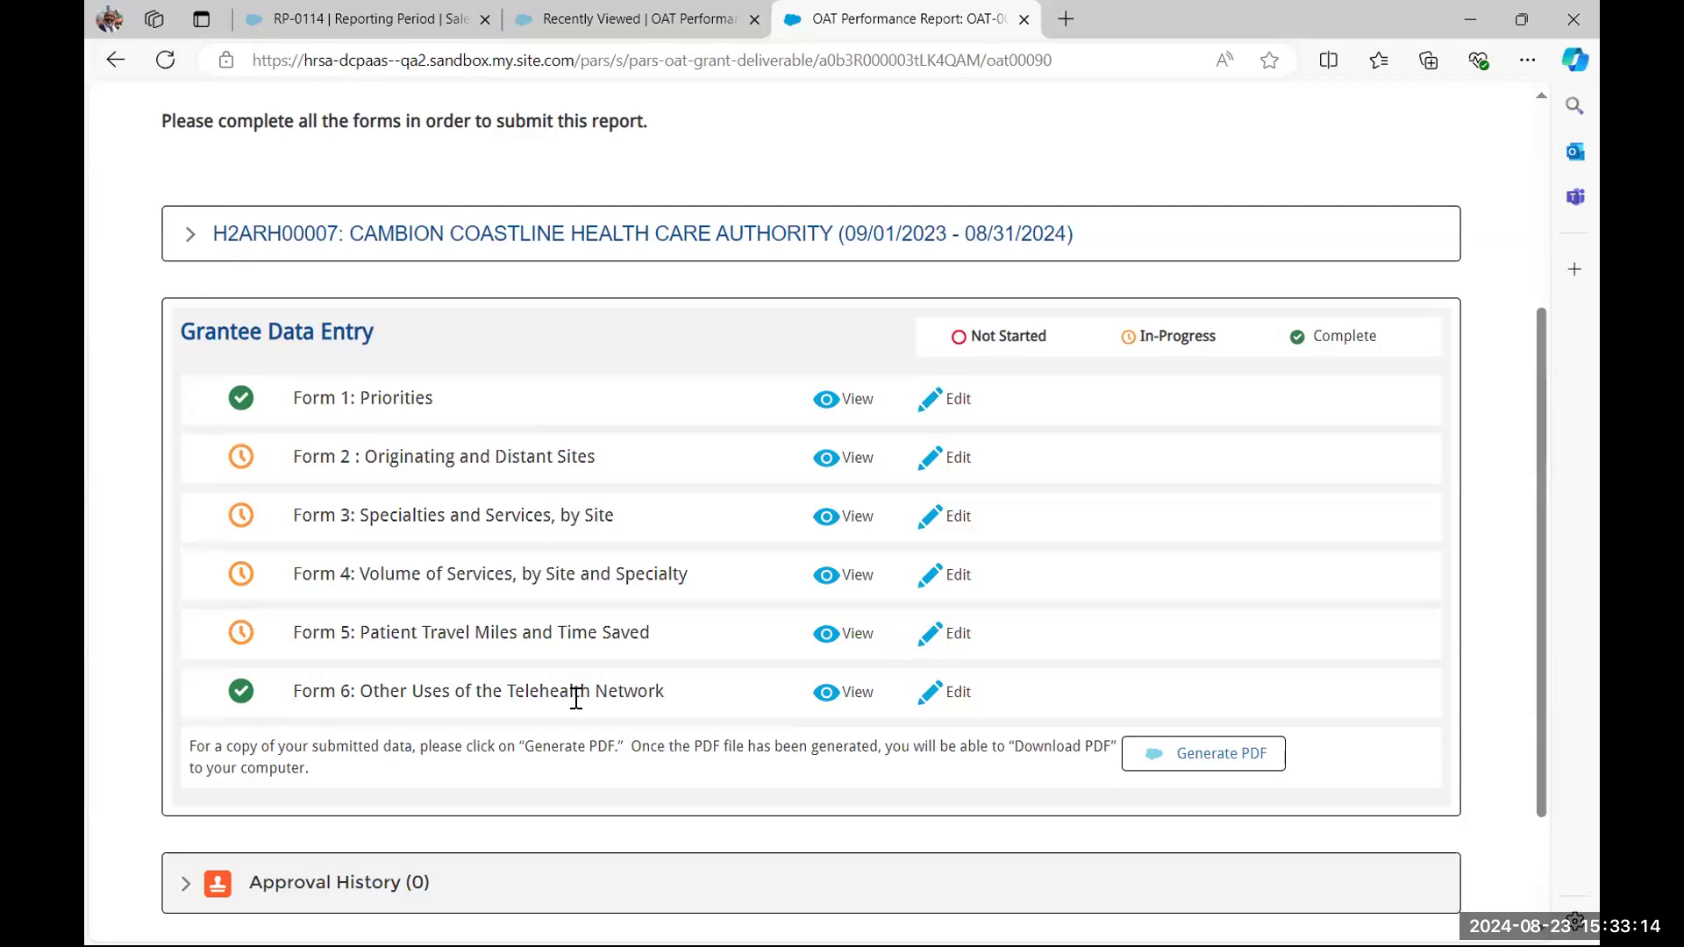
pyautogui.click(959, 457)
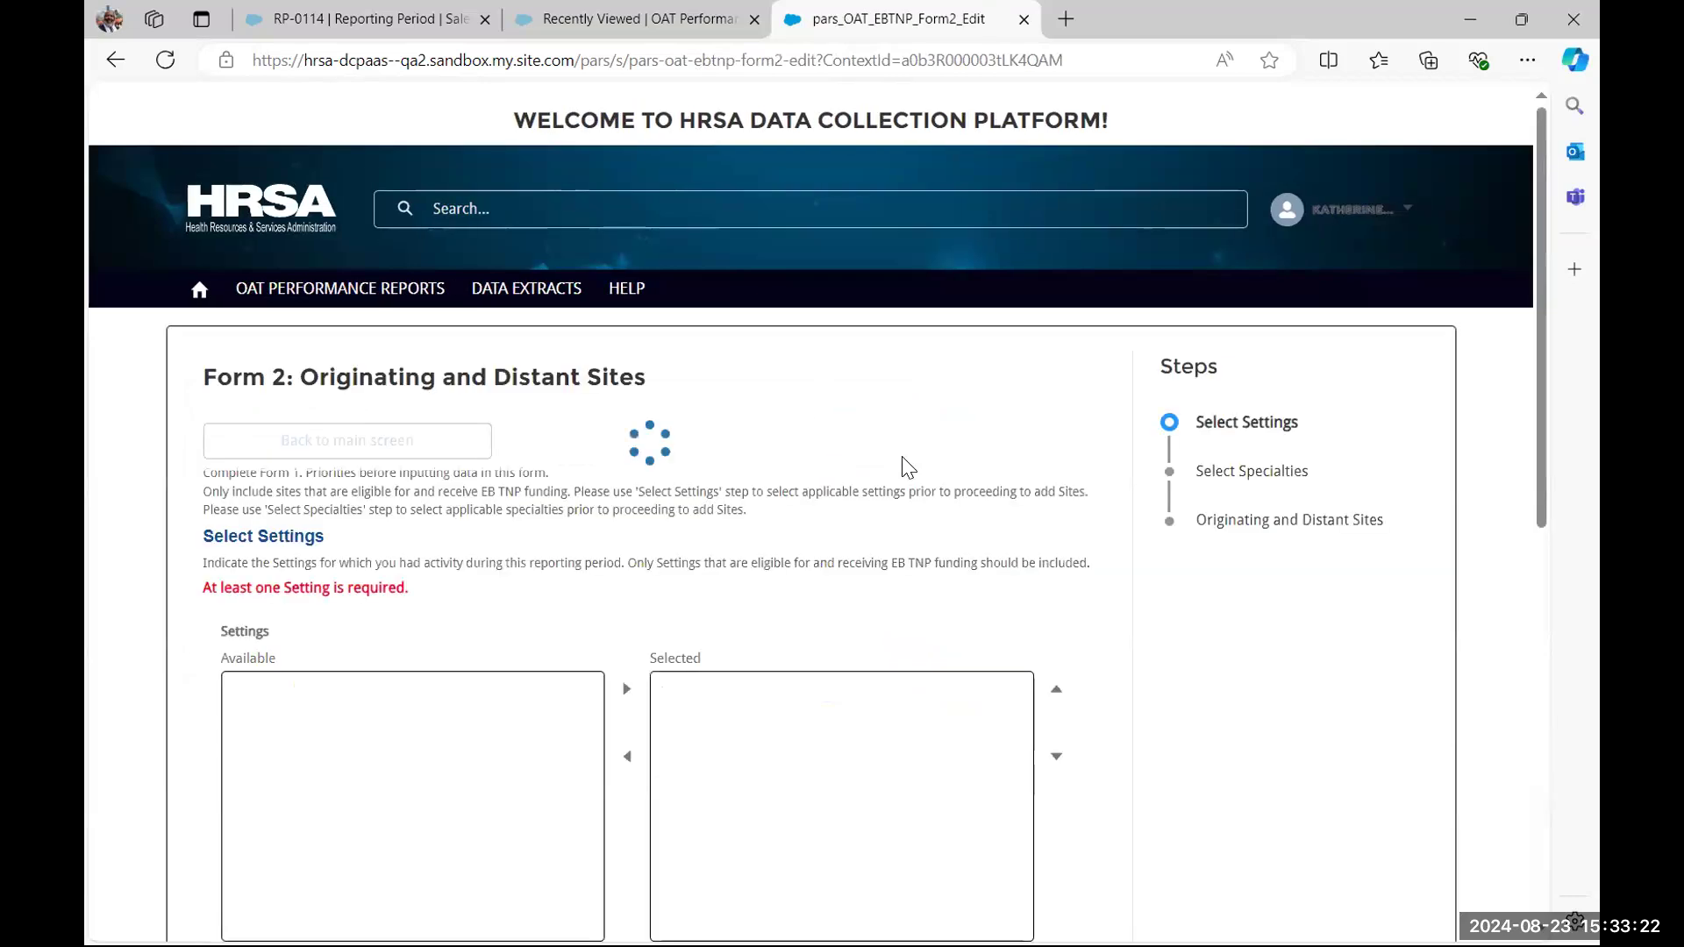
pyautogui.scroll(-1, 903, 469)
pyautogui.scroll(-8, 906, 482)
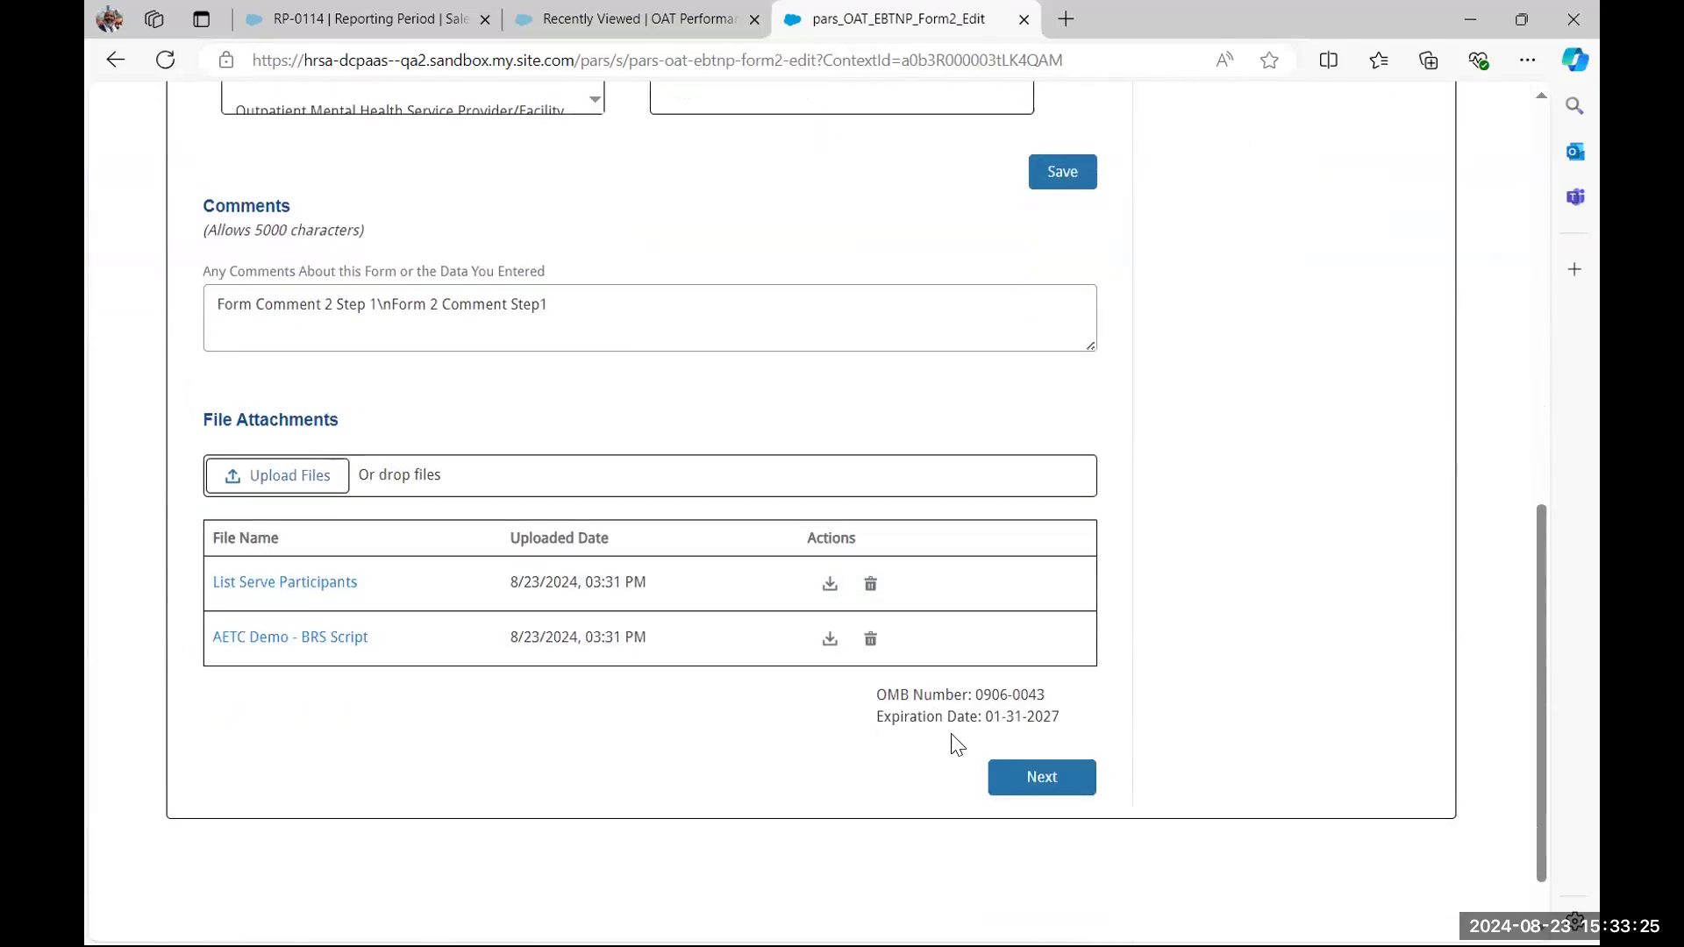
pyautogui.click(1037, 783)
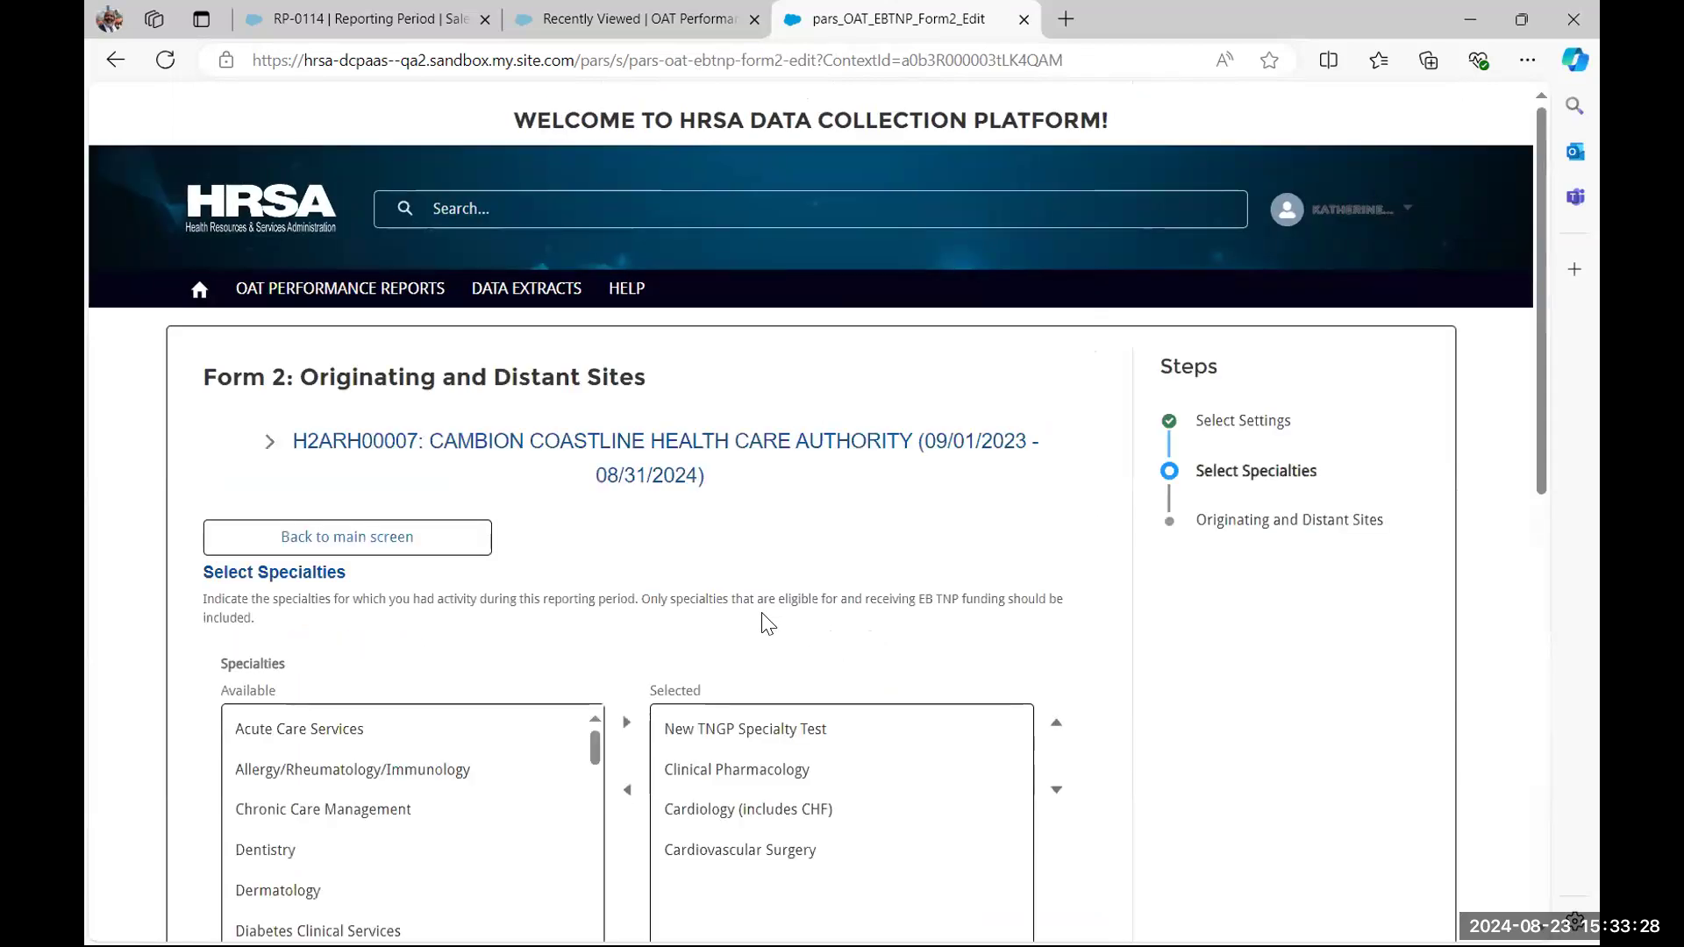
# Add Diabetes Clinical Services to the selected specialties and save the selection
pyautogui.scroll(-1, 767, 623)
pyautogui.scroll(-1, 459, 714)
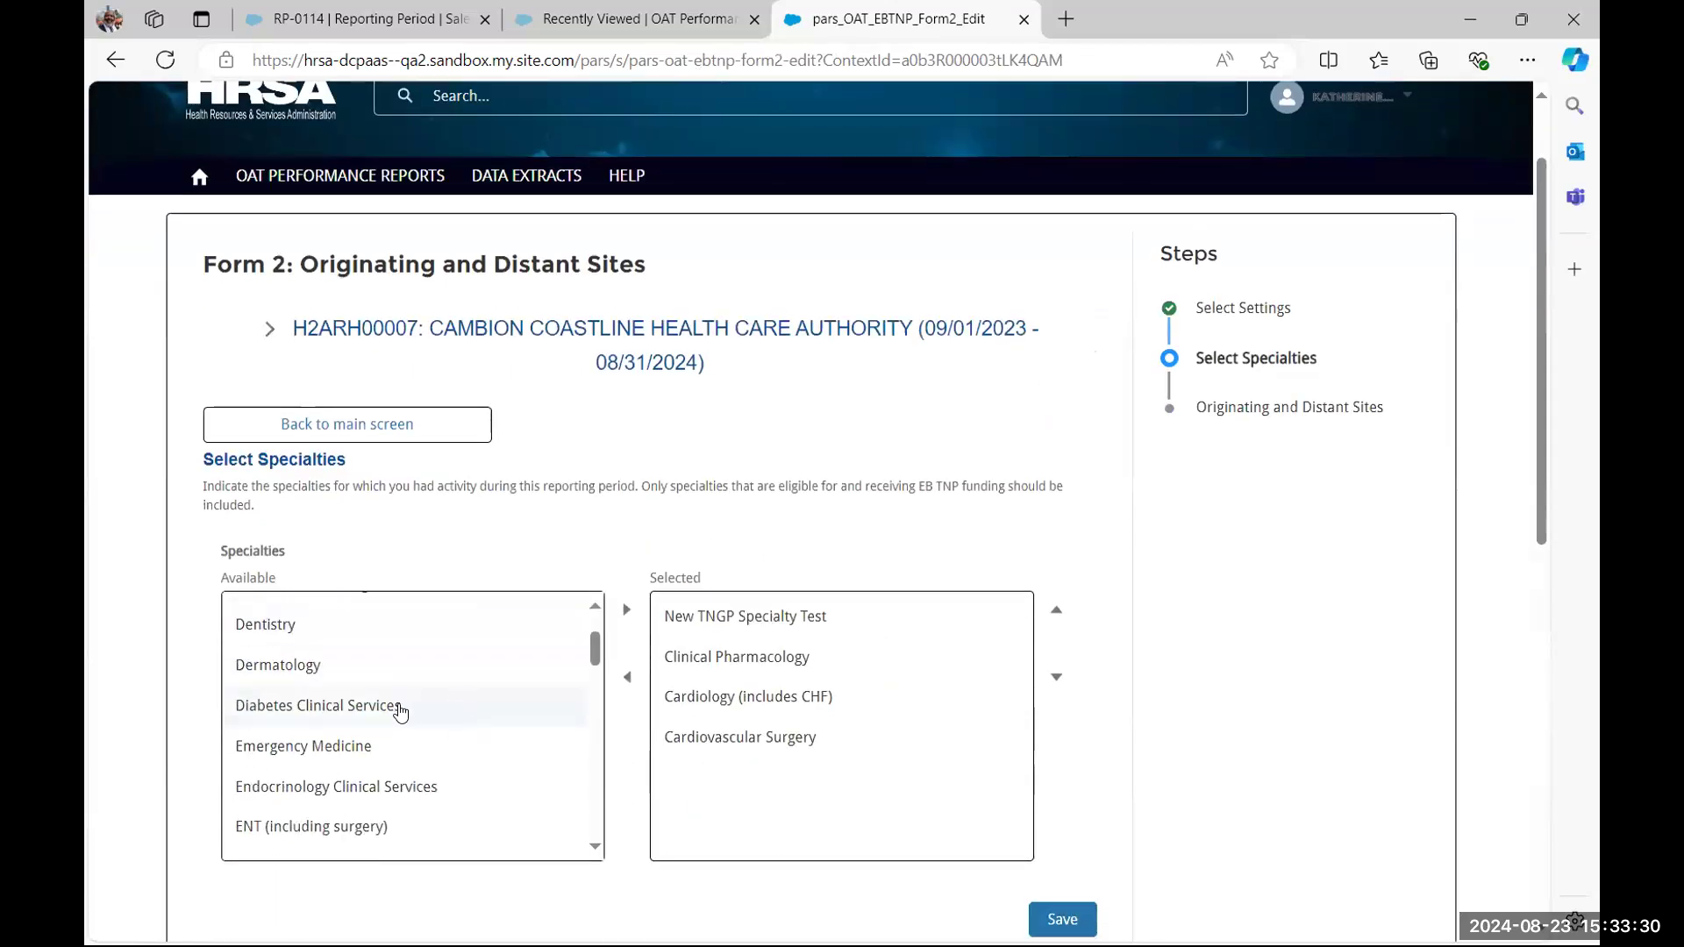
pyautogui.click(477, 698)
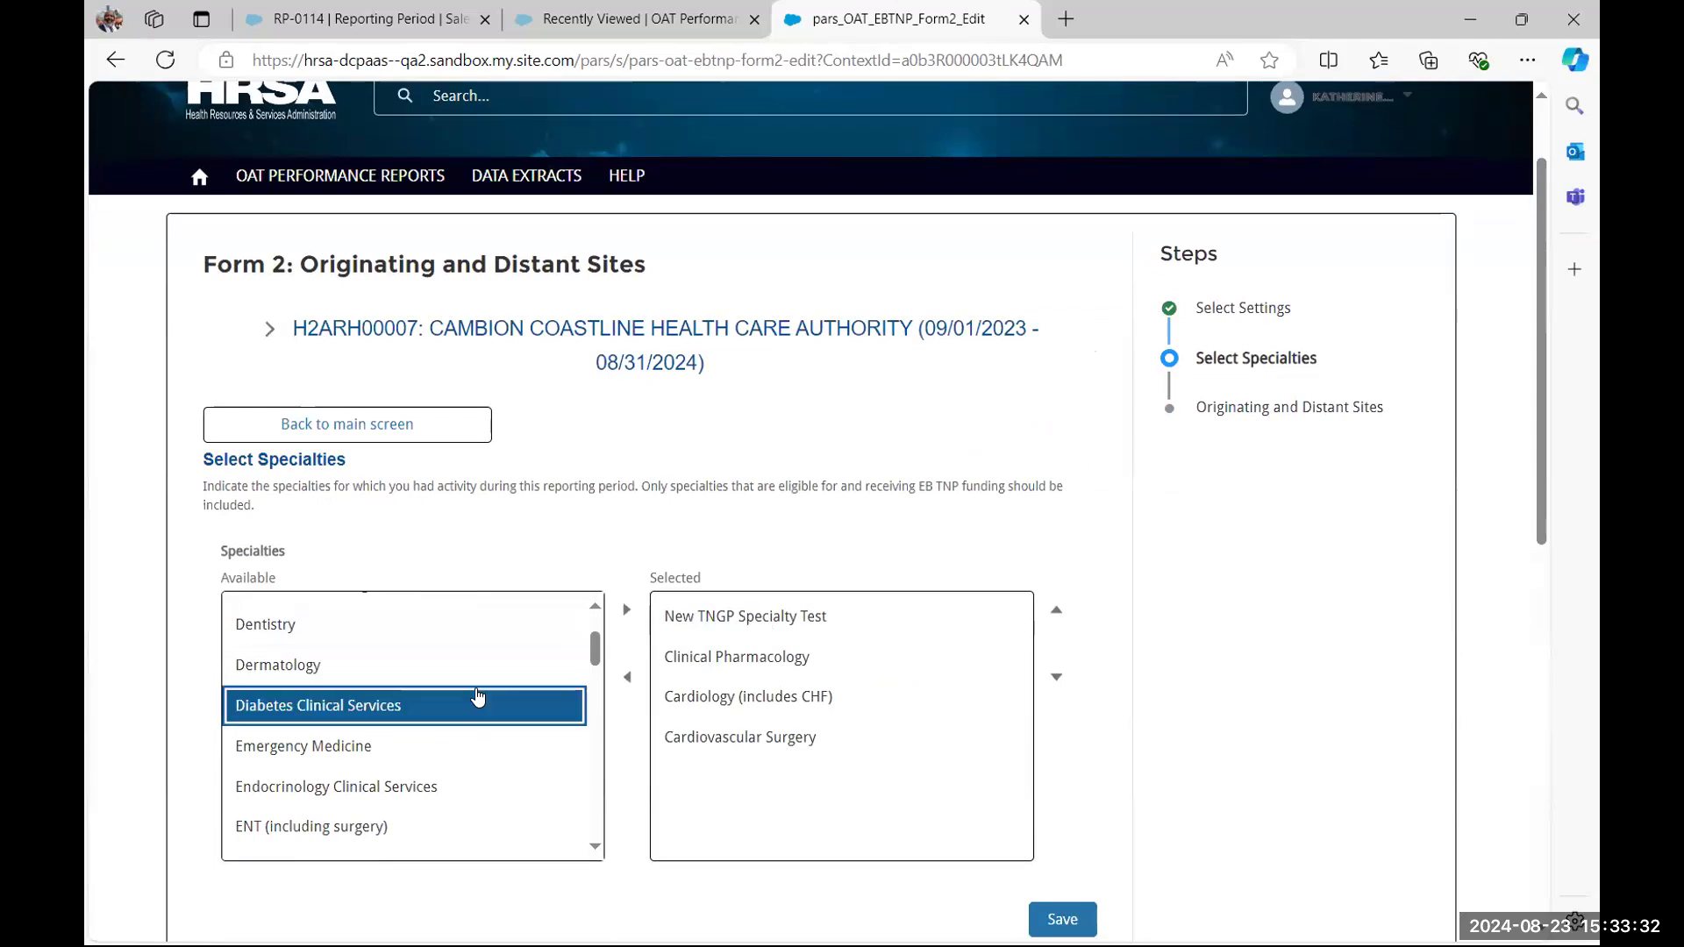
pyautogui.click(627, 609)
pyautogui.scroll(-4, 628, 693)
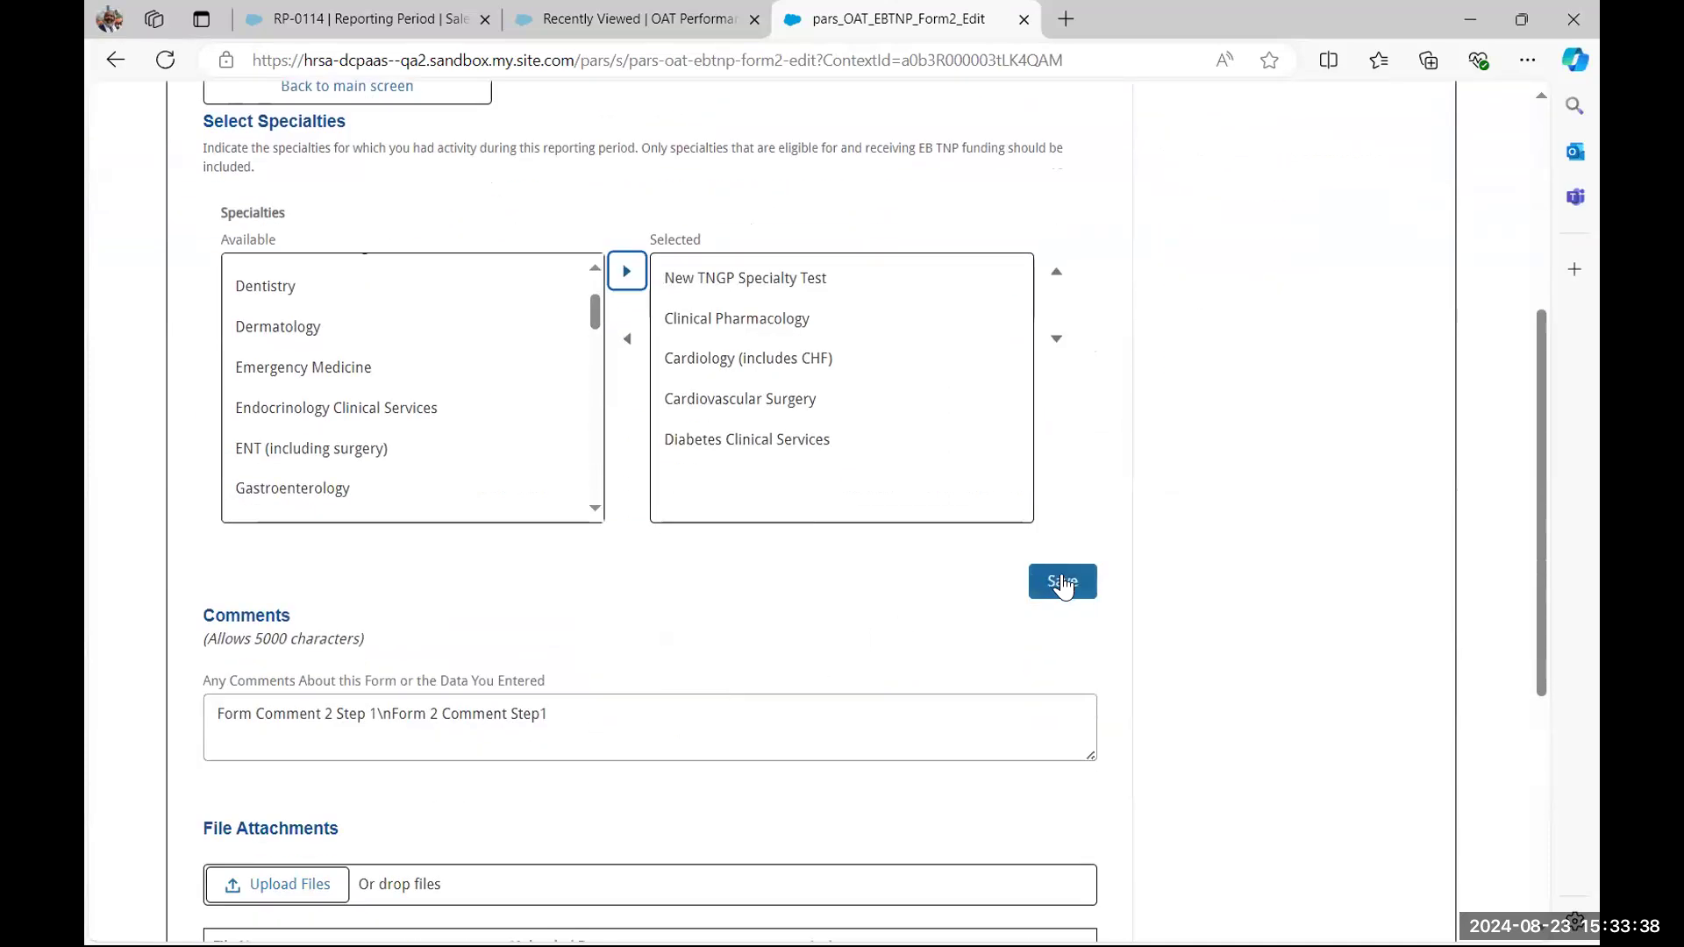
pyautogui.click(1062, 585)
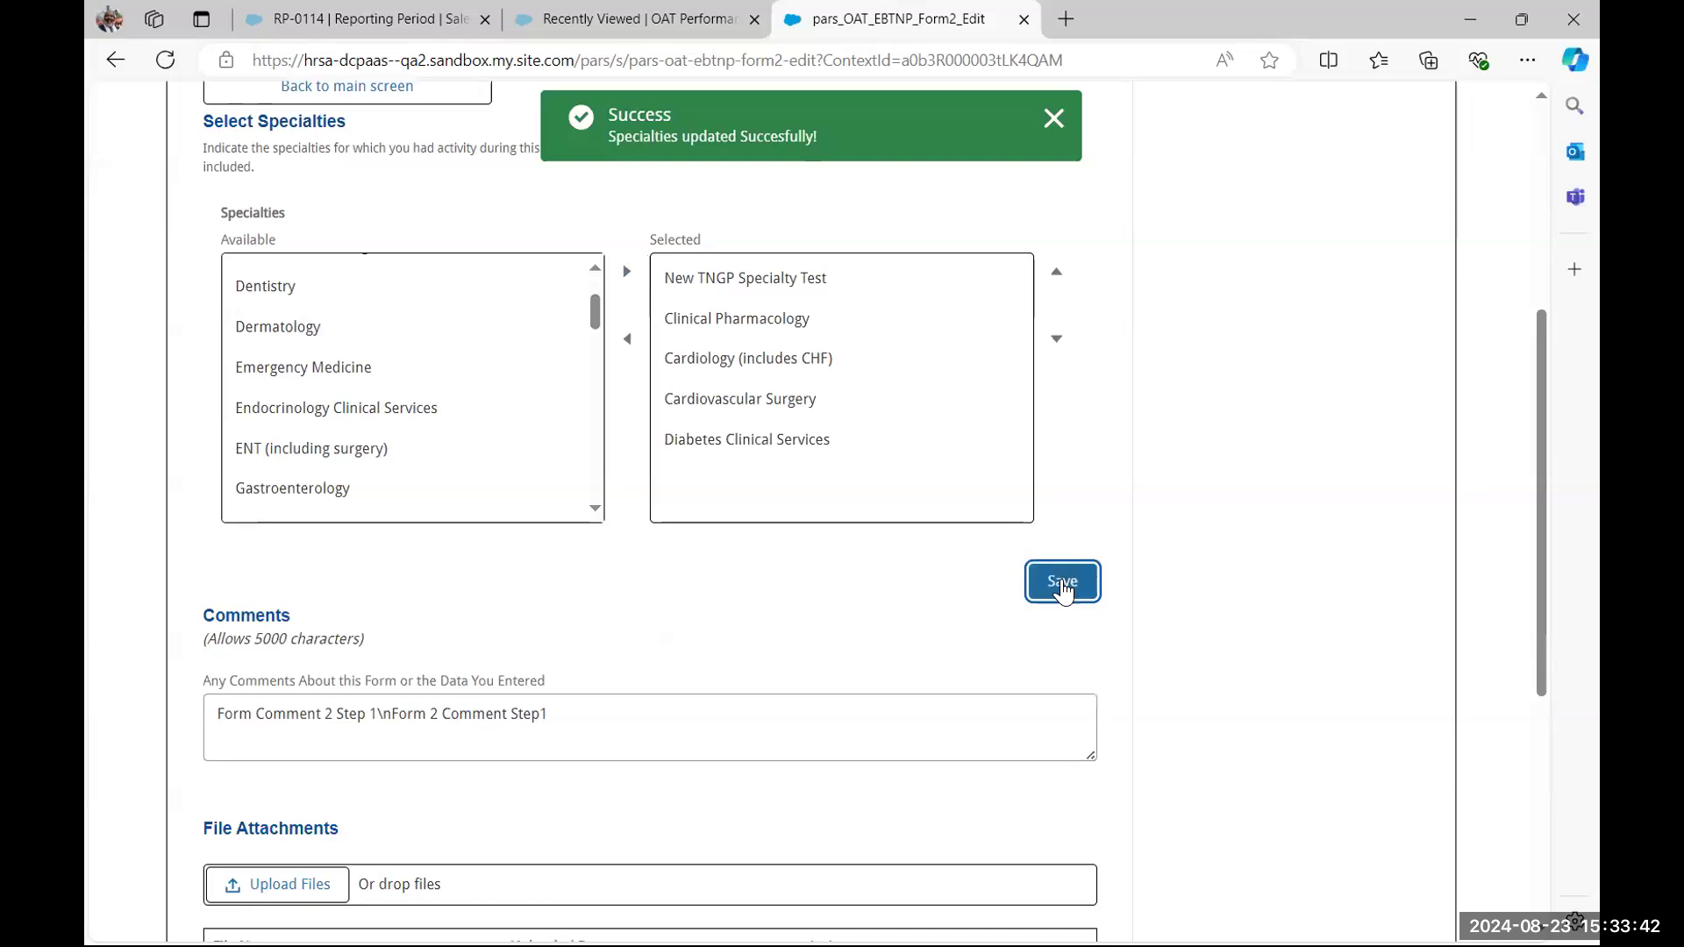
# Advance to the Originating and Distant Sites step and review the table of sites
pyautogui.scroll(-4, 965, 571)
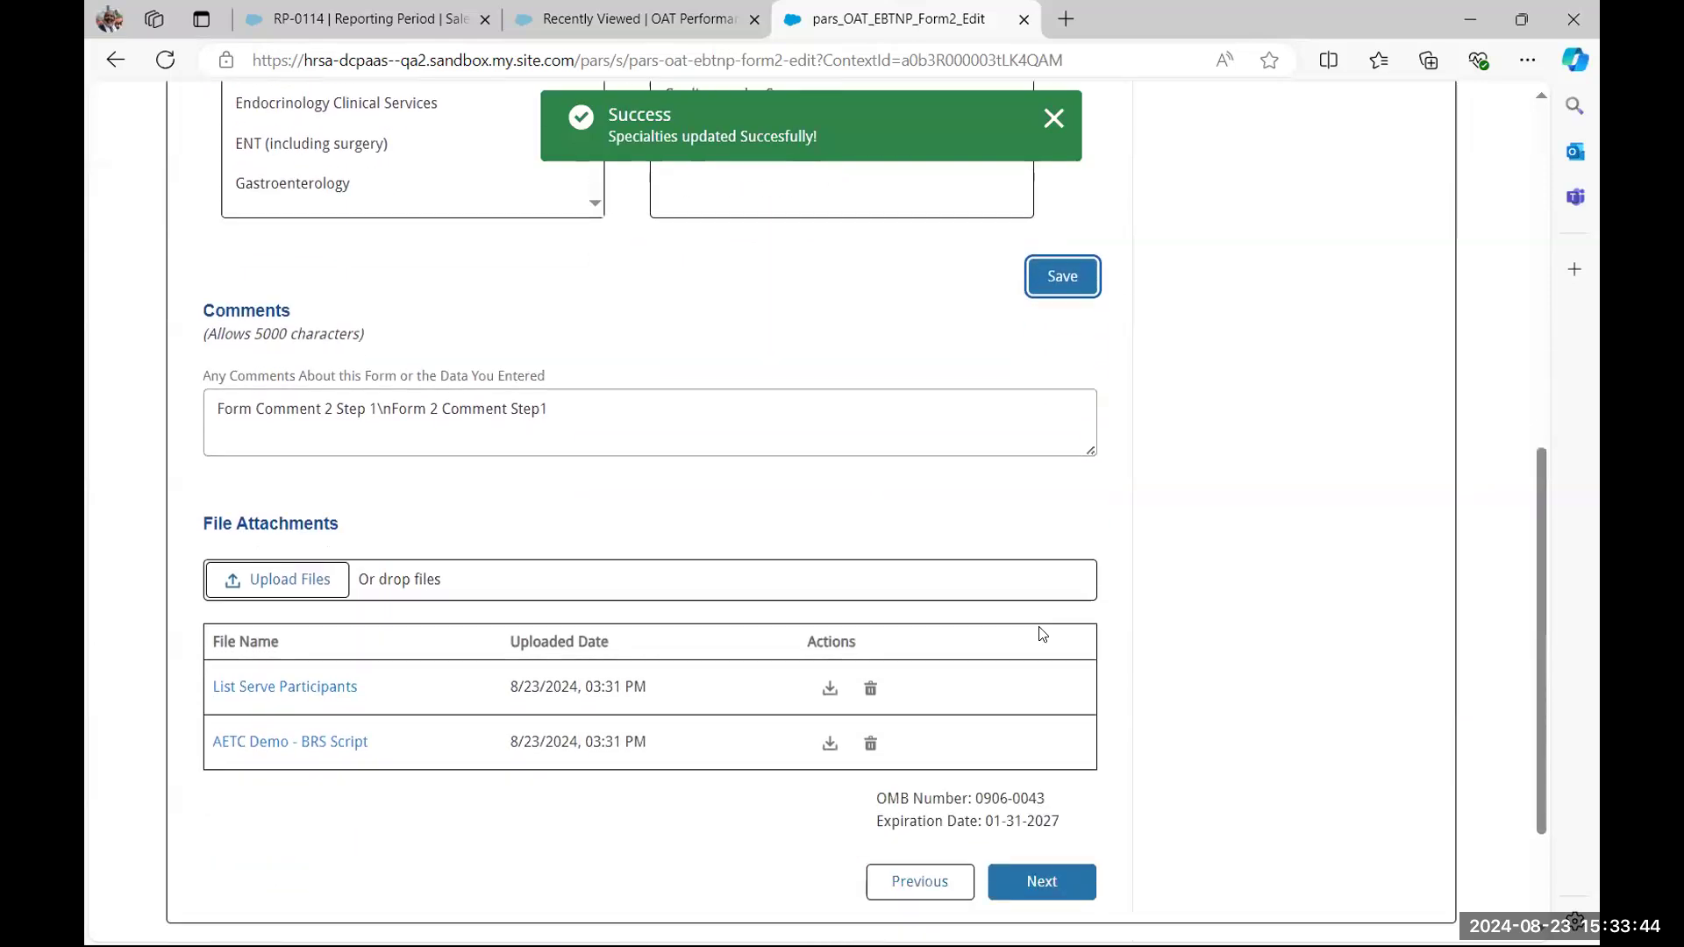
pyautogui.click(1043, 847)
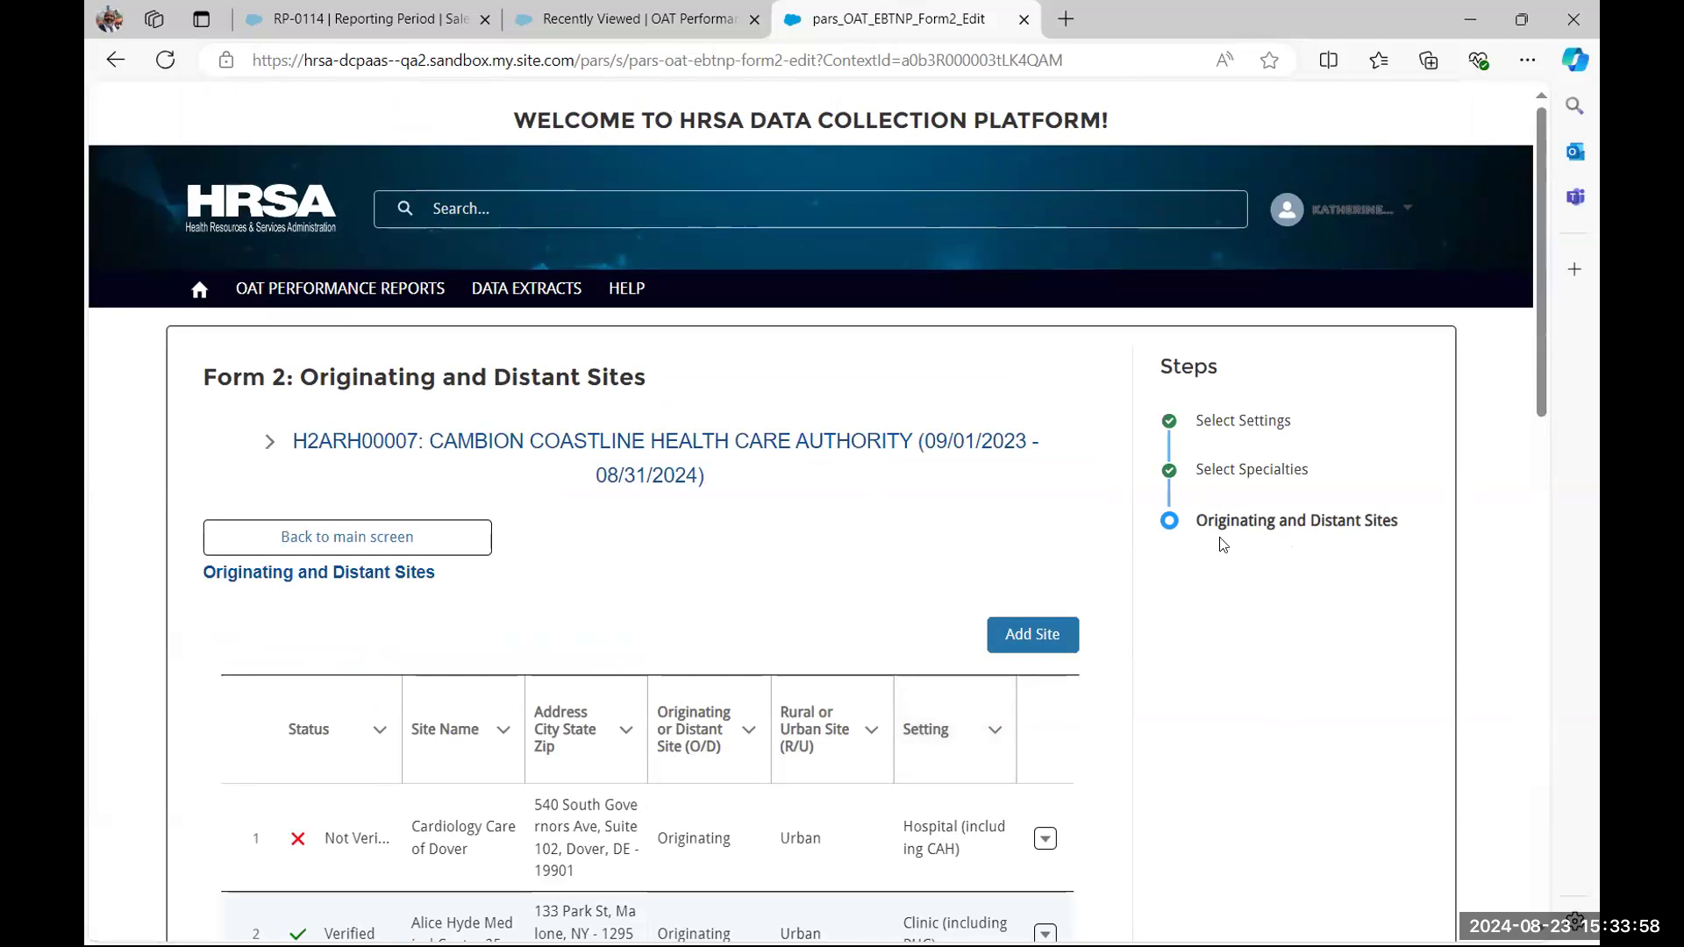
pyautogui.scroll(-1, 794, 554)
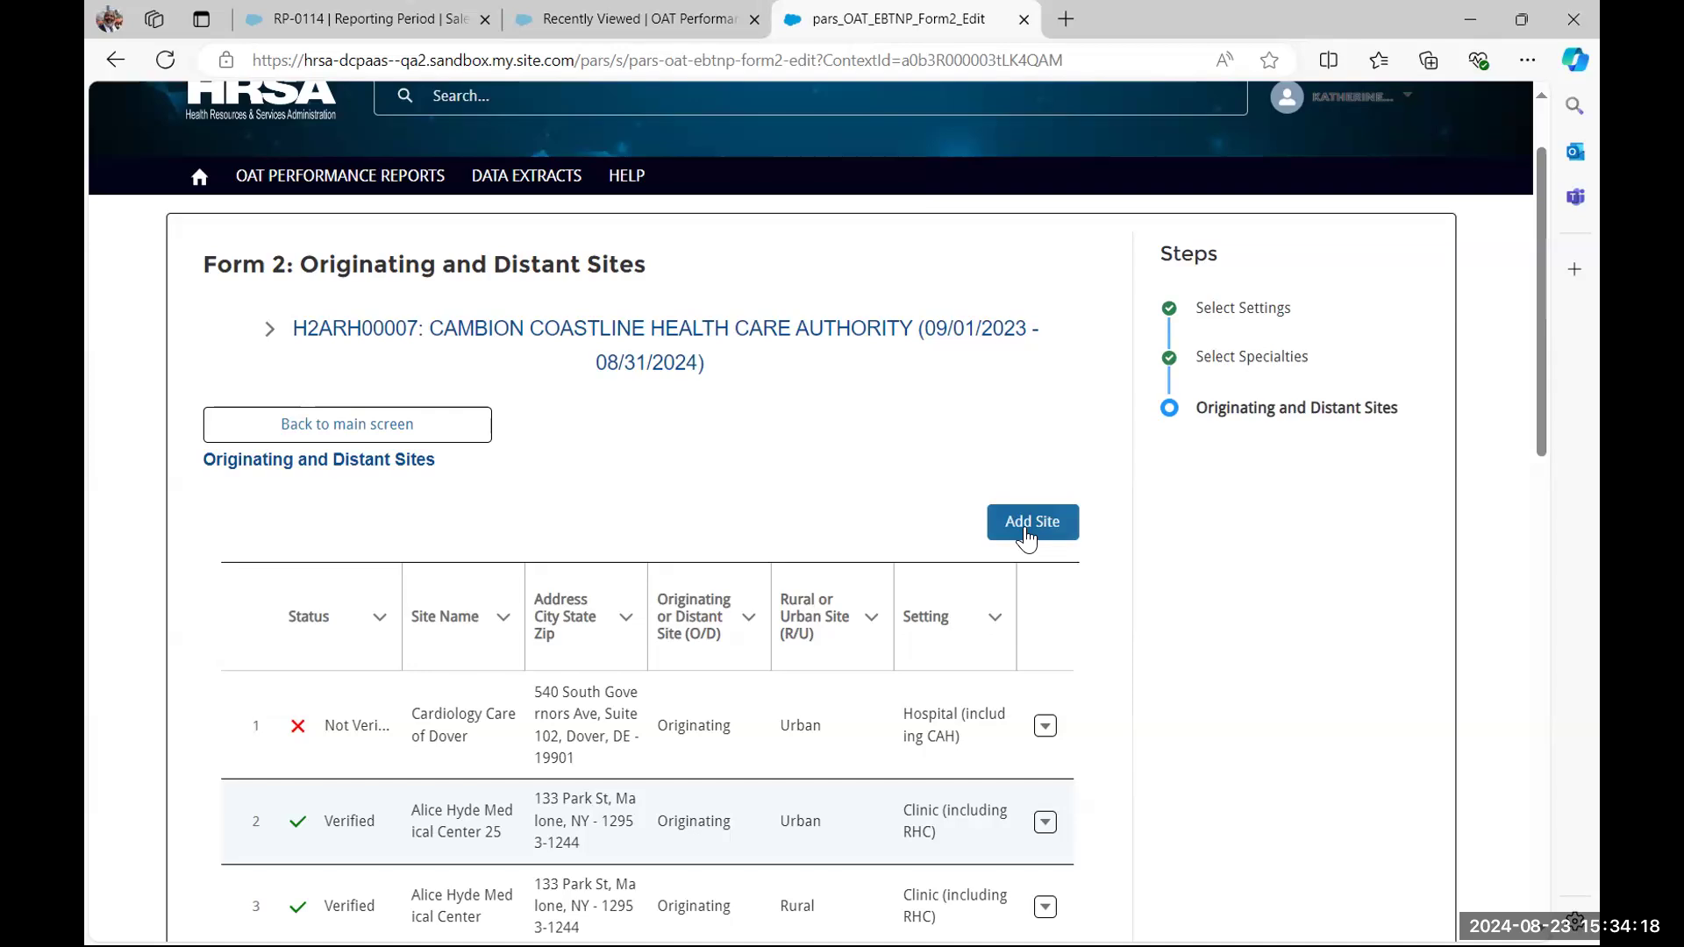
pyautogui.scroll(-1, 812, 515)
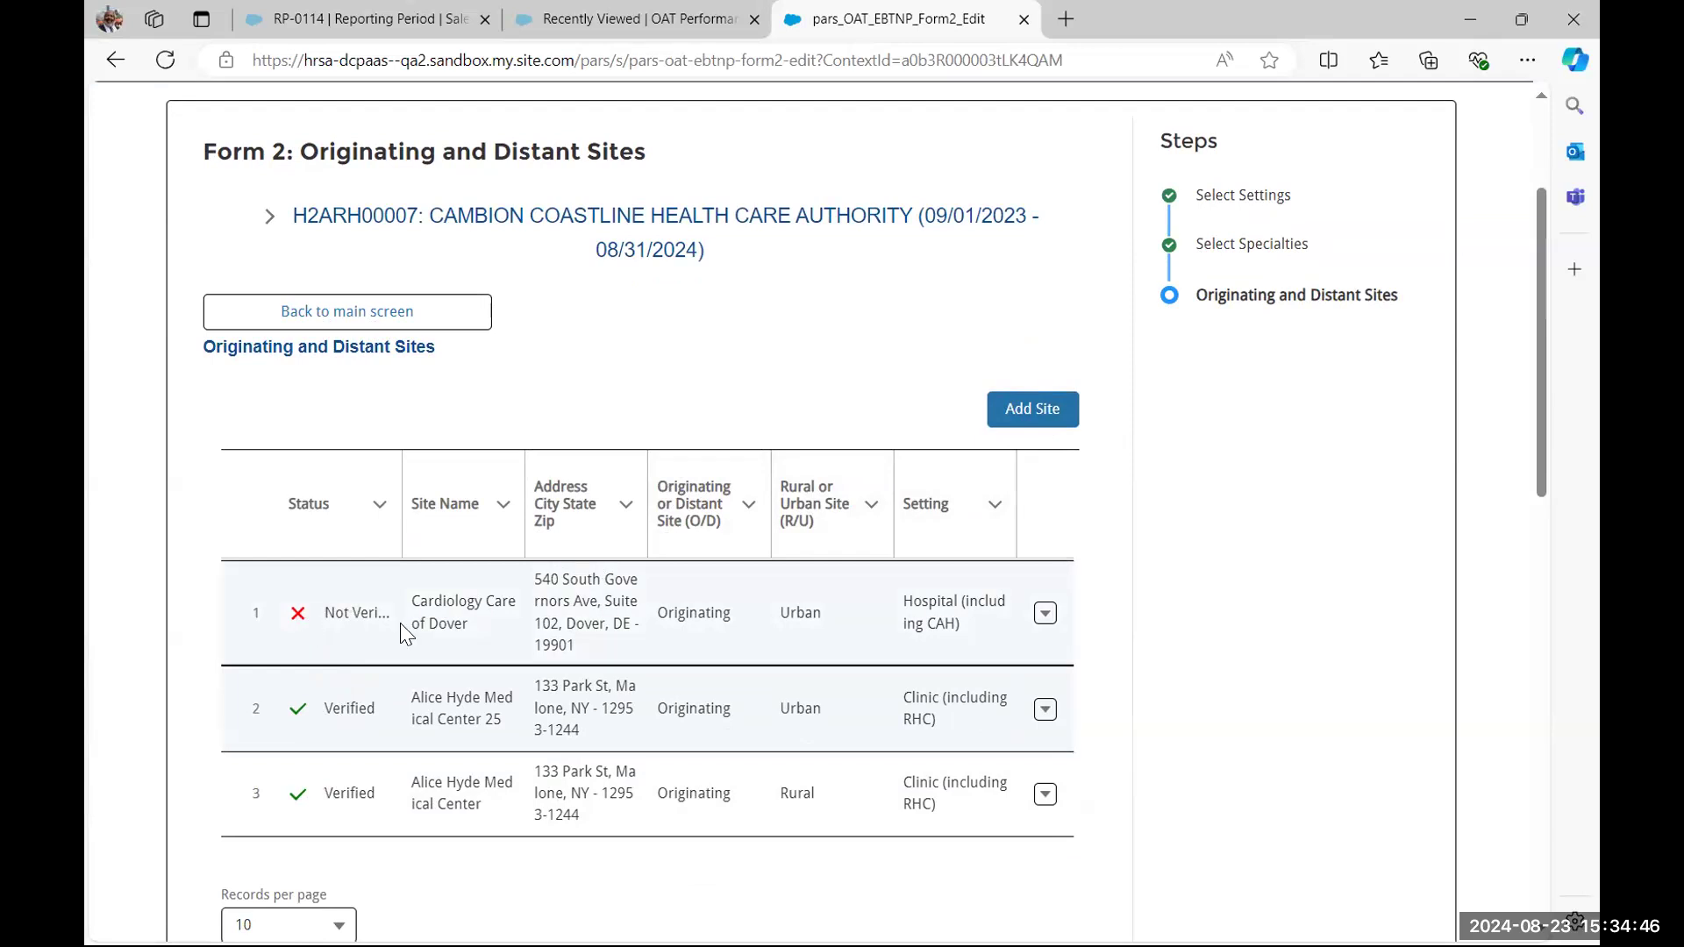
# Open the unverified Cardiology Care of Dover site for editing and review its address, additional information and health professional shortage areas
pyautogui.click(1044, 615)
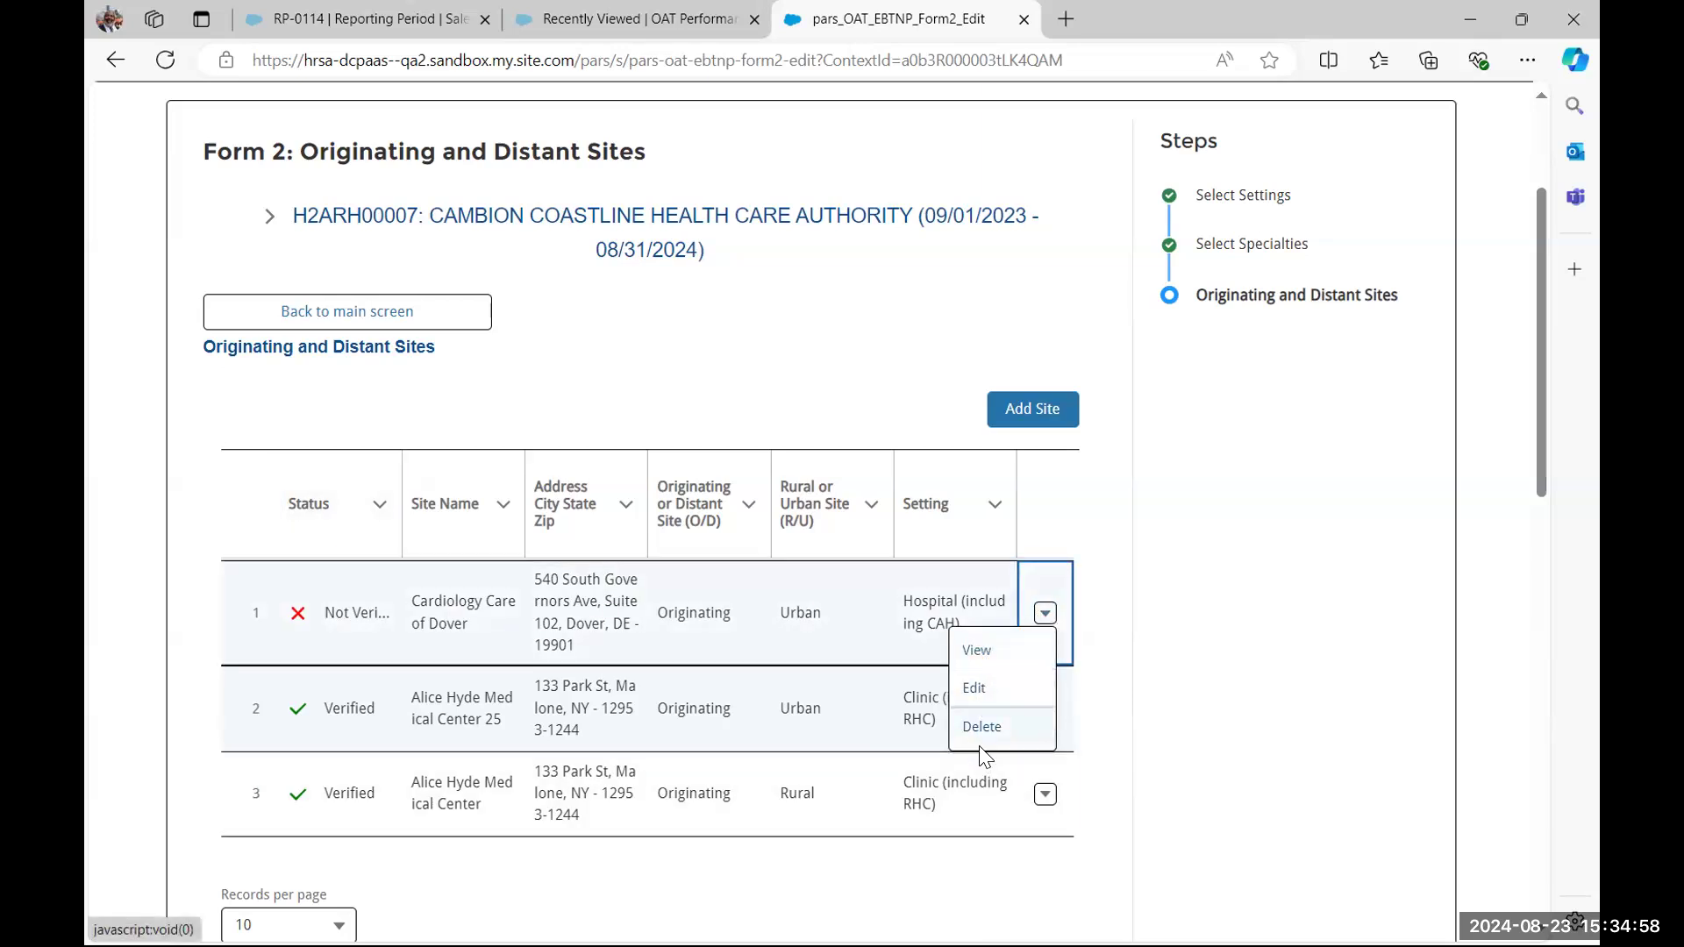
pyautogui.click(976, 686)
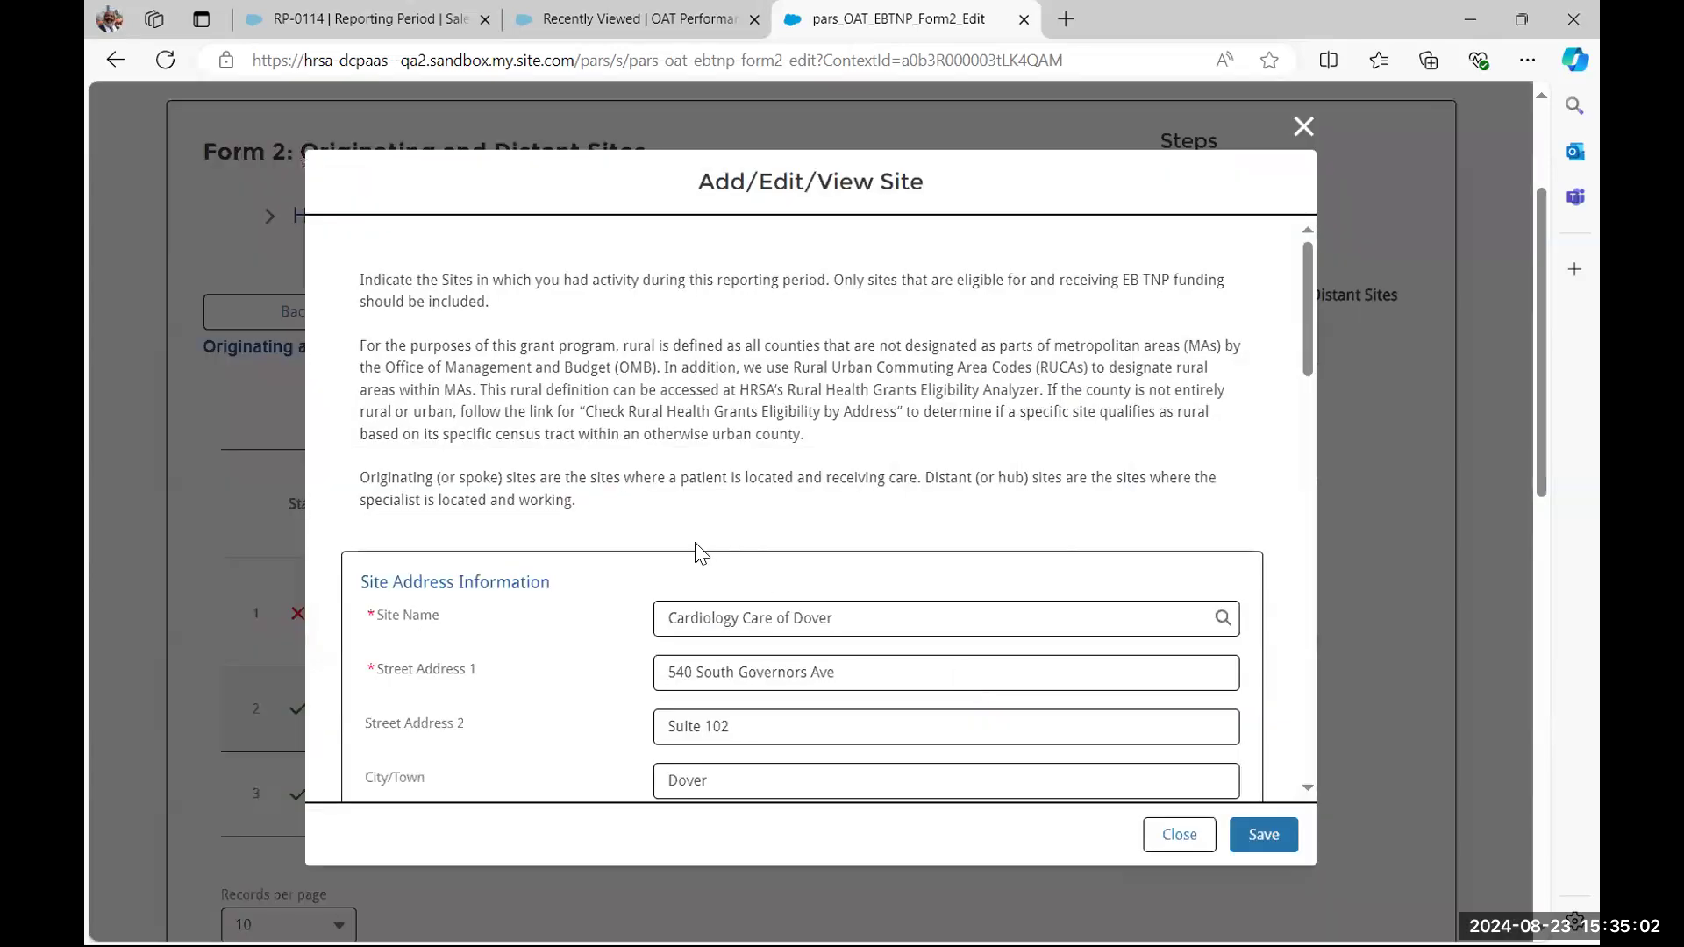
pyautogui.scroll(-2, 673, 542)
pyautogui.scroll(-2, 610, 550)
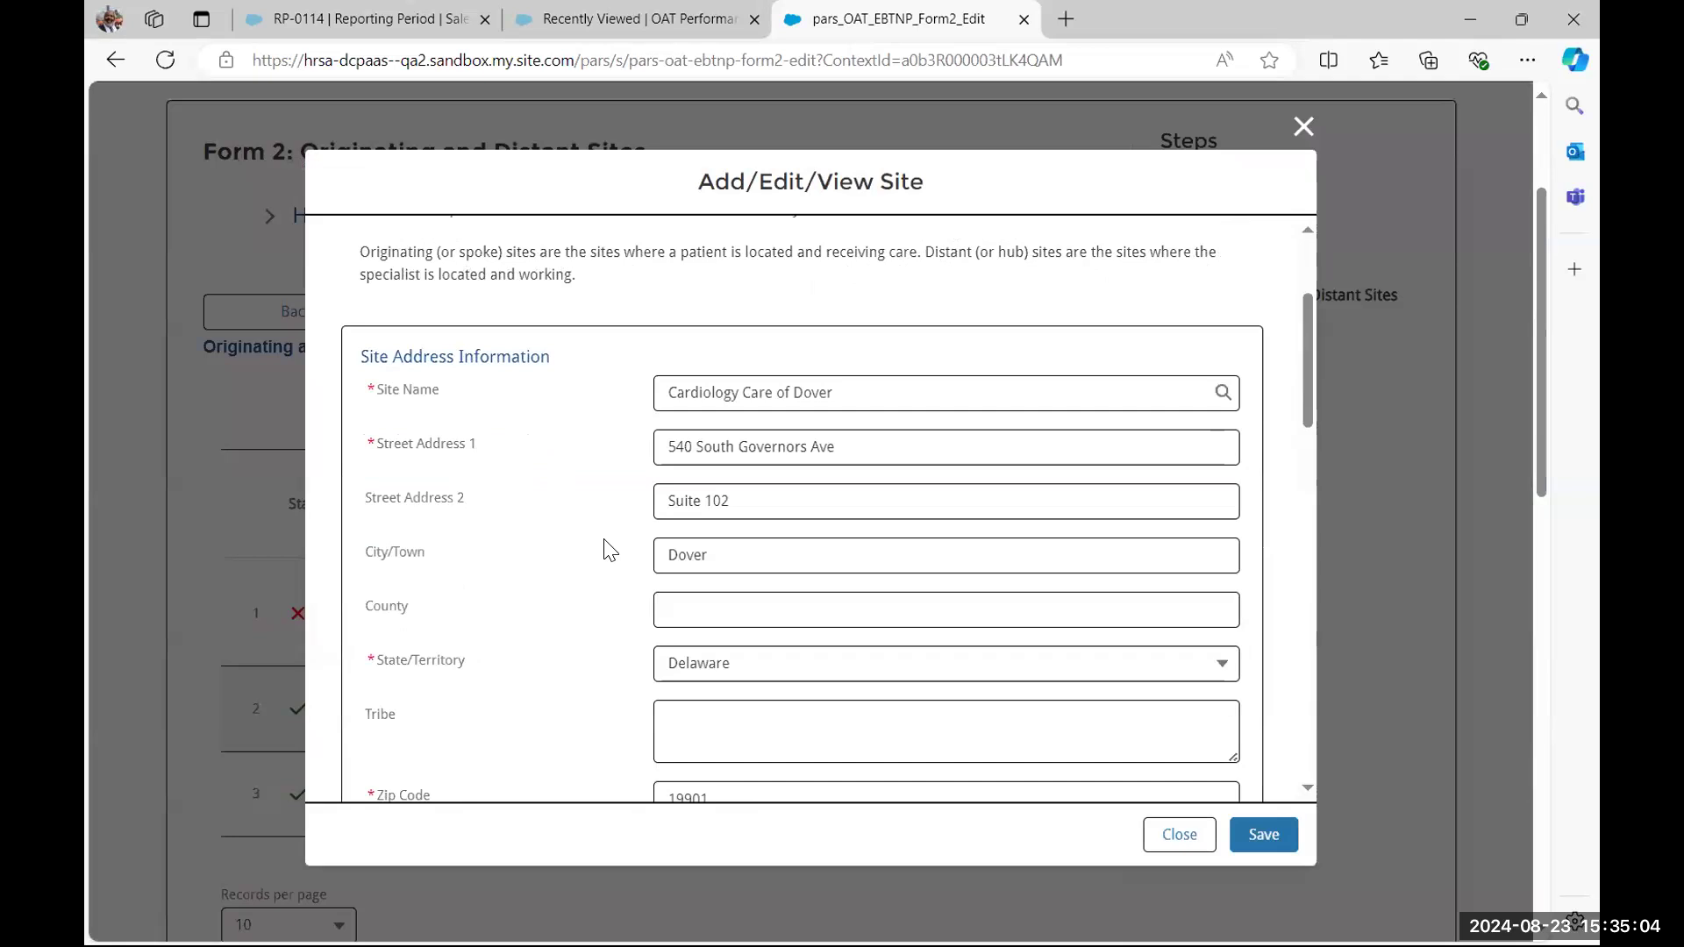
pyautogui.scroll(-4, 610, 550)
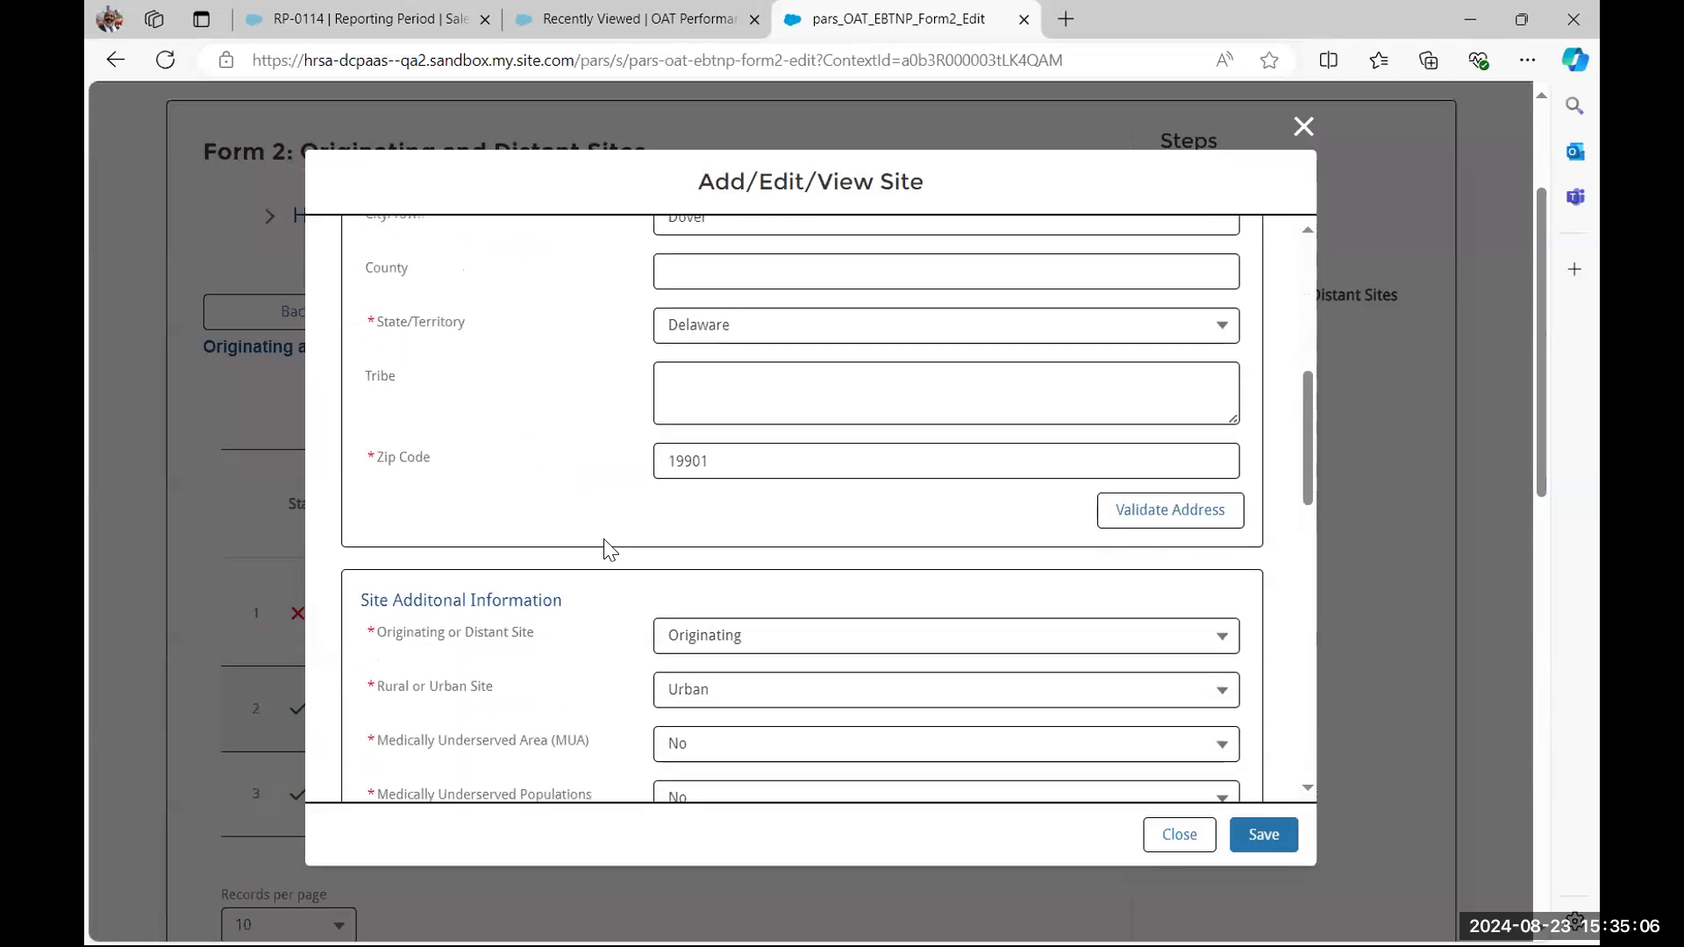
pyautogui.scroll(5, 610, 550)
pyautogui.scroll(-1, 609, 550)
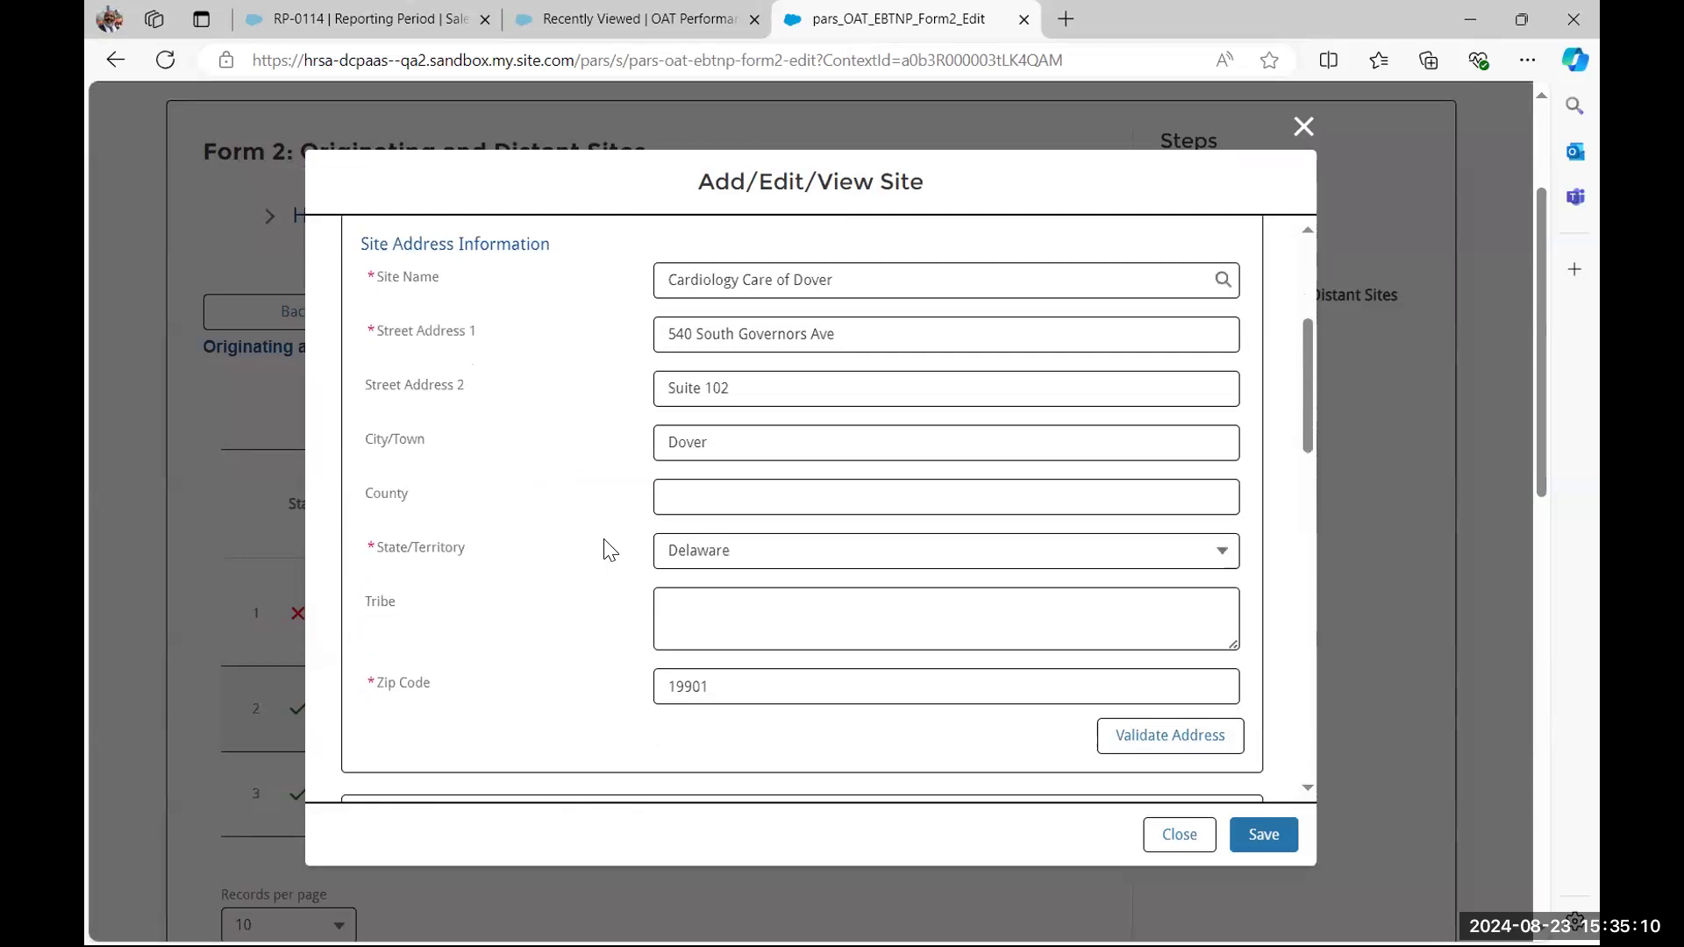
pyautogui.scroll(-4, 609, 550)
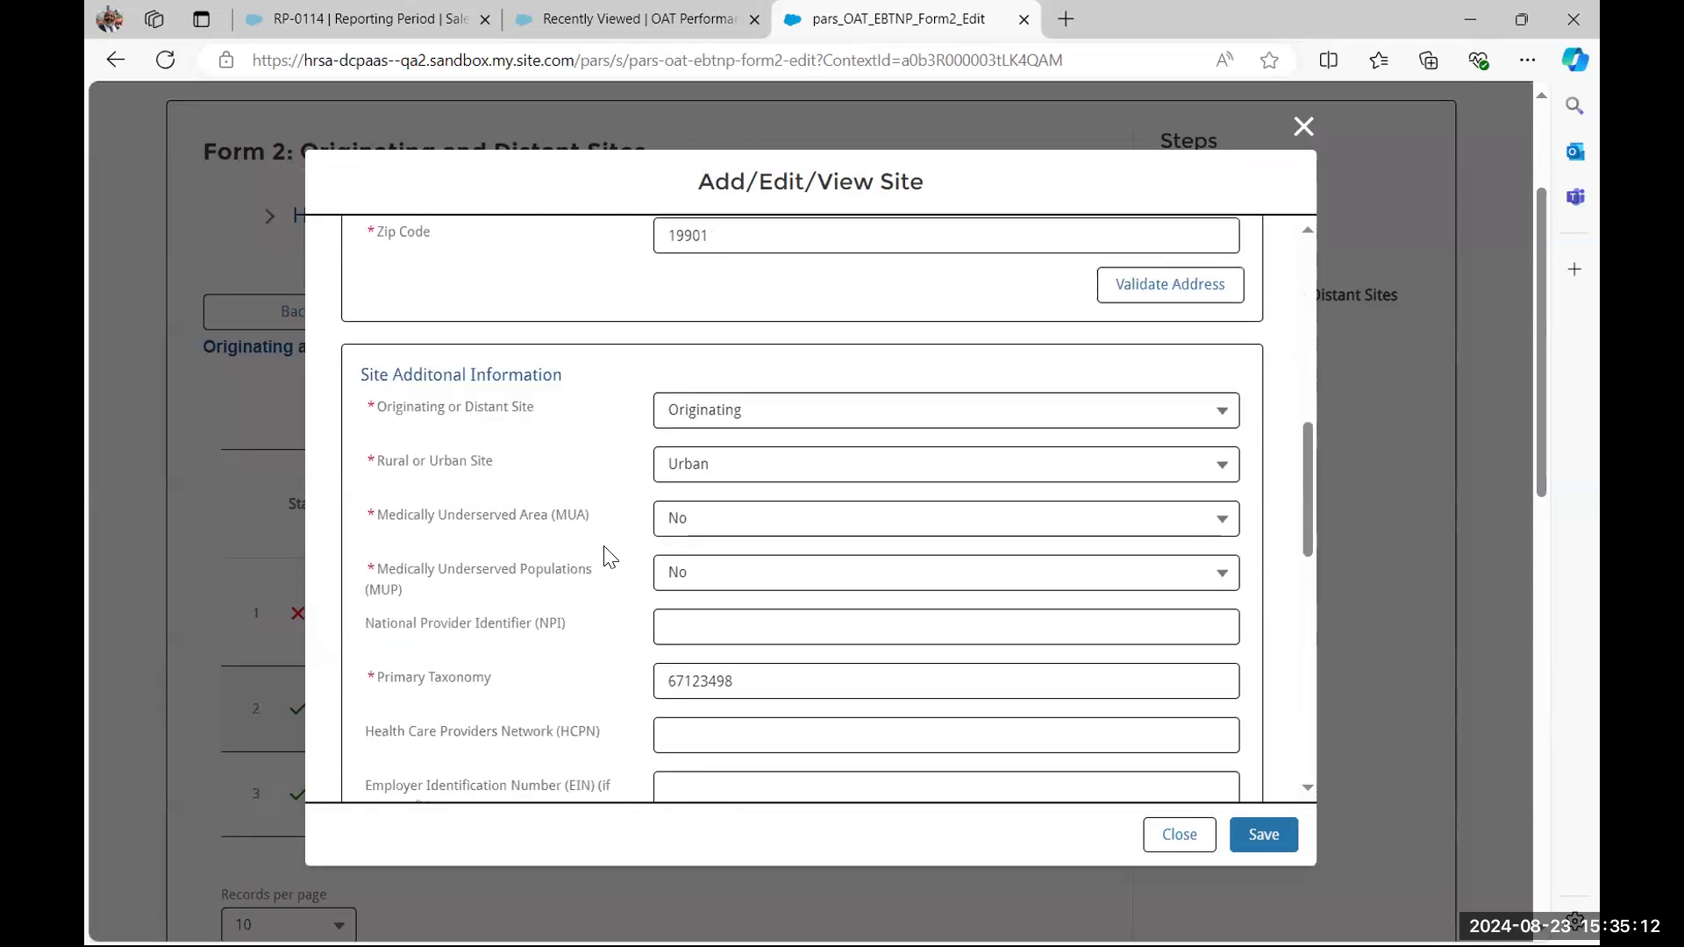
pyautogui.scroll(-1, 609, 558)
pyautogui.scroll(-3, 610, 558)
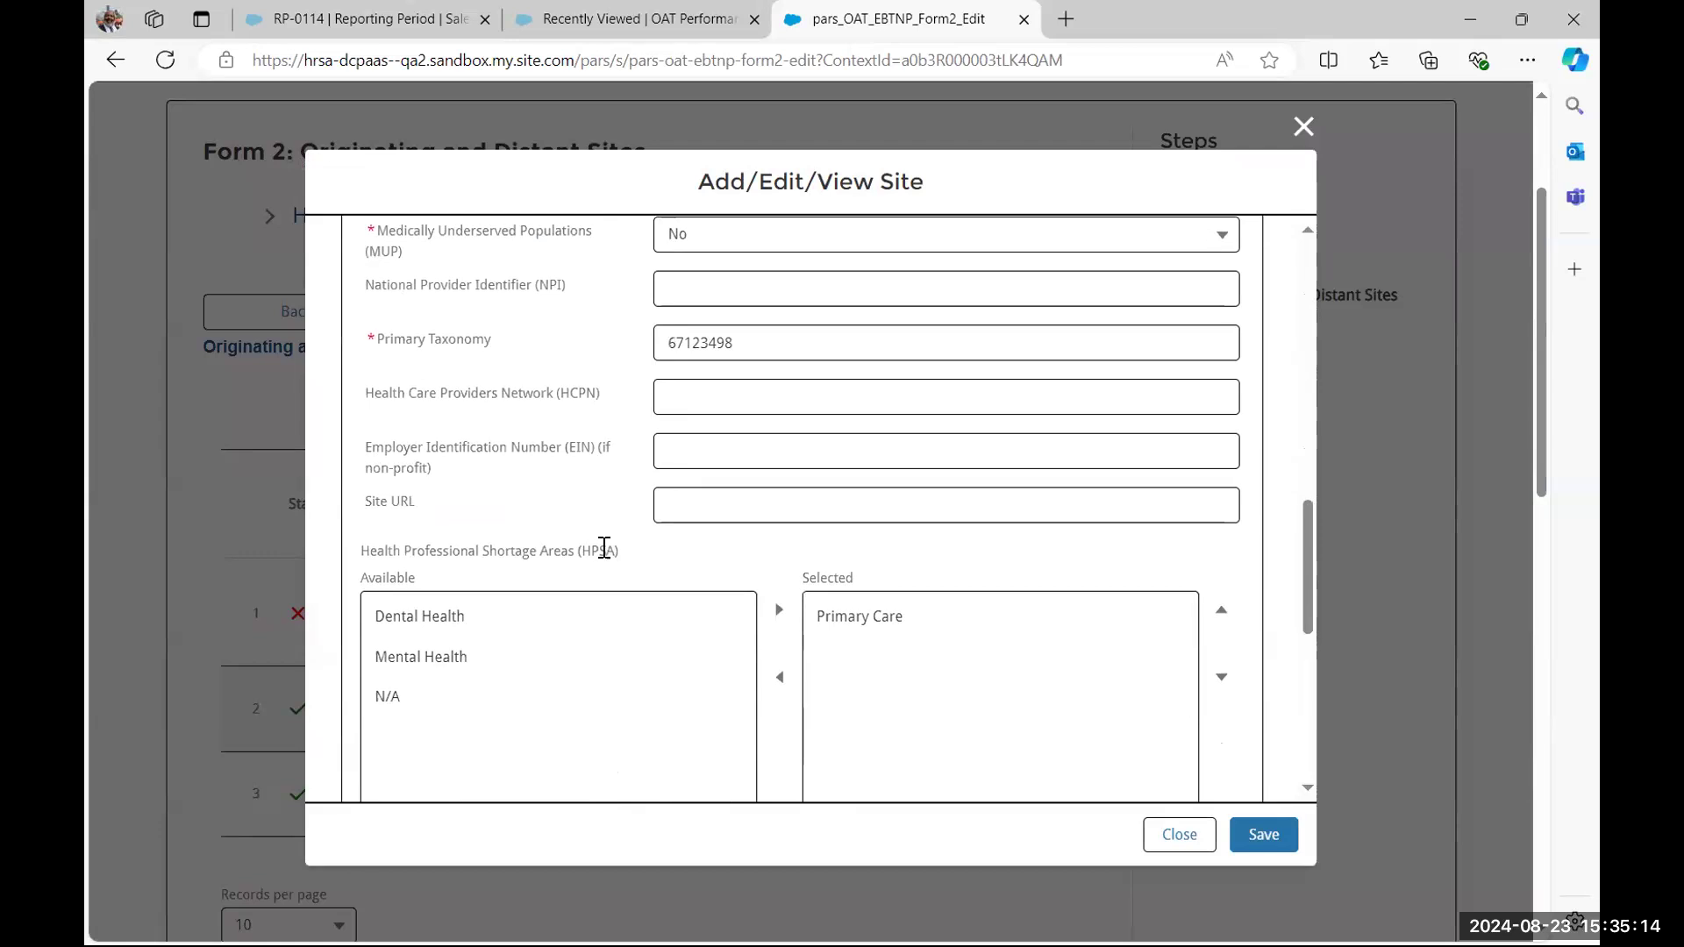
pyautogui.scroll(-1, 604, 554)
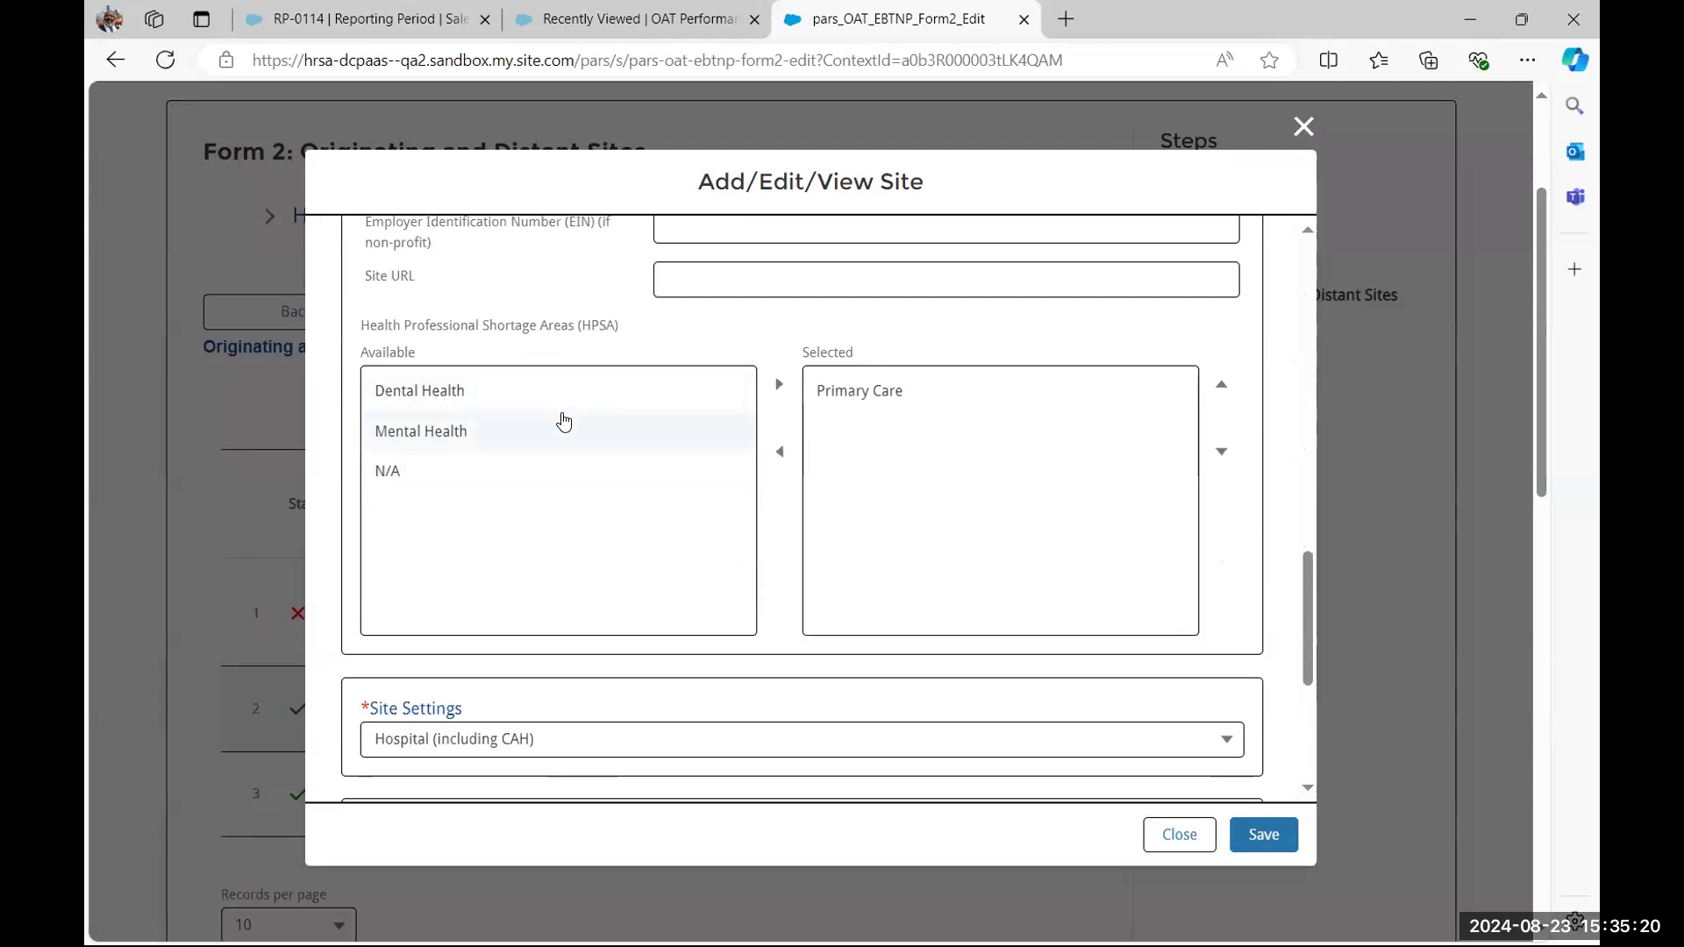
# Remove Cardiology (includes CHF) from the site's selected specialties
pyautogui.scroll(-2, 561, 426)
pyautogui.scroll(-3, 570, 510)
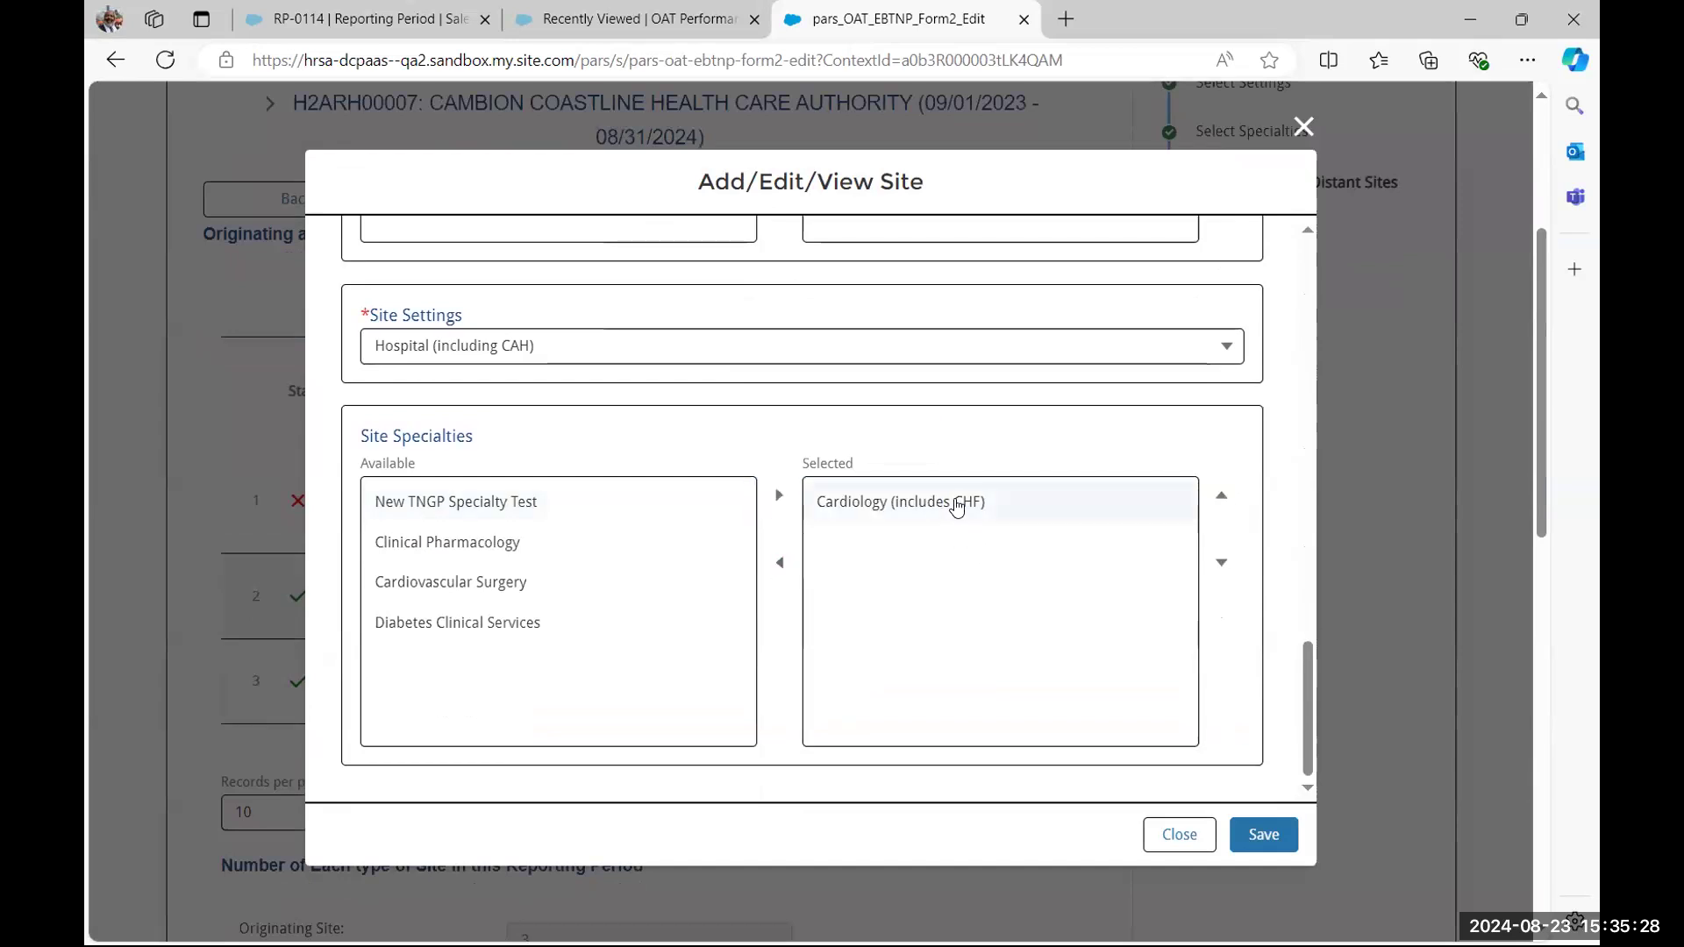
pyautogui.click(955, 501)
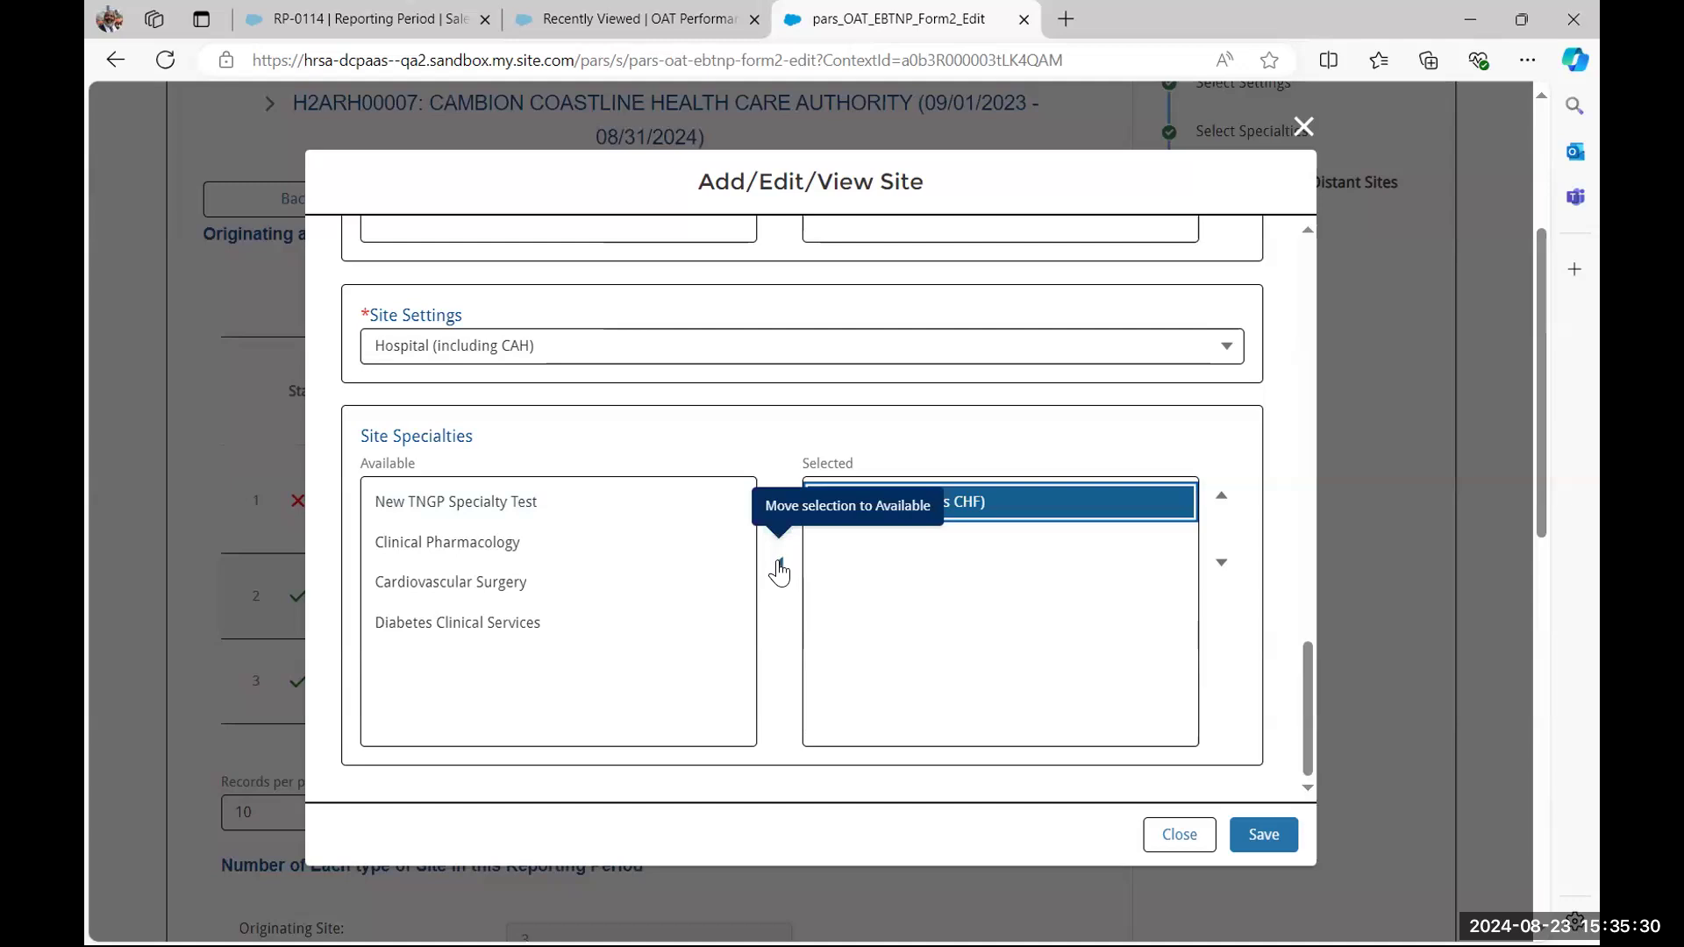
pyautogui.click(780, 563)
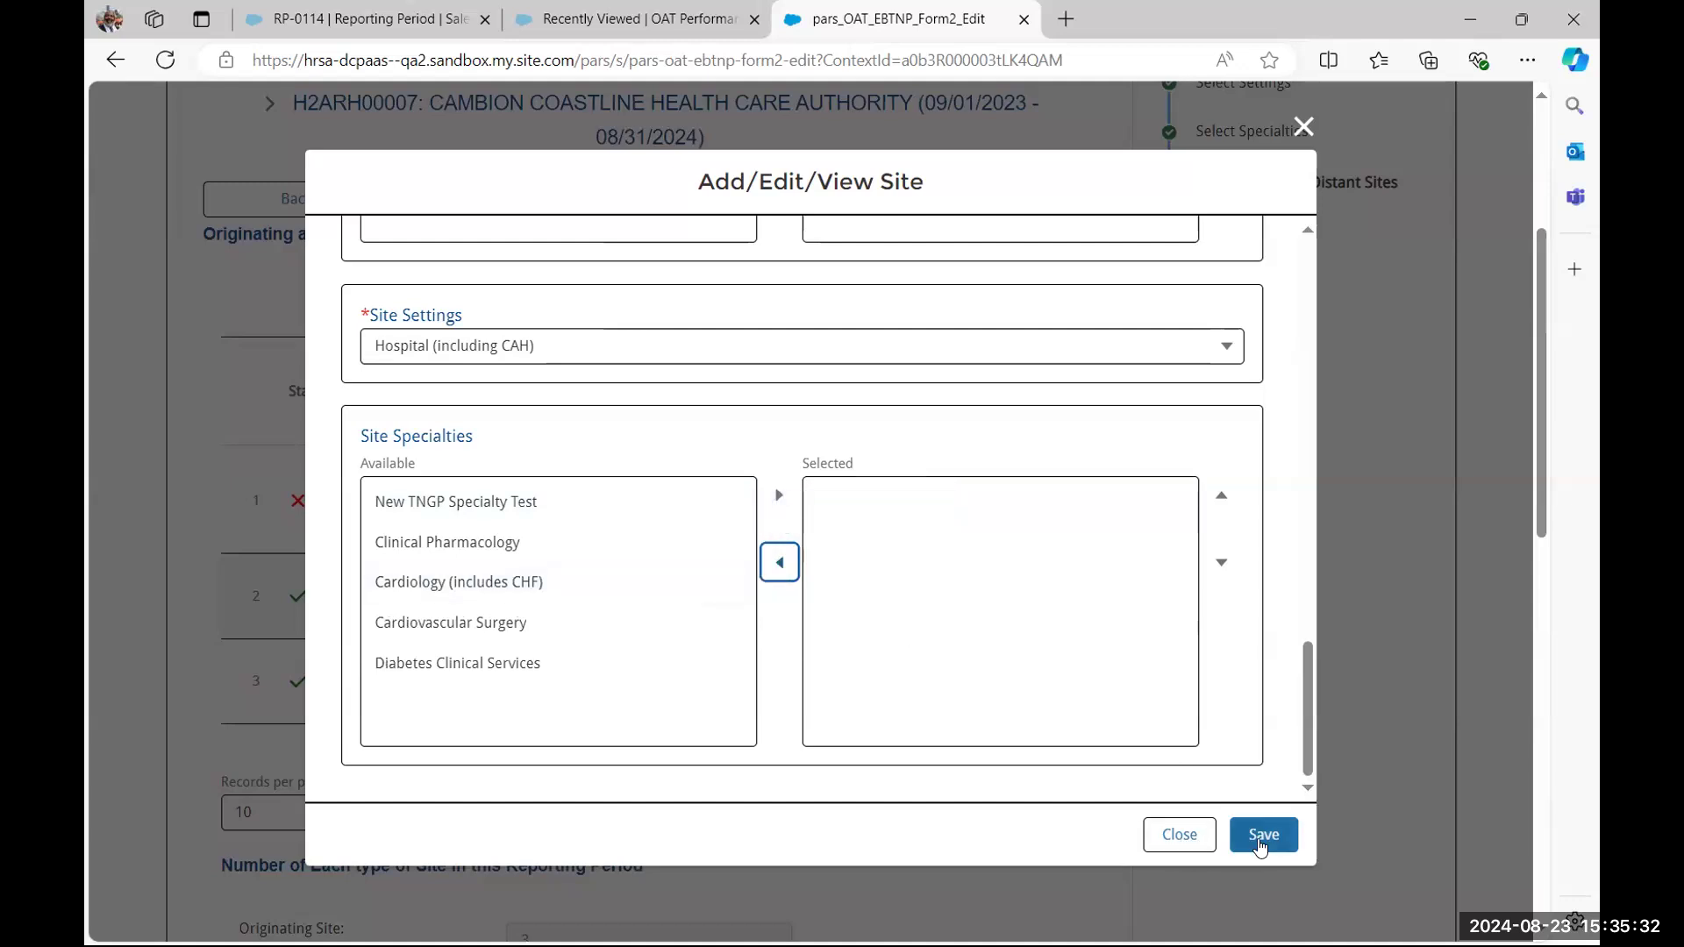
# Review the site's address information, run the address validation, and compare the entered address with the validated one
pyautogui.scroll(10, 860, 603)
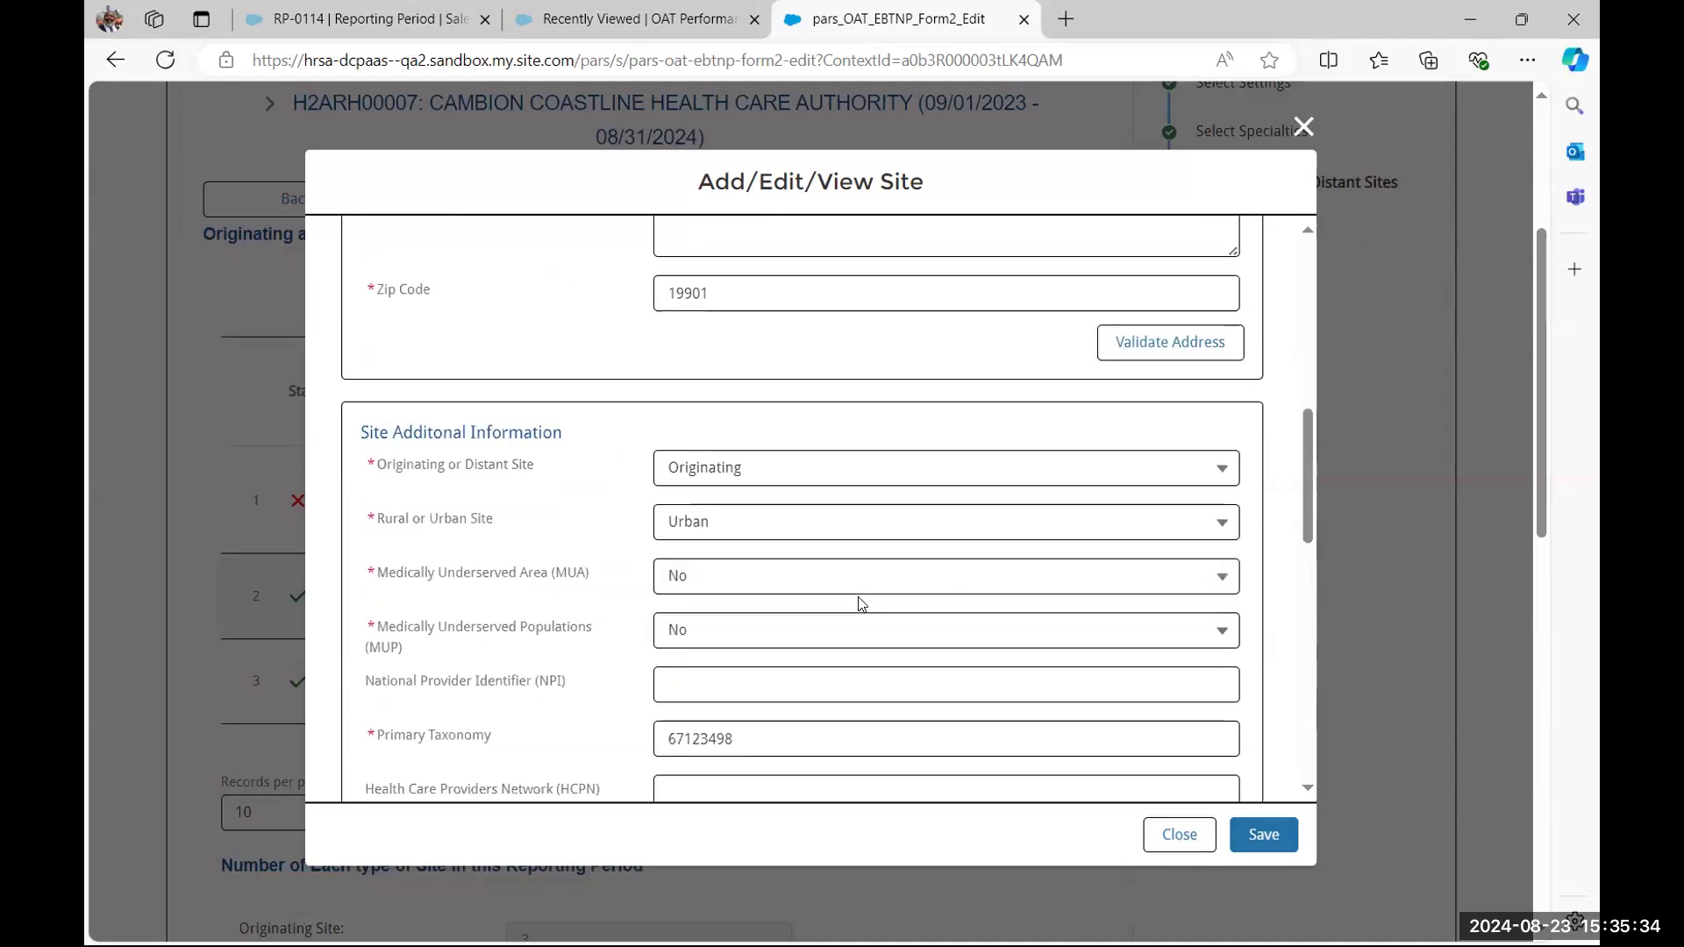
pyautogui.scroll(3, 842, 571)
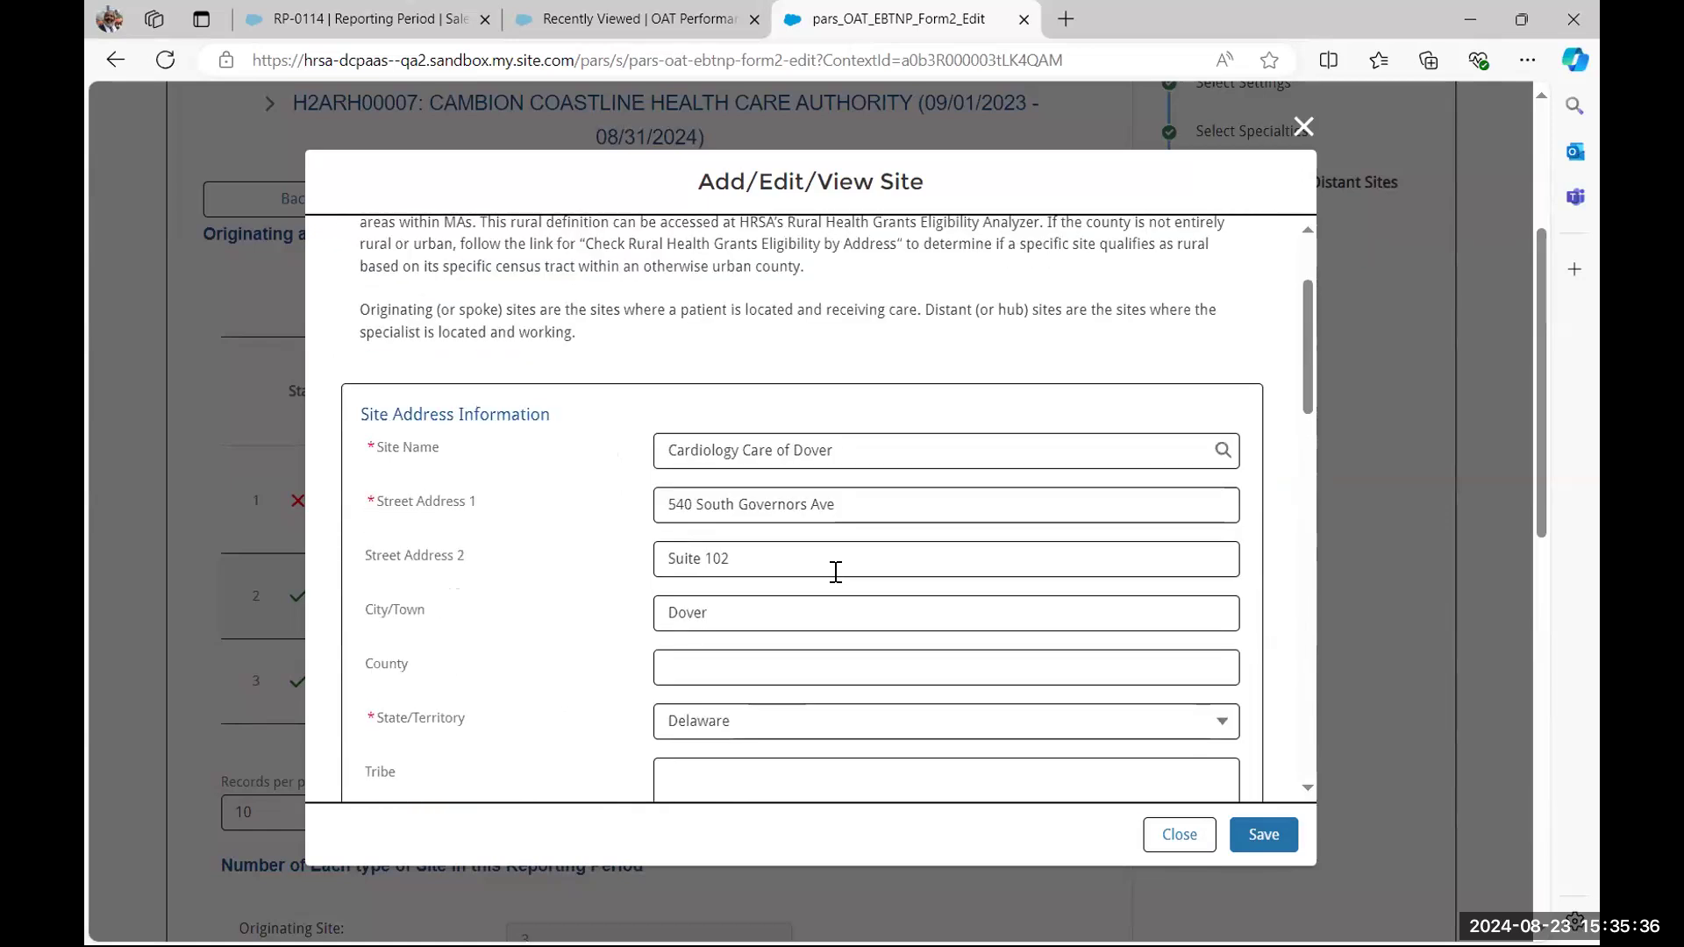
pyautogui.scroll(-1, 837, 579)
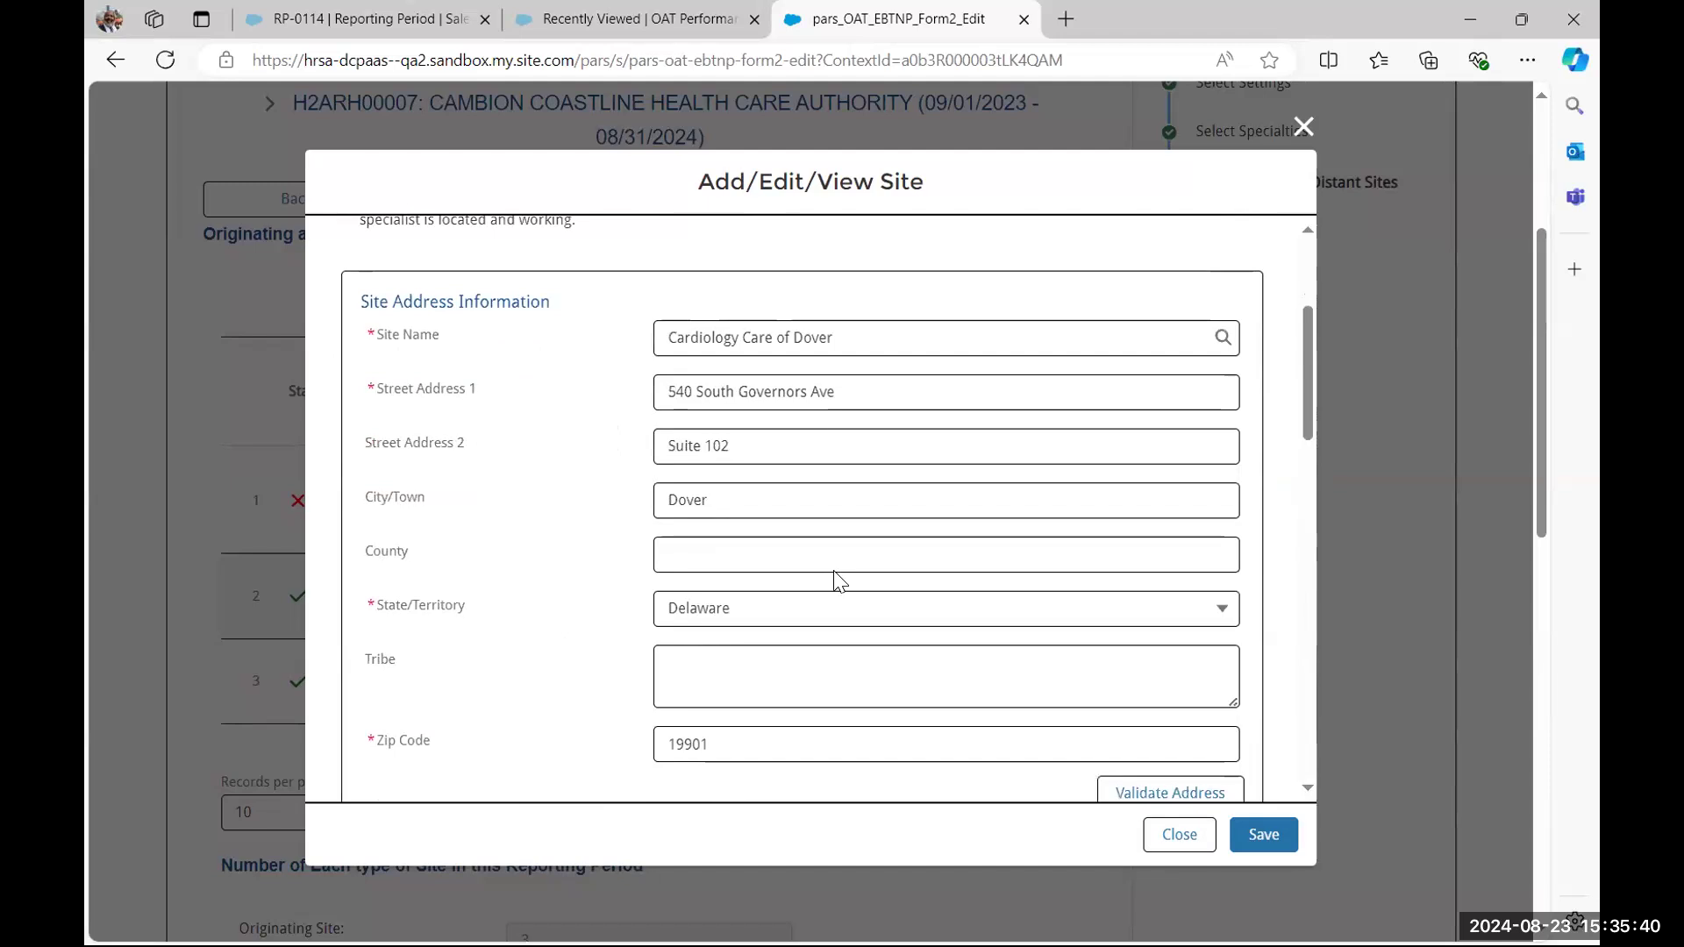
pyautogui.scroll(-1, 839, 581)
pyautogui.scroll(-1, 839, 580)
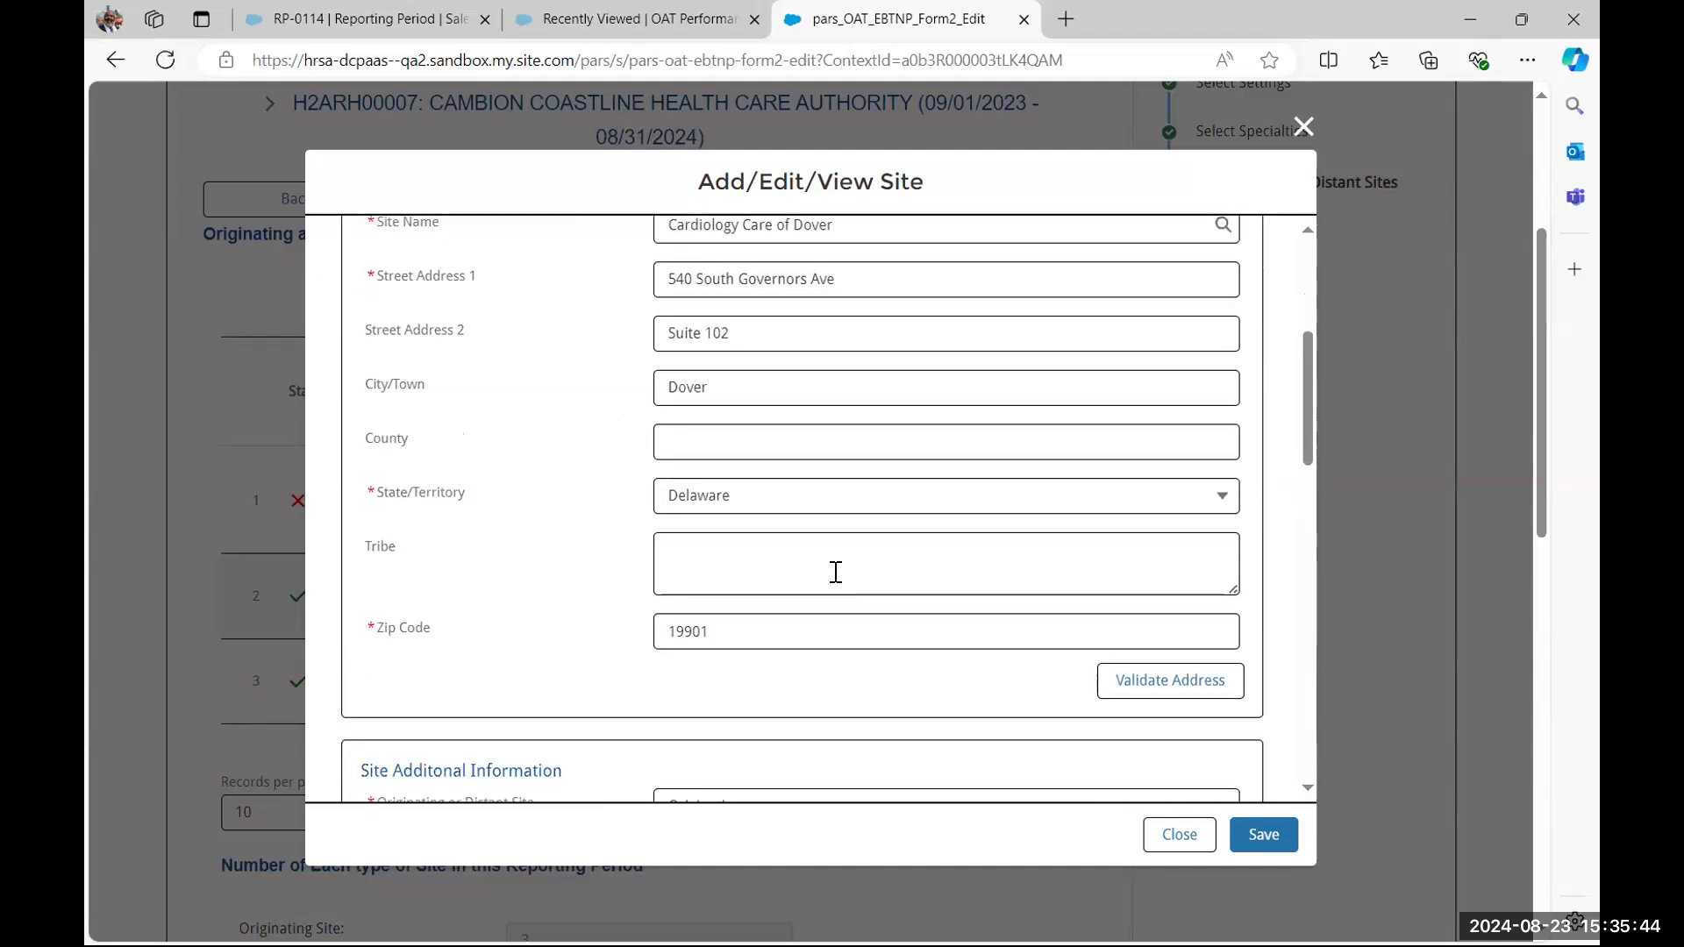
pyautogui.scroll(2, 836, 572)
pyautogui.scroll(-2, 846, 565)
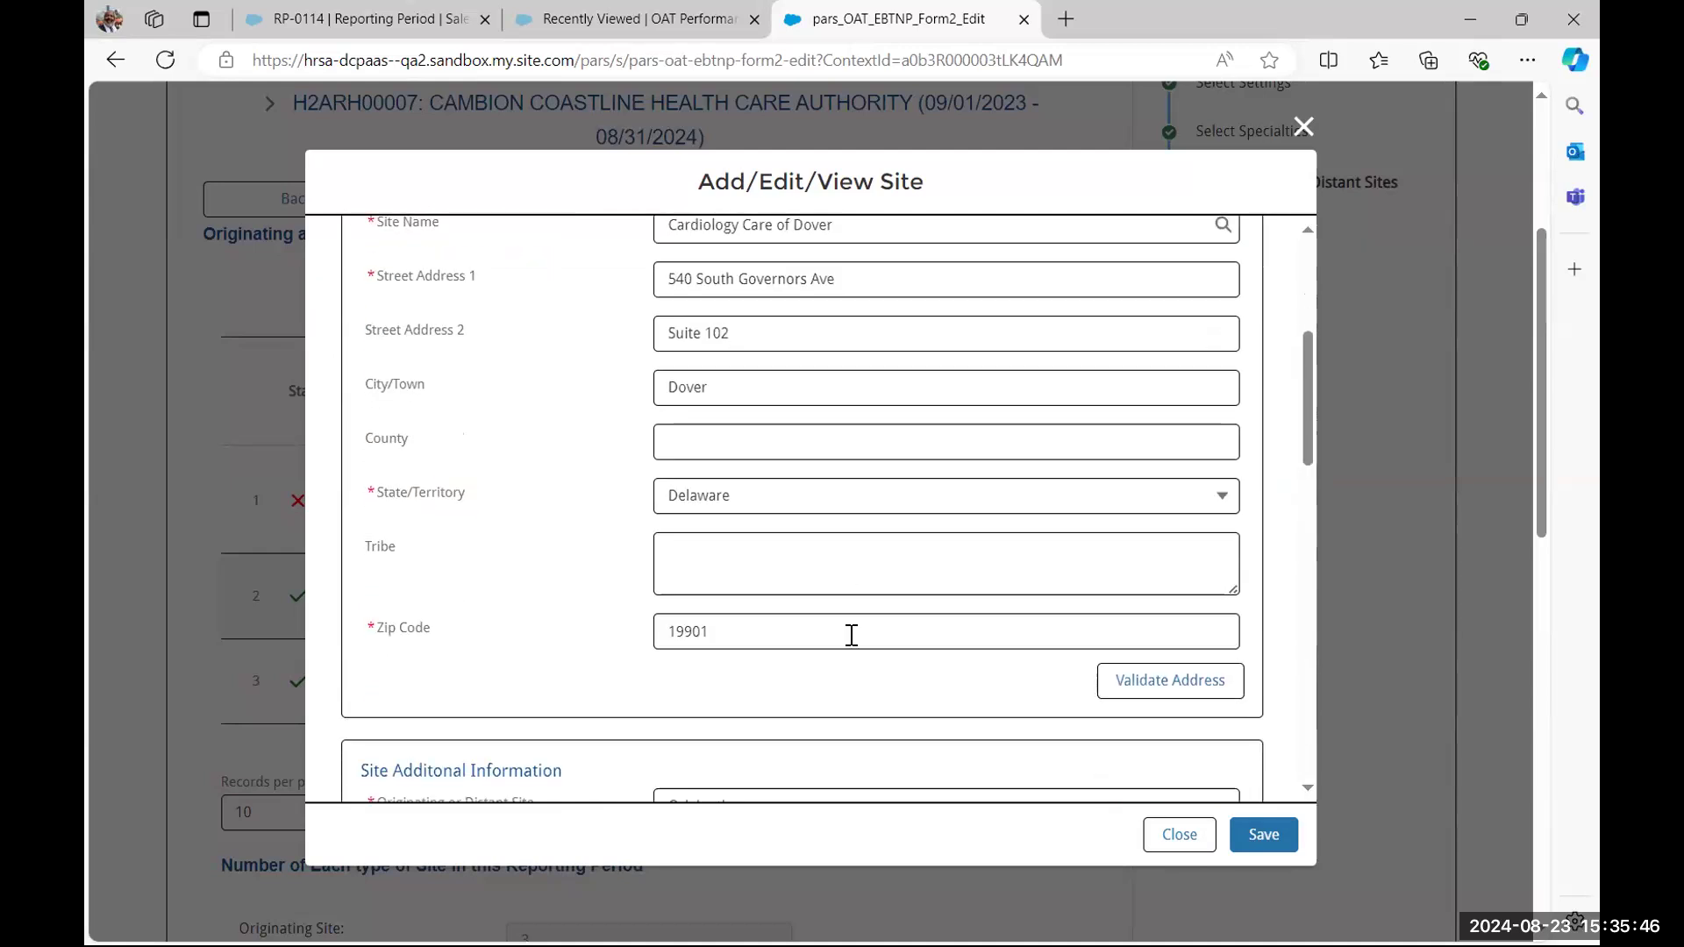
pyautogui.click(1147, 684)
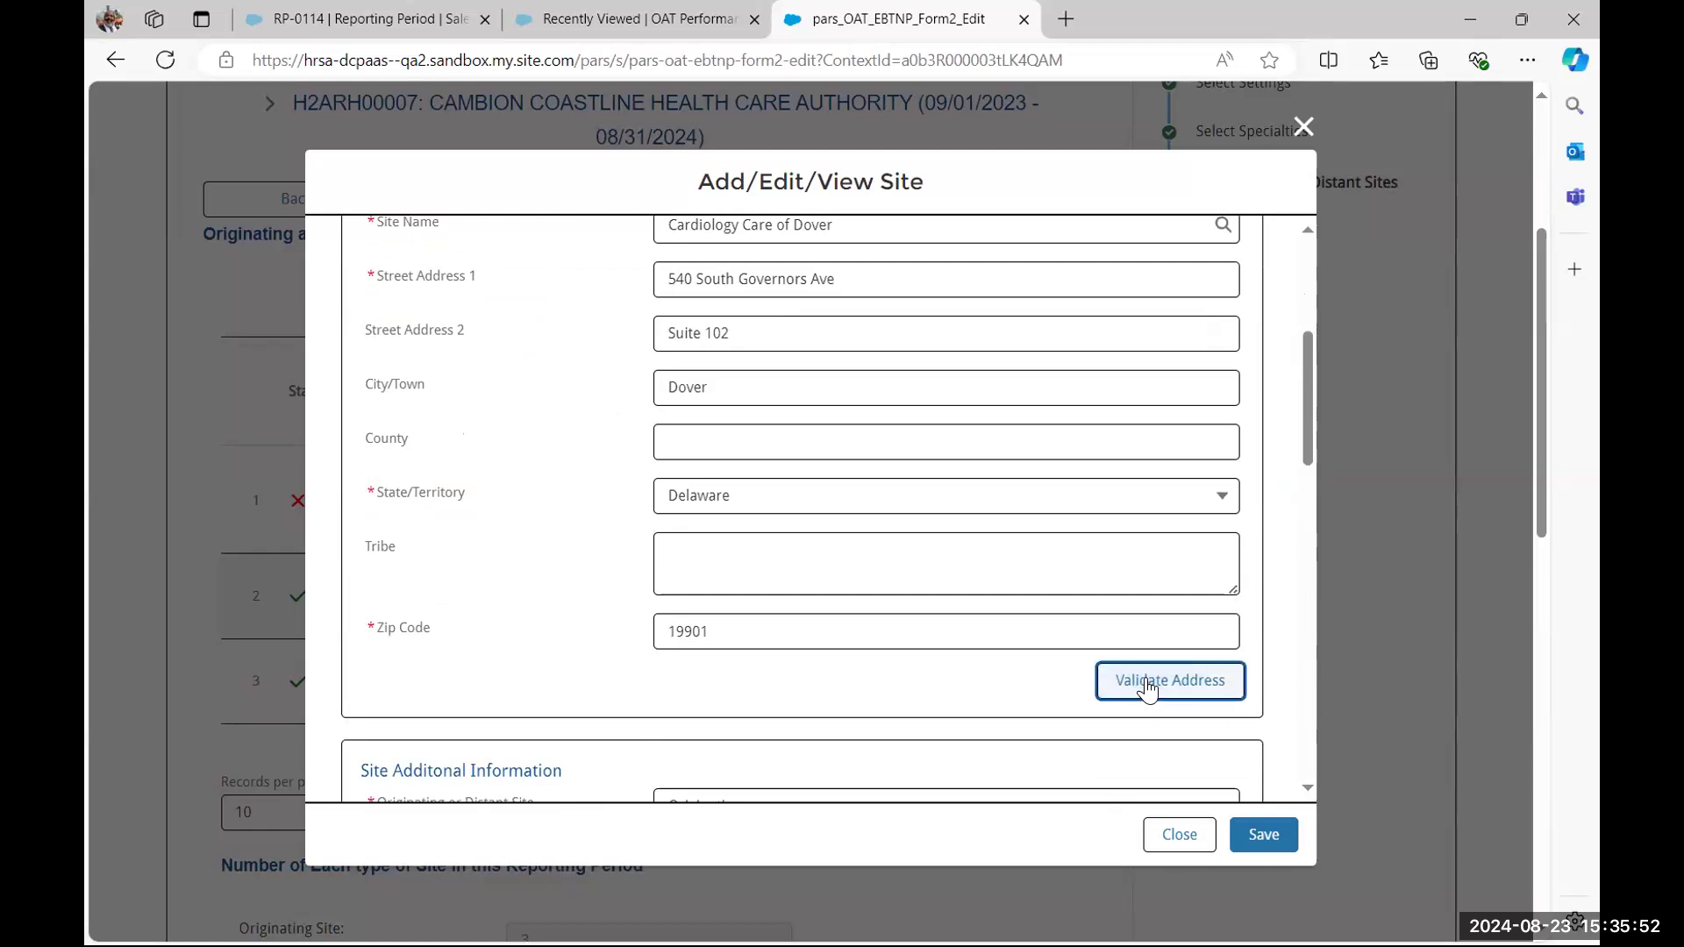
pyautogui.scroll(-3, 808, 530)
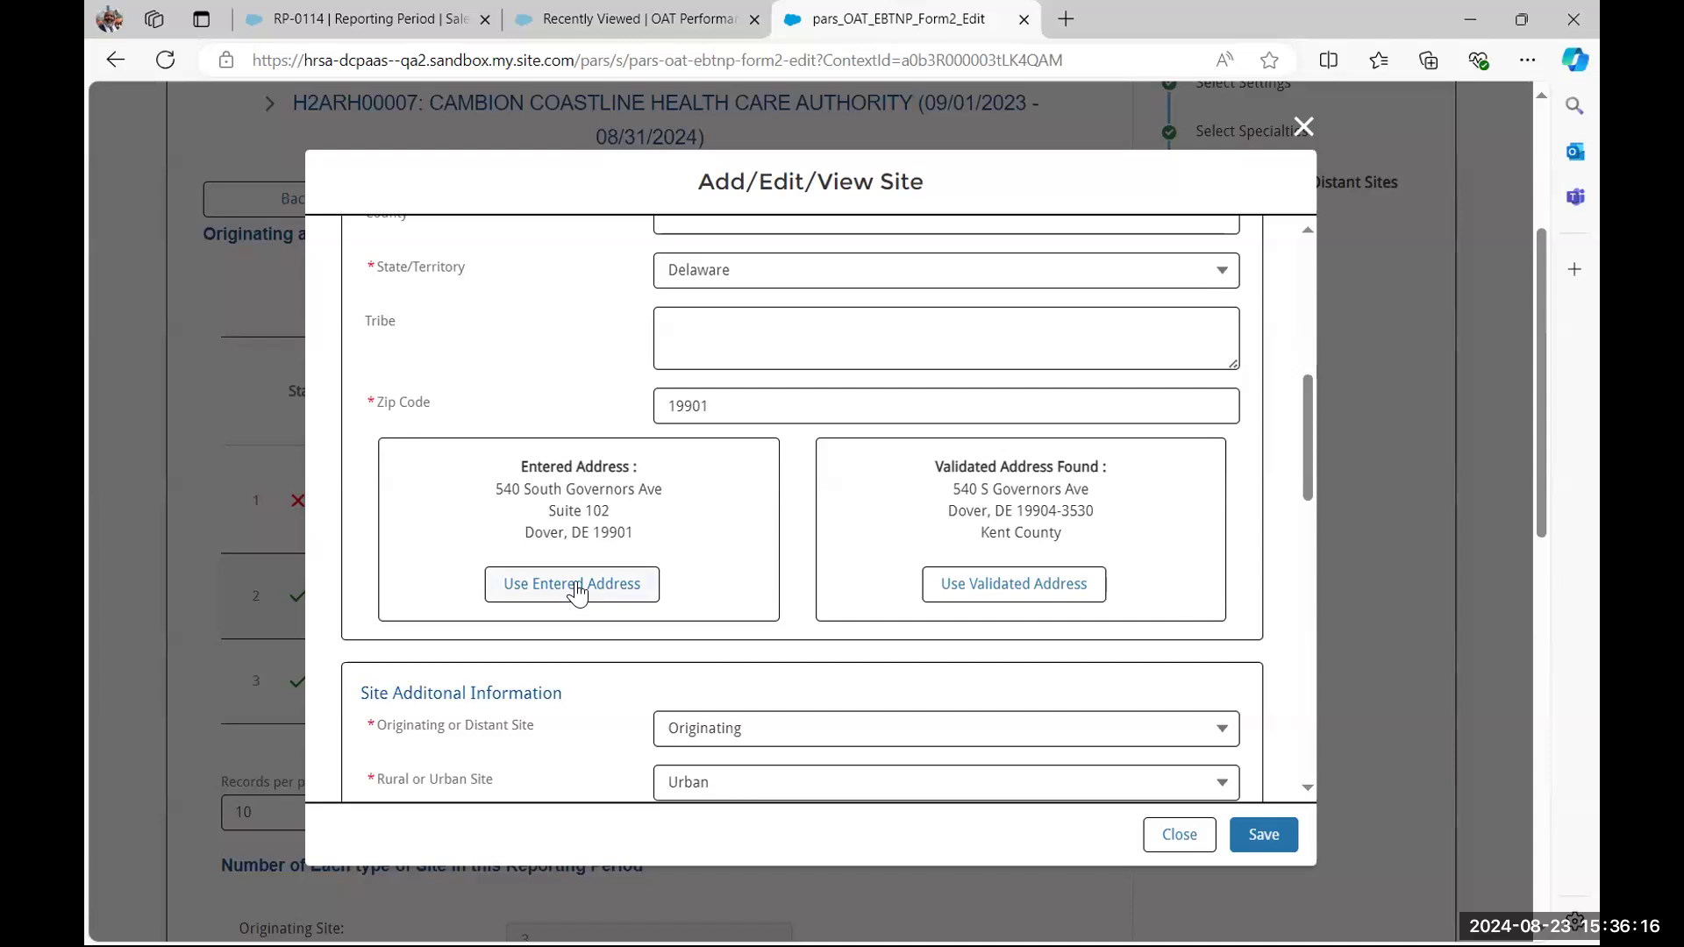
# Use the validated address for the Cardiology Care of Dover site and save the site record
pyautogui.click(1014, 585)
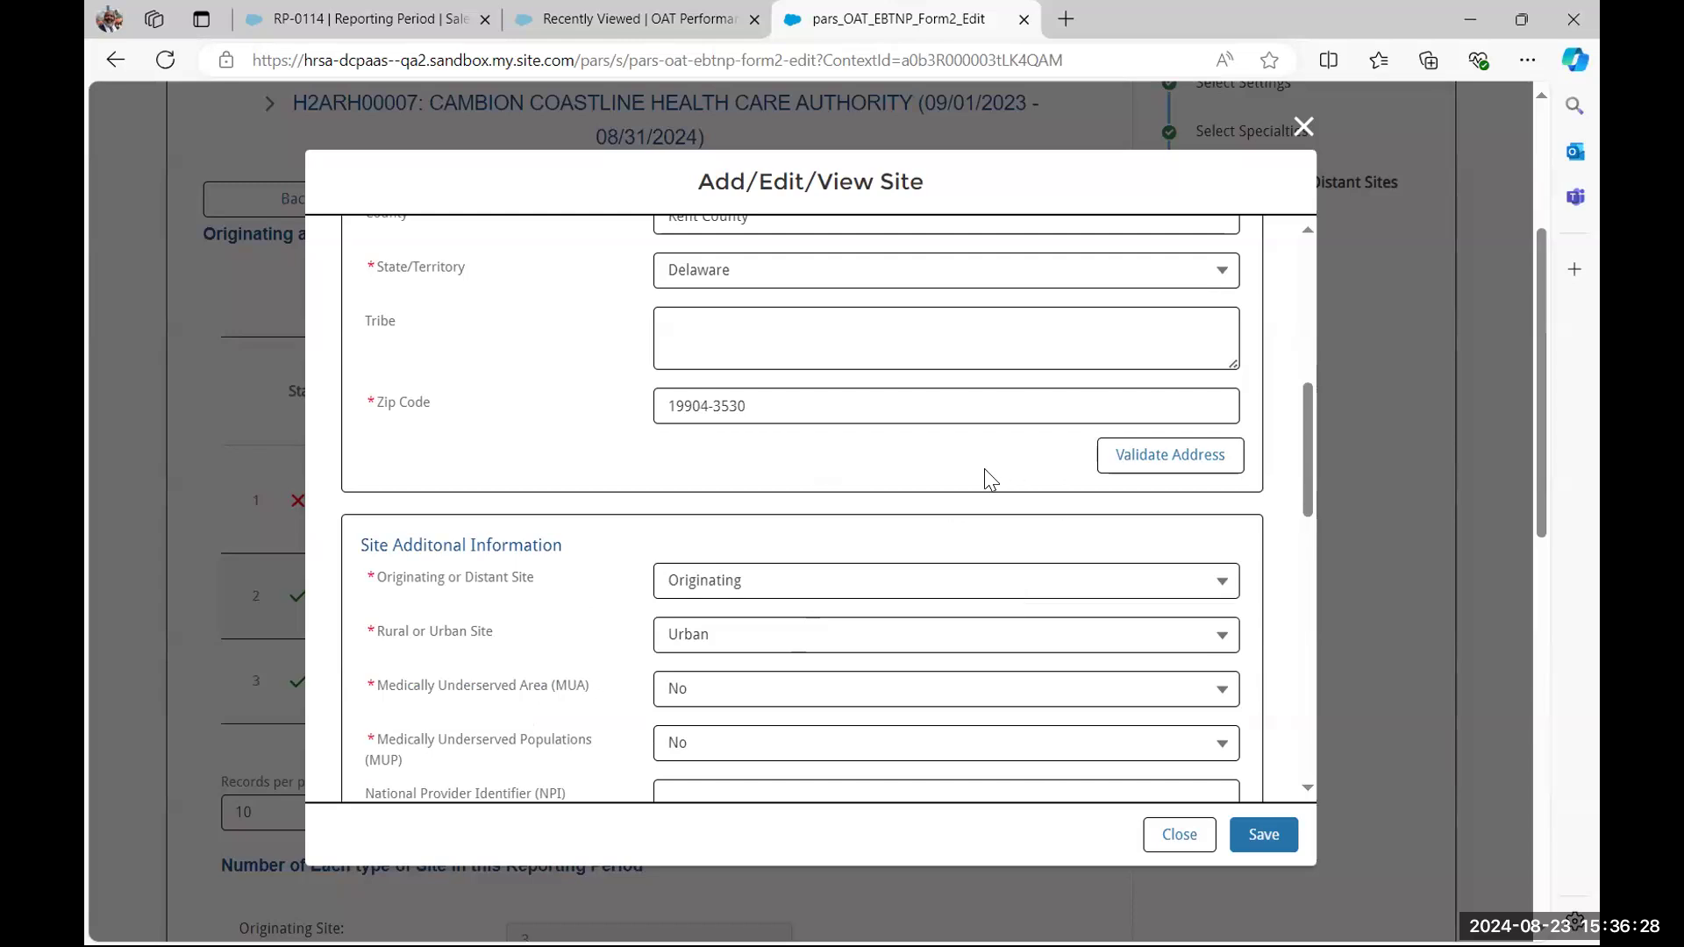
pyautogui.scroll(-1, 990, 480)
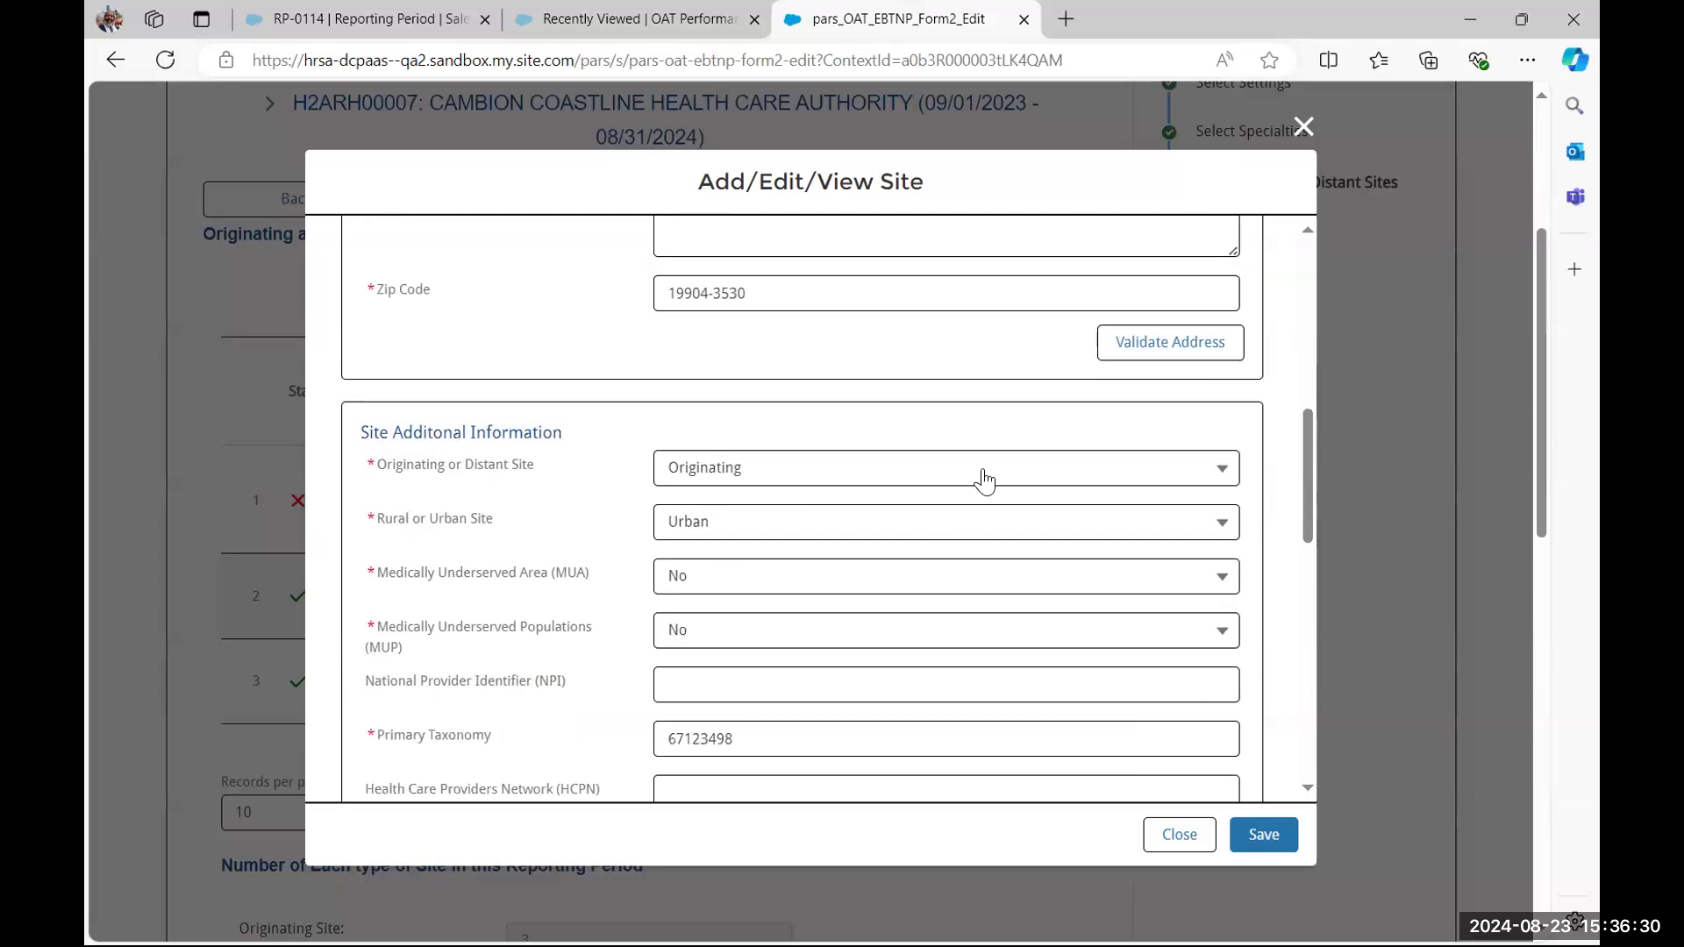
pyautogui.scroll(-4, 984, 479)
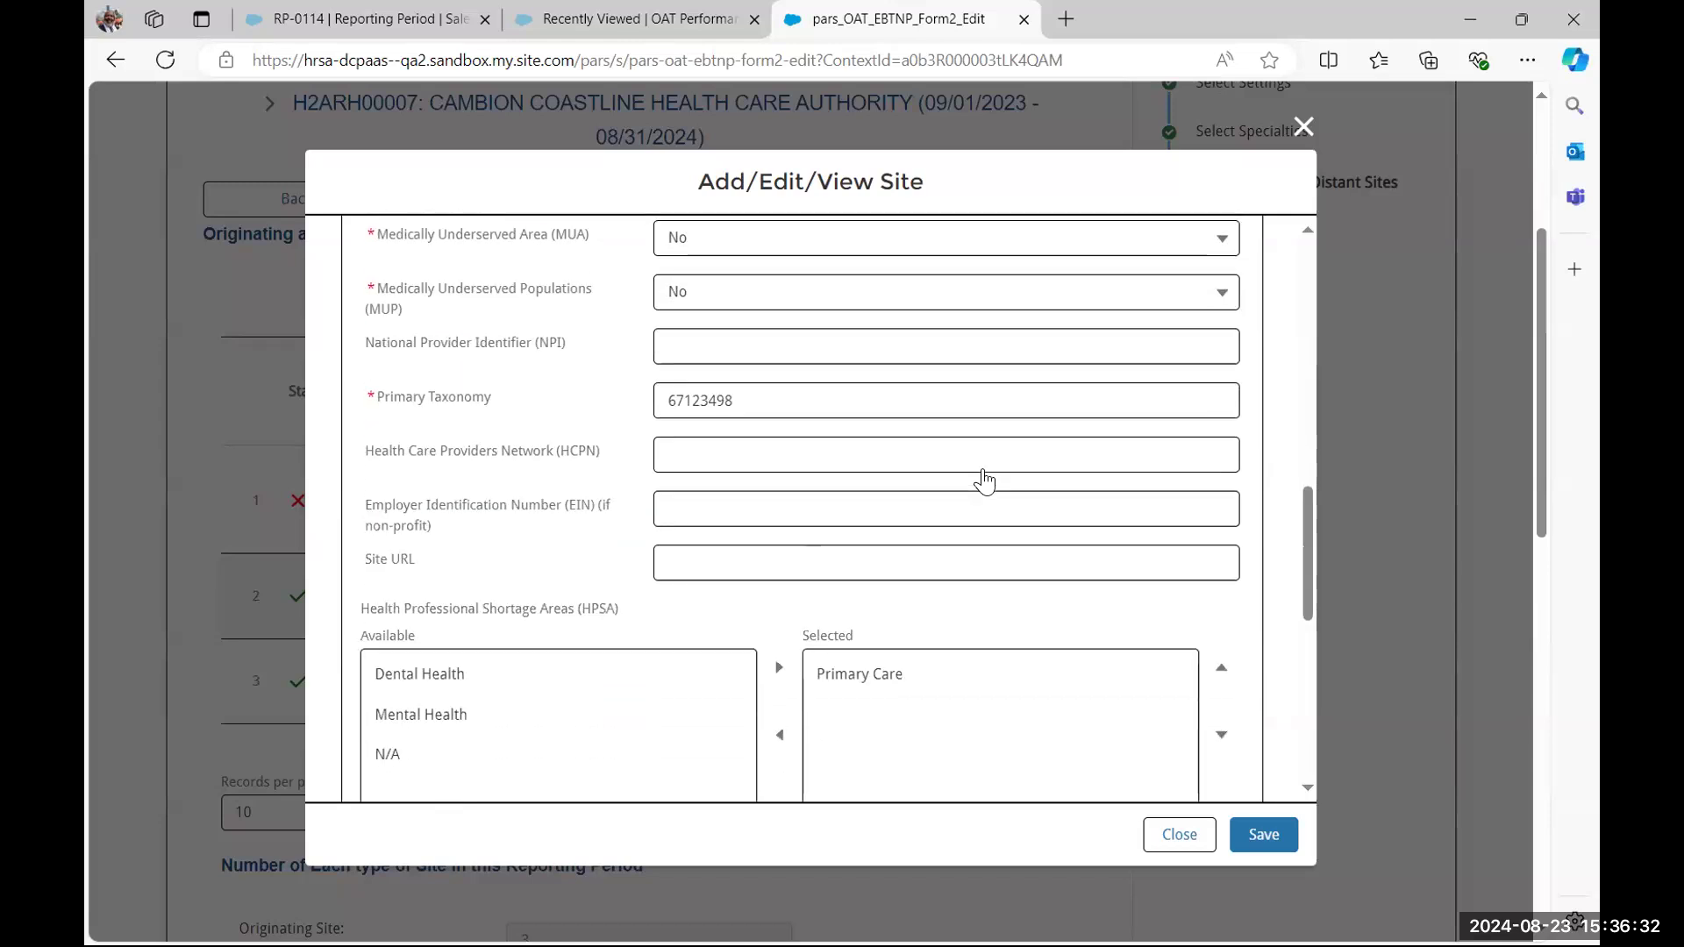
pyautogui.scroll(-5, 984, 474)
pyautogui.scroll(-3, 979, 494)
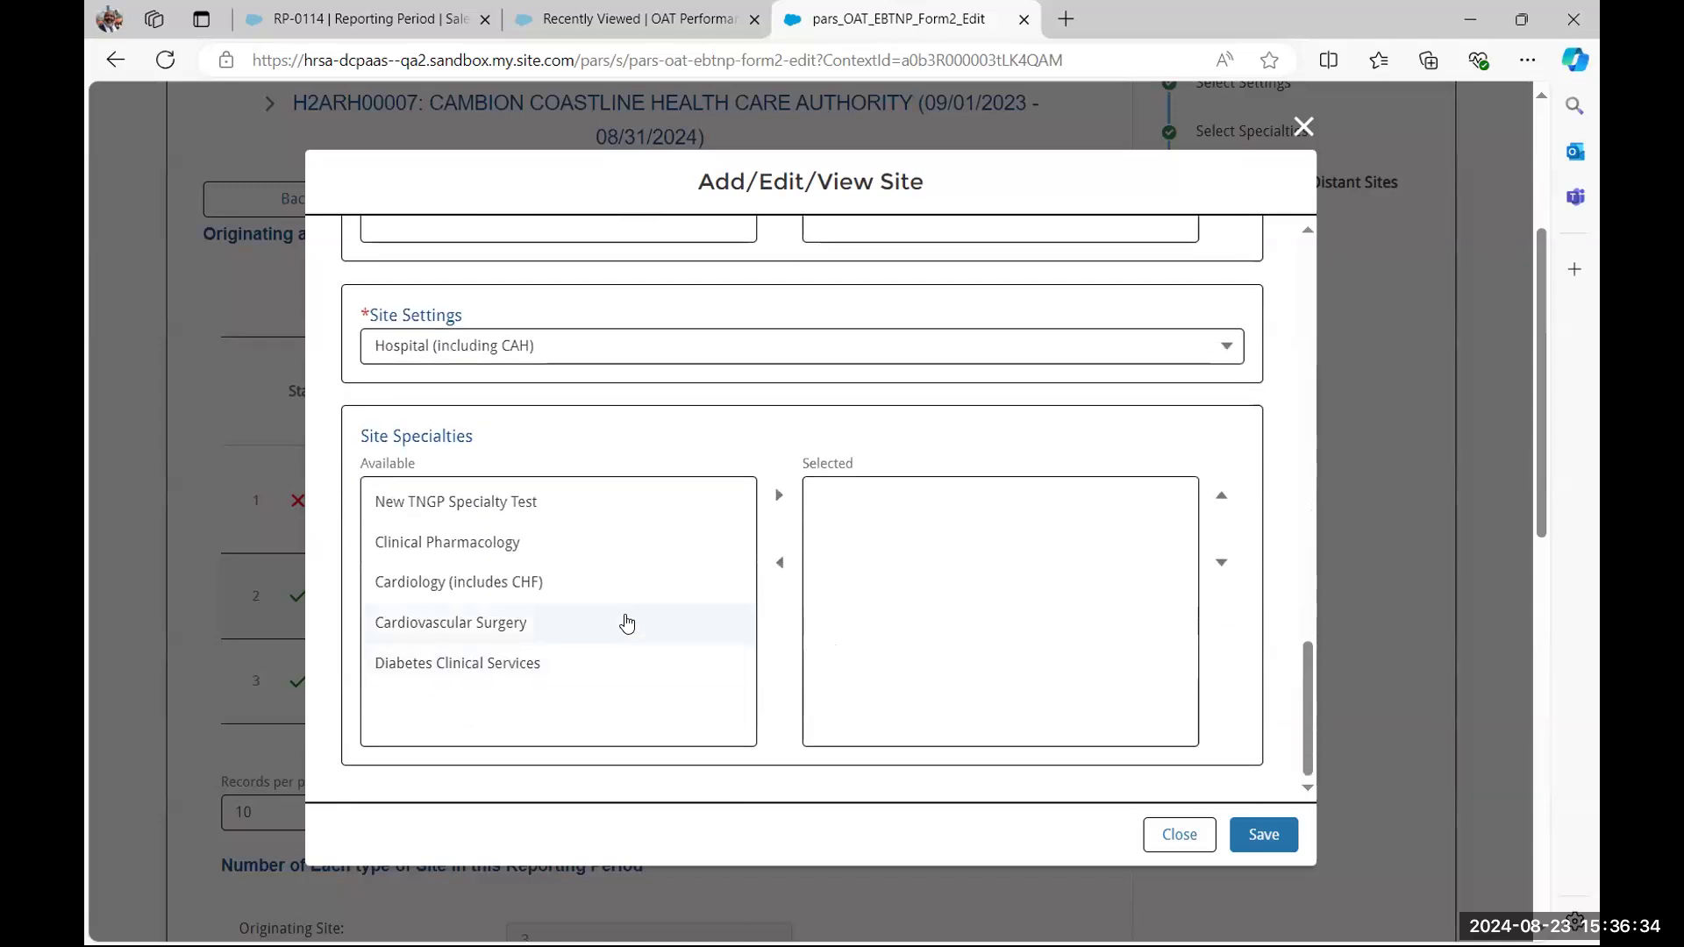
pyautogui.click(1256, 830)
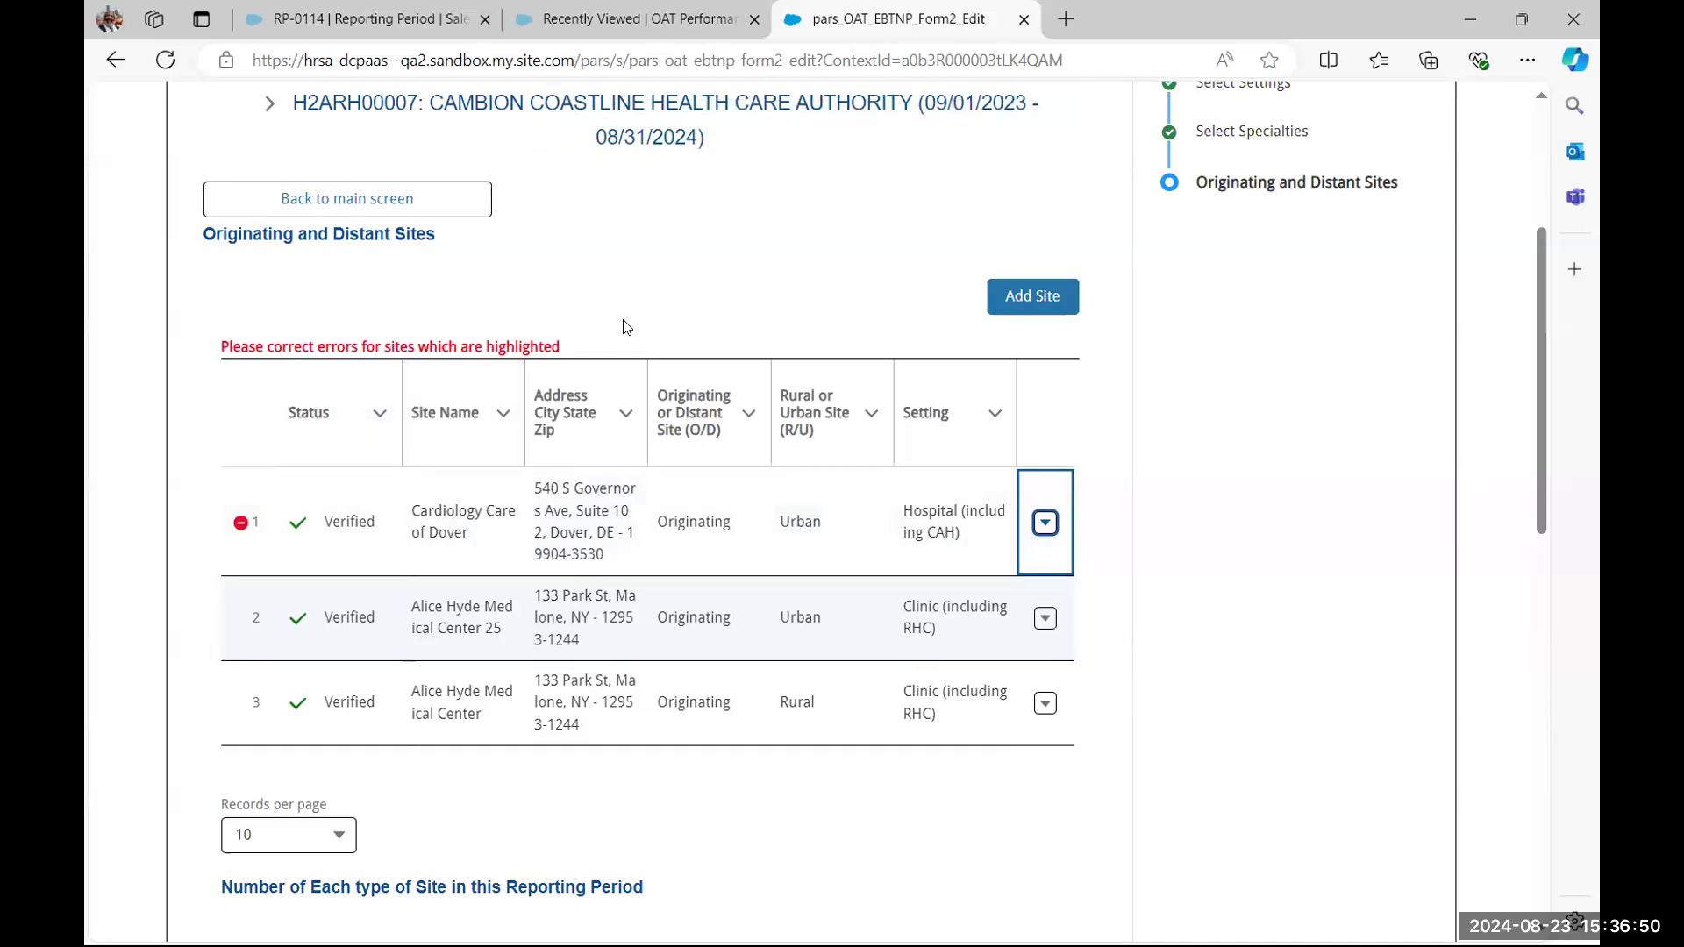
# Examine the error details flagged for the Cardiology Care of Dover row, and dismiss them
pyautogui.moveTo(561, 347); pyautogui.dragTo(215, 353)
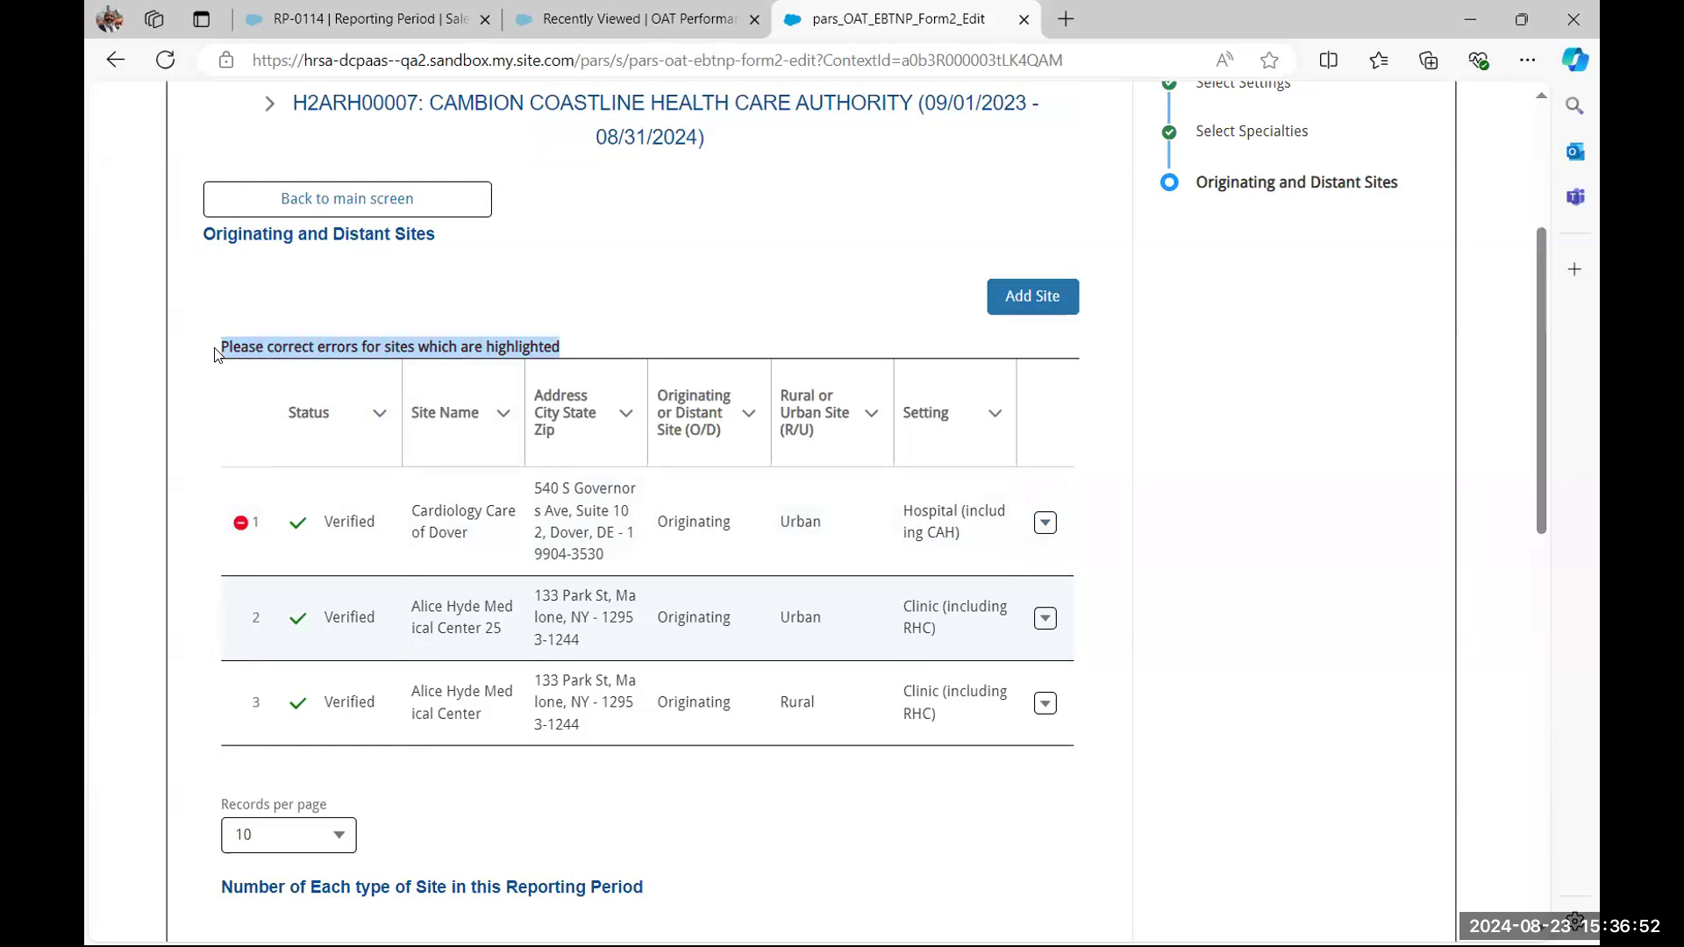
pyautogui.click(241, 526)
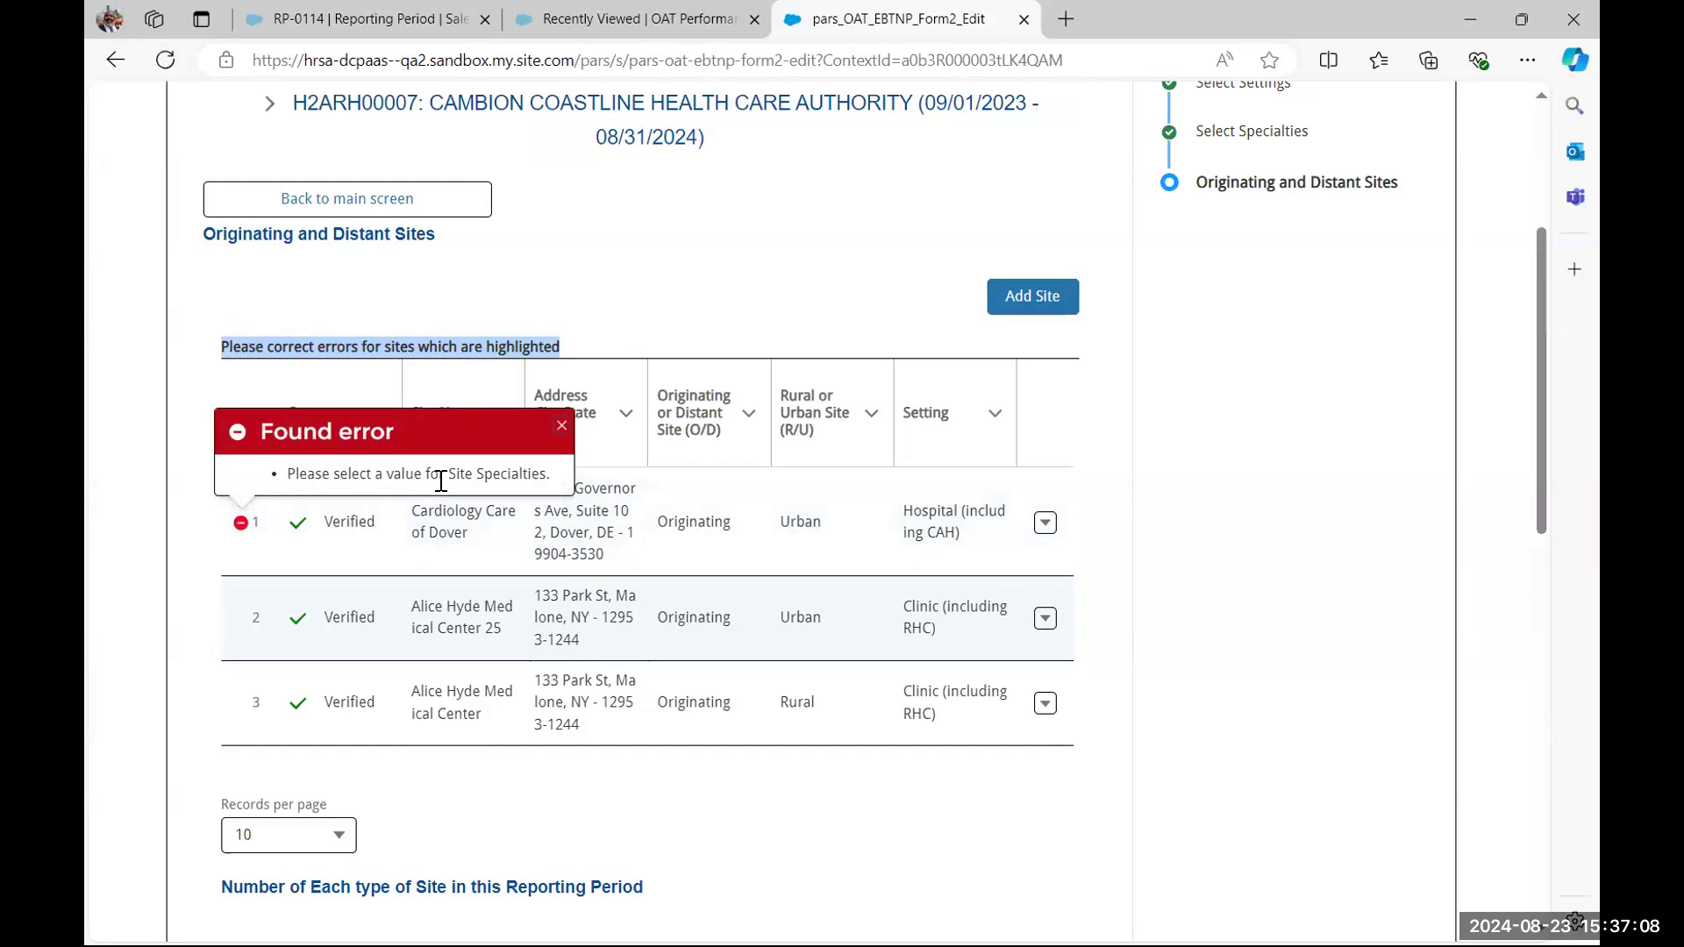
pyautogui.click(569, 420)
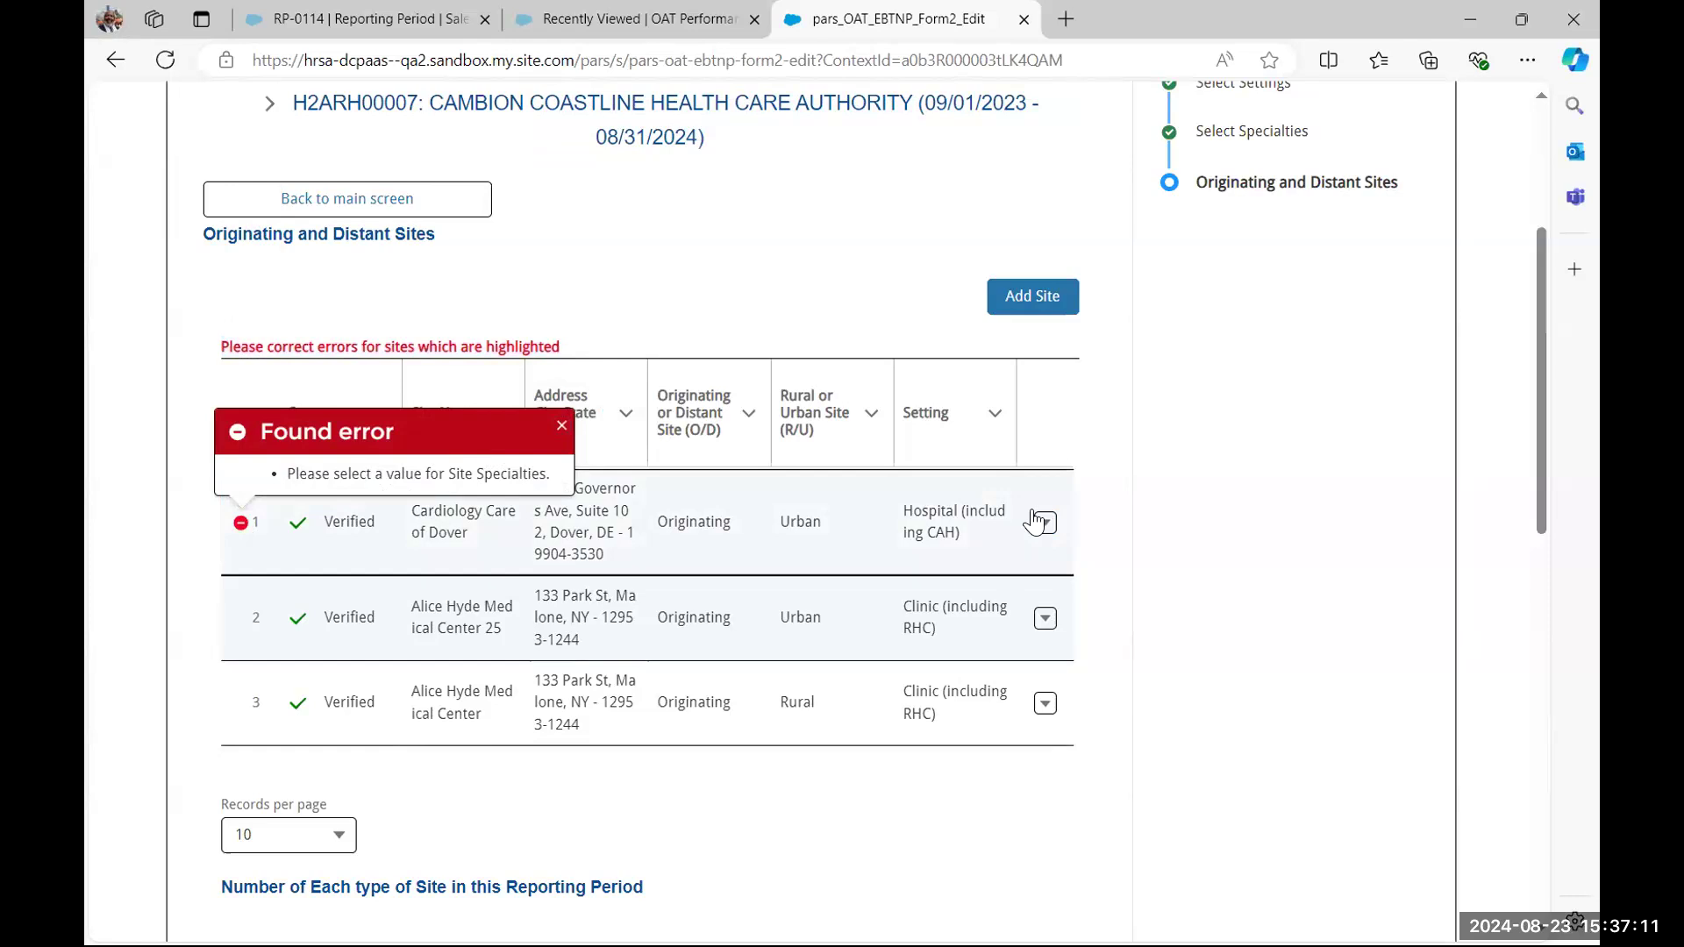
pyautogui.click(559, 430)
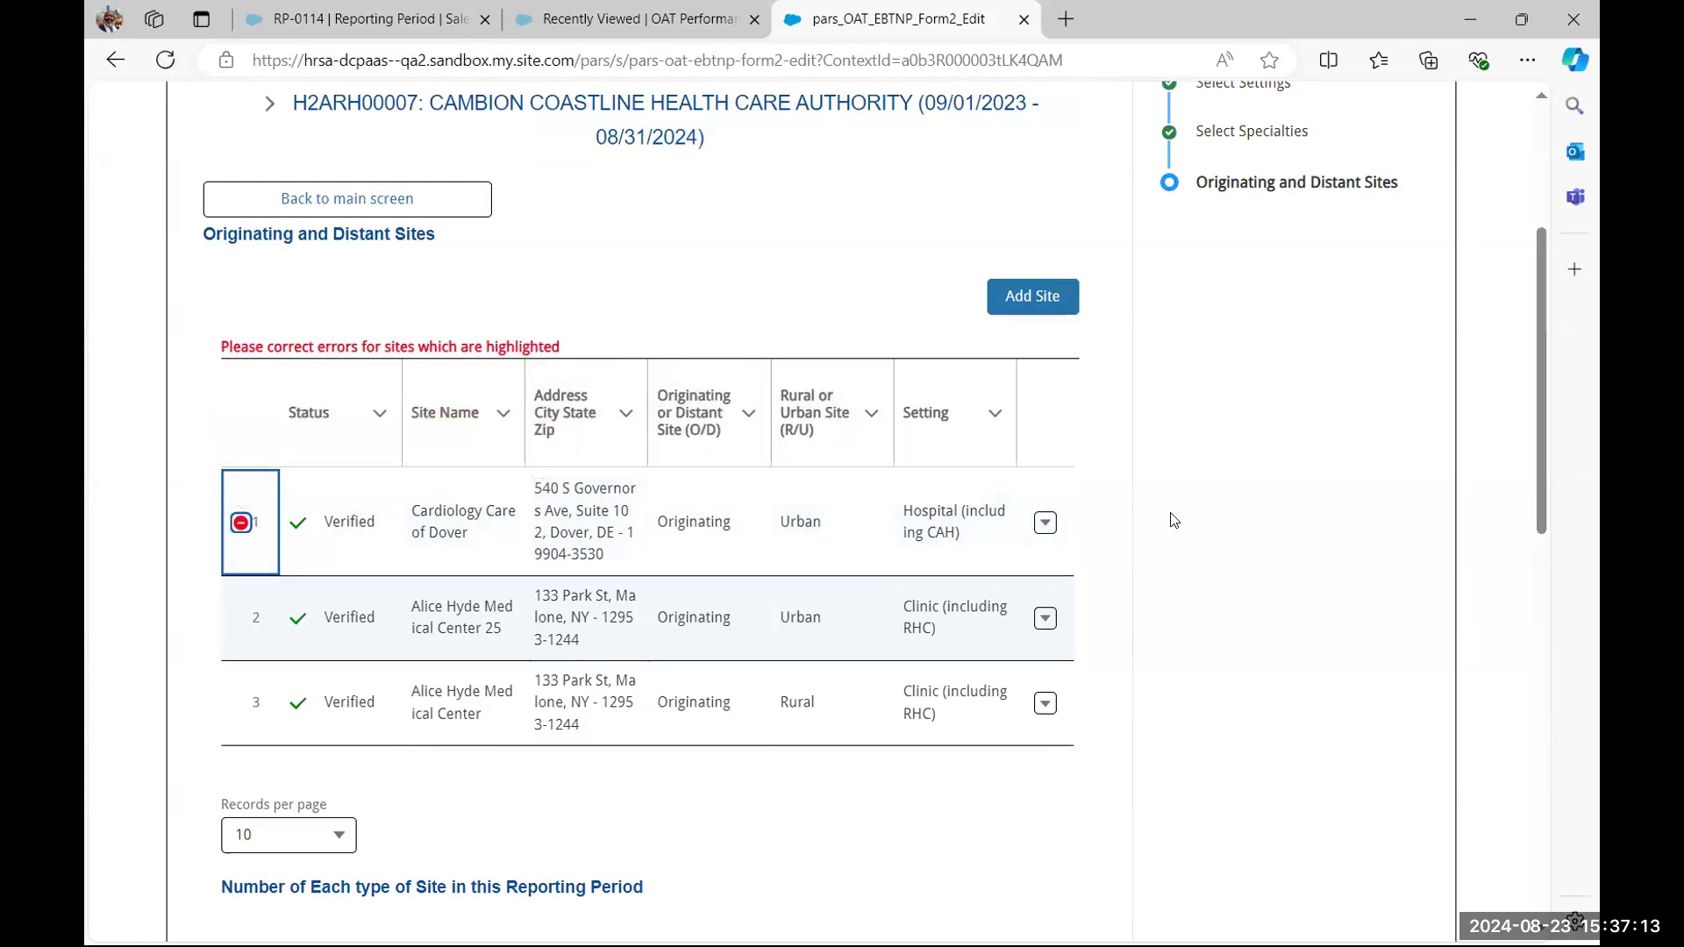
# Reopen the Cardiology Care of Dover site, add Cardiovascular Surgery and Diabetes Clinical Services to its specialties, and save it
pyautogui.click(1045, 523)
pyautogui.click(970, 600)
pyautogui.scroll(-20, 758, 560)
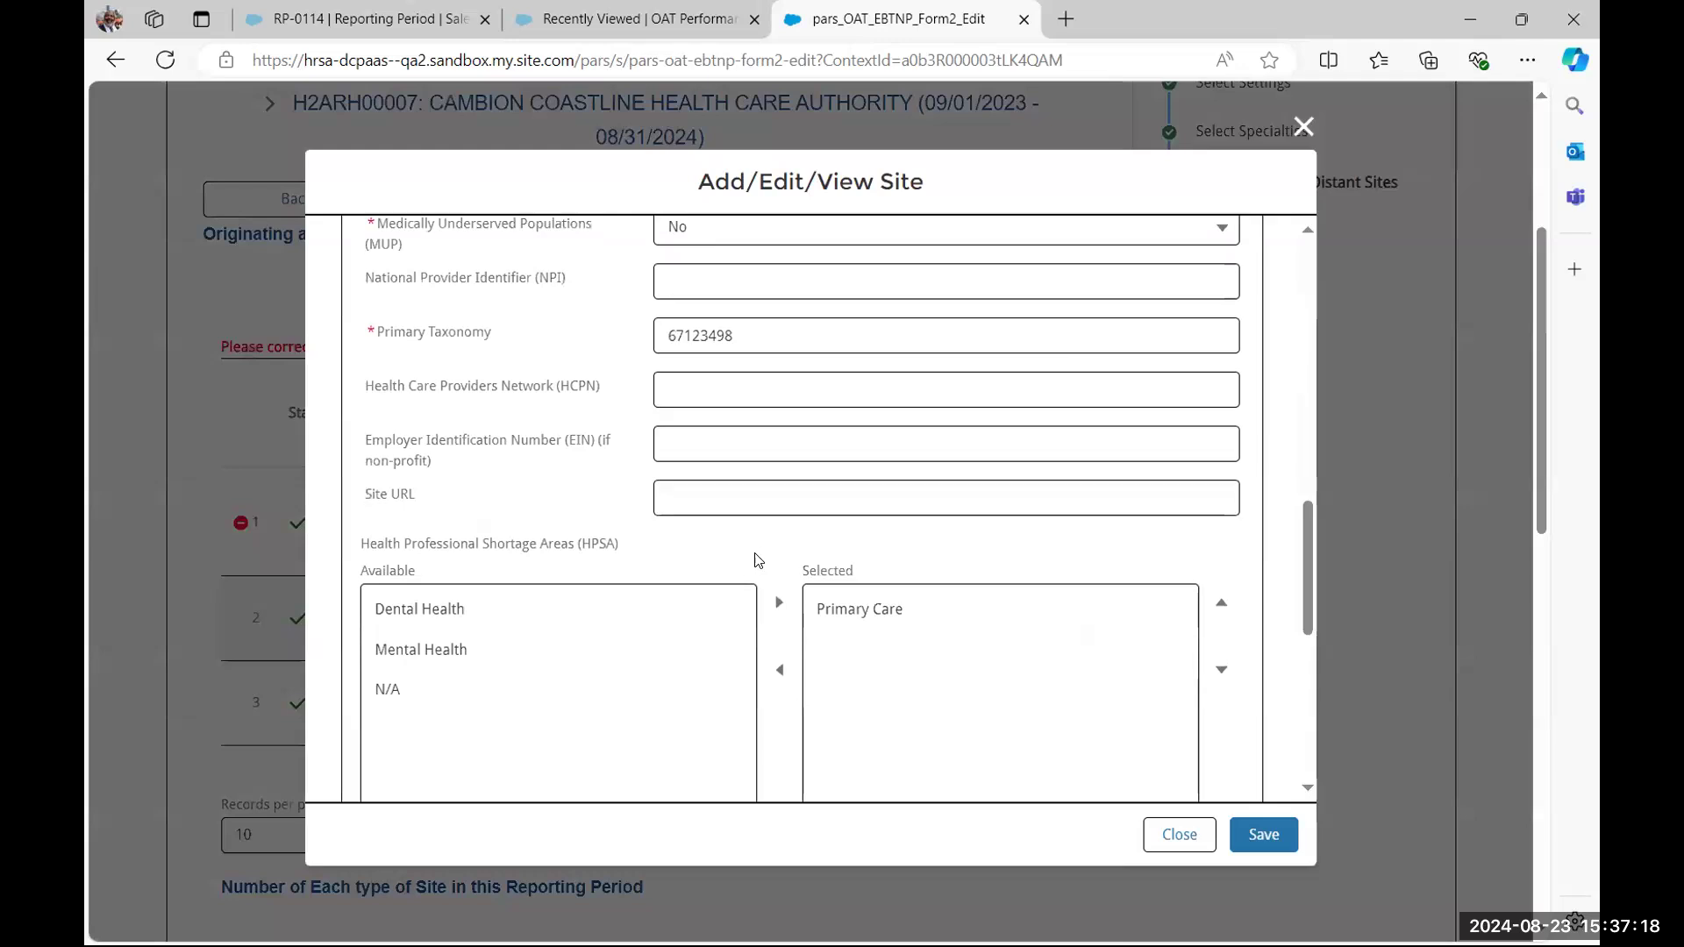
pyautogui.scroll(-1, 759, 561)
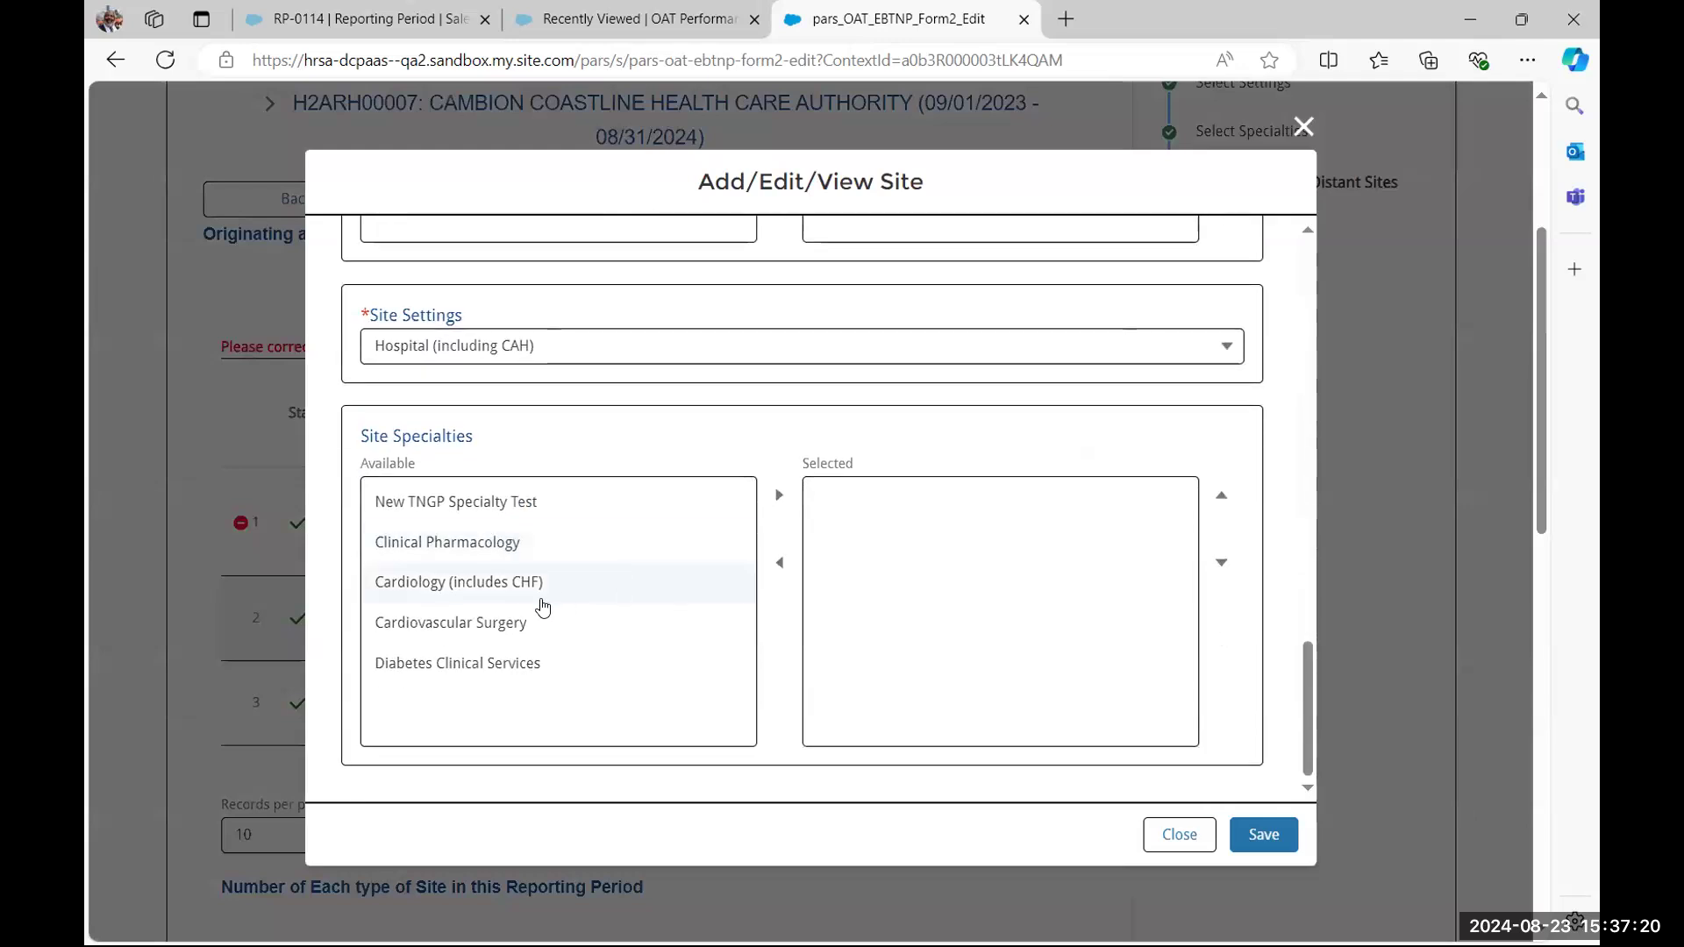
pyautogui.click(454, 624)
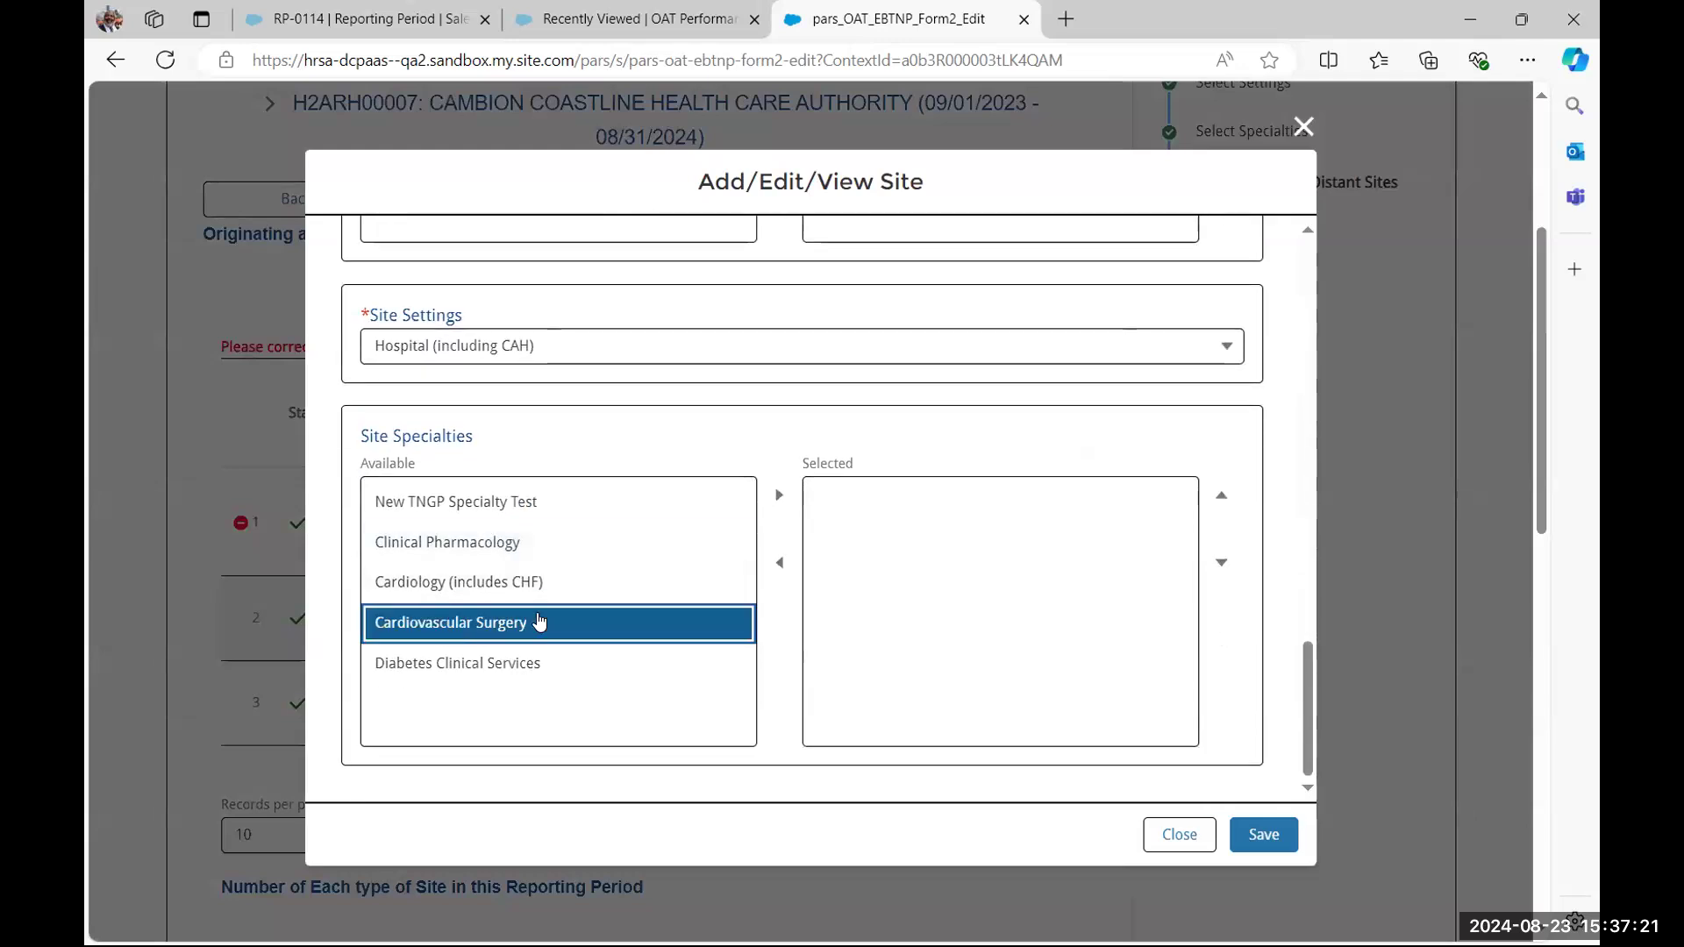
pyautogui.click(780, 507)
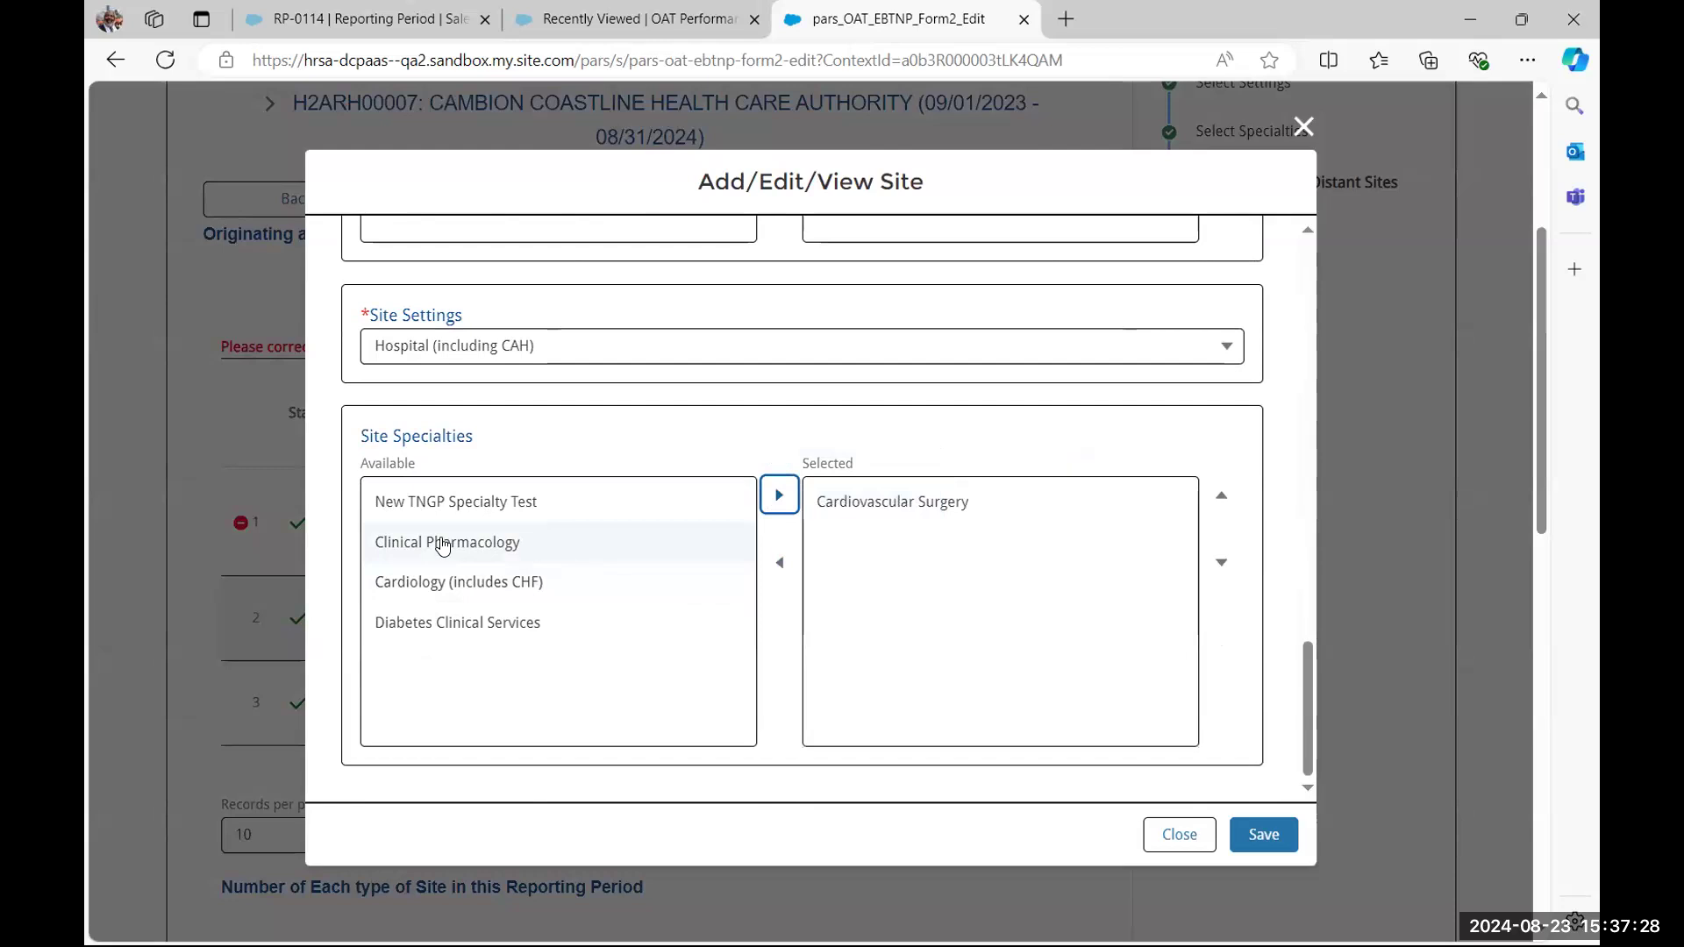
pyautogui.click(483, 624)
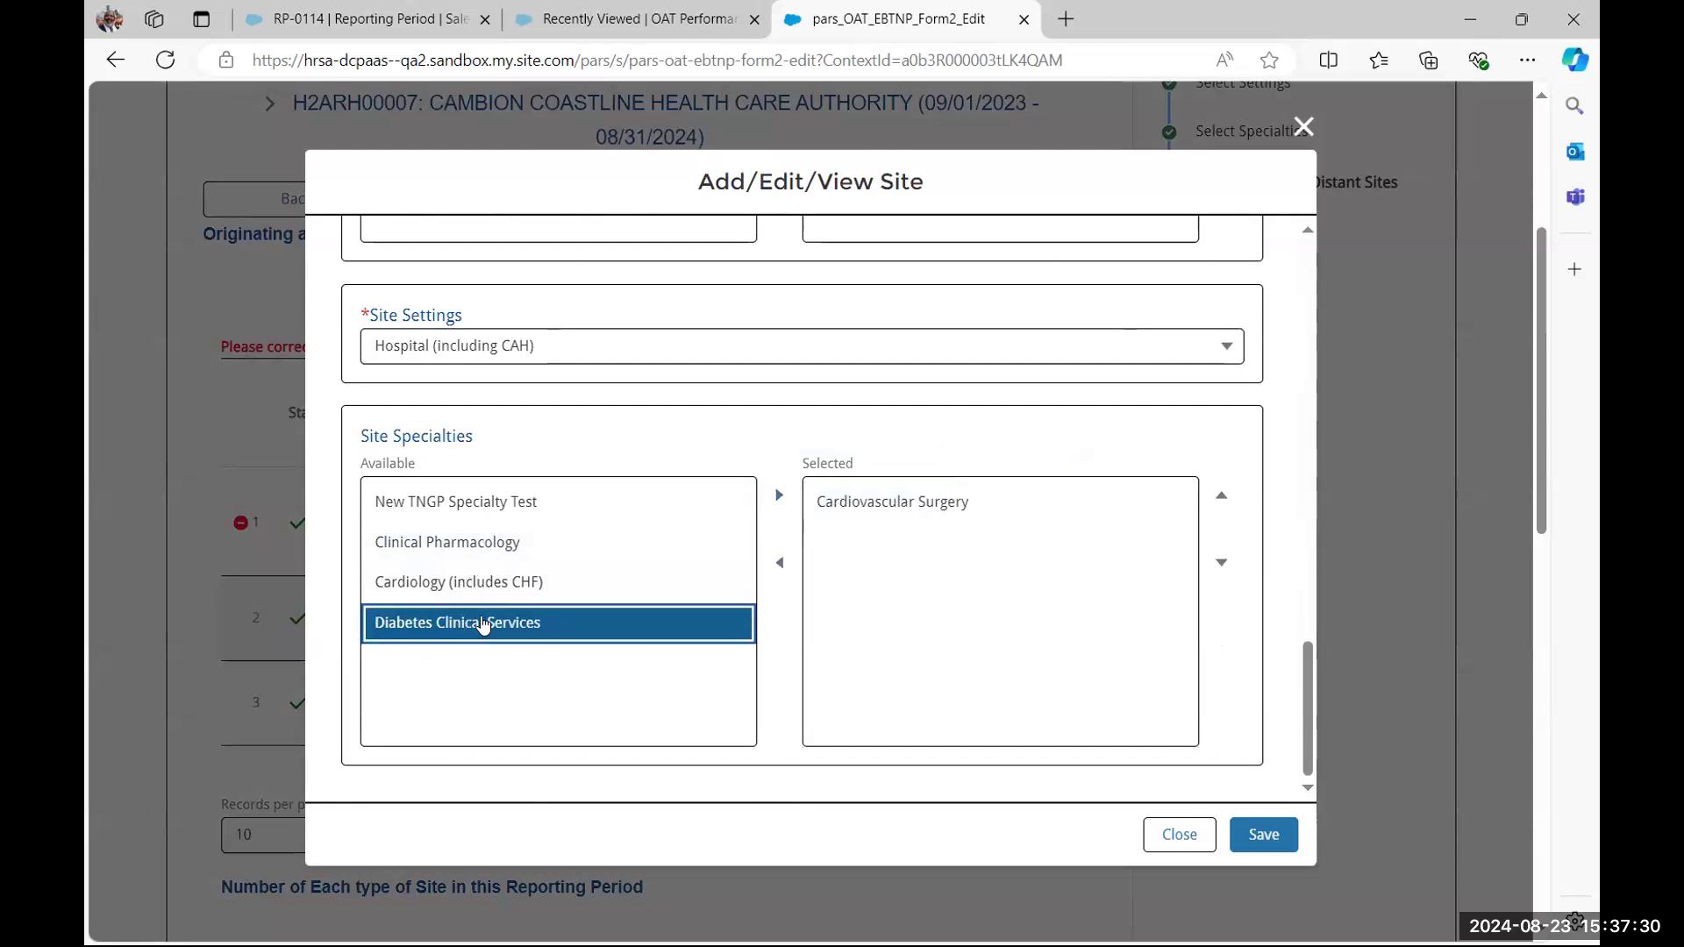
pyautogui.click(778, 500)
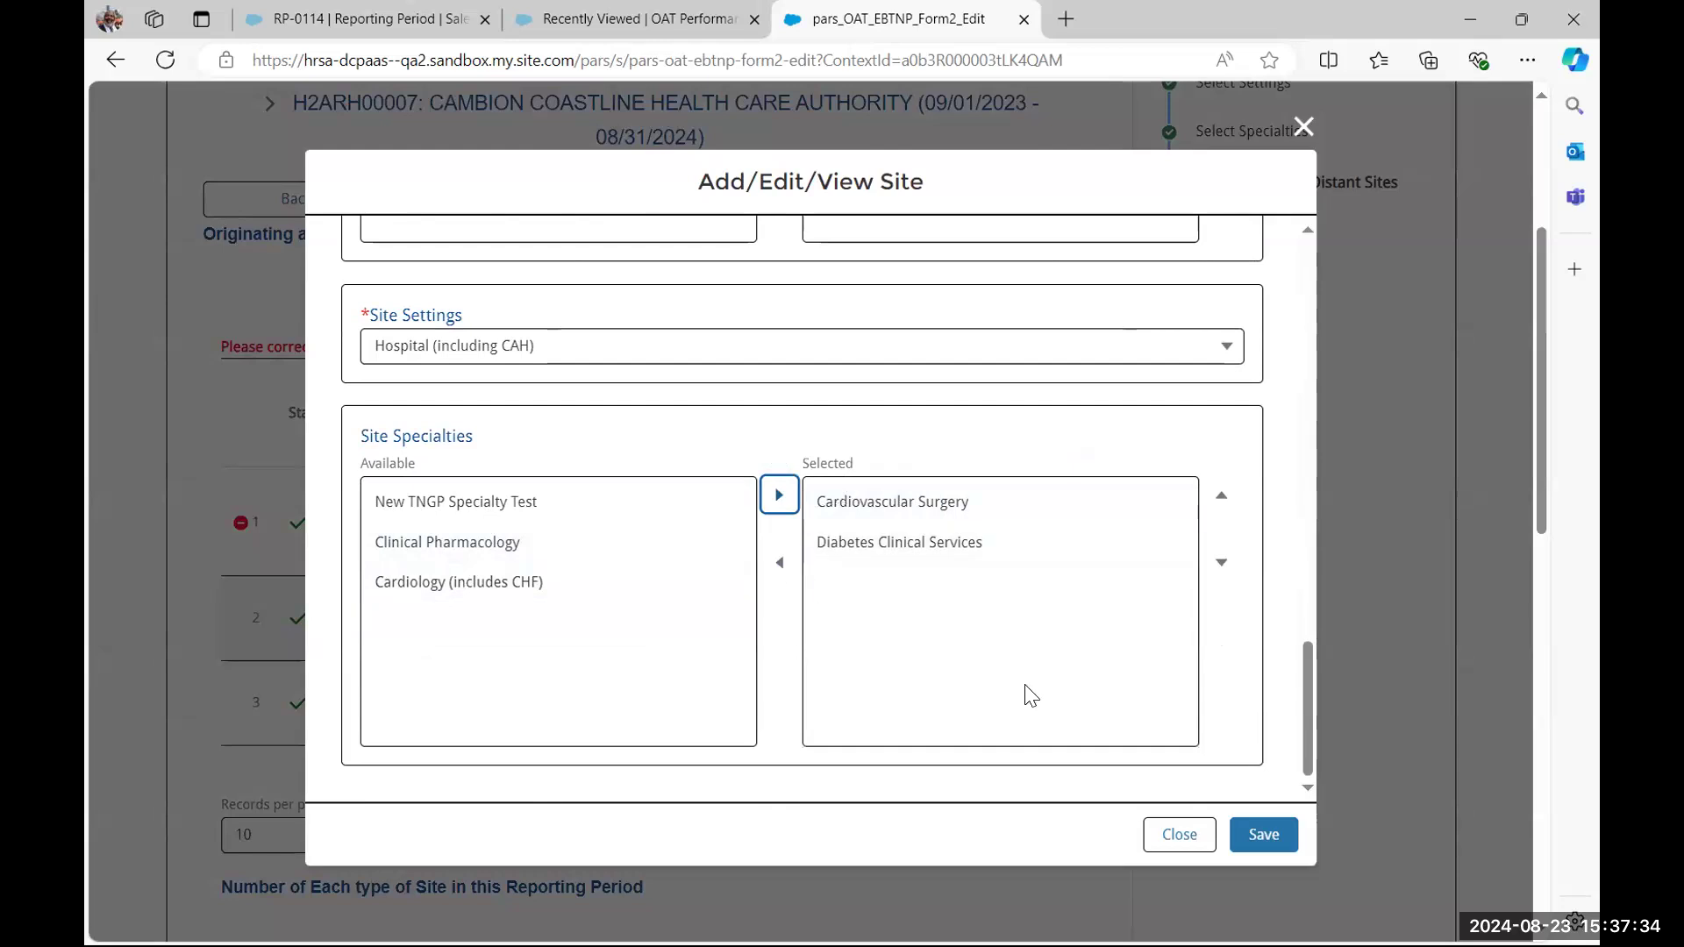
pyautogui.click(1260, 835)
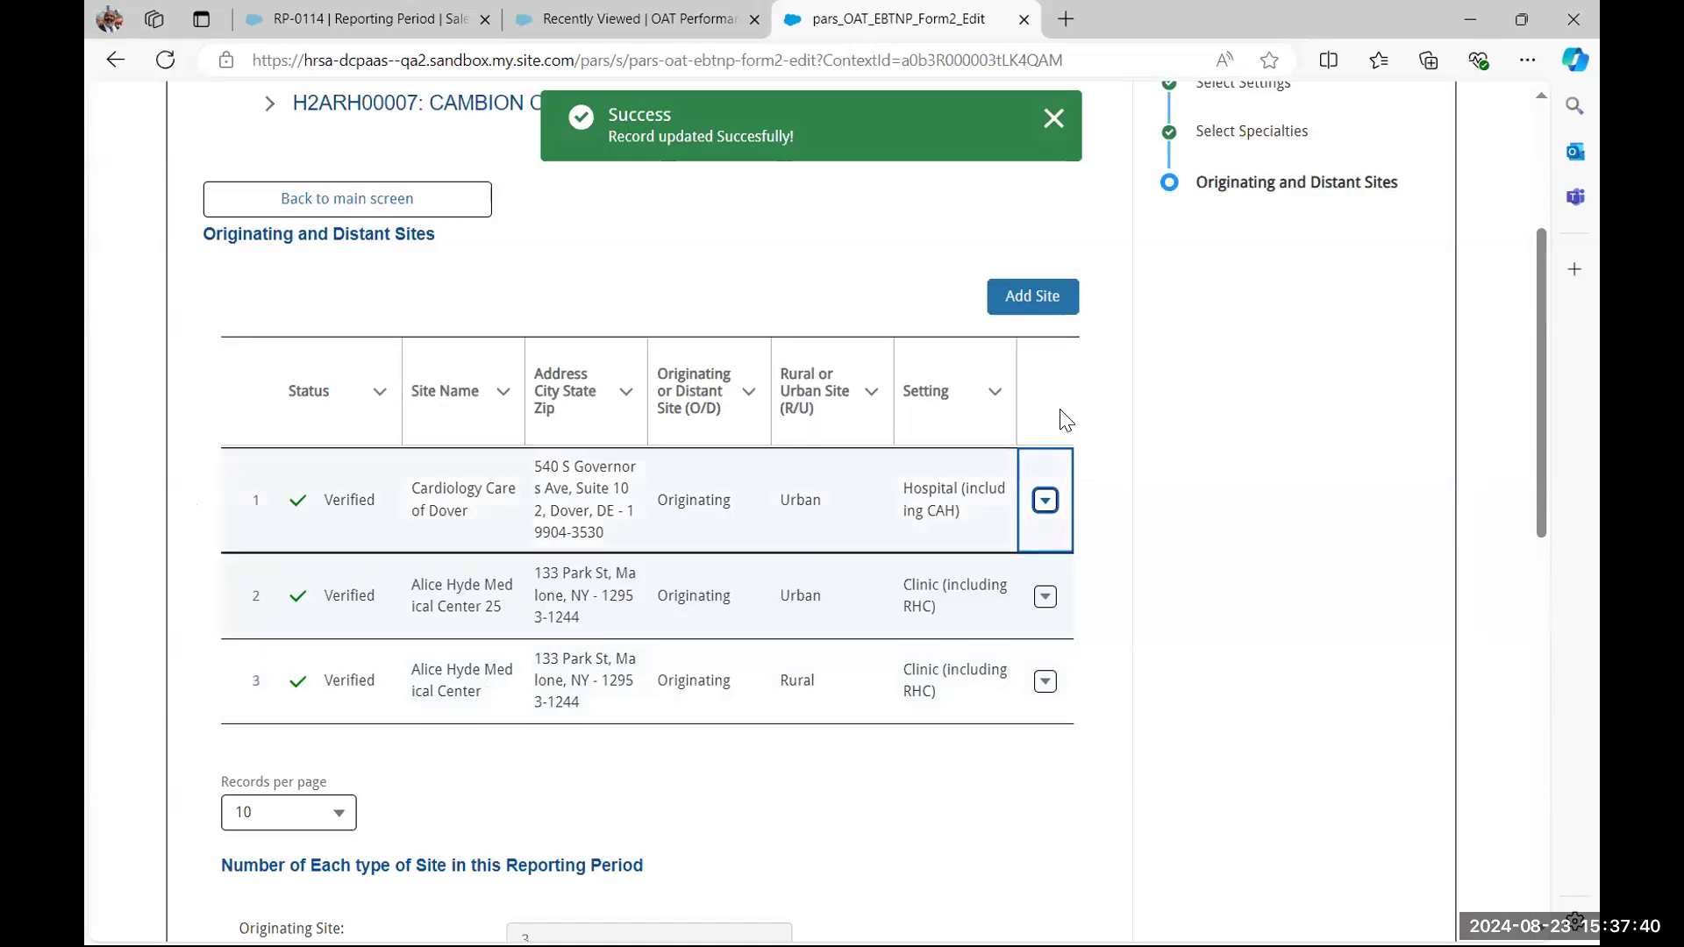
# Open a blank new-site form, review its address, additional information, settings and specialties sections, and close it without saving
pyautogui.click(1021, 303)
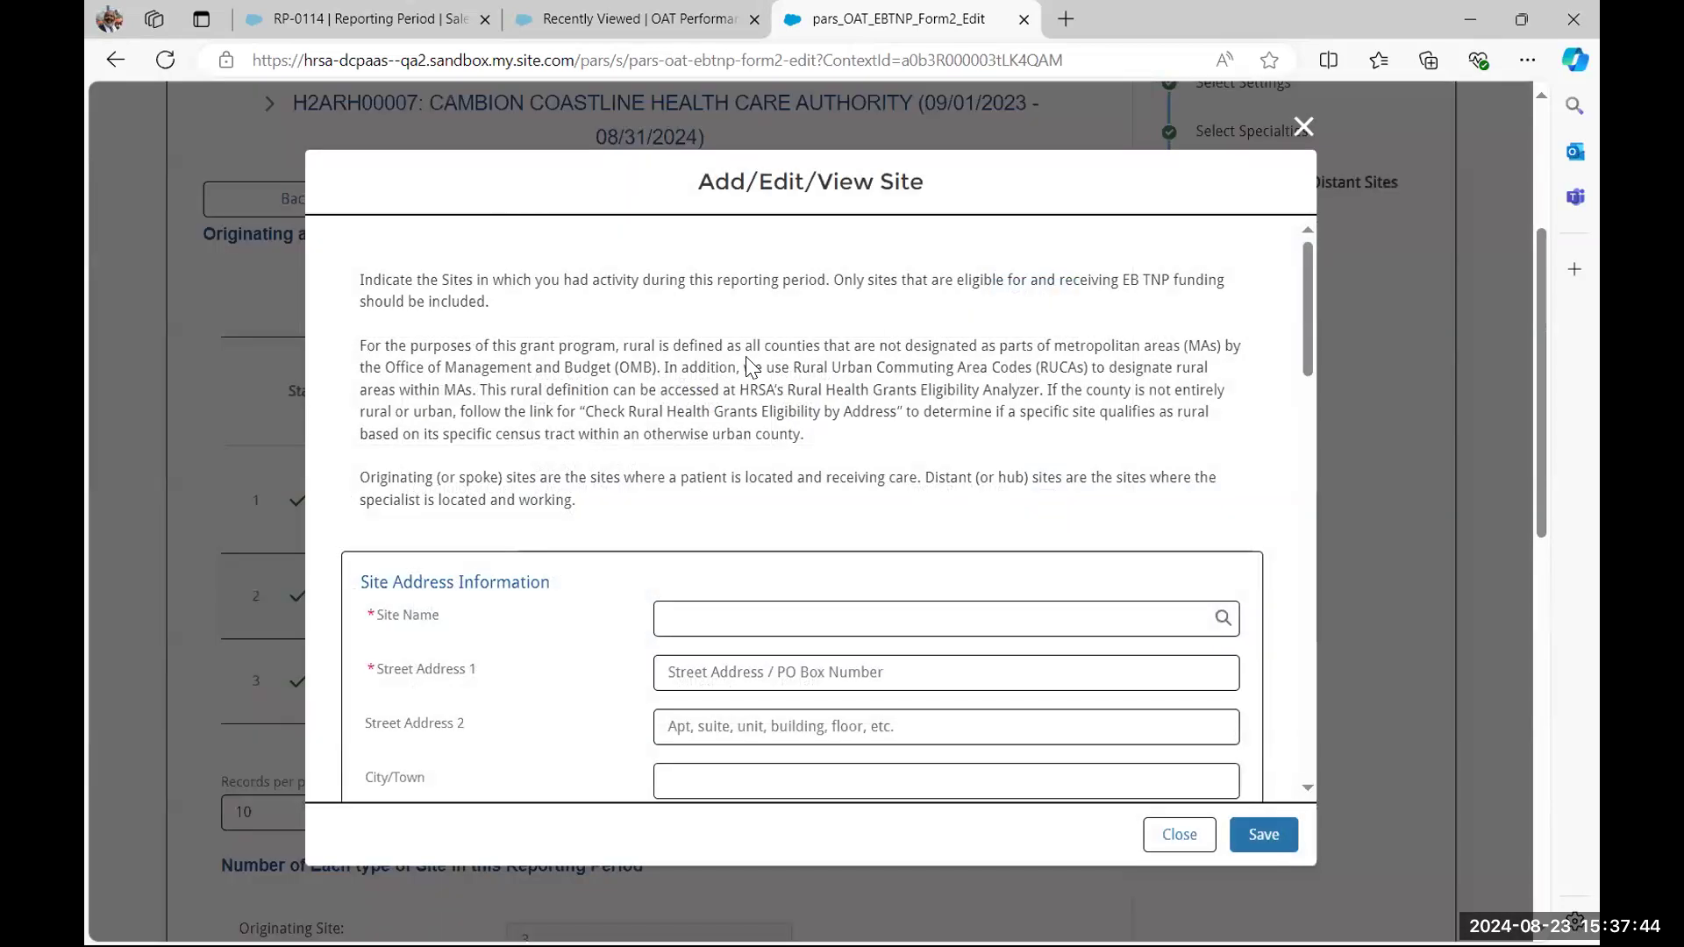
pyautogui.scroll(-3, 751, 367)
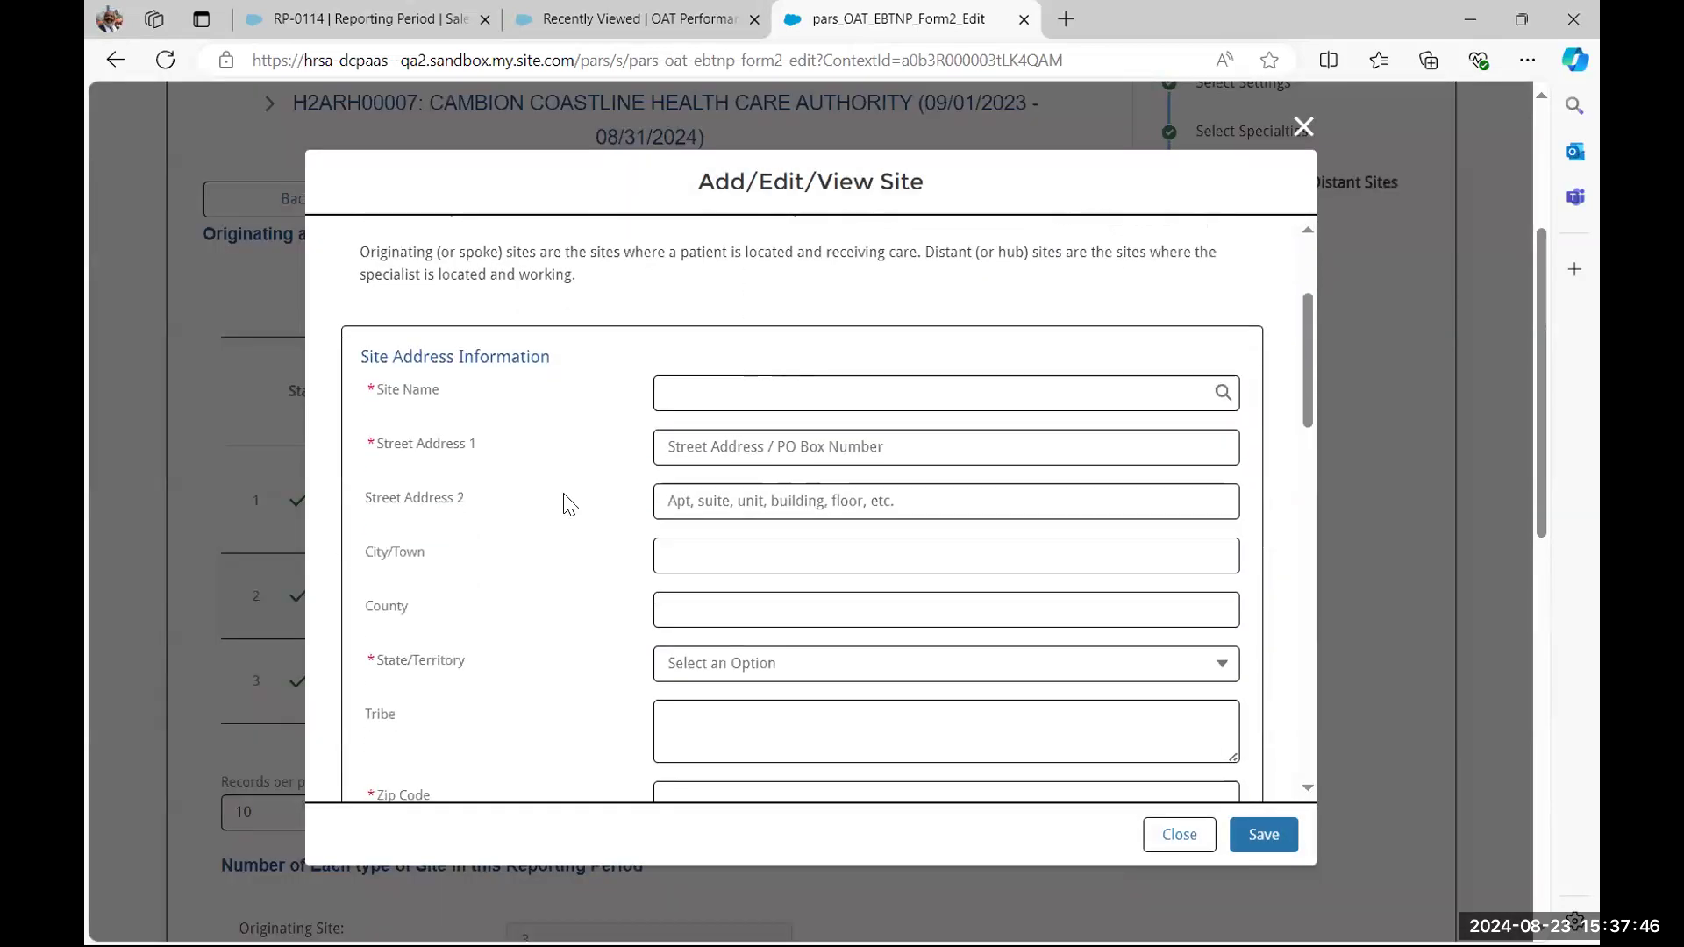
pyautogui.scroll(-2, 444, 497)
pyautogui.scroll(-4, 445, 495)
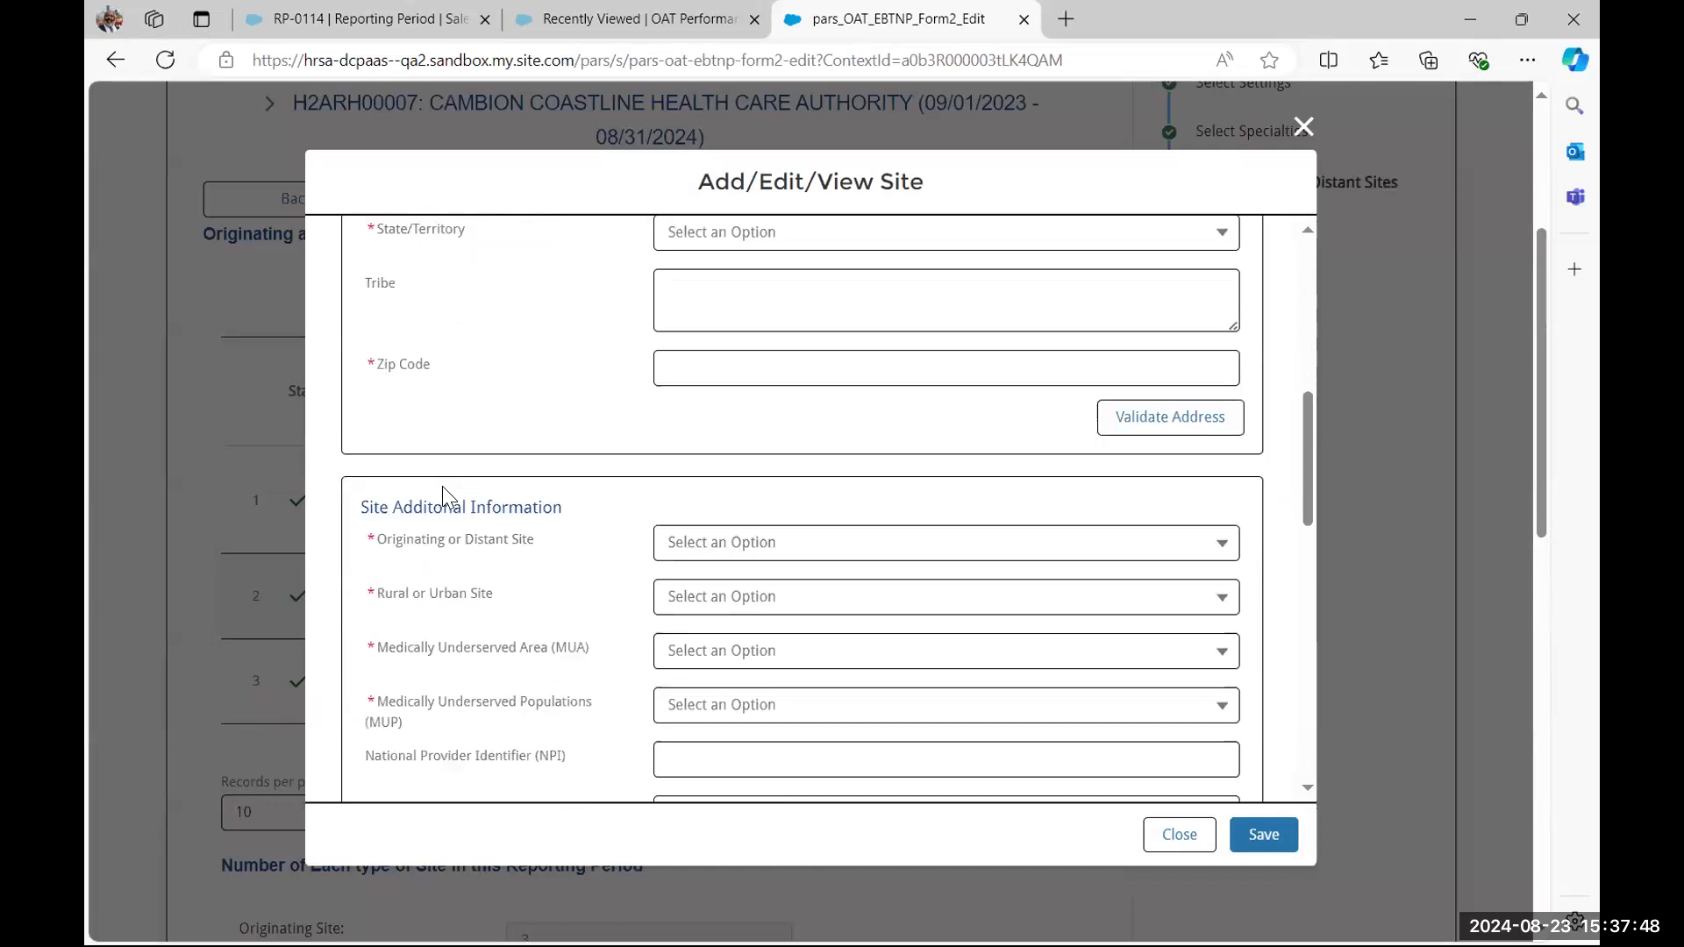
pyautogui.scroll(3, 445, 487)
pyautogui.scroll(3, 445, 488)
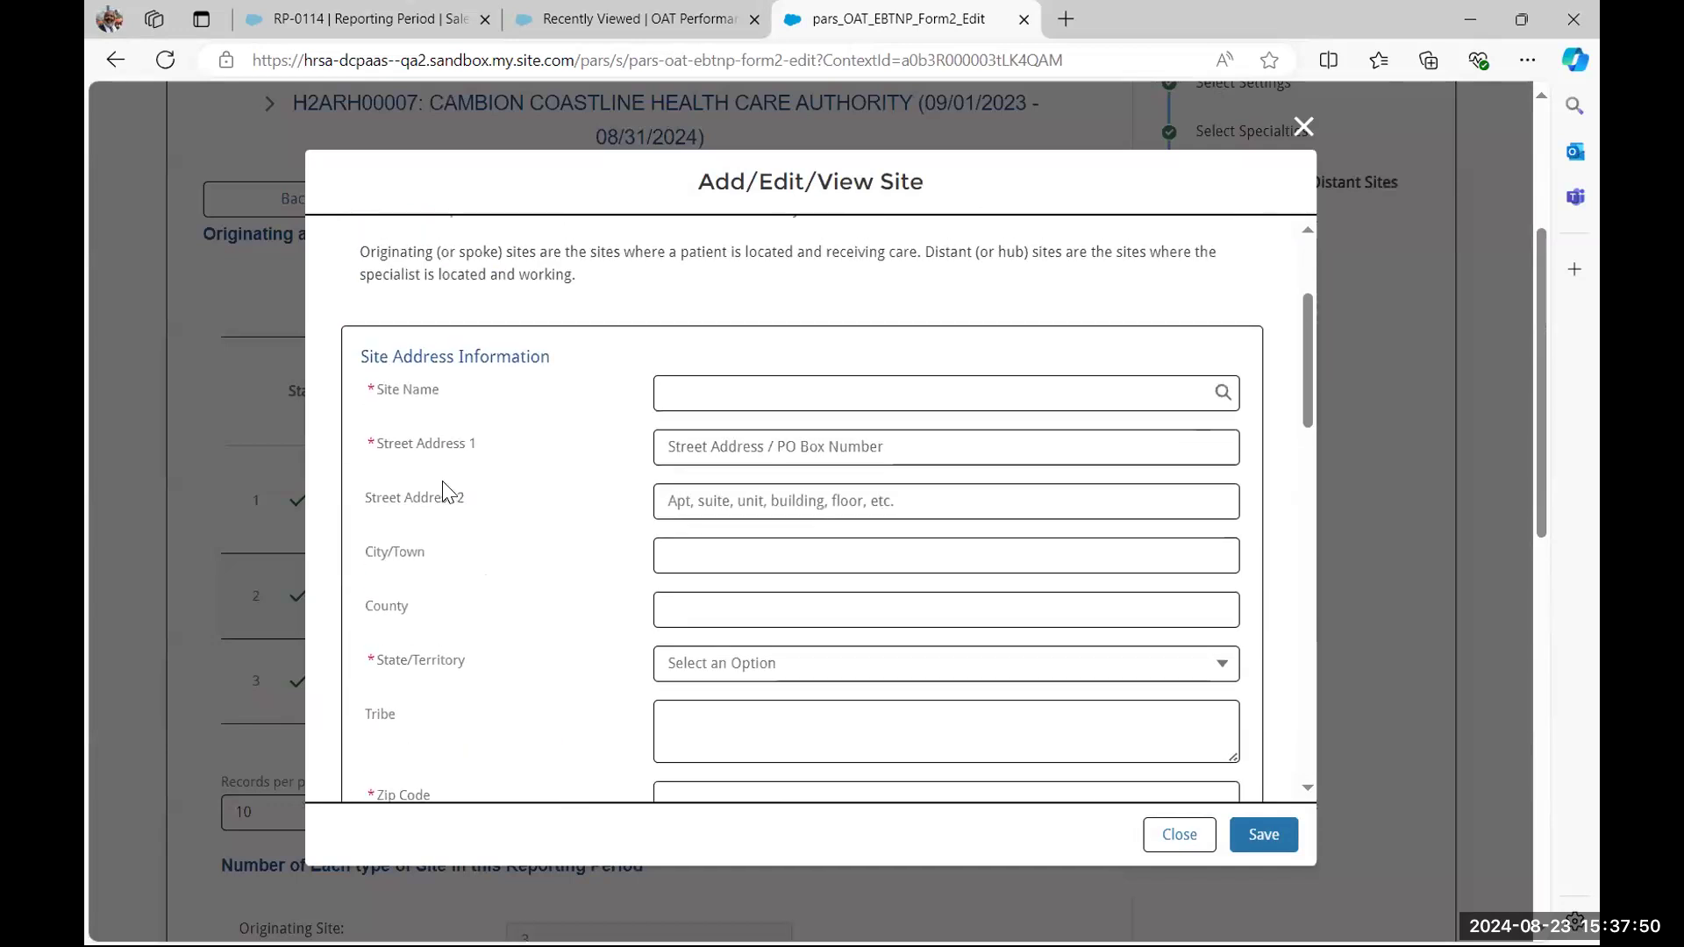
pyautogui.scroll(-5, 445, 487)
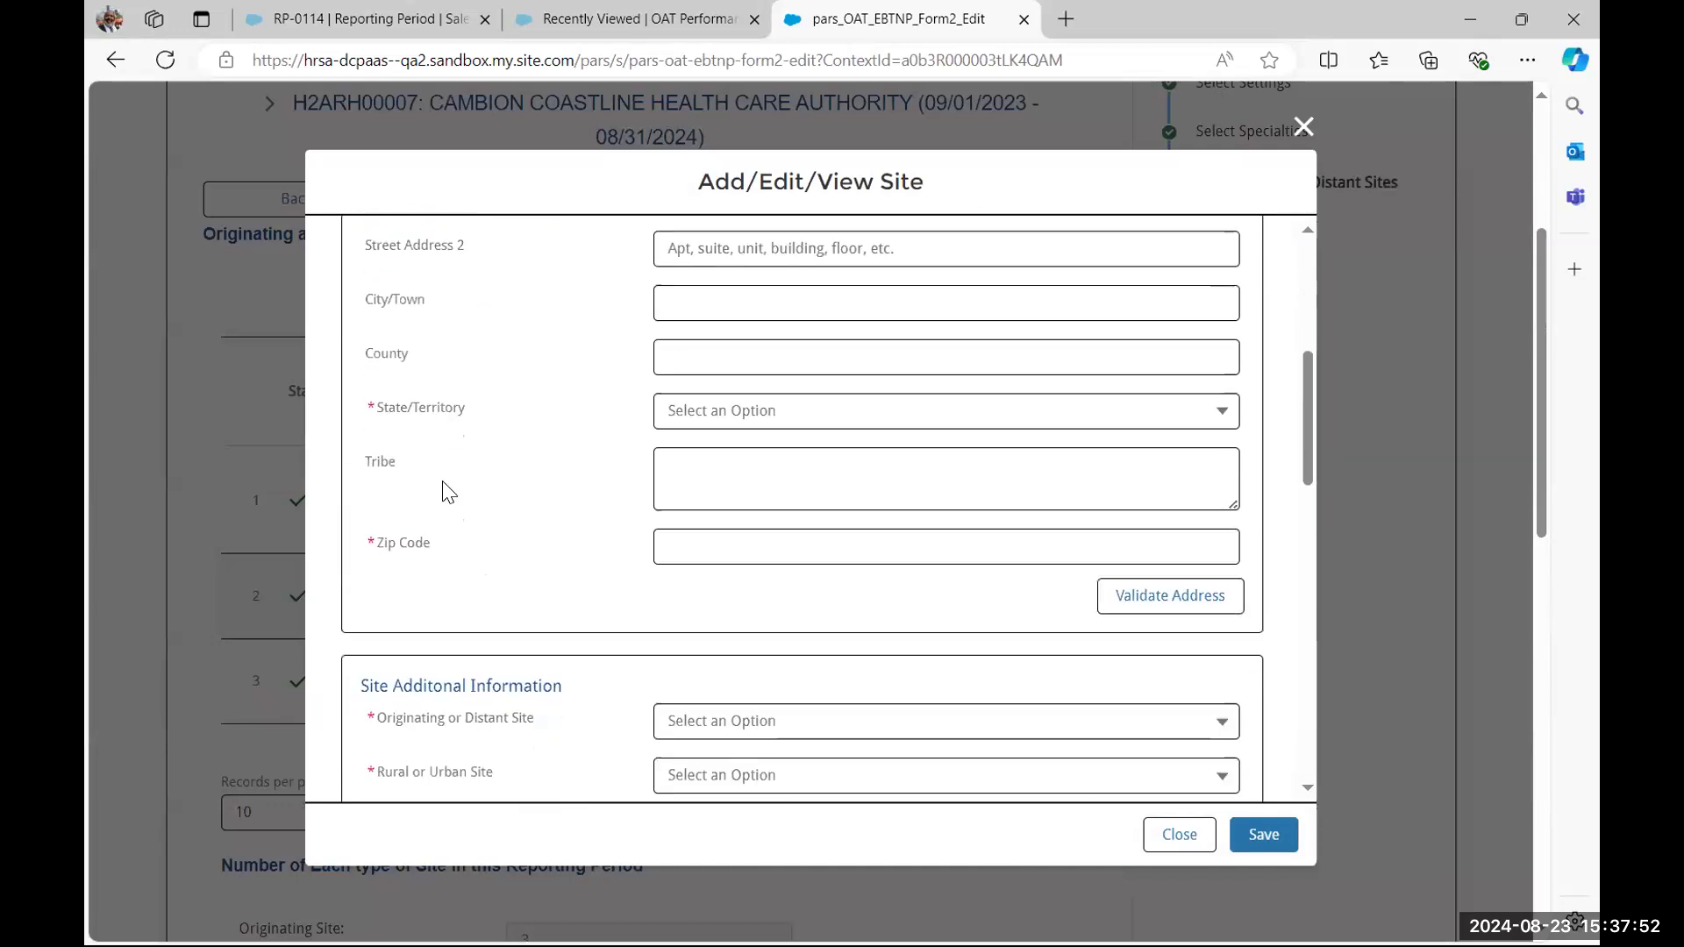
pyautogui.scroll(-8, 449, 491)
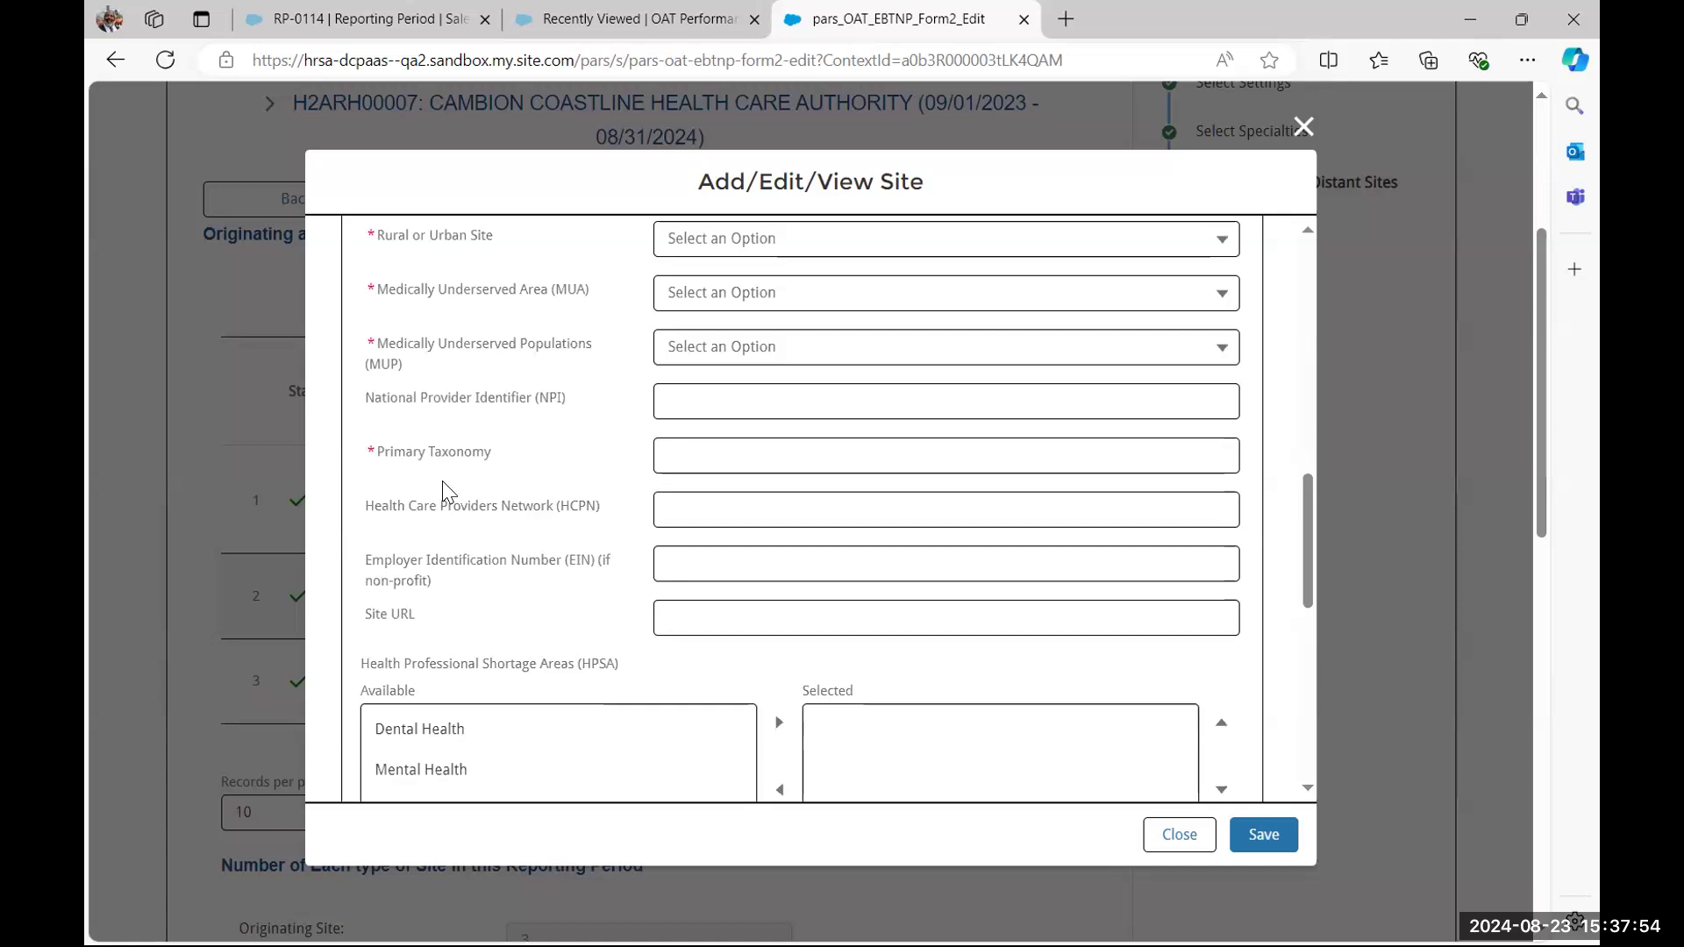
pyautogui.scroll(-6, 445, 491)
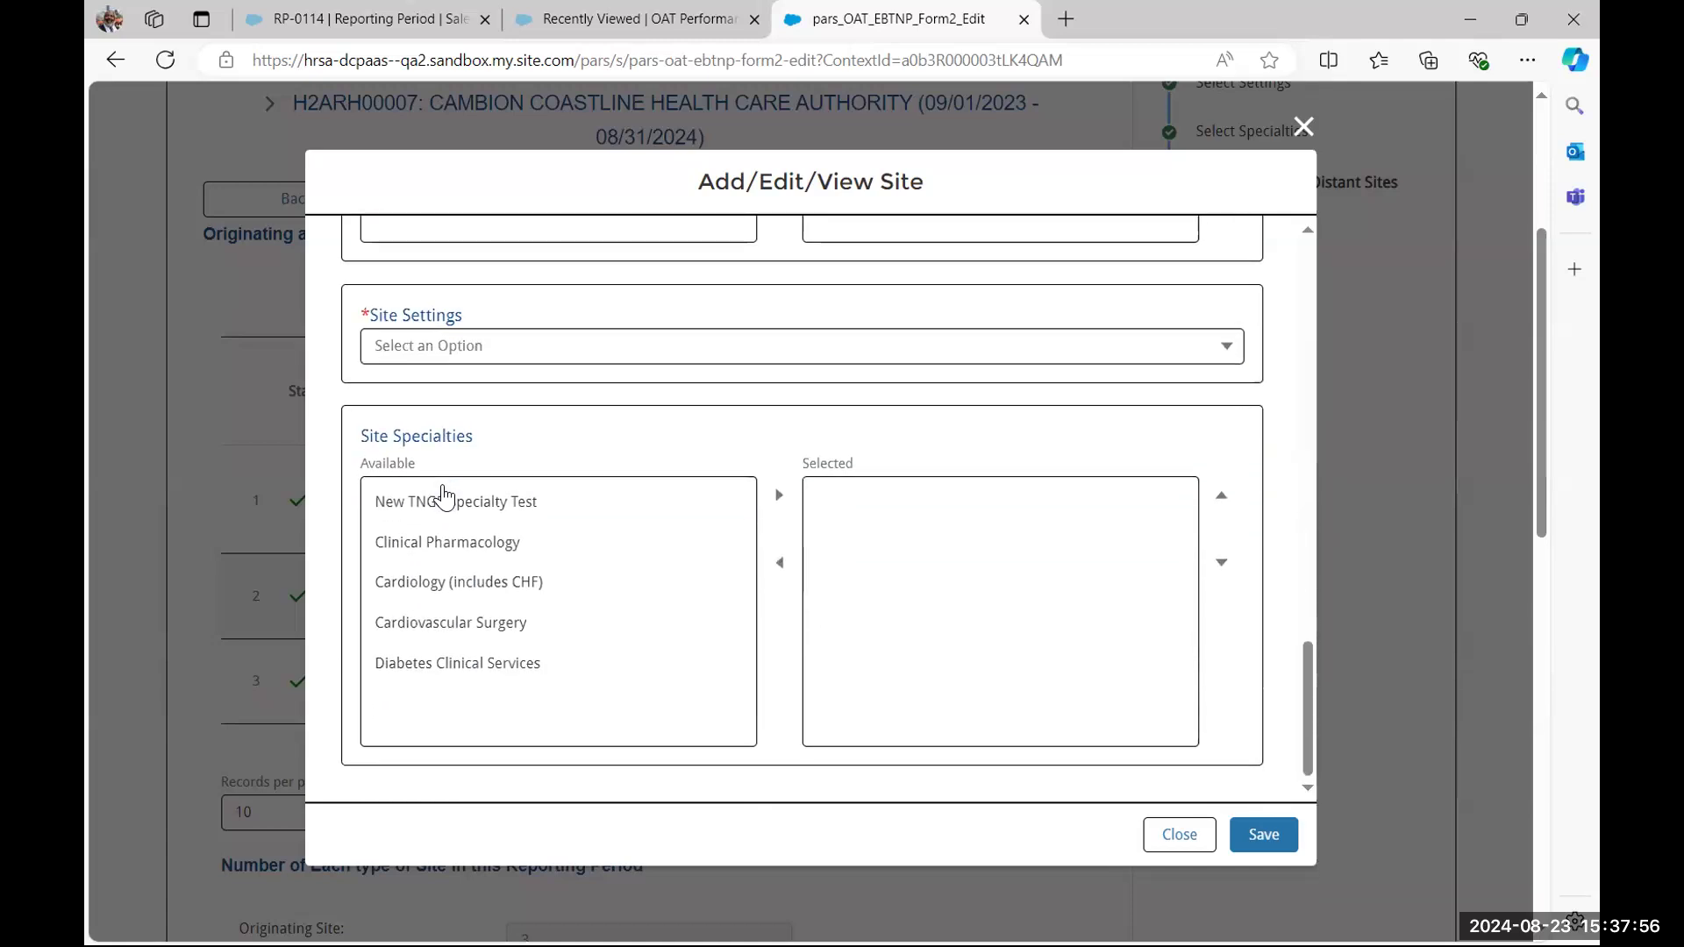
pyautogui.scroll(-1, 445, 496)
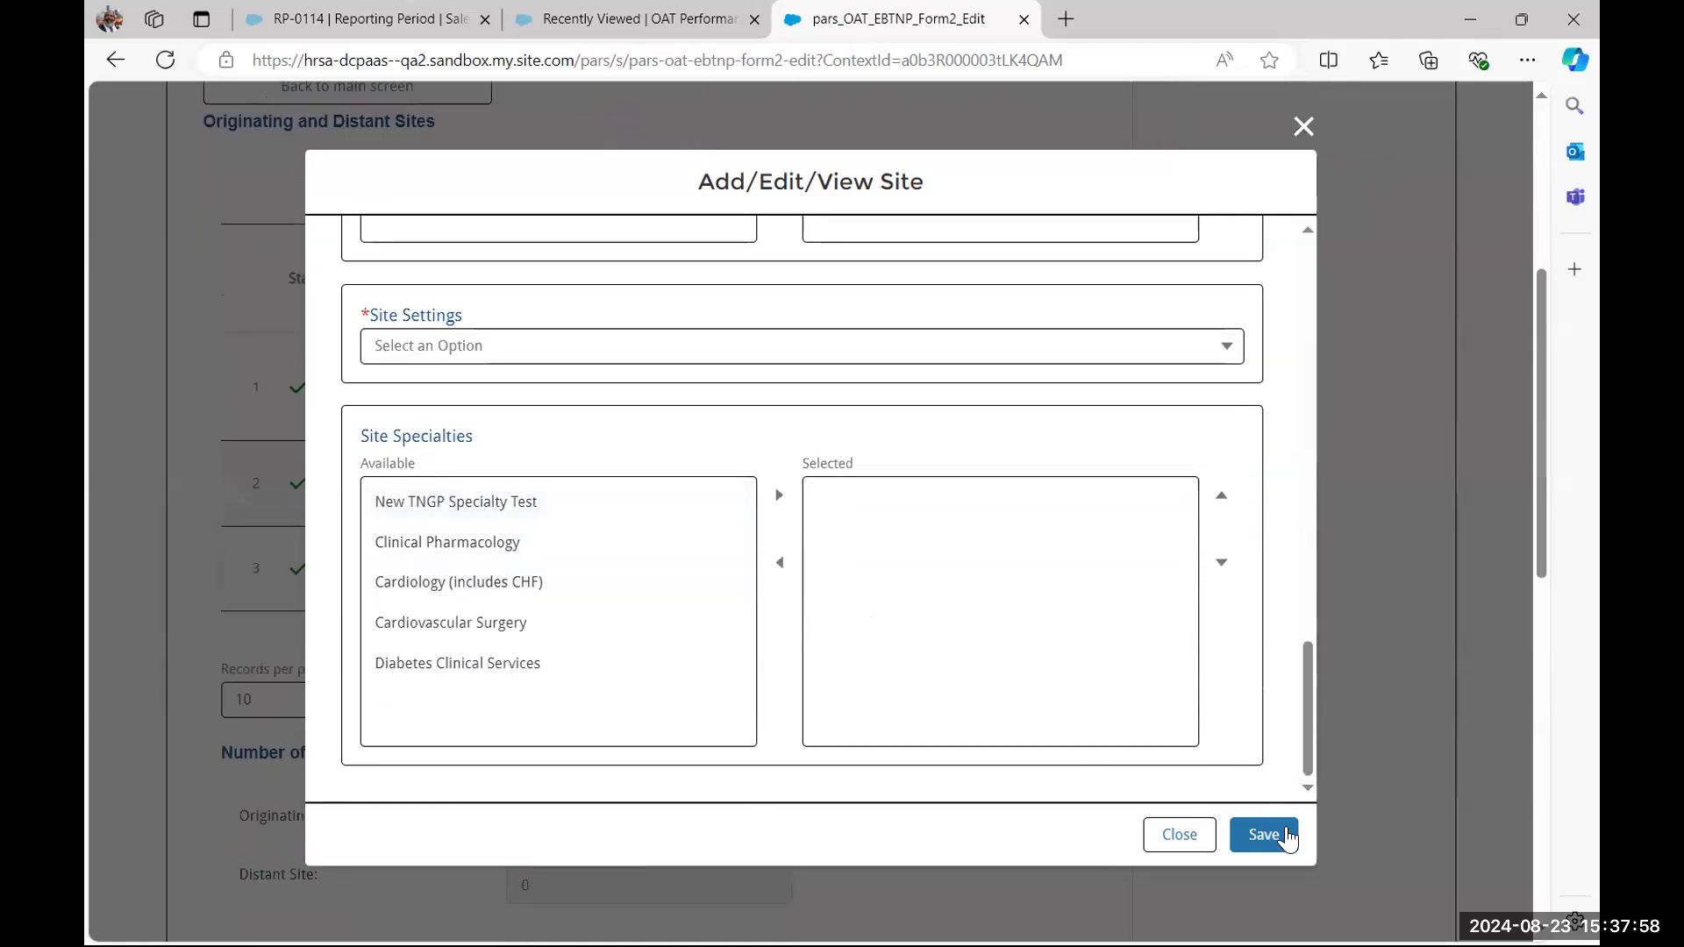
pyautogui.click(1180, 834)
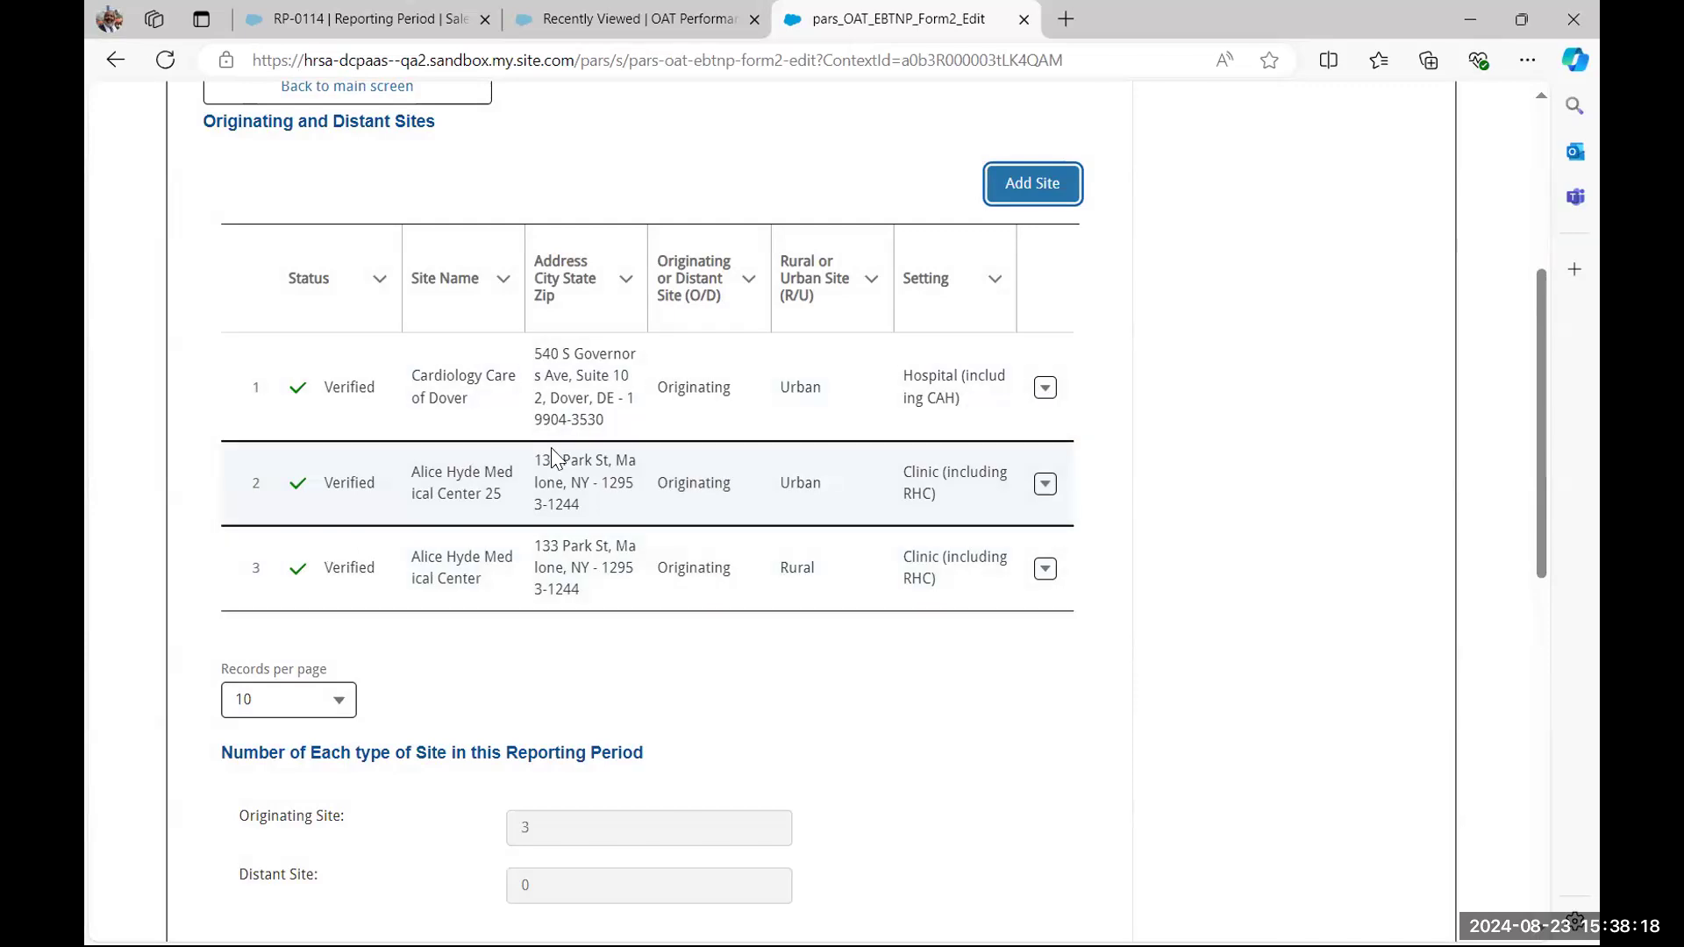
# Review the originating and distant sites table and the available records-per-page options
pyautogui.scroll(1, 538, 422)
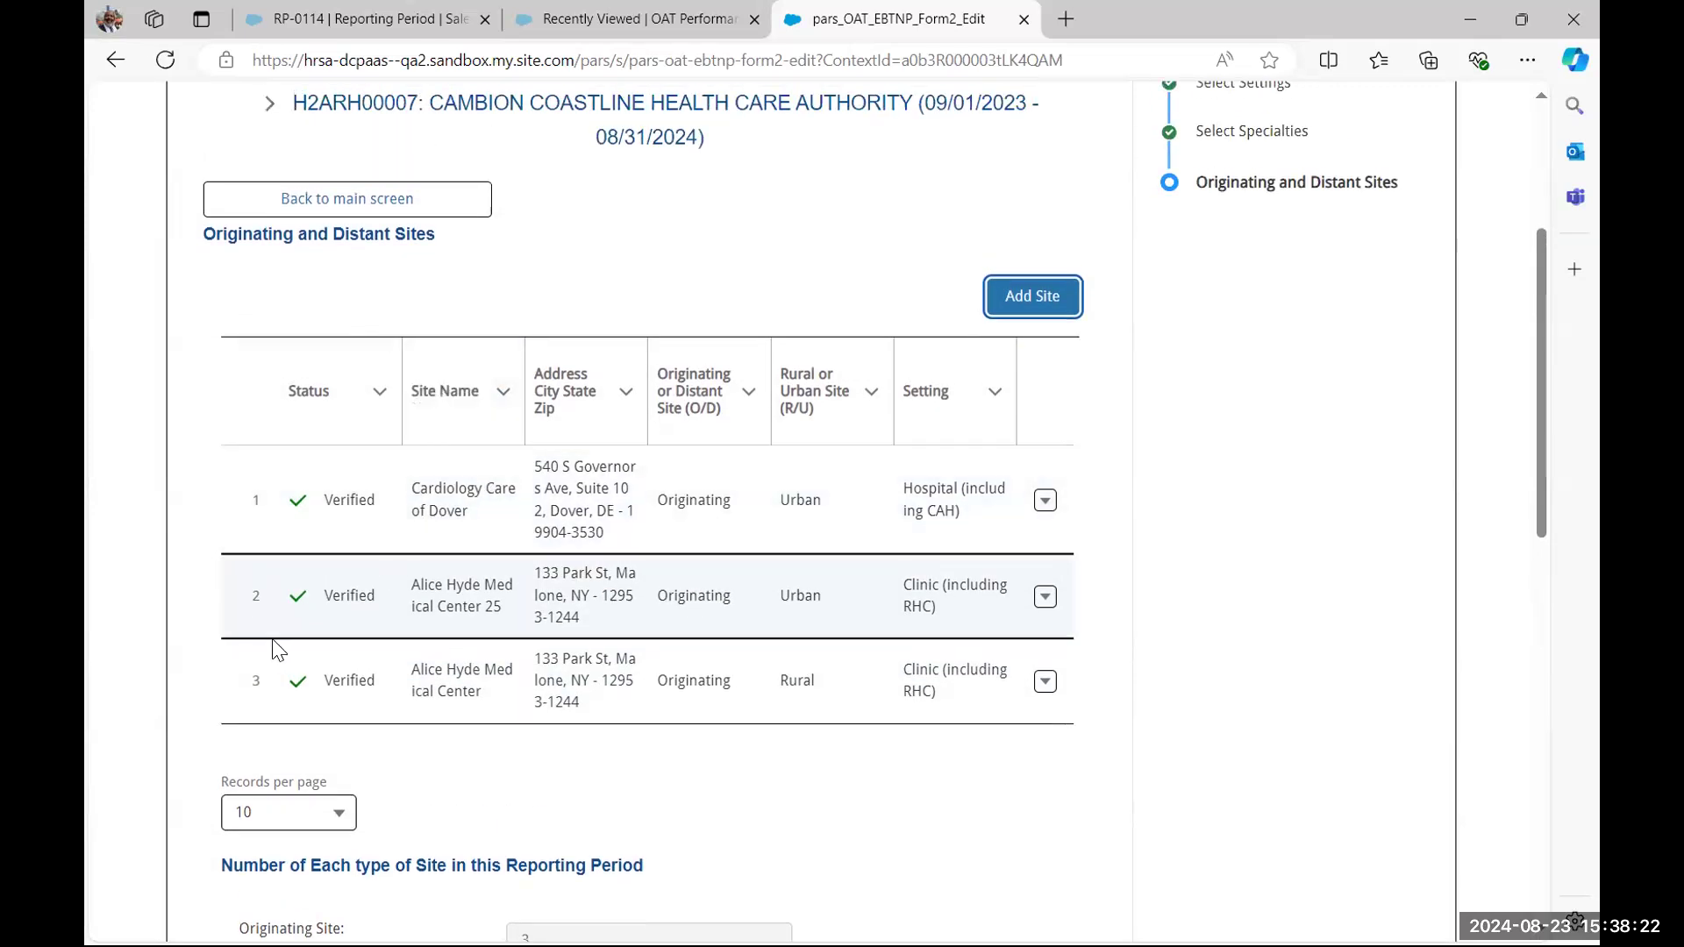
pyautogui.scroll(-2, 653, 707)
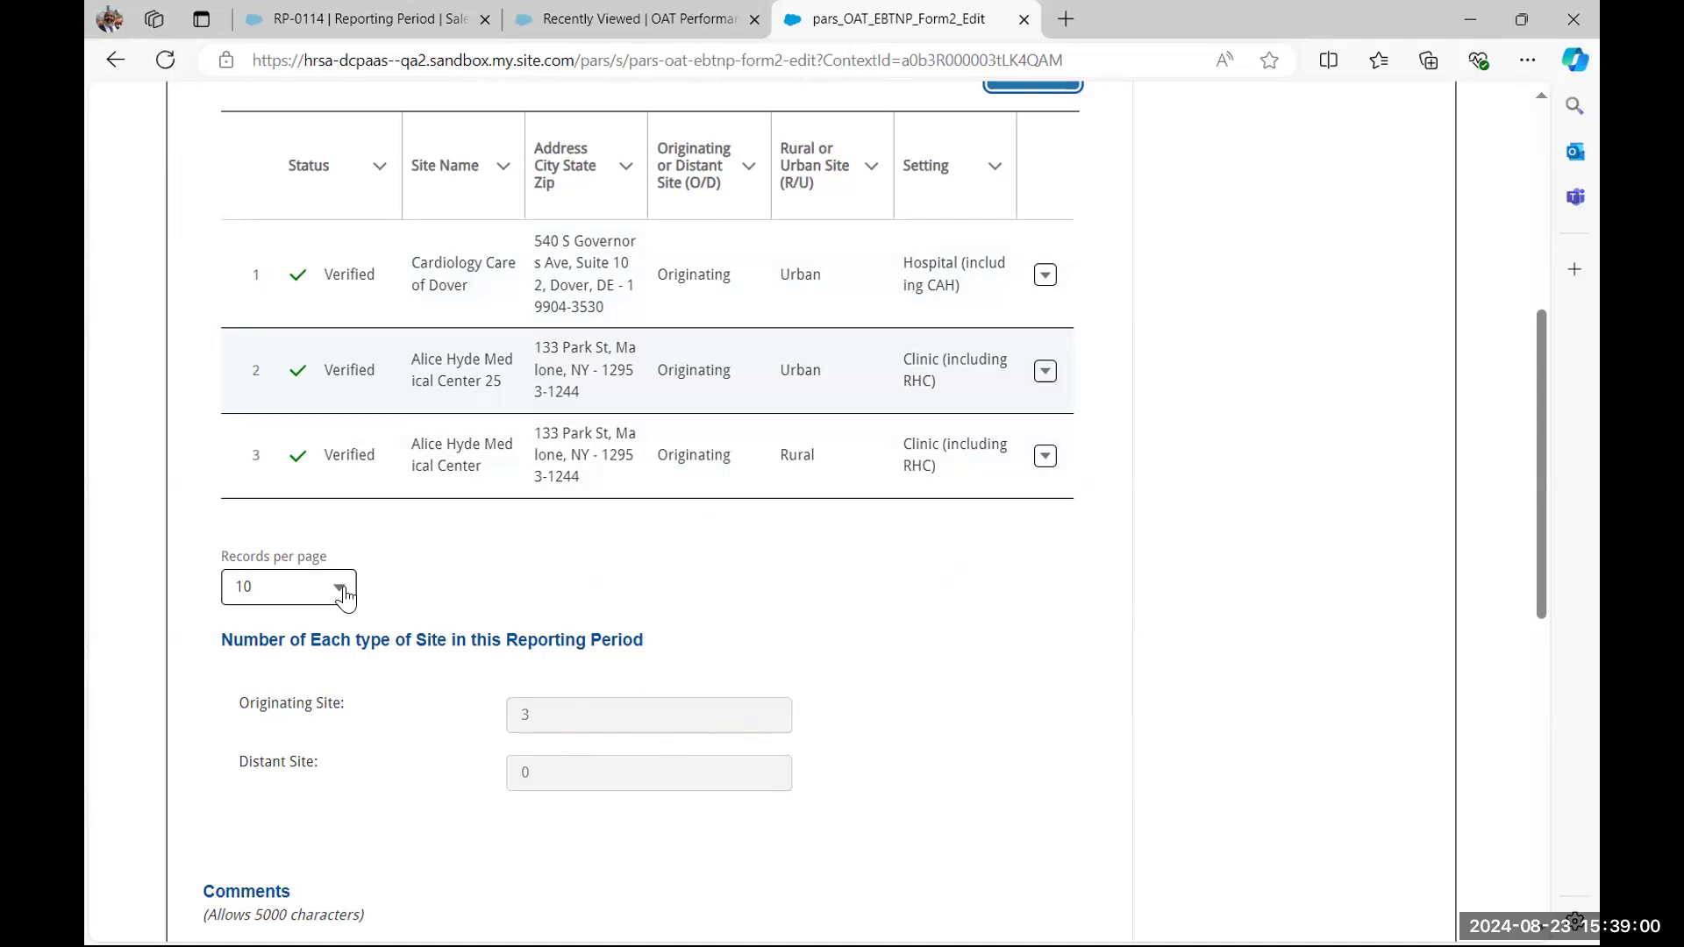
pyautogui.click(342, 592)
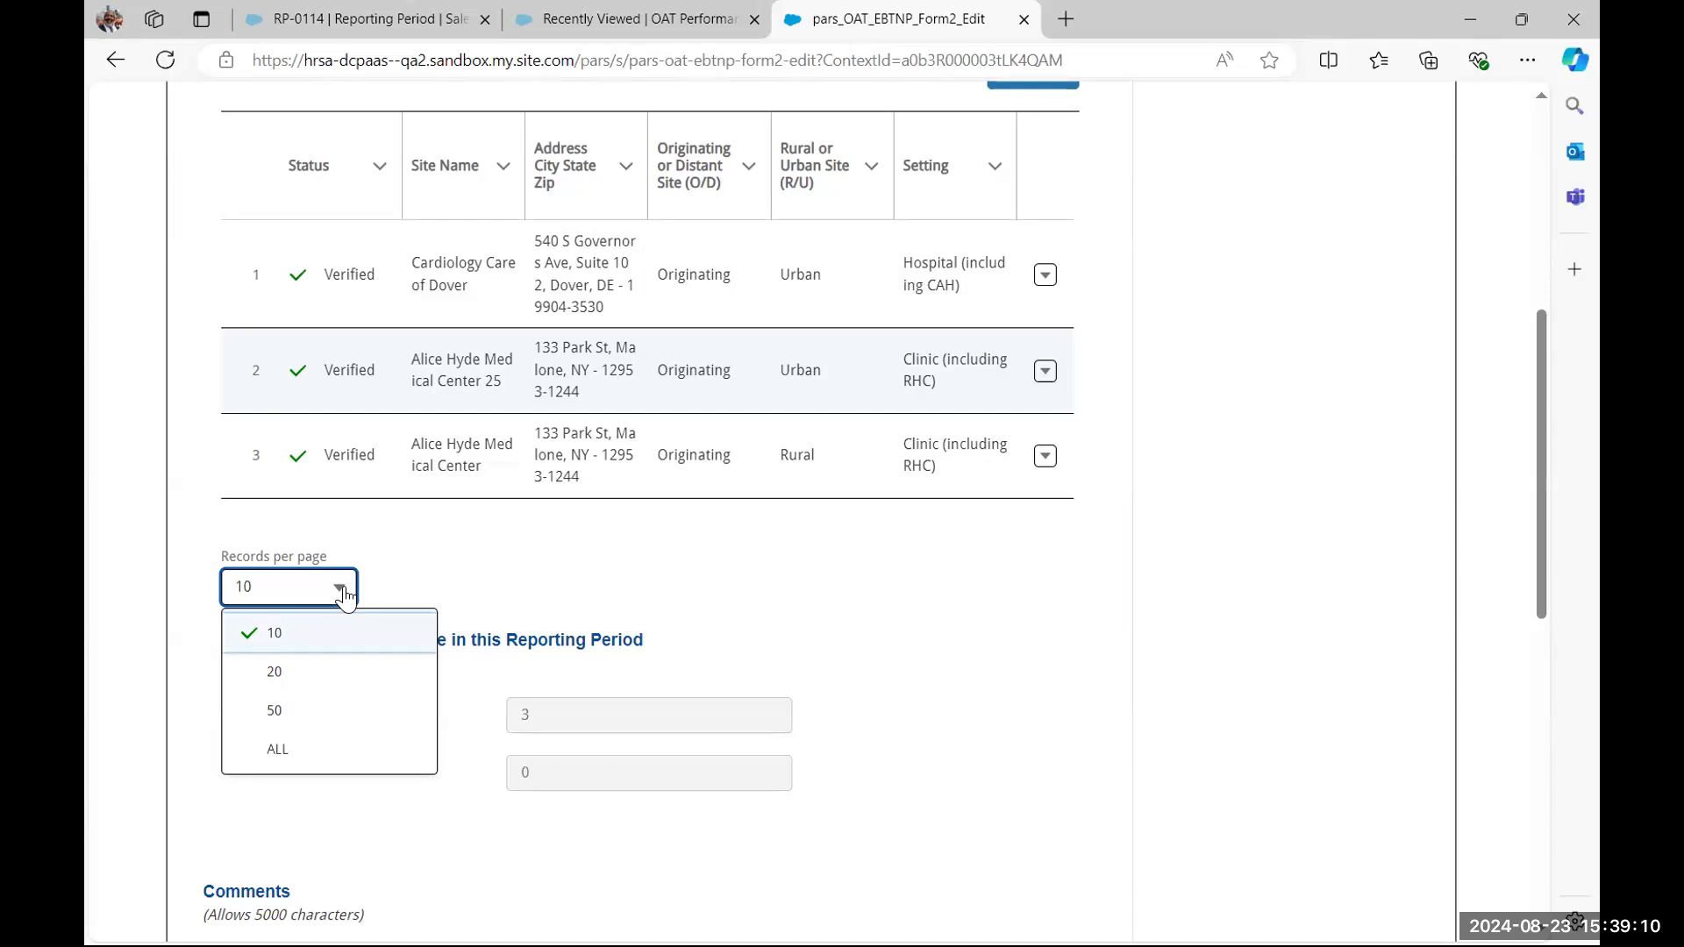
pyautogui.click(399, 598)
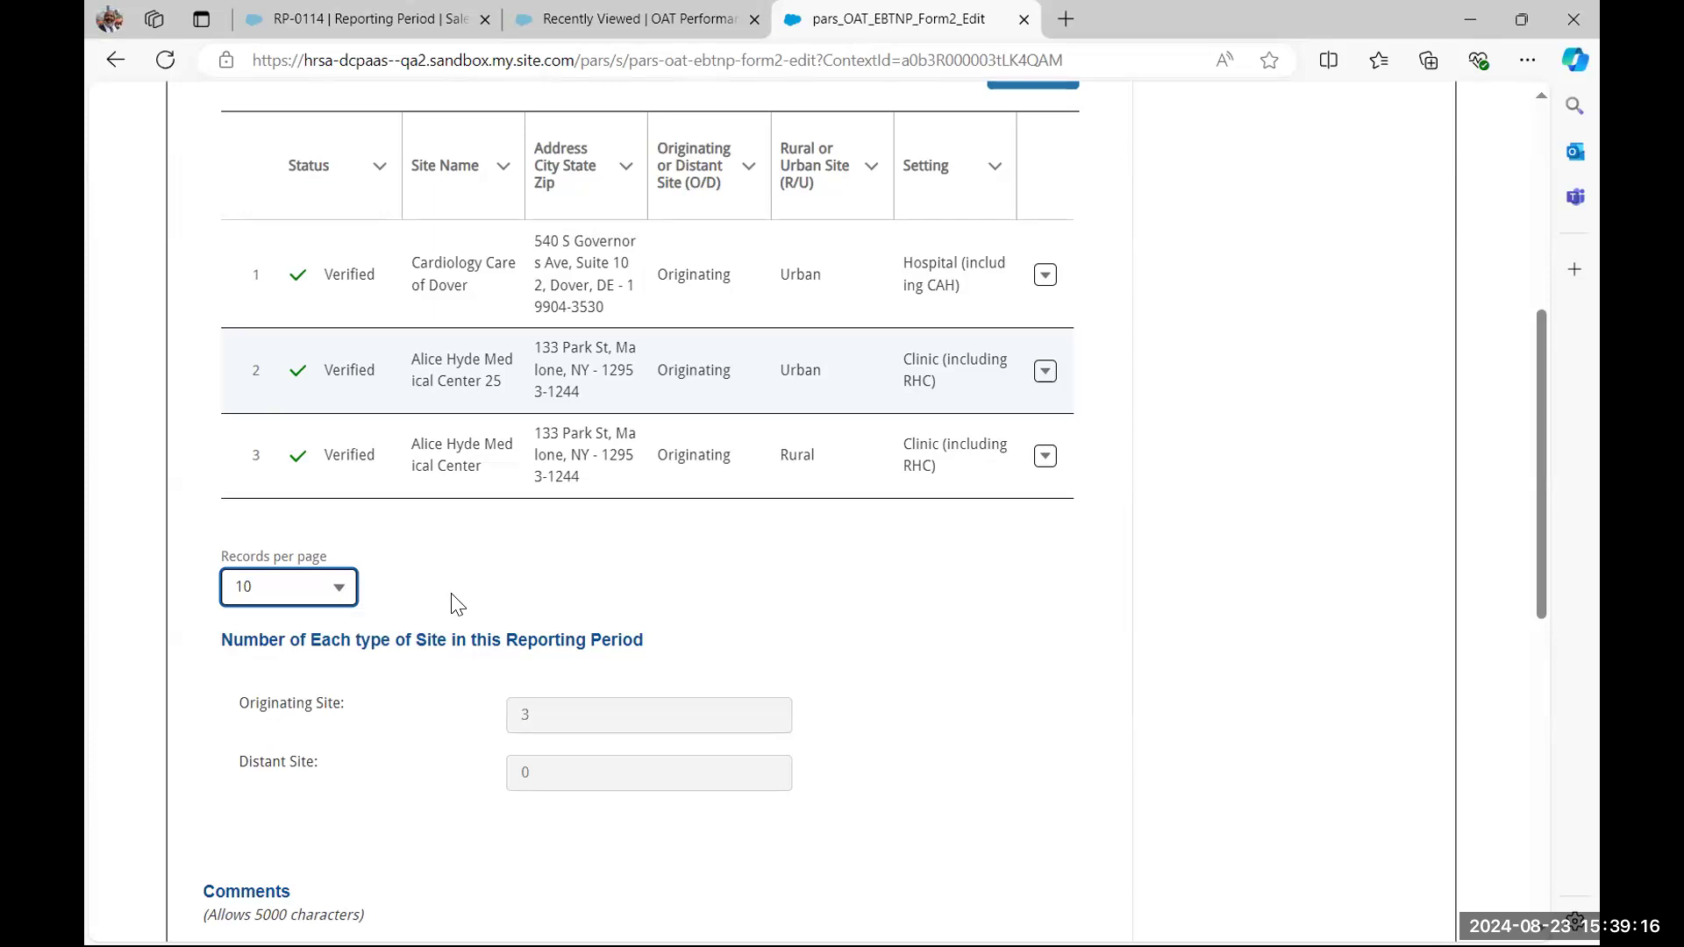
# Check the site counts, comments and attachments of Form 2, mark the form as complete, and submit it to return to the report
pyautogui.scroll(-4, 523, 625)
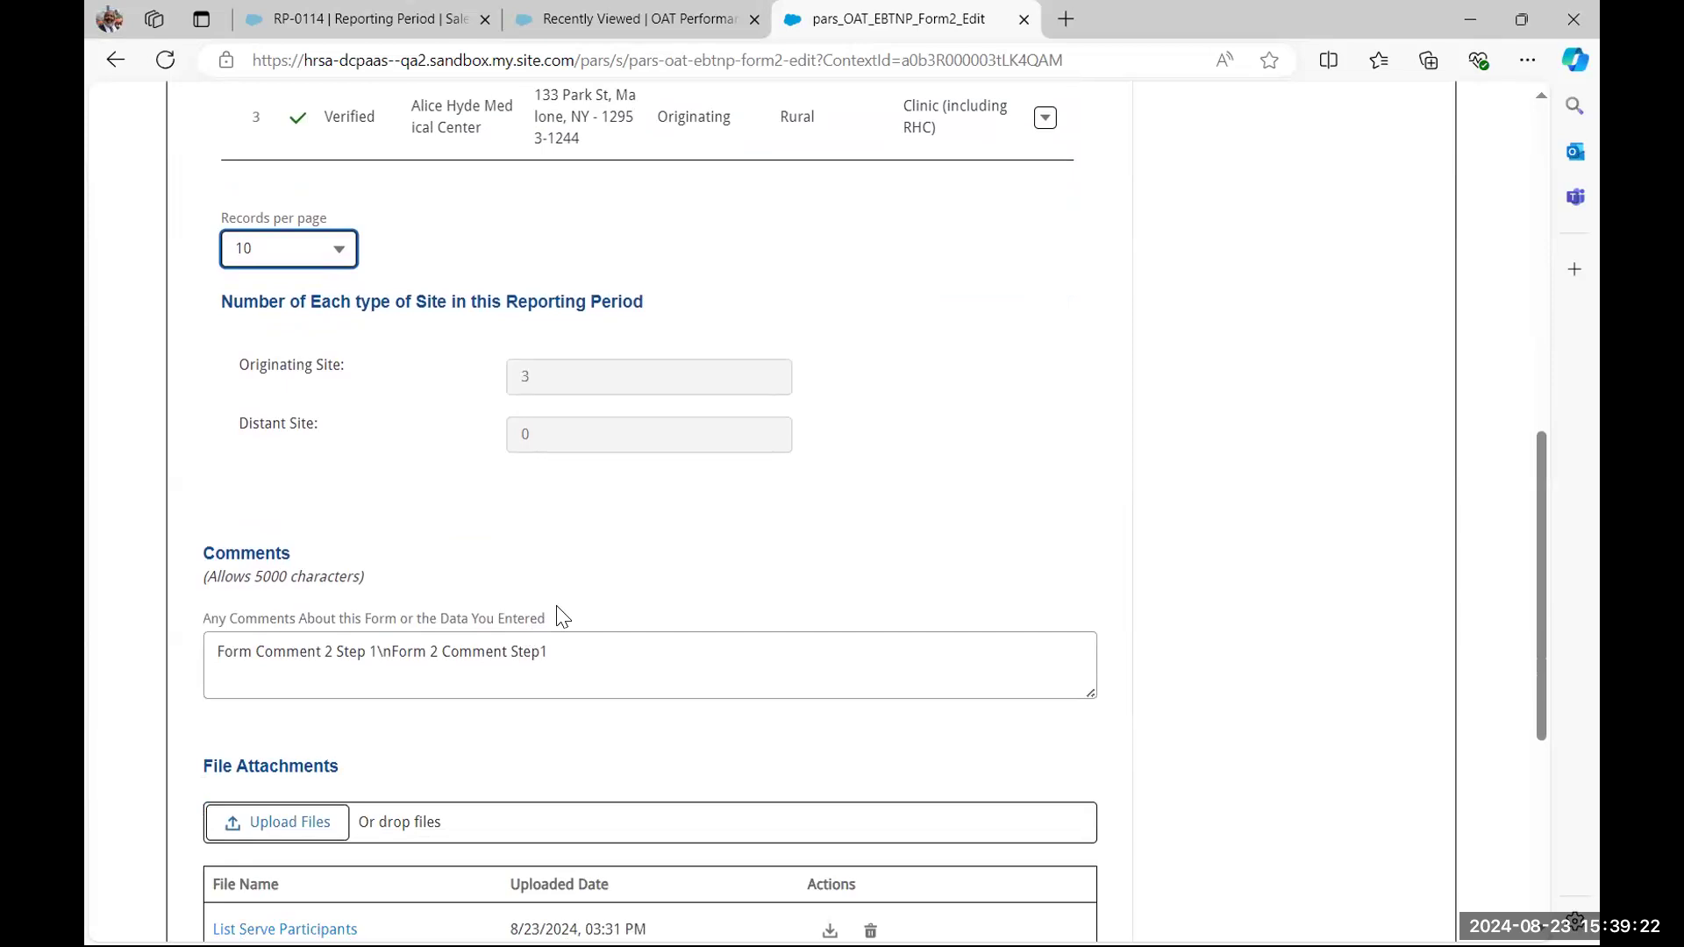
pyautogui.scroll(10, 561, 617)
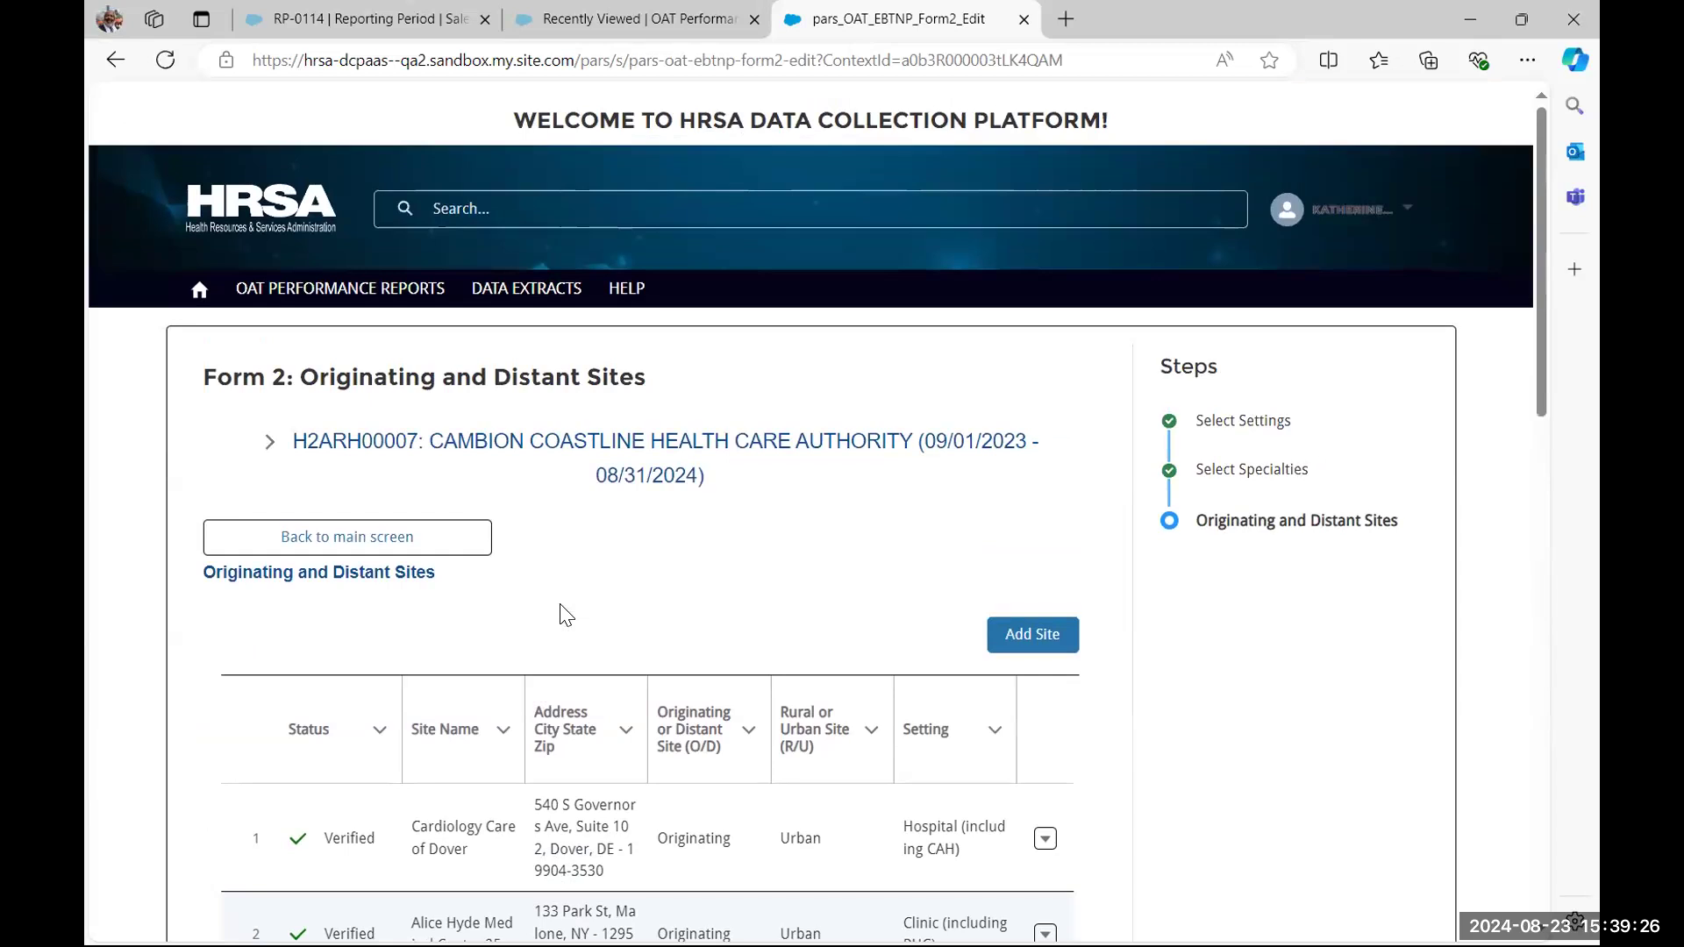
pyautogui.scroll(-3, 566, 614)
pyautogui.scroll(-10, 561, 609)
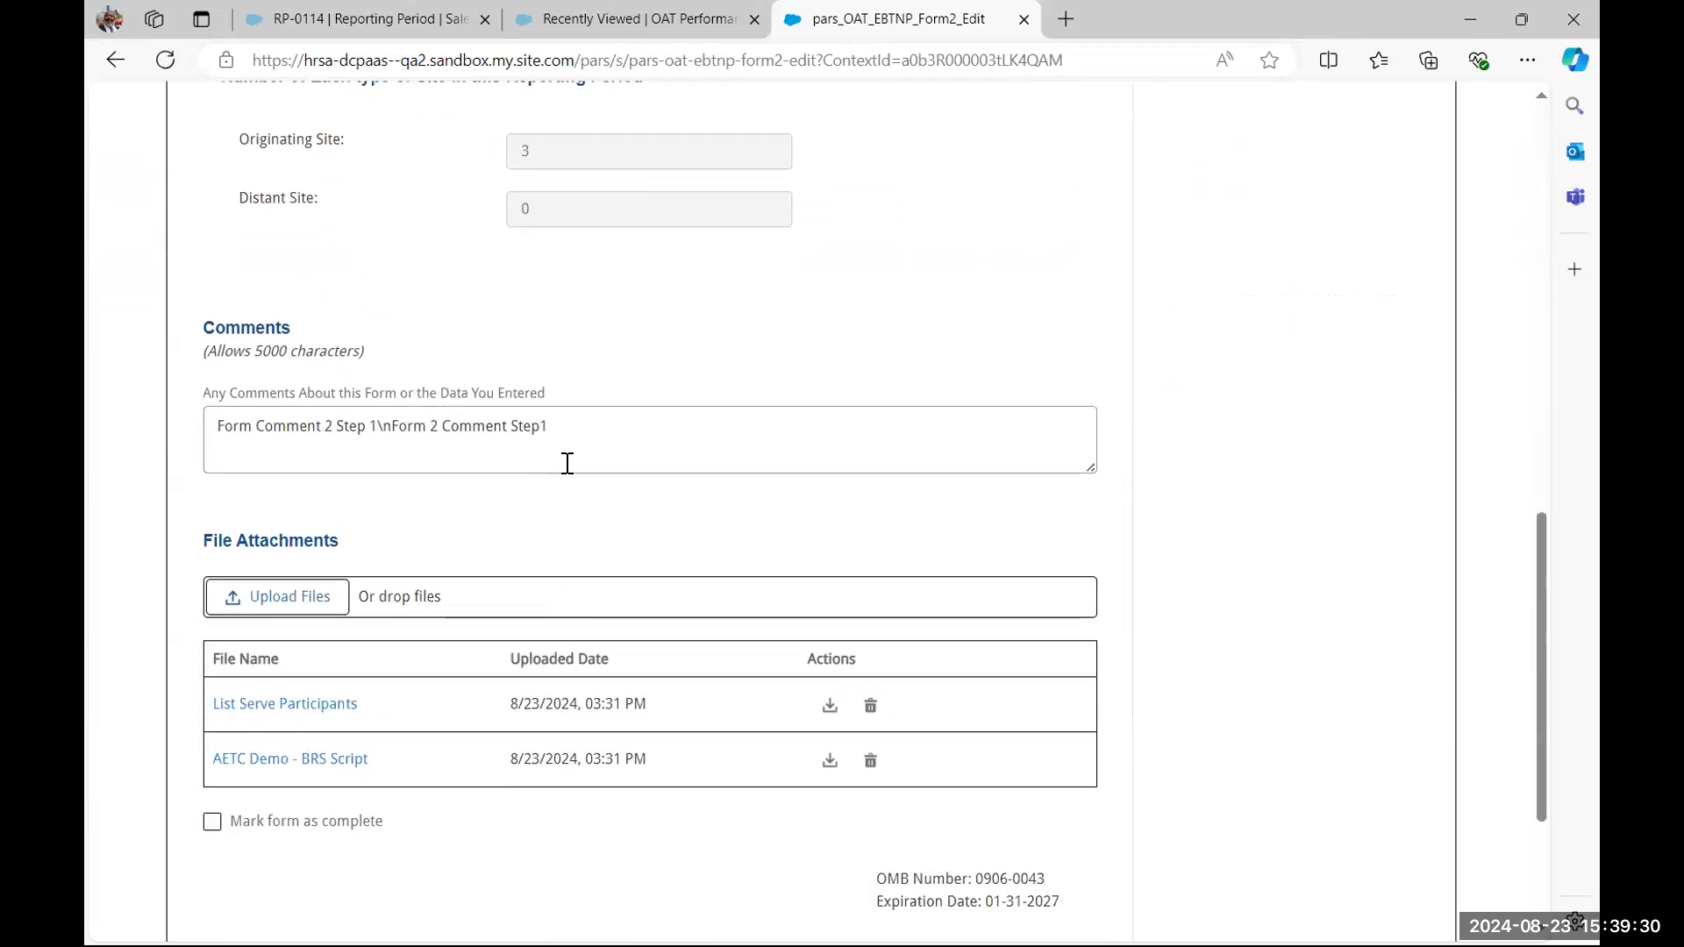
pyautogui.scroll(-3, 565, 462)
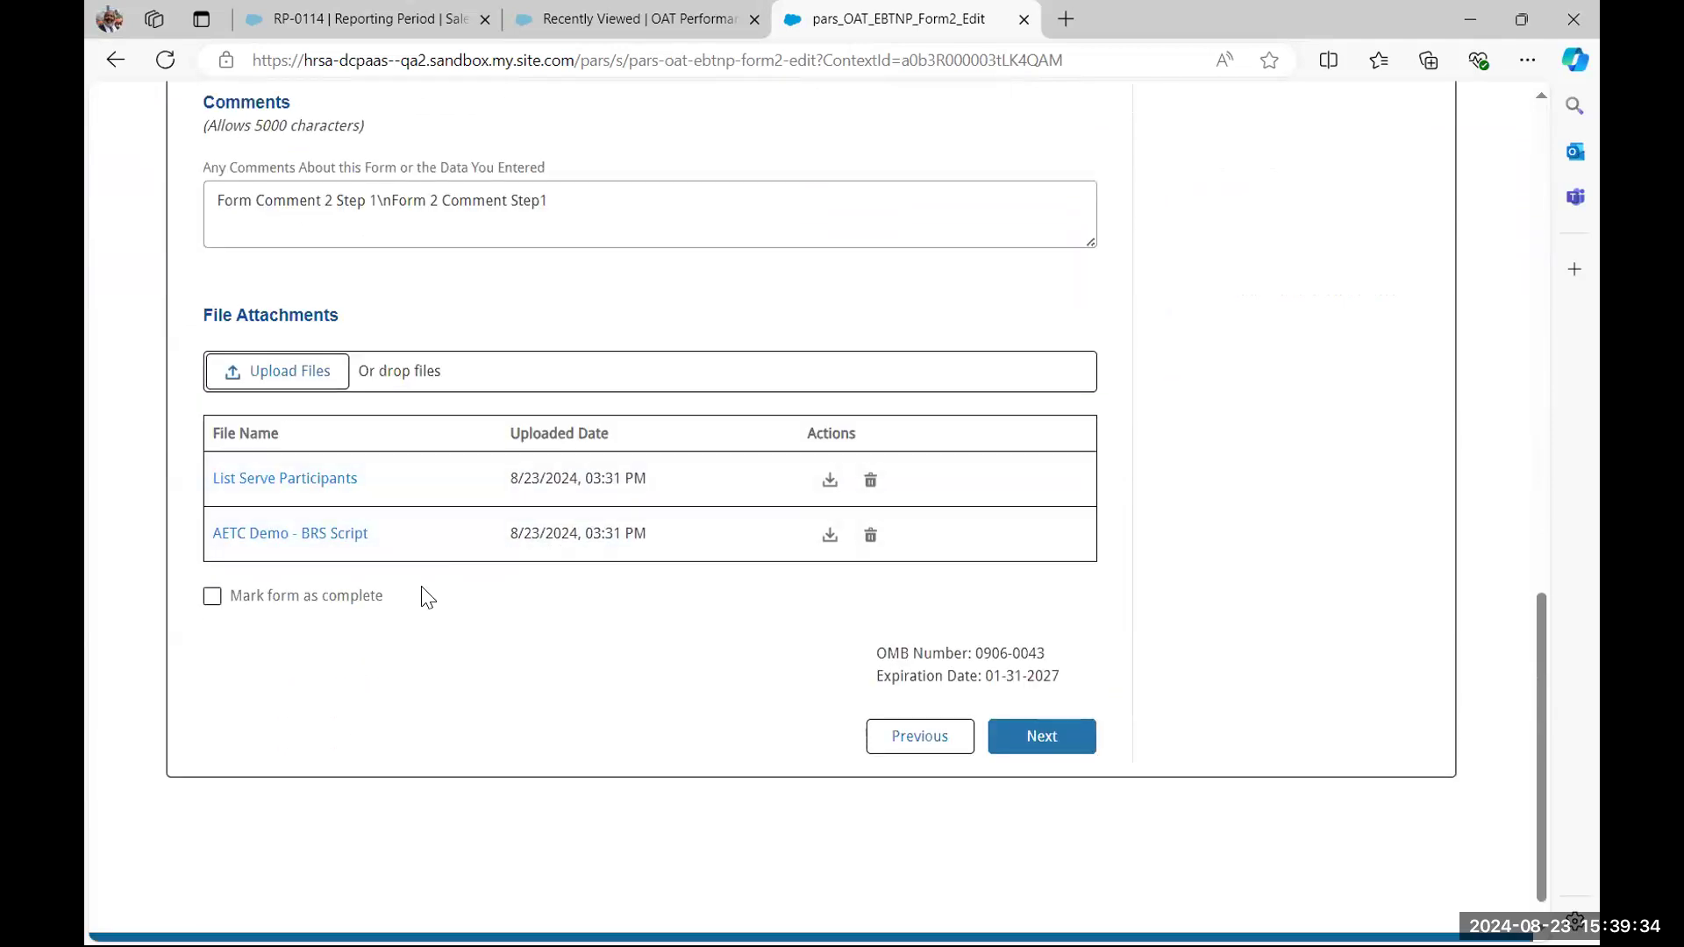
pyautogui.scroll(1, 416, 601)
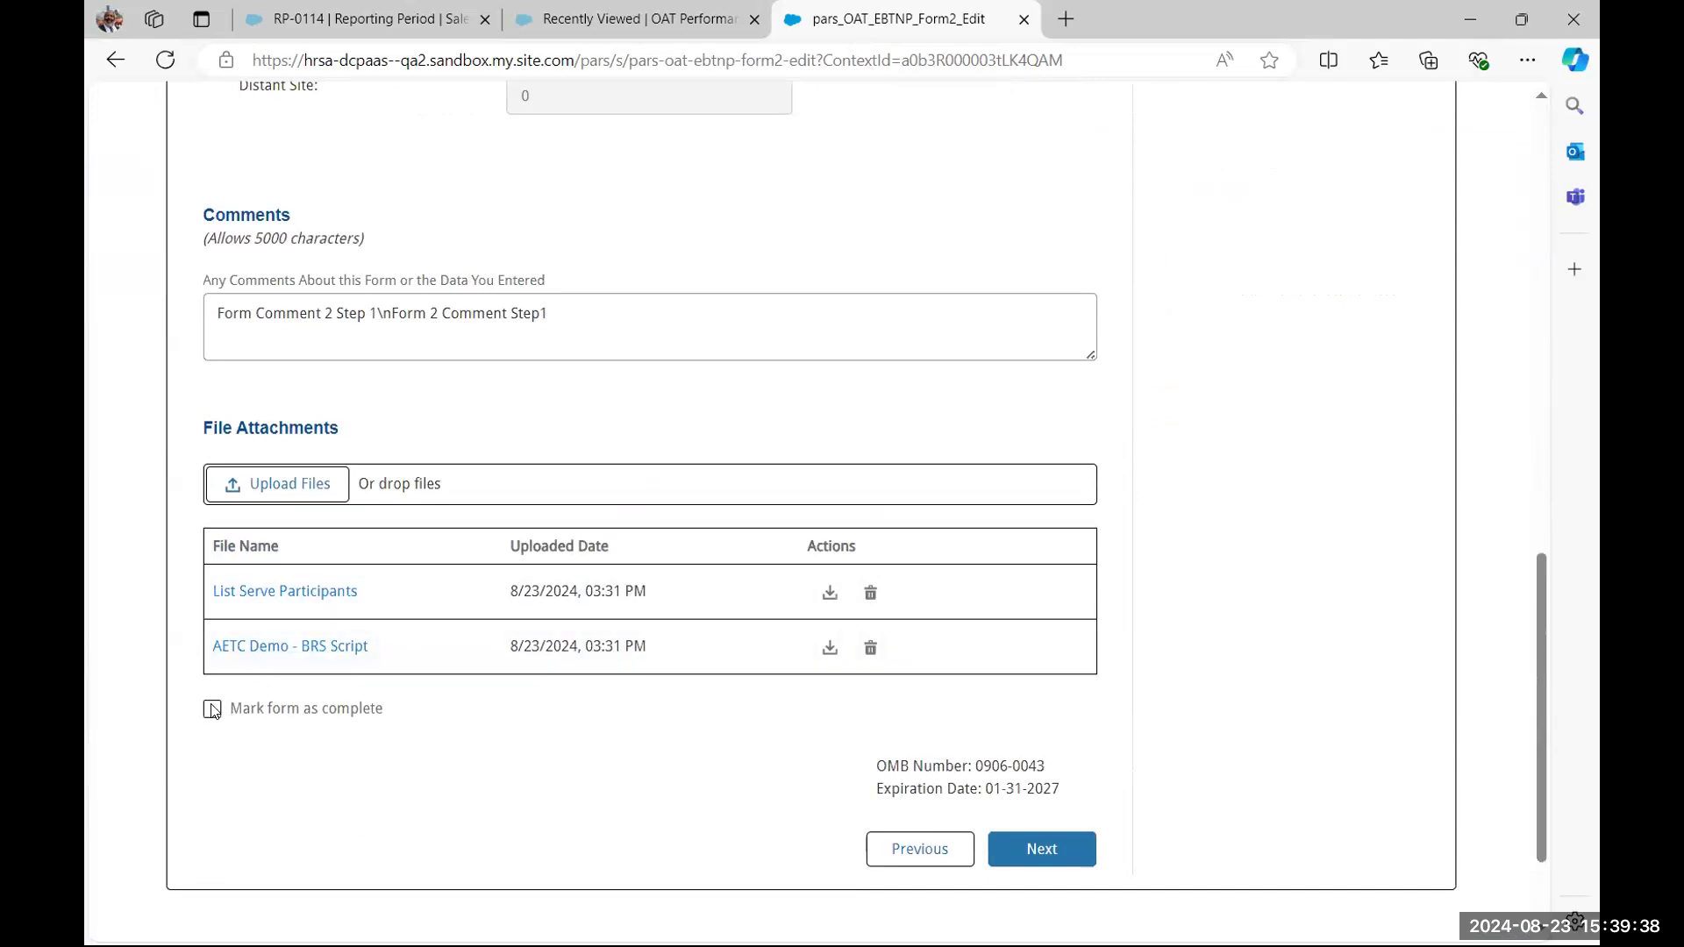
pyautogui.click(212, 710)
pyautogui.click(1038, 851)
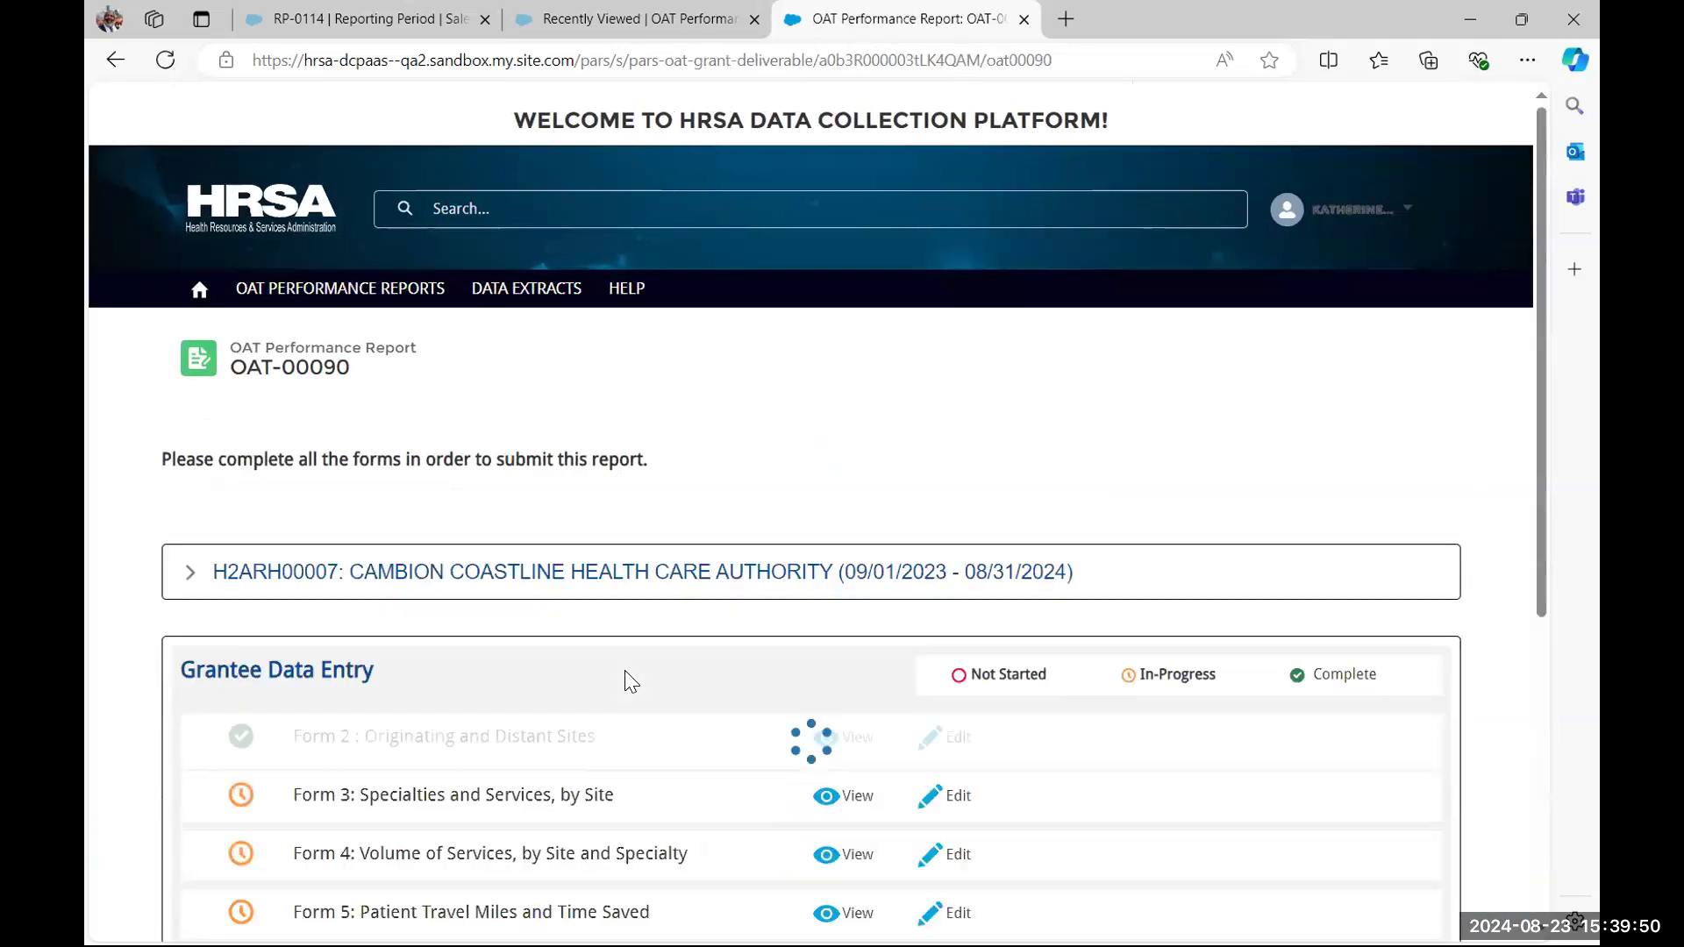
# Open Form 3: Specialties and Services for editing and check the error details on Cardiology Care of Dover's Cardiovascular Surgery row
pyautogui.scroll(-1, 625, 670)
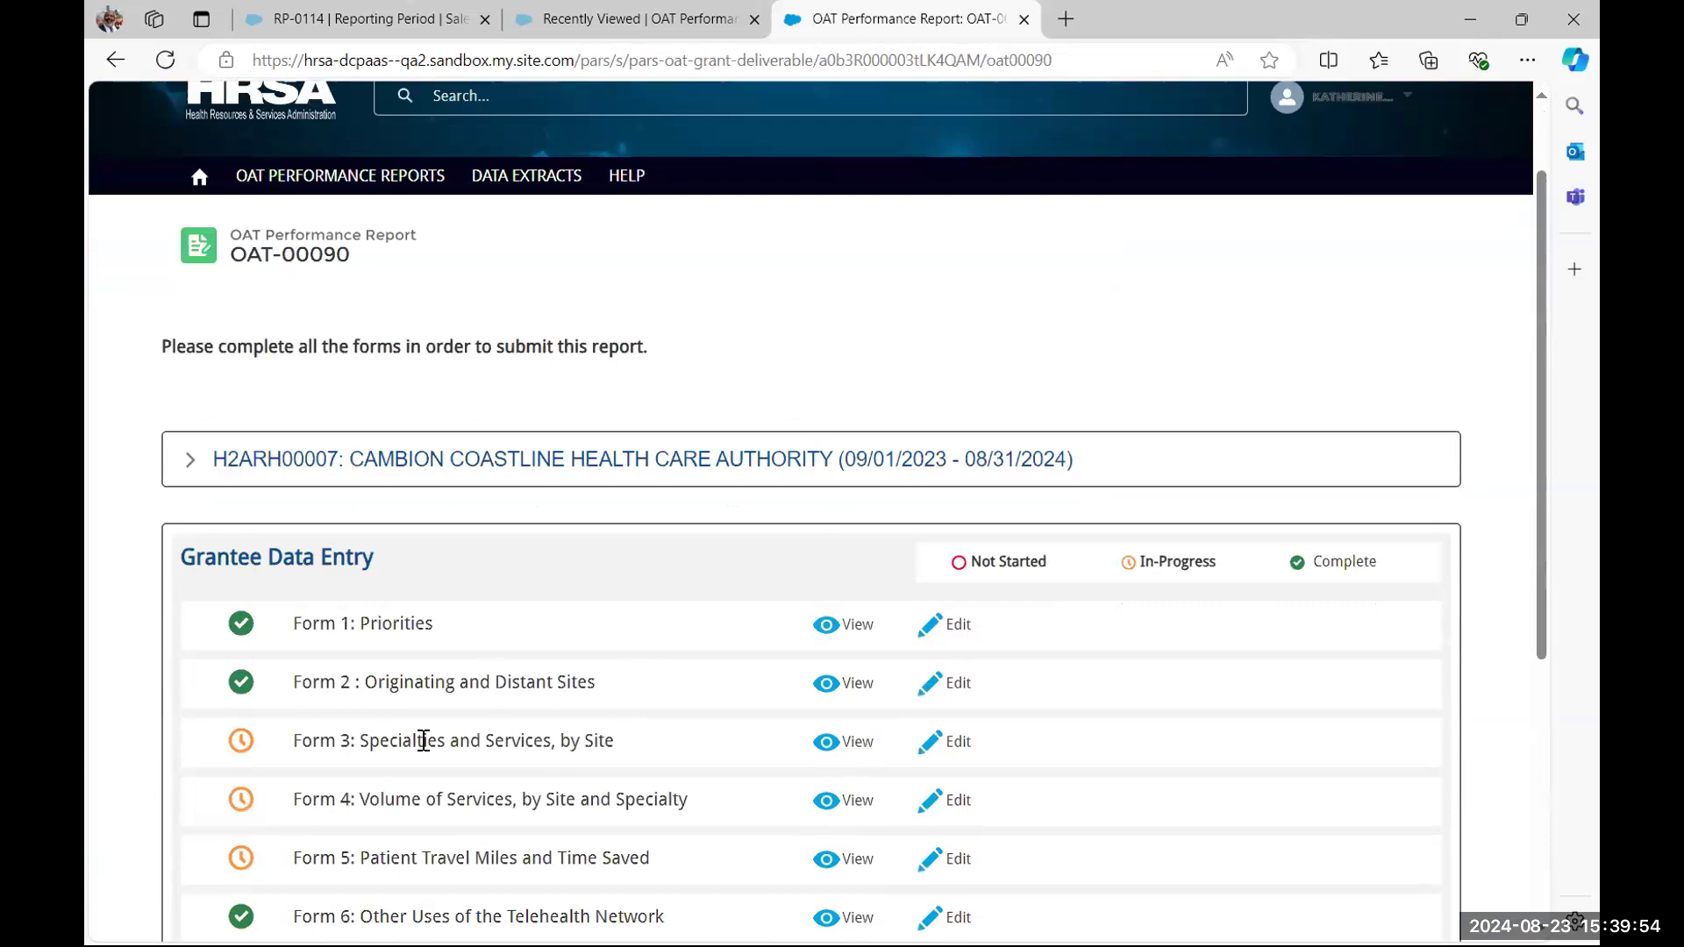
pyautogui.click(955, 745)
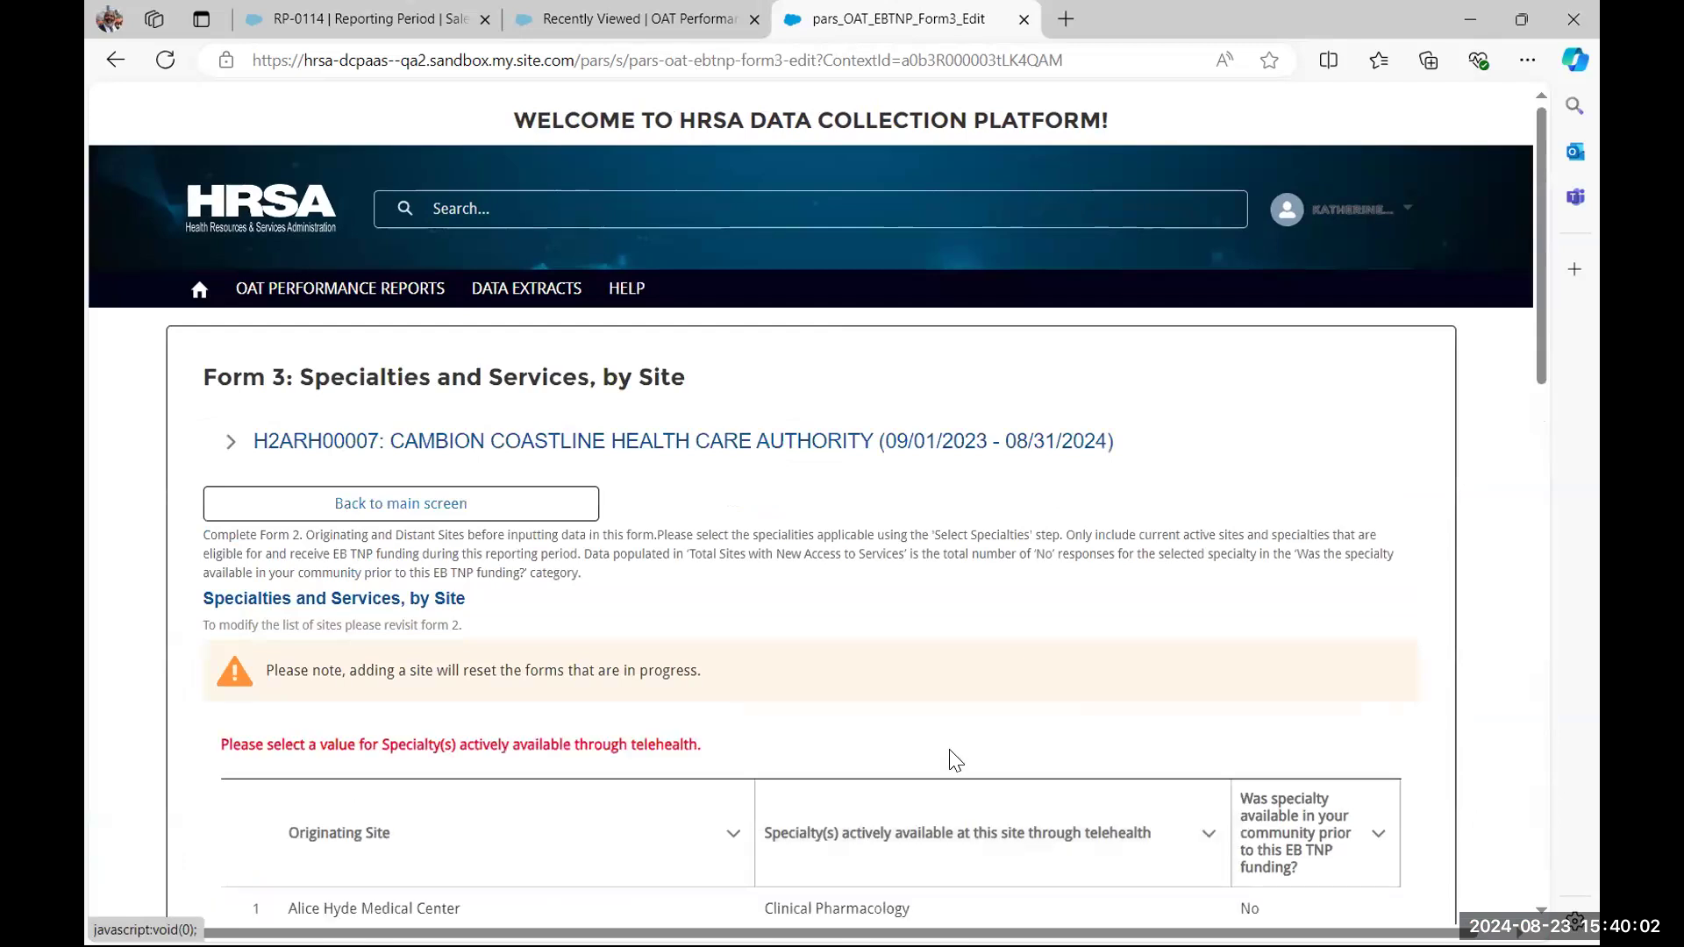
pyautogui.scroll(-5, 766, 739)
pyautogui.scroll(-1, 767, 744)
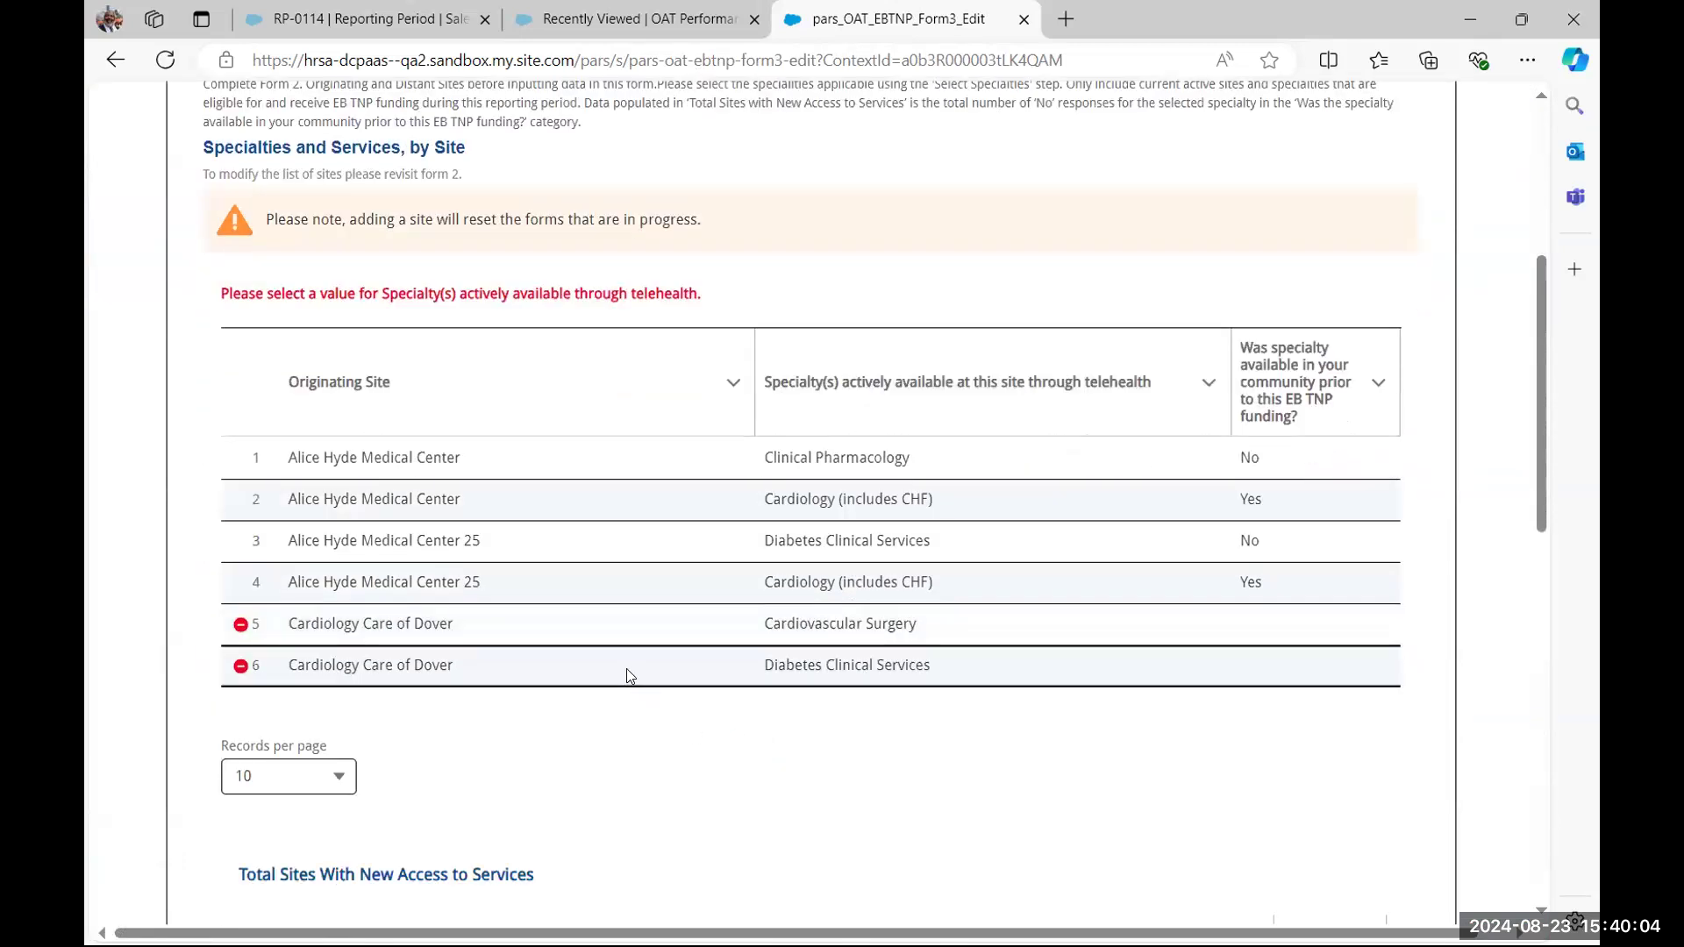
pyautogui.scroll(2, 466, 324)
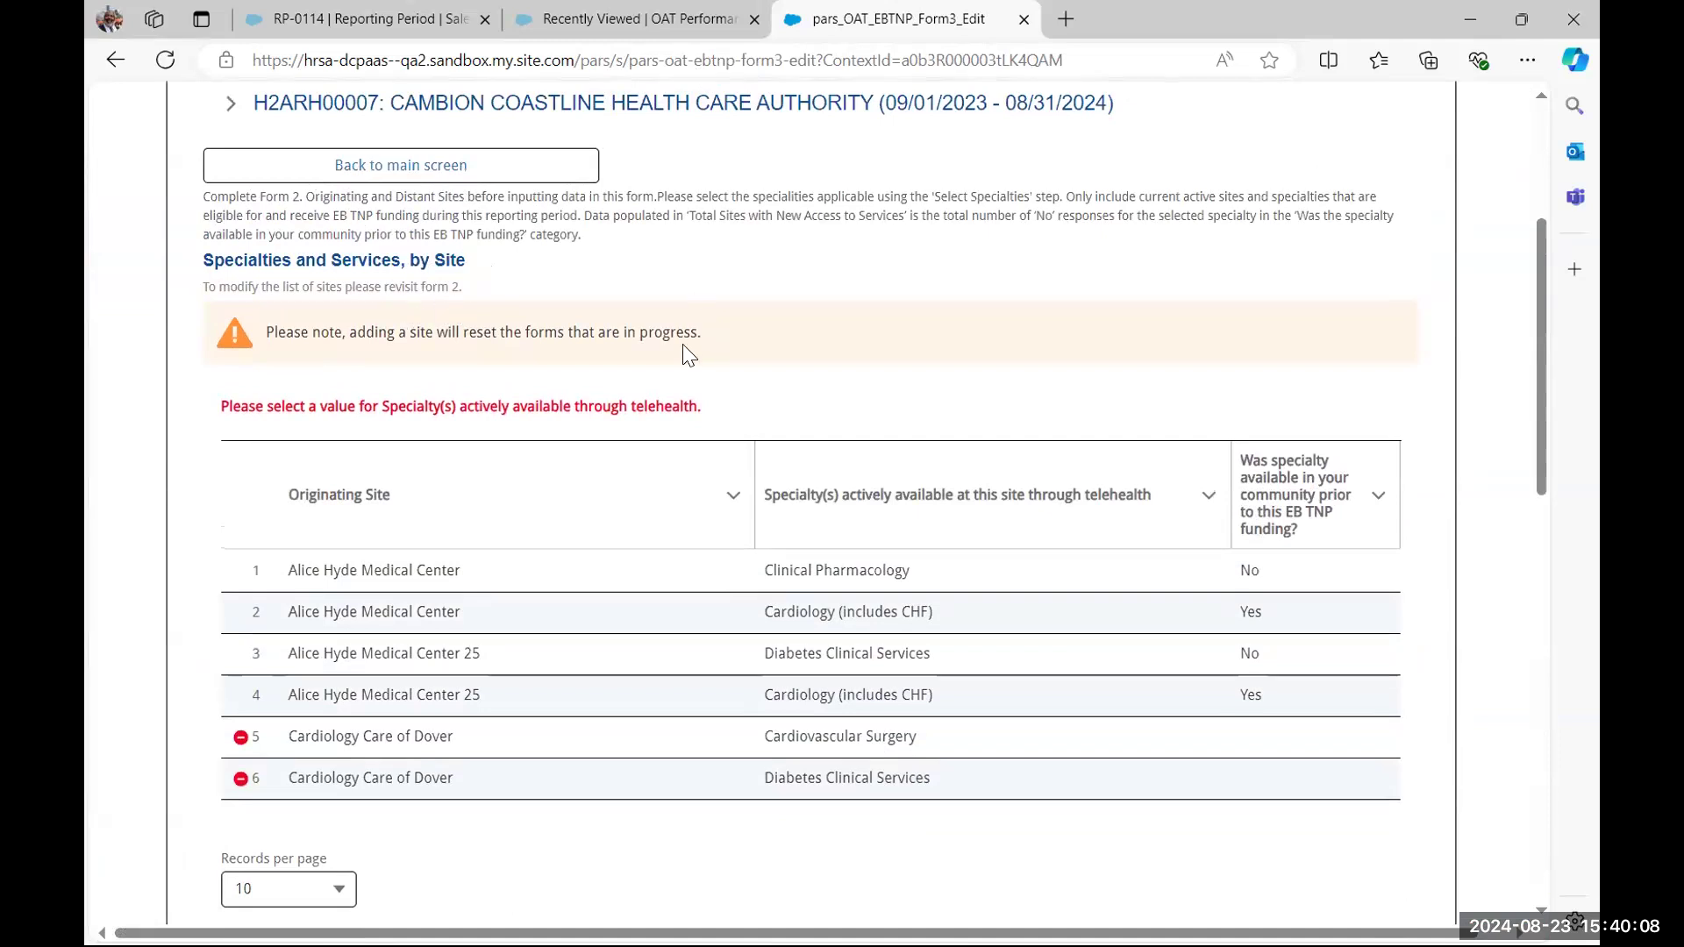
pyautogui.moveTo(707, 406); pyautogui.dragTo(209, 409)
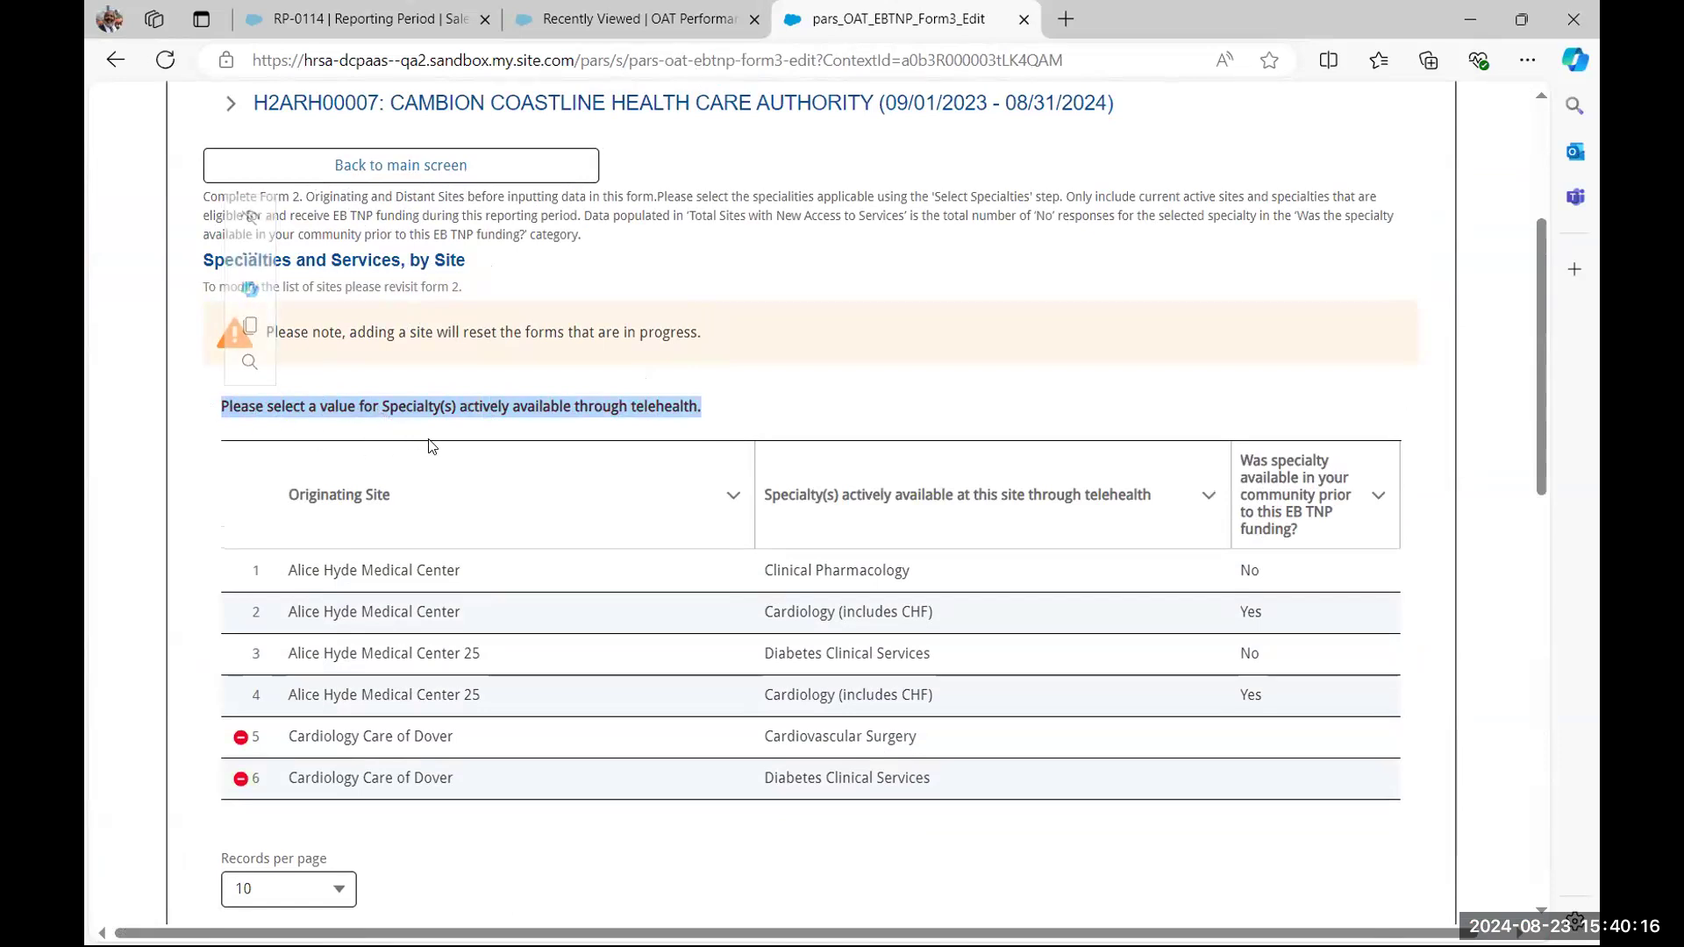
pyautogui.click(241, 739)
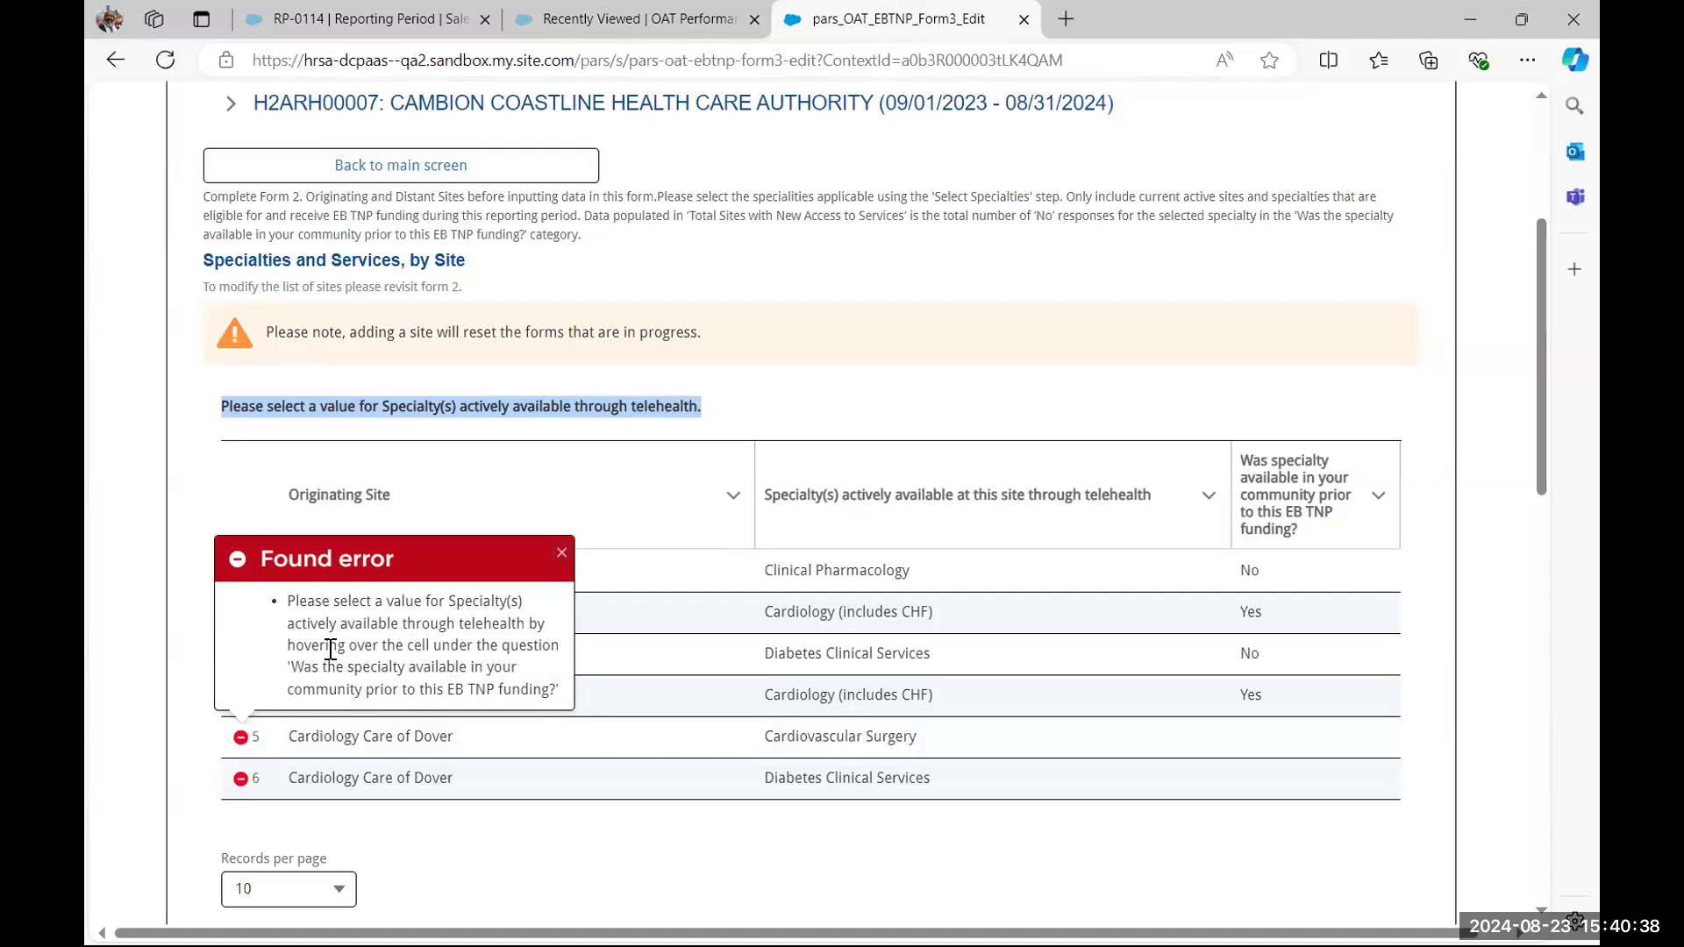
pyautogui.click(240, 739)
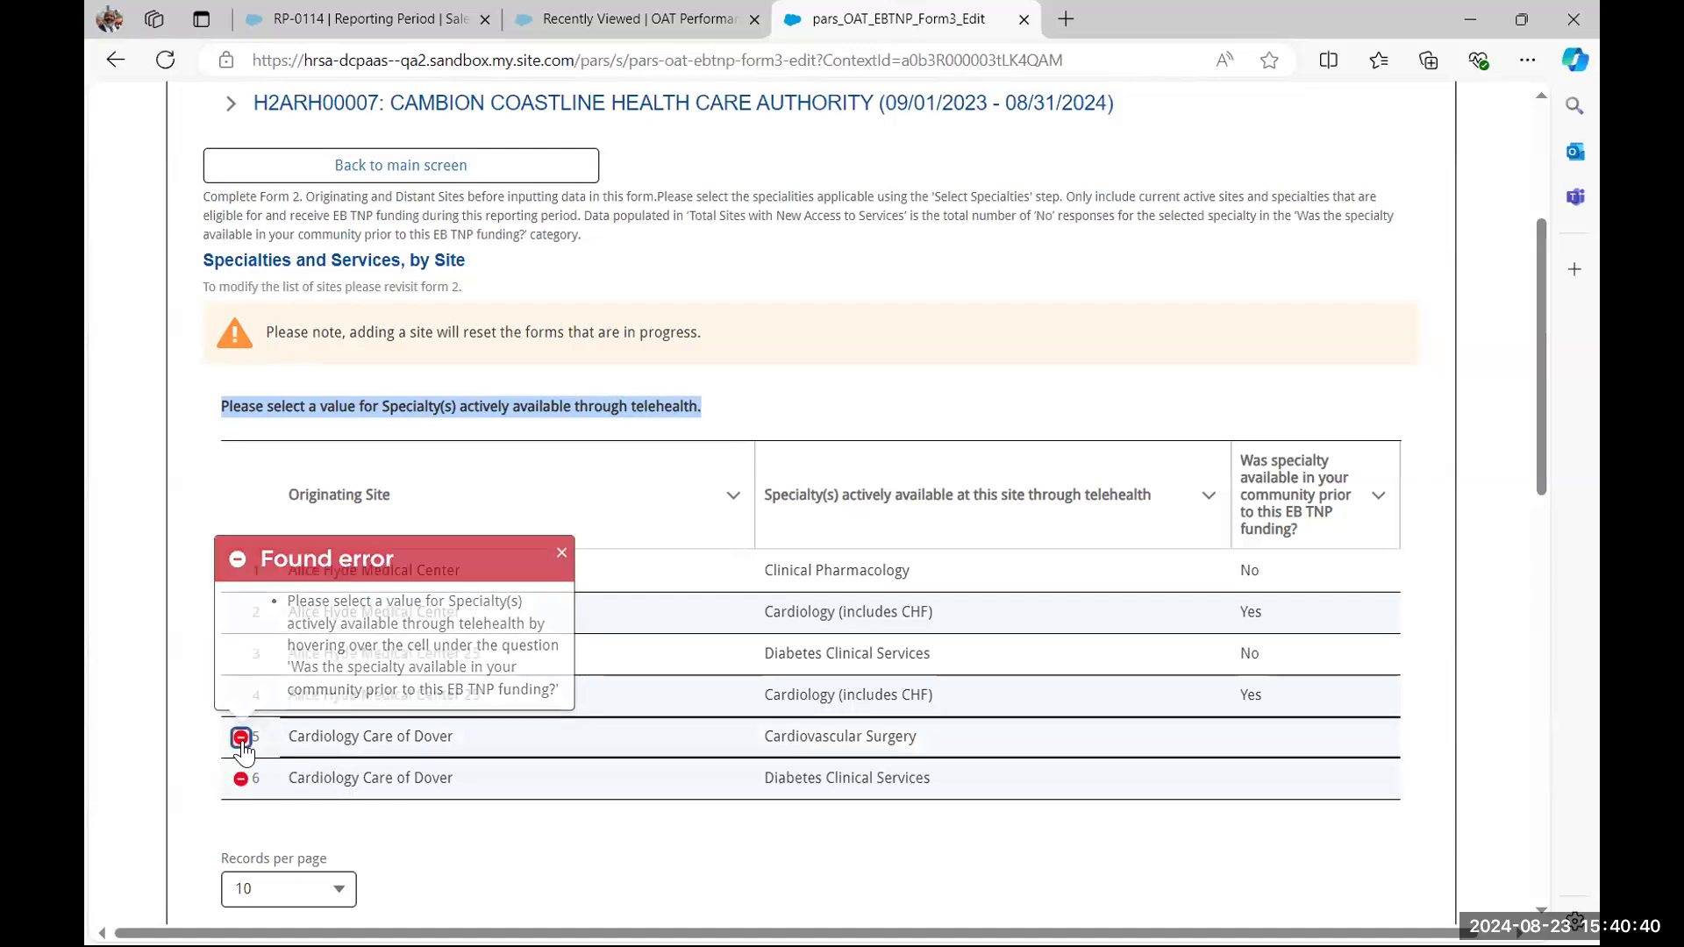
pyautogui.click(558, 552)
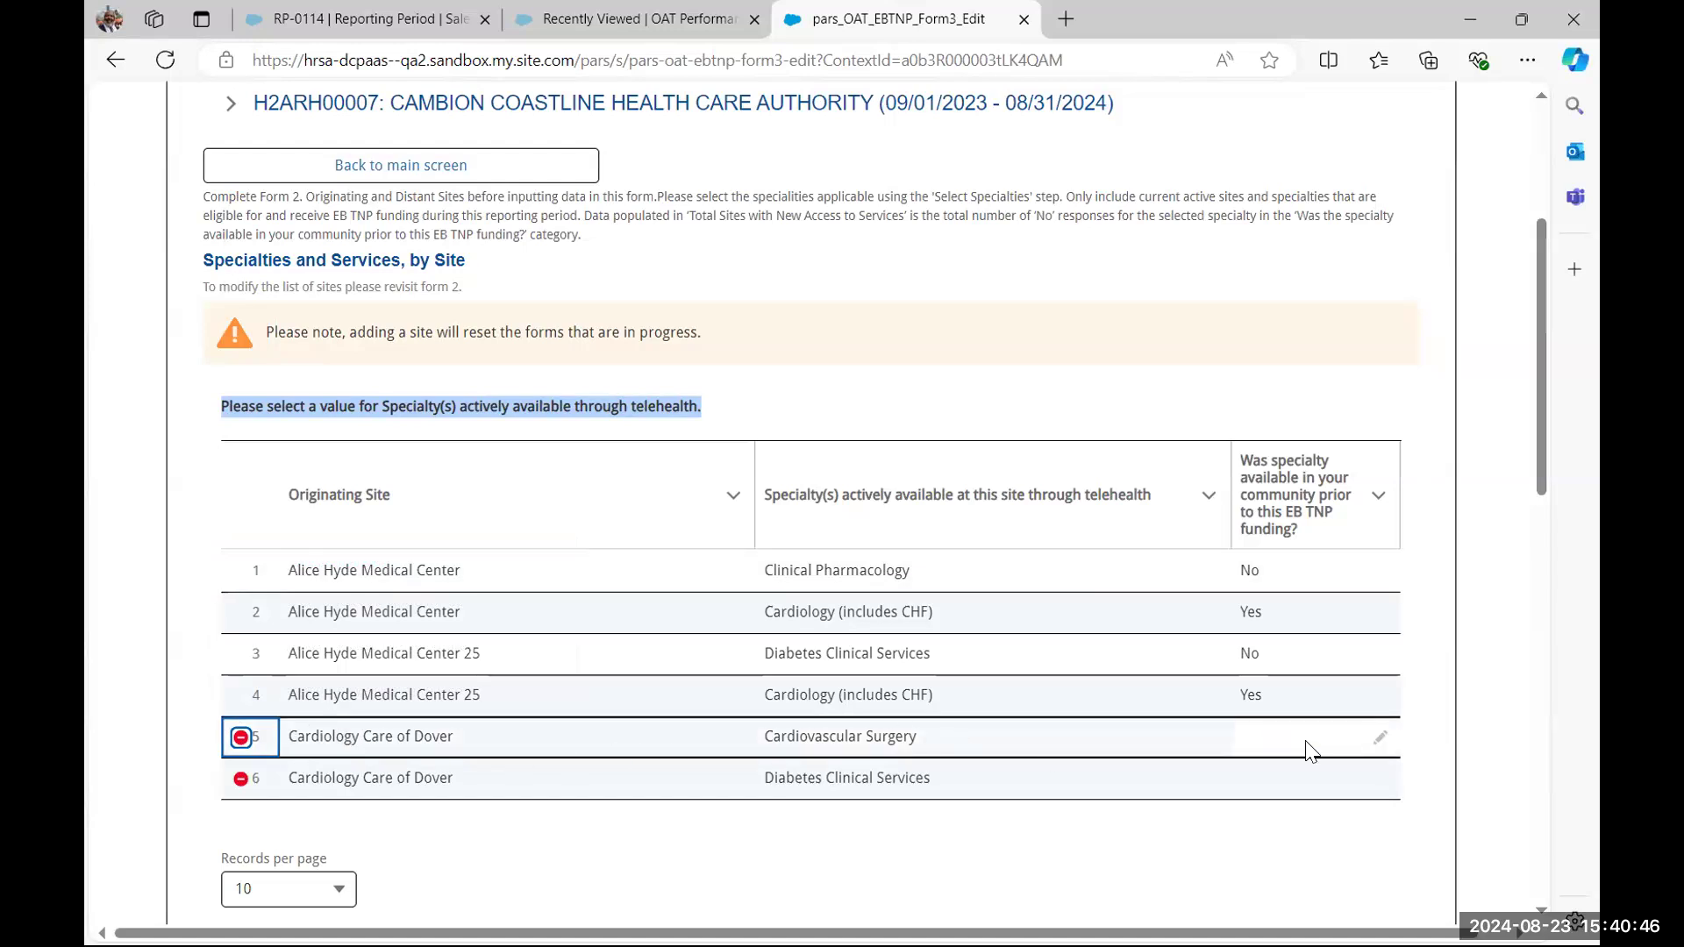
# Set the prior community availability answer to Yes for Cardiovascular Surgery at Cardiology Care of Dover
pyautogui.click(1375, 746)
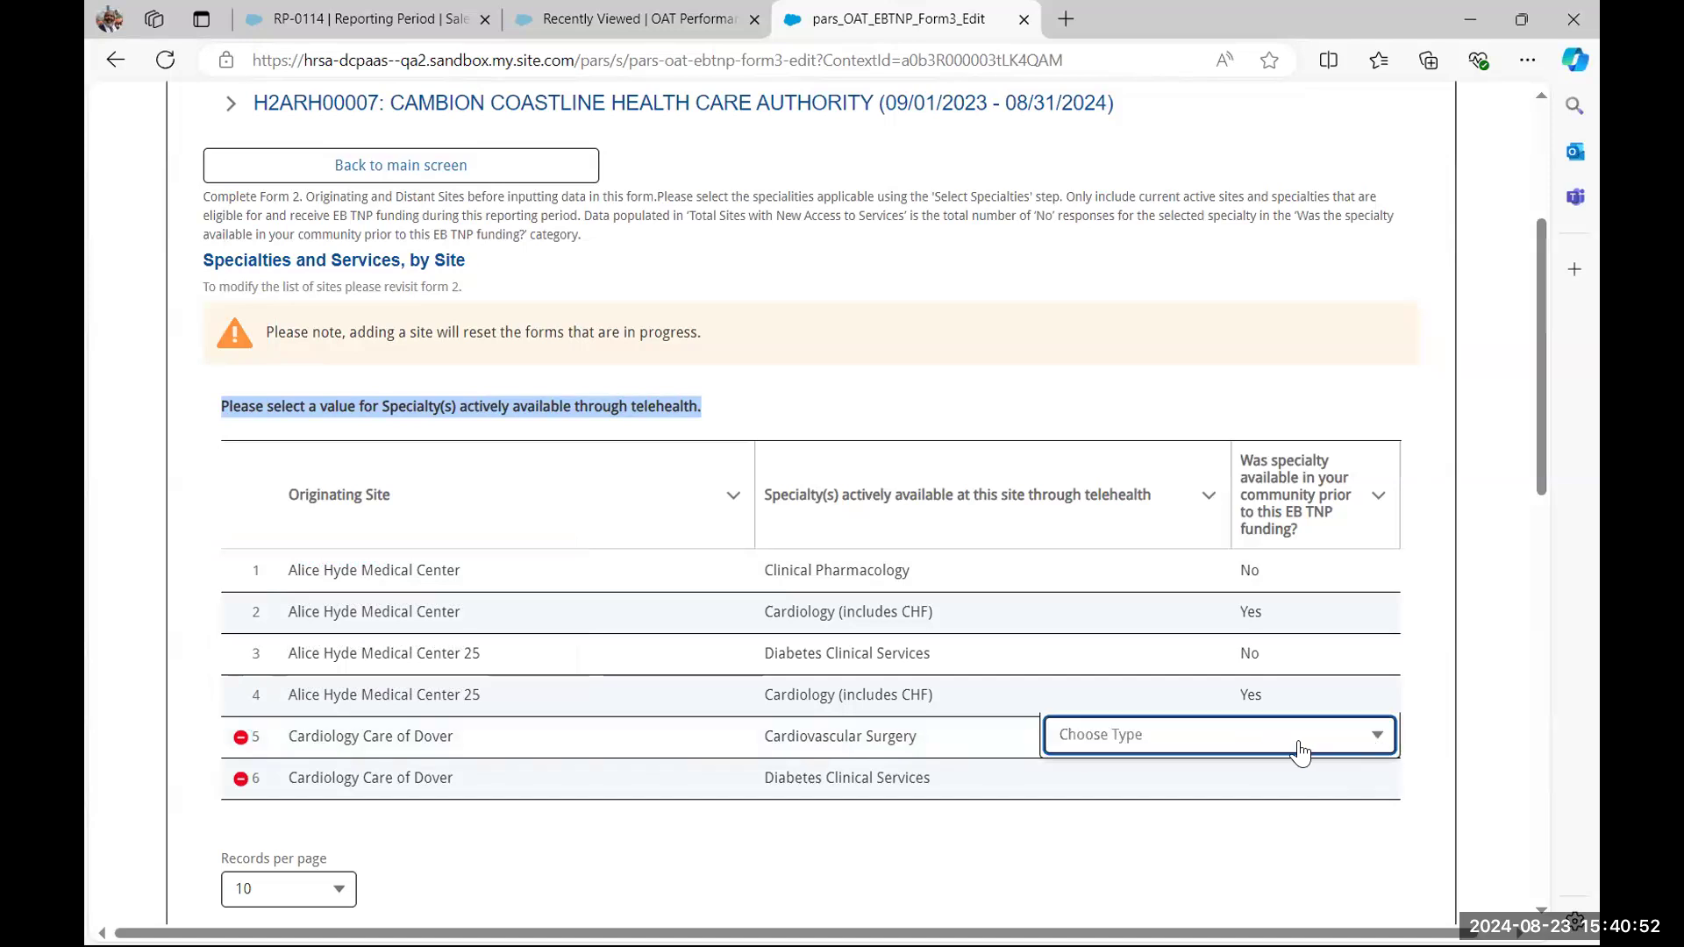
pyautogui.click(1301, 753)
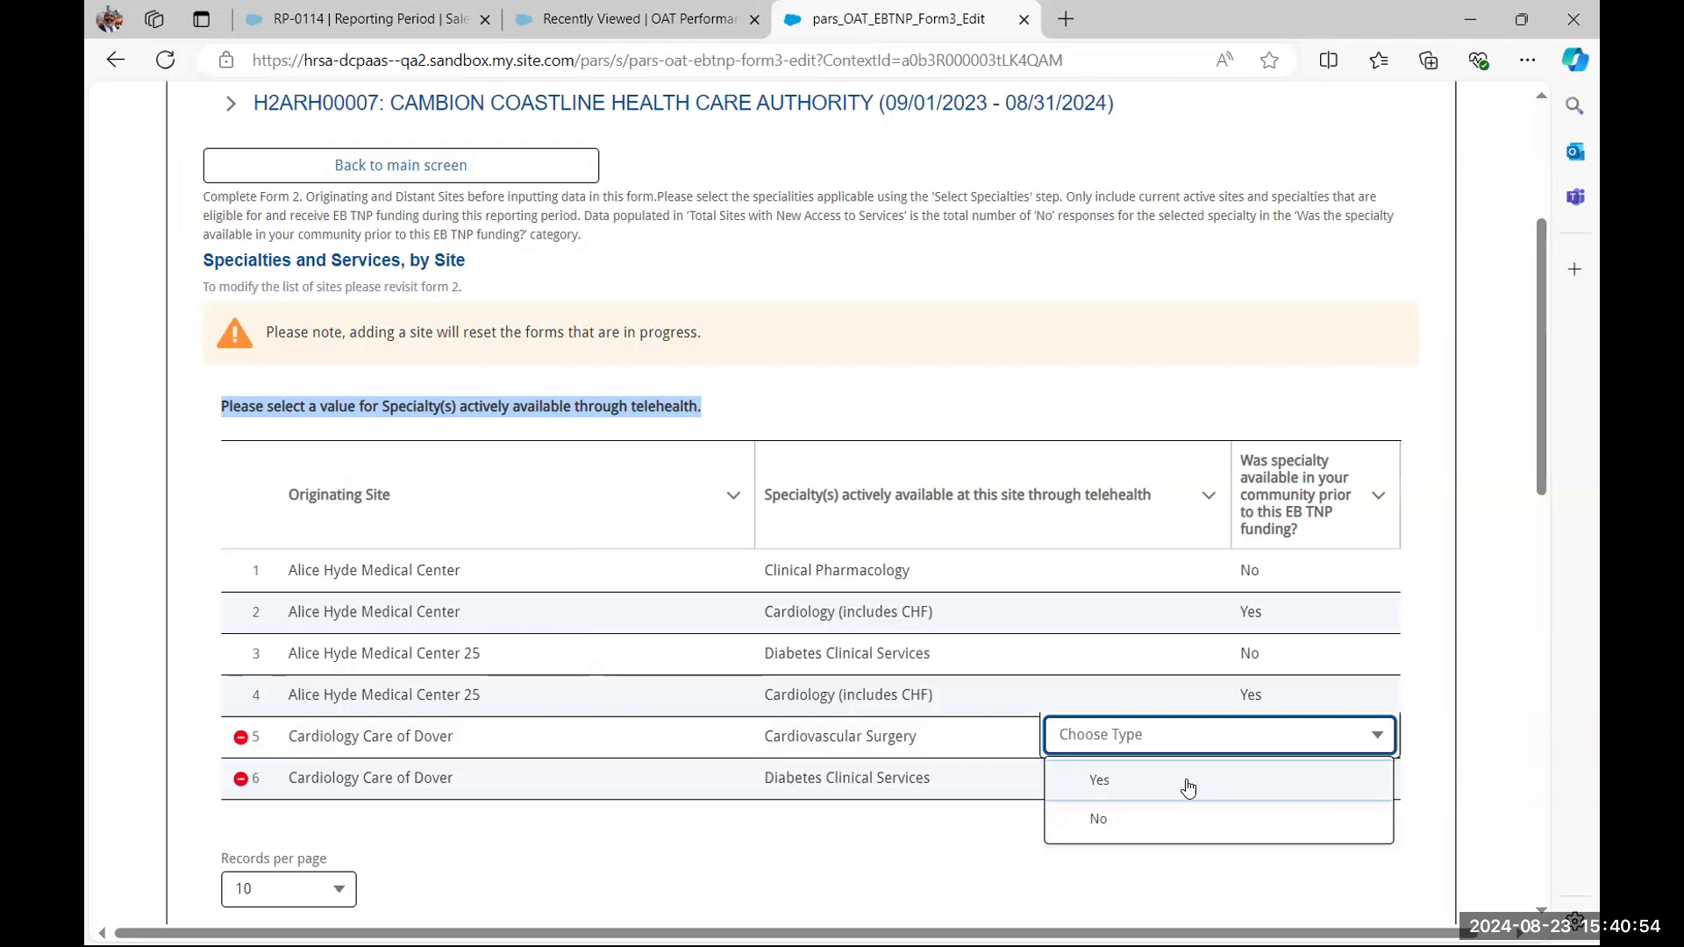
pyautogui.click(1190, 786)
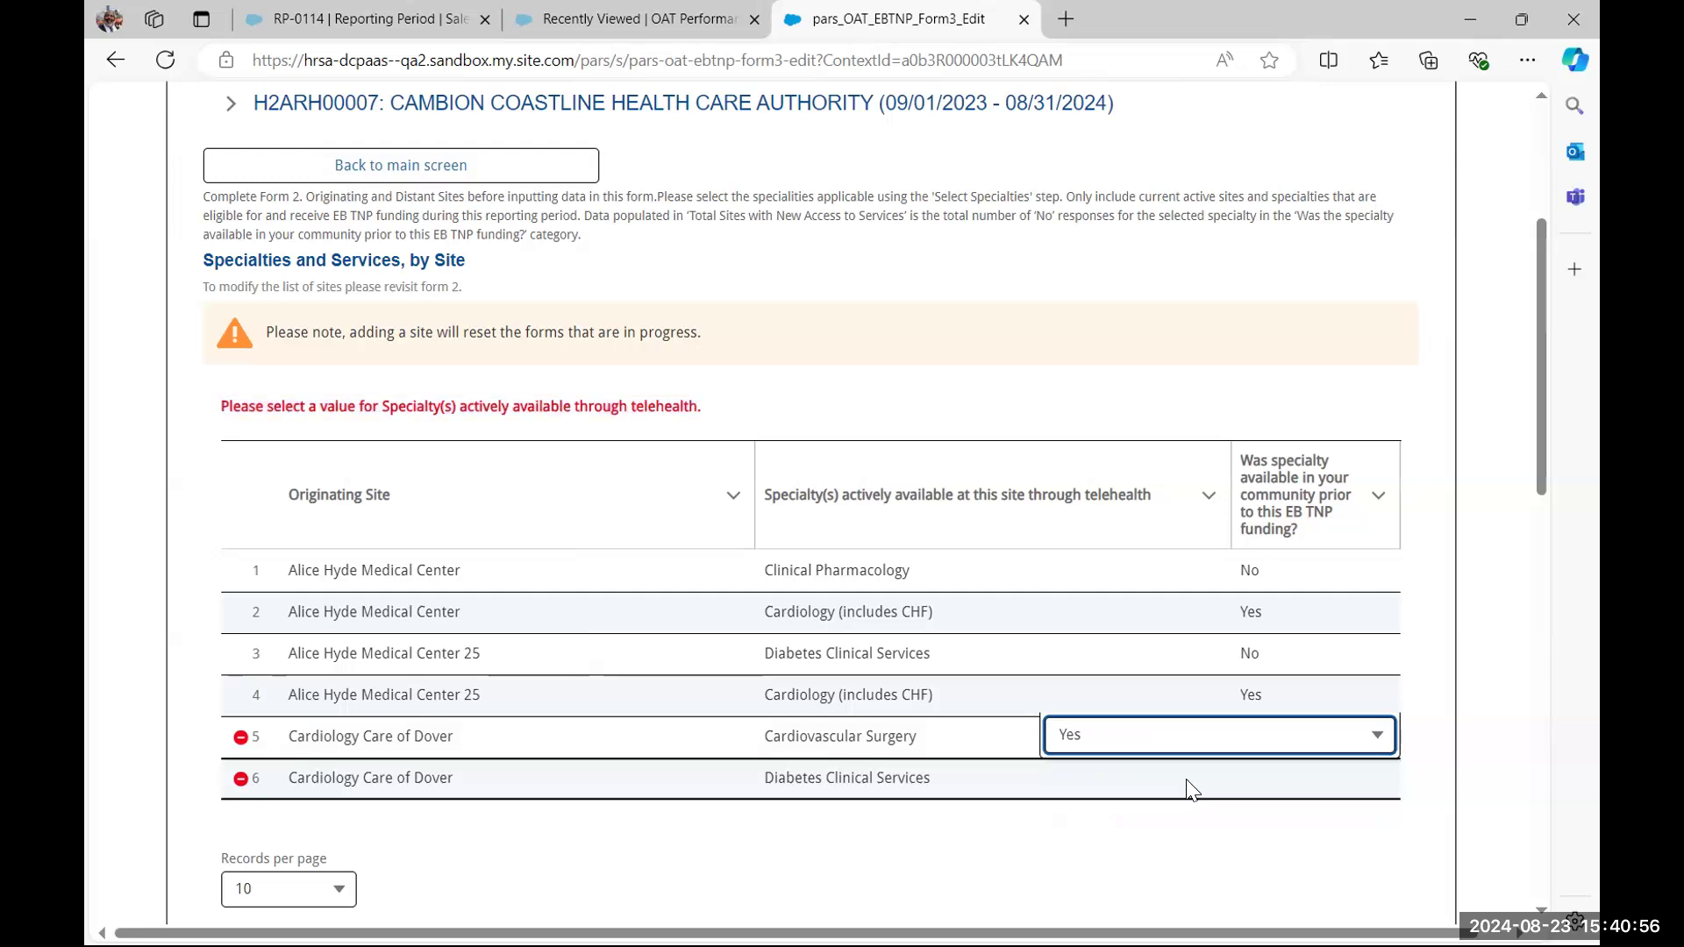
pyautogui.click(1189, 787)
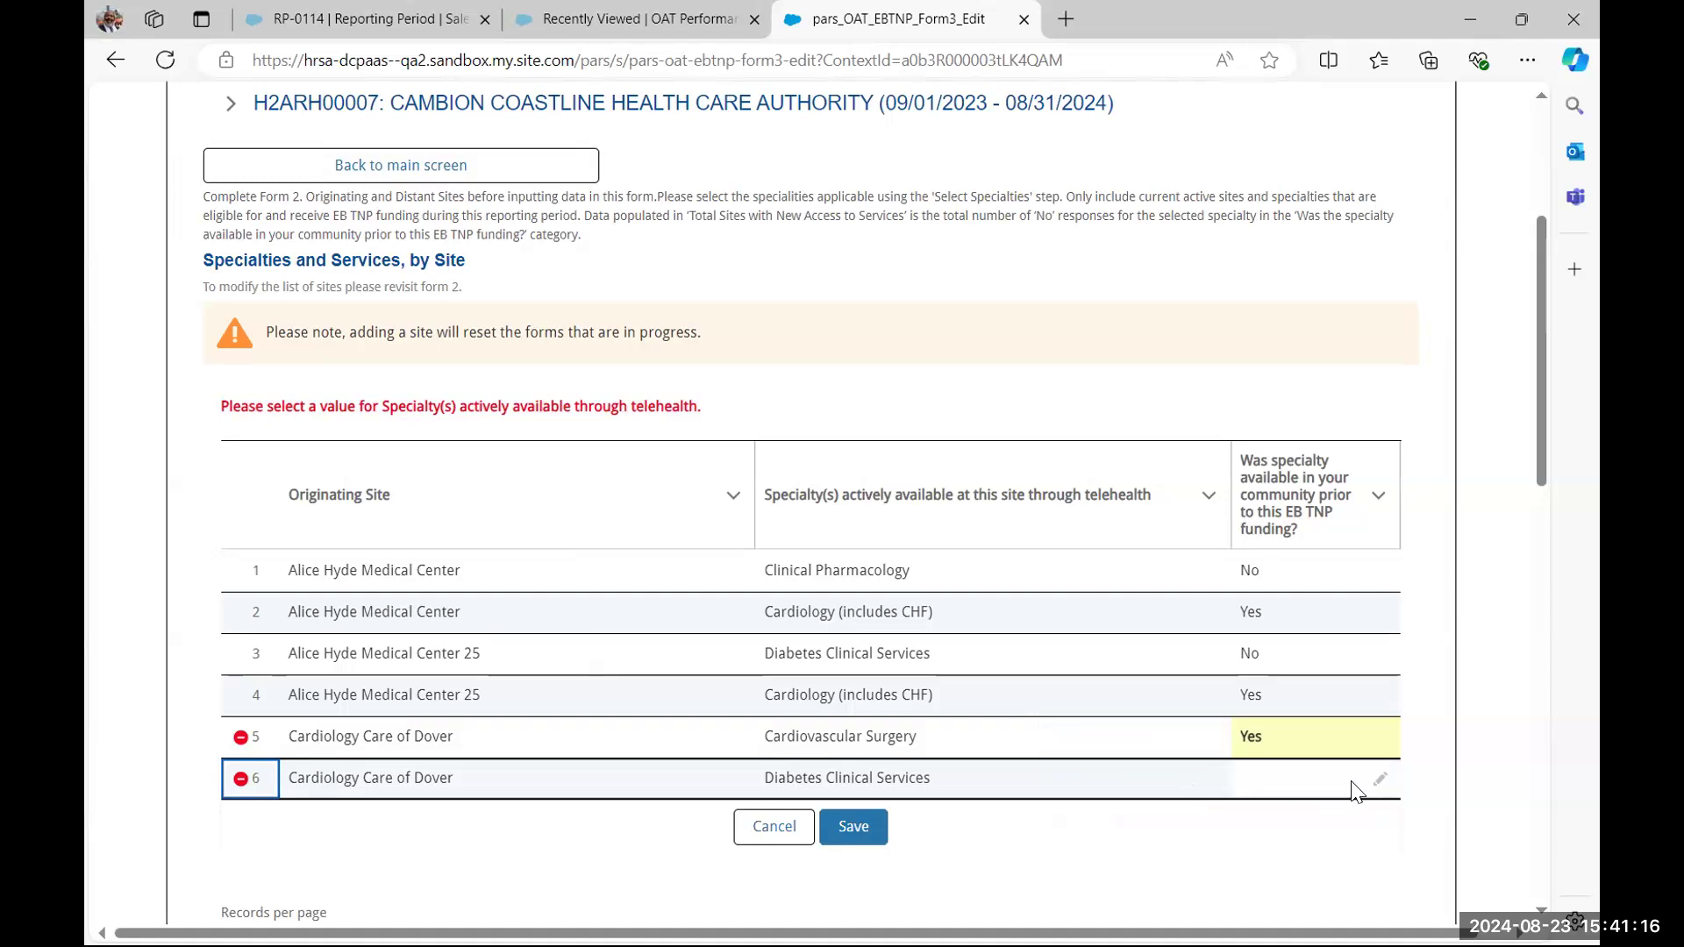
# Set the prior community availability answer to No for Diabetes Clinical Services at Cardiology Care of Dover, and save the table changes
pyautogui.click(1375, 788)
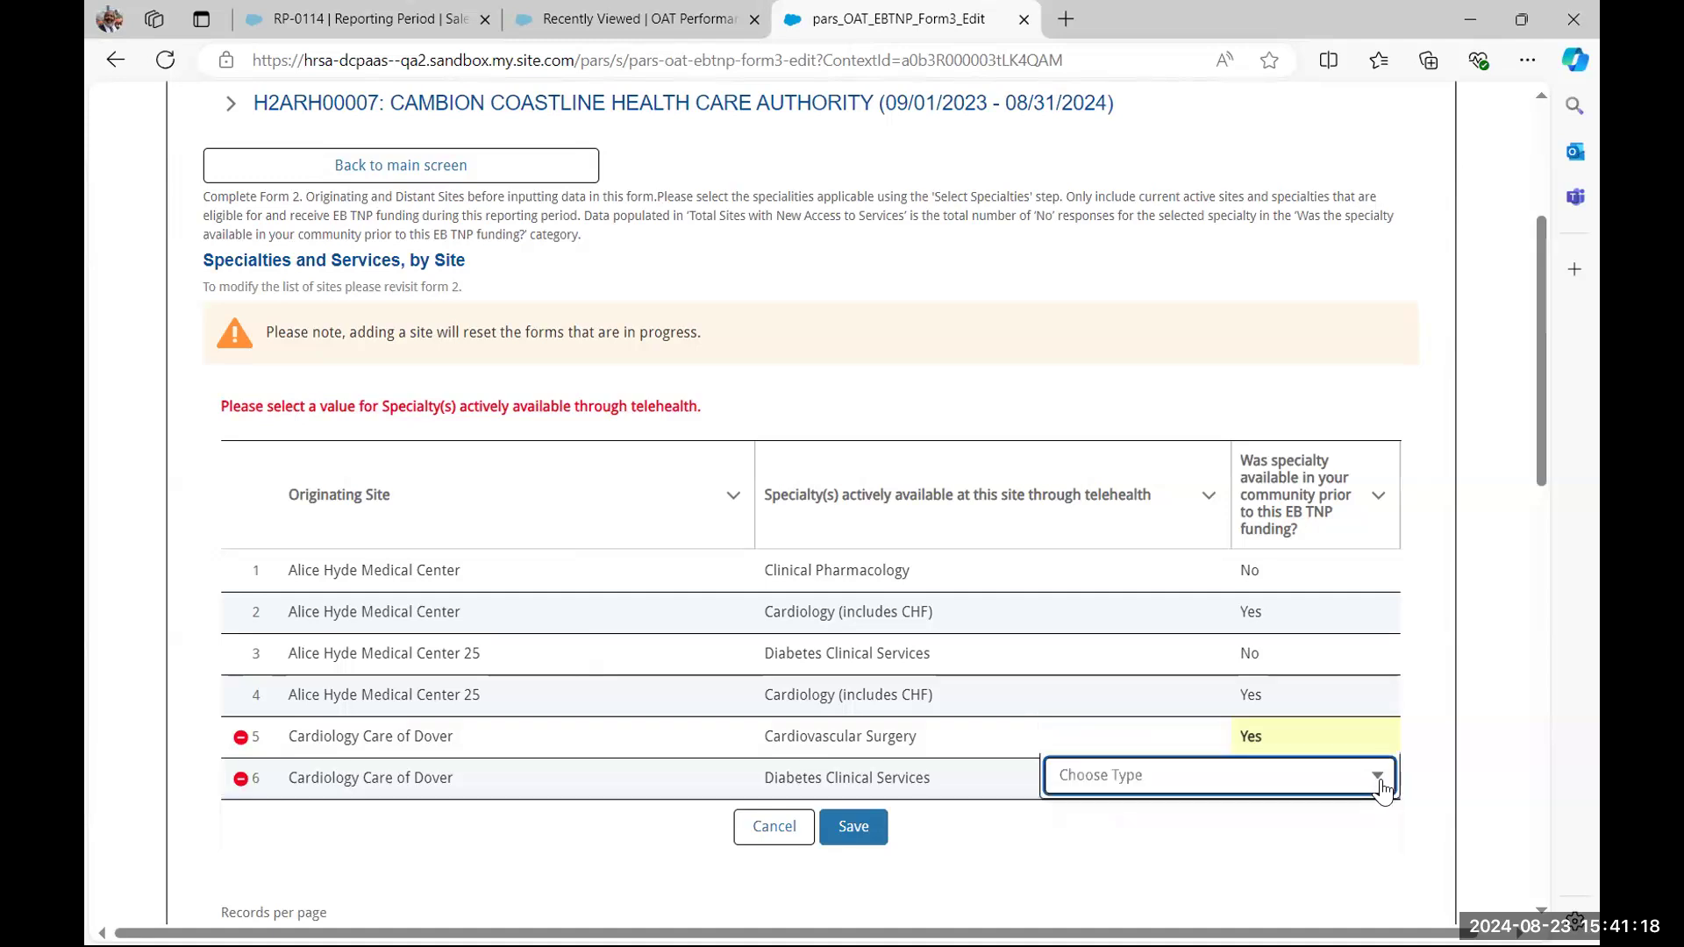
pyautogui.click(1375, 776)
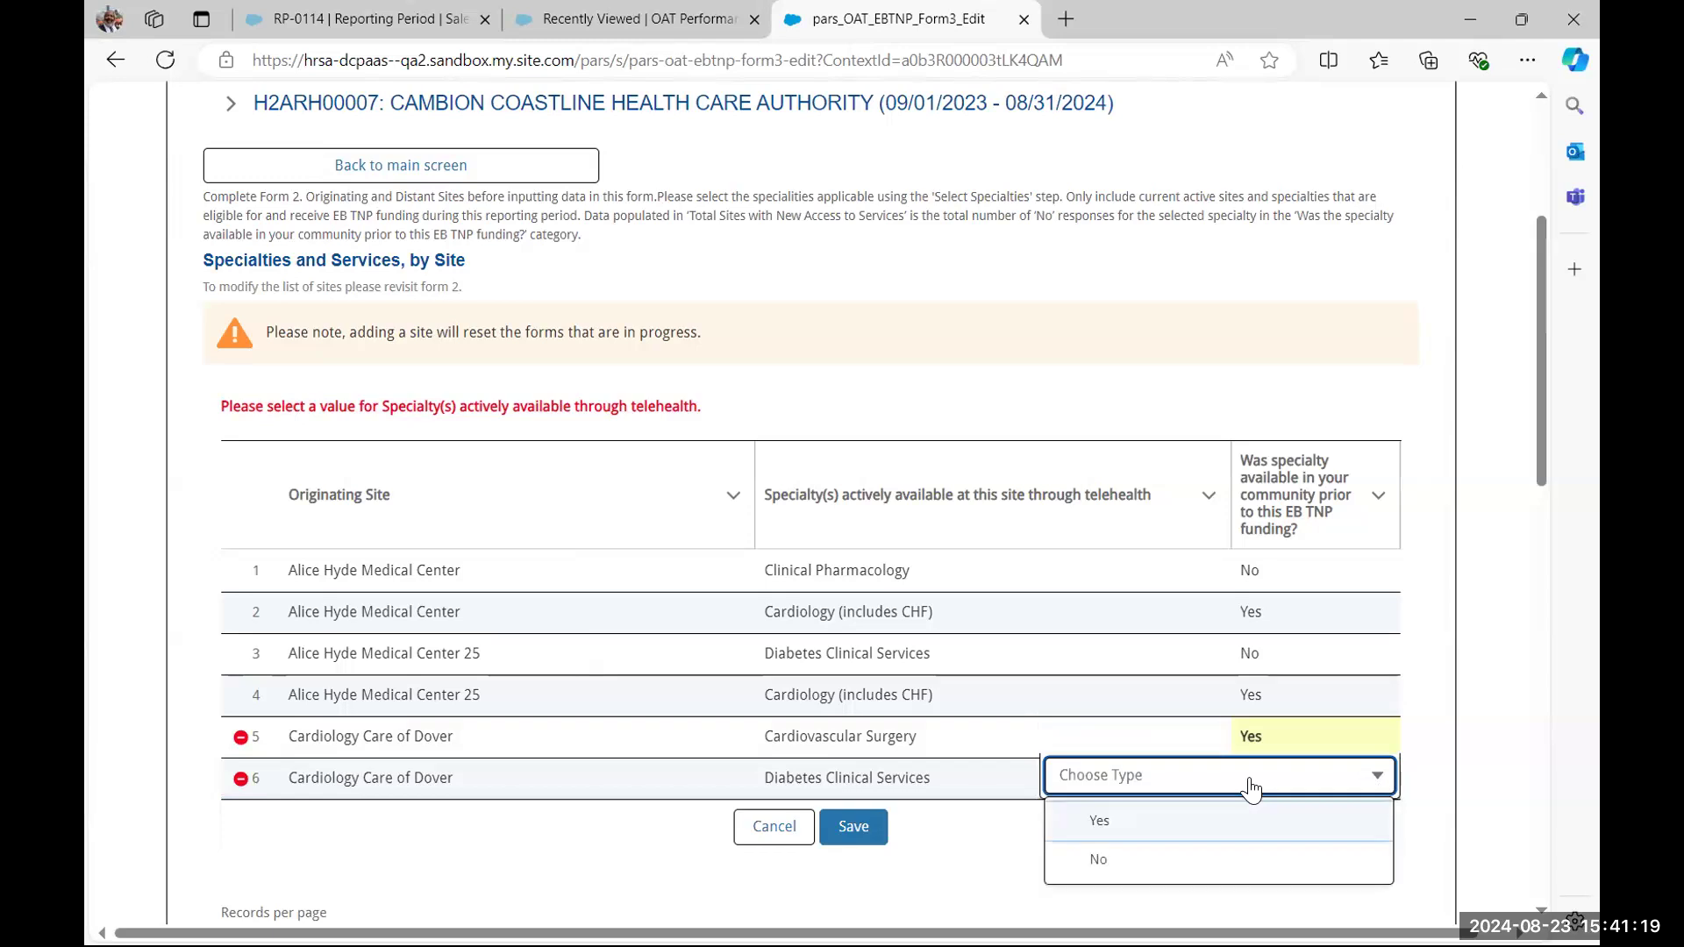
pyautogui.click(1161, 870)
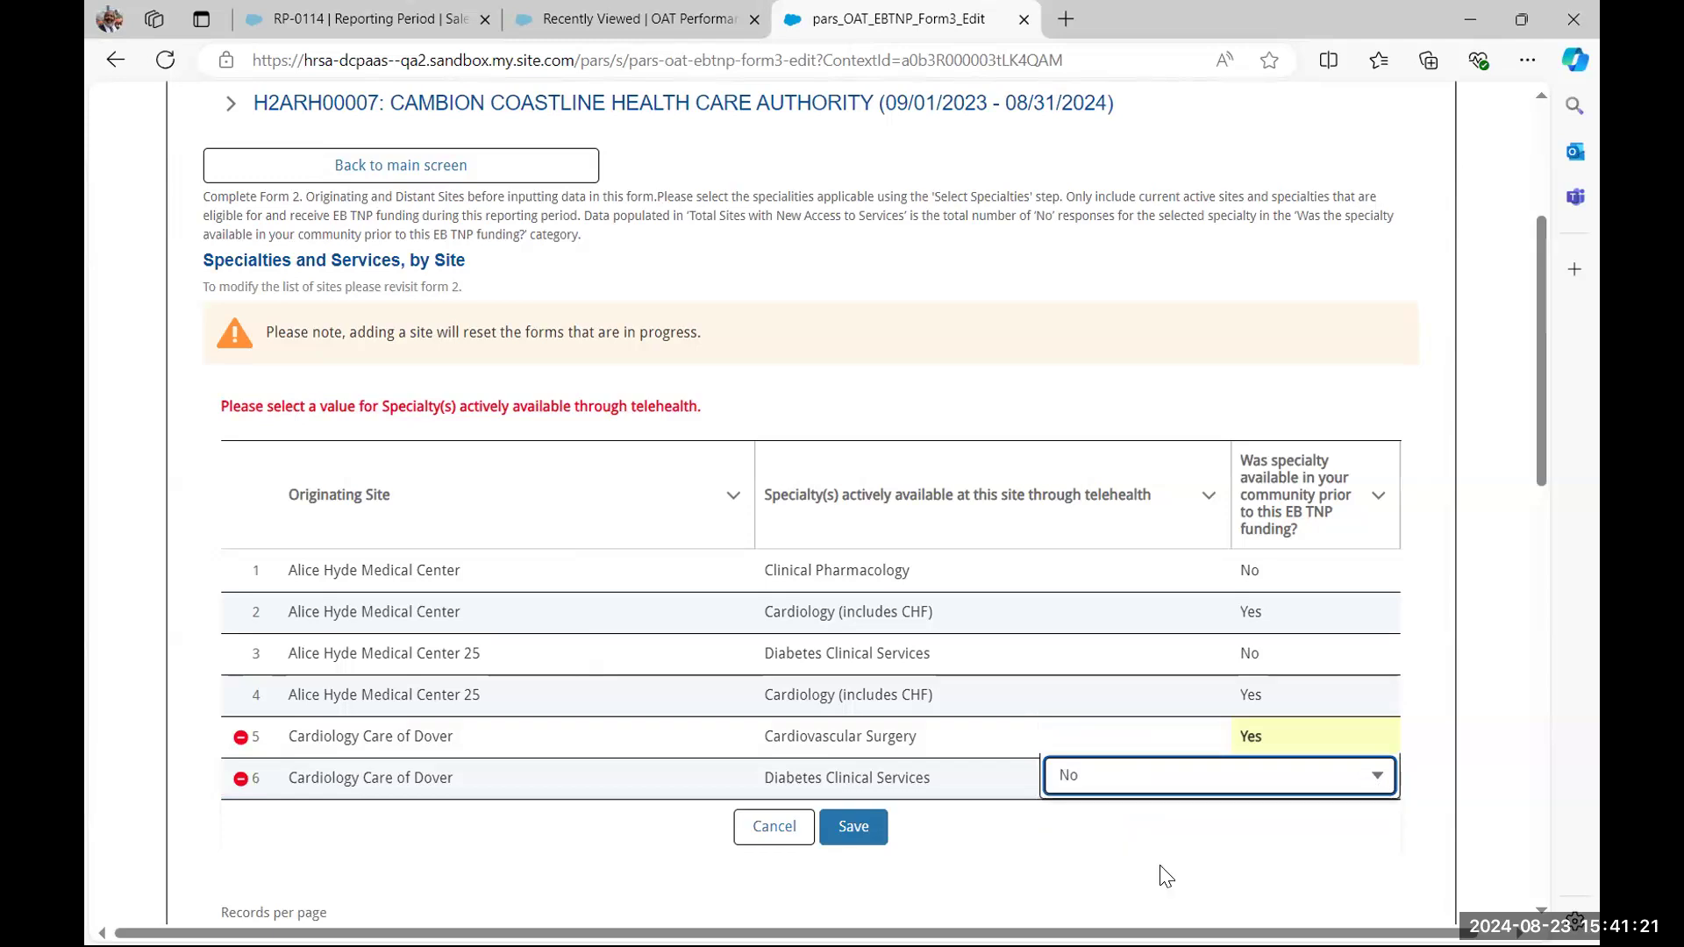
pyautogui.click(1256, 840)
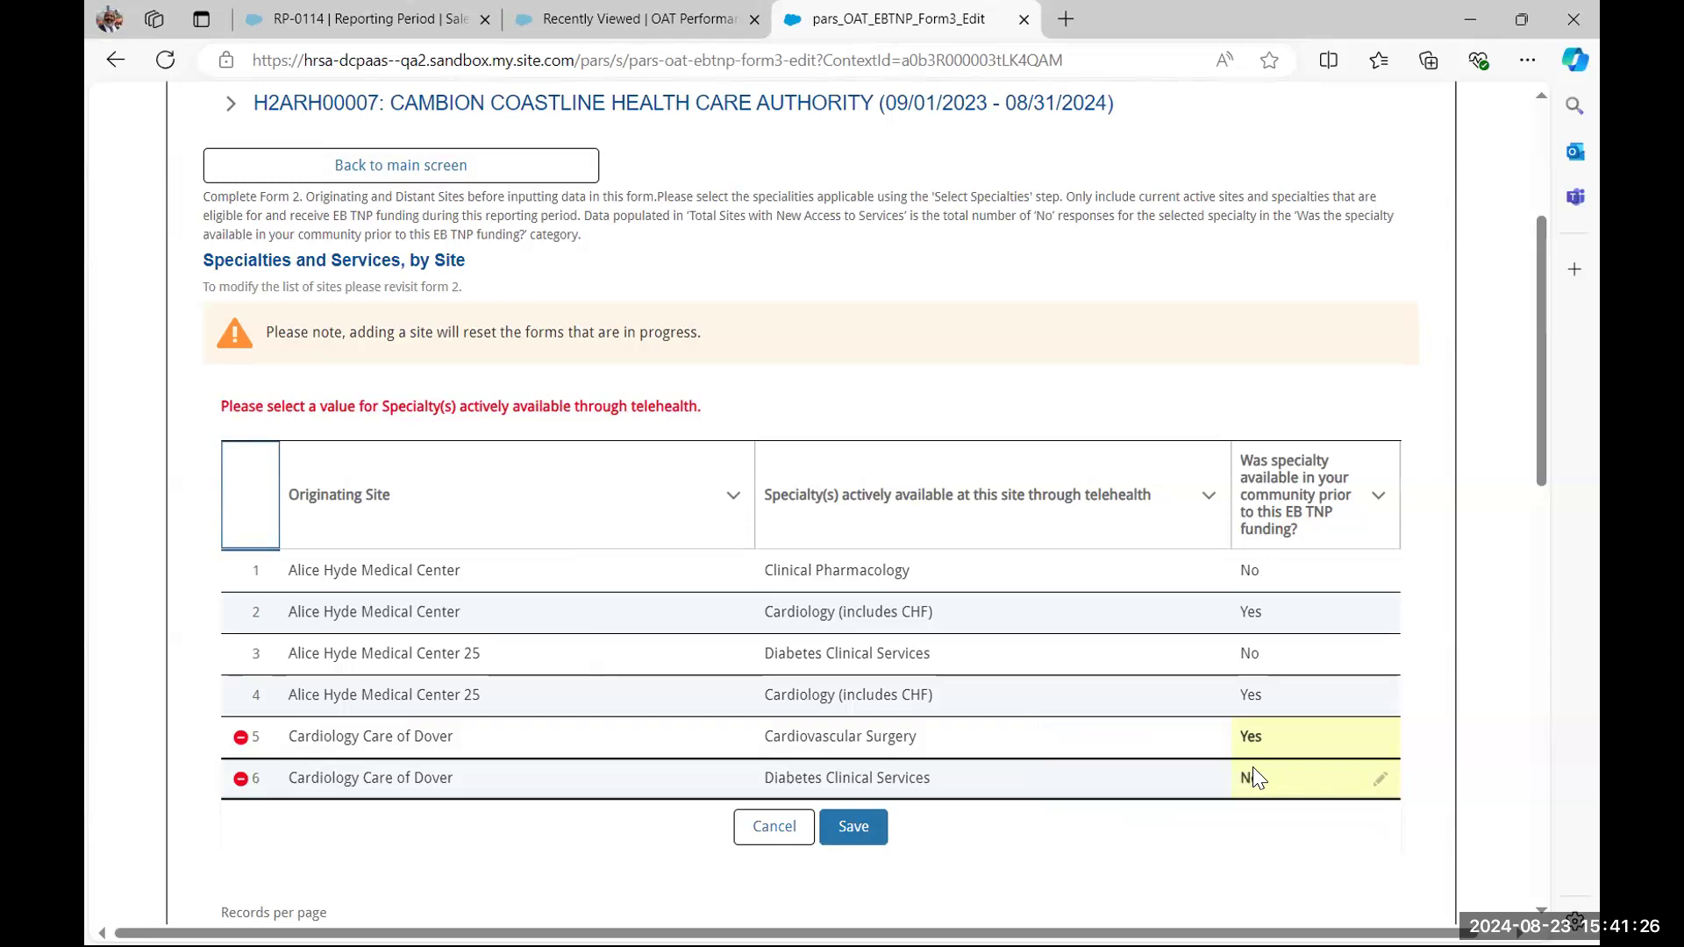
pyautogui.scroll(-2, 1267, 781)
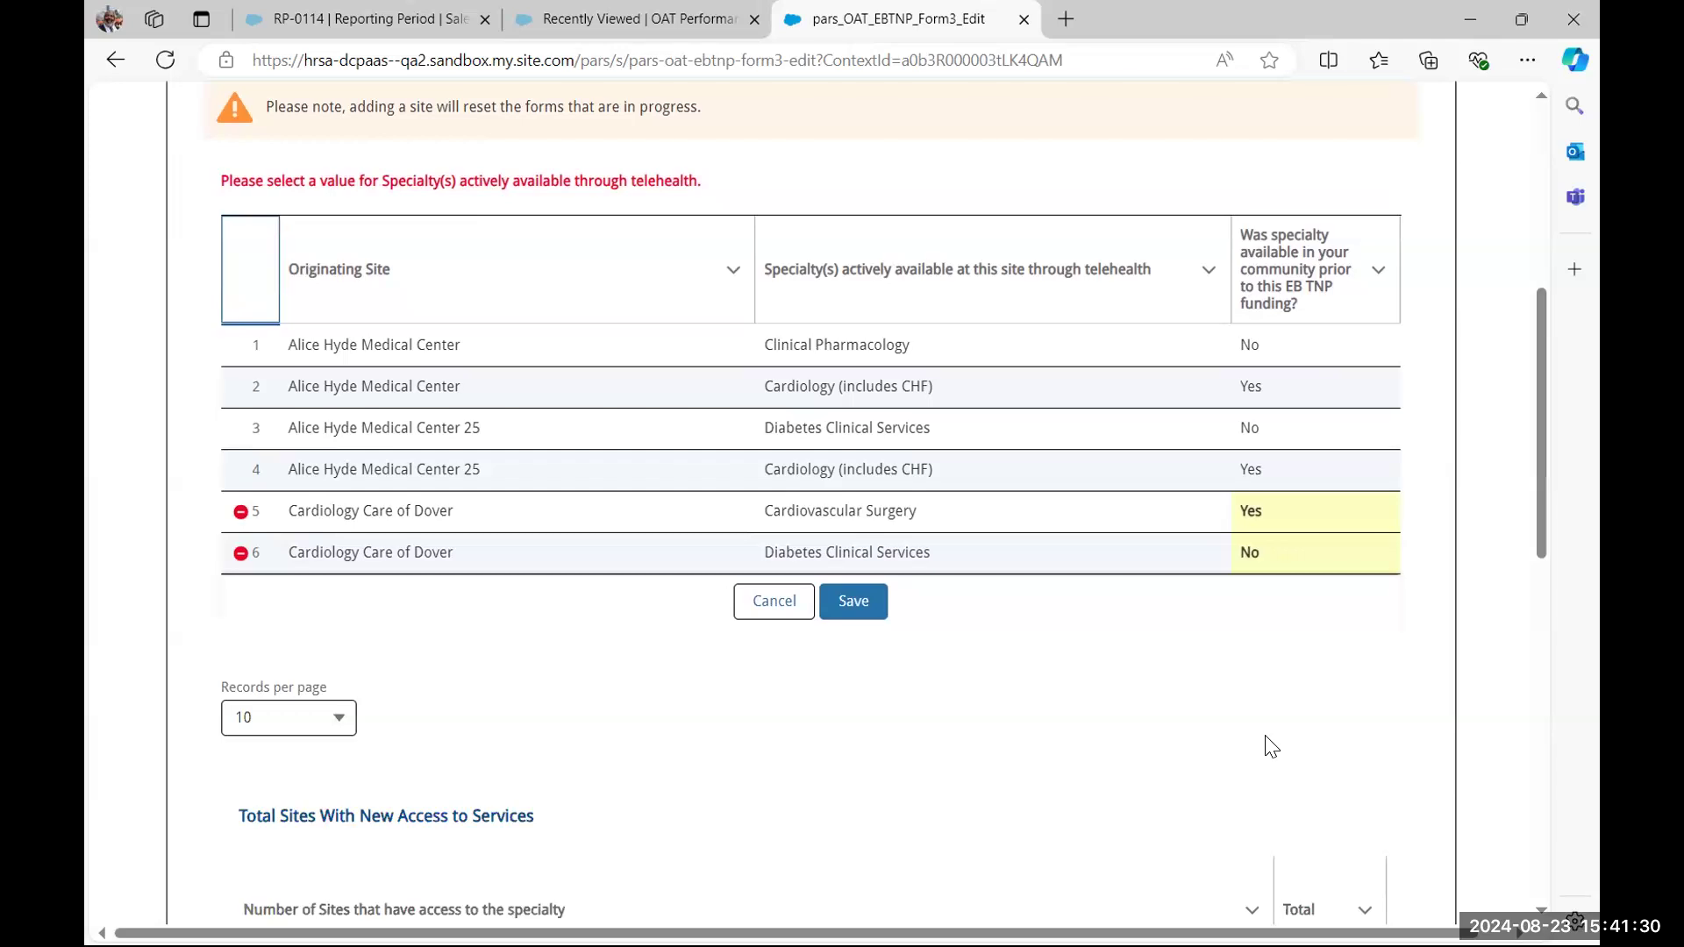
pyautogui.scroll(1, 1270, 728)
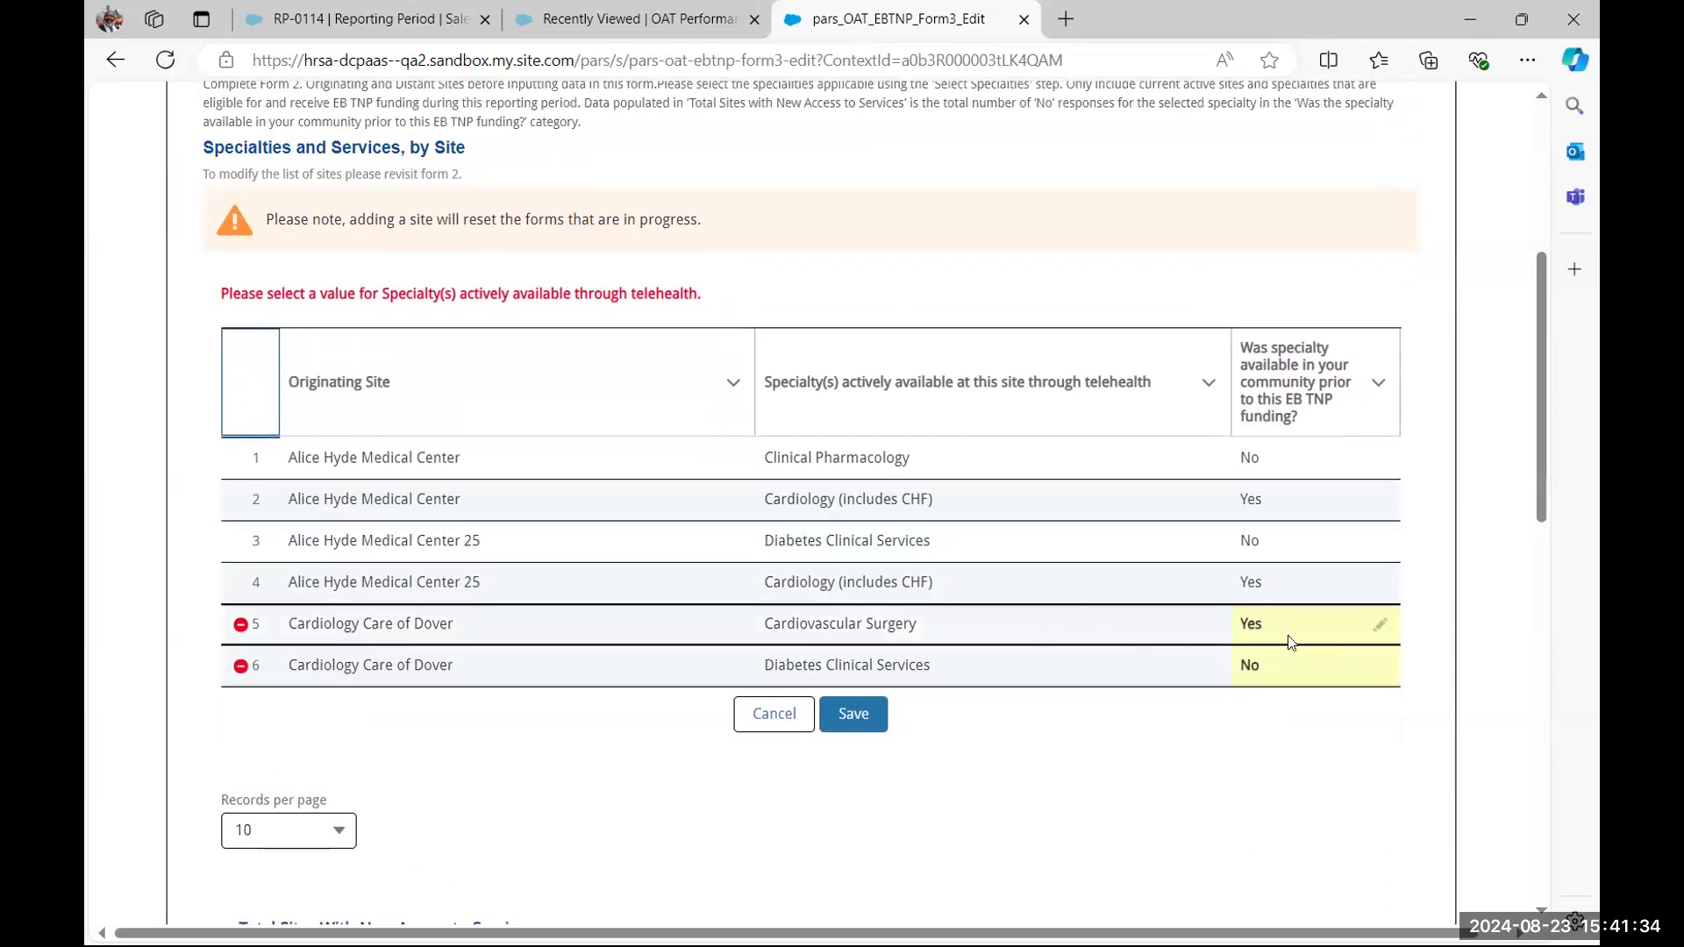
pyautogui.click(855, 717)
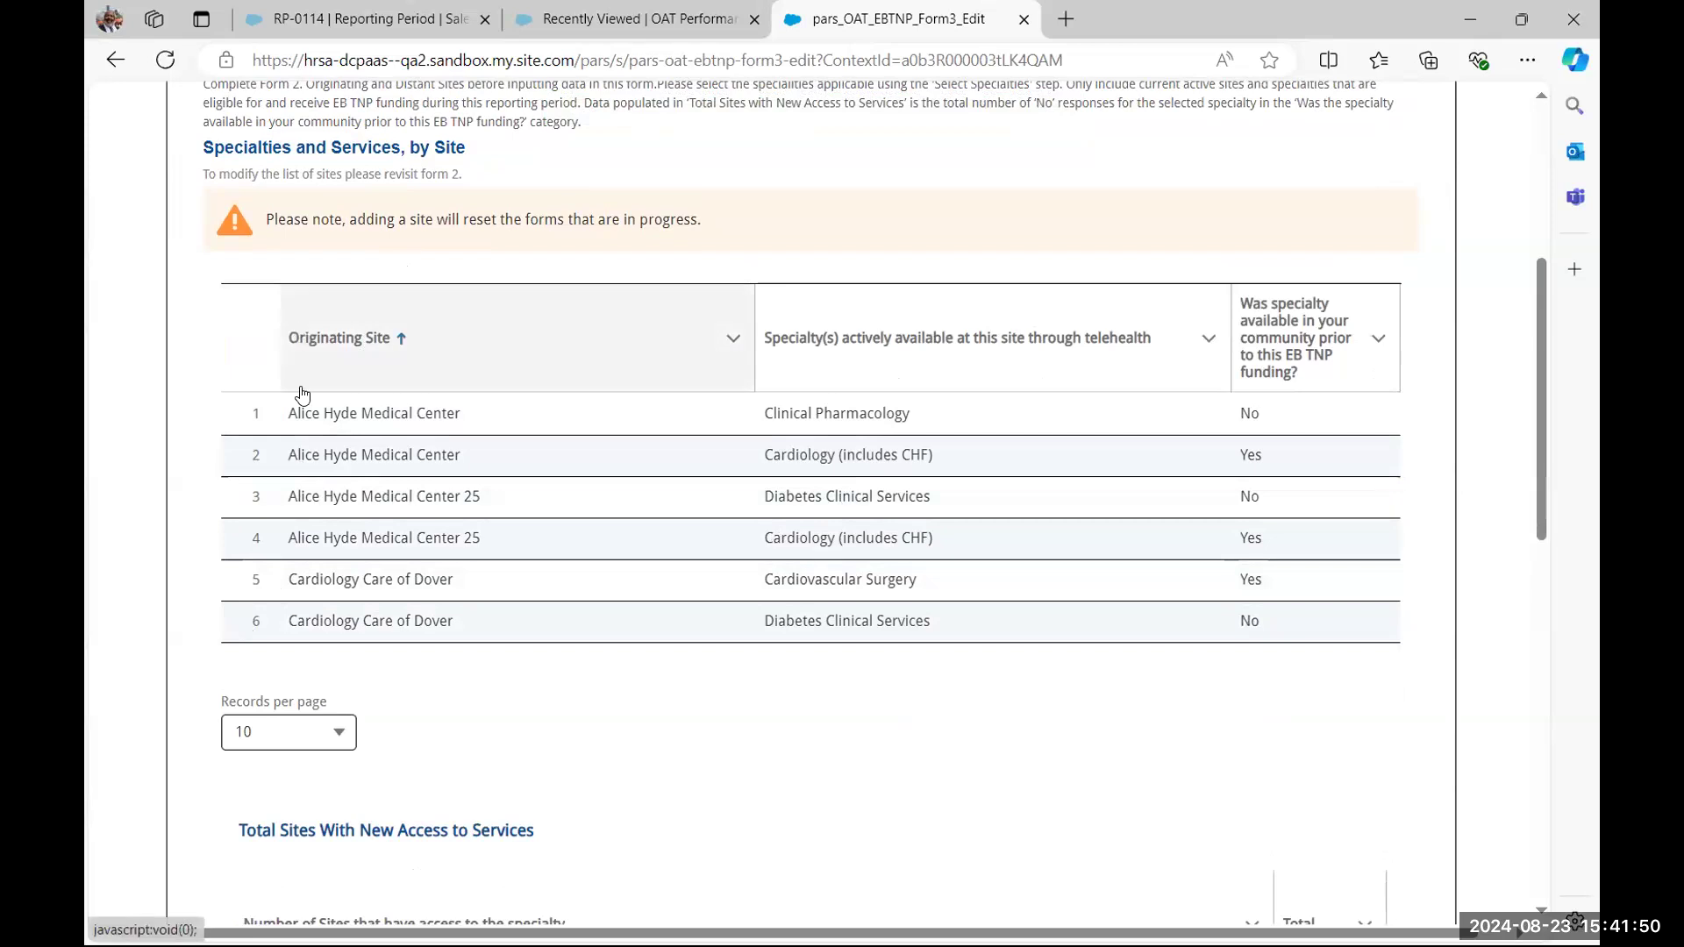
# Review Form 3's new-access totals, comments and attachments, mark the form as complete, and submit it to return to the report
pyautogui.scroll(-2, 391, 478)
pyautogui.scroll(-5, 609, 488)
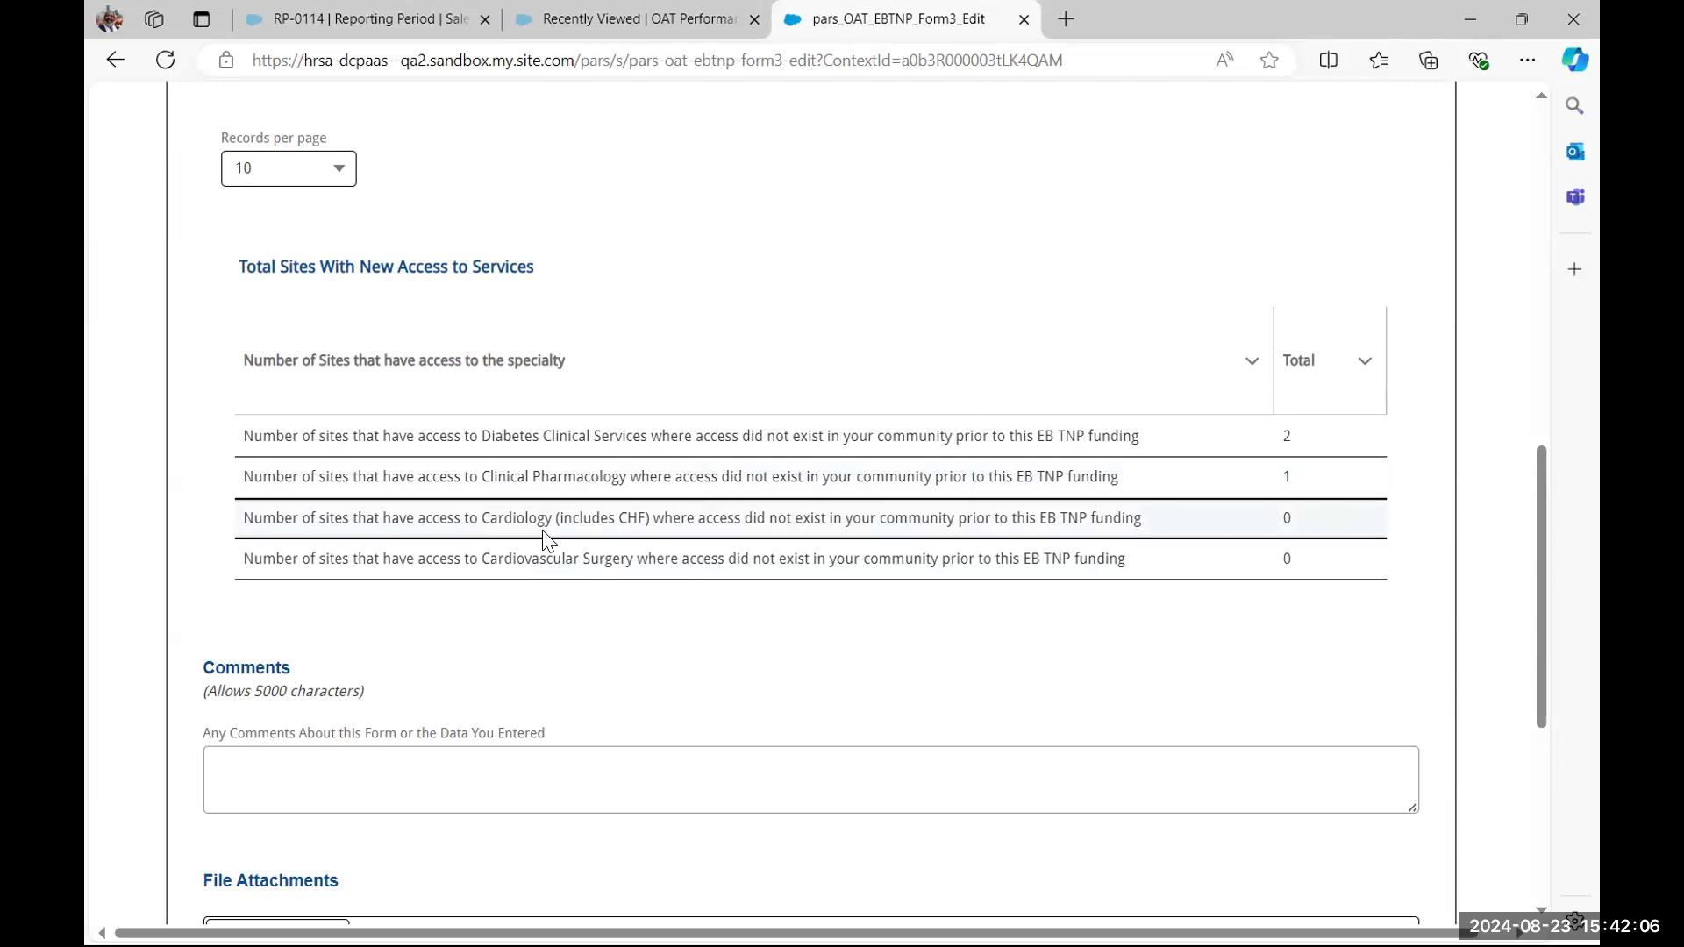
pyautogui.scroll(-2, 551, 548)
pyautogui.scroll(-2, 548, 544)
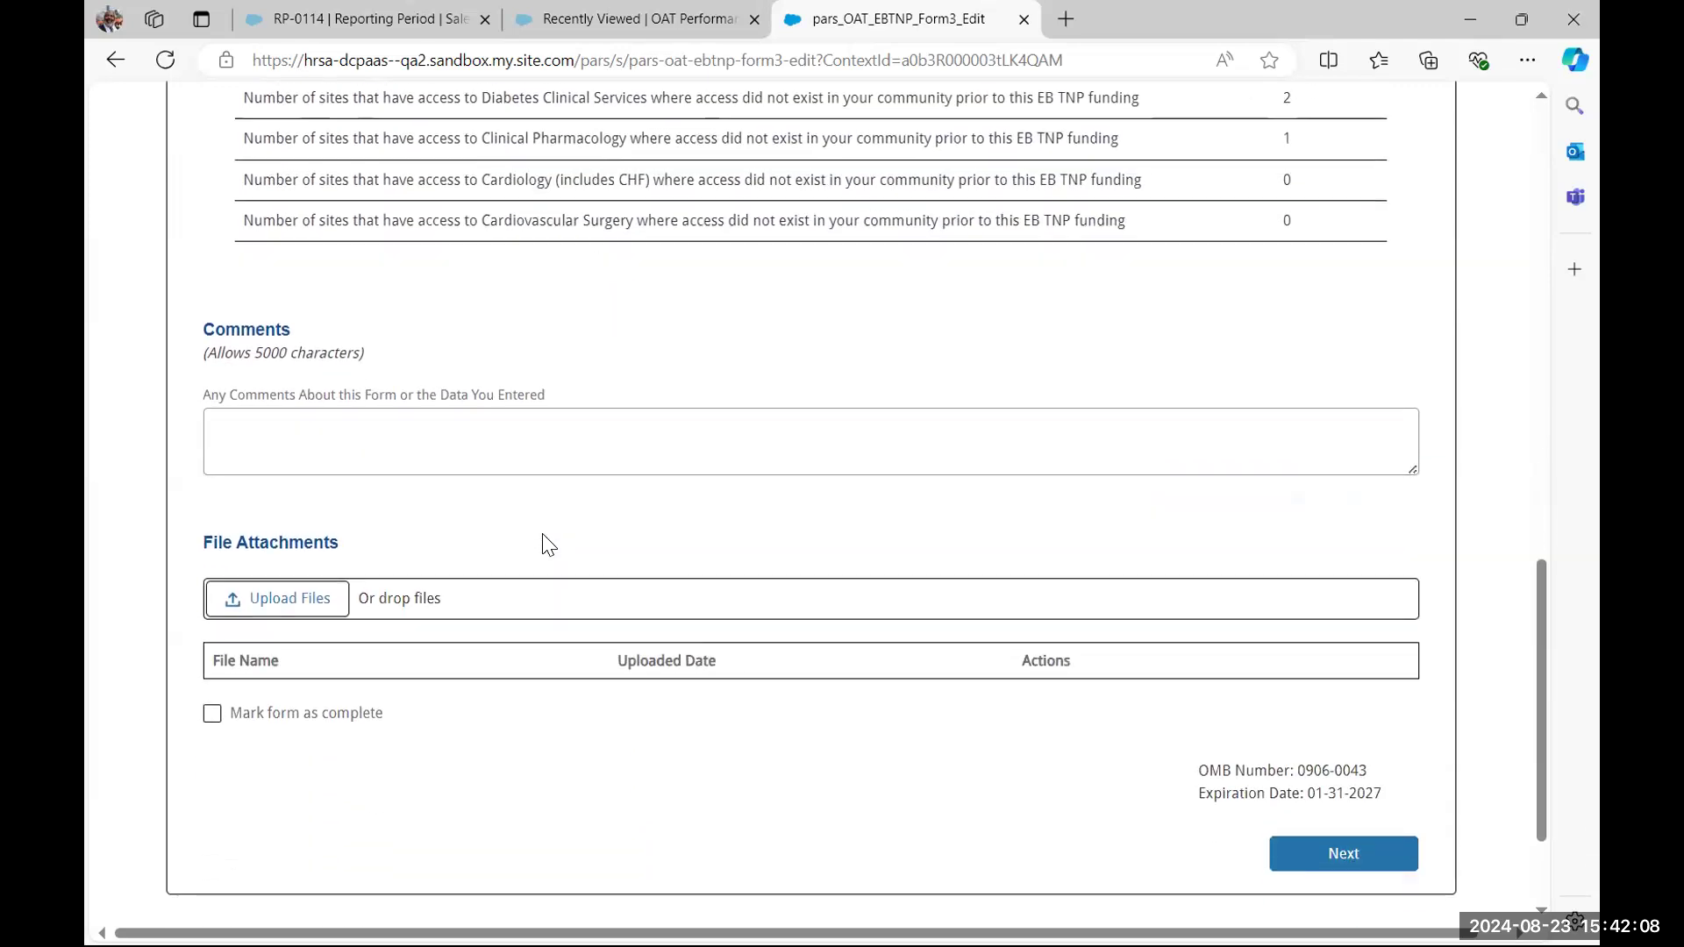
pyautogui.scroll(10, 471, 547)
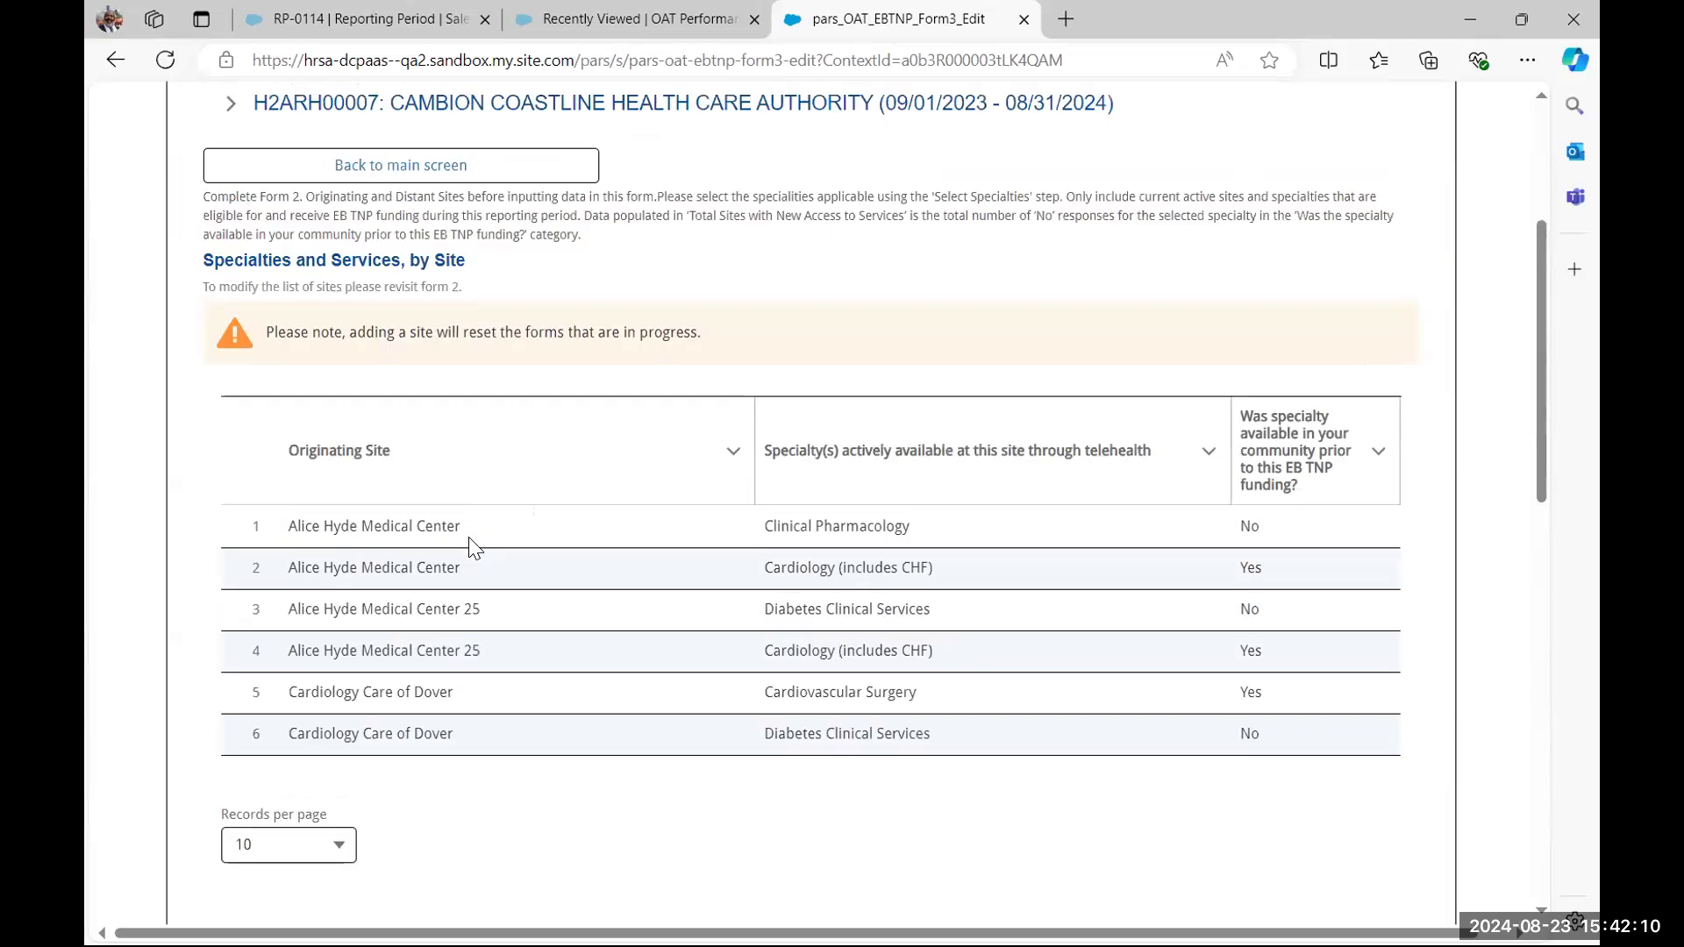
pyautogui.scroll(-8, 471, 546)
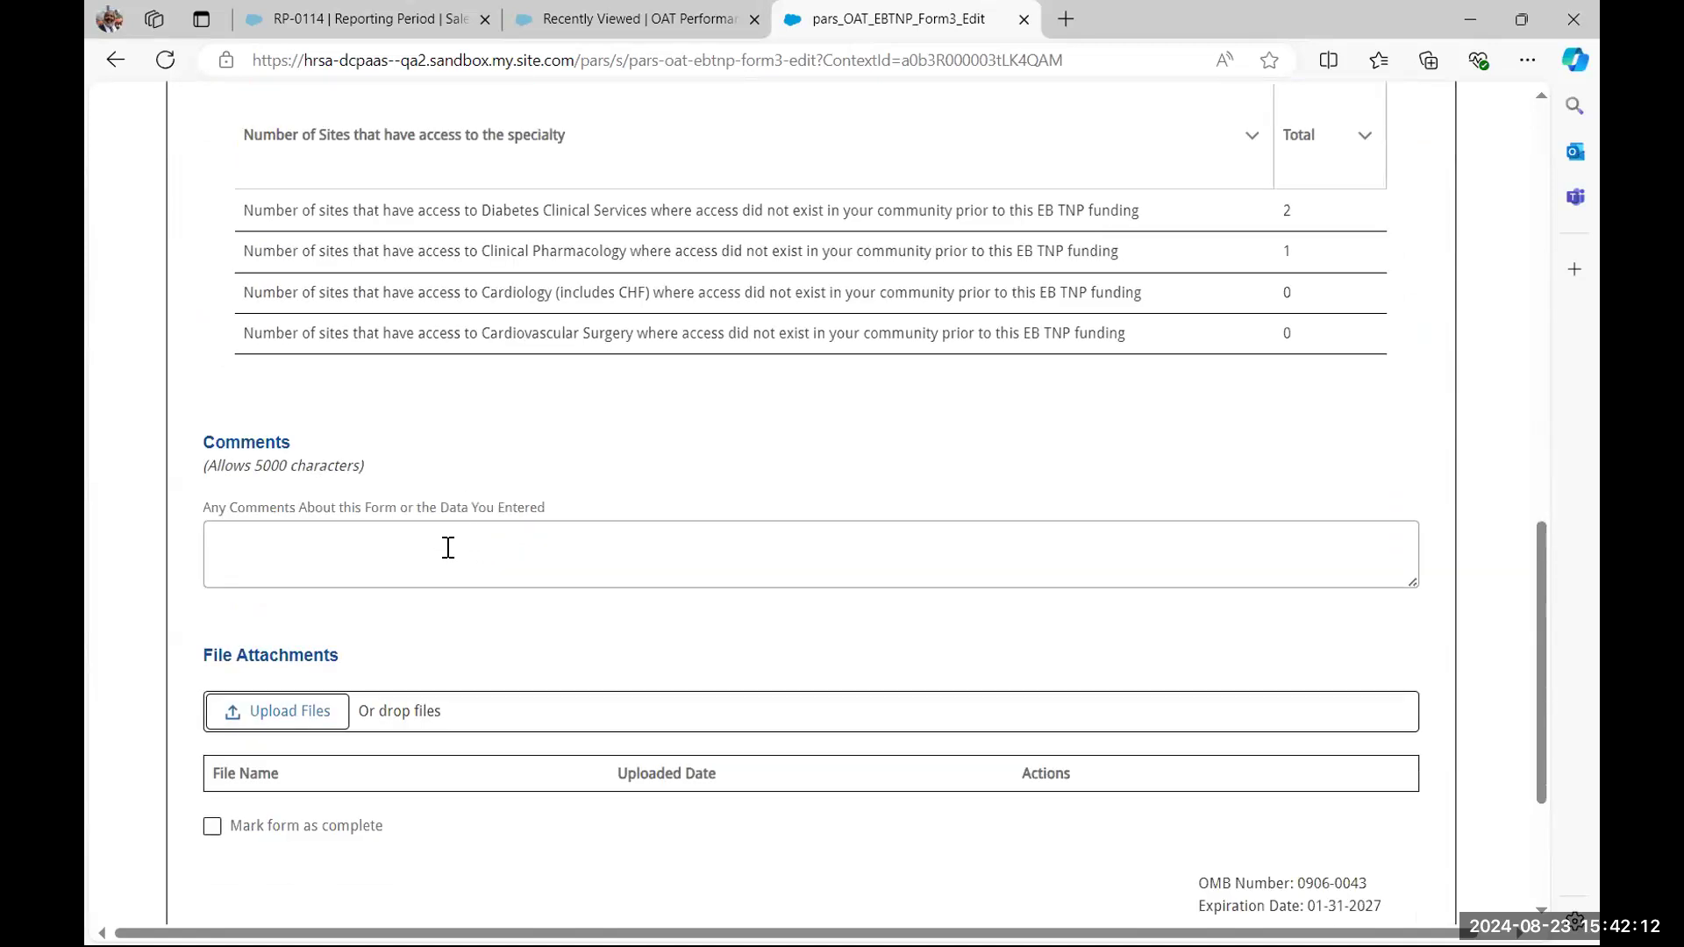
pyautogui.scroll(-1, 450, 545)
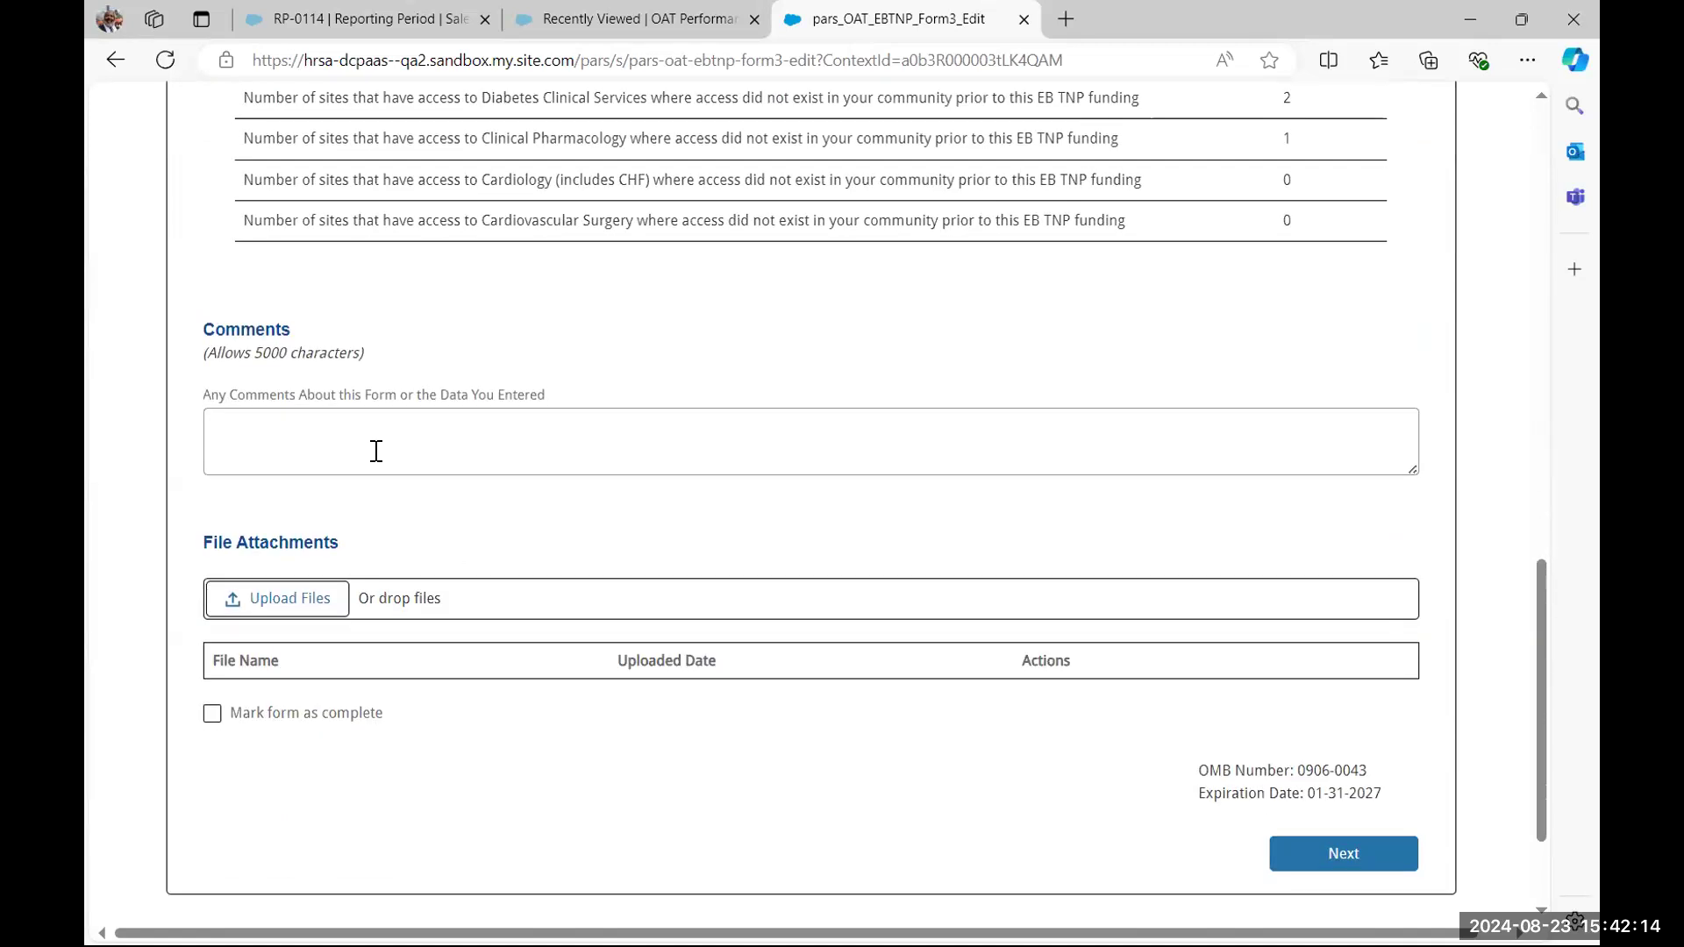
pyautogui.scroll(-2, 376, 474)
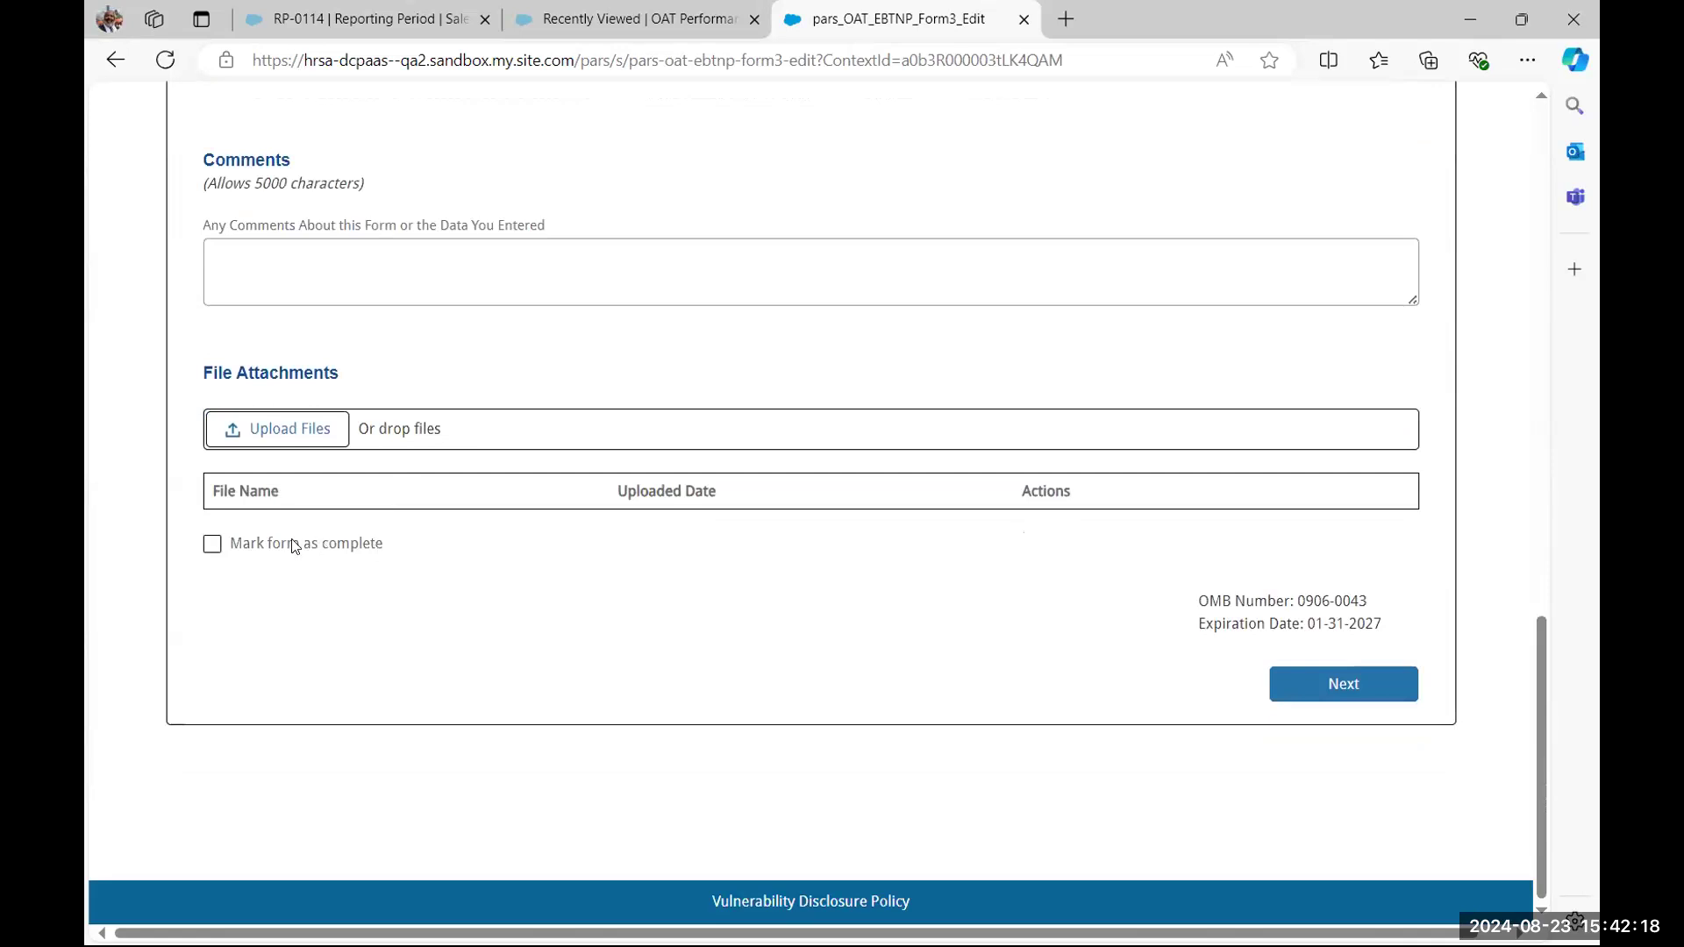
pyautogui.click(211, 544)
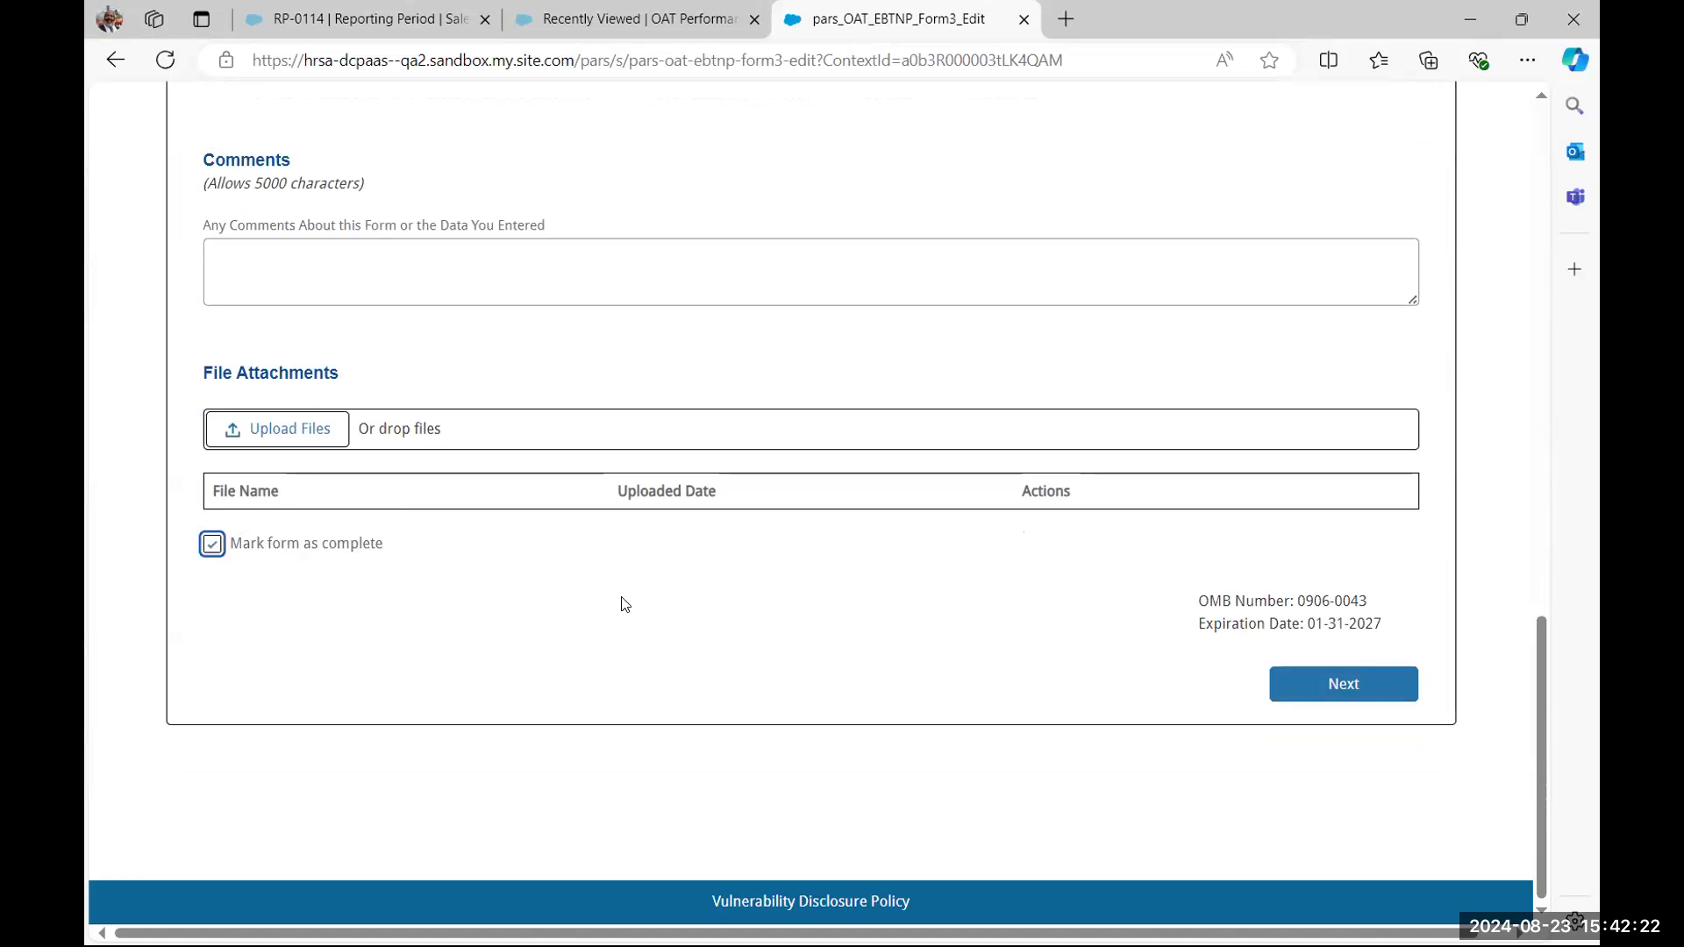
pyautogui.click(1383, 685)
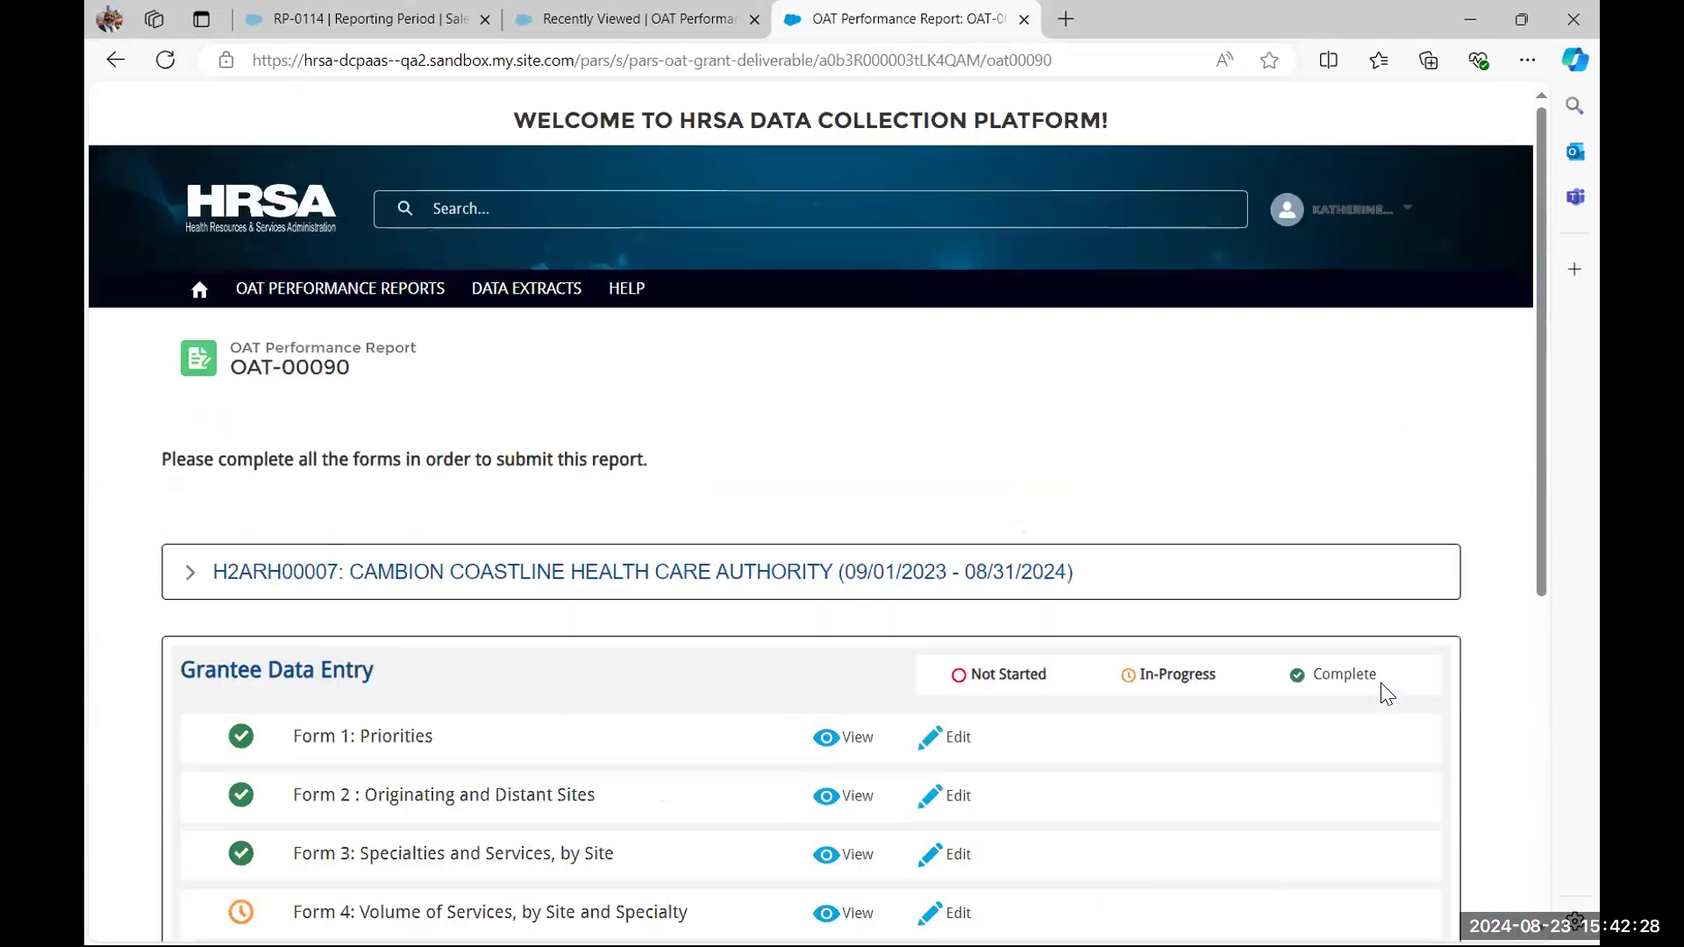
# Open Form 4: Volume of Services for editing and check the error details on Cardiology Care of Dover's Cardiovascular Surgery row
pyautogui.scroll(-5, 1105, 605)
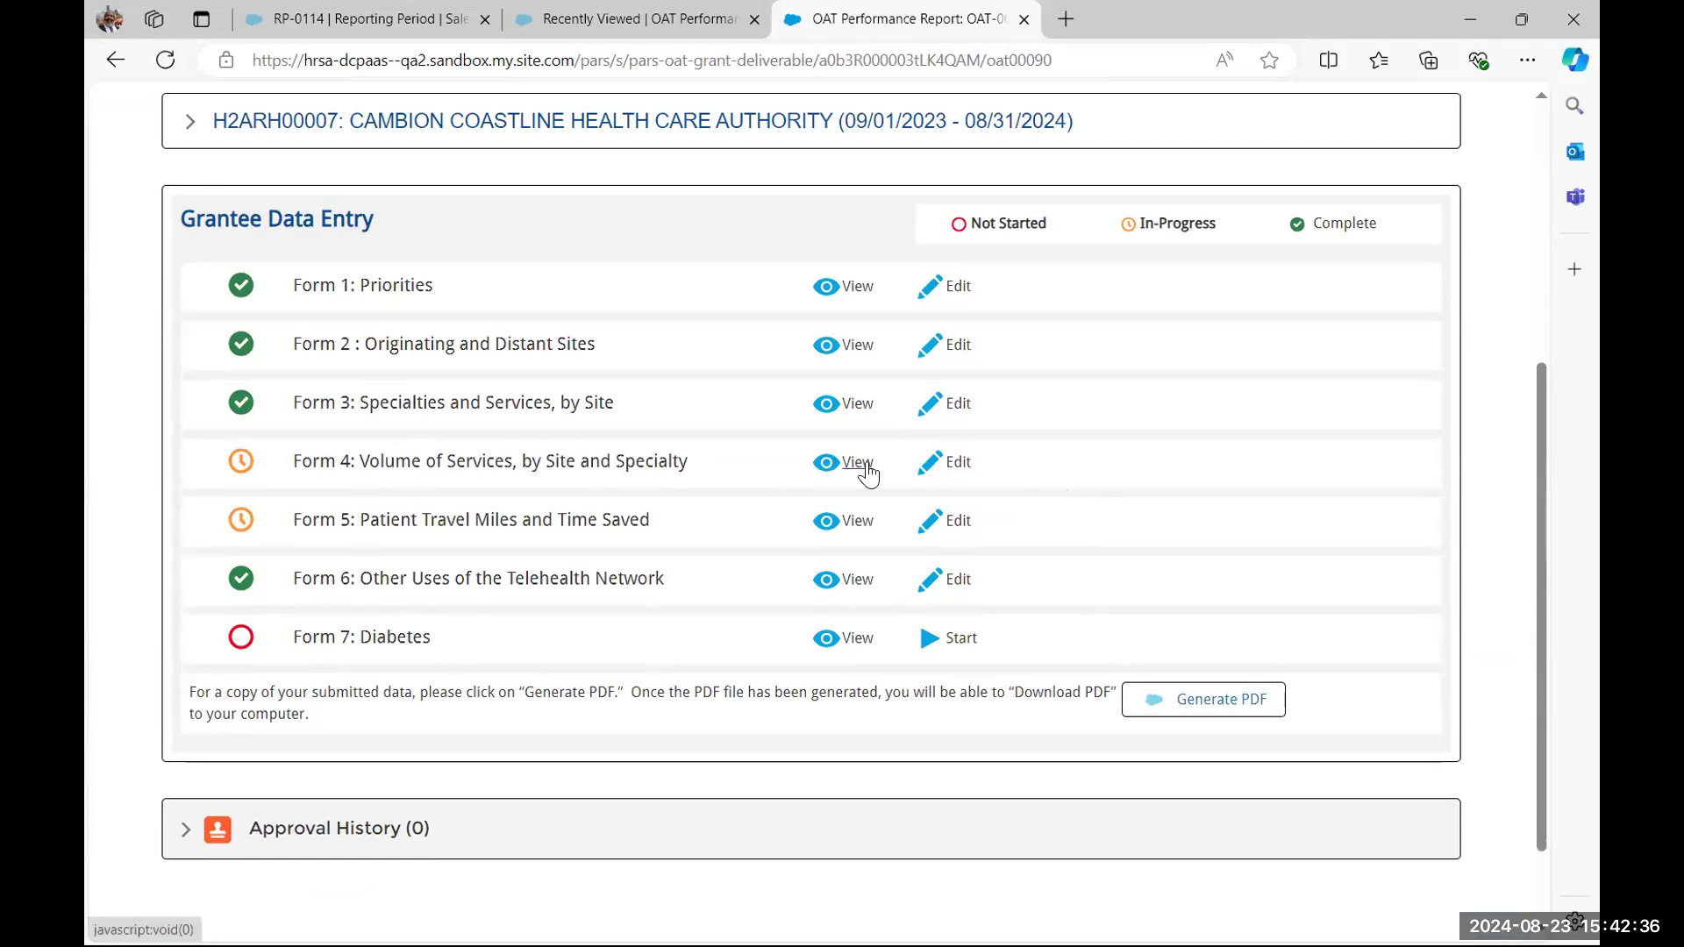
pyautogui.click(969, 470)
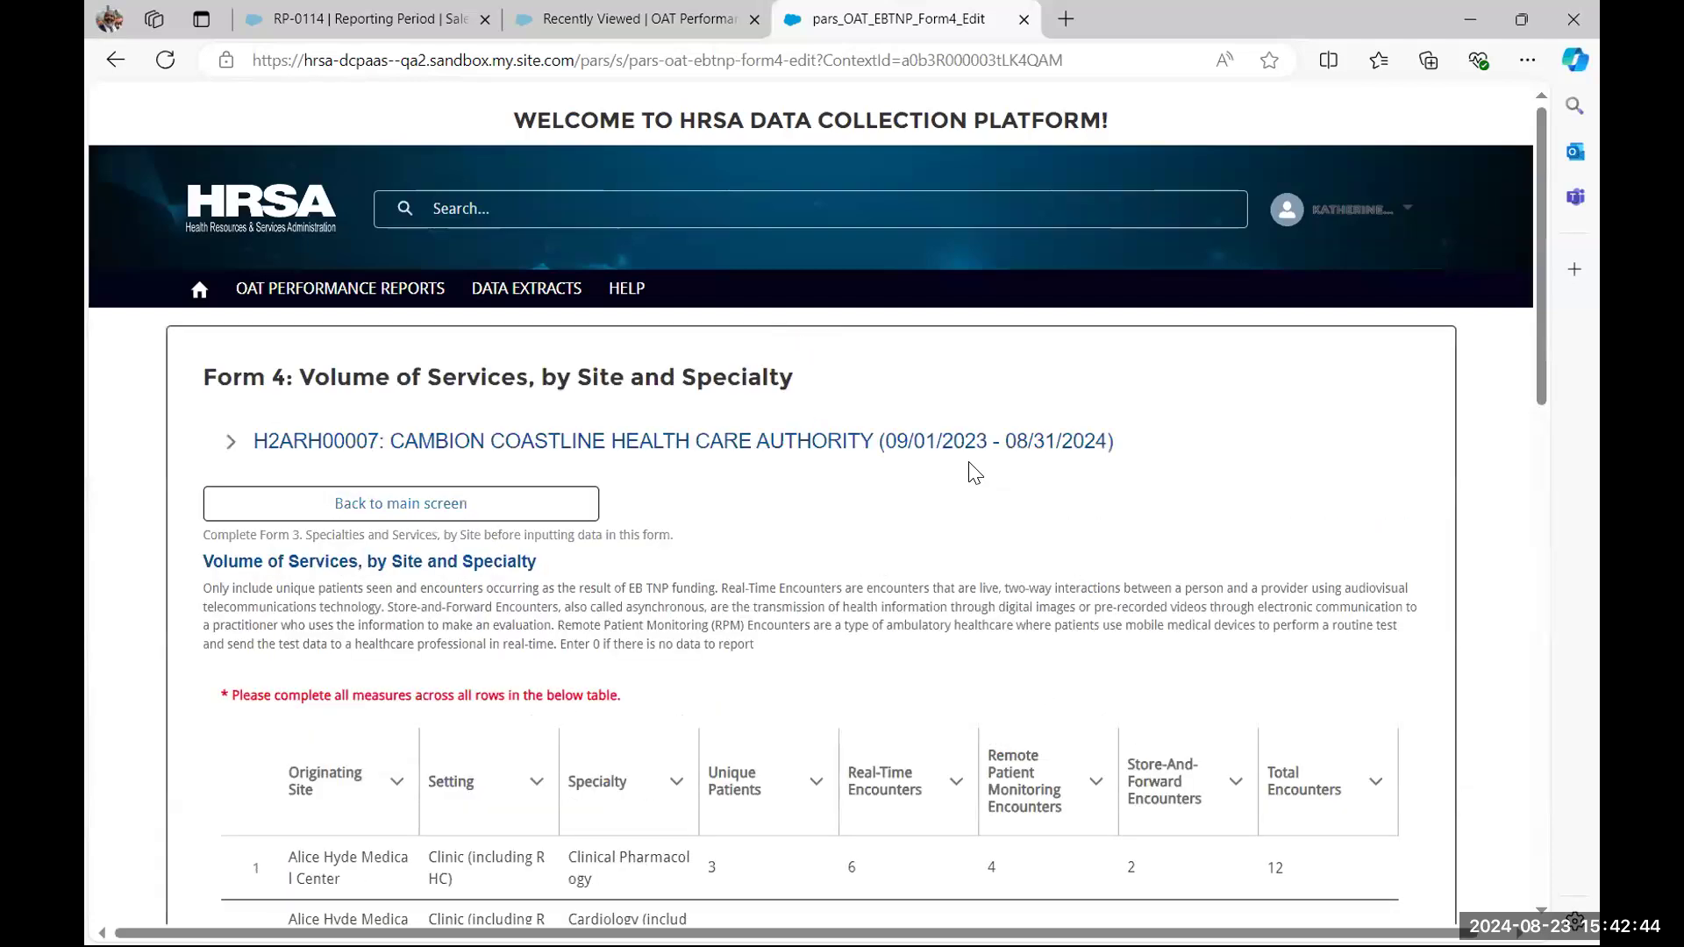
pyautogui.scroll(-5, 868, 539)
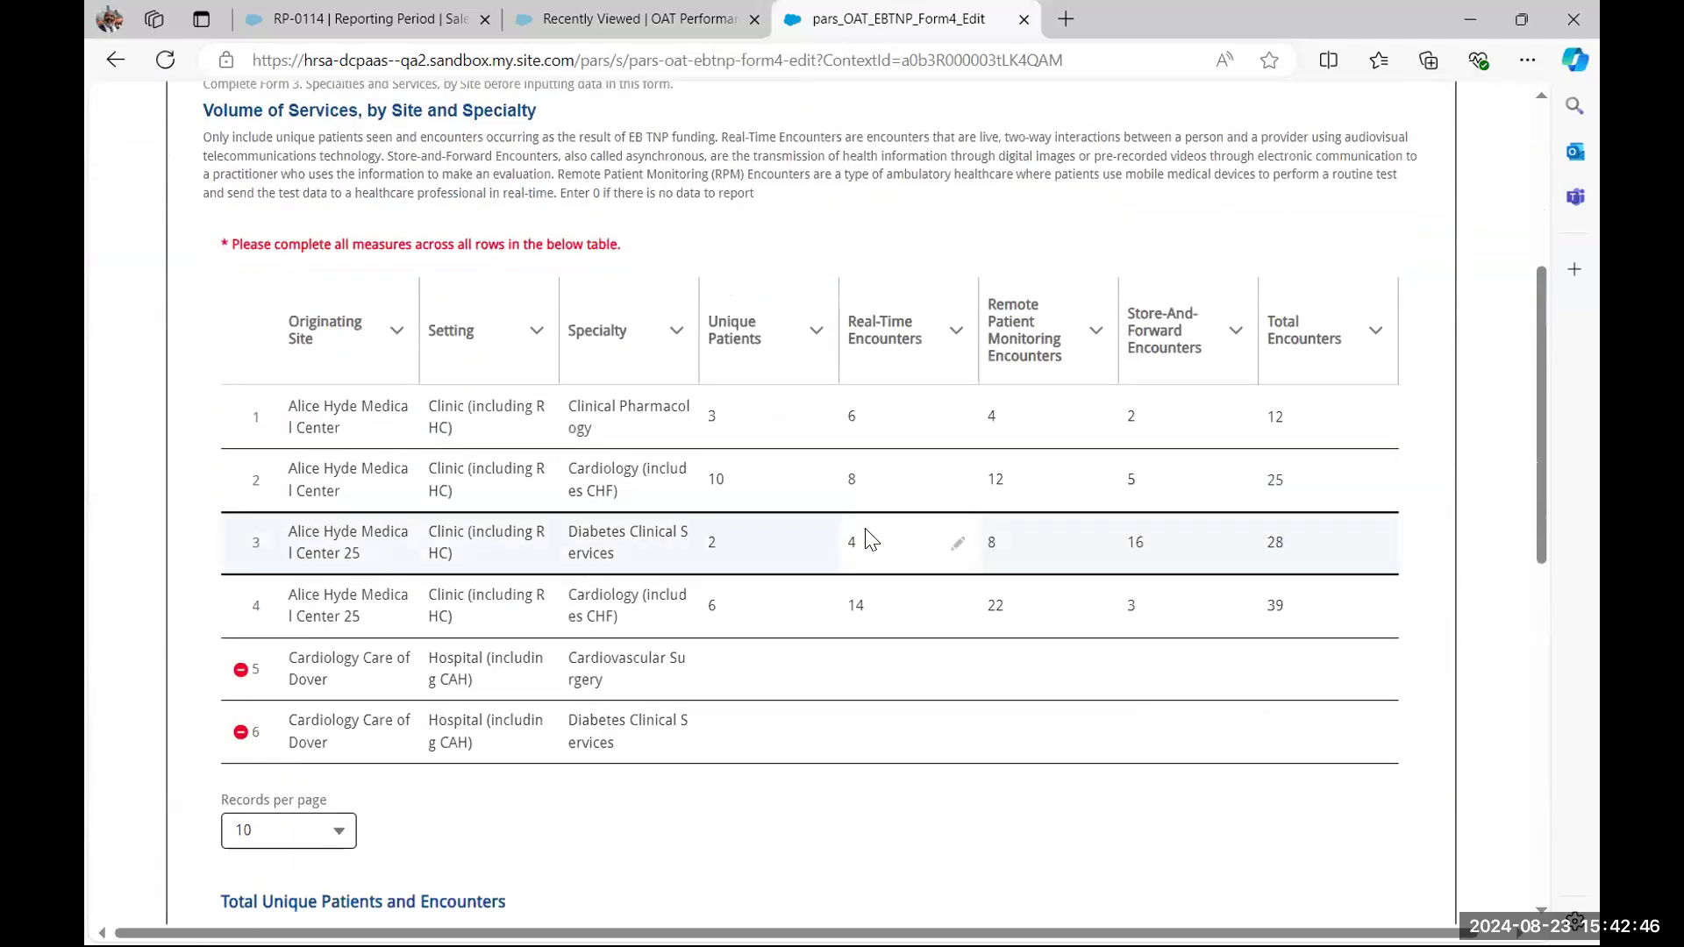
pyautogui.moveTo(662, 257); pyautogui.dragTo(224, 239)
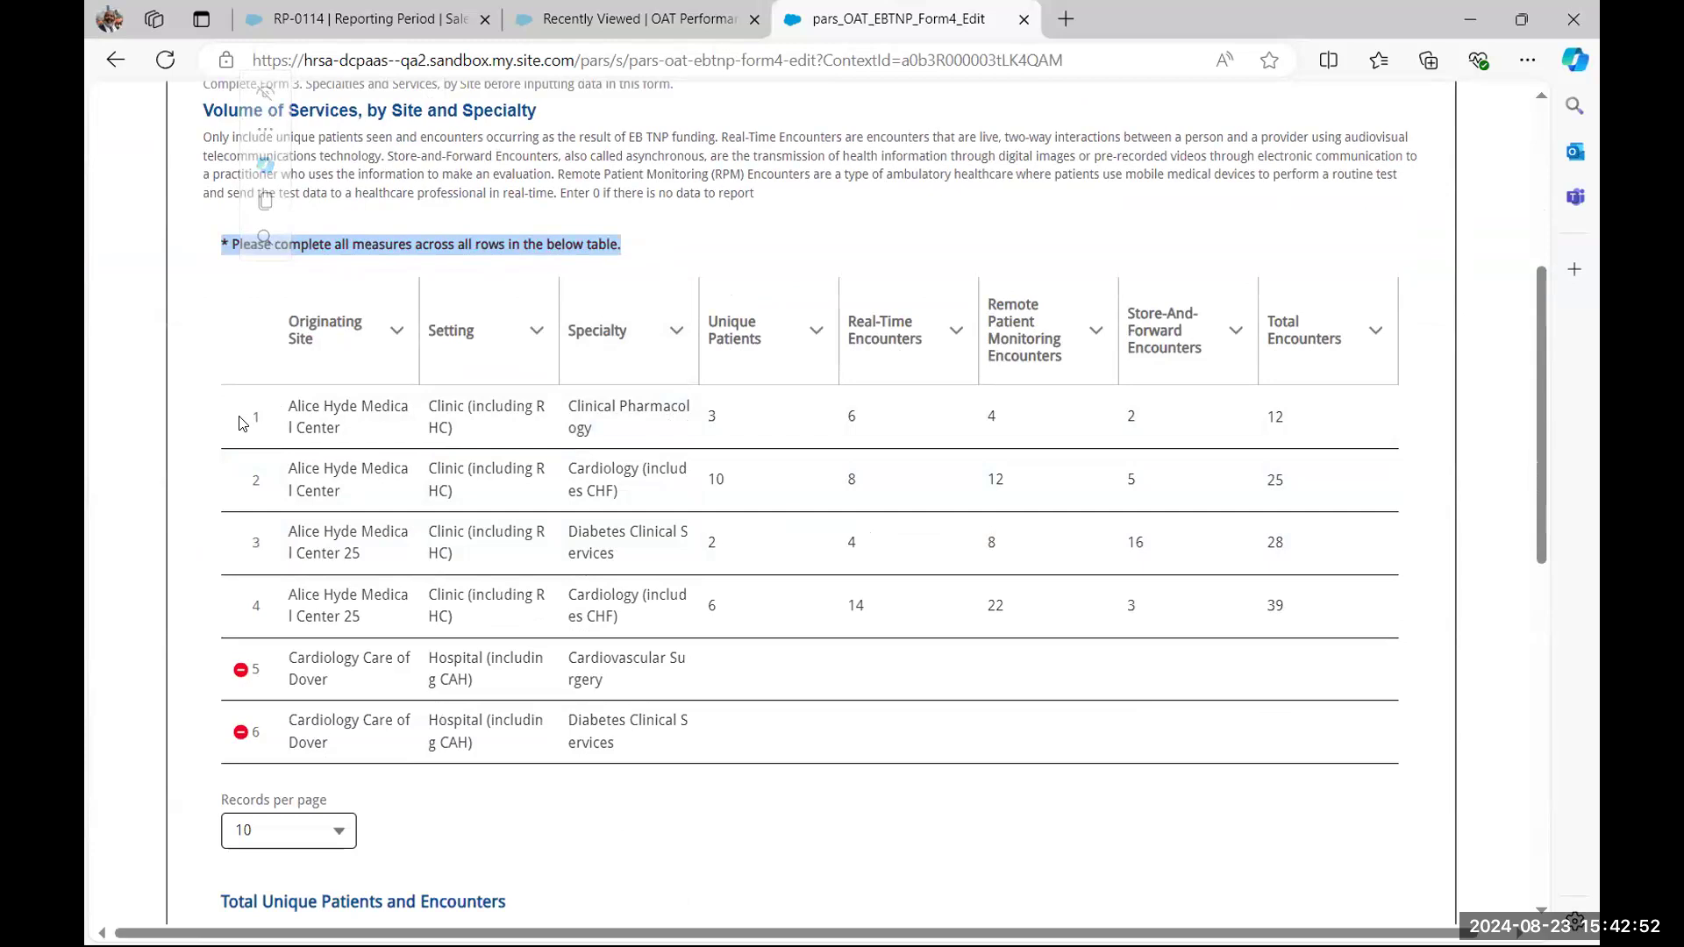
pyautogui.click(239, 671)
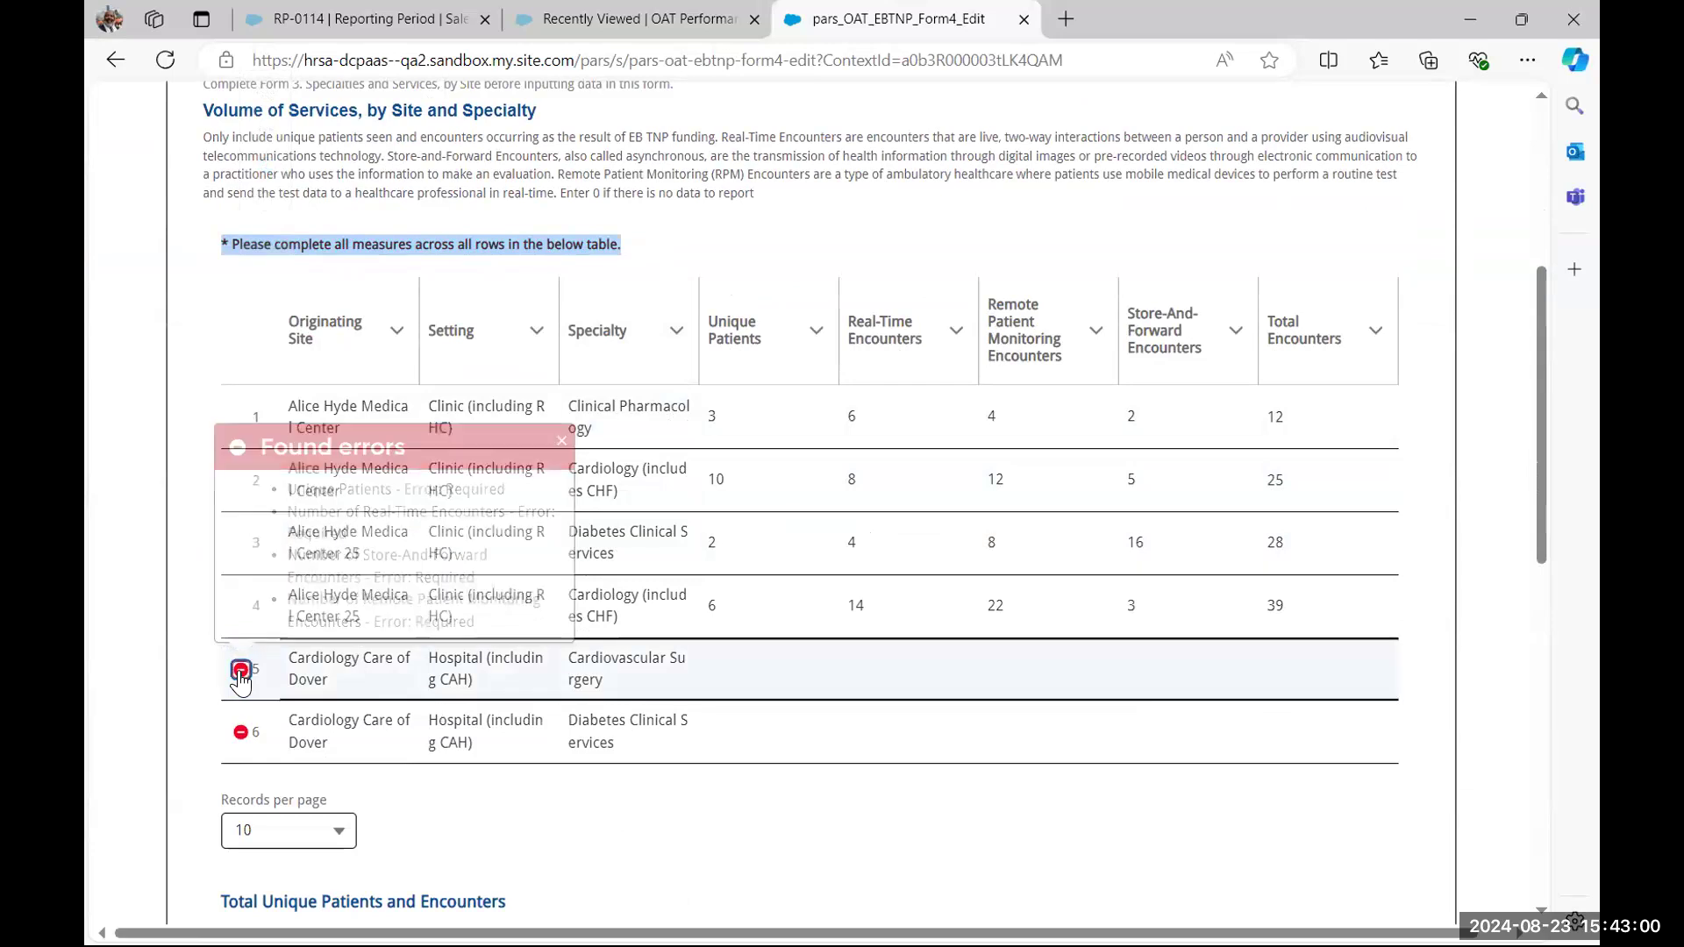
pyautogui.click(561, 440)
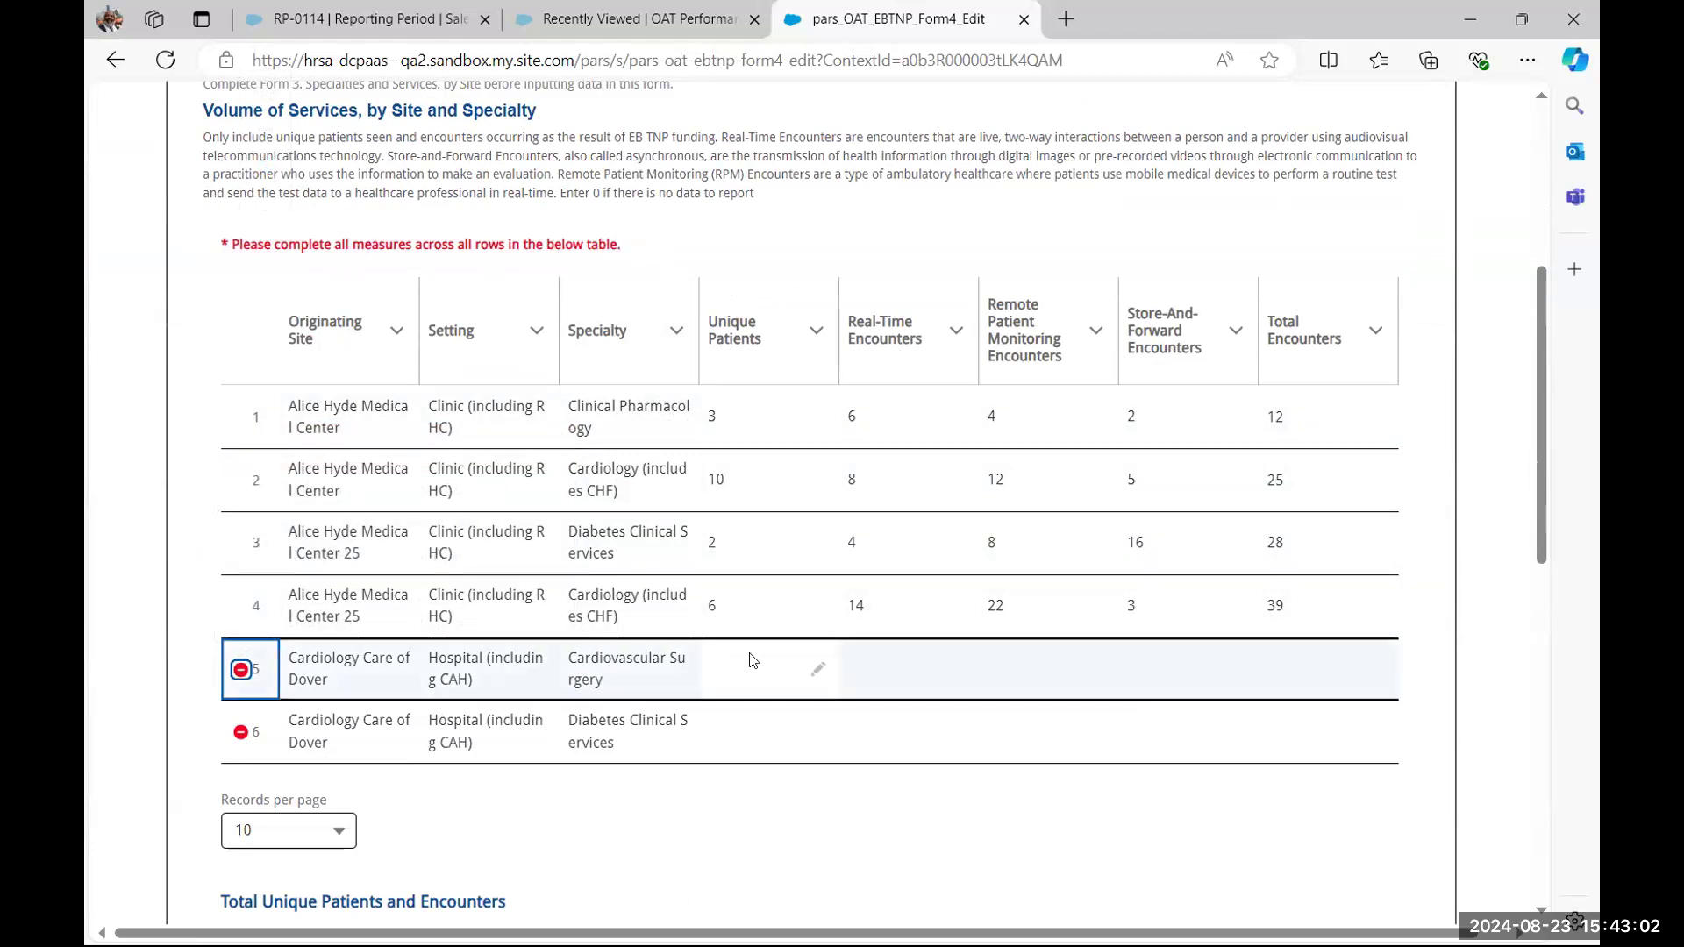
# Enter 6 unique patients and 12 real-time encounters for Cardiovascular Surgery at Cardiology Care of Dover
pyautogui.click(821, 667)
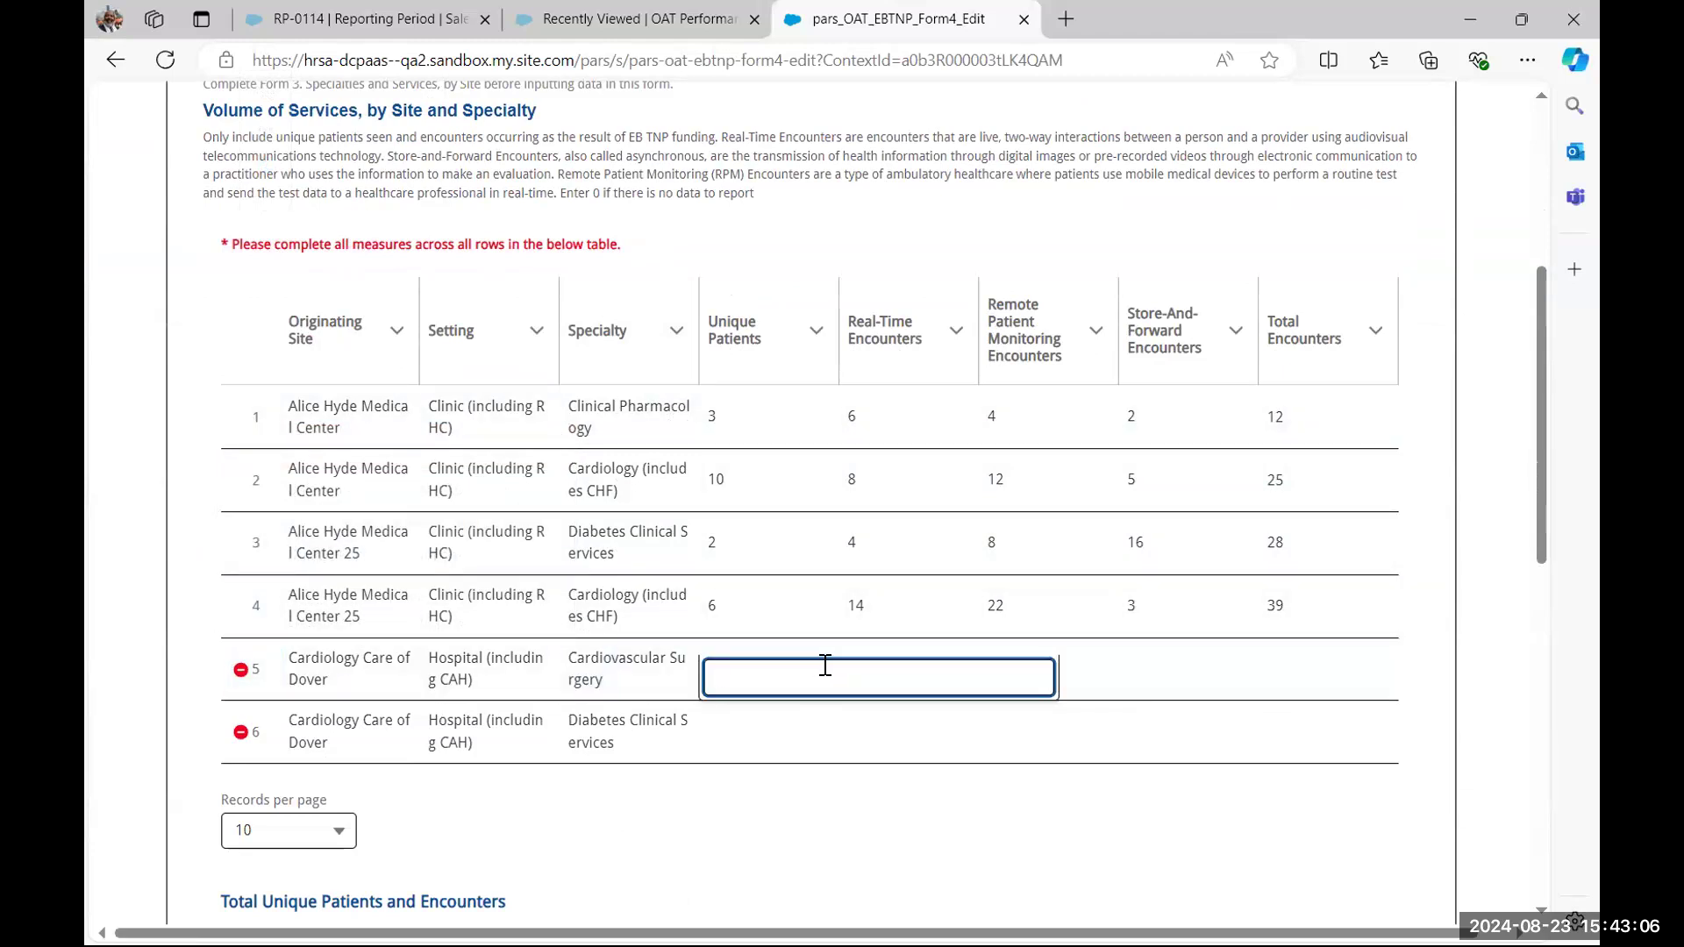
pyautogui.write('6')
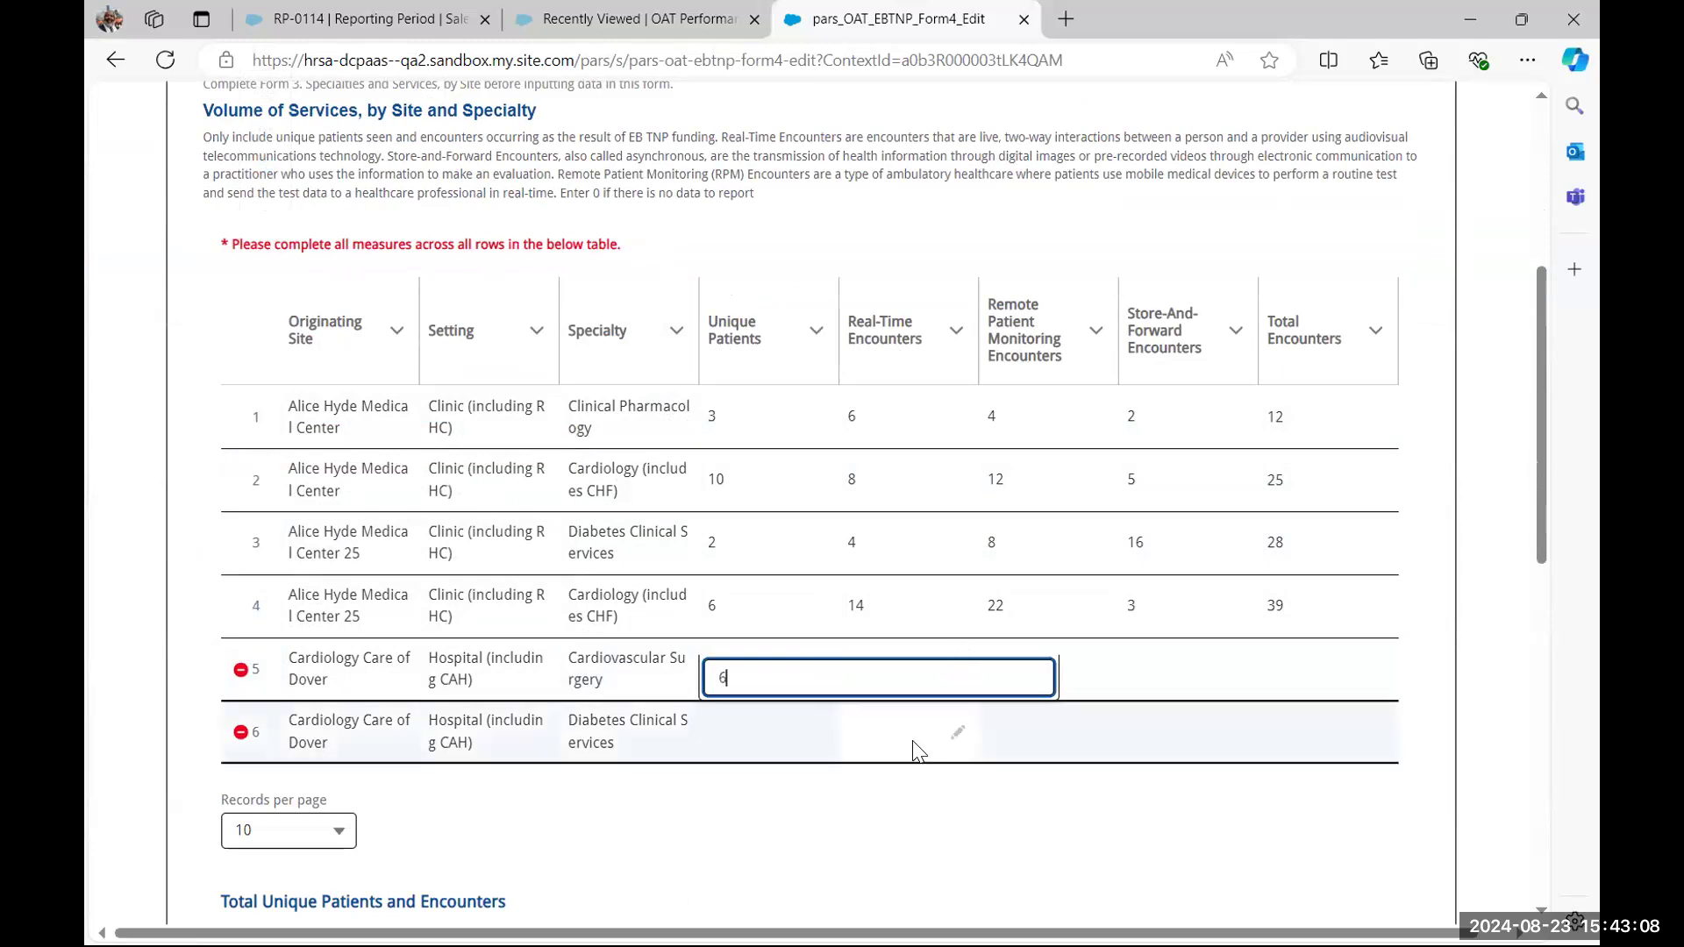
pyautogui.press('Tab')
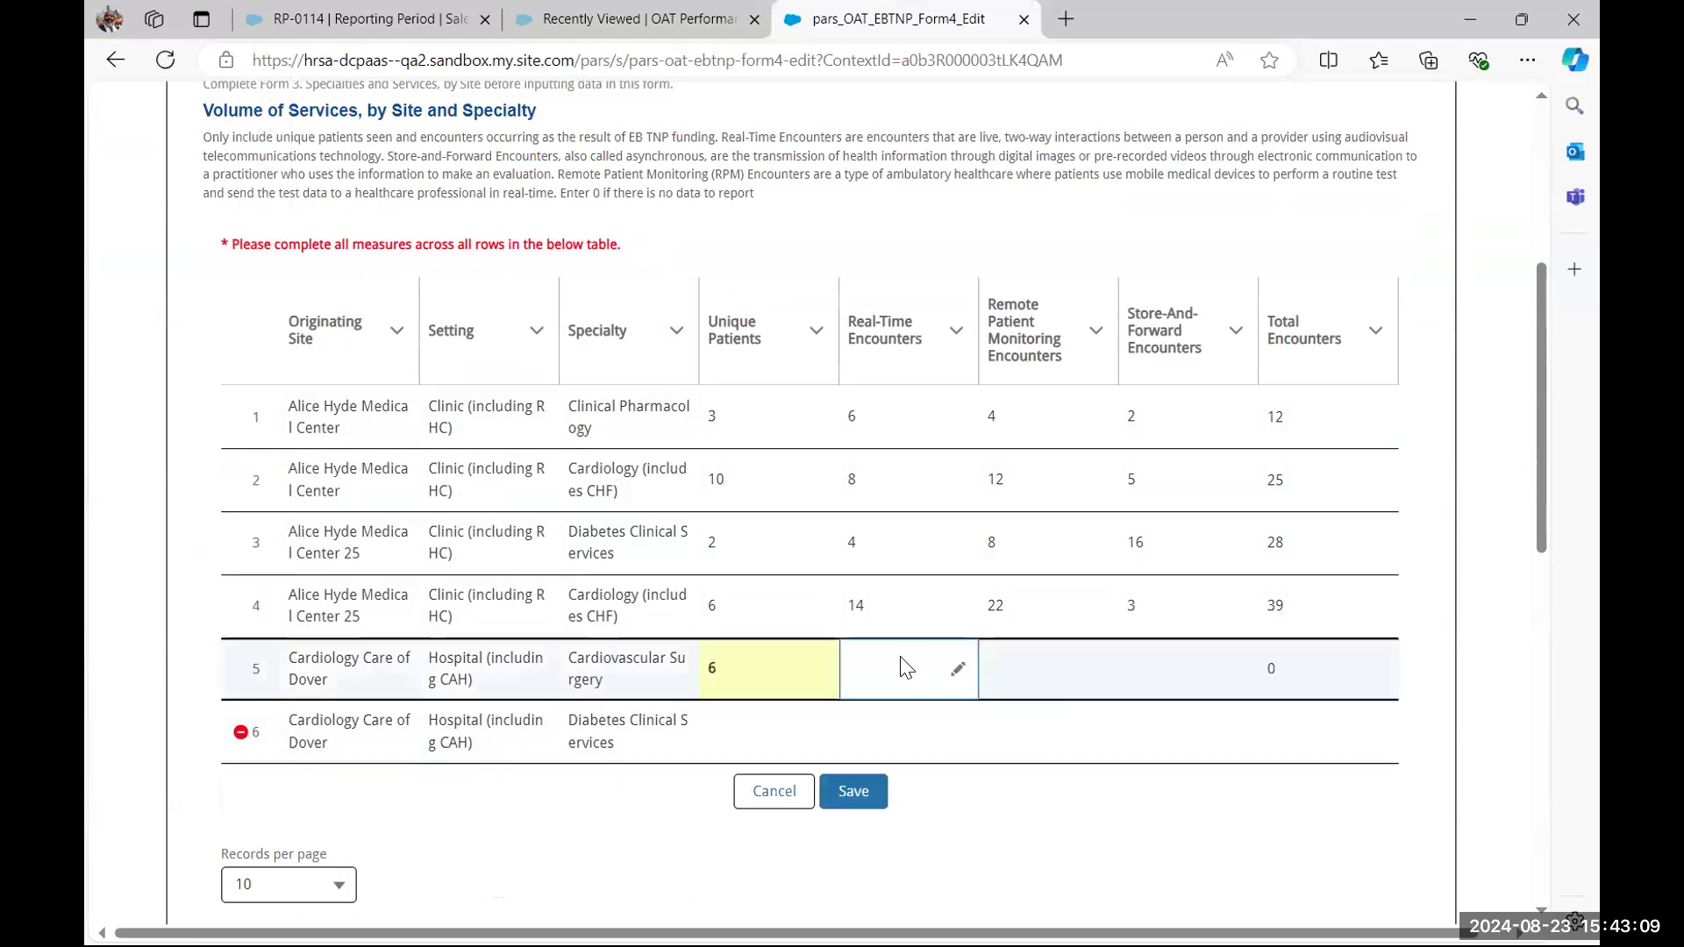
pyautogui.click(959, 672)
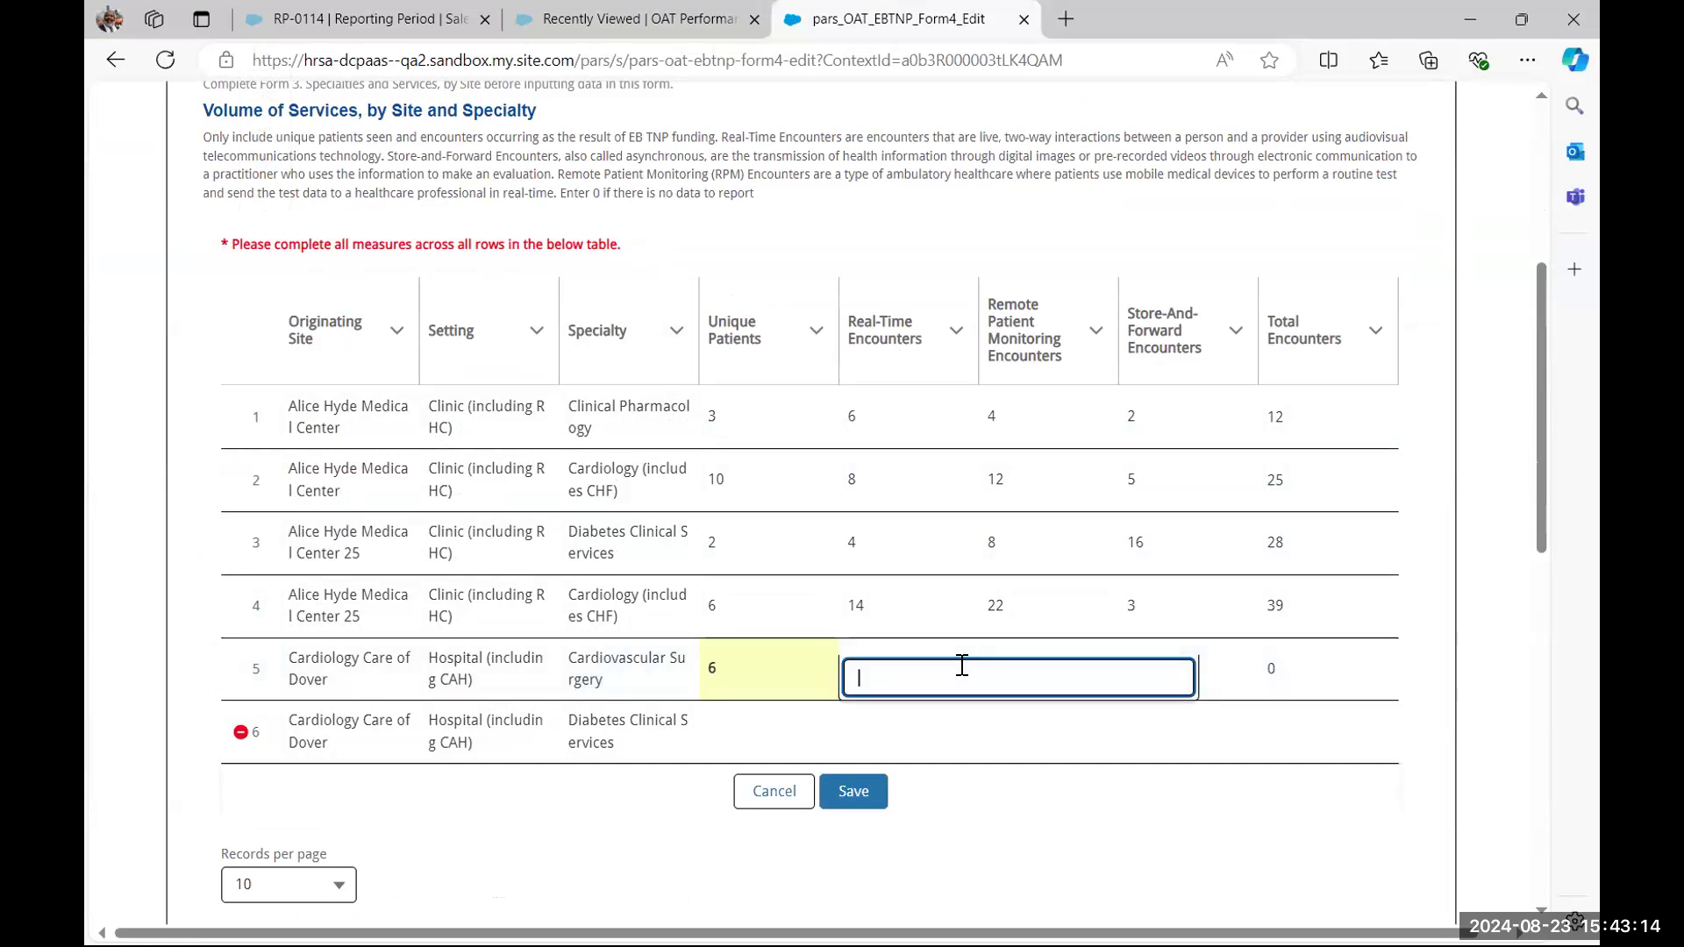
pyautogui.write('12')
pyautogui.press('Tab')
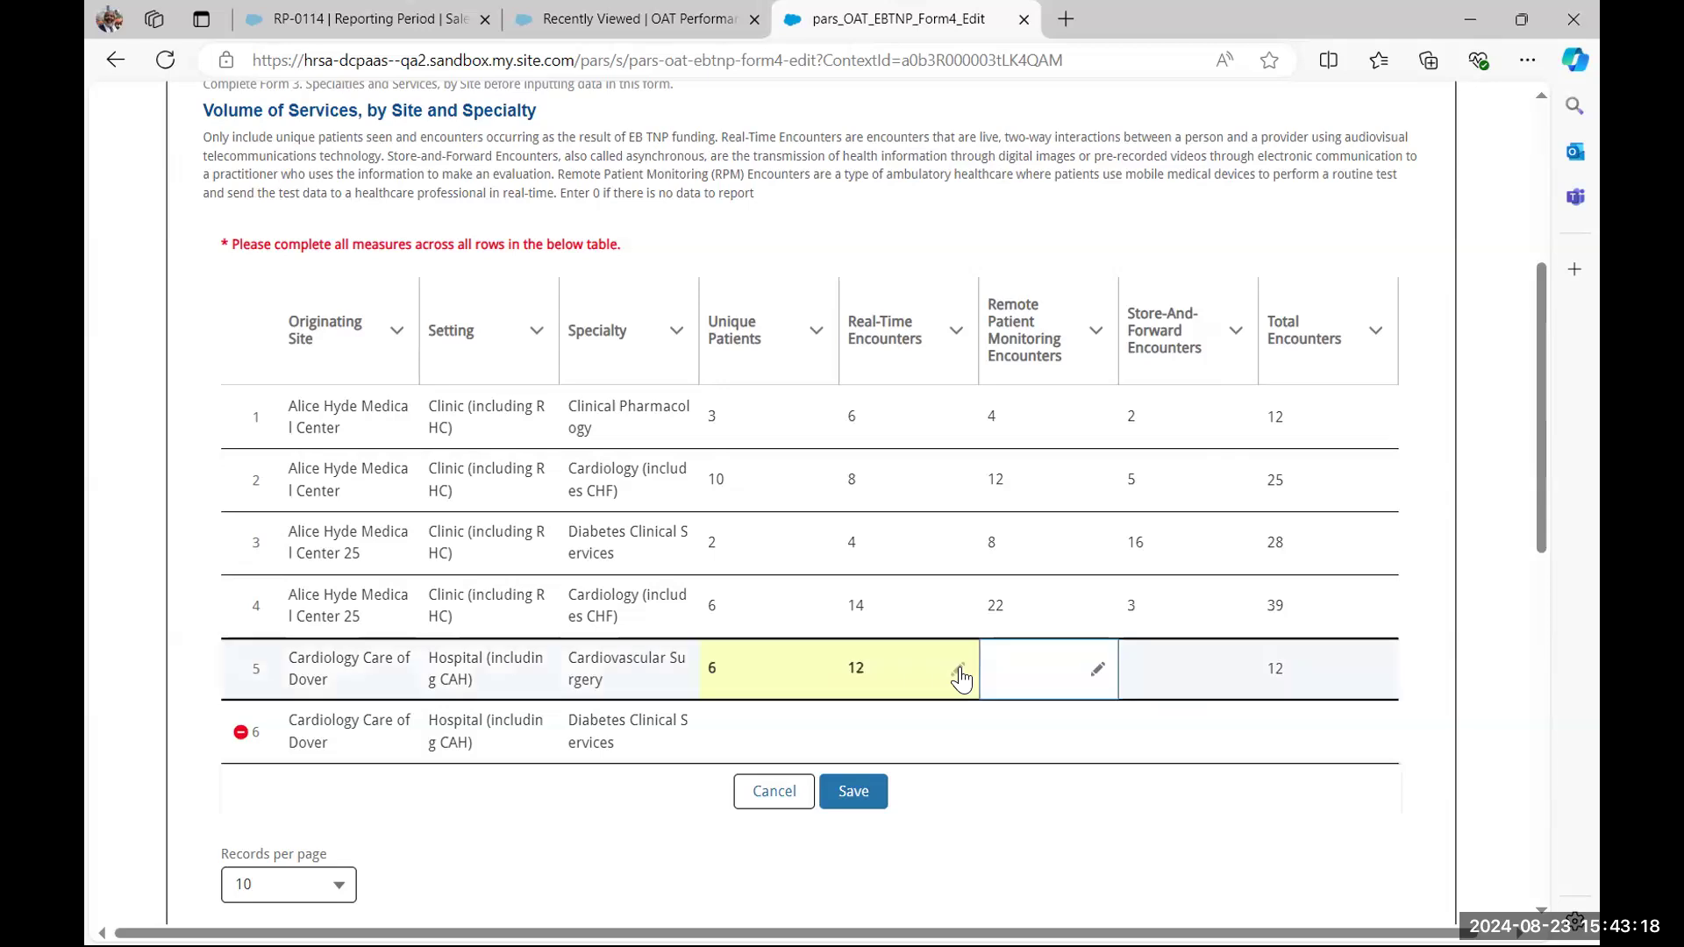
# Enter 6 remote patient monitoring encounters and 24 store-and-forward encounters for Cardiovascular Surgery at Cardiology Care of Dover
pyautogui.click(1098, 672)
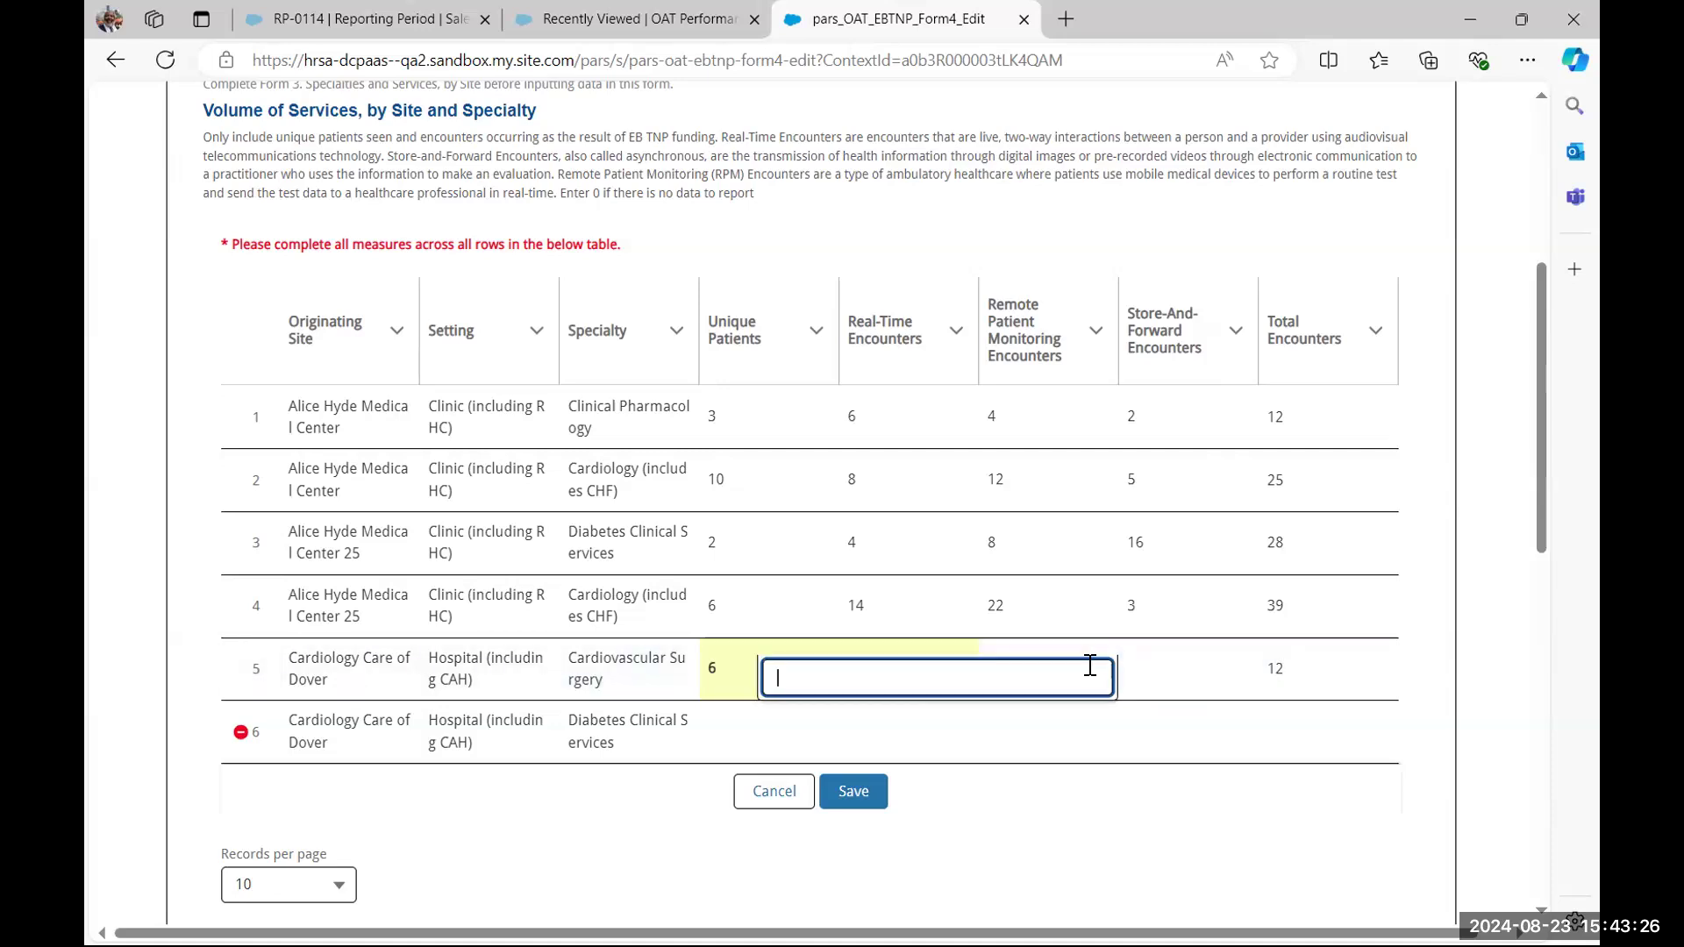
pyautogui.write('6')
pyautogui.press('Tab')
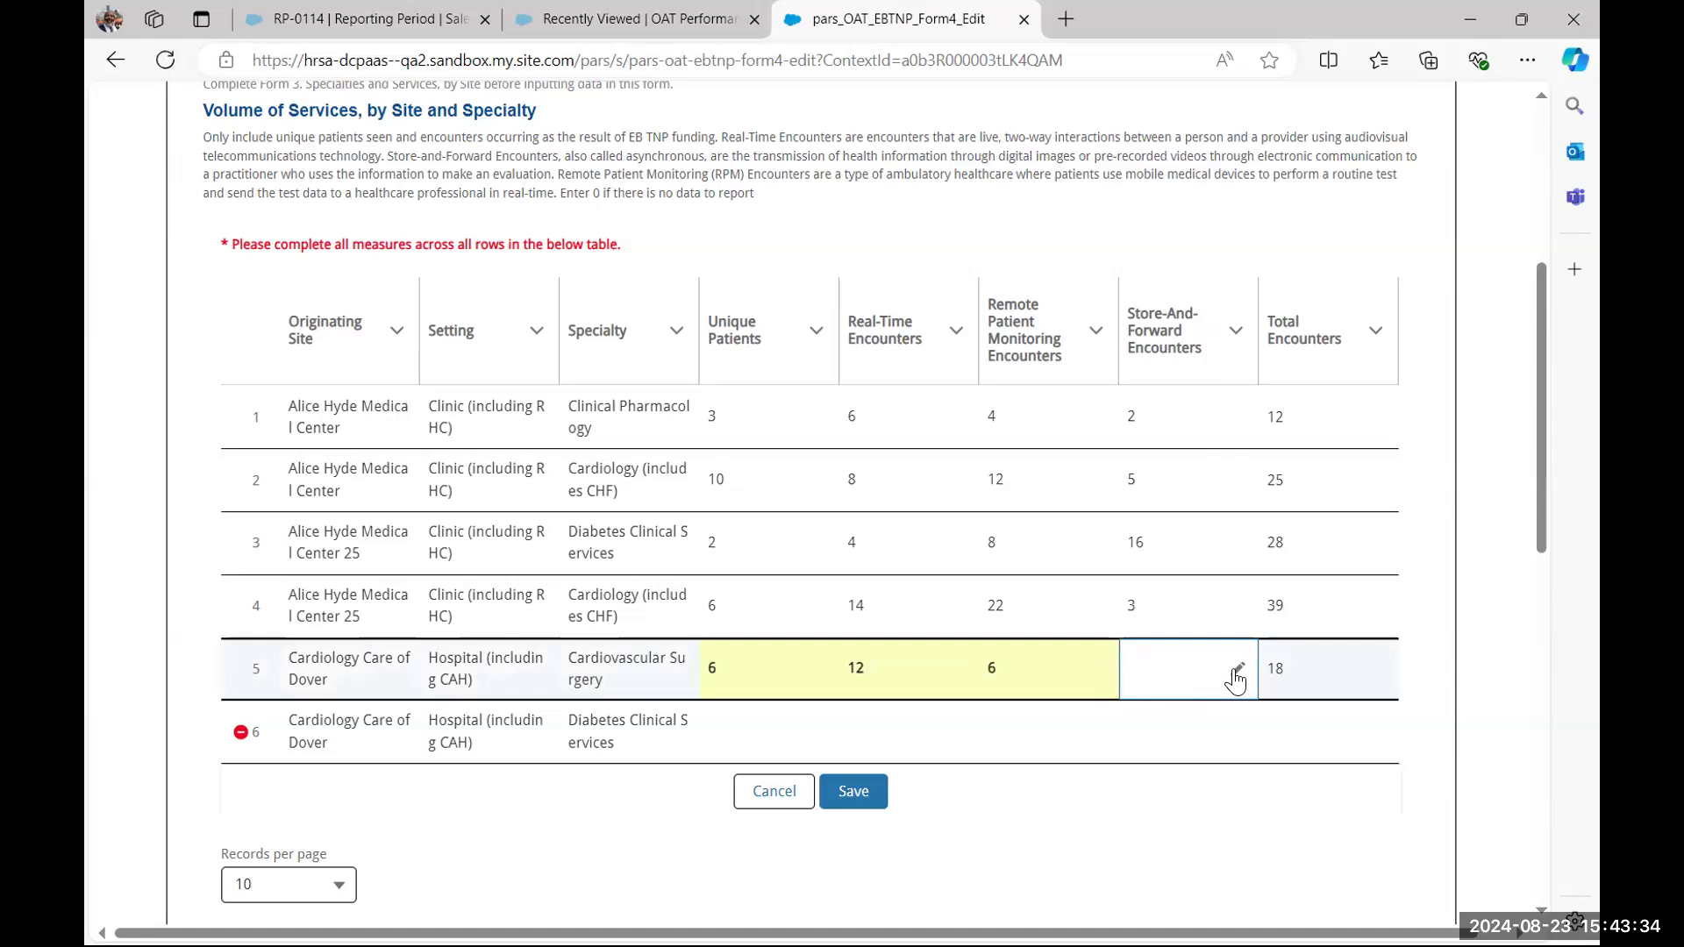
pyautogui.click(1237, 675)
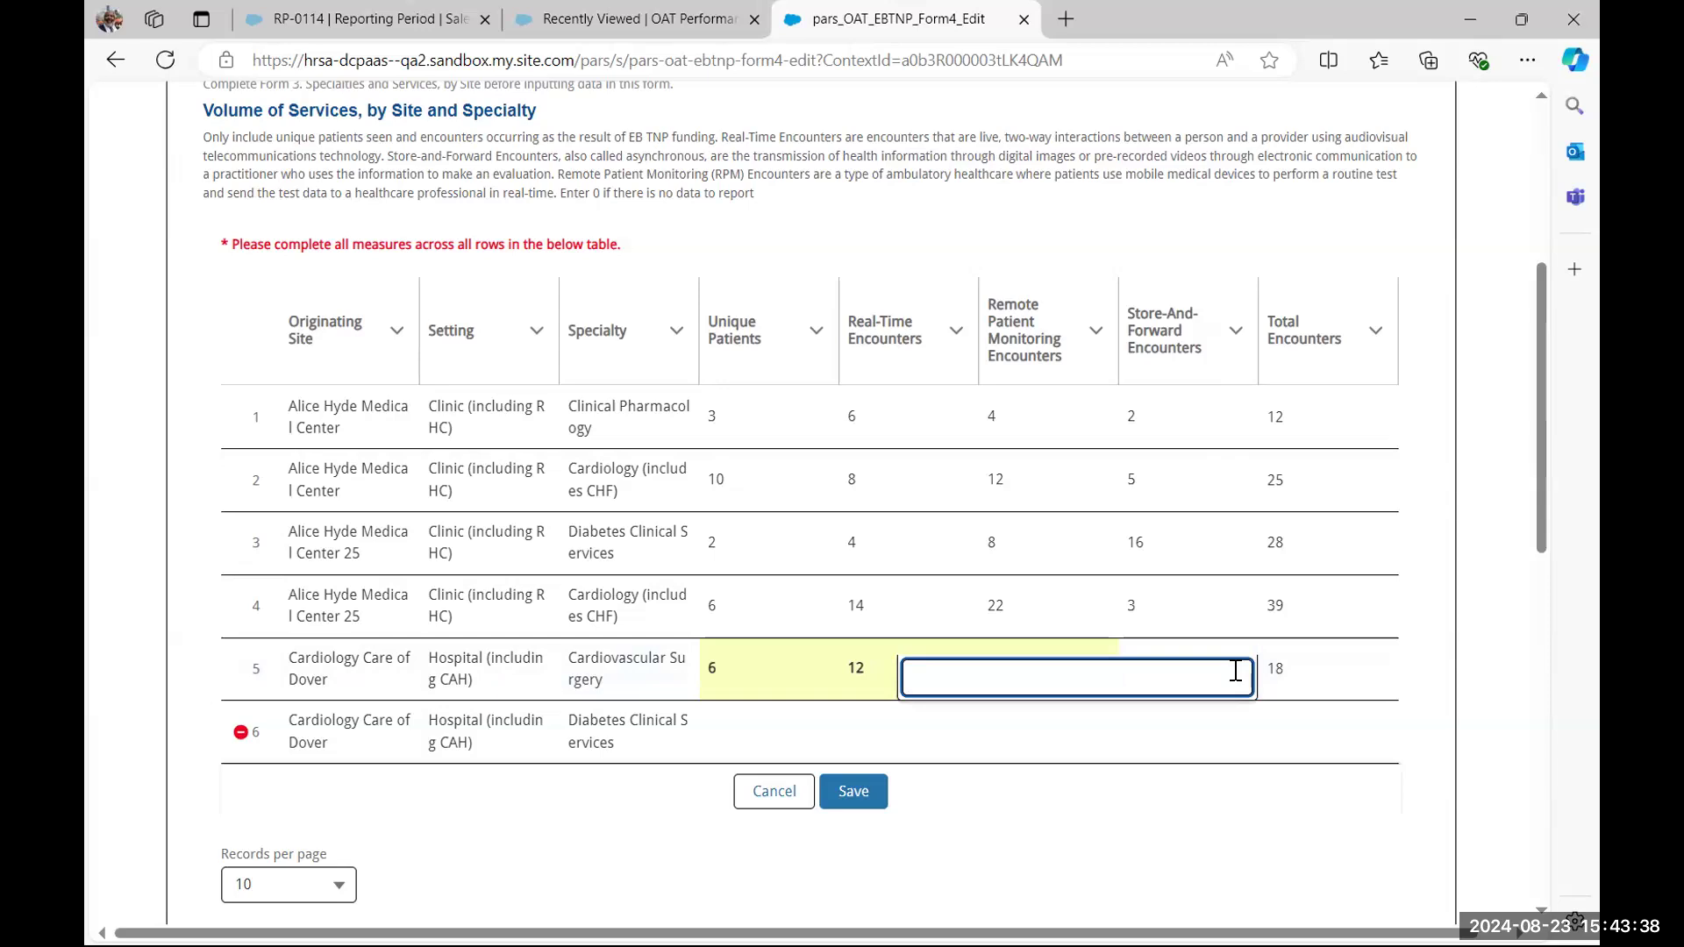
pyautogui.write('24')
pyautogui.press('Tab')
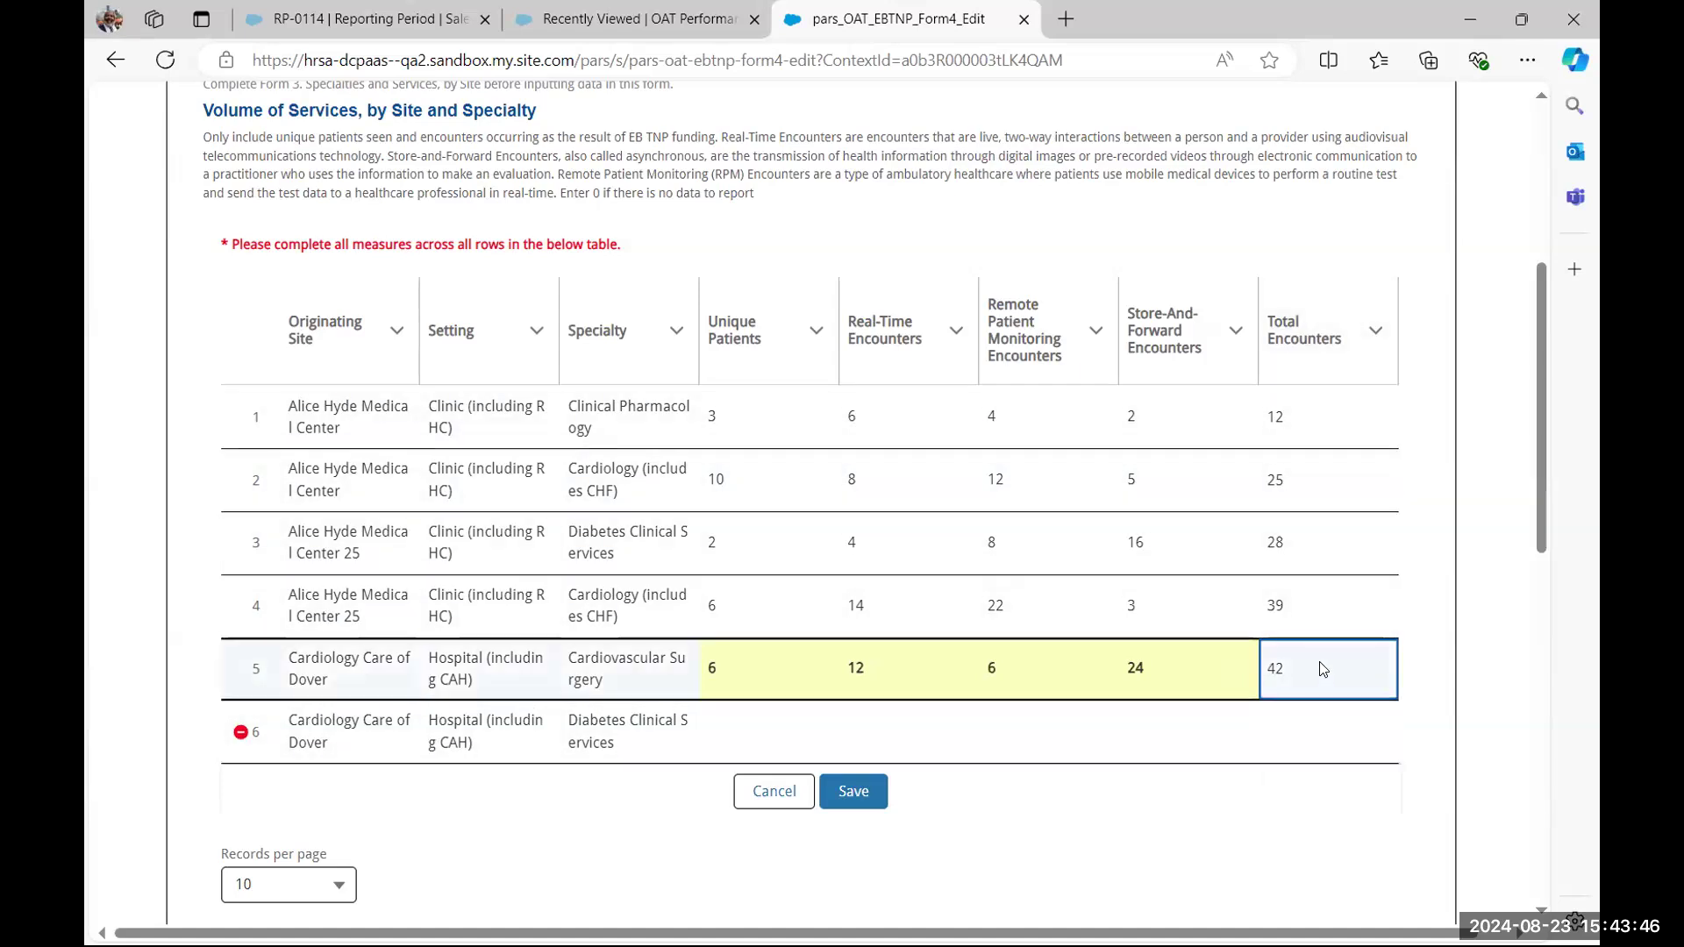
# Enter 10 unique patients and 10 real-time encounters for Diabetes Clinical Services at Cardiology Care of Dover
pyautogui.click(822, 738)
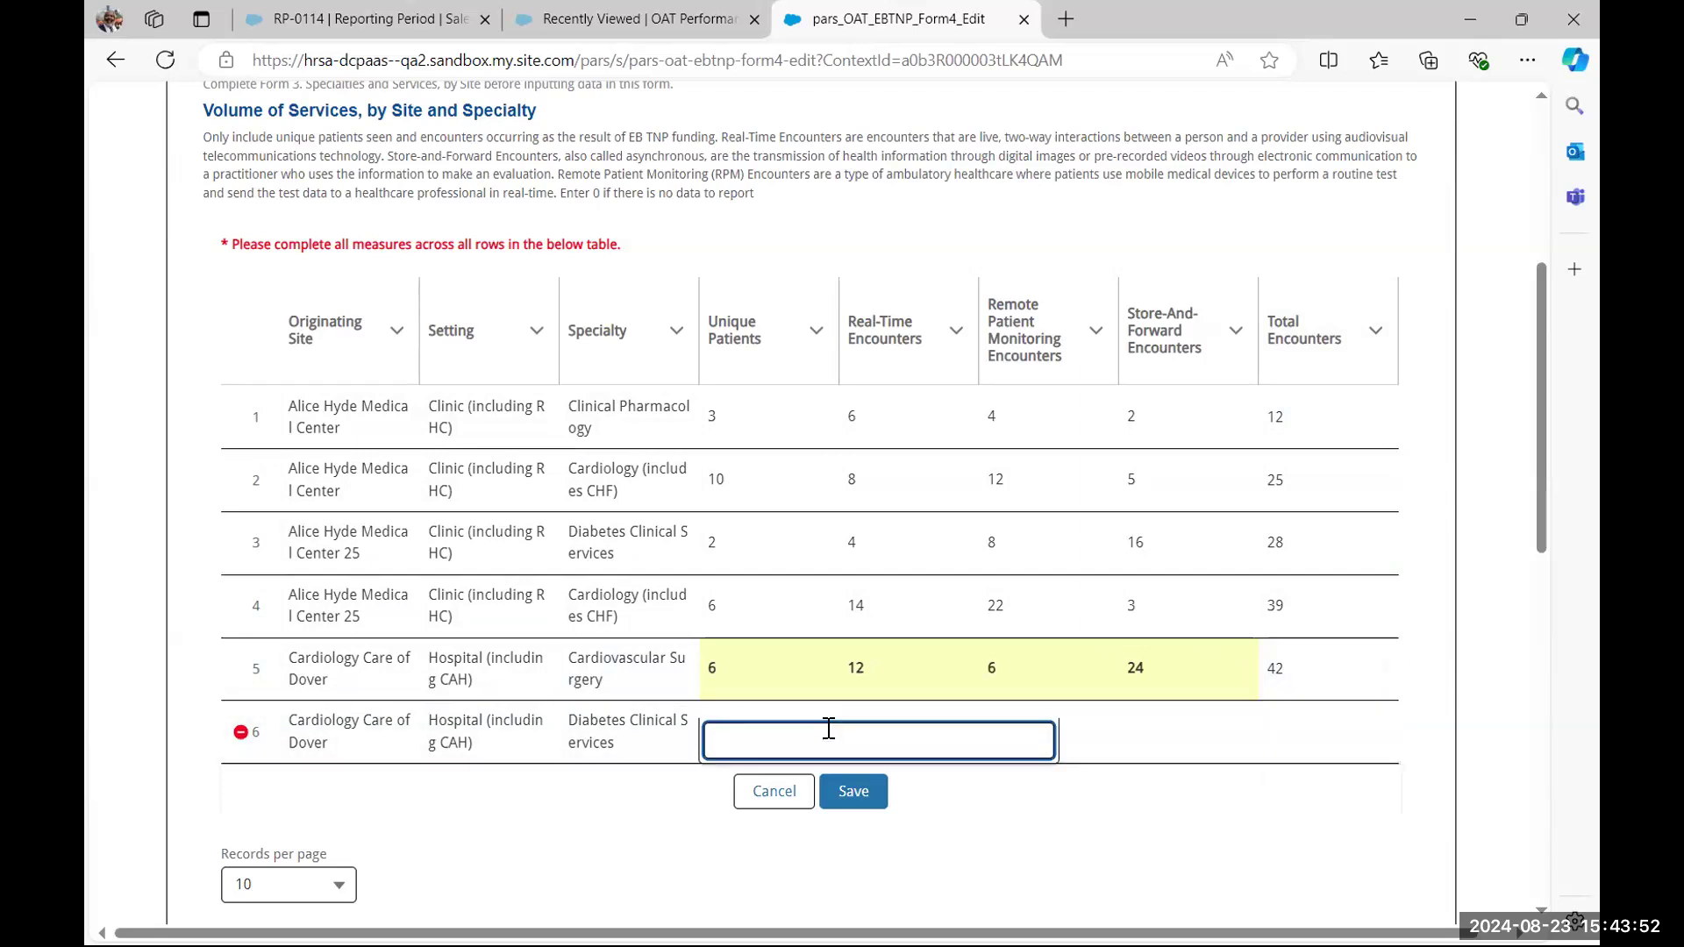
pyautogui.write('10')
pyautogui.click(934, 753)
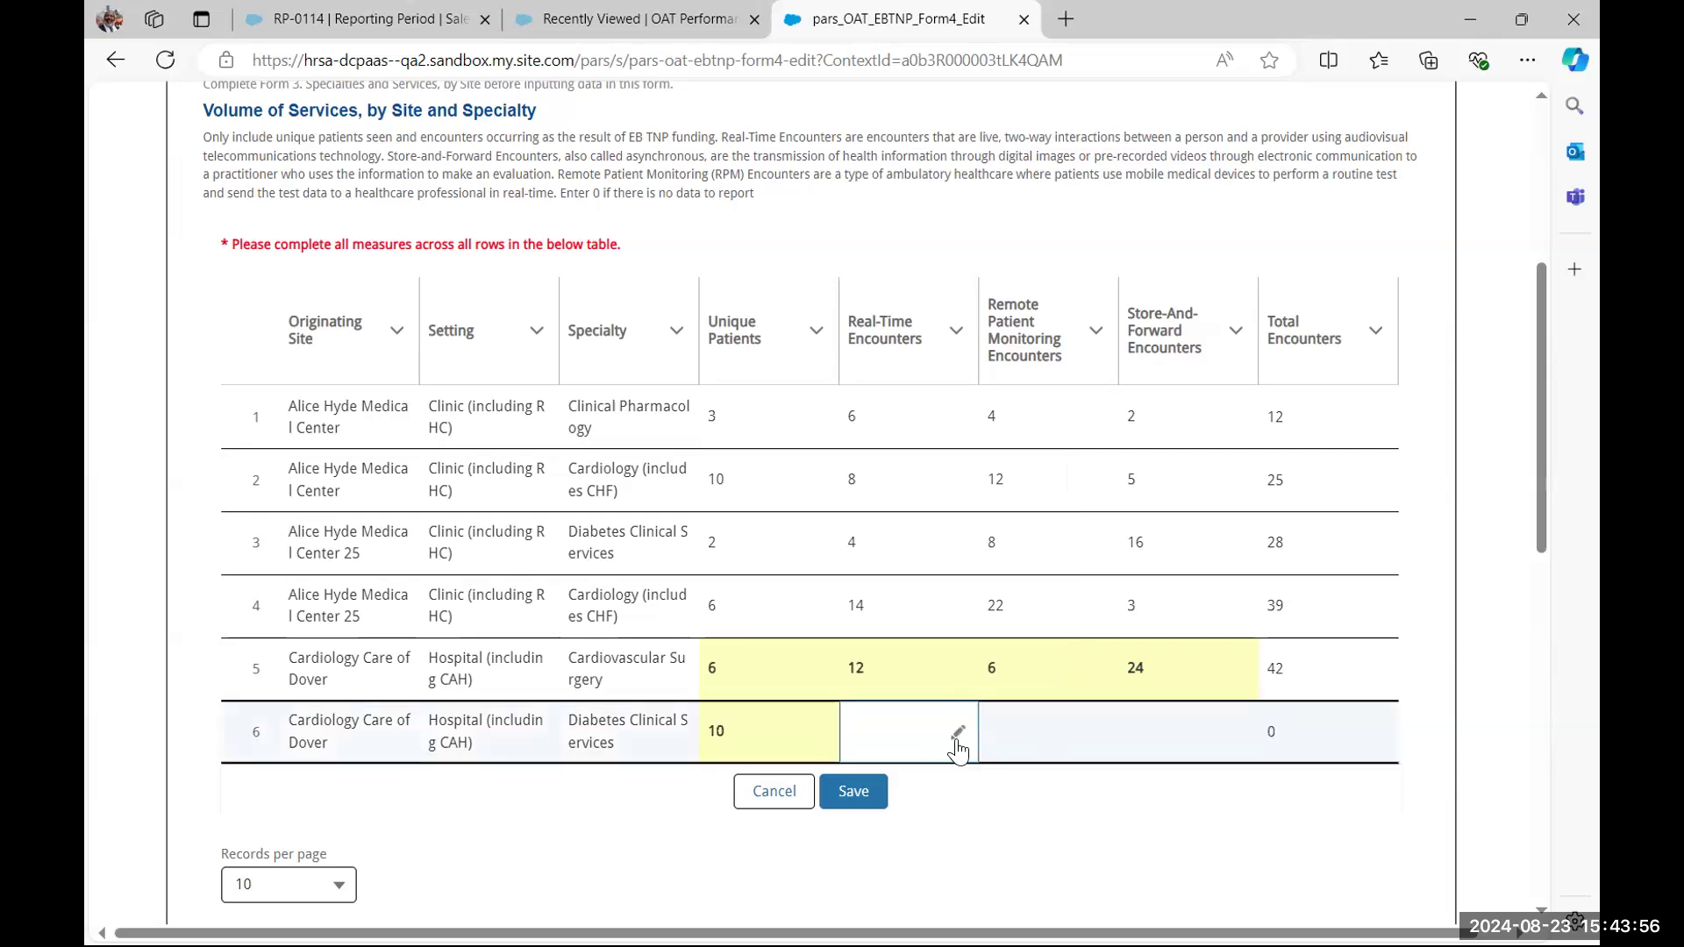
pyautogui.click(963, 737)
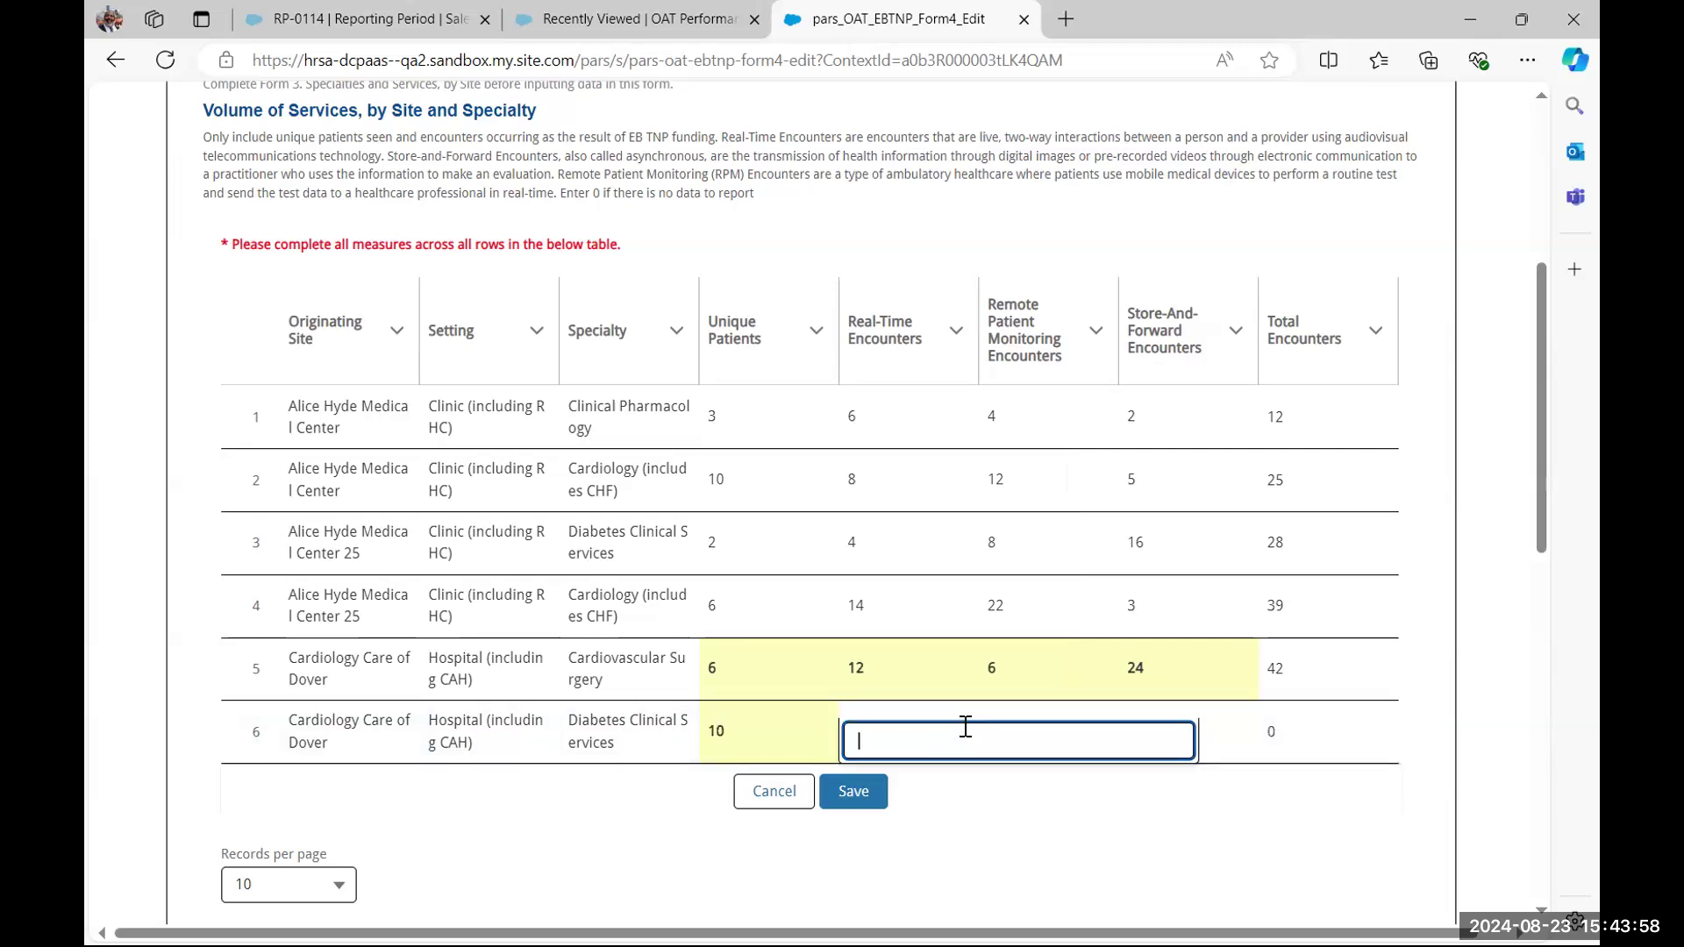
pyautogui.write('10')
pyautogui.press('Tab')
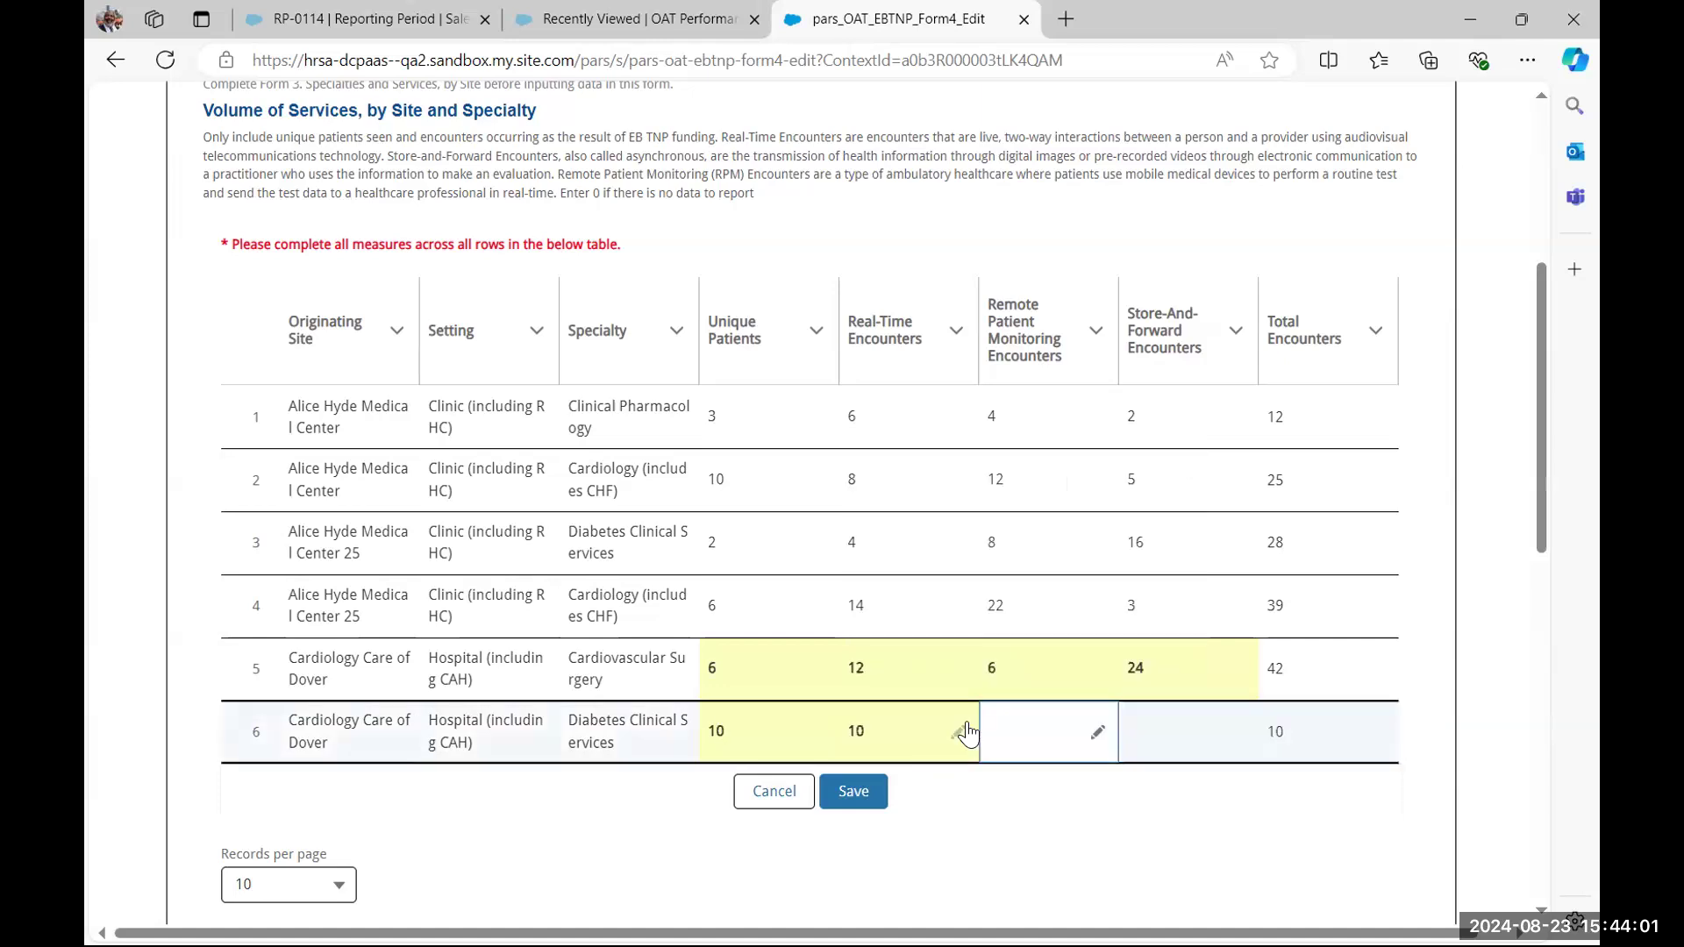
# Enter 10 remote patient monitoring and 10 store-and-forward encounters for Diabetes Clinical Services at Cardiology Care of Dover, and save the table changes
pyautogui.click(1097, 733)
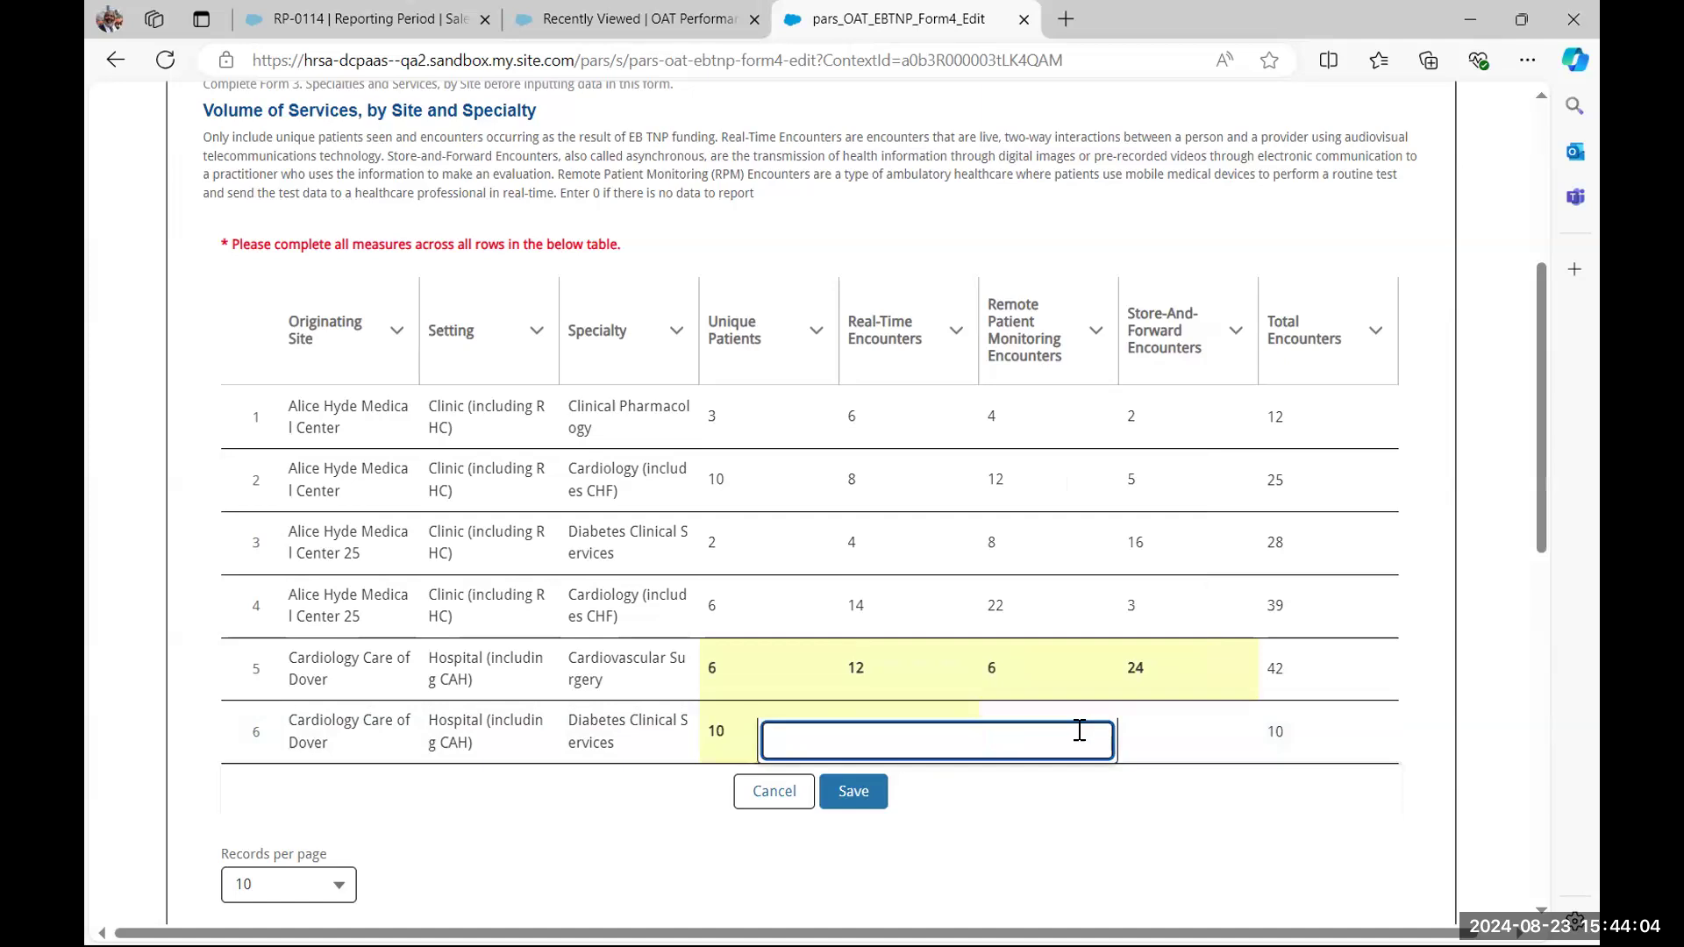
pyautogui.write('10')
pyautogui.press('Tab')
pyautogui.click(1174, 735)
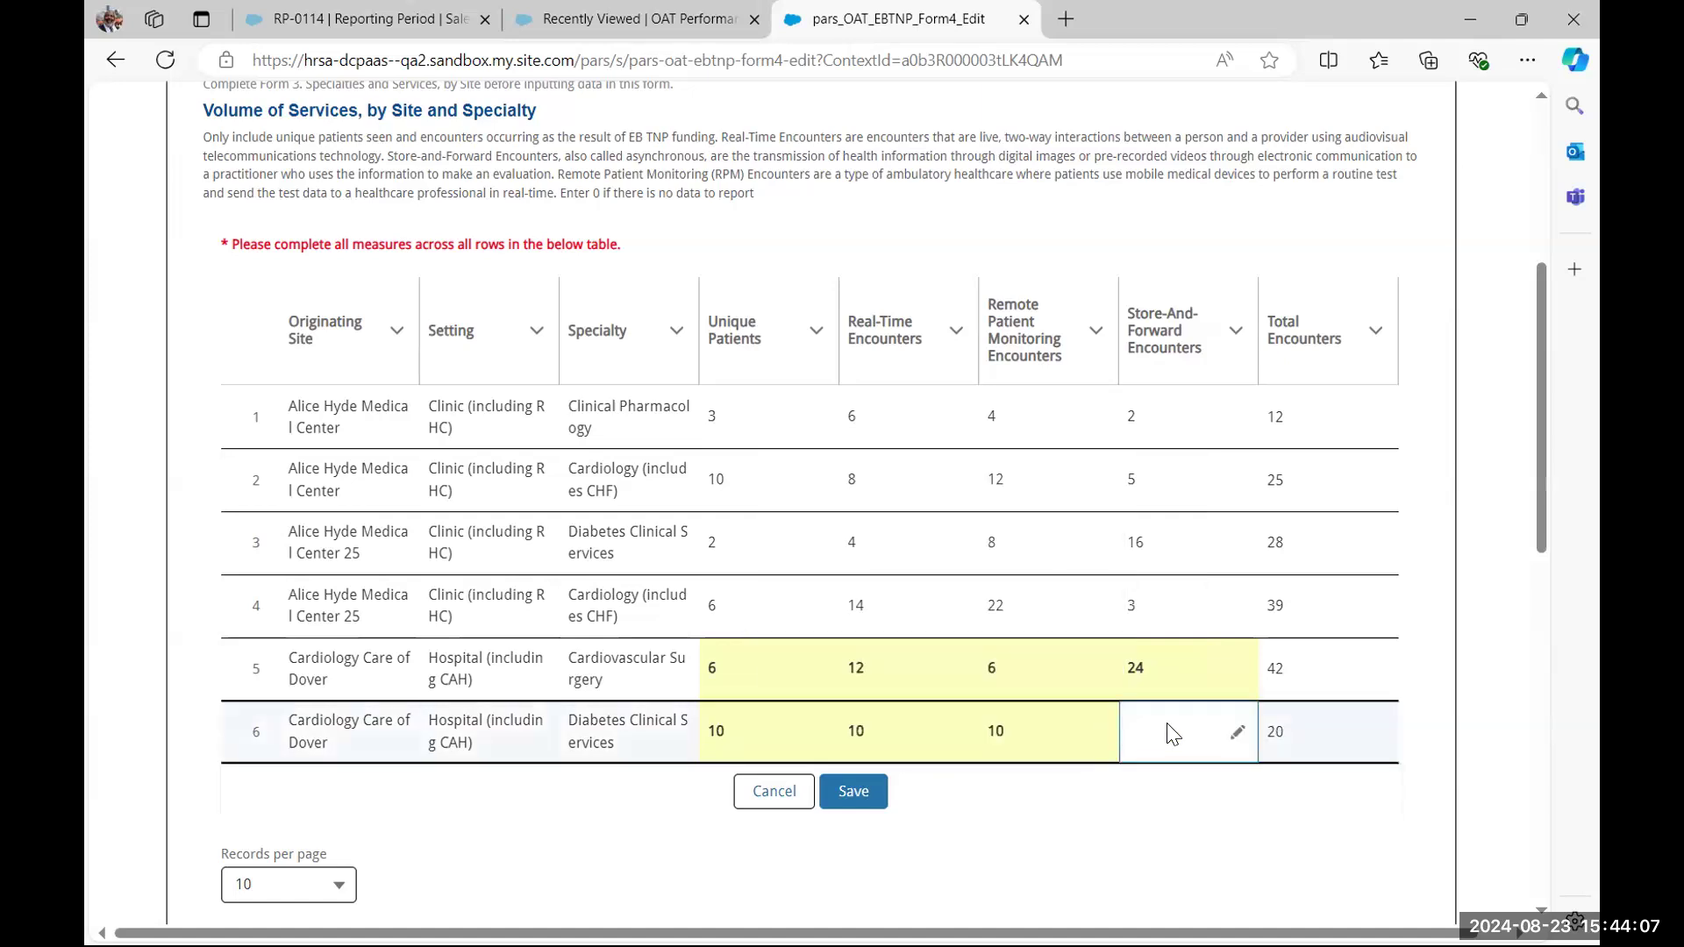
pyautogui.click(1231, 737)
pyautogui.write('10')
pyautogui.press('Tab')
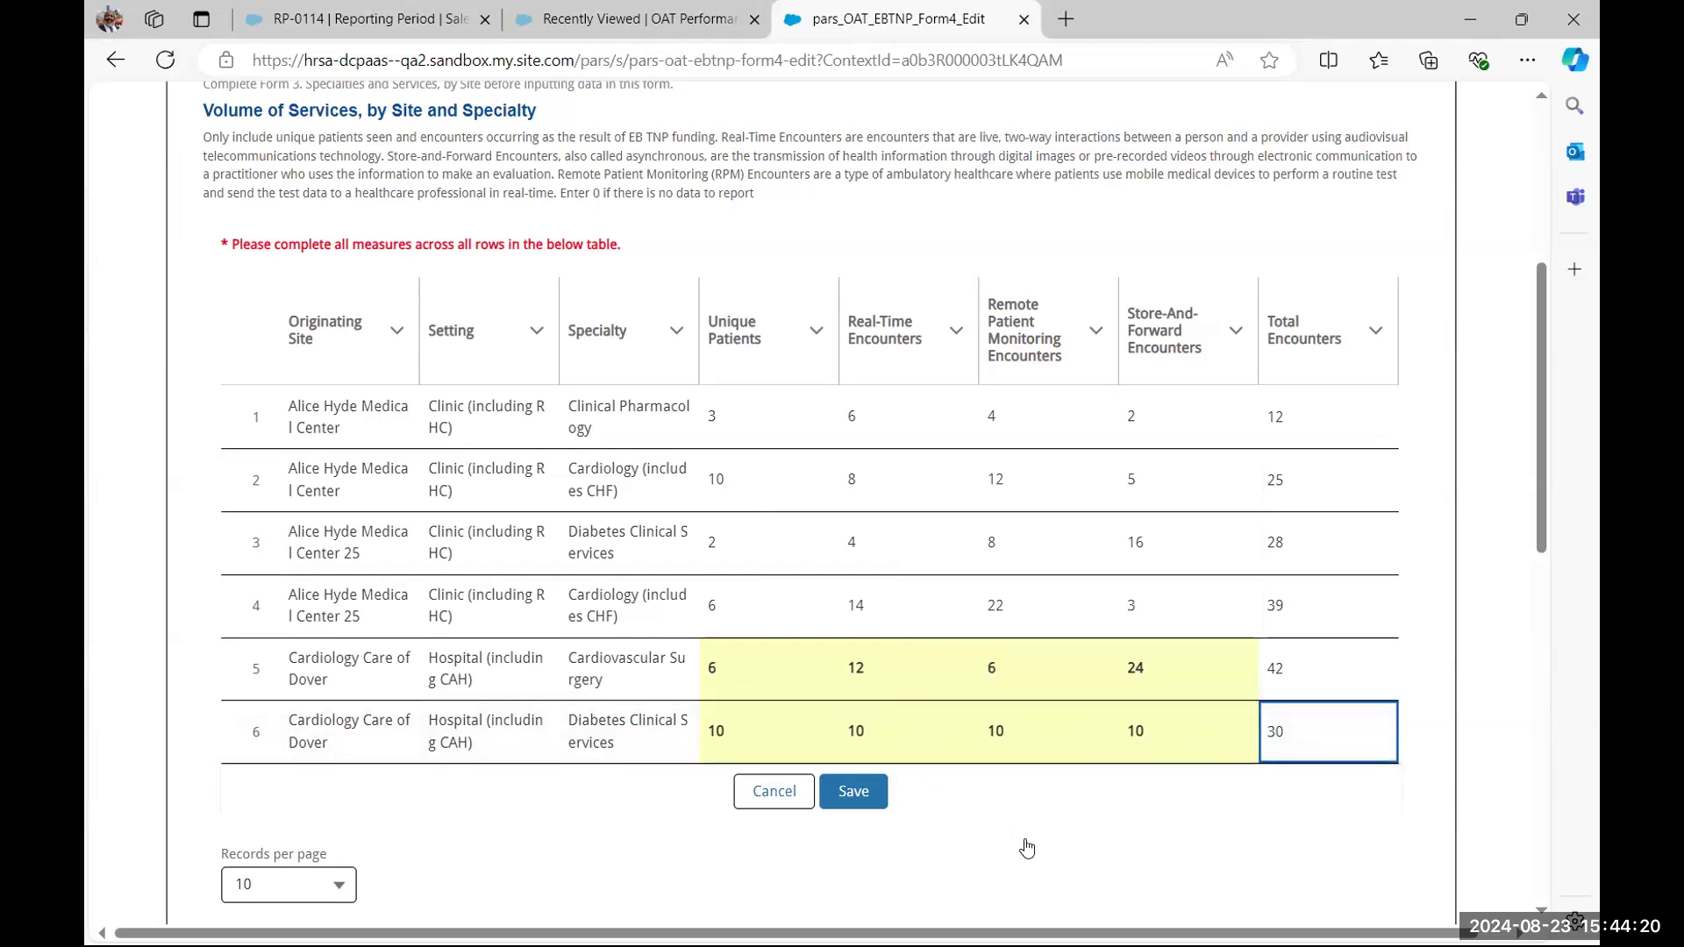
pyautogui.click(860, 803)
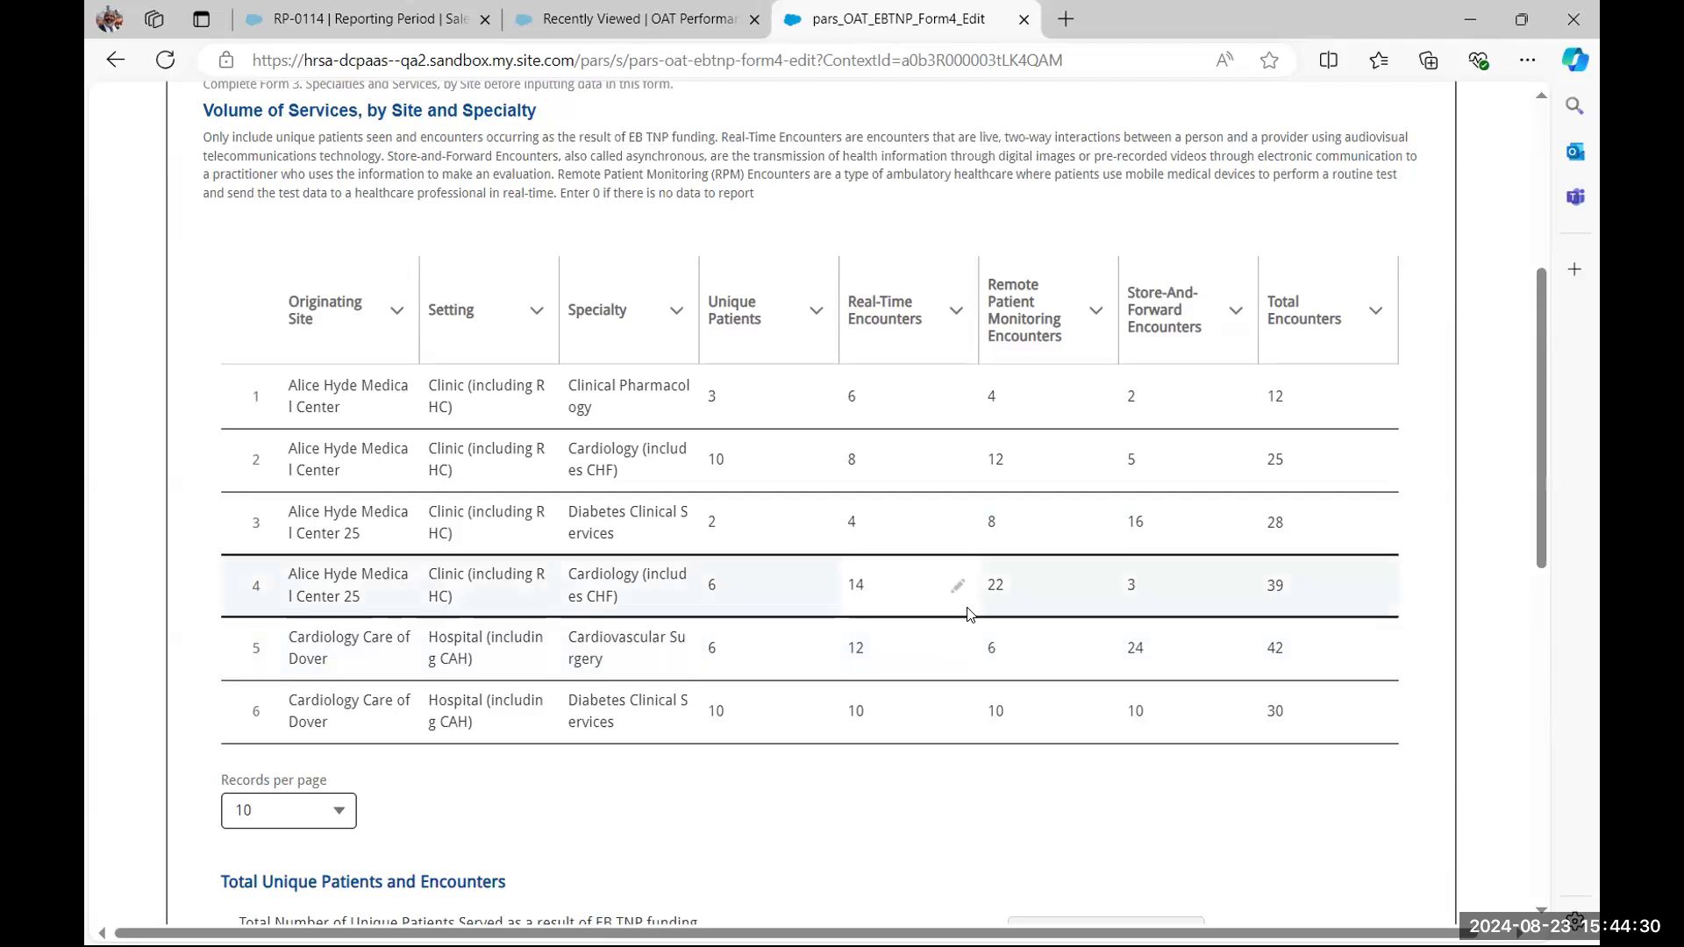
# Review Form 4's patient and encounter totals, comments and attachments, and return to the report without marking the form as complete
pyautogui.scroll(-2, 960, 614)
pyautogui.scroll(-2, 962, 623)
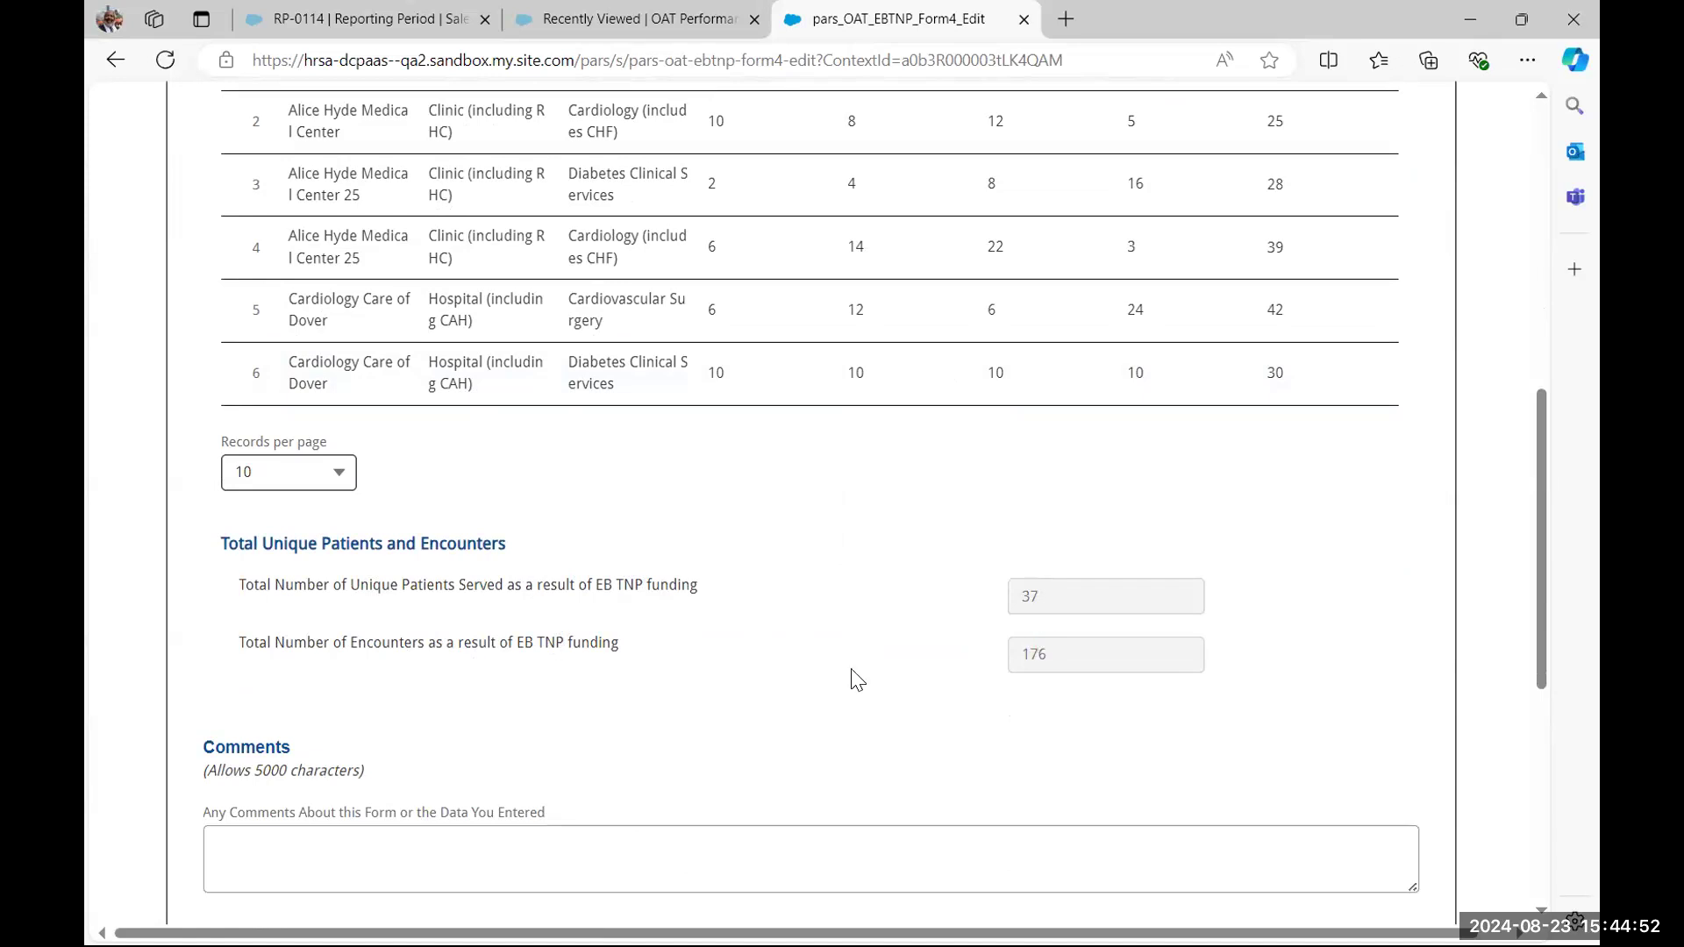
pyautogui.scroll(-4, 857, 680)
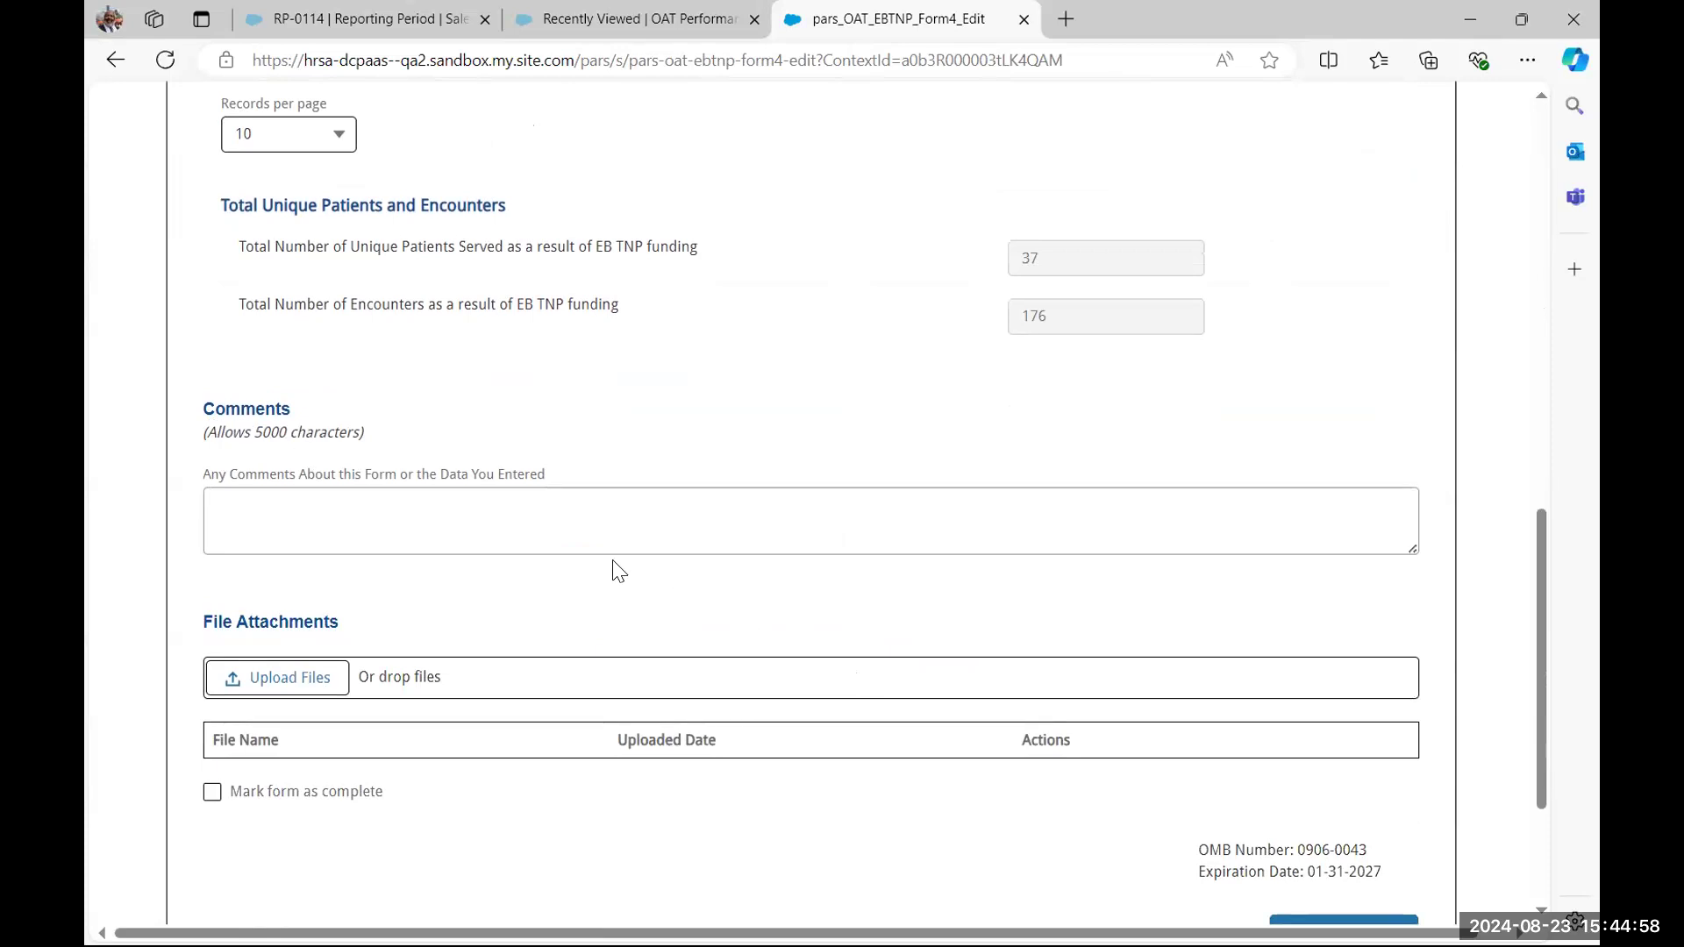
pyautogui.scroll(-3, 618, 572)
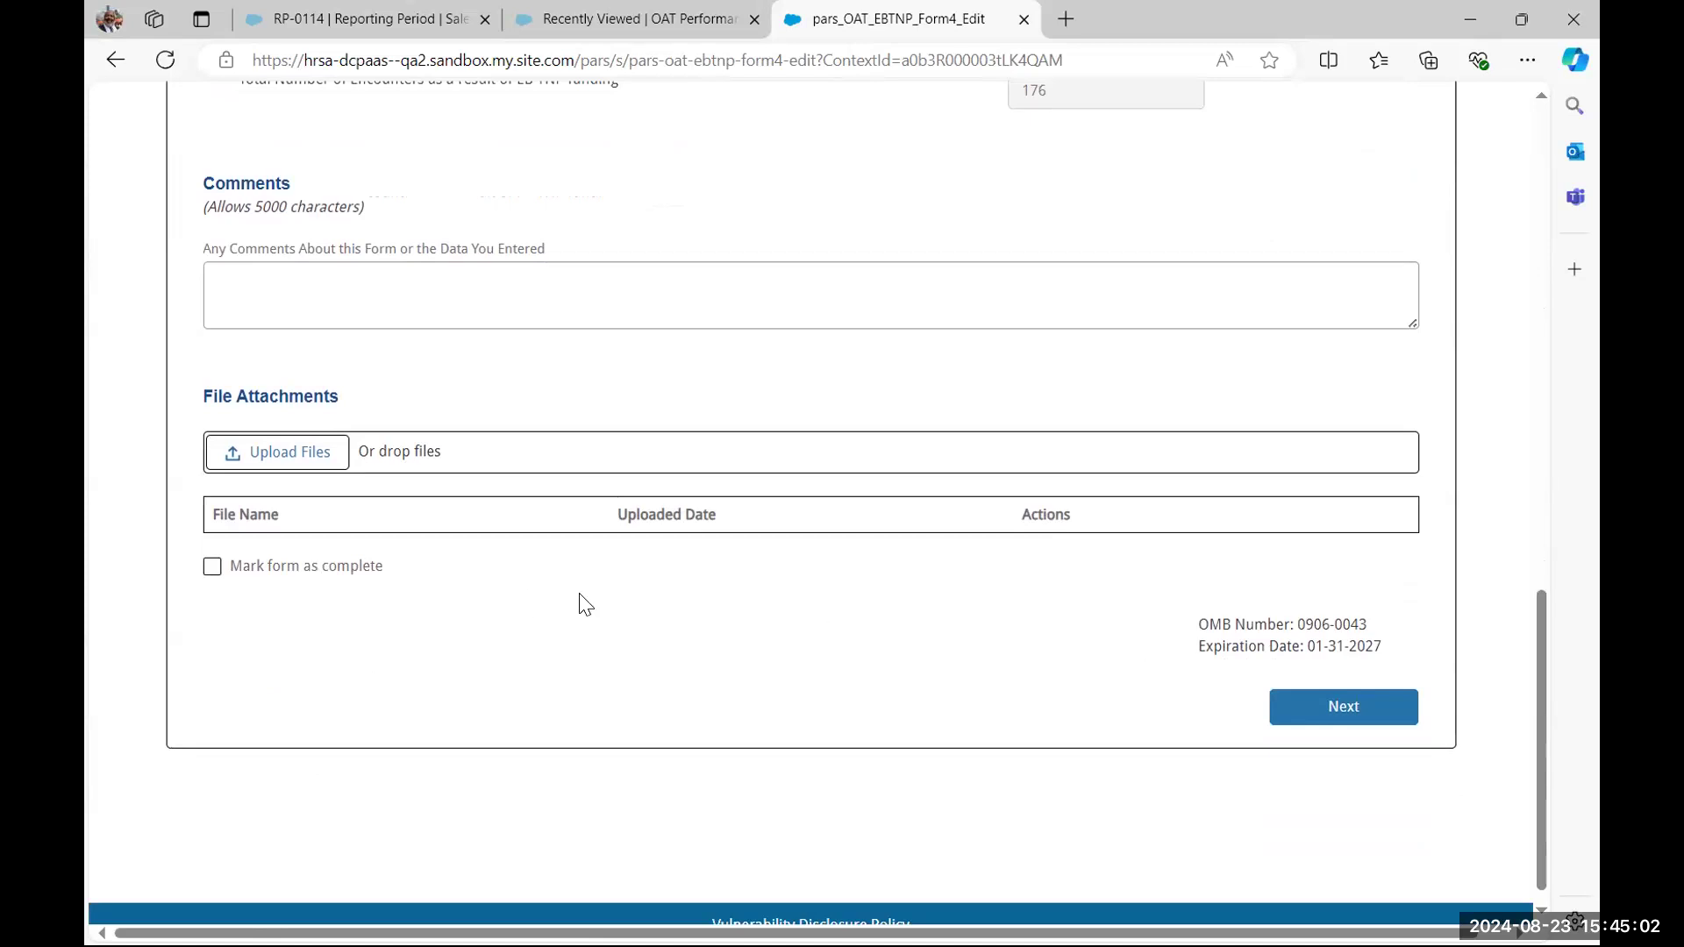
pyautogui.click(1374, 707)
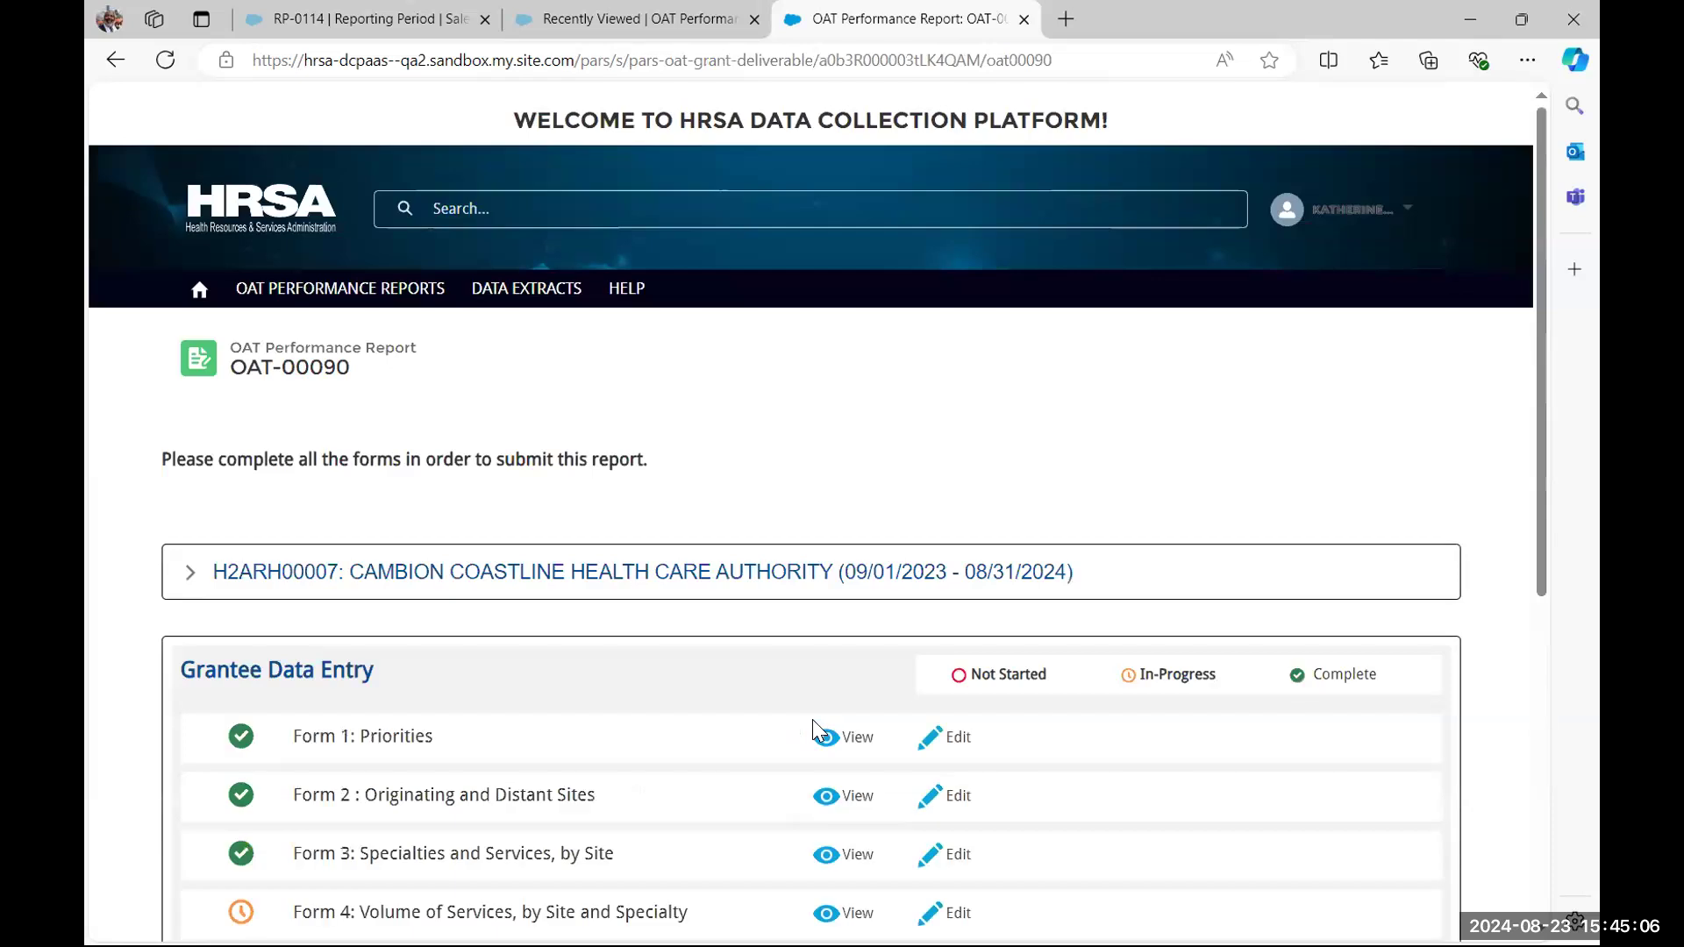
# Open Form 5: Patient Travel Miles and Time Saved for editing and look over its travel miles table
pyautogui.scroll(-4, 812, 719)
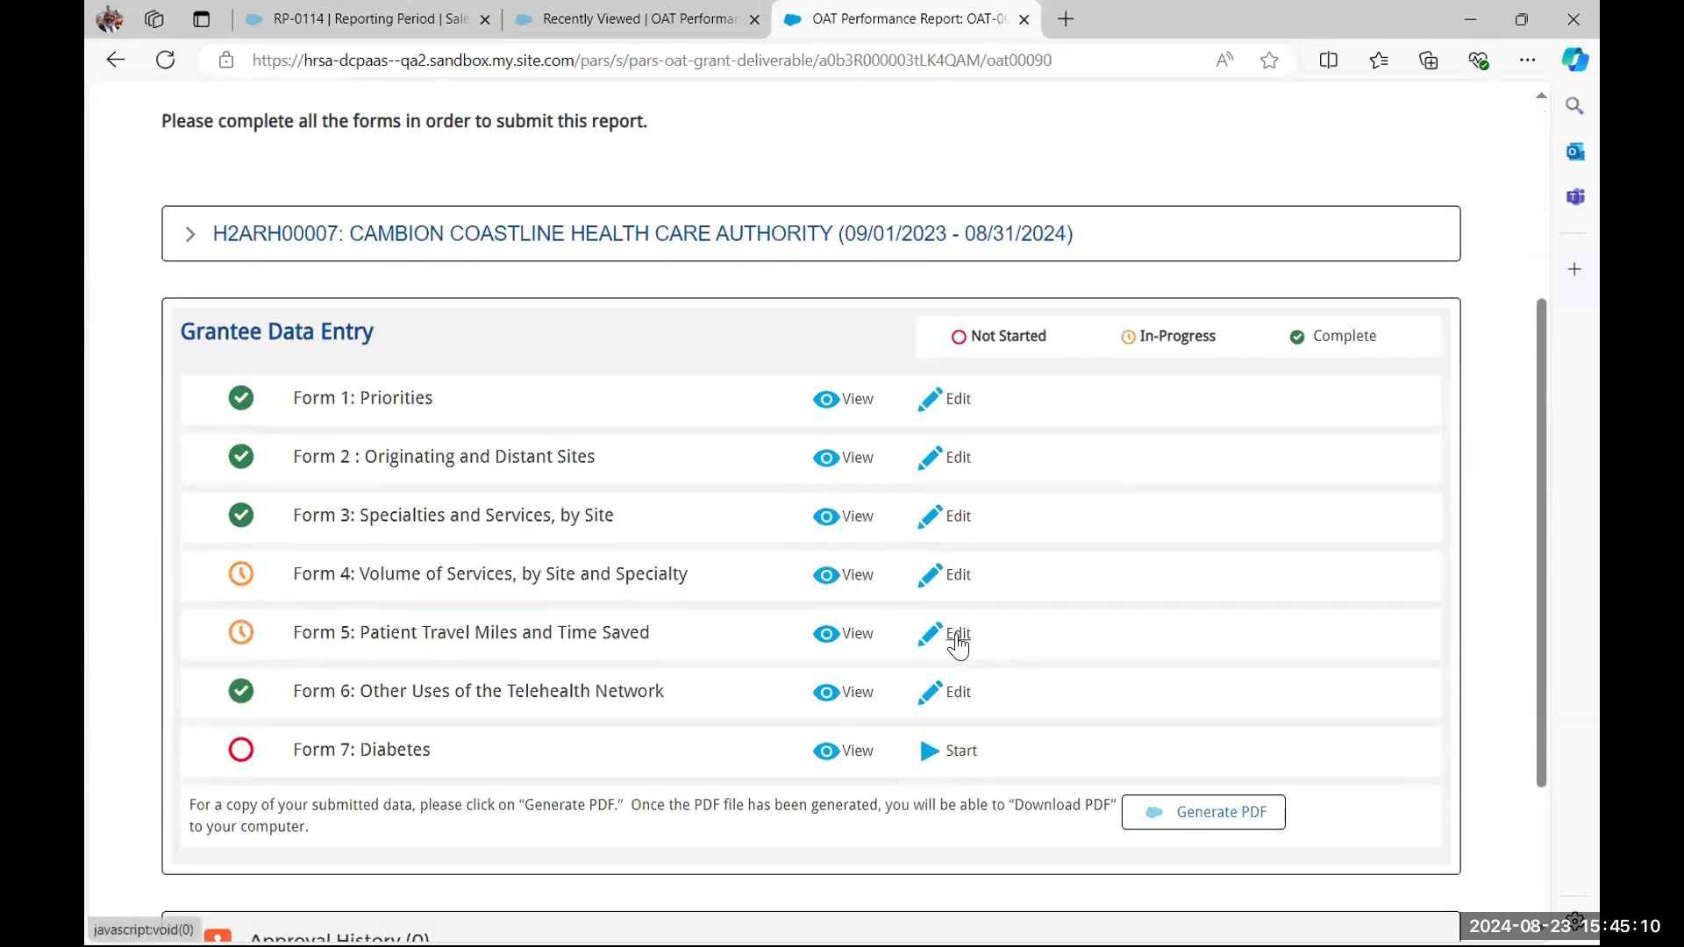
pyautogui.click(956, 638)
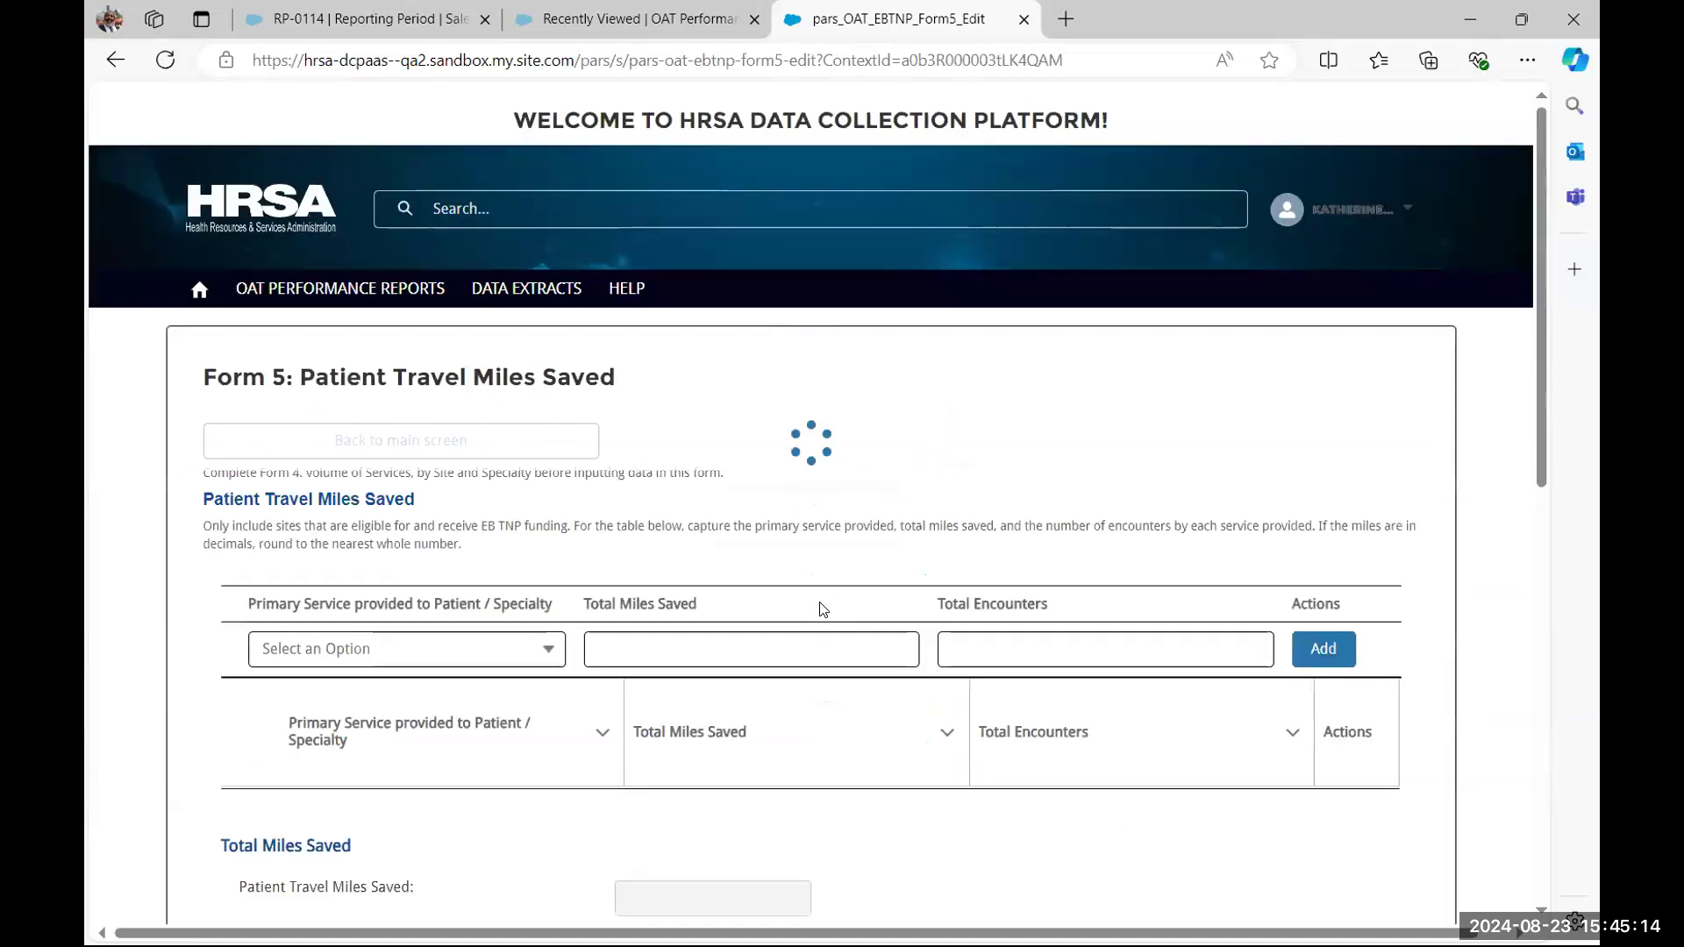
pyautogui.scroll(-1, 823, 610)
pyautogui.scroll(-3, 824, 611)
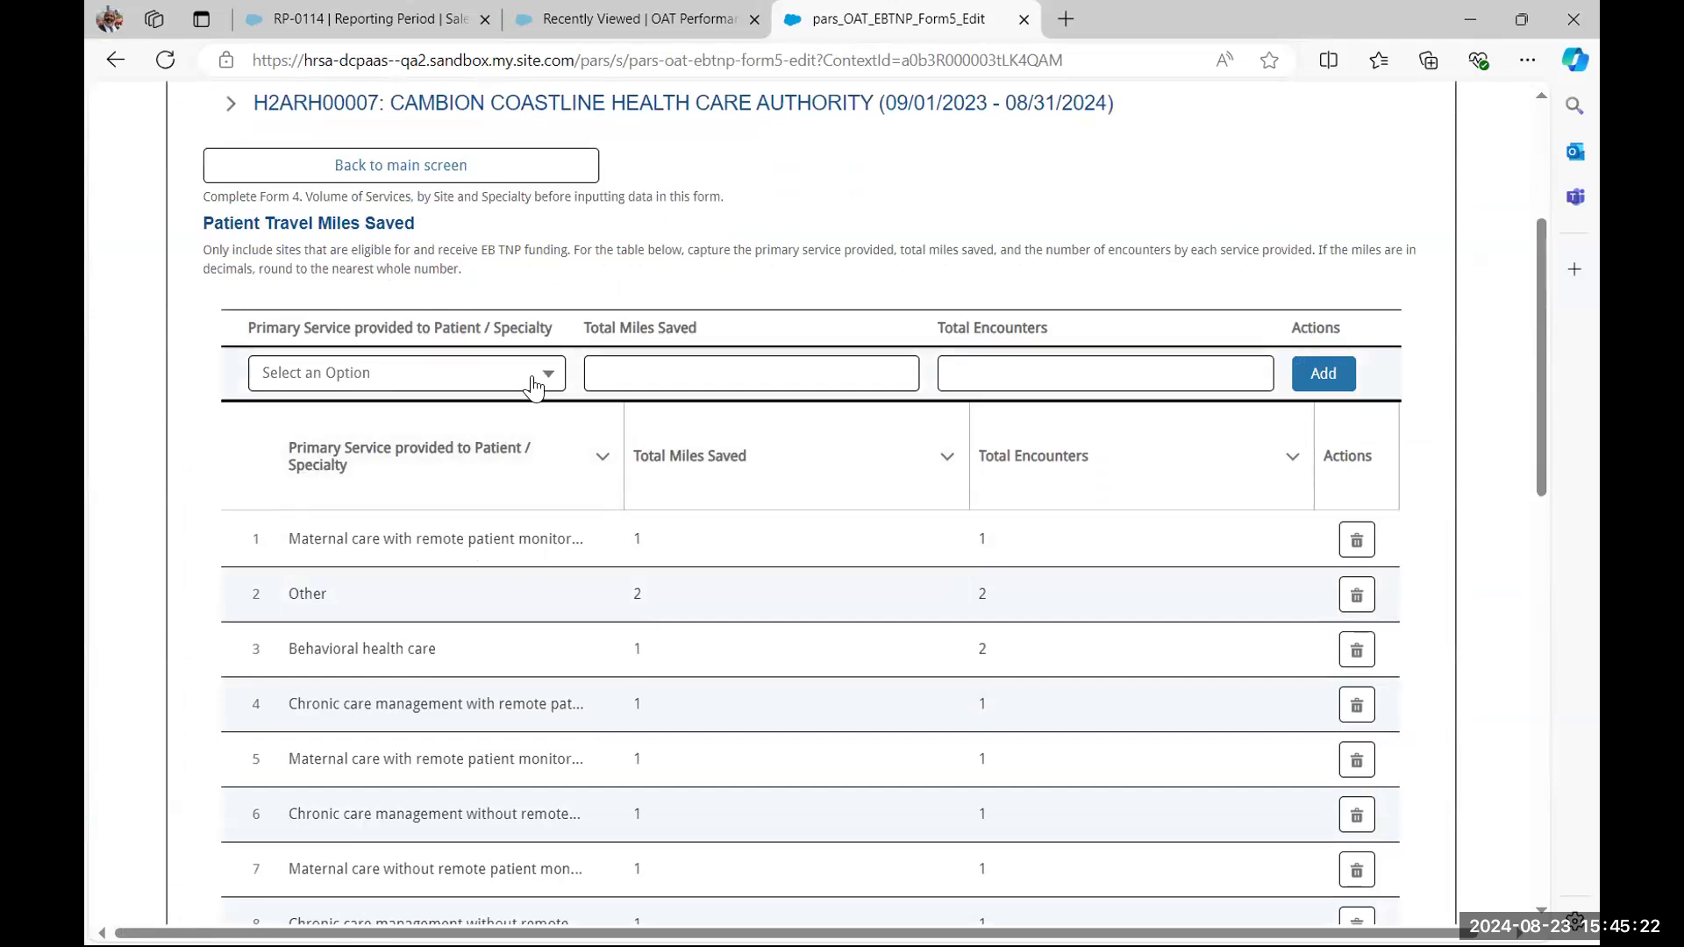
pyautogui.scroll(-2, 532, 379)
pyautogui.scroll(2, 532, 379)
# Add a travel miles record for Chronic care management without remote patient monitoring with 18 total miles saved and 3 total encounters
pyautogui.click(553, 375)
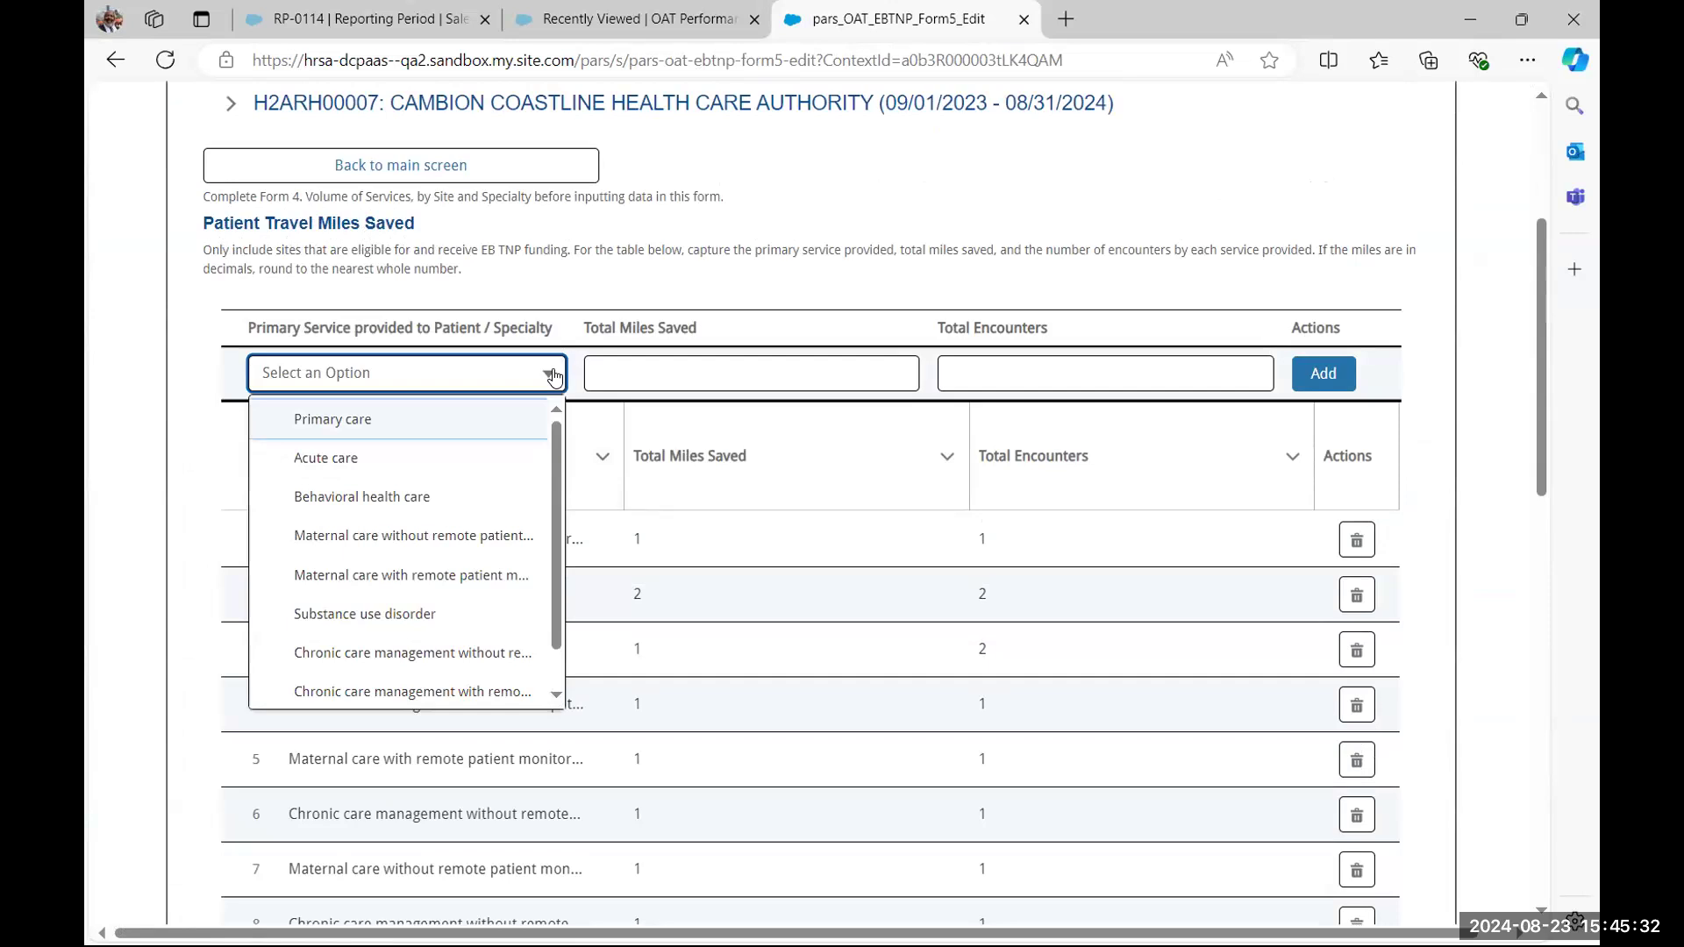
pyautogui.scroll(-1, 421, 531)
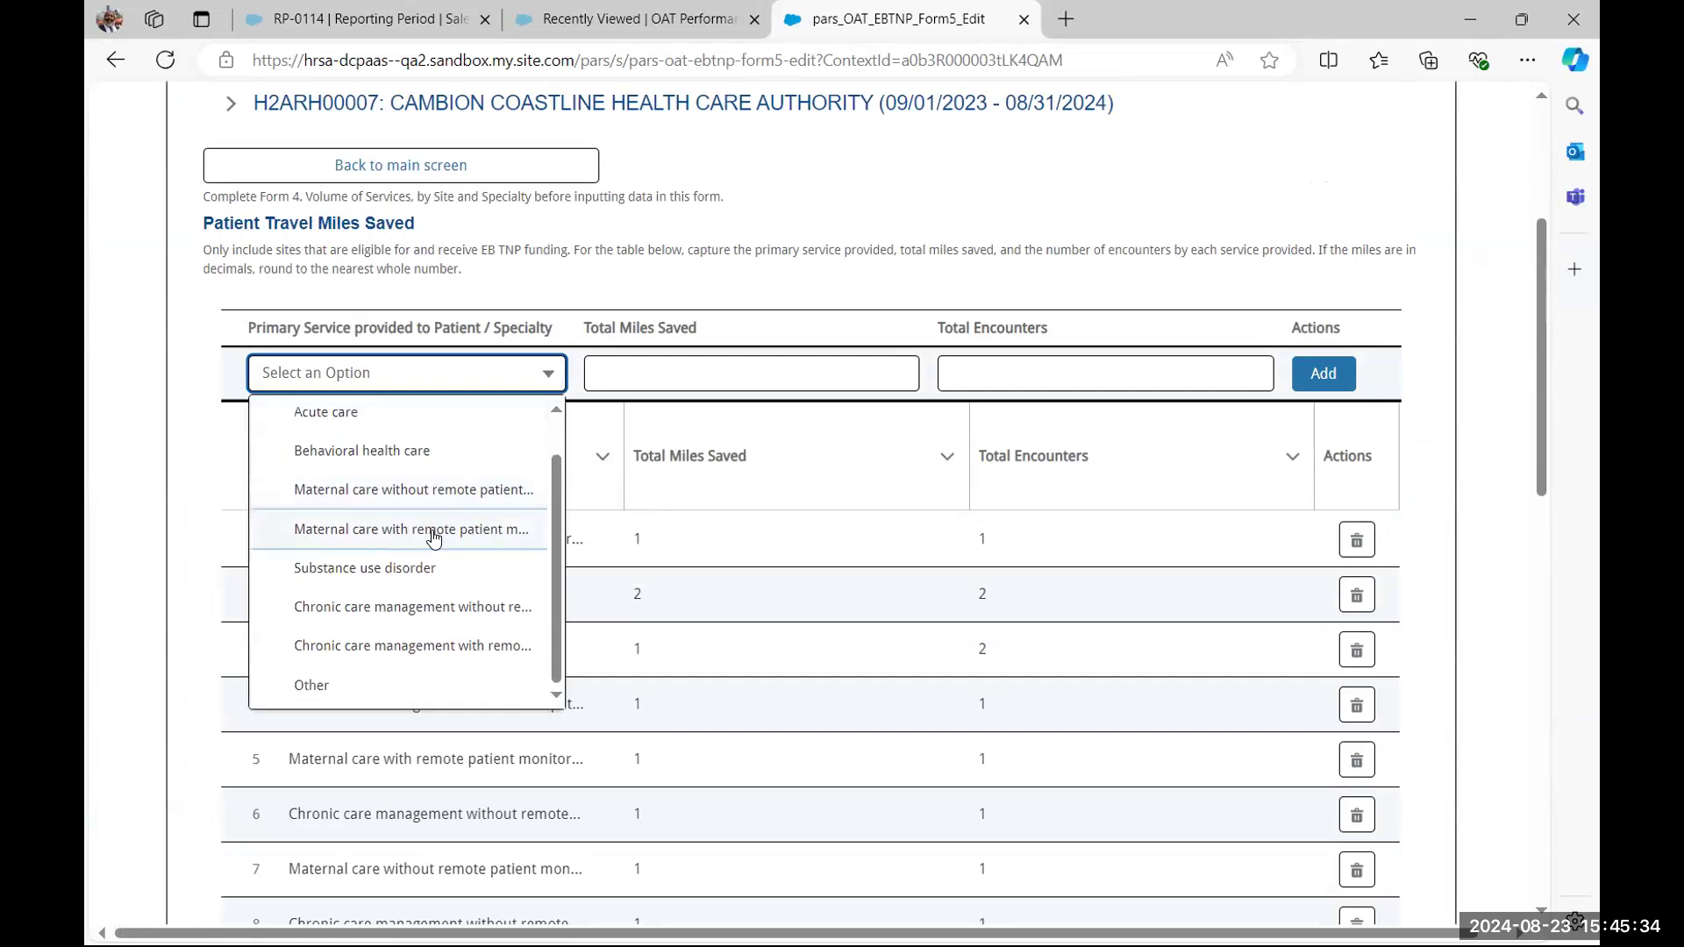
pyautogui.click(349, 608)
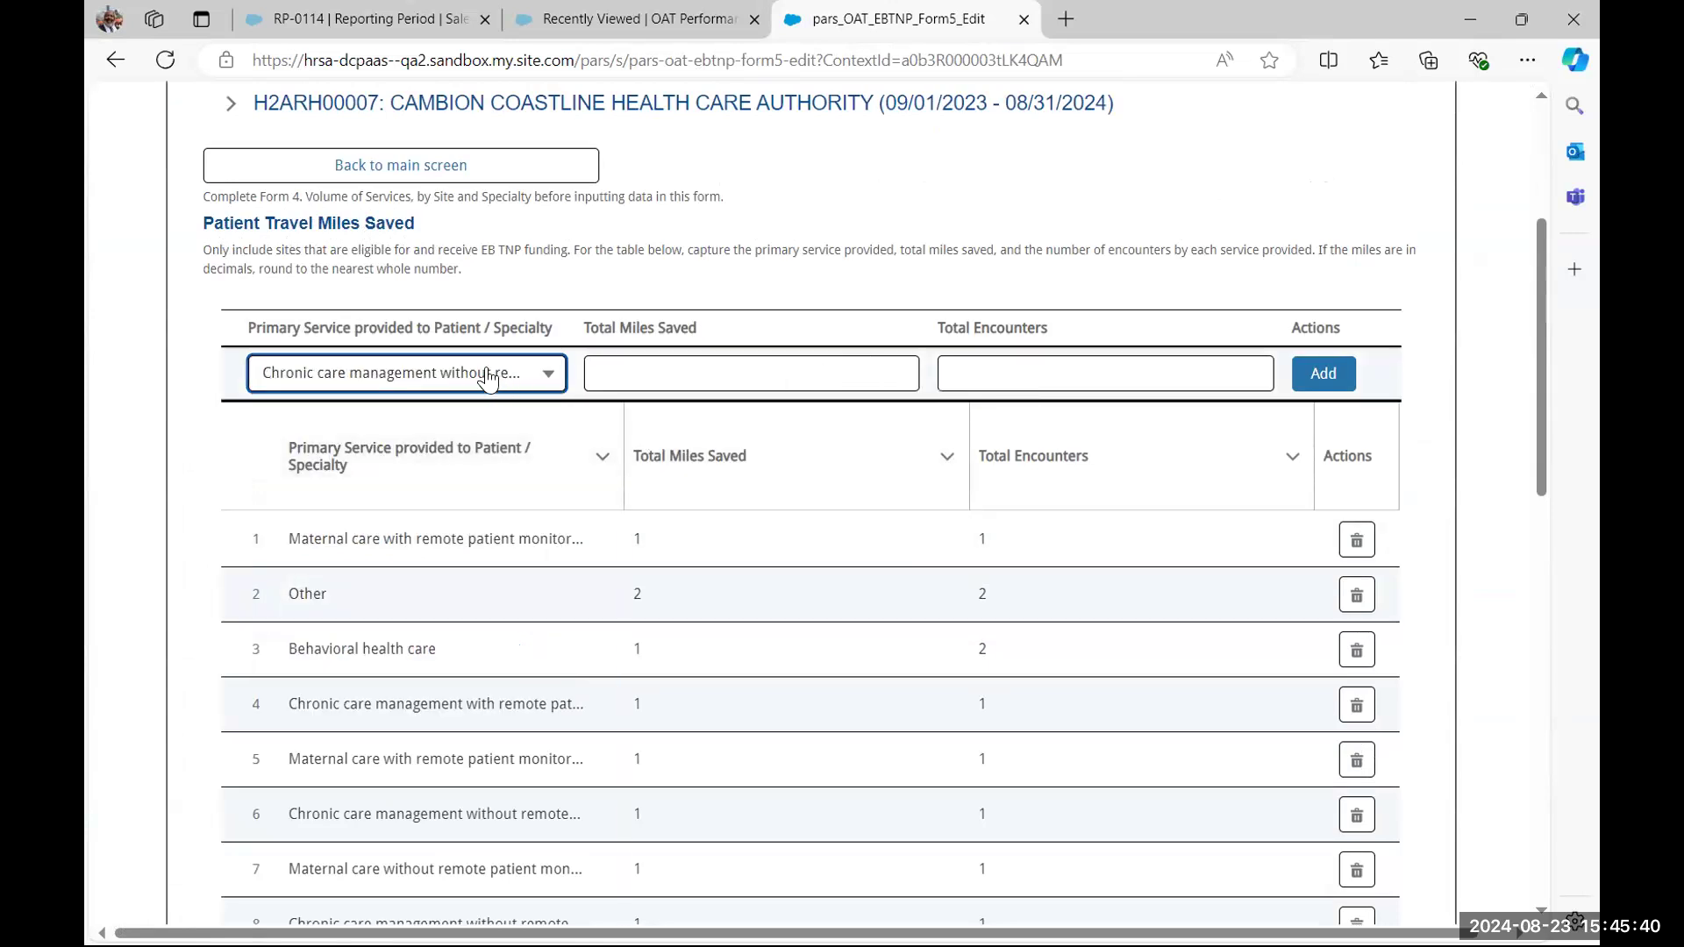
pyautogui.click(818, 370)
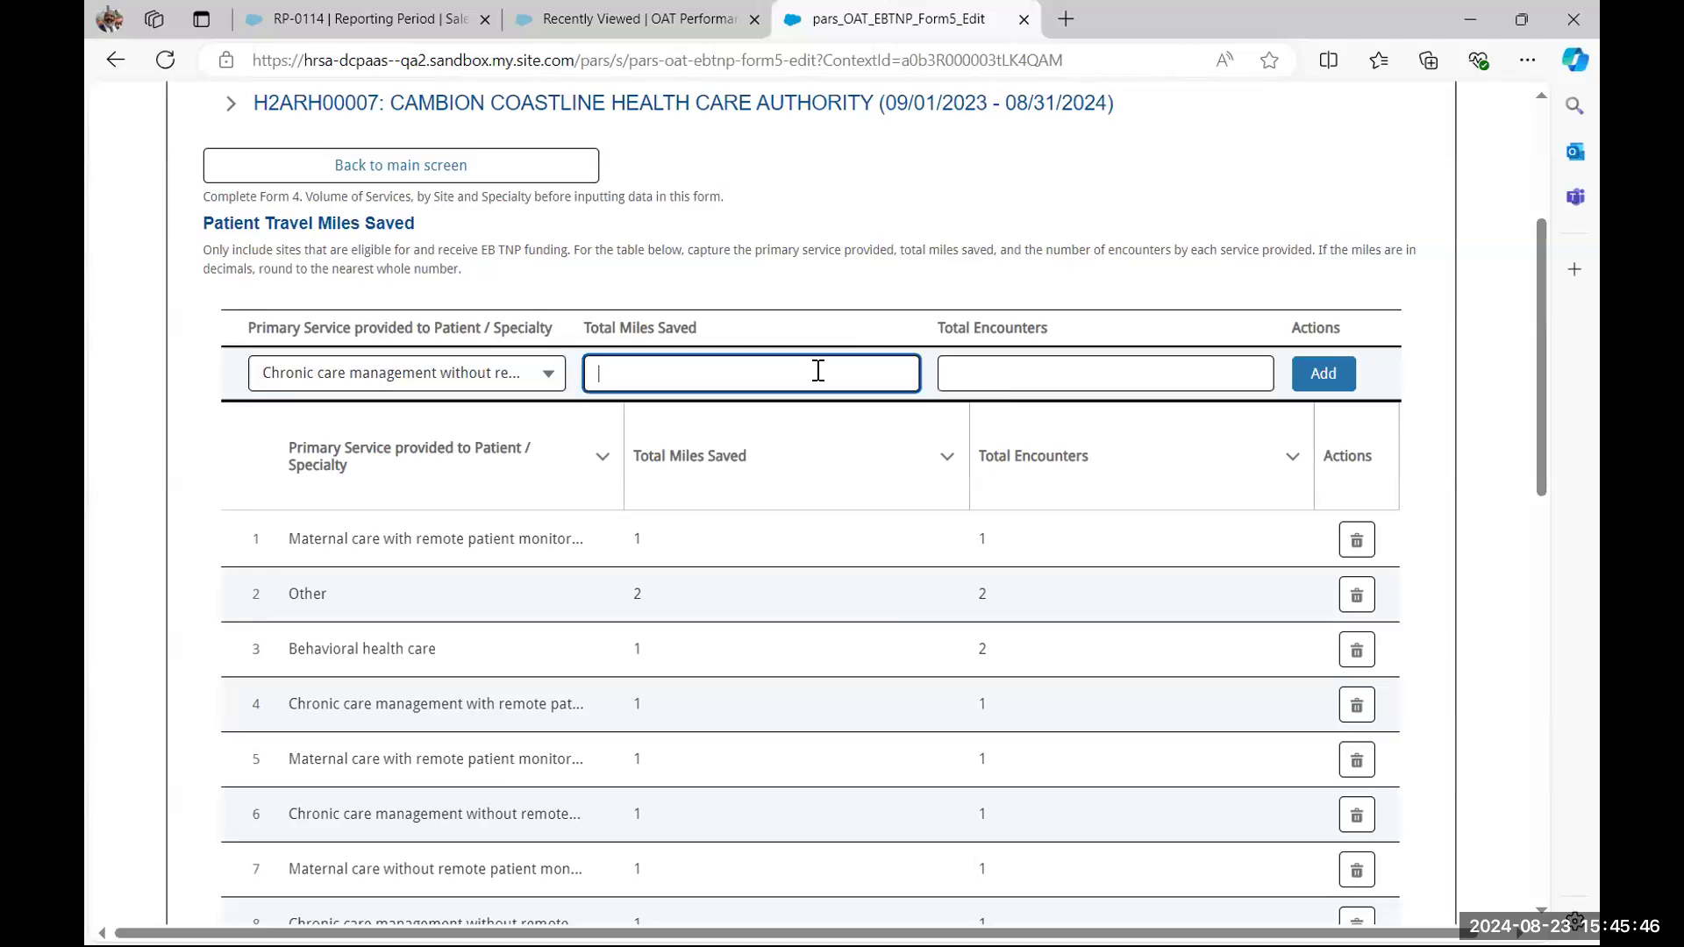
pyautogui.write('18')
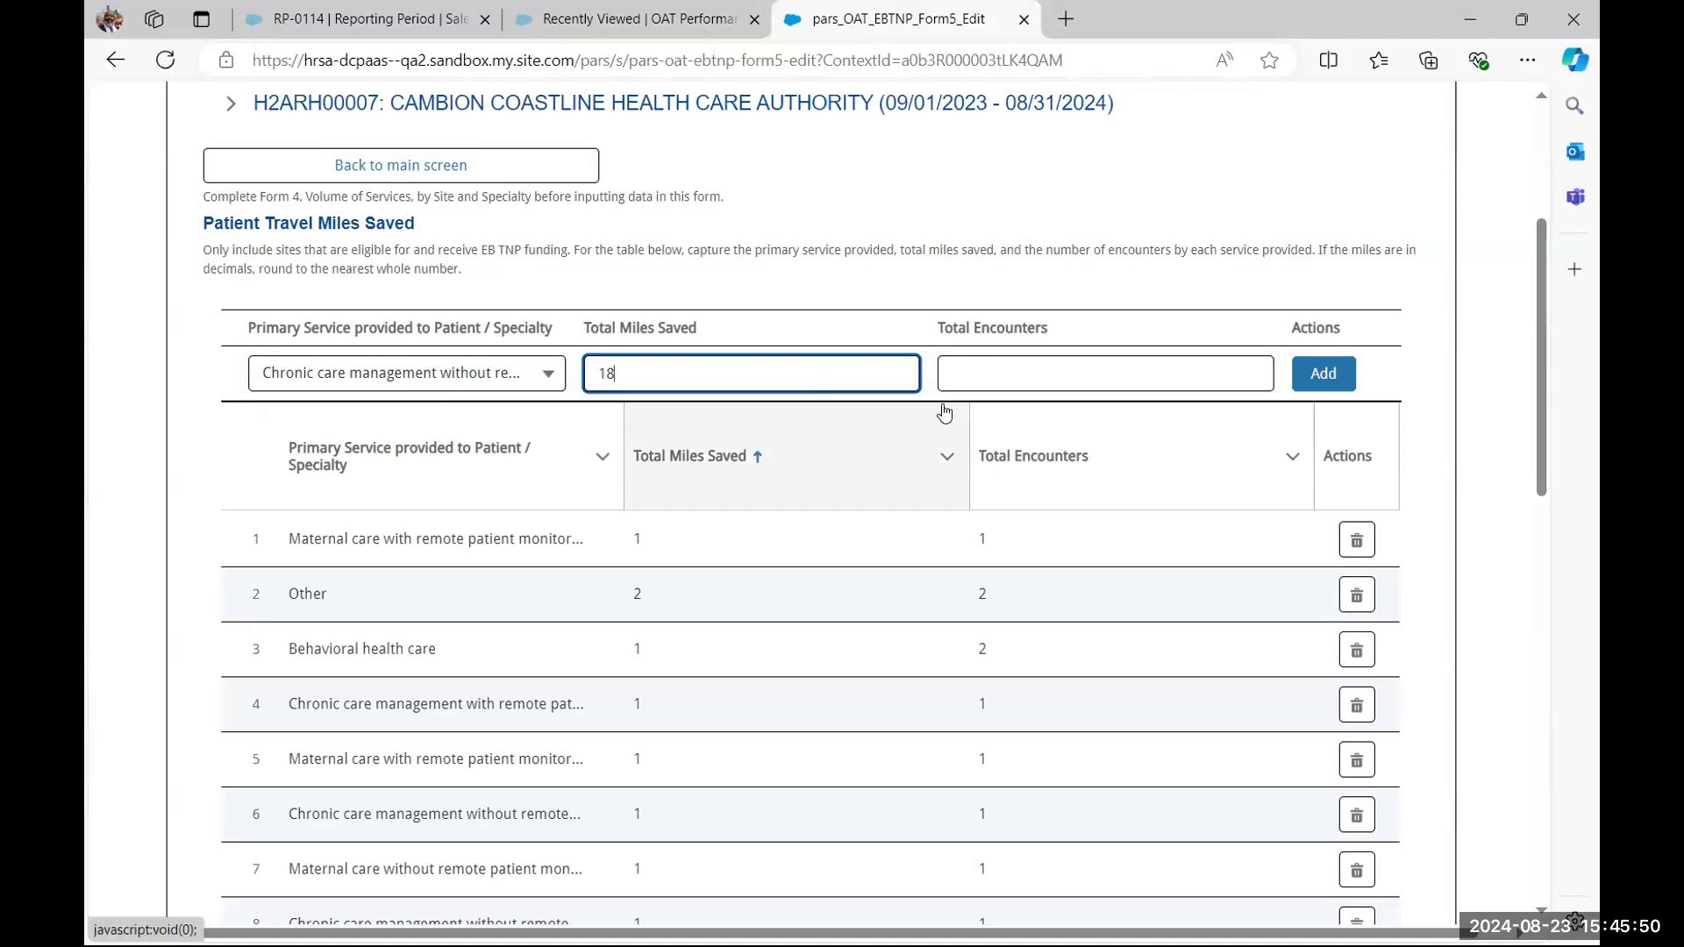
pyautogui.click(1007, 376)
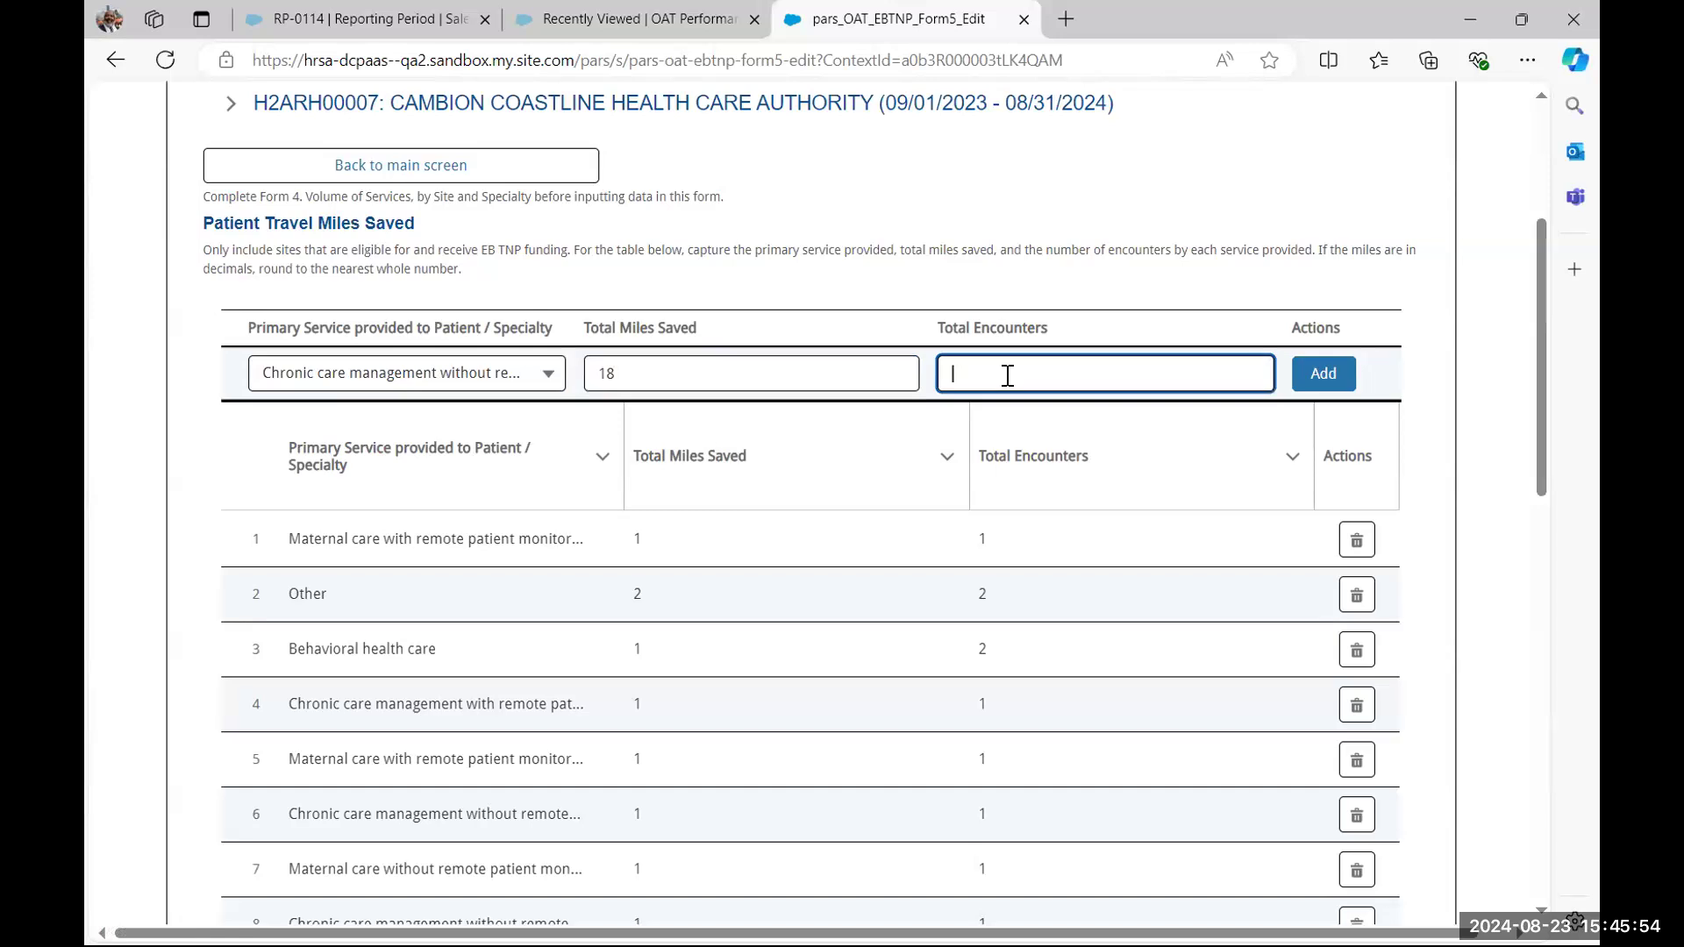
pyautogui.write('3')
pyautogui.click(1172, 324)
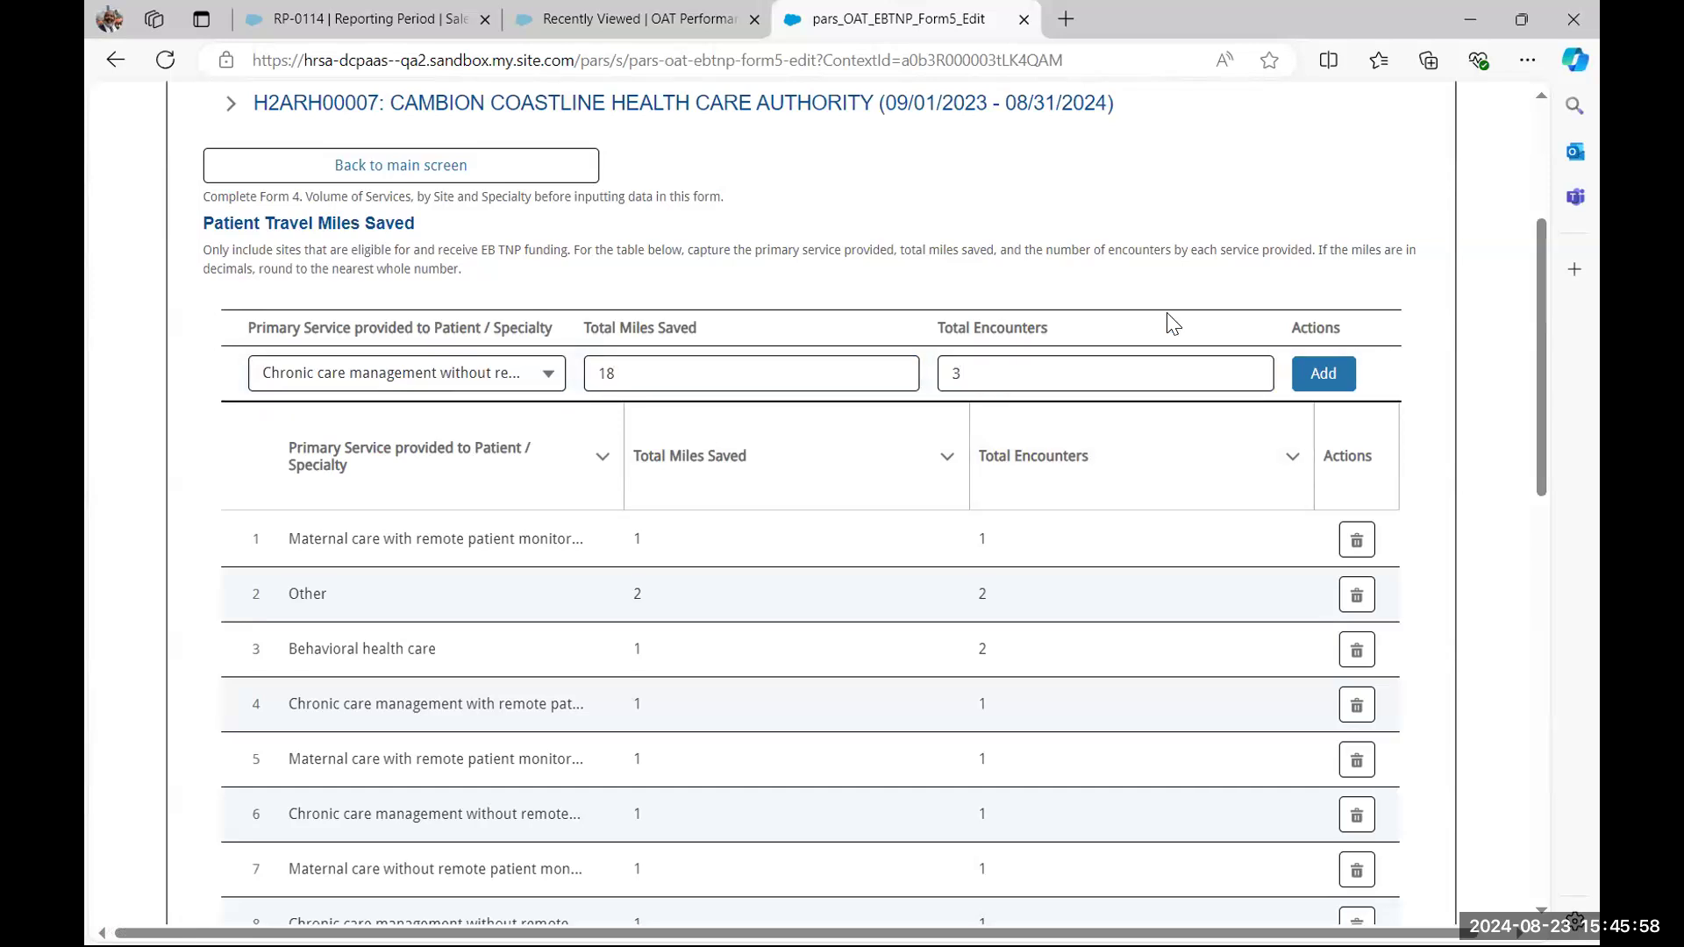
pyautogui.click(1316, 376)
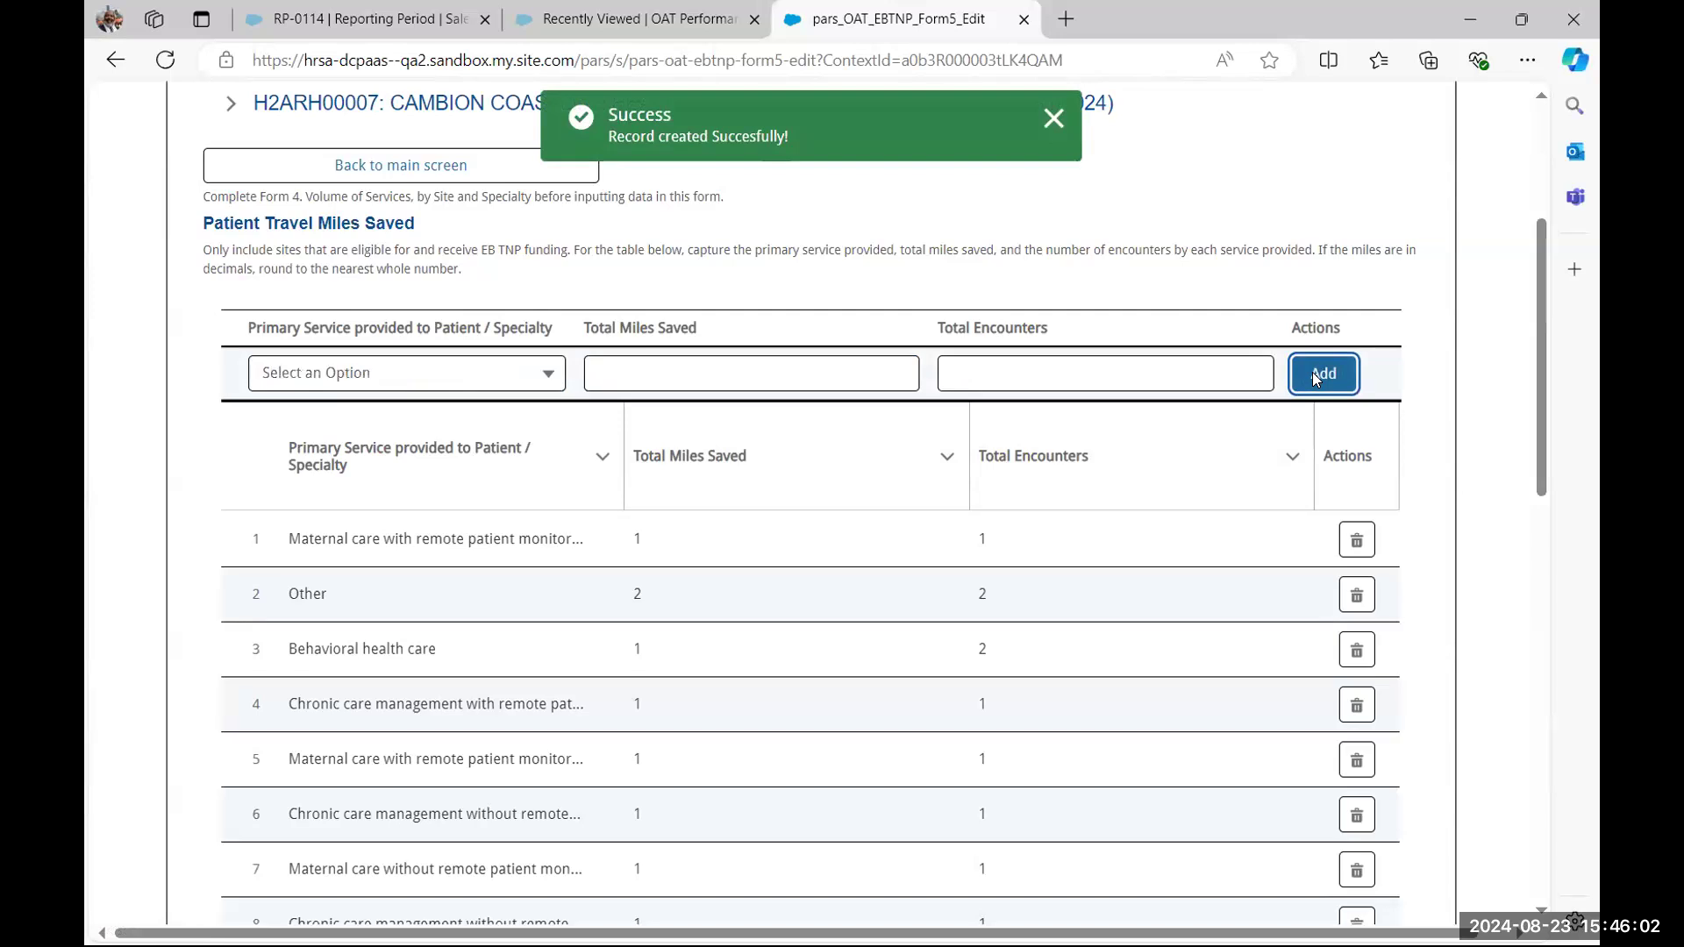
# Examine the Form 5 travel miles records and total miles saved, including the second page with the newly added record
pyautogui.scroll(-5, 1128, 592)
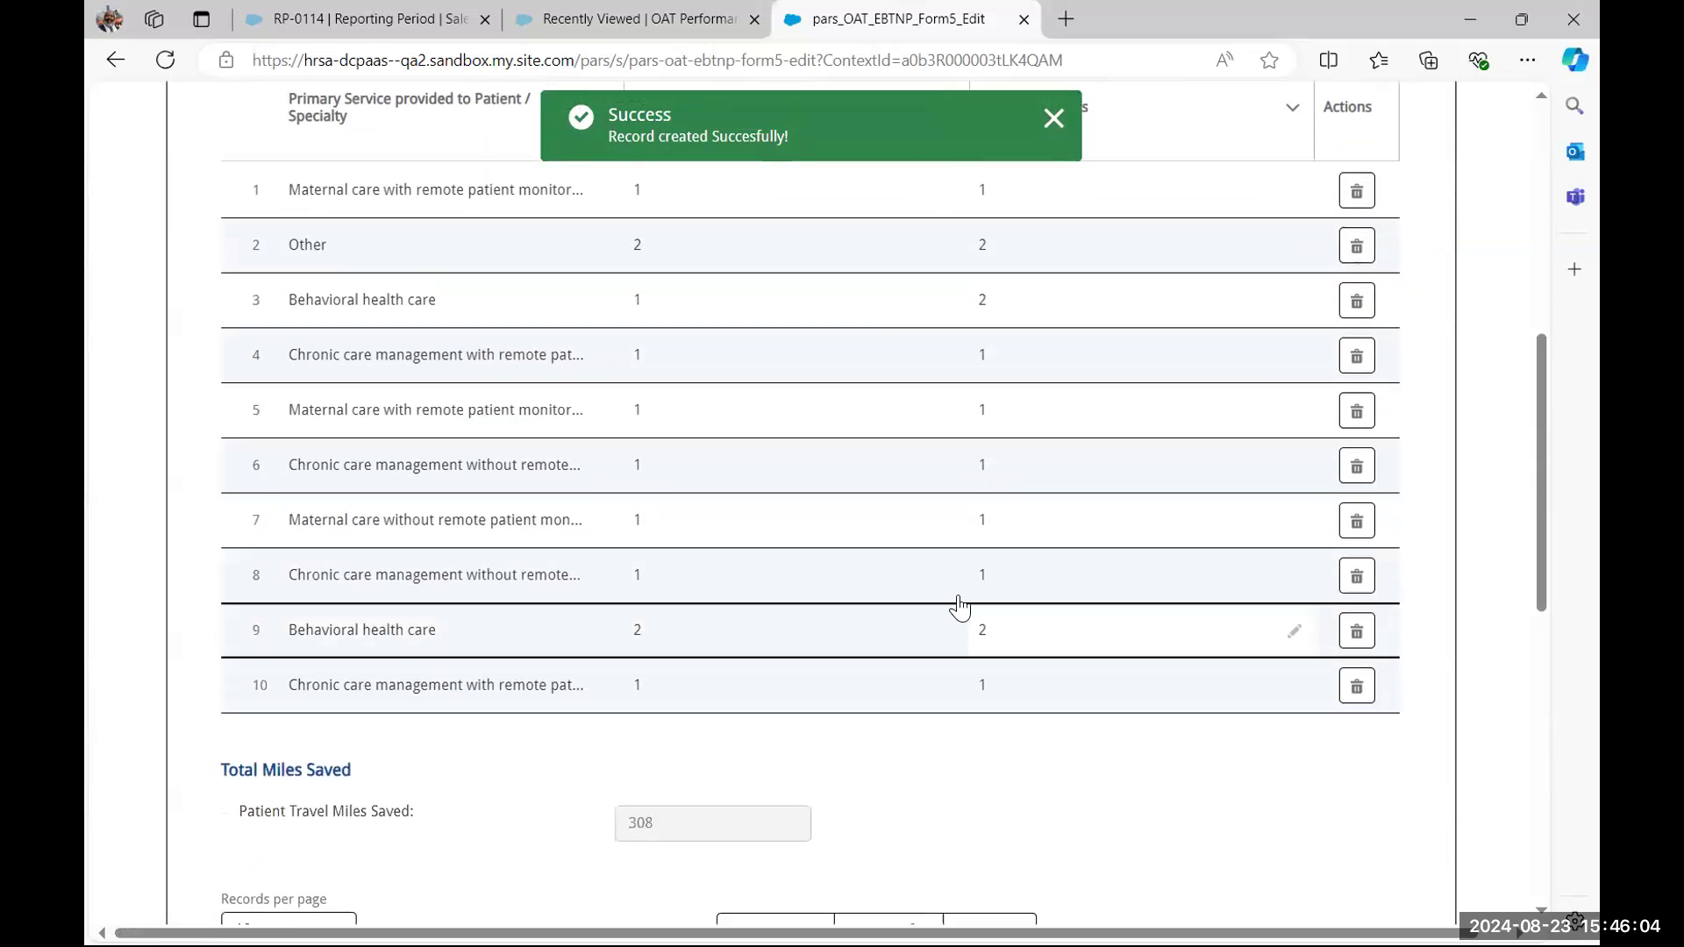
pyautogui.scroll(3, 891, 594)
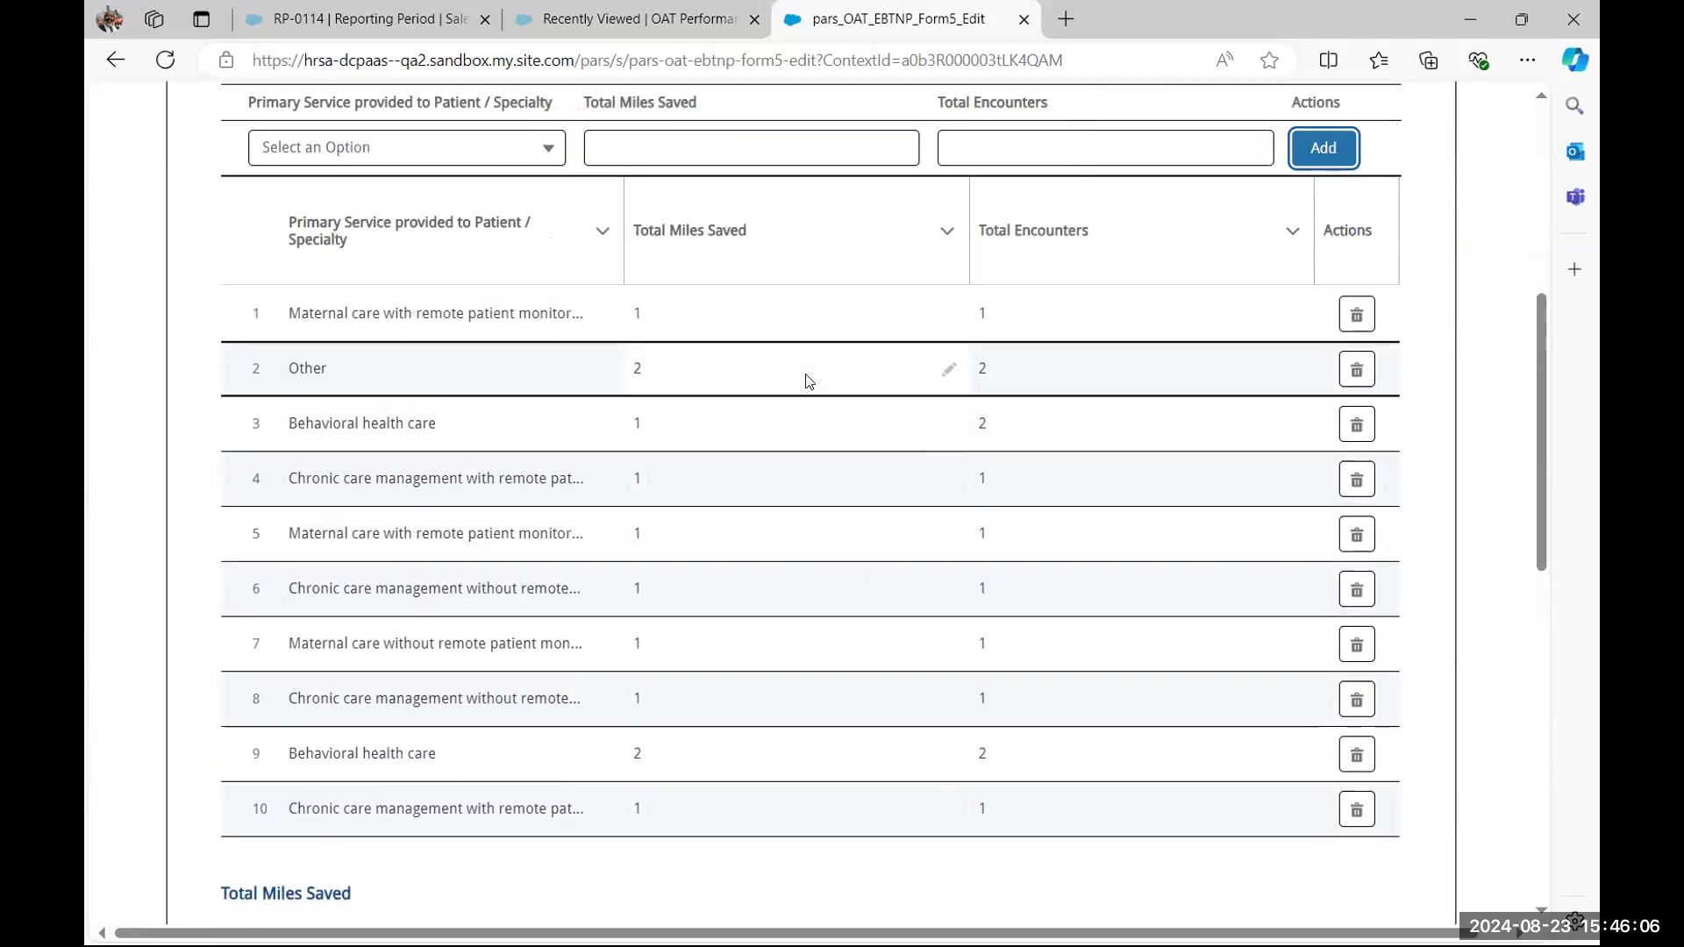
pyautogui.scroll(1, 802, 380)
pyautogui.scroll(-3, 771, 485)
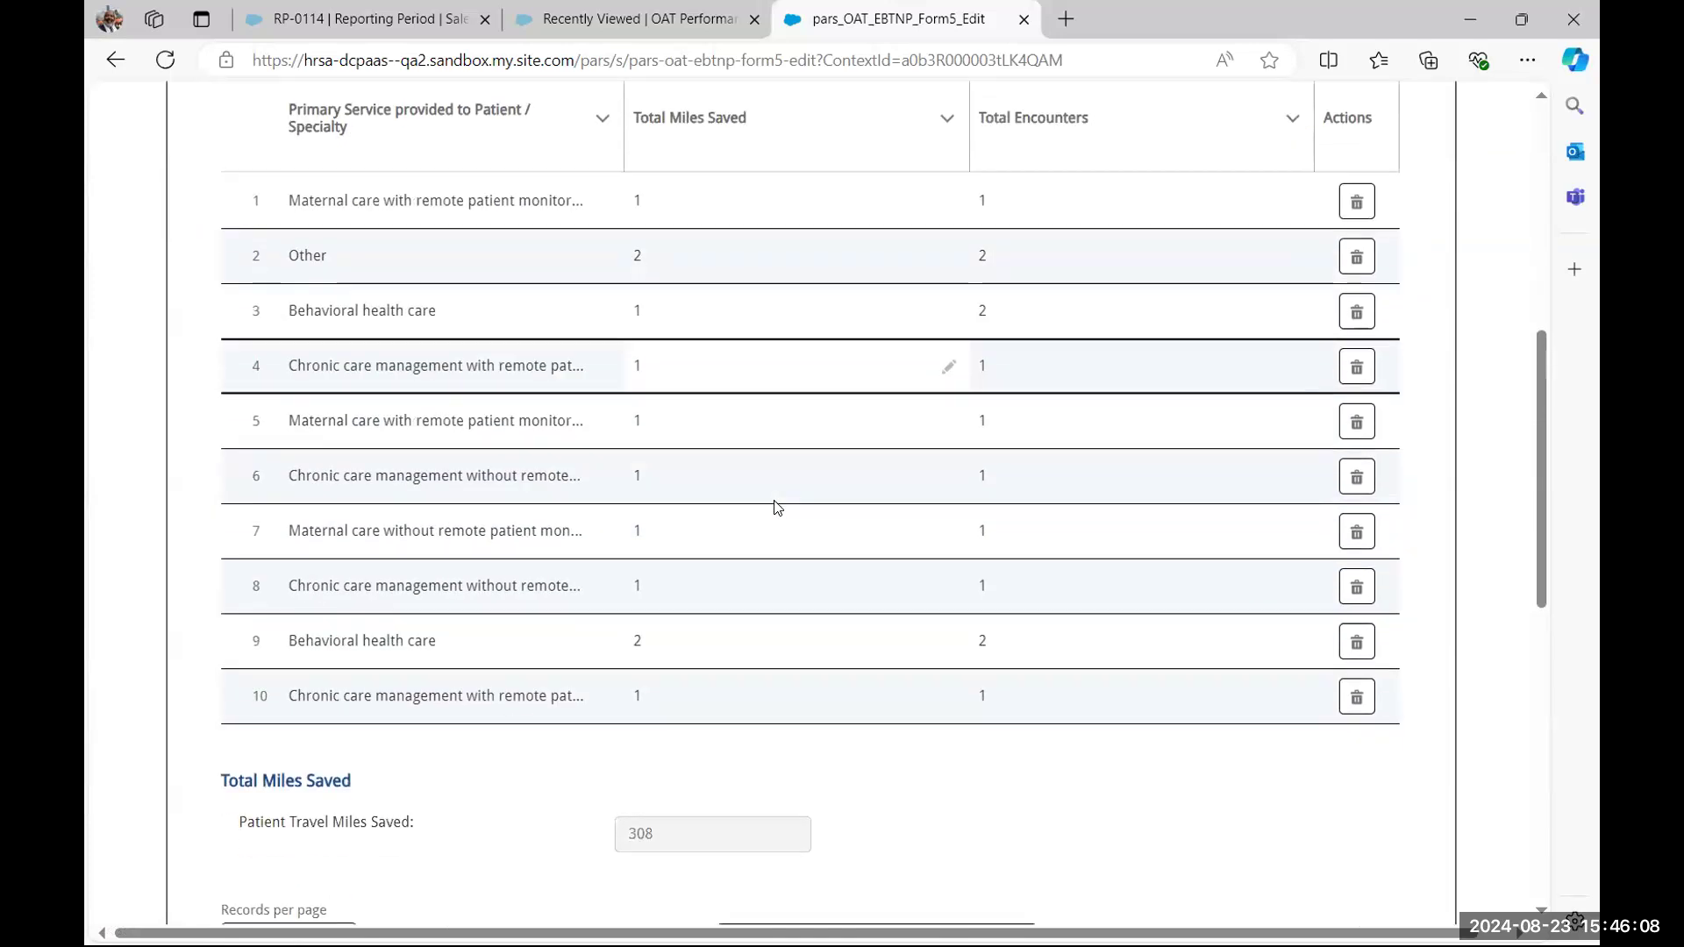
pyautogui.scroll(-1, 778, 511)
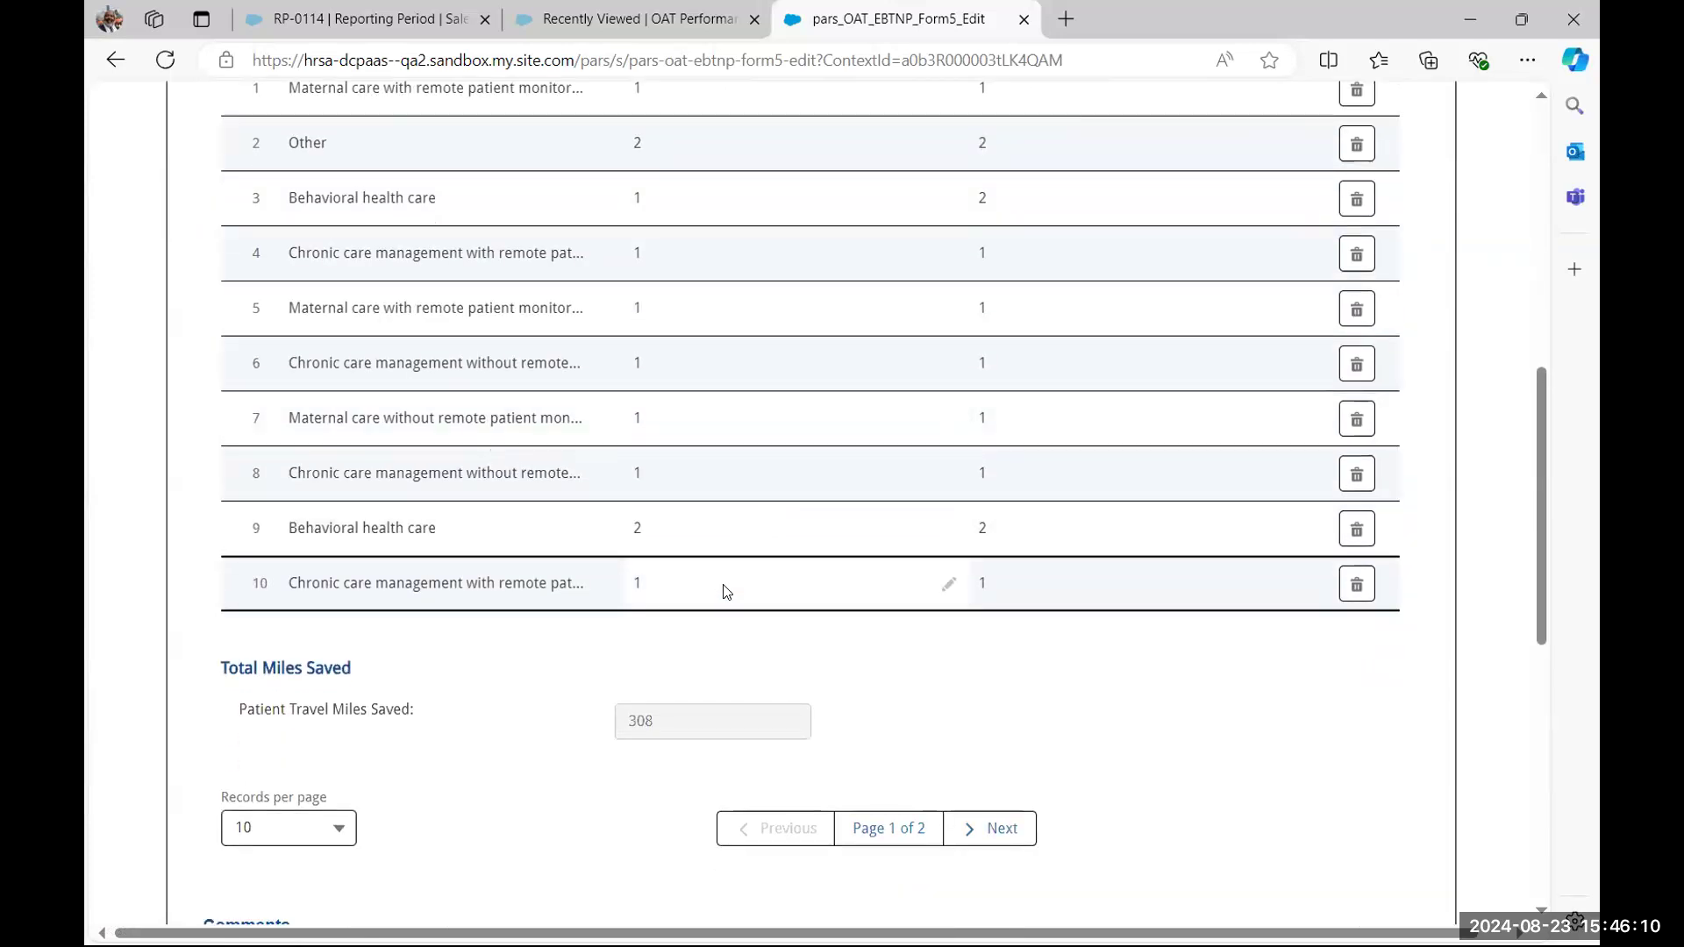
pyautogui.scroll(-1, 726, 591)
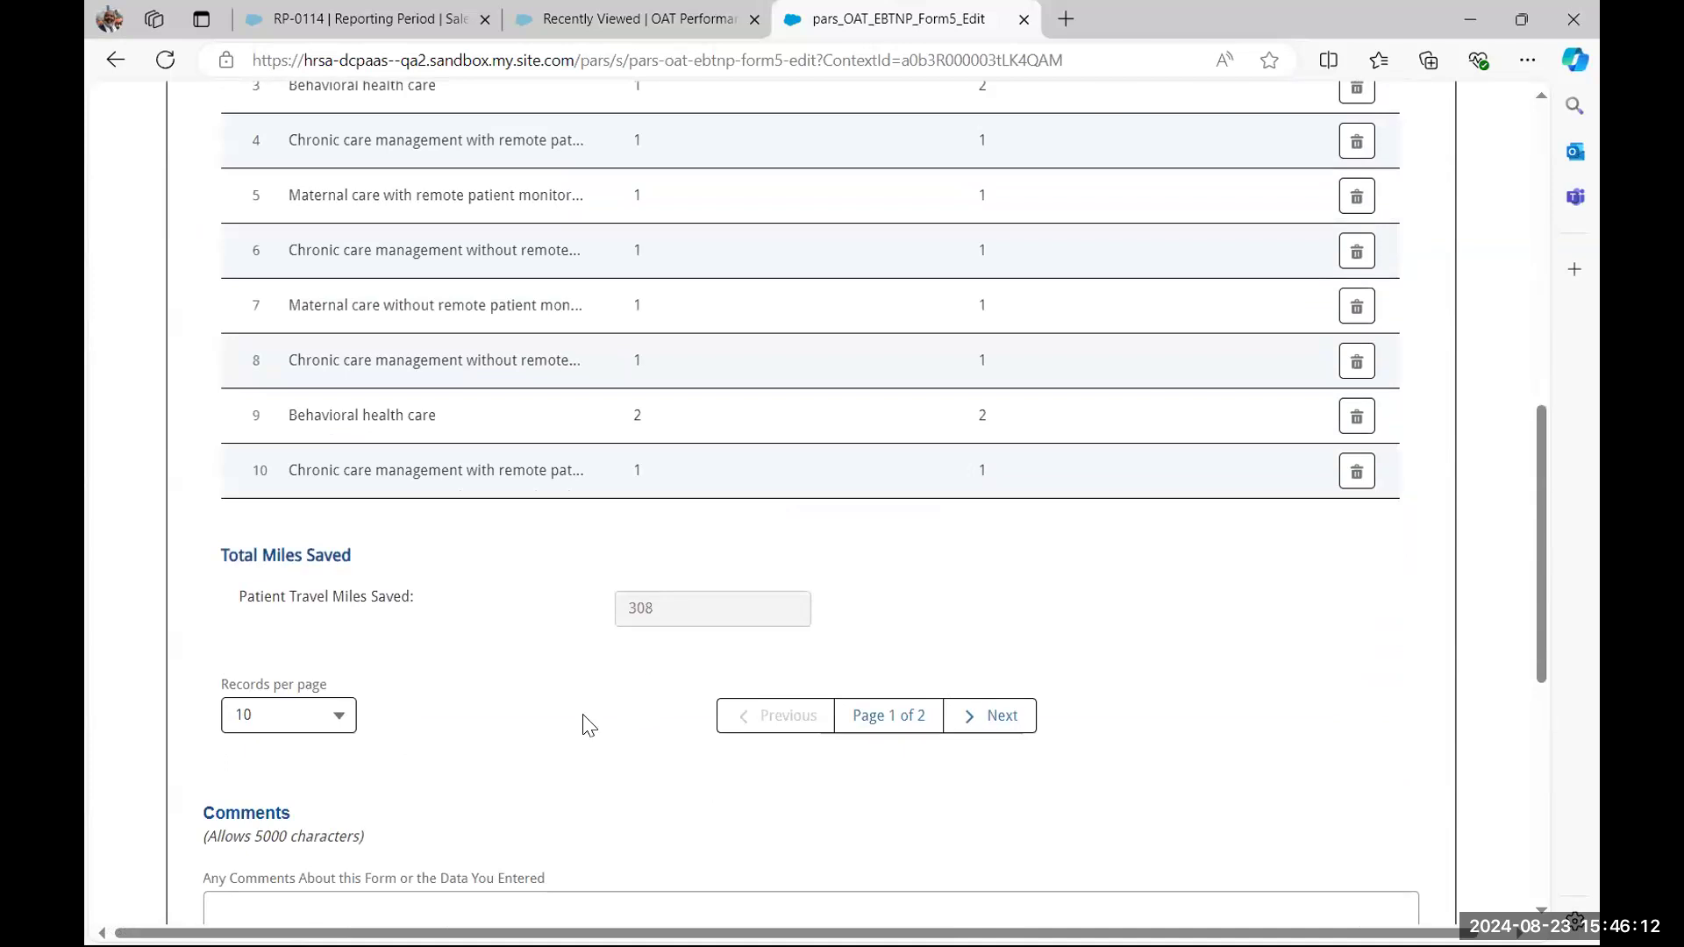
pyautogui.scroll(1, 586, 562)
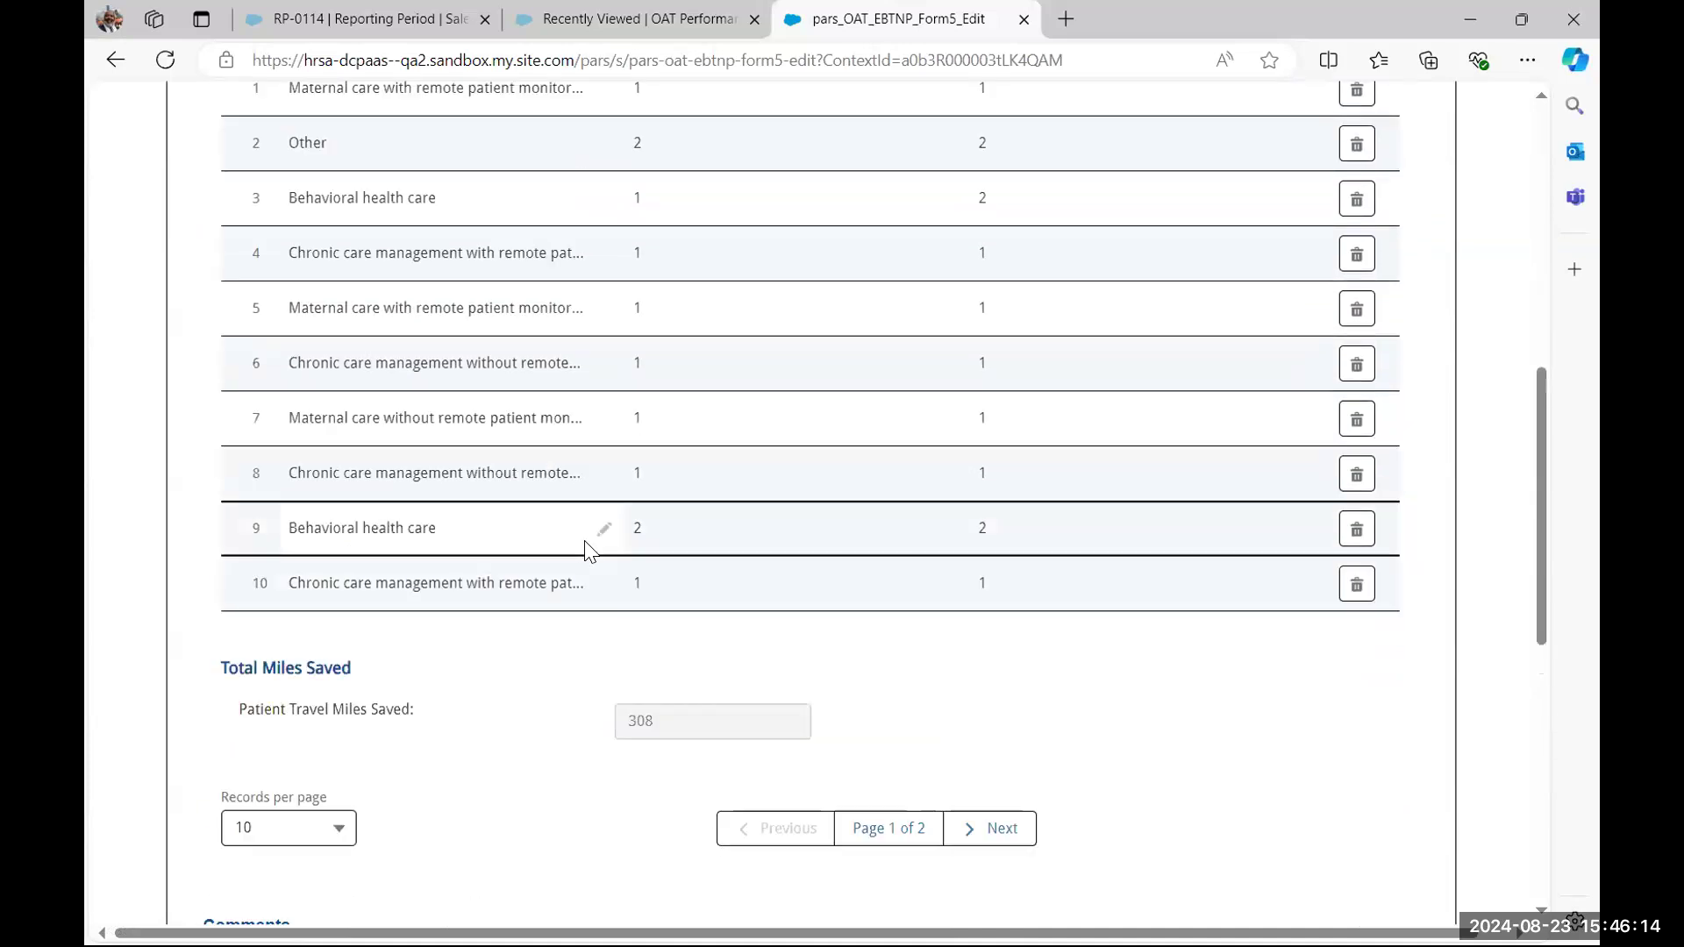
pyautogui.click(970, 829)
pyautogui.scroll(3, 583, 556)
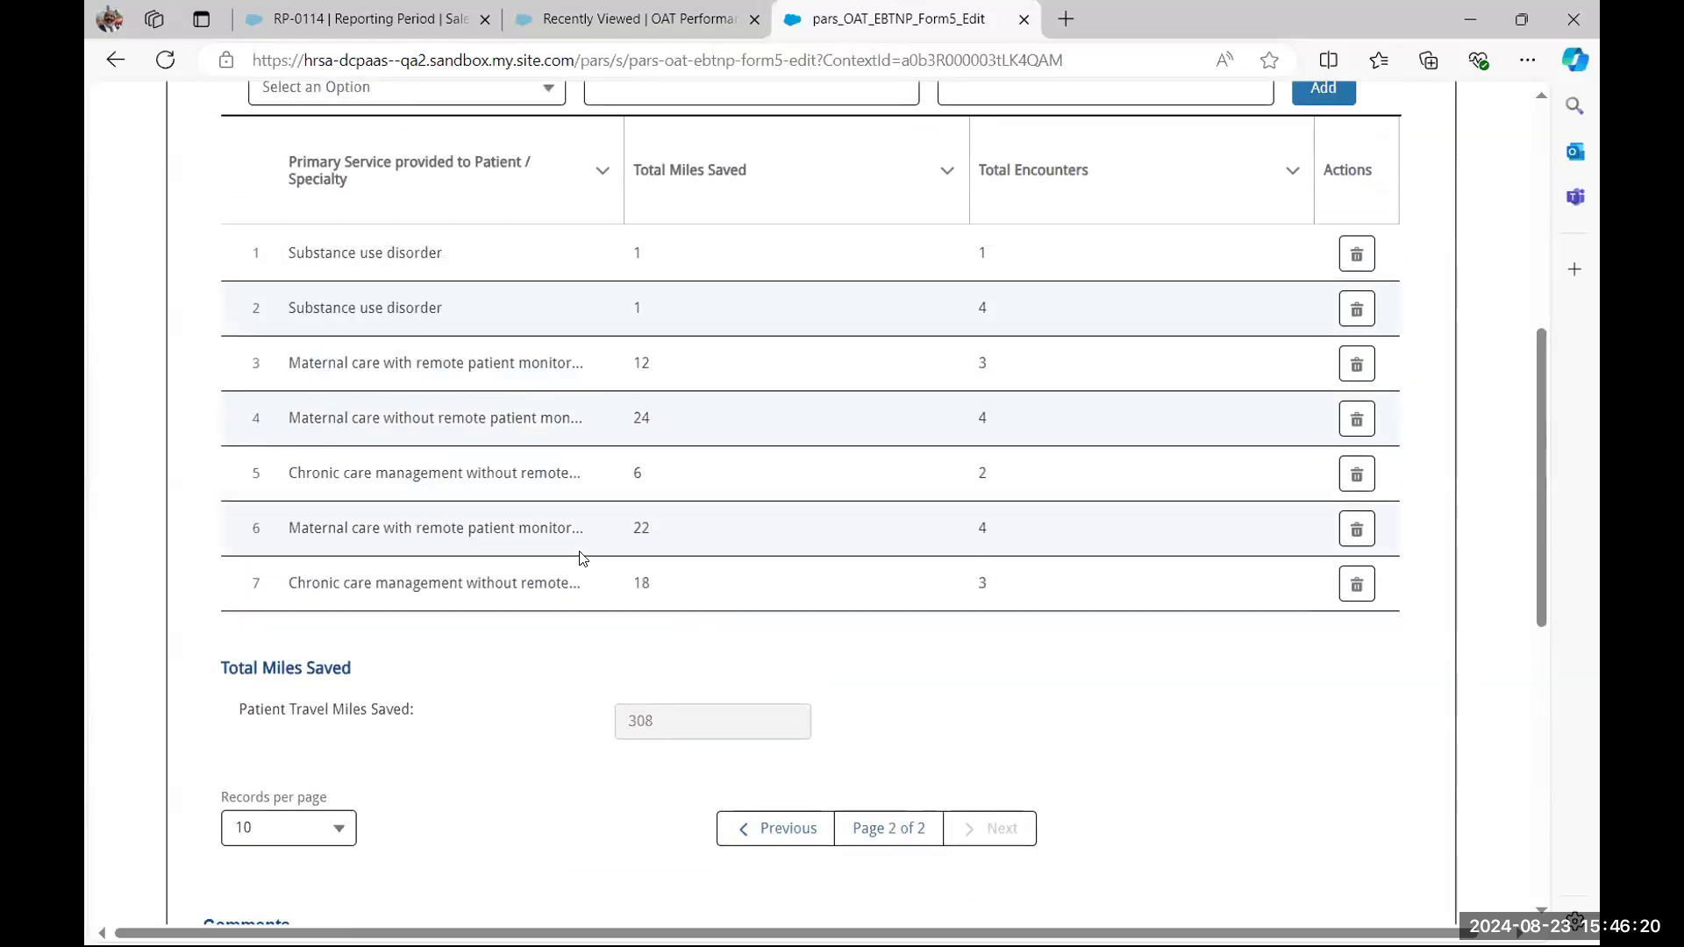
pyautogui.scroll(1, 583, 557)
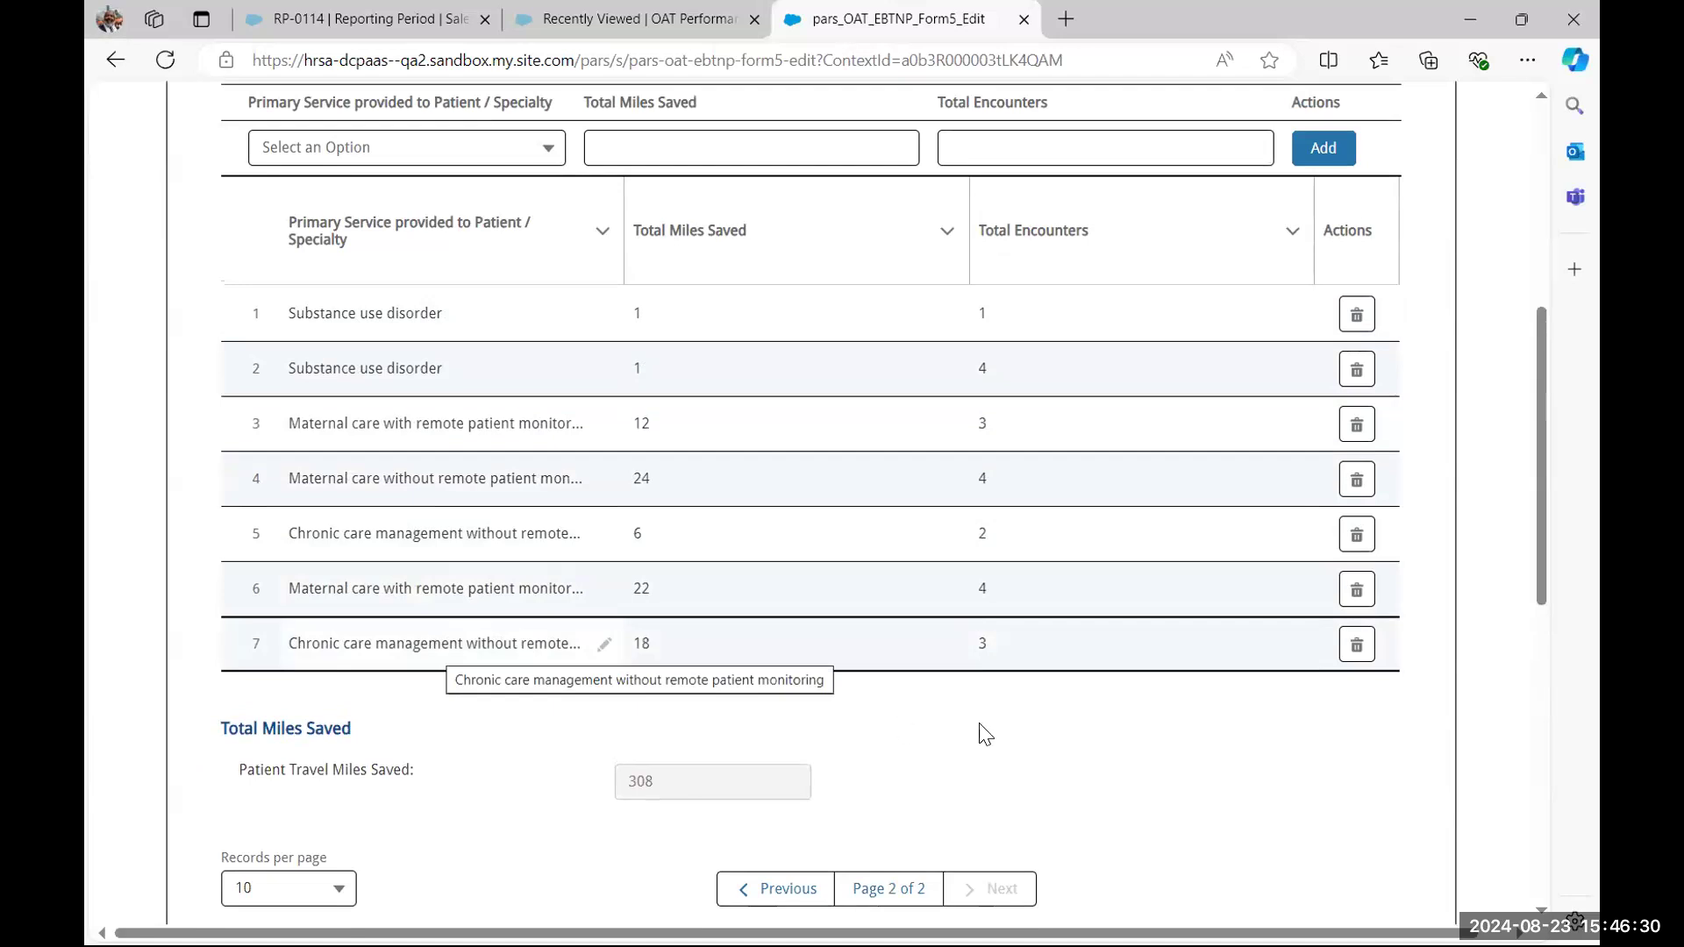
# Show 20 records per page in the travel miles table and look over the full list and the total miles saved
pyautogui.scroll(-2, 556, 740)
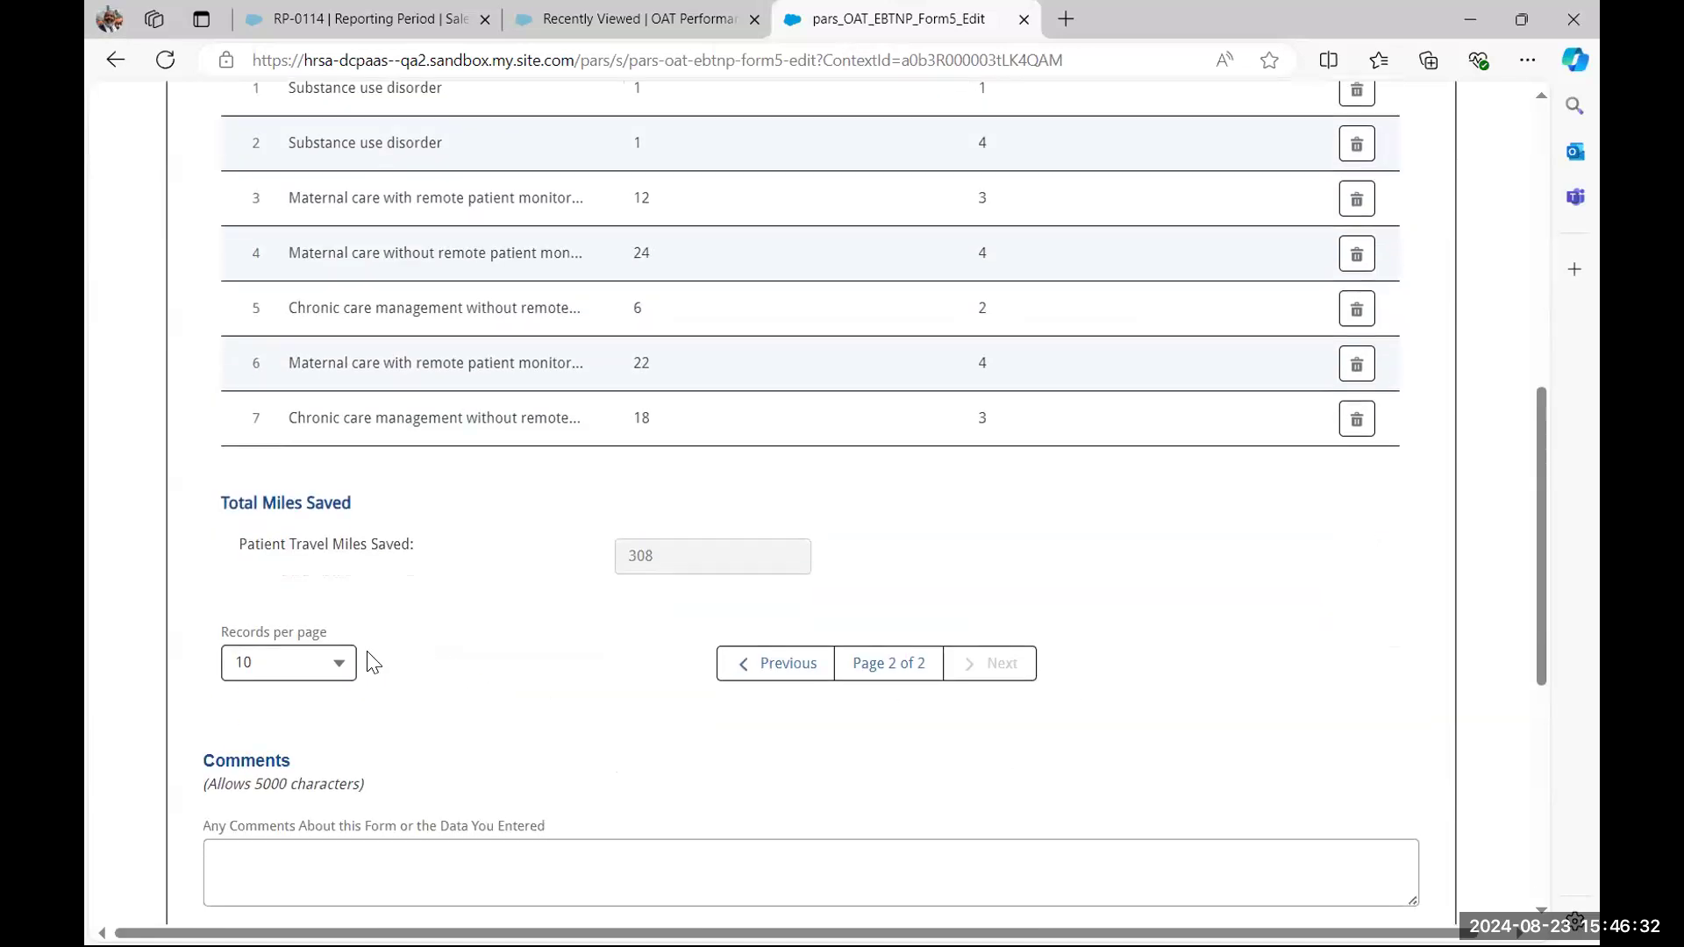
pyautogui.click(341, 672)
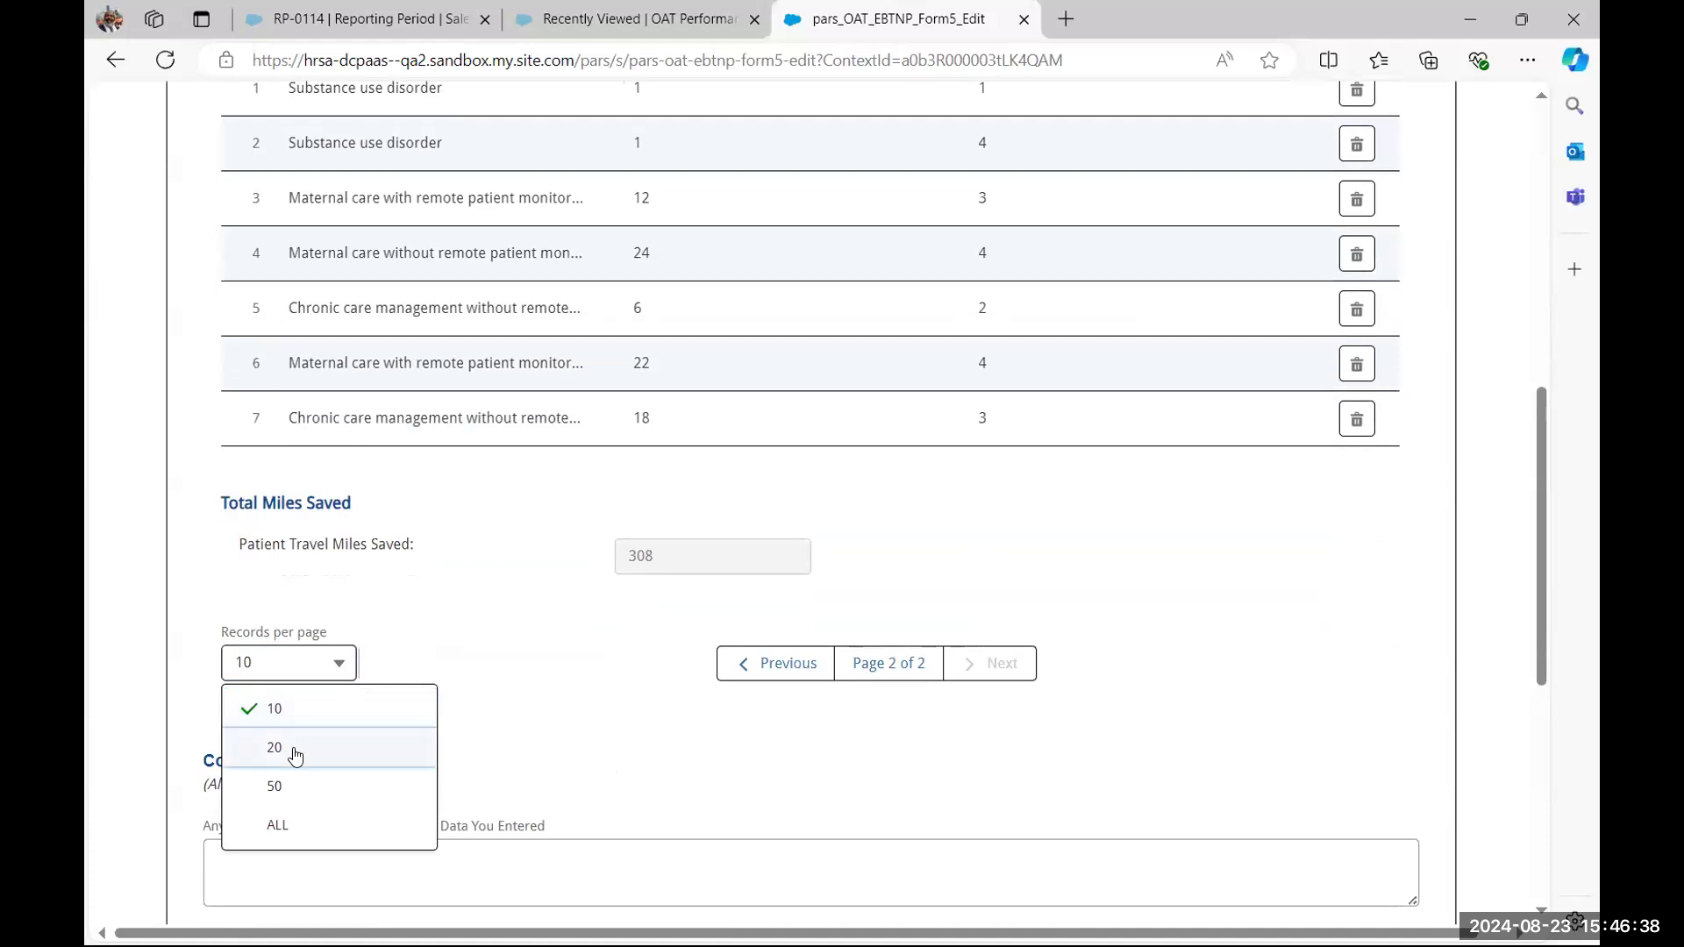
pyautogui.click(274, 747)
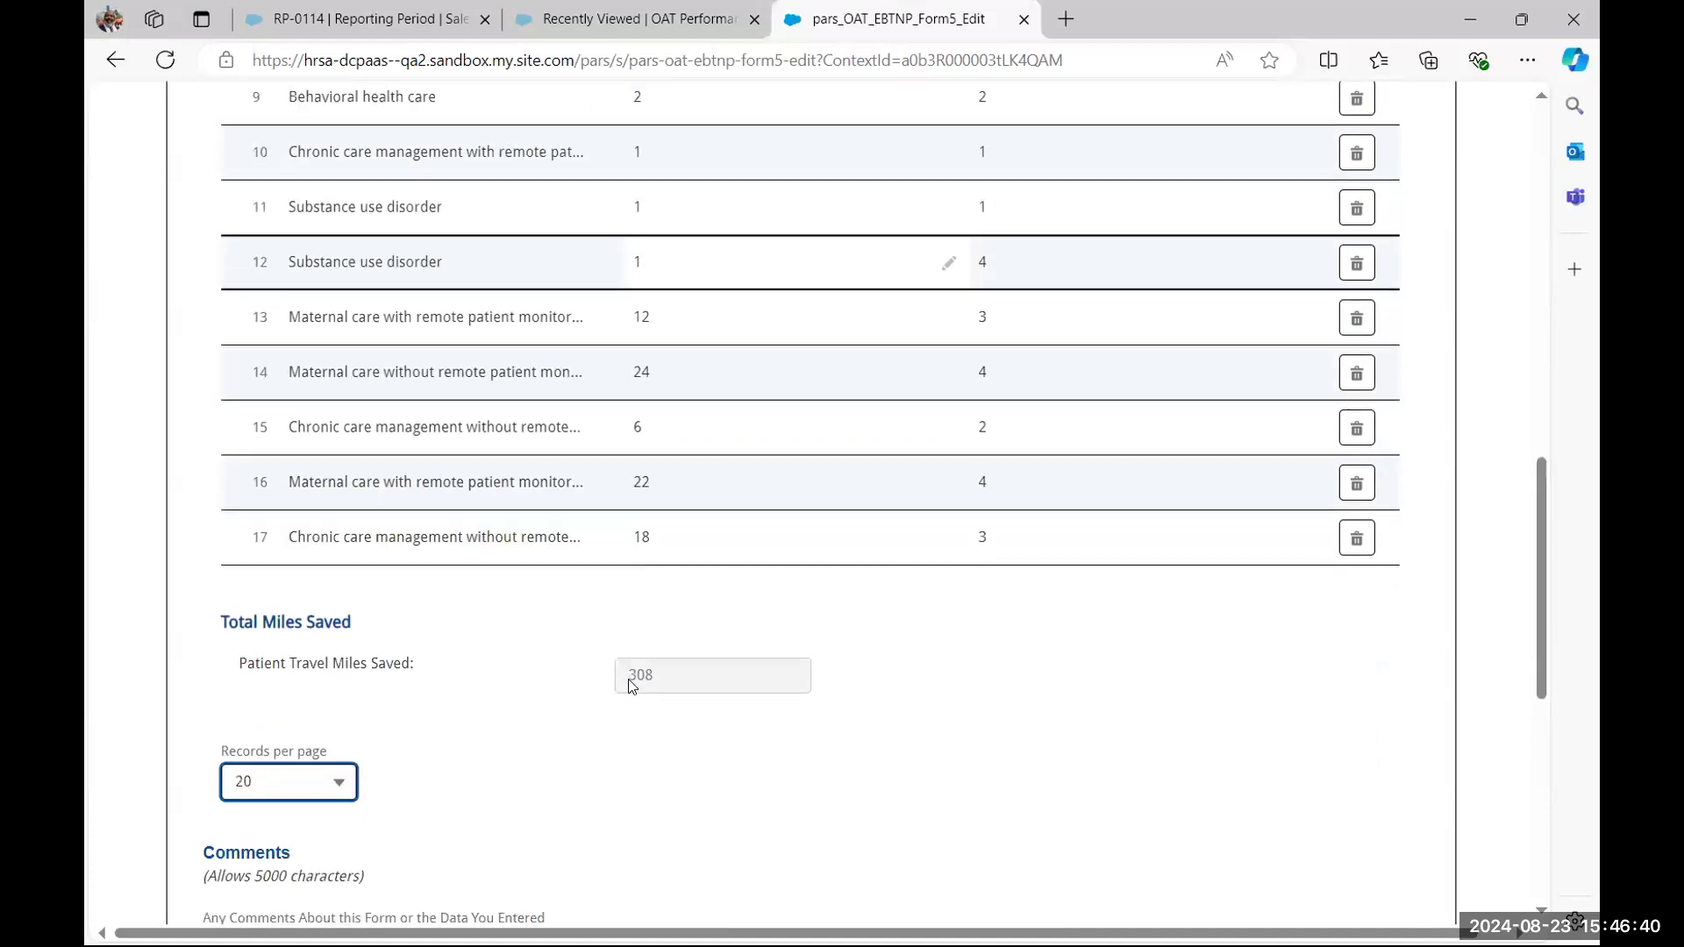
pyautogui.scroll(2, 649, 548)
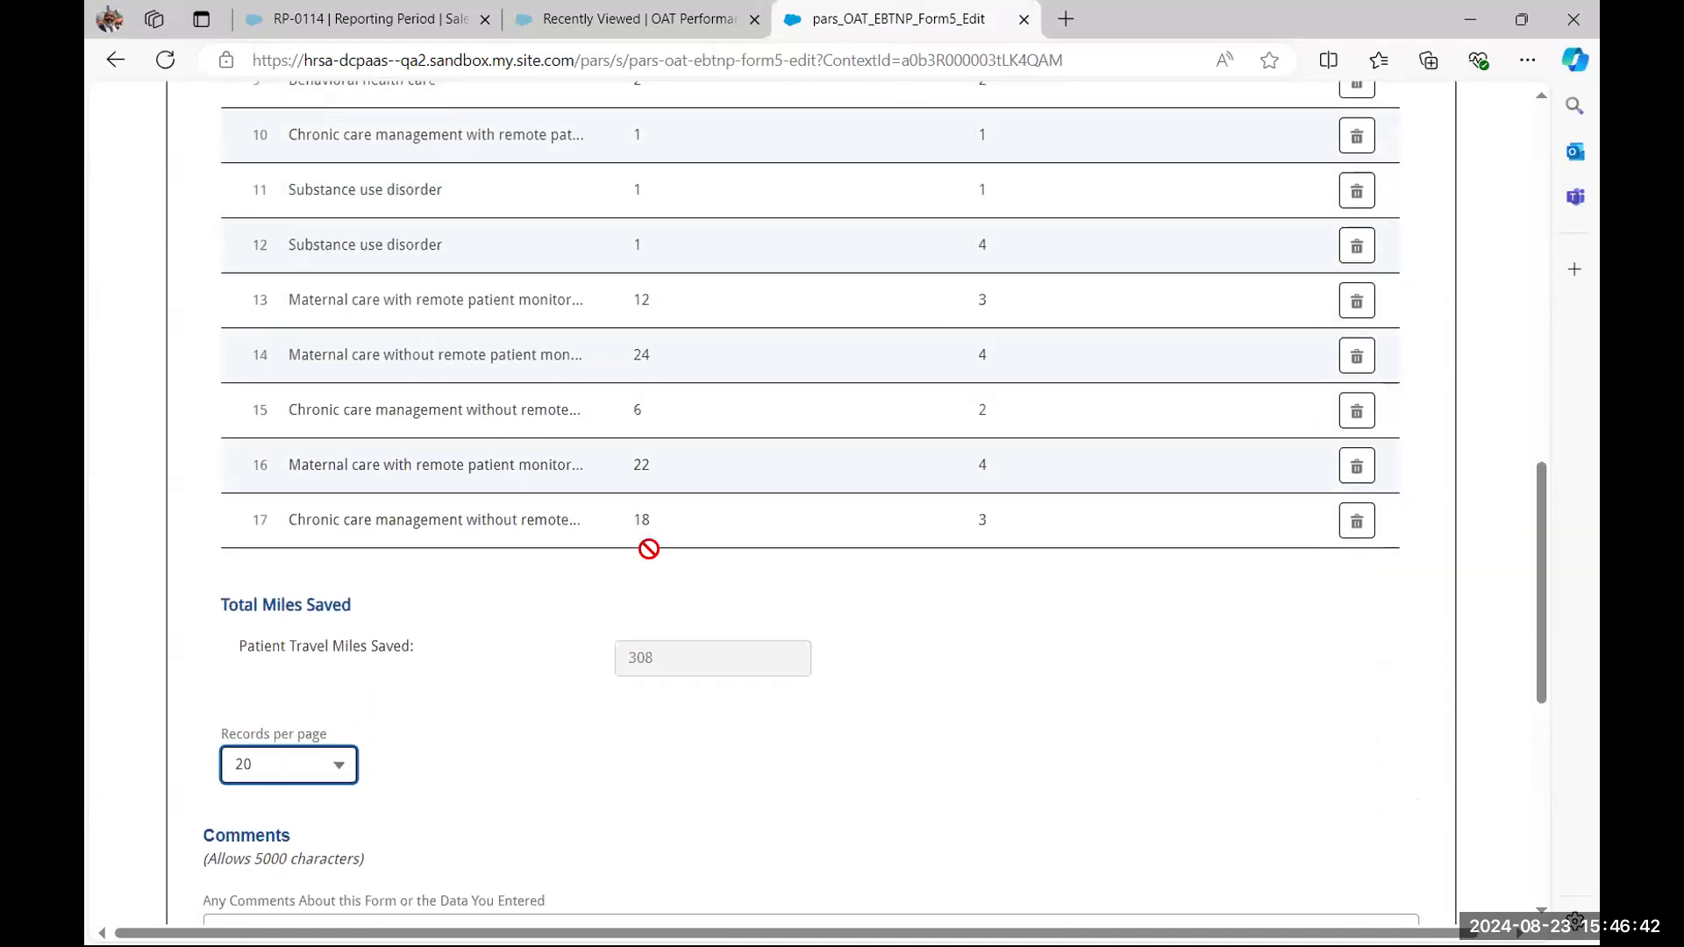
pyautogui.scroll(-2, 652, 559)
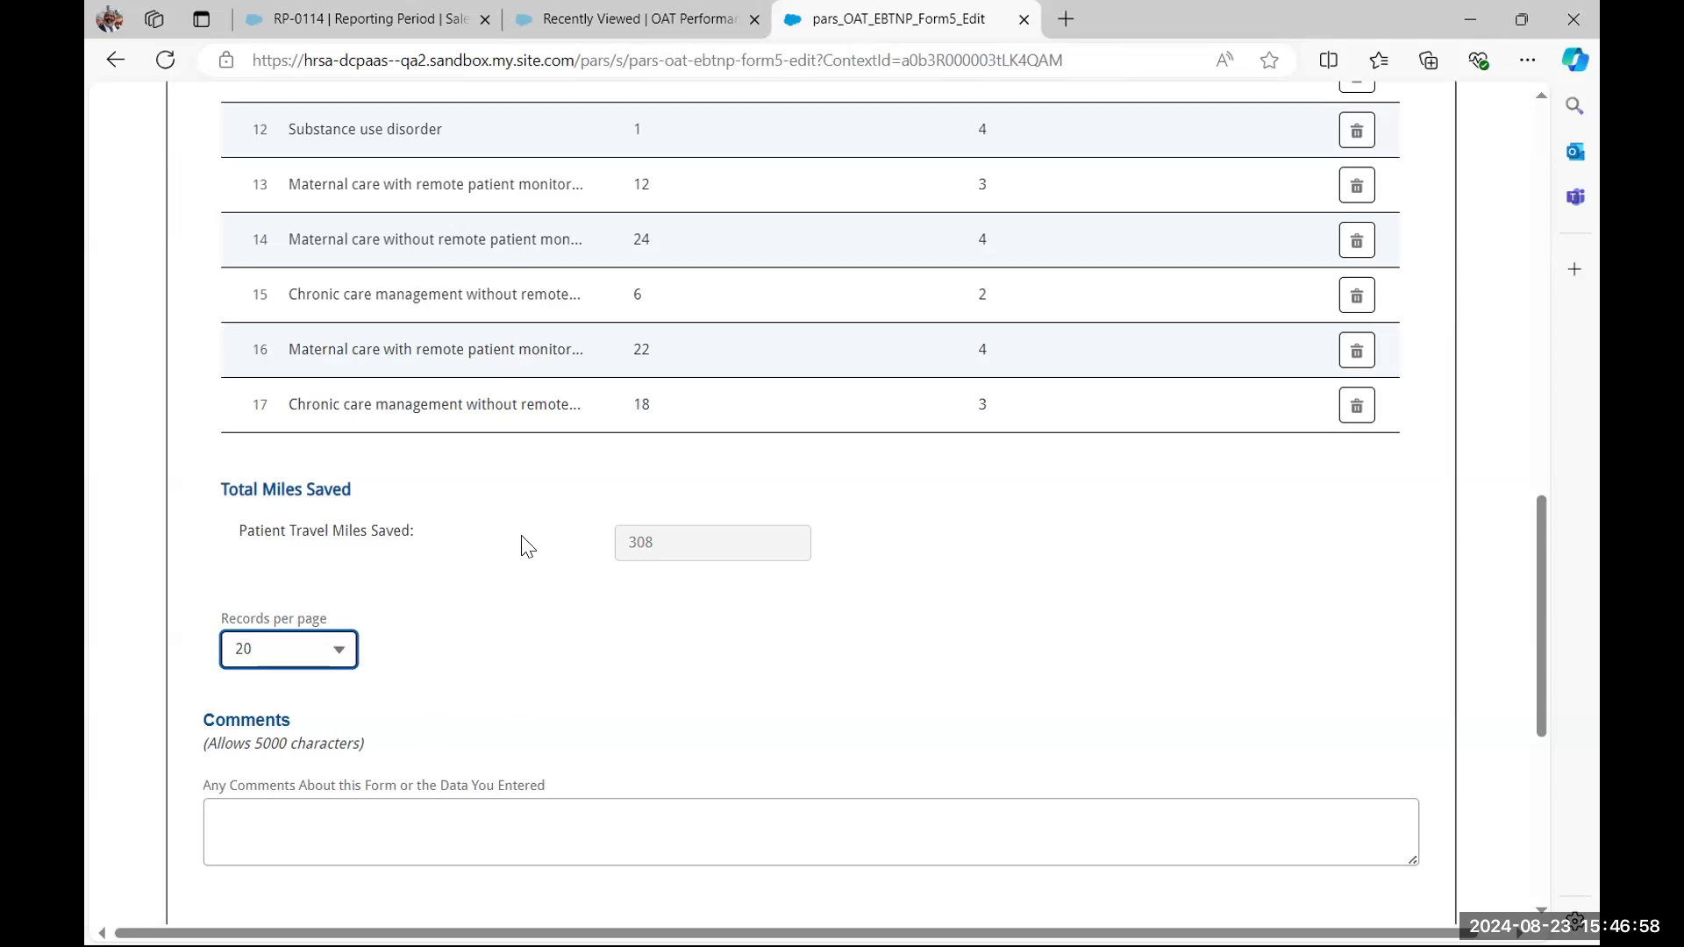
# Mark Form 5 as complete and proceed back to the report's main screen
pyautogui.scroll(-1, 569, 582)
pyautogui.scroll(-5, 569, 582)
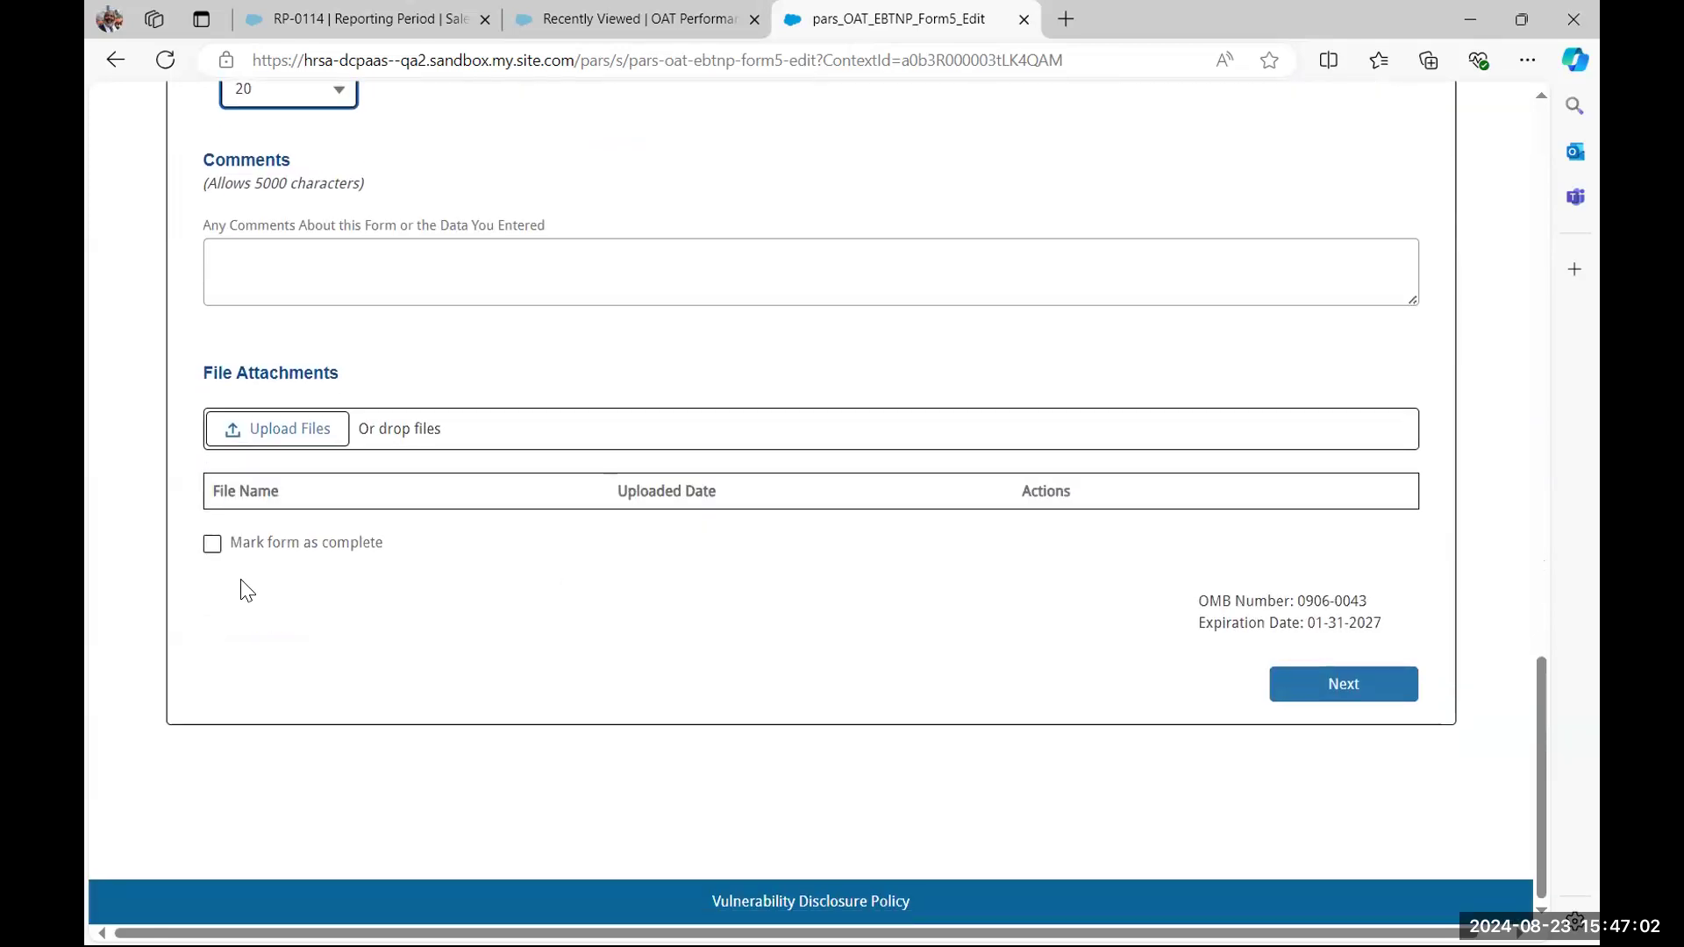
pyautogui.click(213, 546)
pyautogui.click(1317, 697)
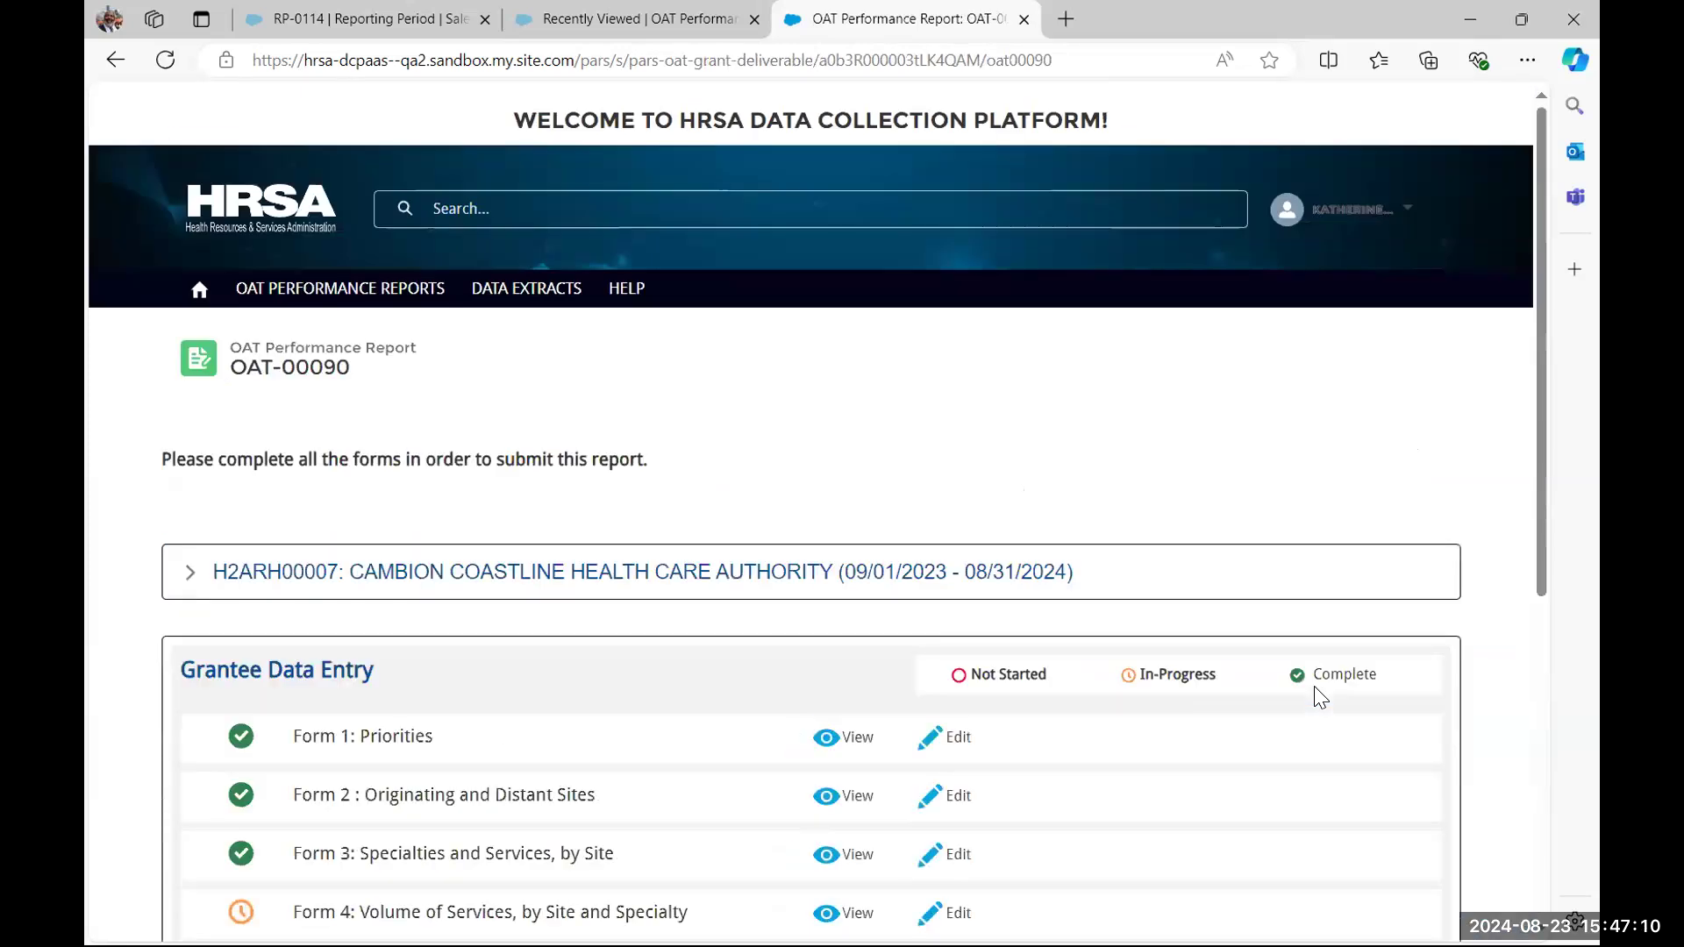
# Reopen Form 4: Volume of Services, by Site and Specialty, mark it as complete and return to the report
pyautogui.scroll(-3, 1222, 800)
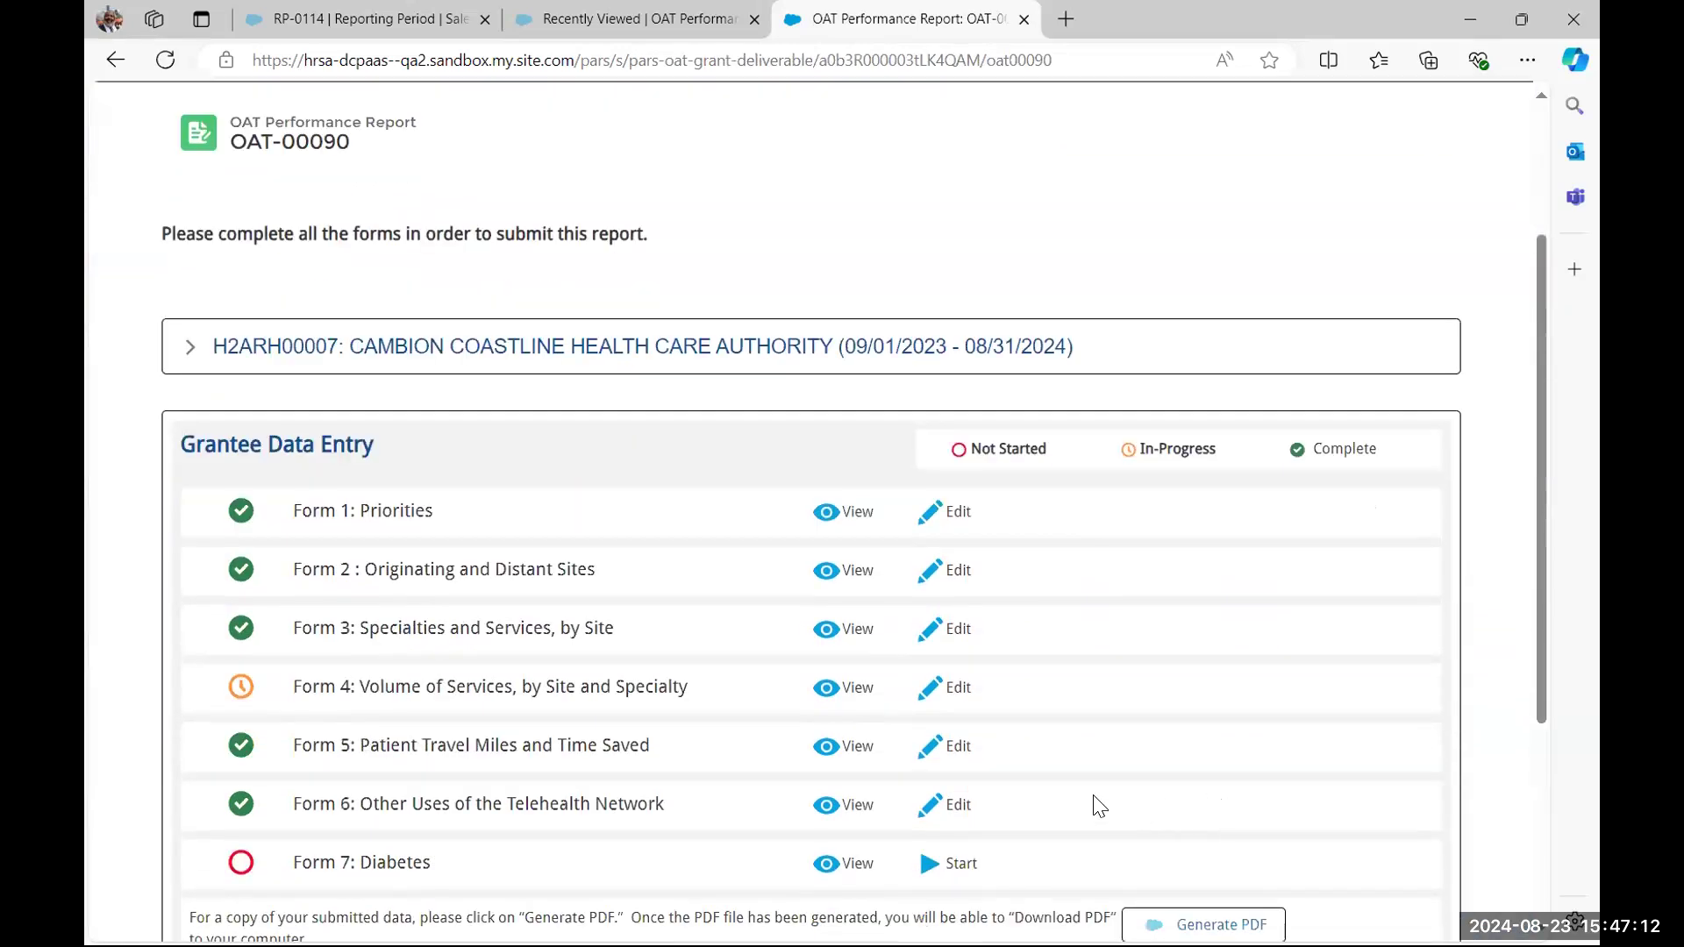
pyautogui.click(958, 689)
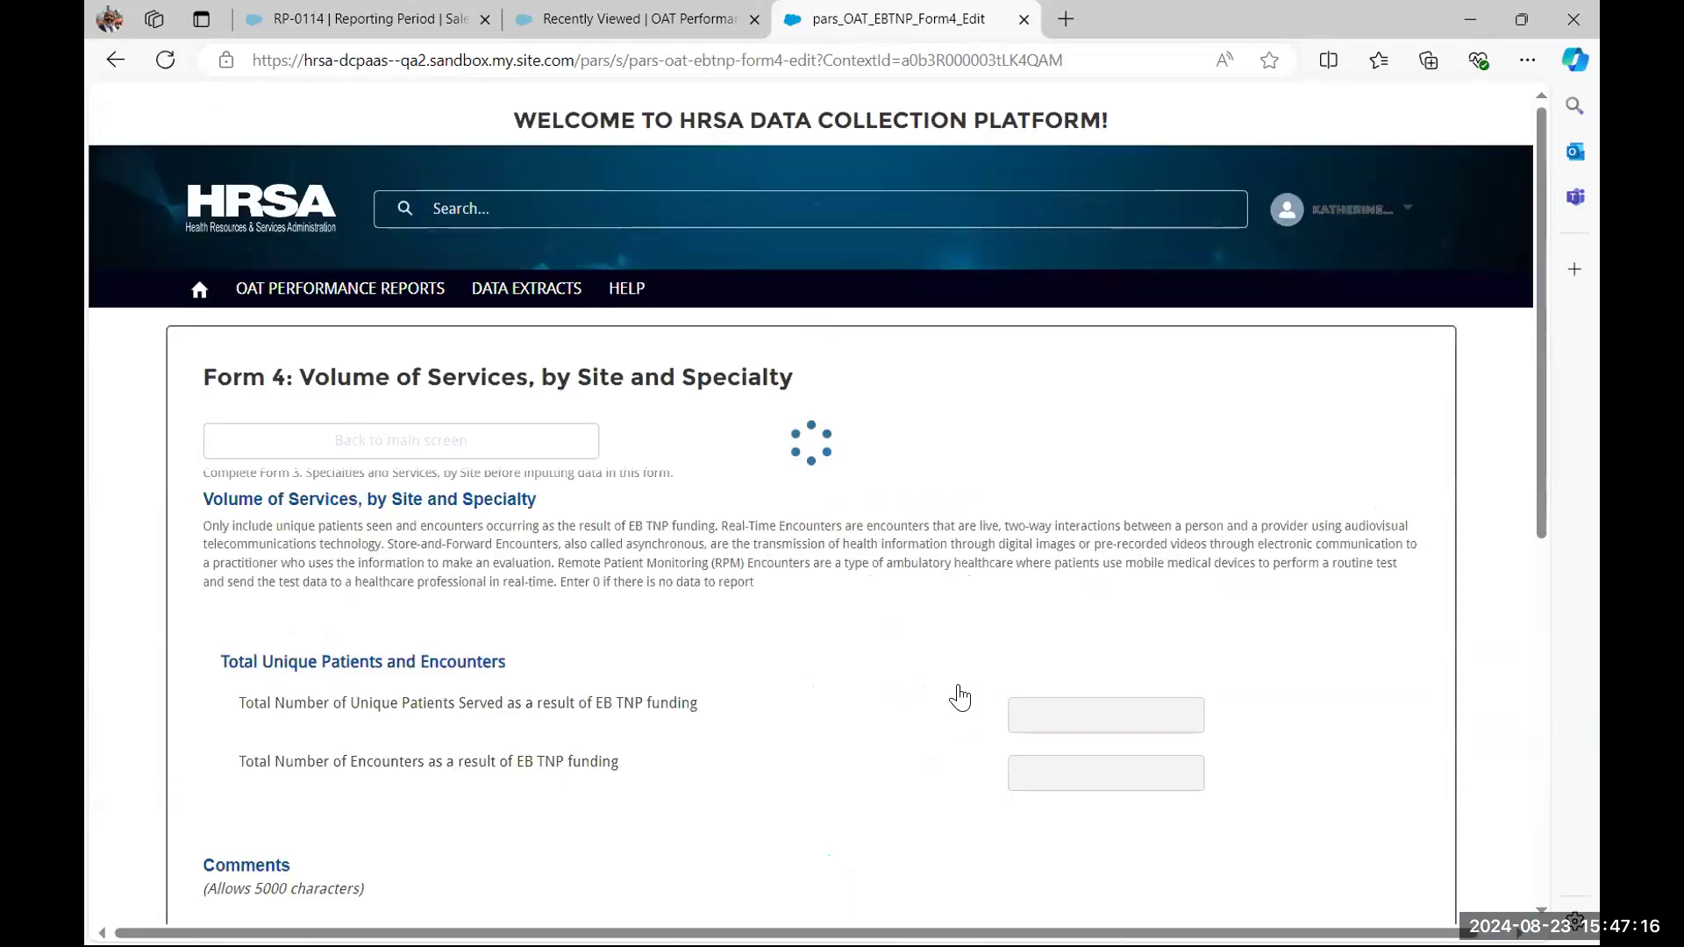
pyautogui.scroll(-10, 743, 688)
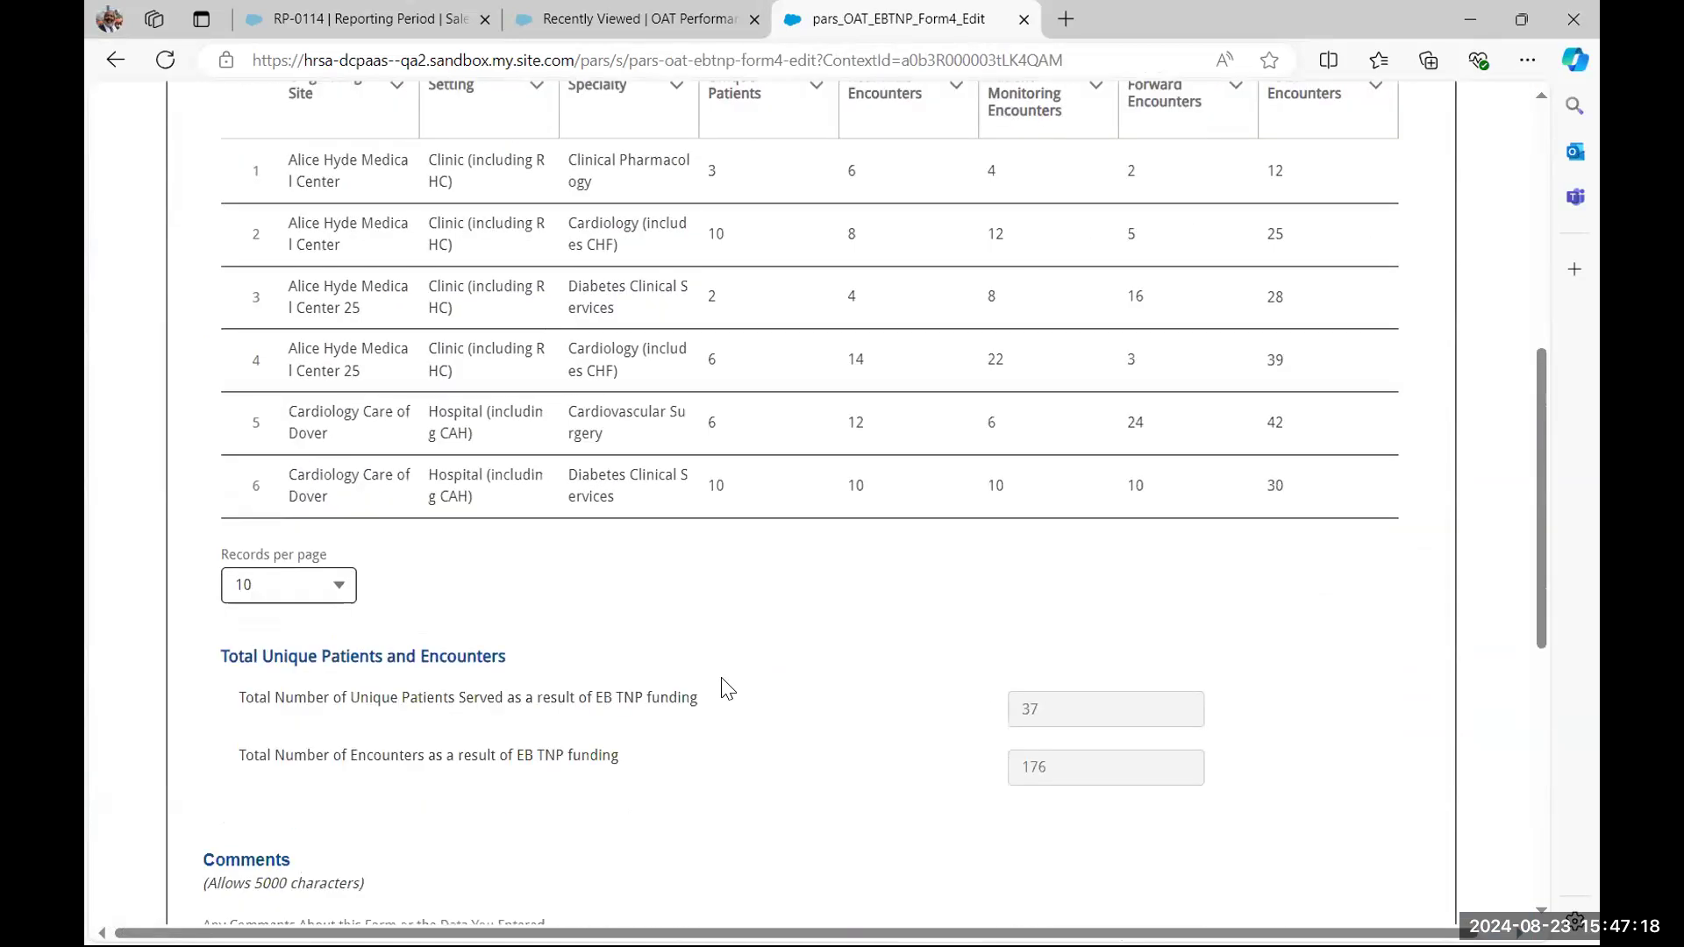
pyautogui.scroll(-5, 728, 689)
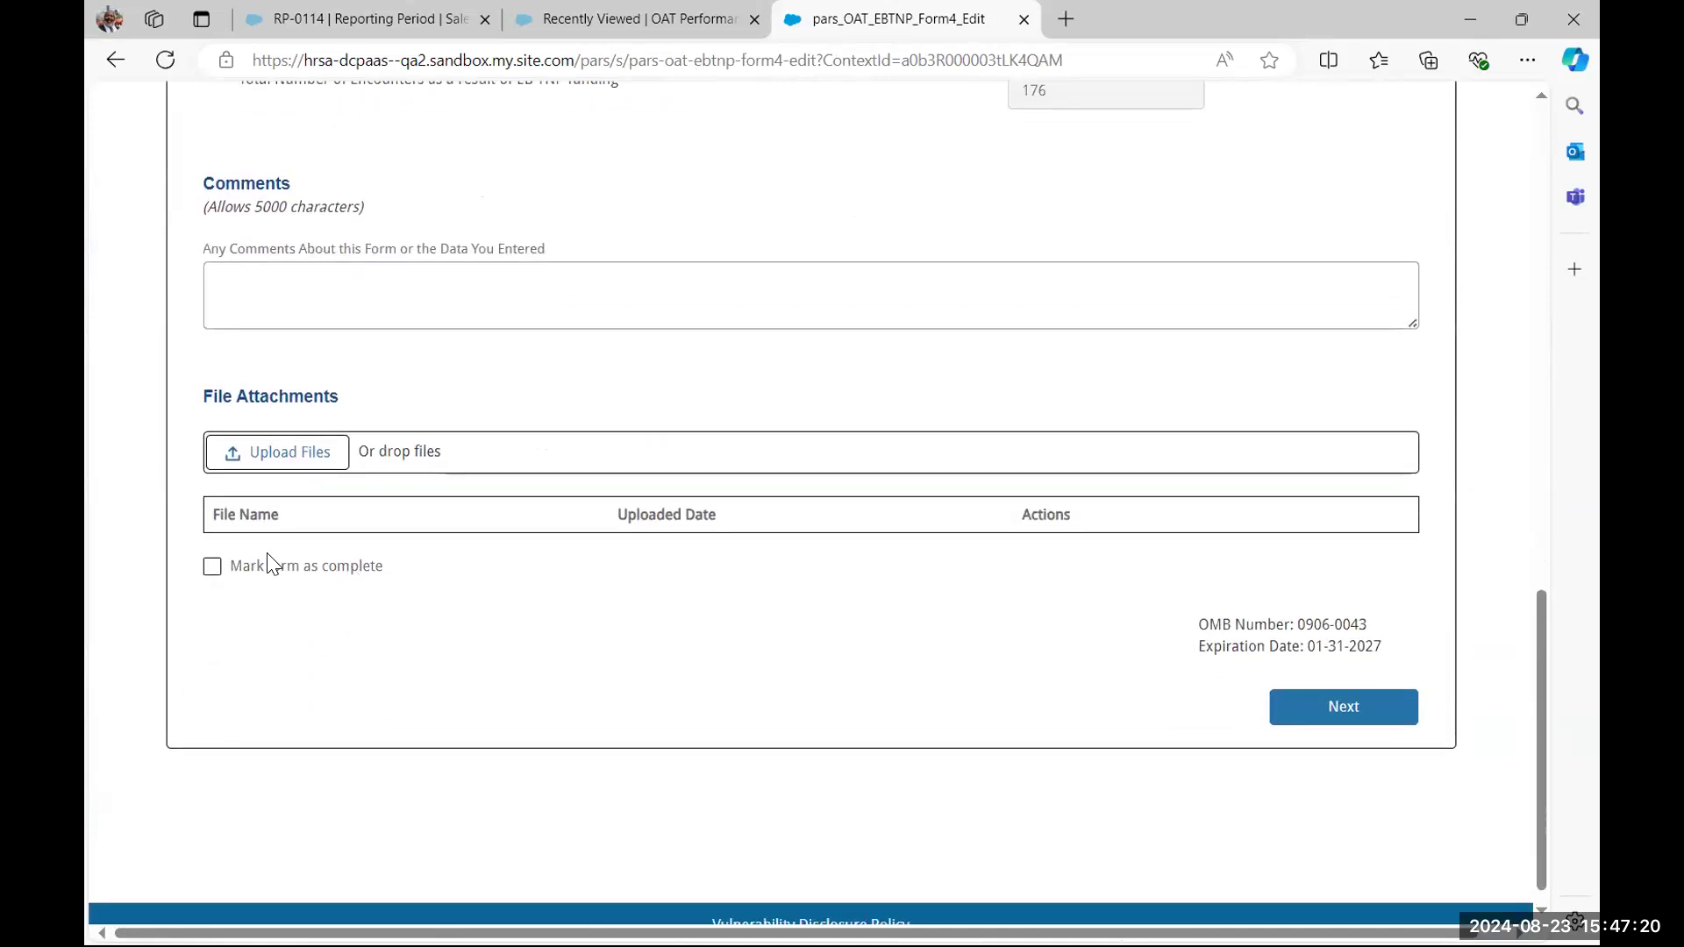
pyautogui.click(213, 568)
pyautogui.click(1343, 712)
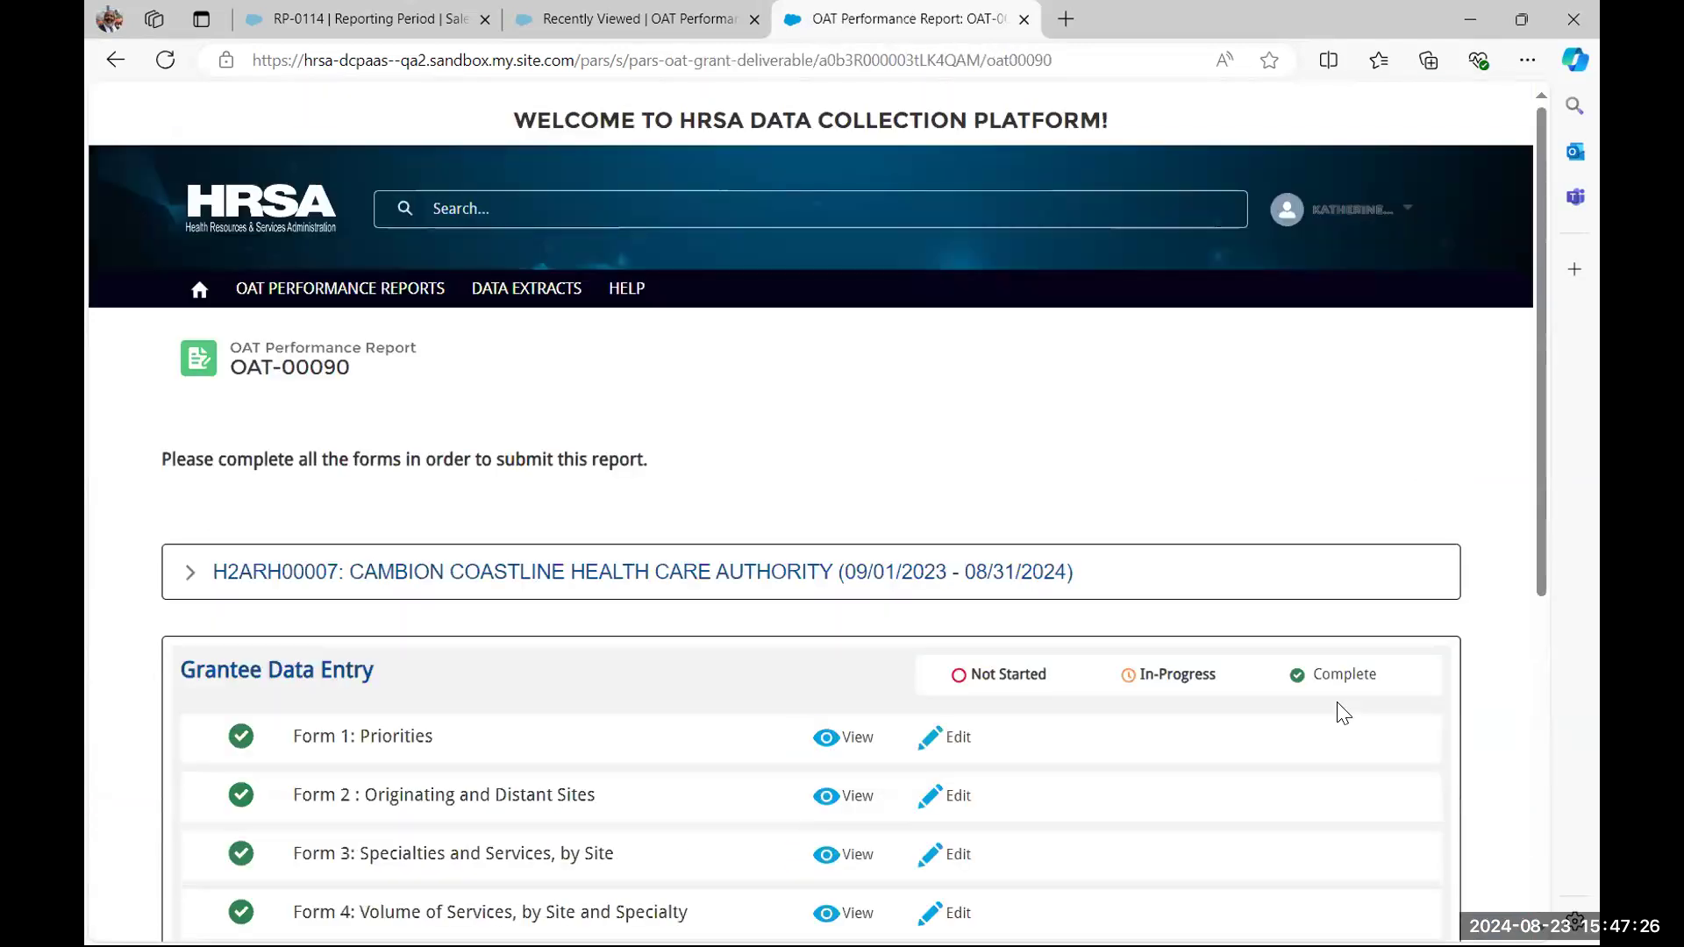
# Open Form 6: Other Uses of the Telehealth Network for editing and look over its fields
pyautogui.scroll(-3, 846, 730)
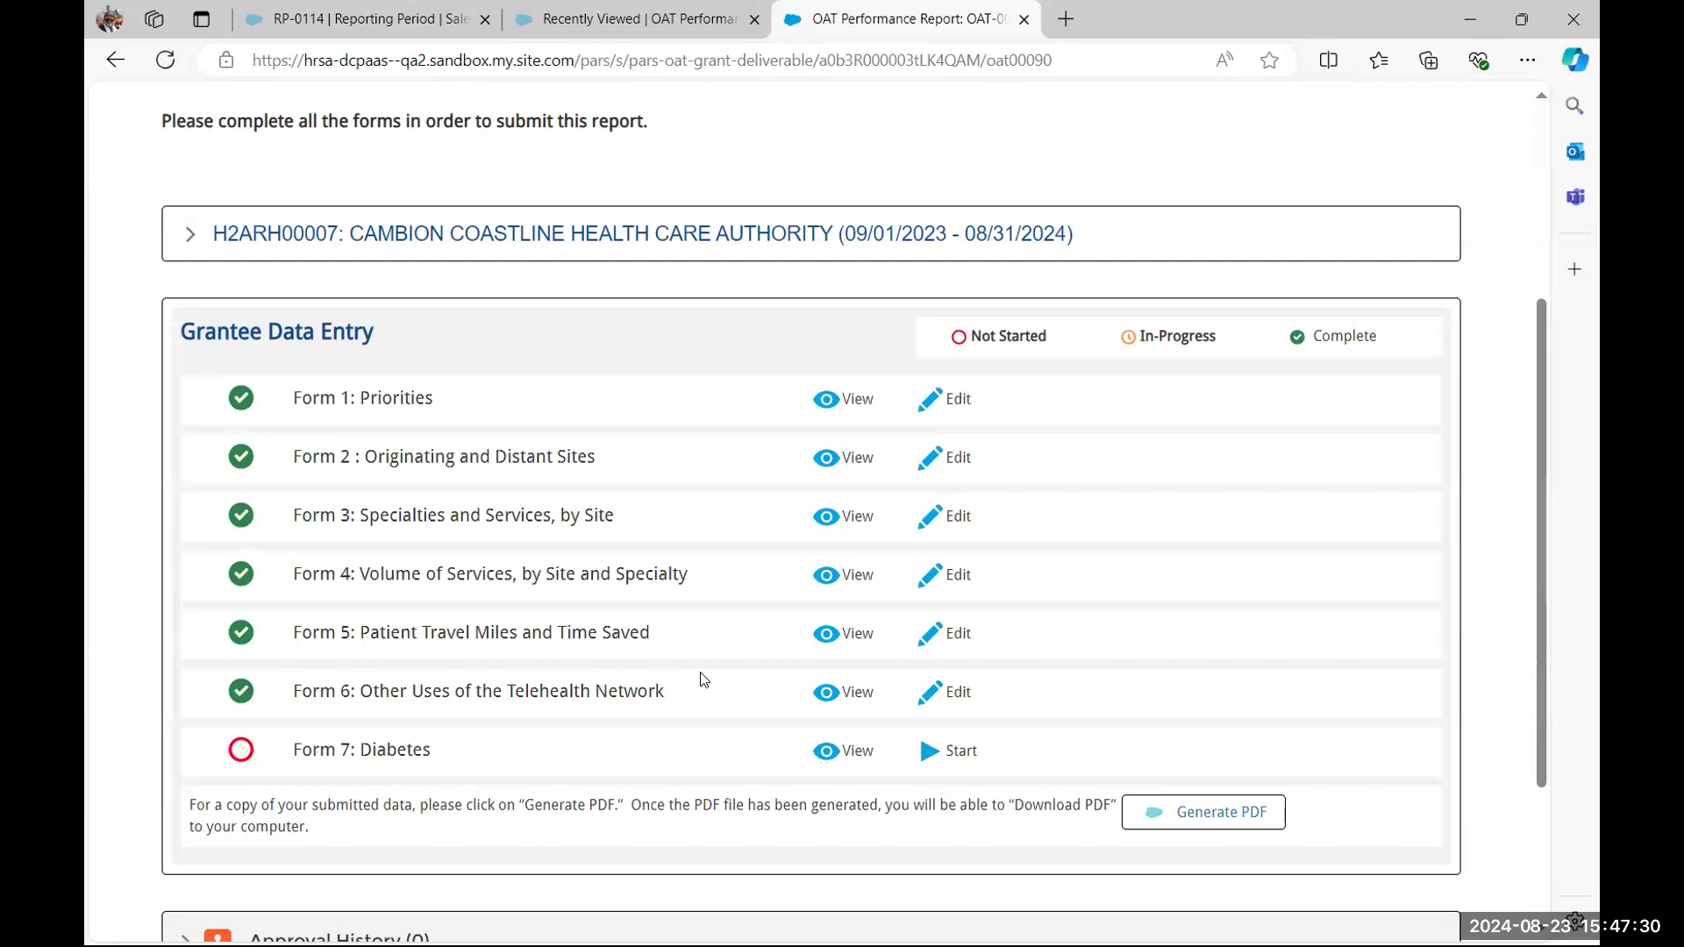
pyautogui.click(965, 697)
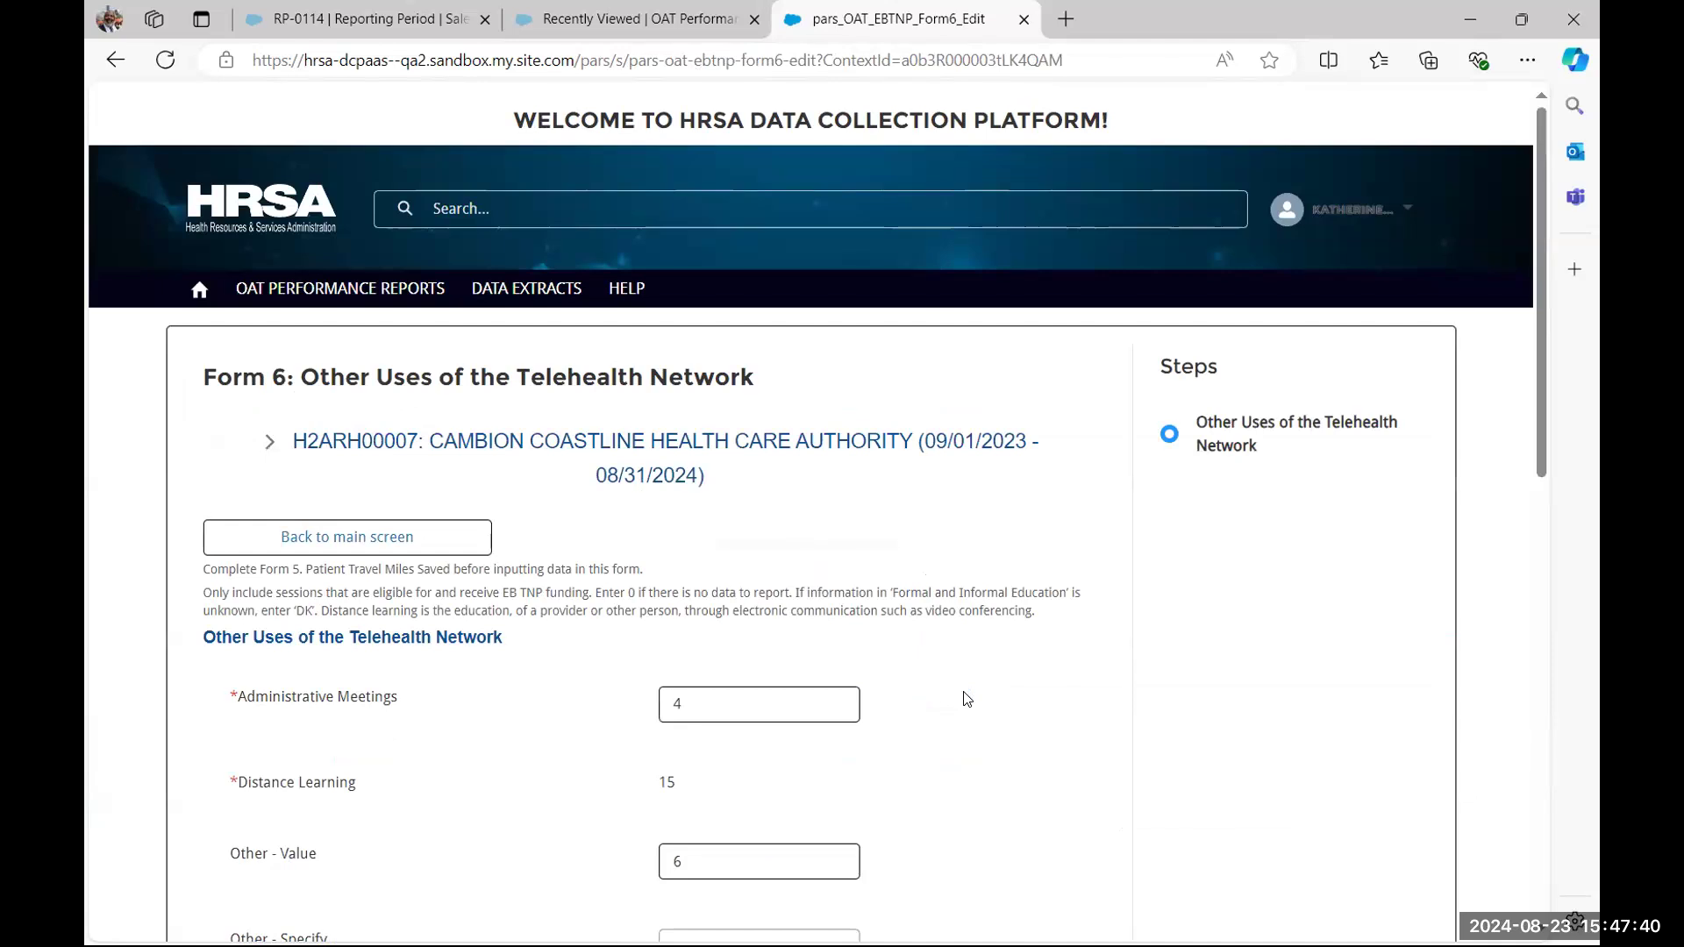
pyautogui.scroll(-2, 529, 763)
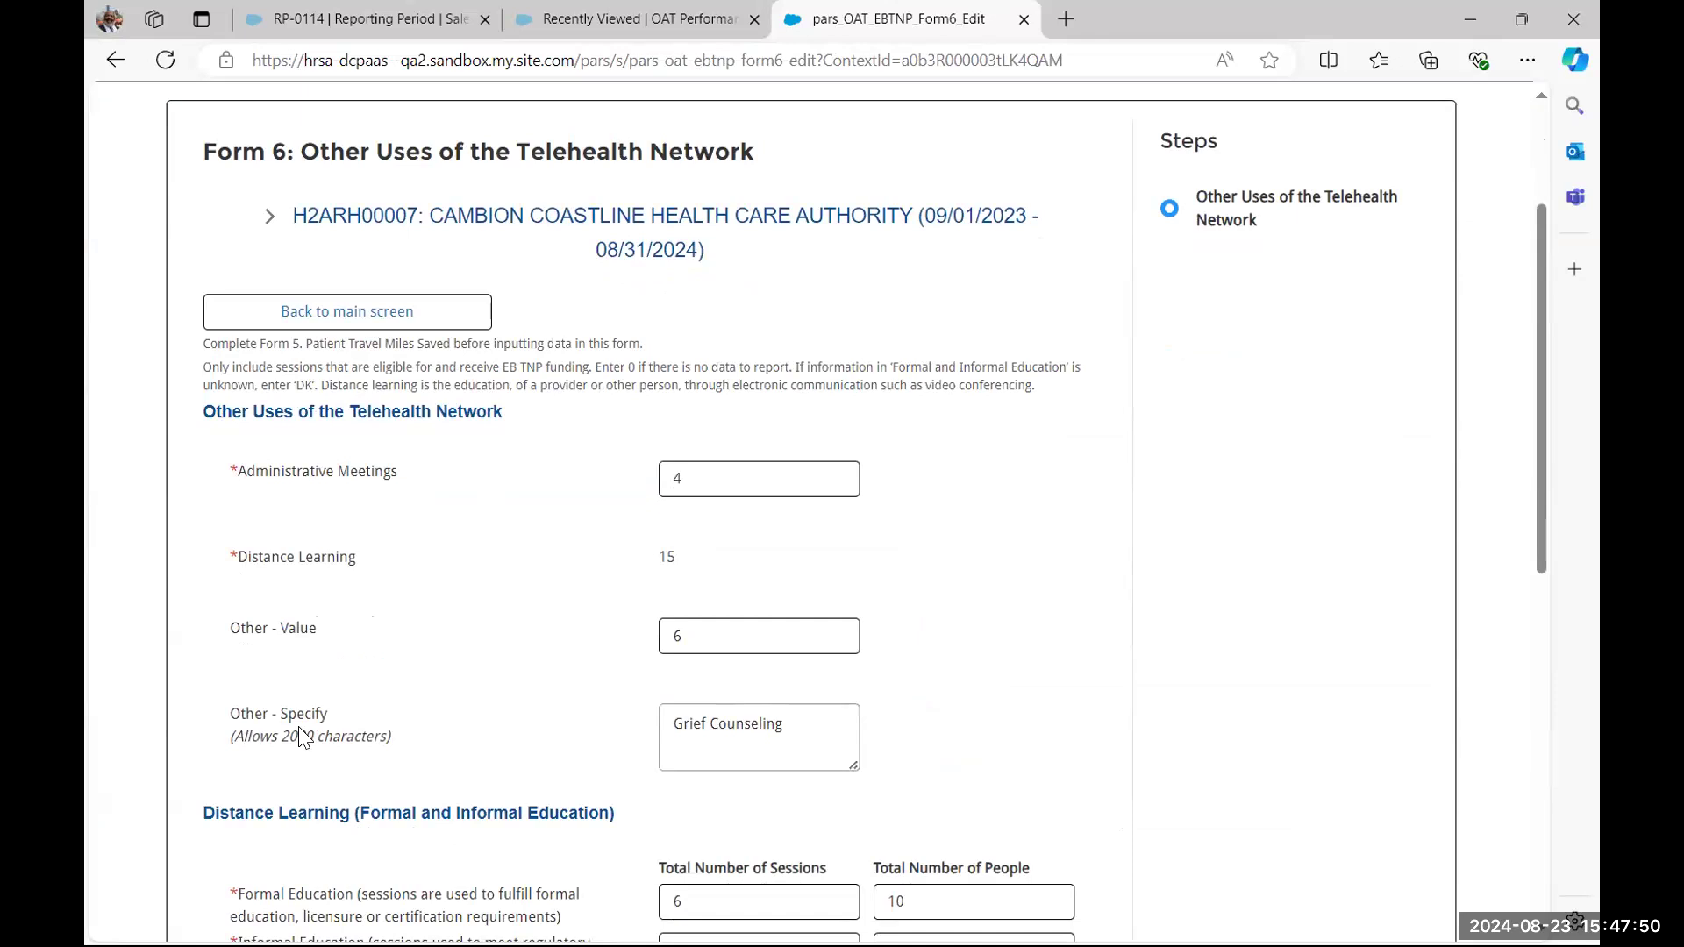
# Clear the Other - Value field in Form 6 and try to proceed with Other - Specify still filled in
pyautogui.moveTo(741, 626); pyautogui.dragTo(651, 644)
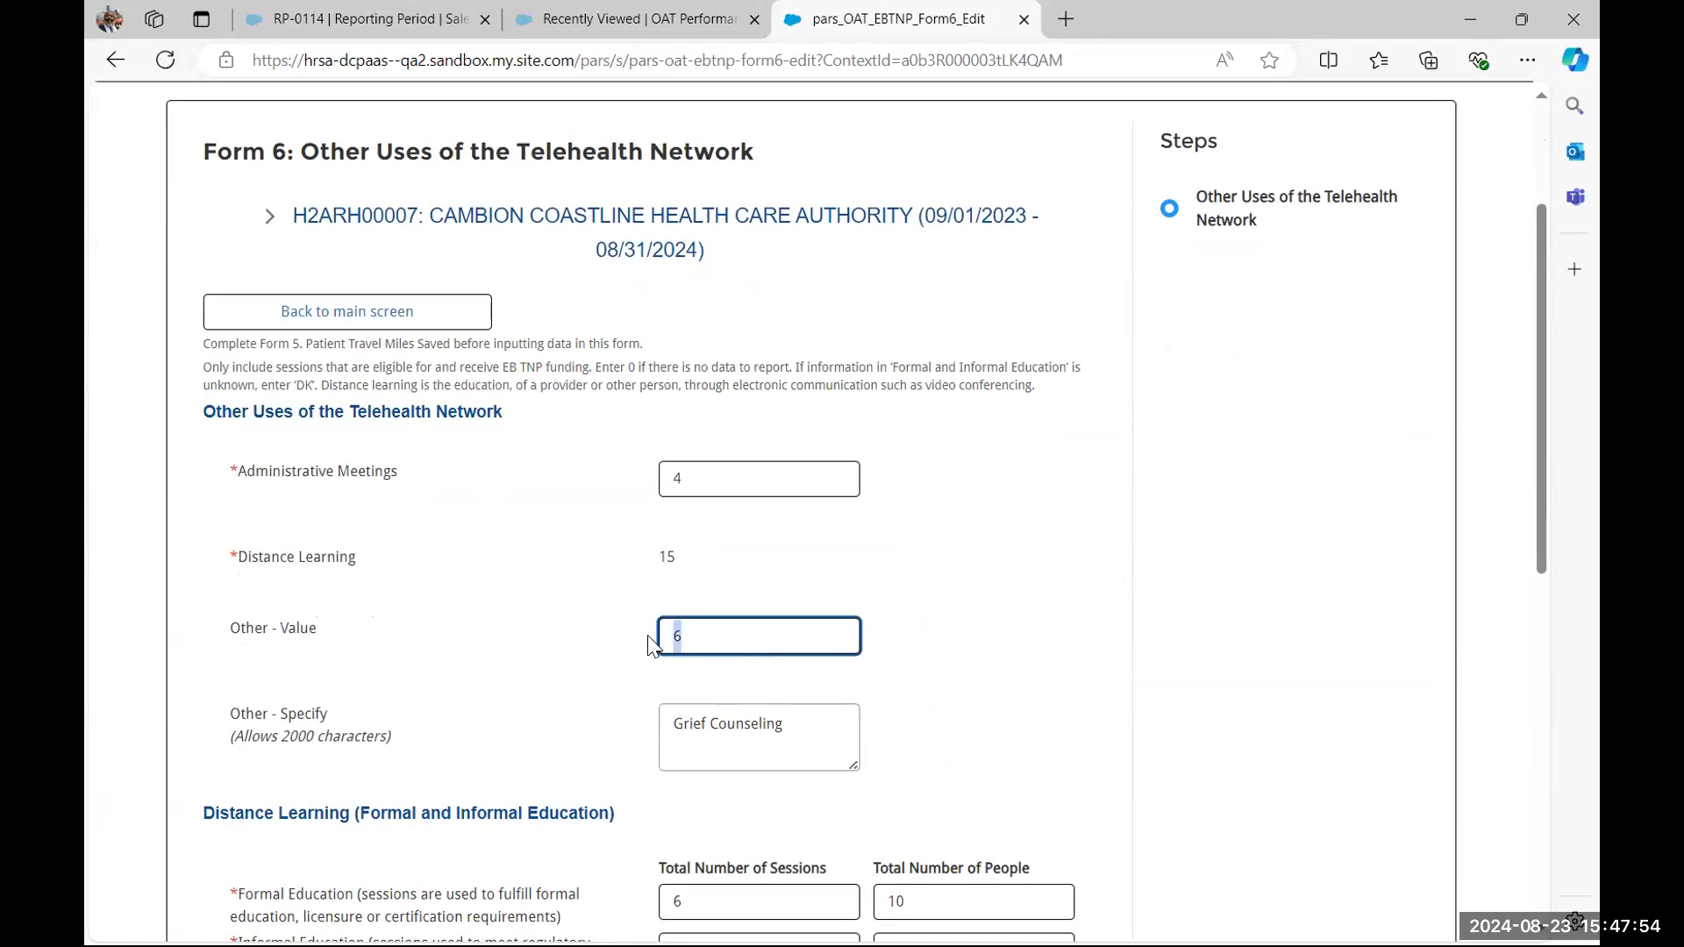
pyautogui.press('BackSpace')
pyautogui.scroll(-1, 623, 681)
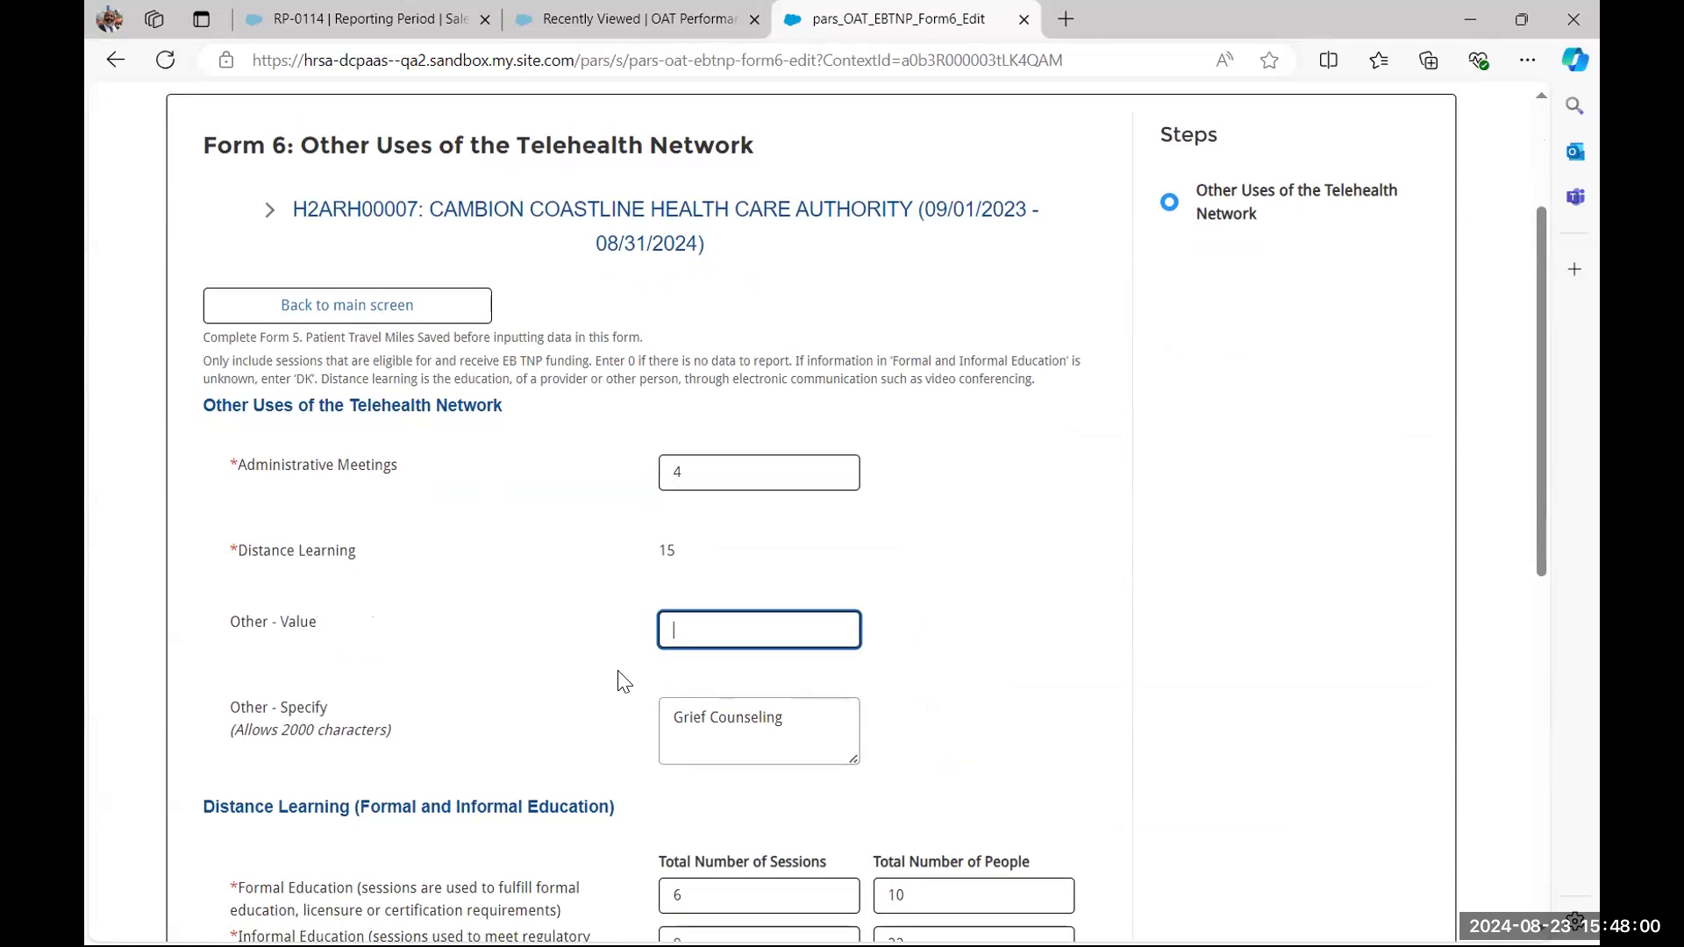
pyautogui.scroll(-2, 624, 681)
pyautogui.scroll(-6, 624, 693)
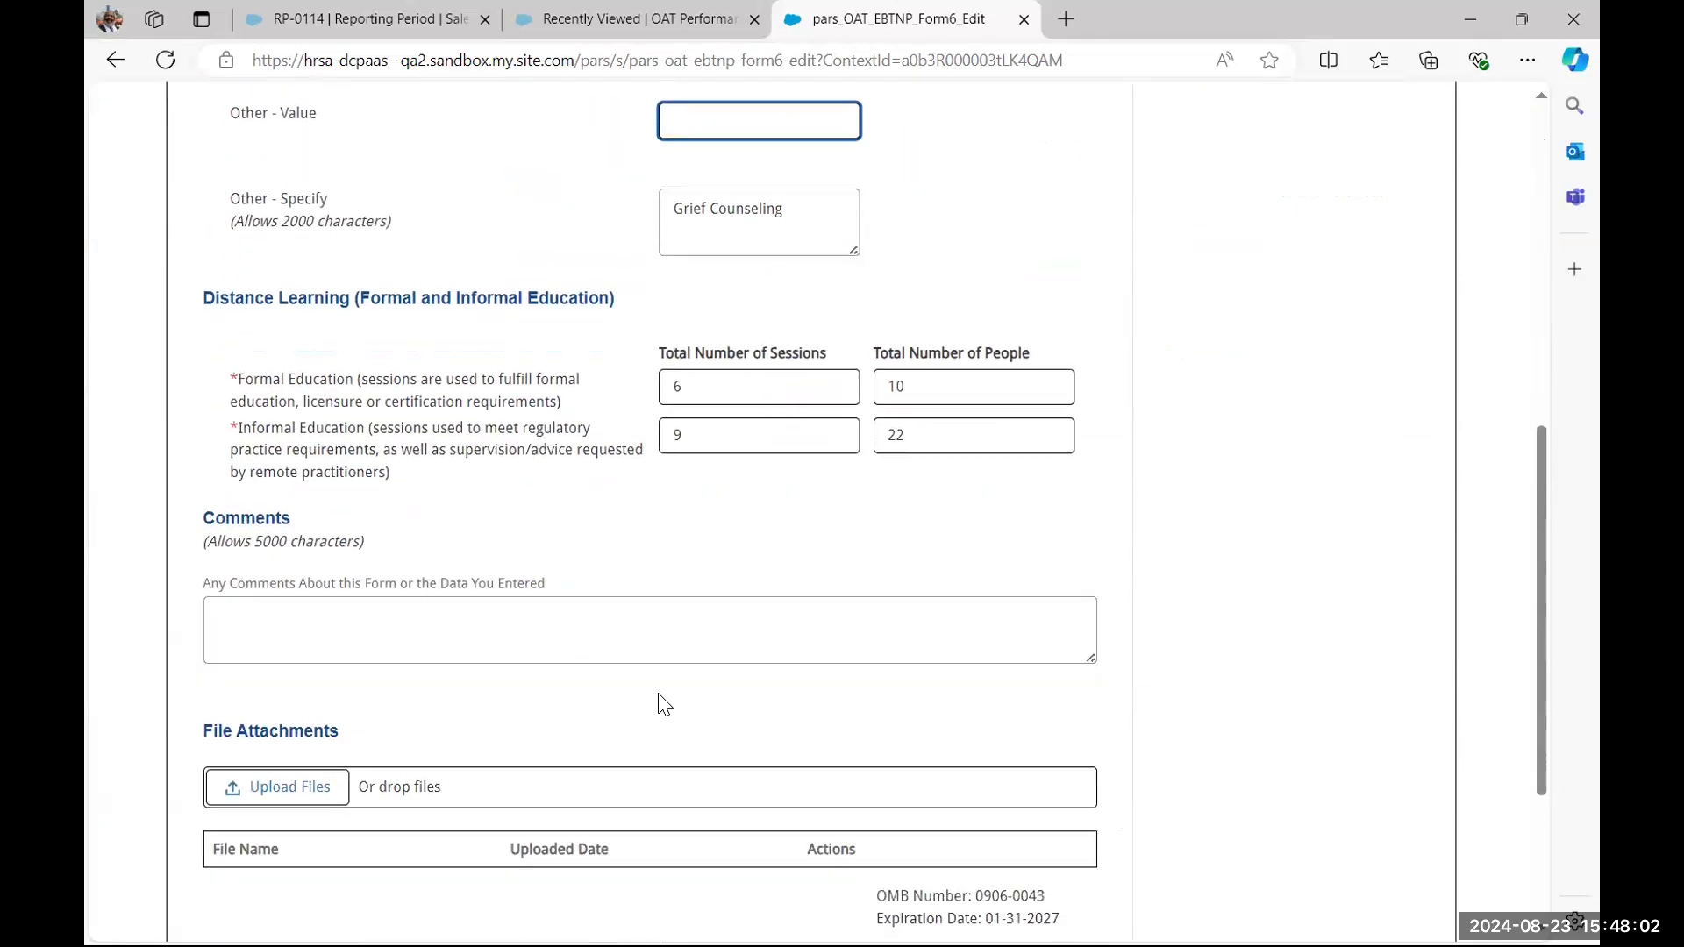
pyautogui.click(1036, 709)
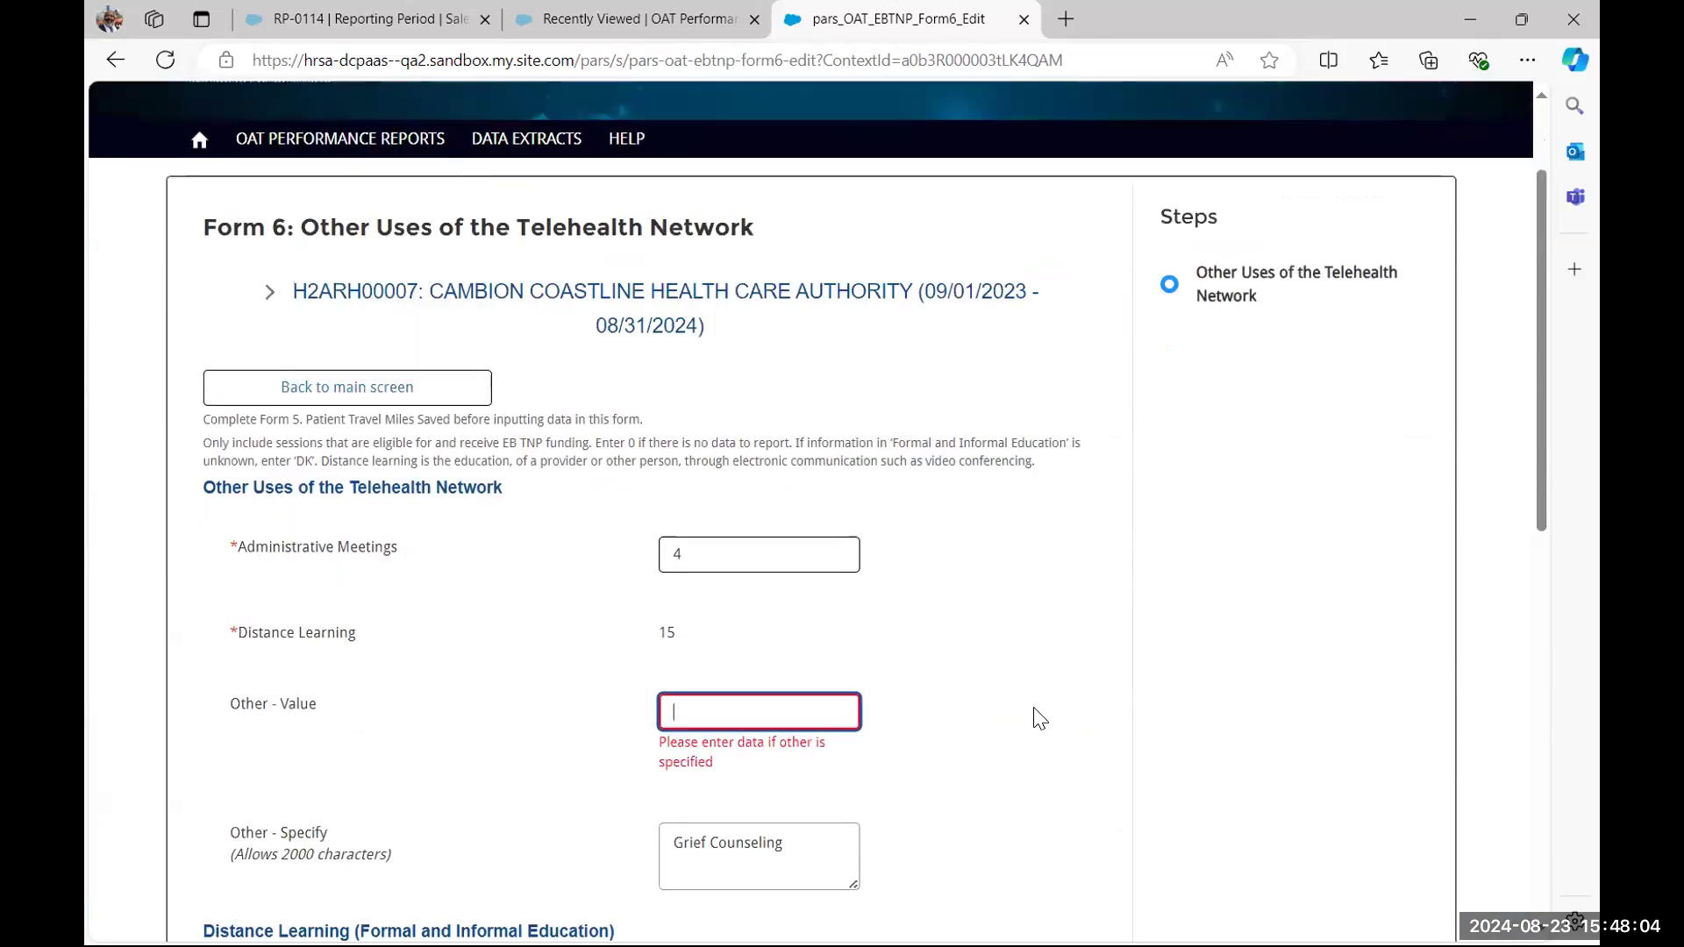
# Enter 6 again in Form 6's Other - Value field
pyautogui.click(694, 690)
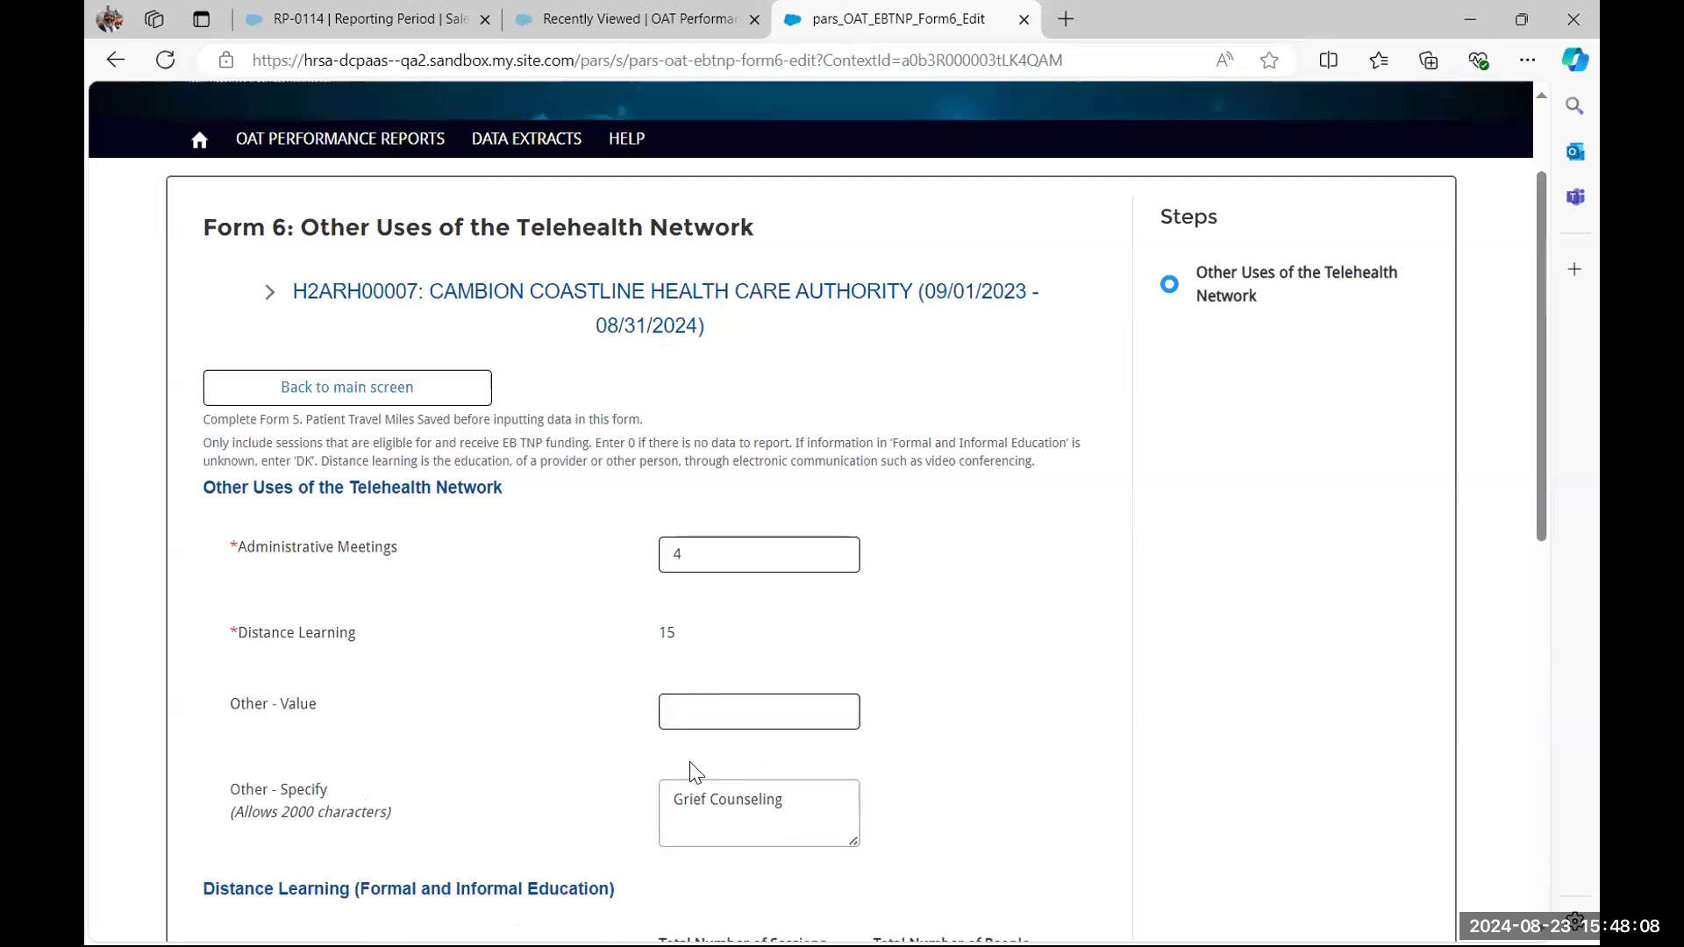
pyautogui.click(721, 722)
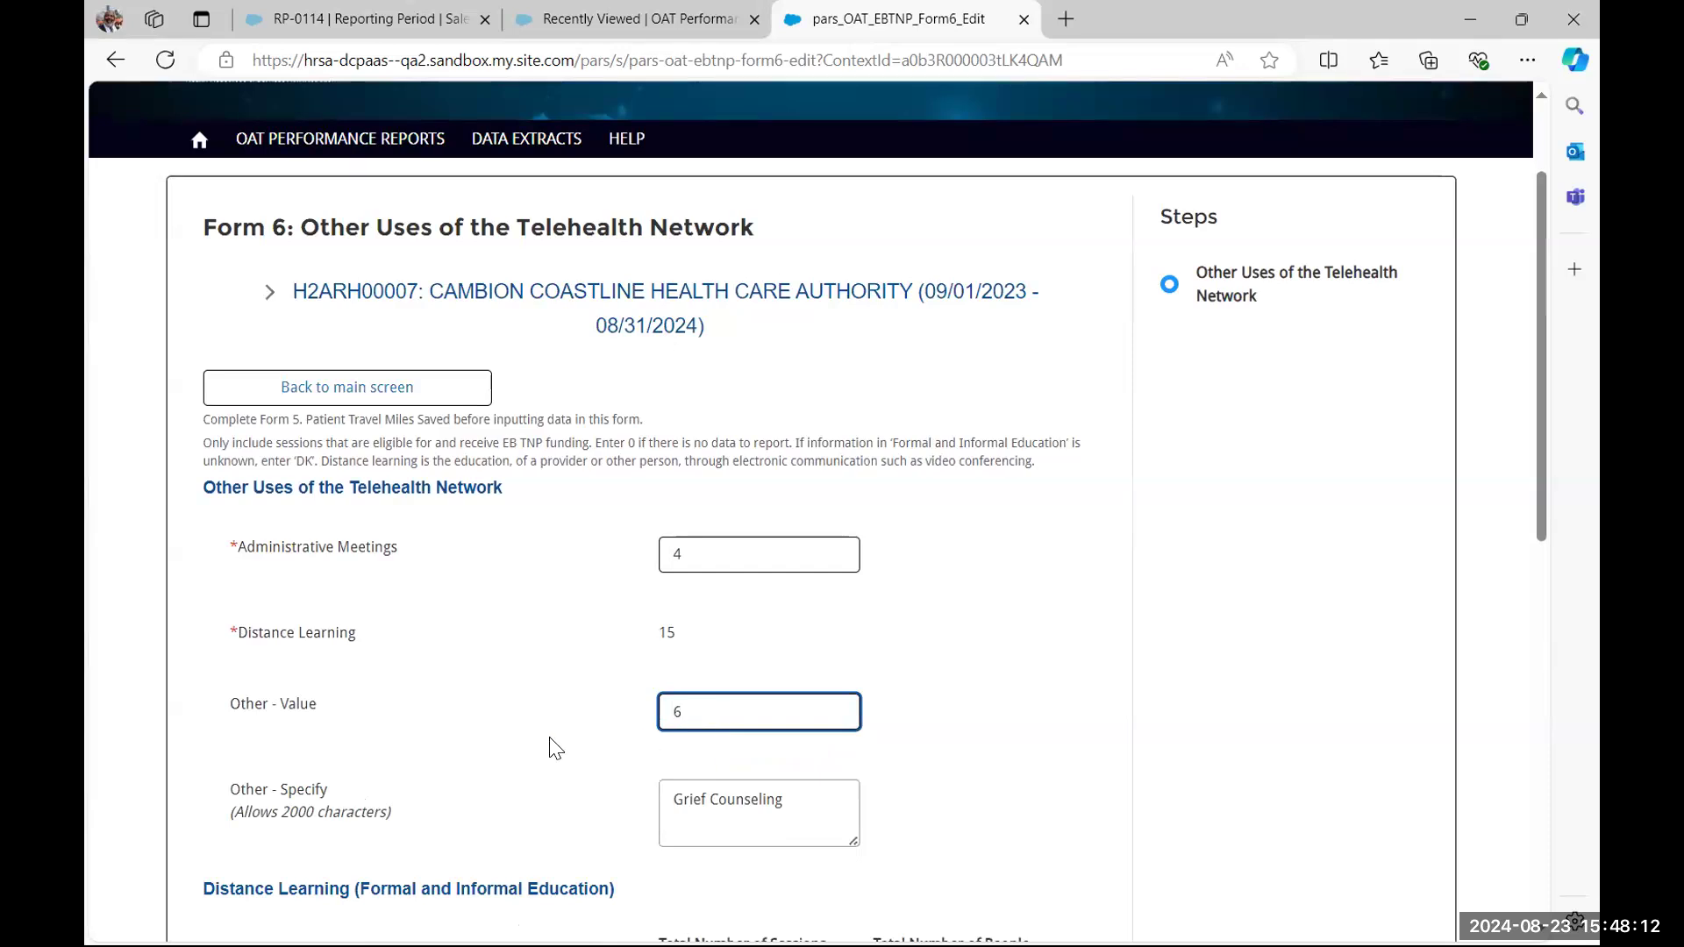
pyautogui.click(565, 721)
# Point out the Other - Specify character limit, enlarge its text area vertically, and shrink it back
pyautogui.scroll(-1, 574, 741)
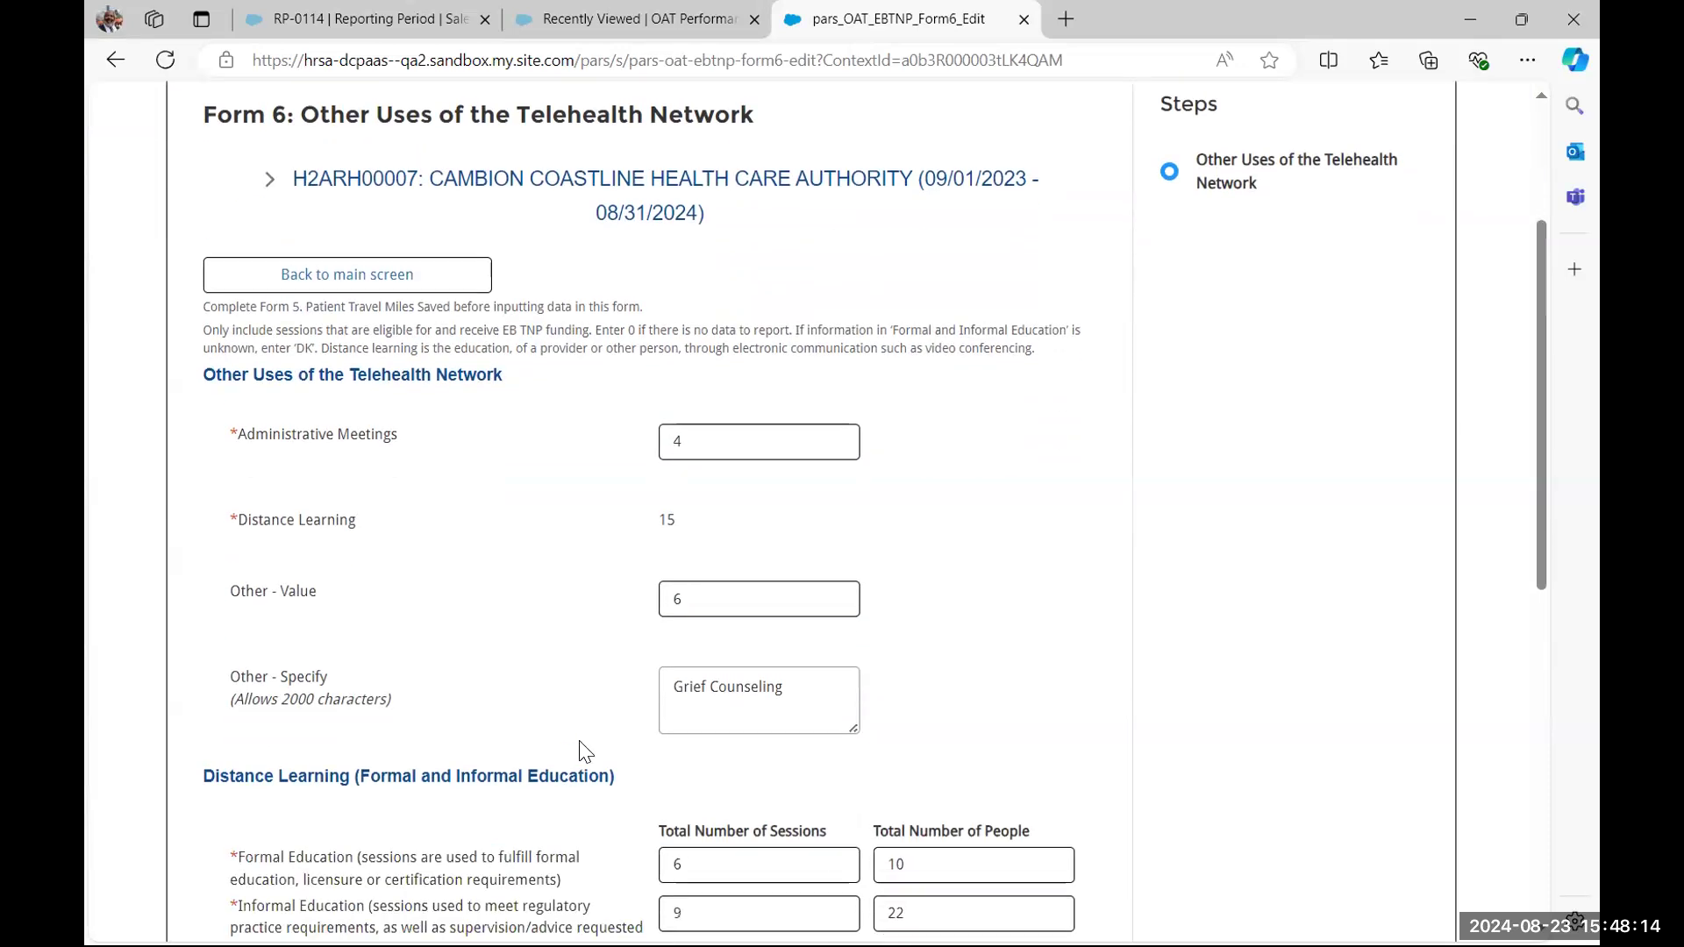
pyautogui.moveTo(403, 711); pyautogui.dragTo(224, 707)
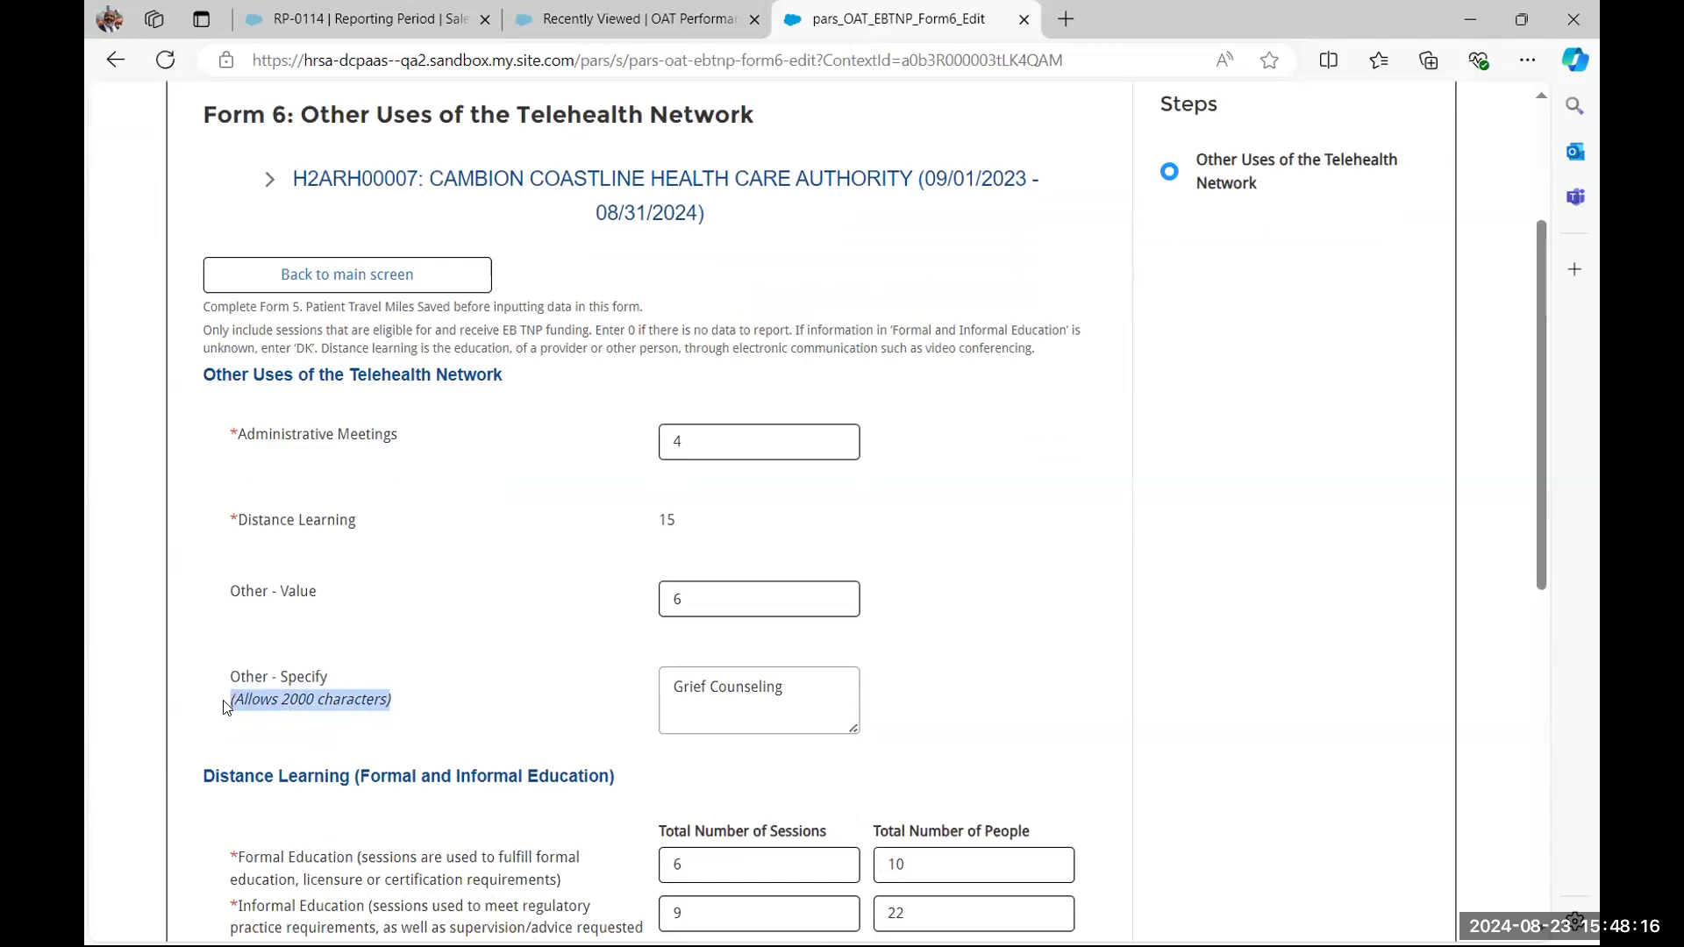
pyautogui.click(571, 707)
pyautogui.moveTo(855, 729); pyautogui.dragTo(855, 943)
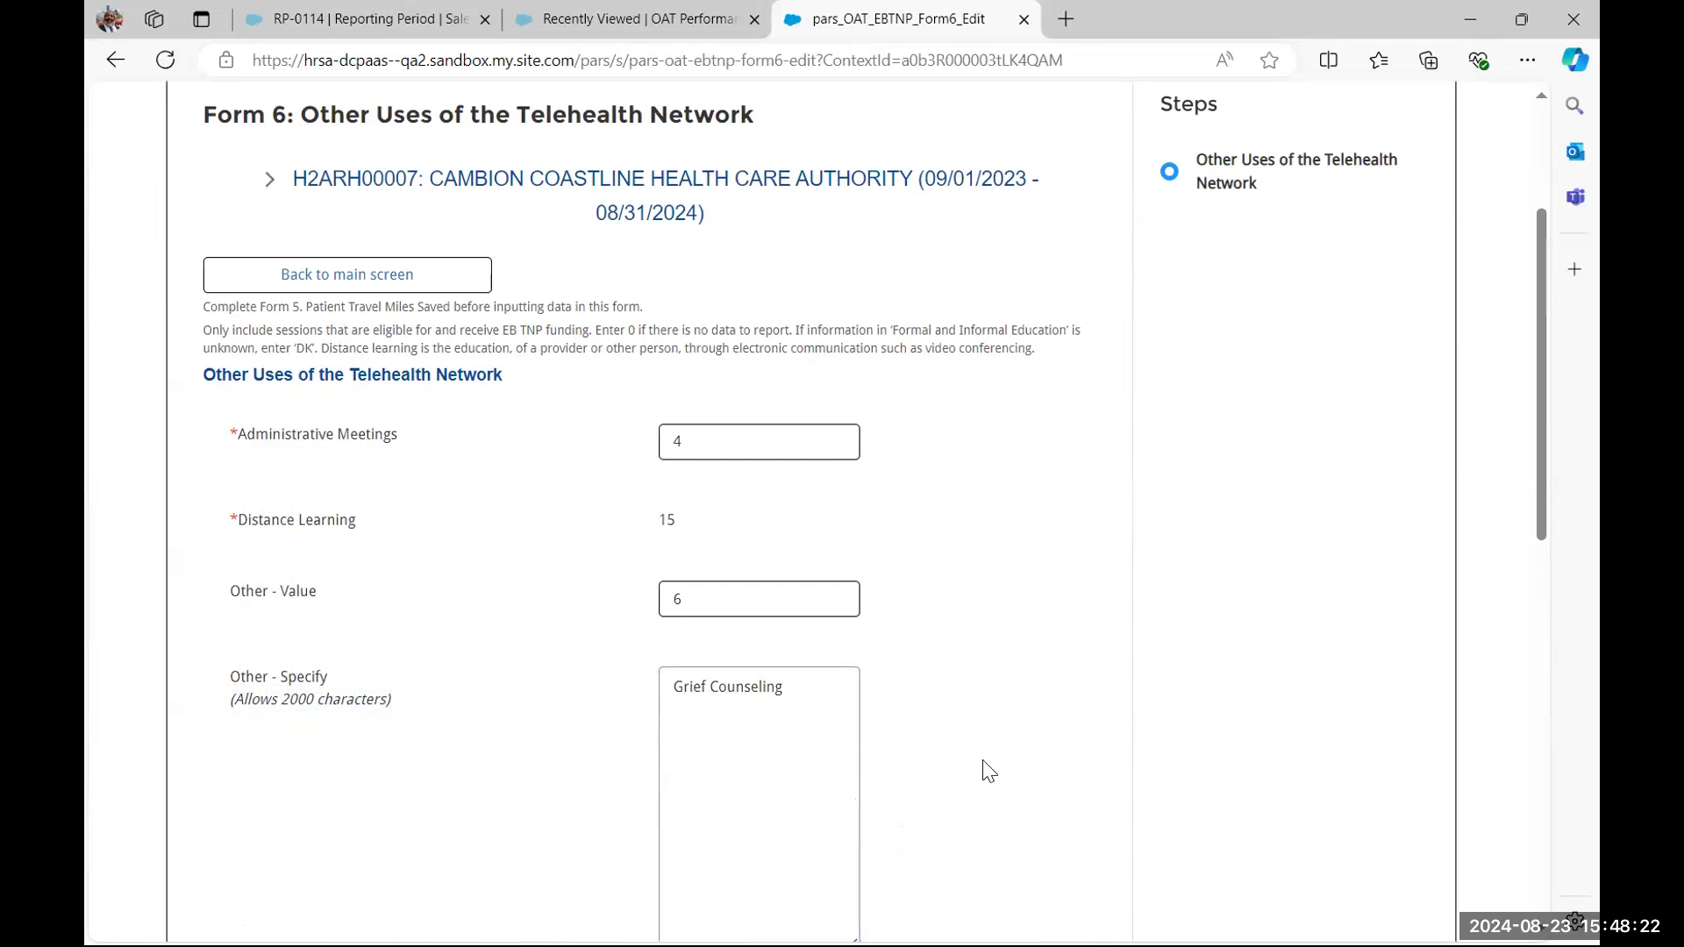
pyautogui.scroll(-5, 985, 771)
pyautogui.scroll(2, 985, 771)
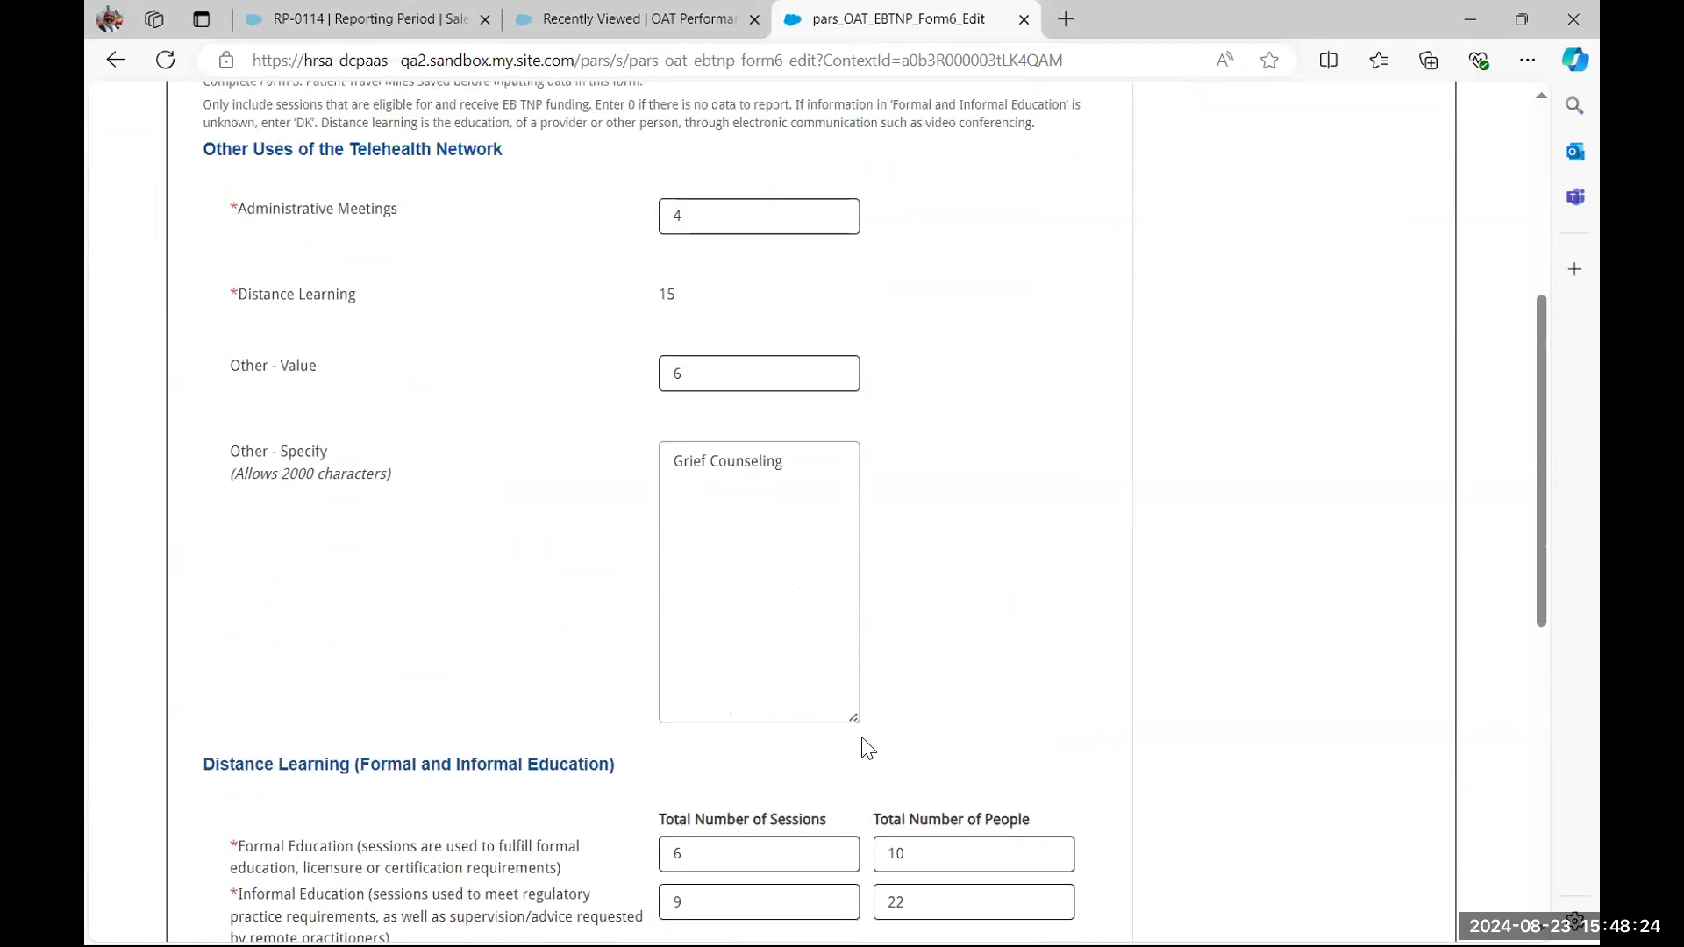
pyautogui.moveTo(853, 718); pyautogui.dragTo(848, 507)
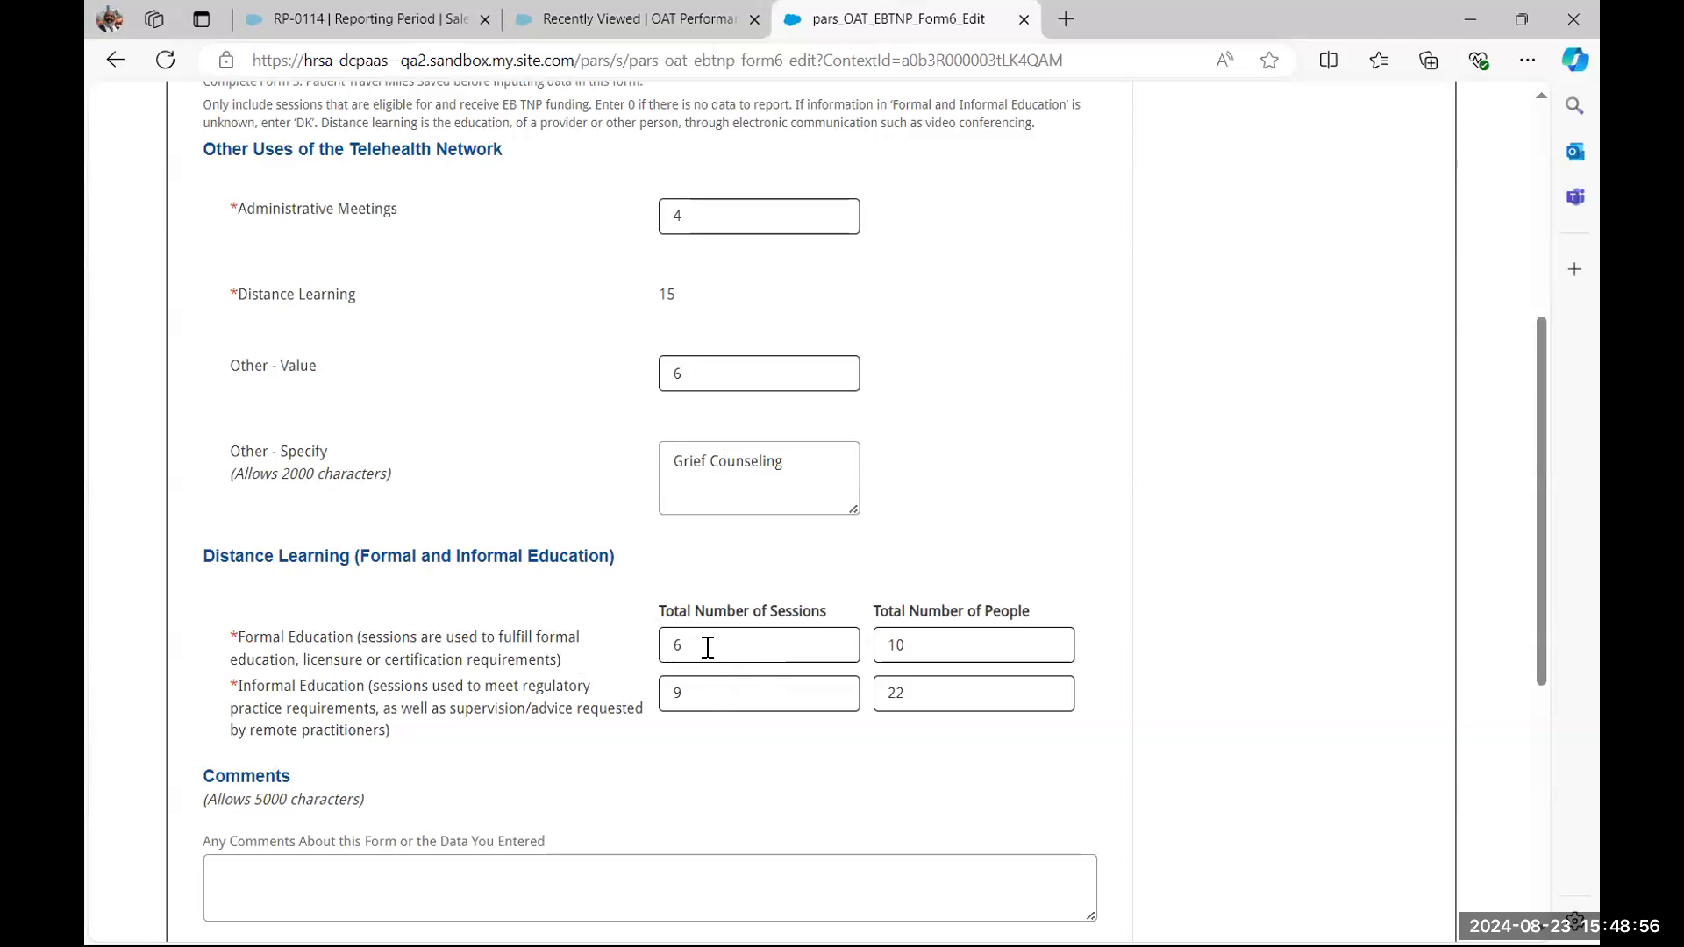
# Set the total number of sessions to 12 for both Formal Education and Informal Education in Form 6
pyautogui.moveTo(708, 647); pyautogui.dragTo(654, 653)
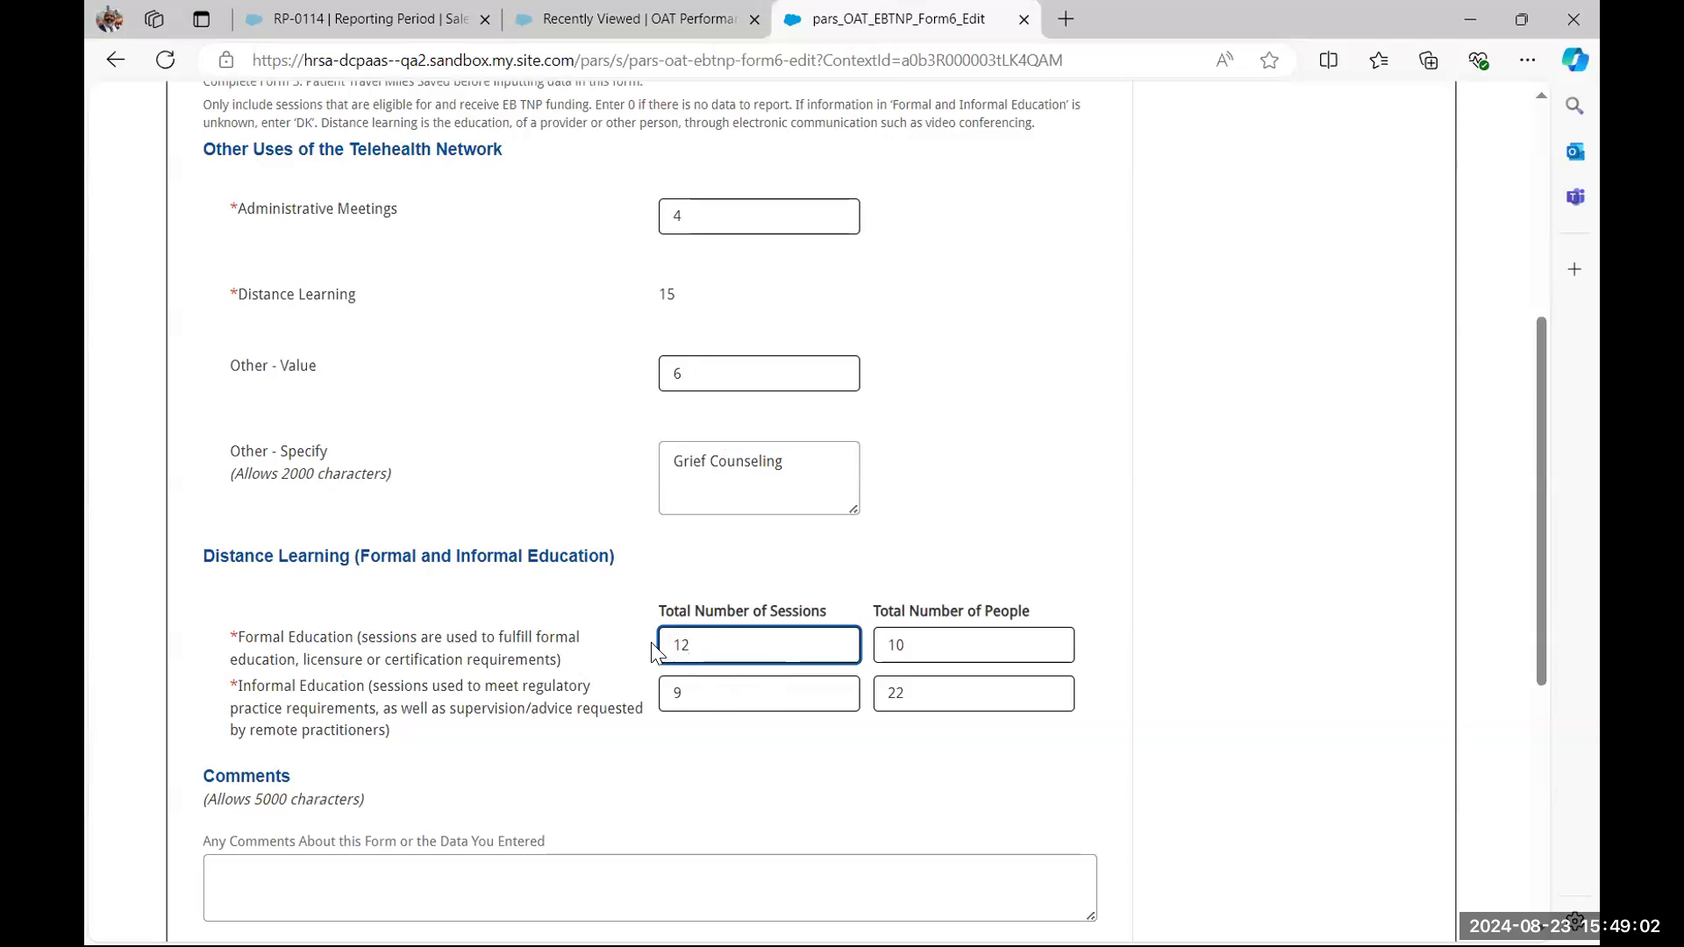
pyautogui.press('Tab')
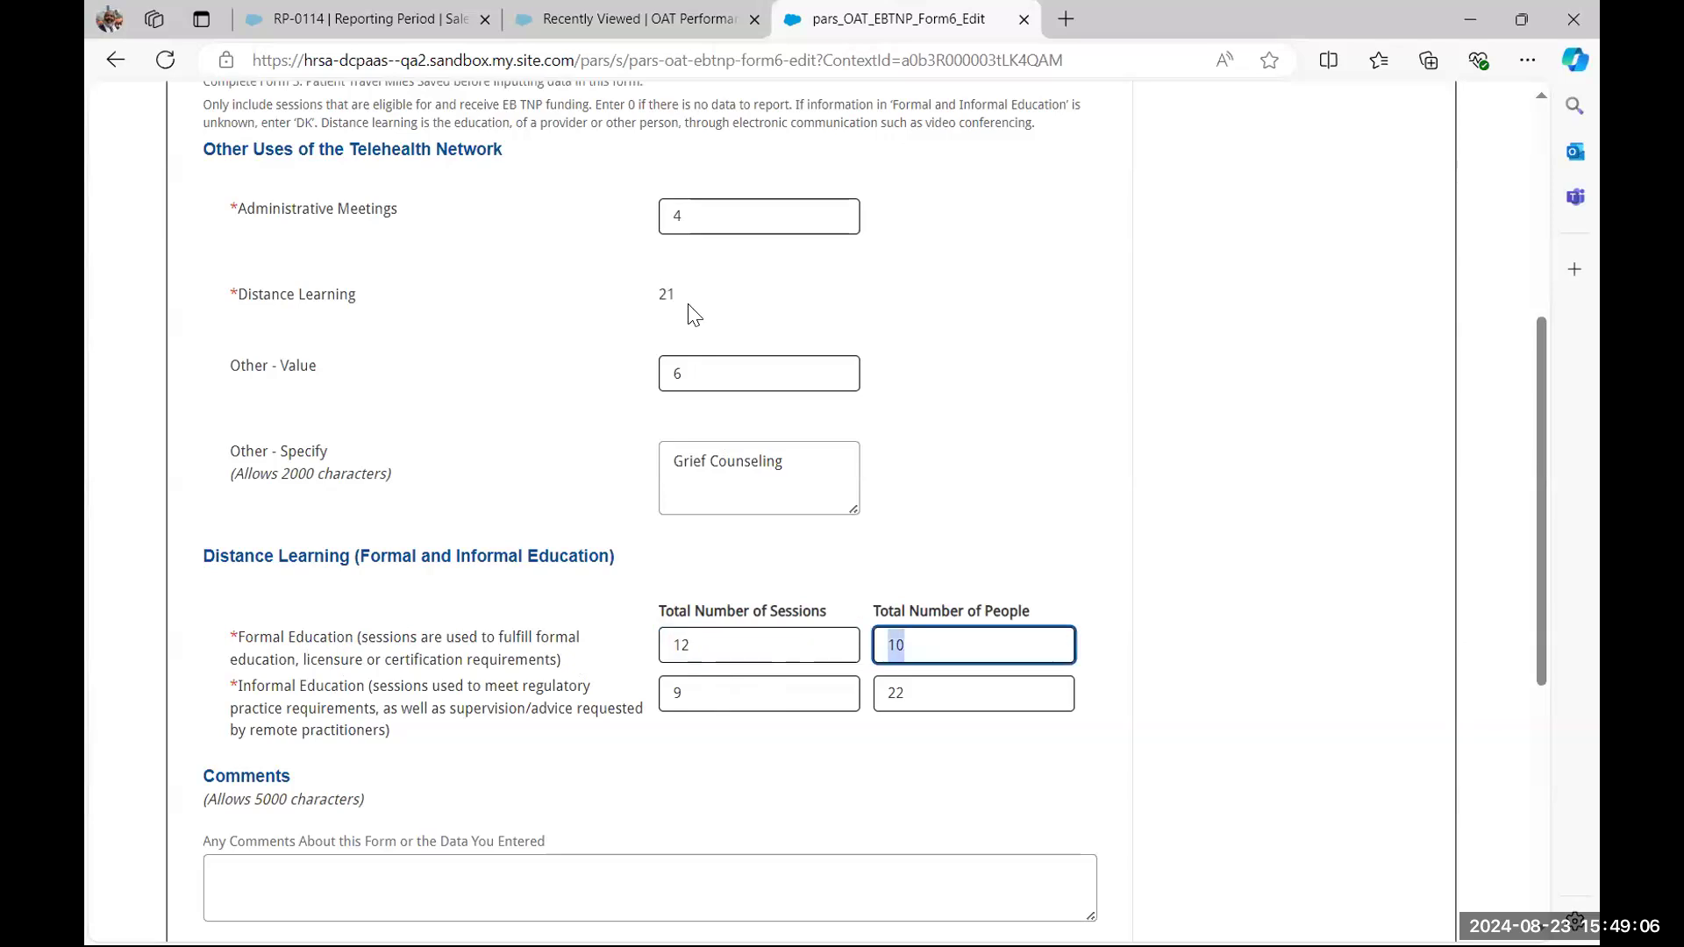
pyautogui.click(692, 691)
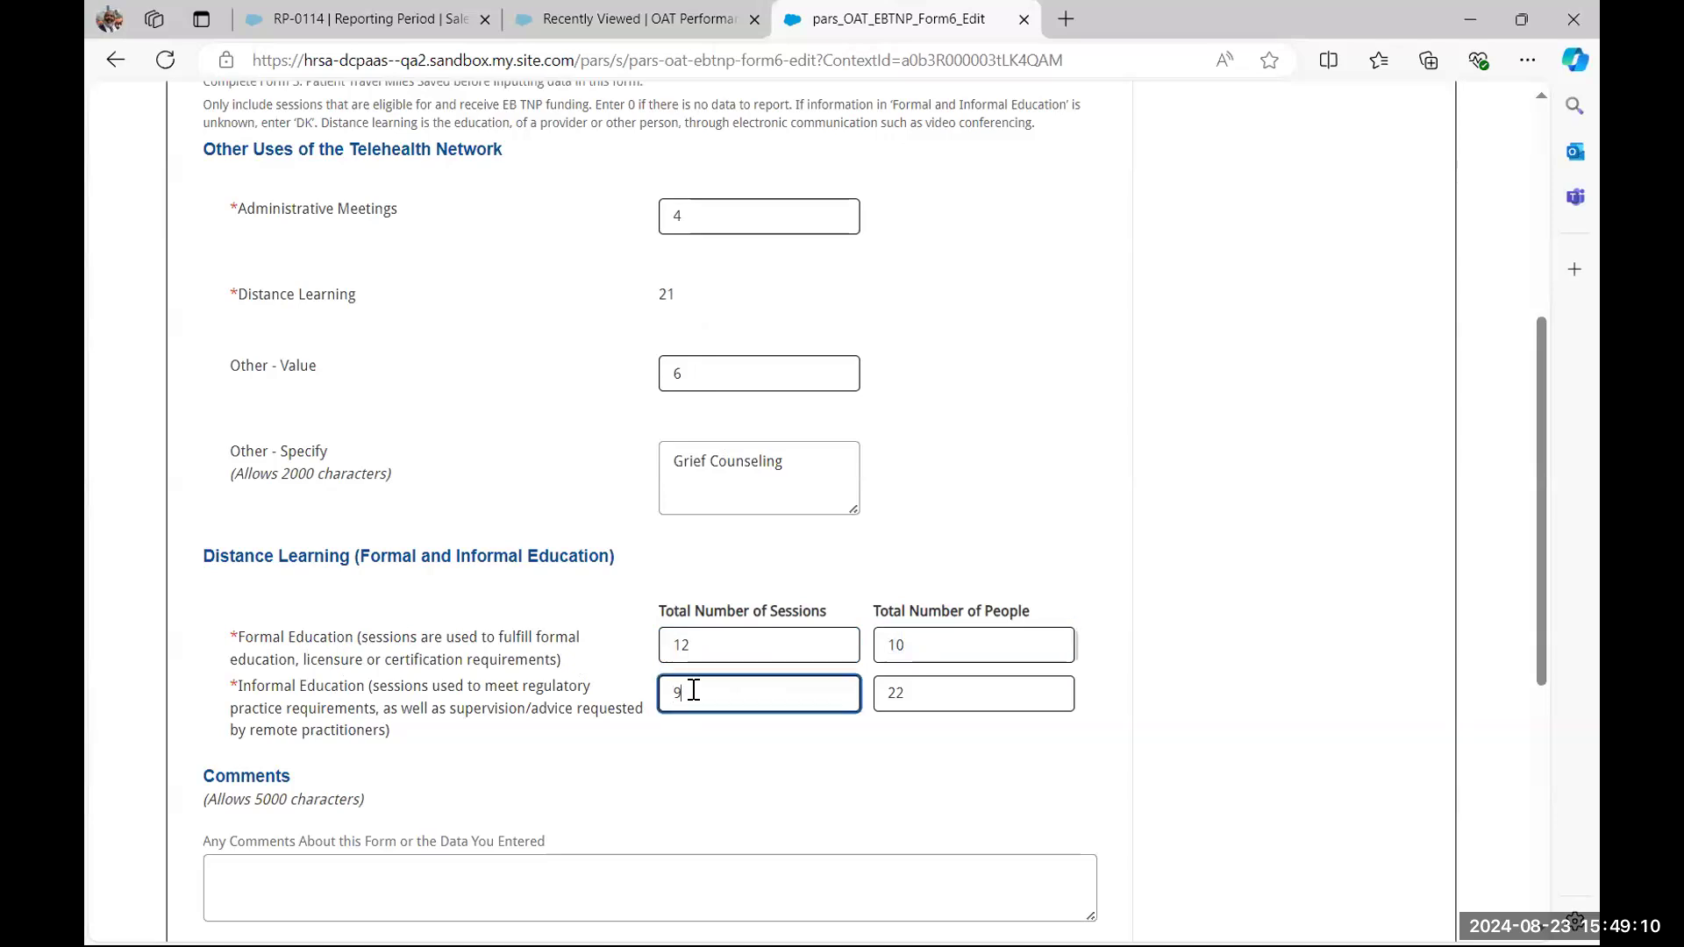
pyautogui.write('12')
pyautogui.press('Tab')
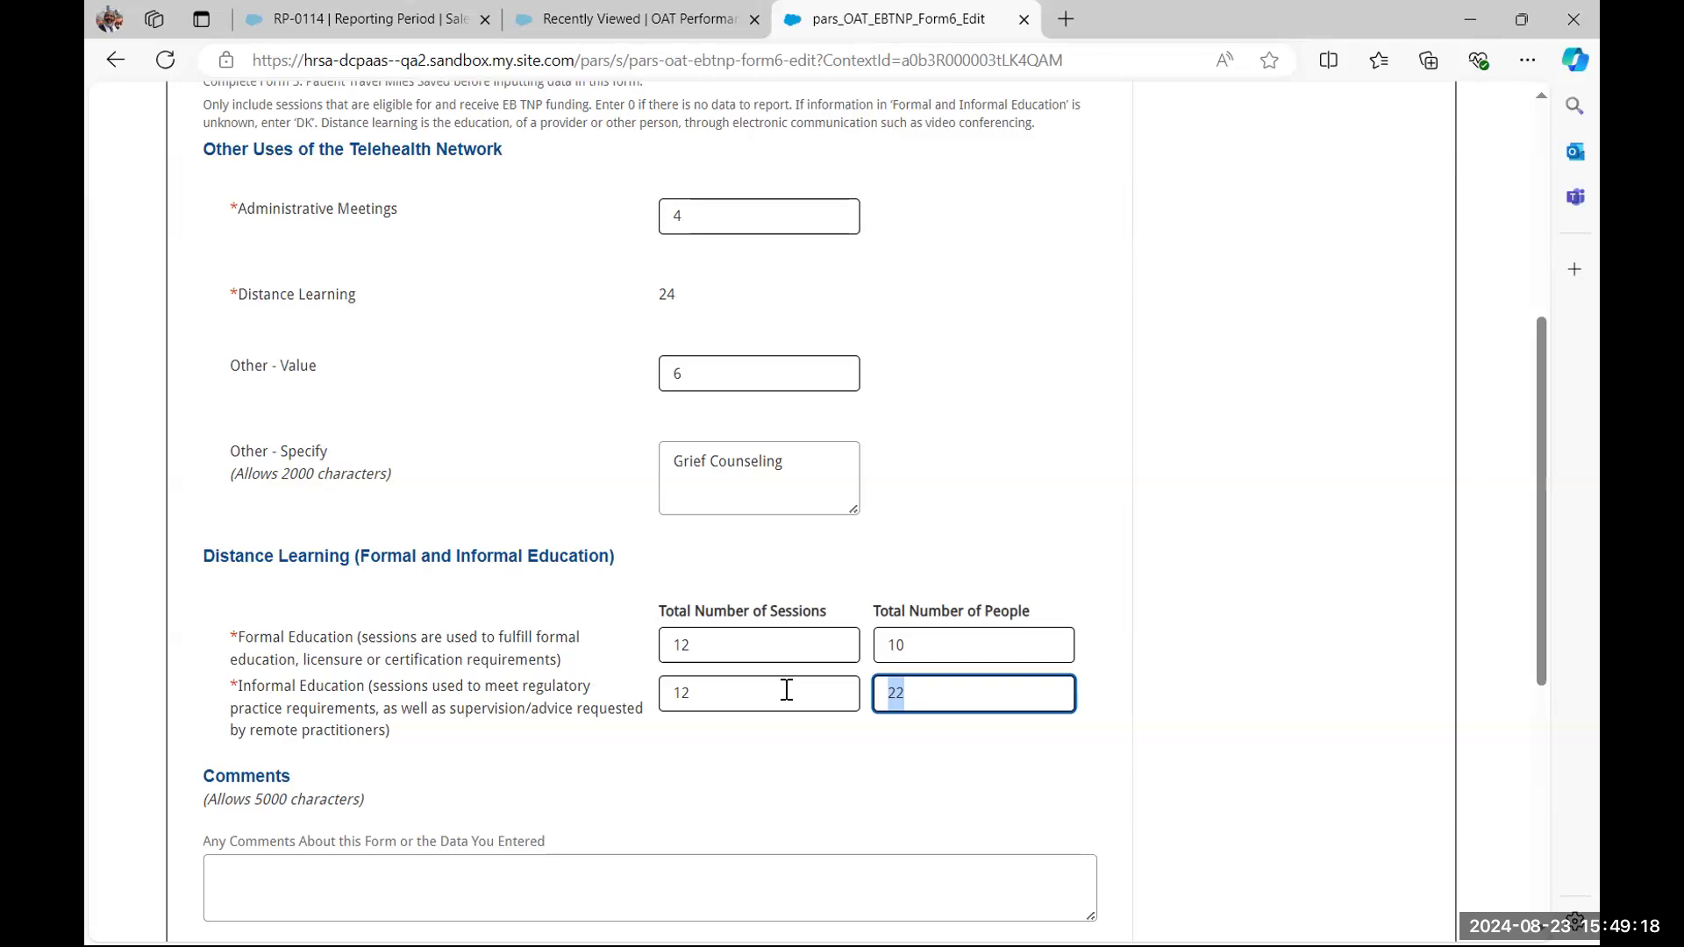
# Save Form 6 without comments or attachments and start Form 7: Diabetes
pyautogui.scroll(-4, 787, 690)
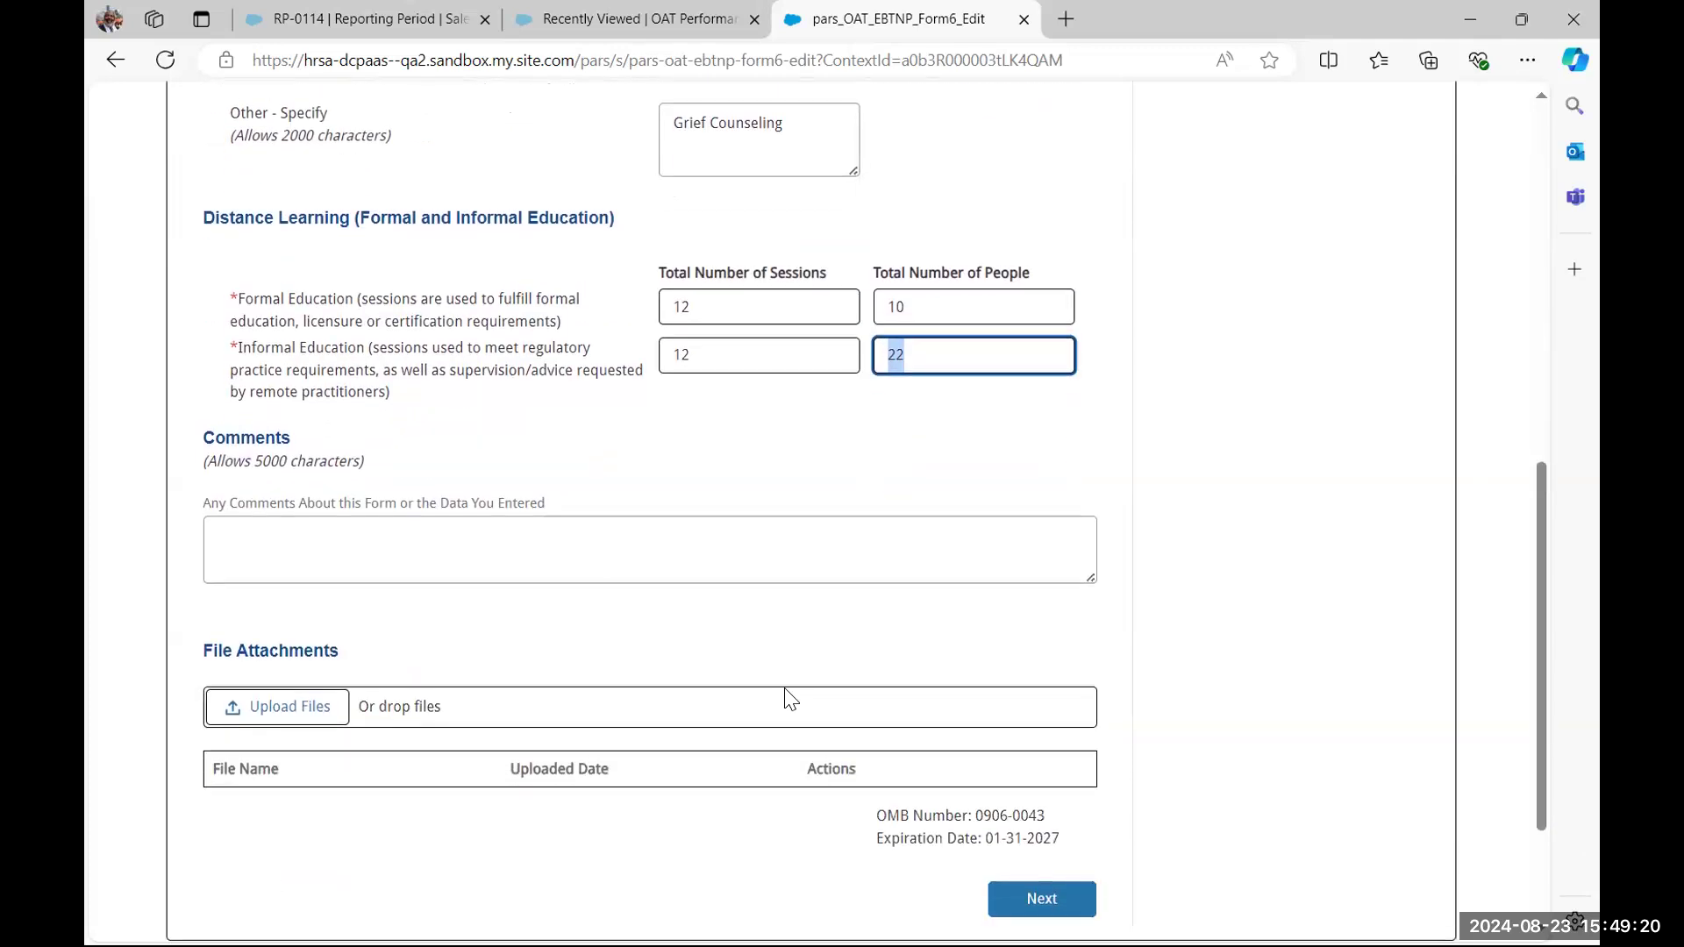
pyautogui.scroll(-2, 786, 699)
pyautogui.click(1044, 707)
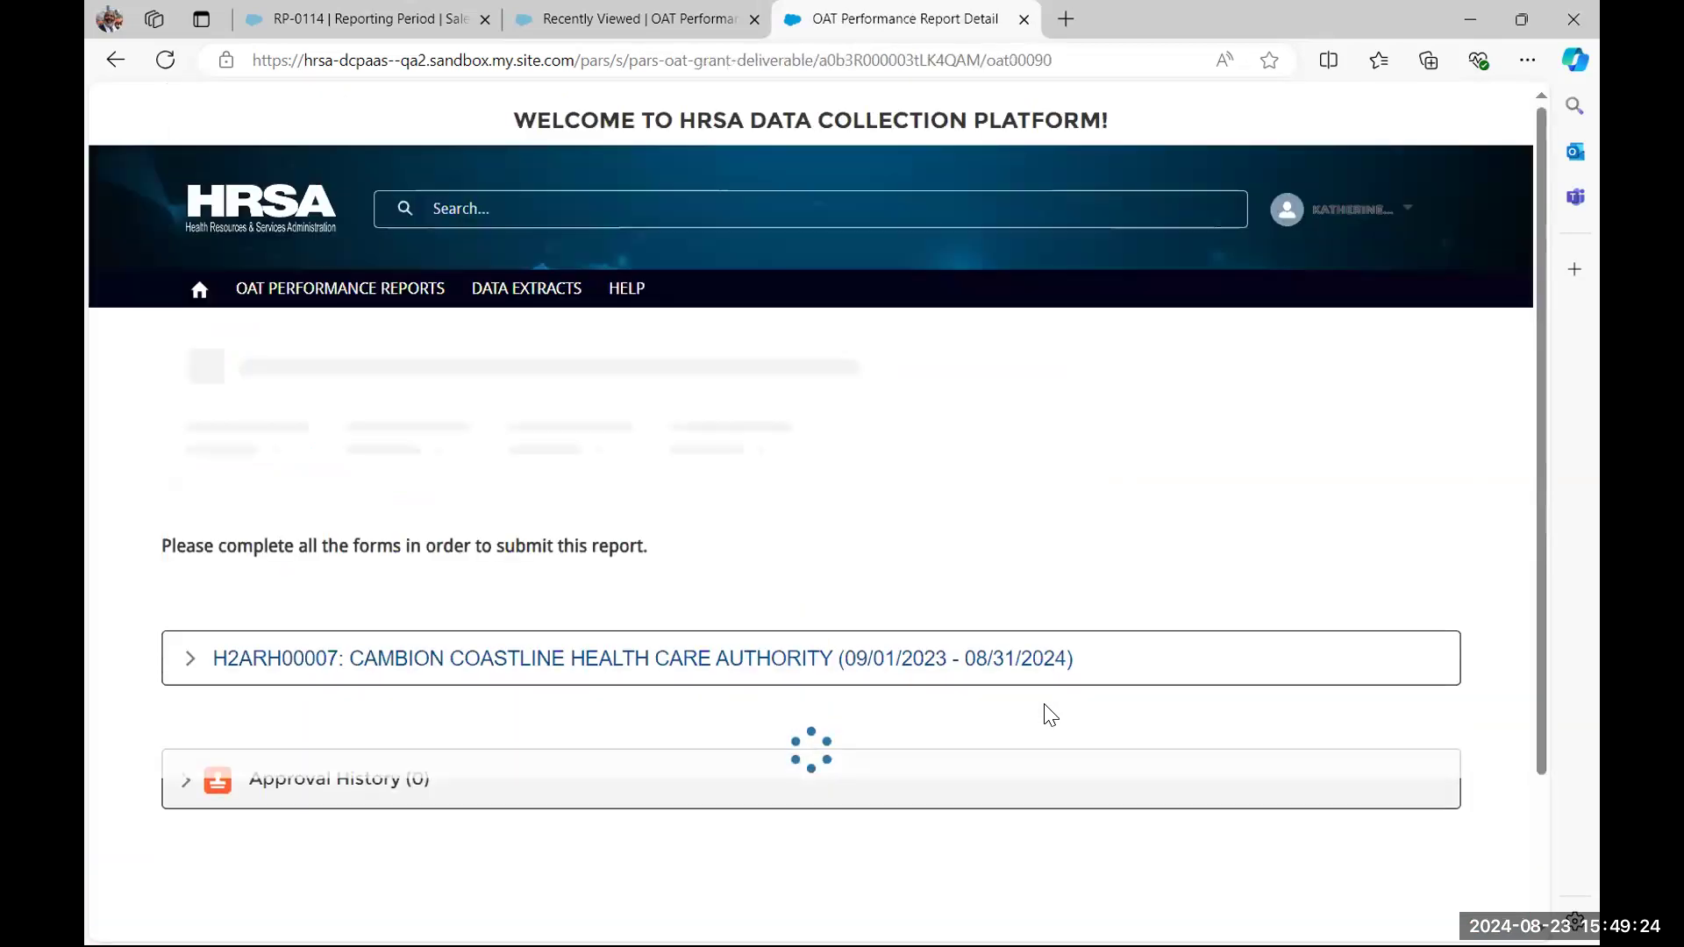
pyautogui.scroll(-5, 1050, 715)
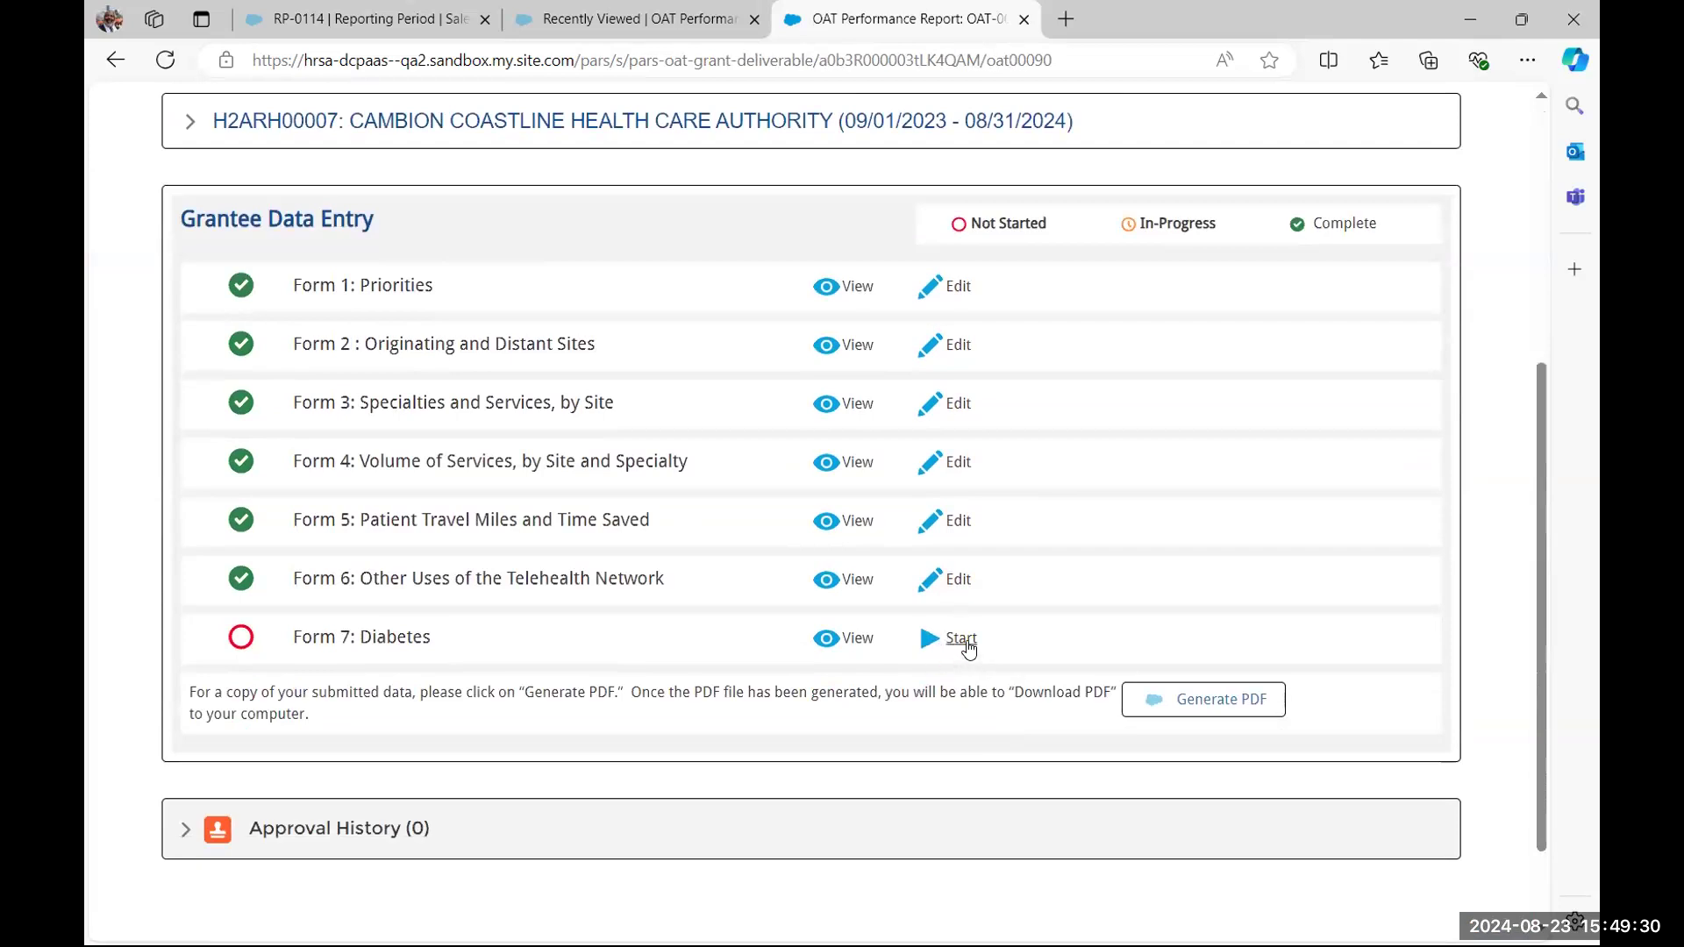
pyautogui.click(961, 643)
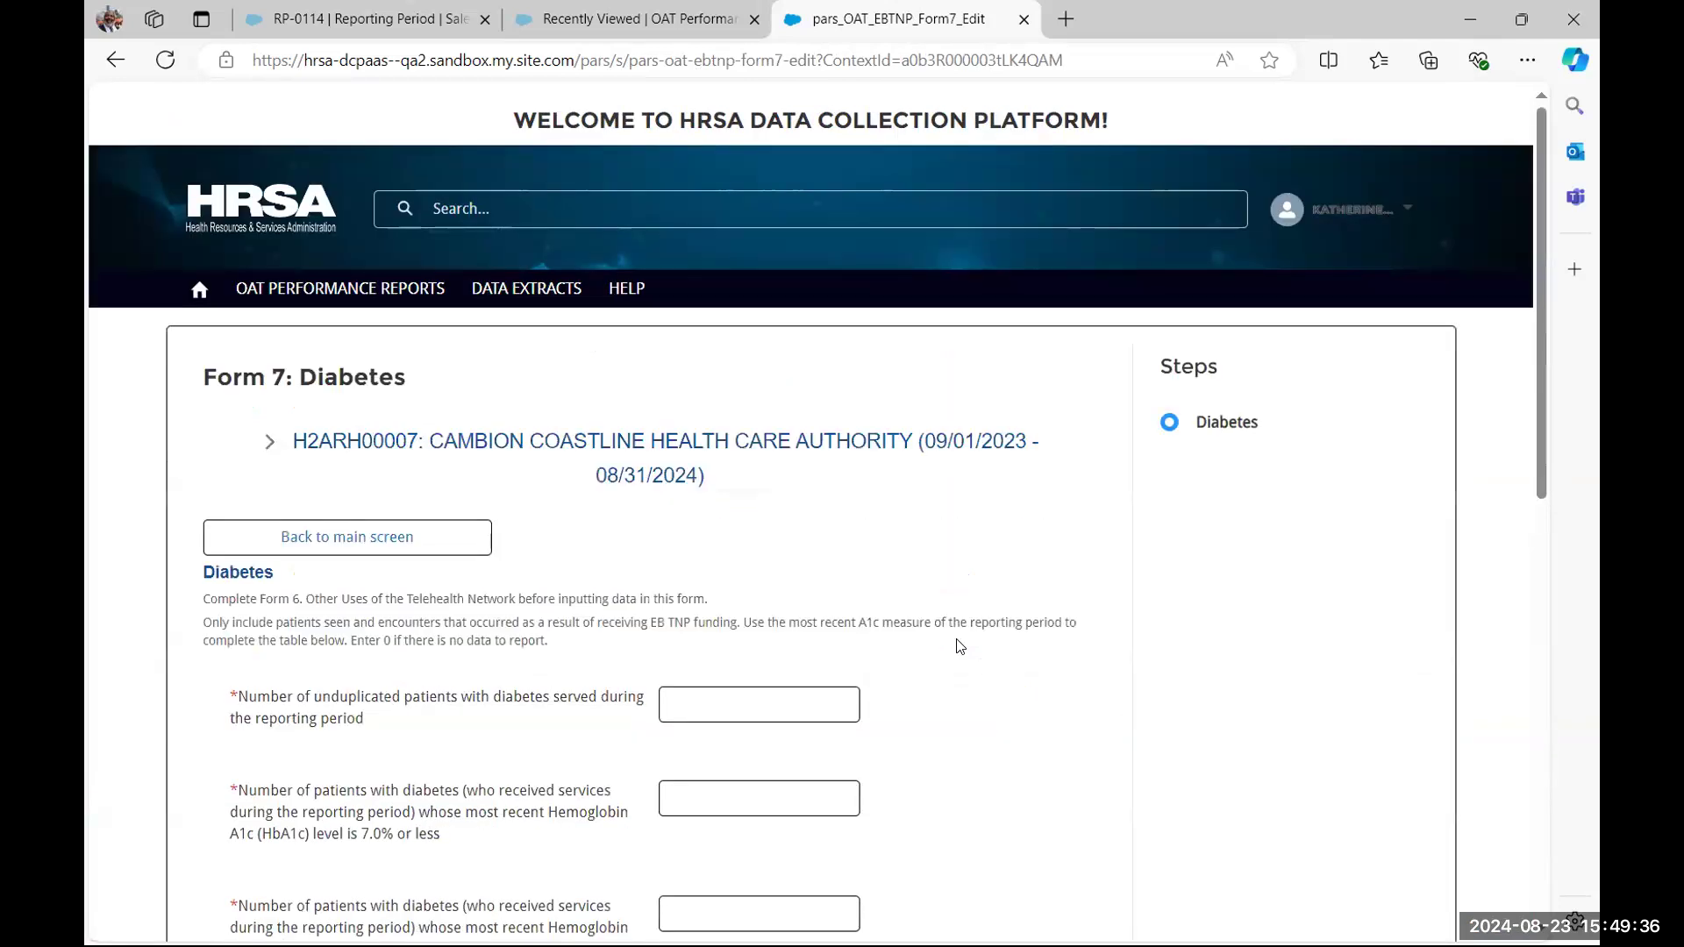
# Fill in Form 7 with 33 unduplicated diabetes patients, 11 at HbA1c 7.0% or less, 11 between 7.1% and 9.0%, and 14 above 9.0% or untested
pyautogui.scroll(-4, 959, 647)
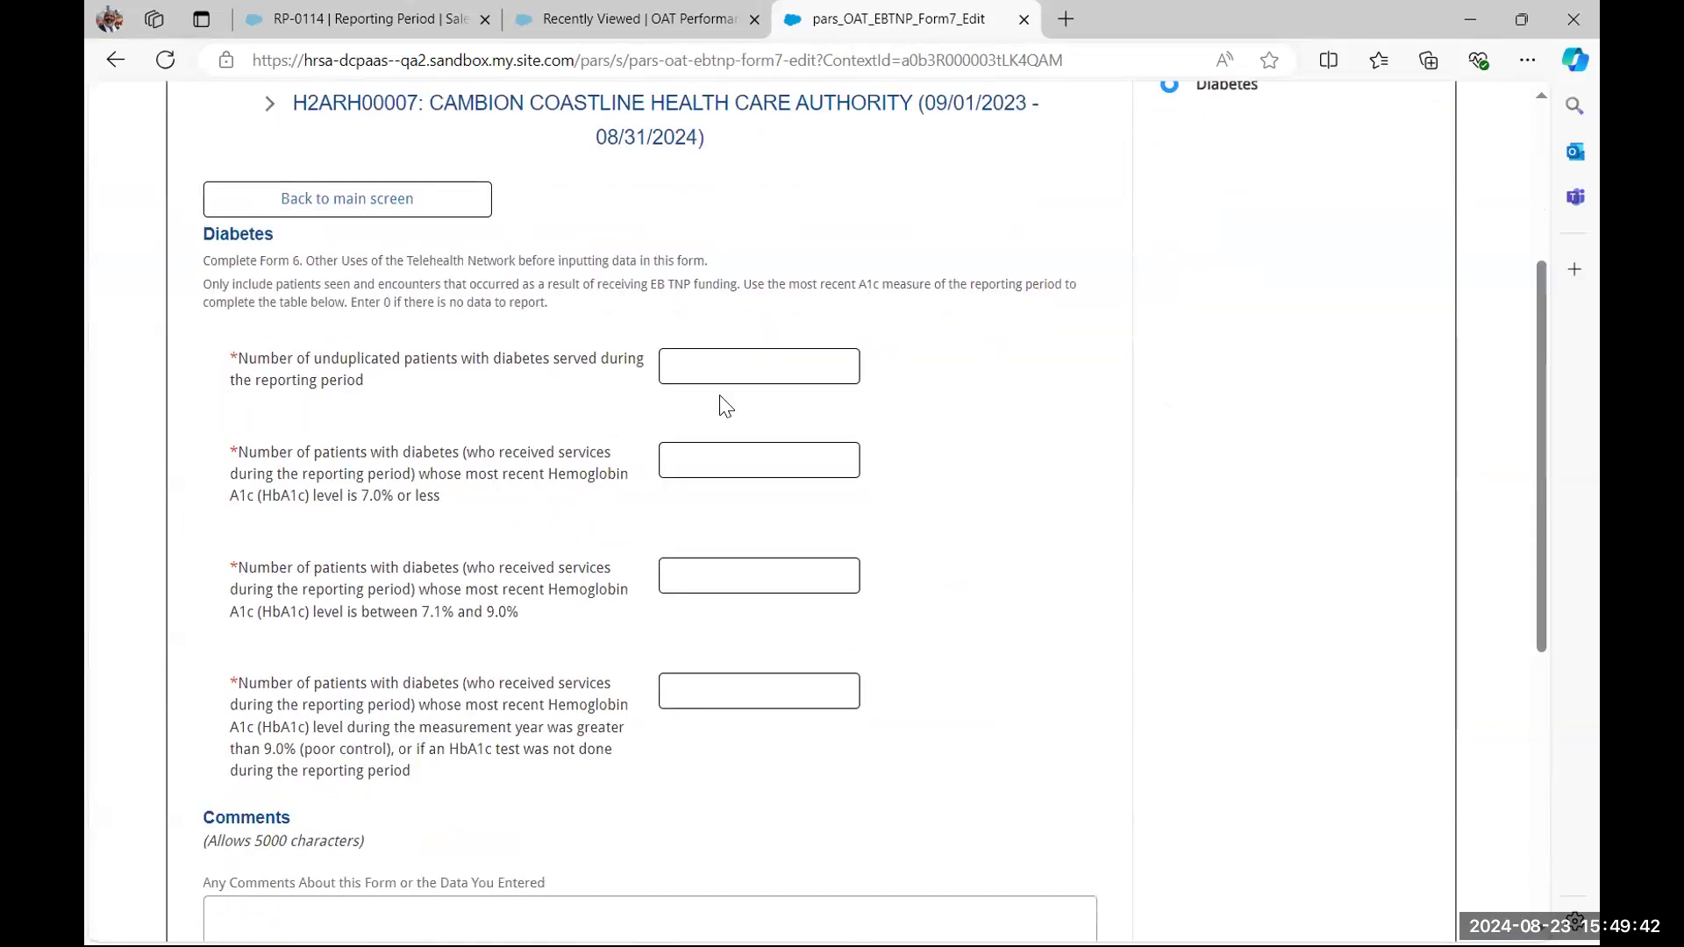
pyautogui.click(743, 373)
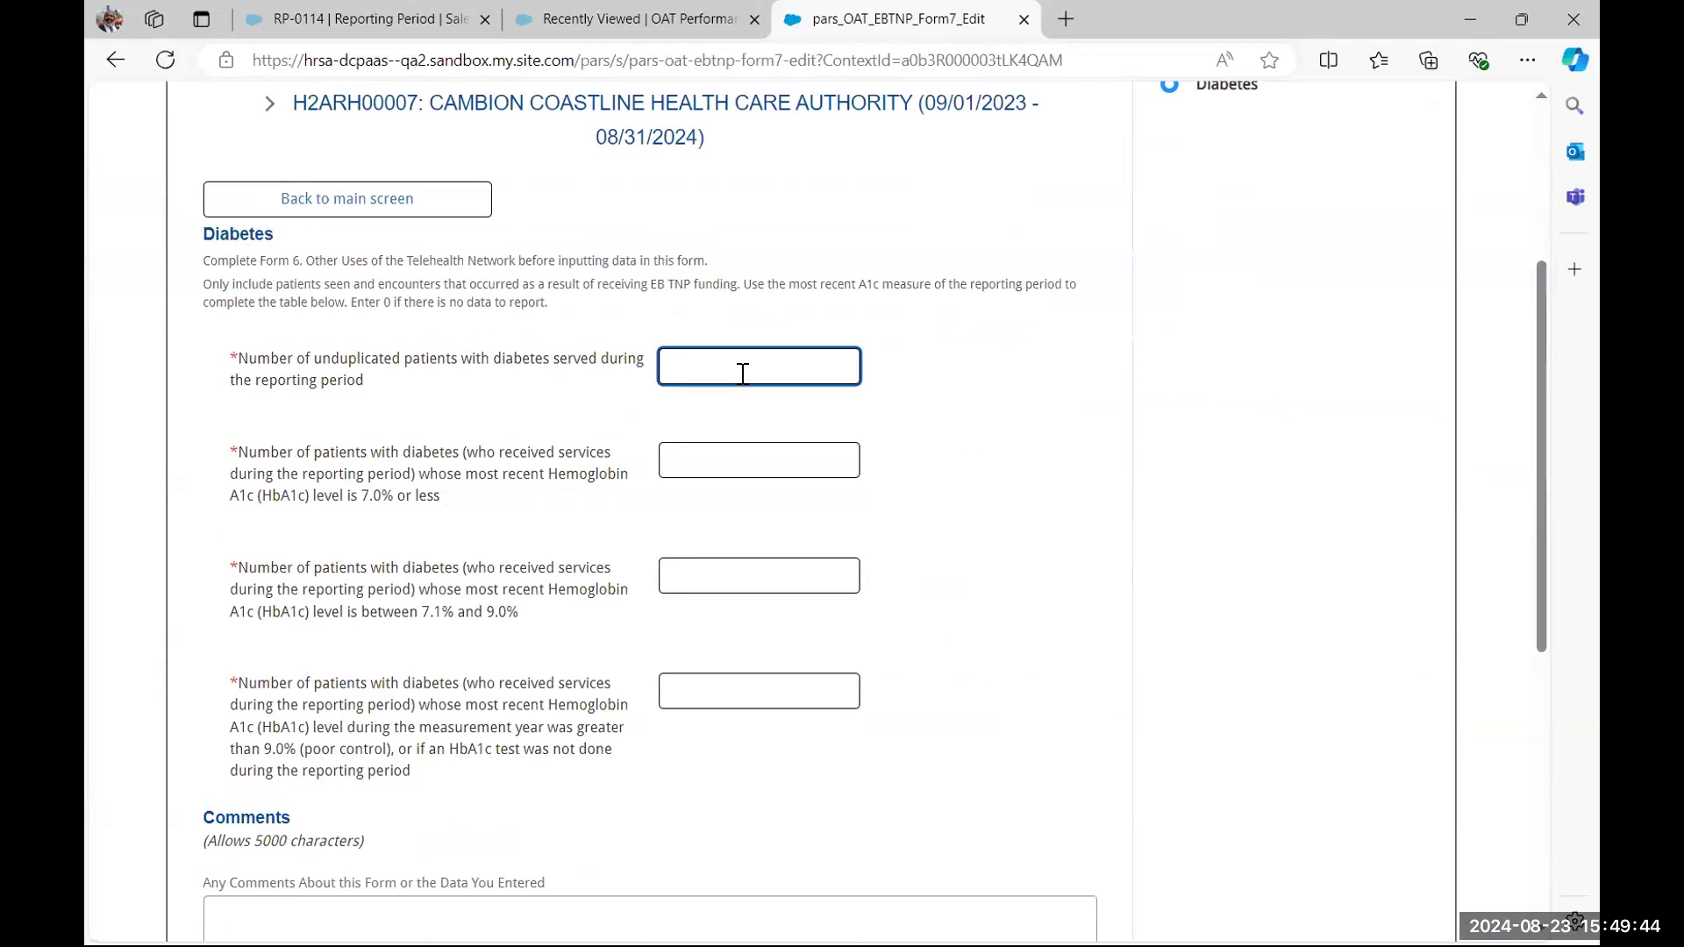
pyautogui.write('33')
pyautogui.click(703, 449)
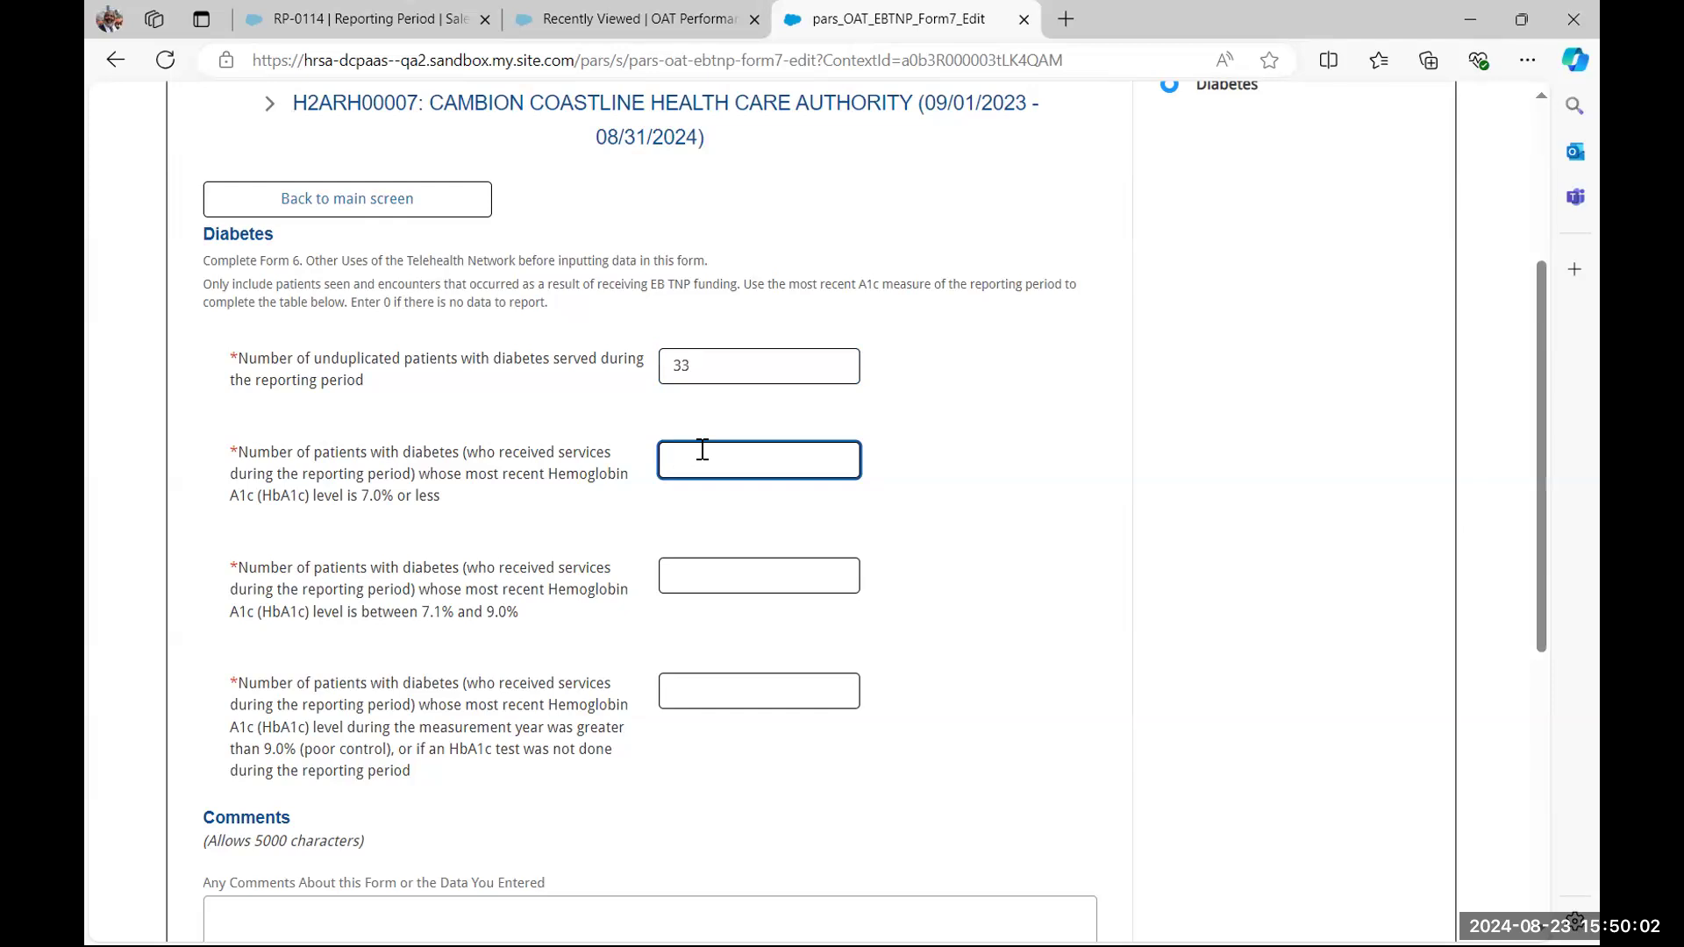
pyautogui.write('11')
pyautogui.click(692, 571)
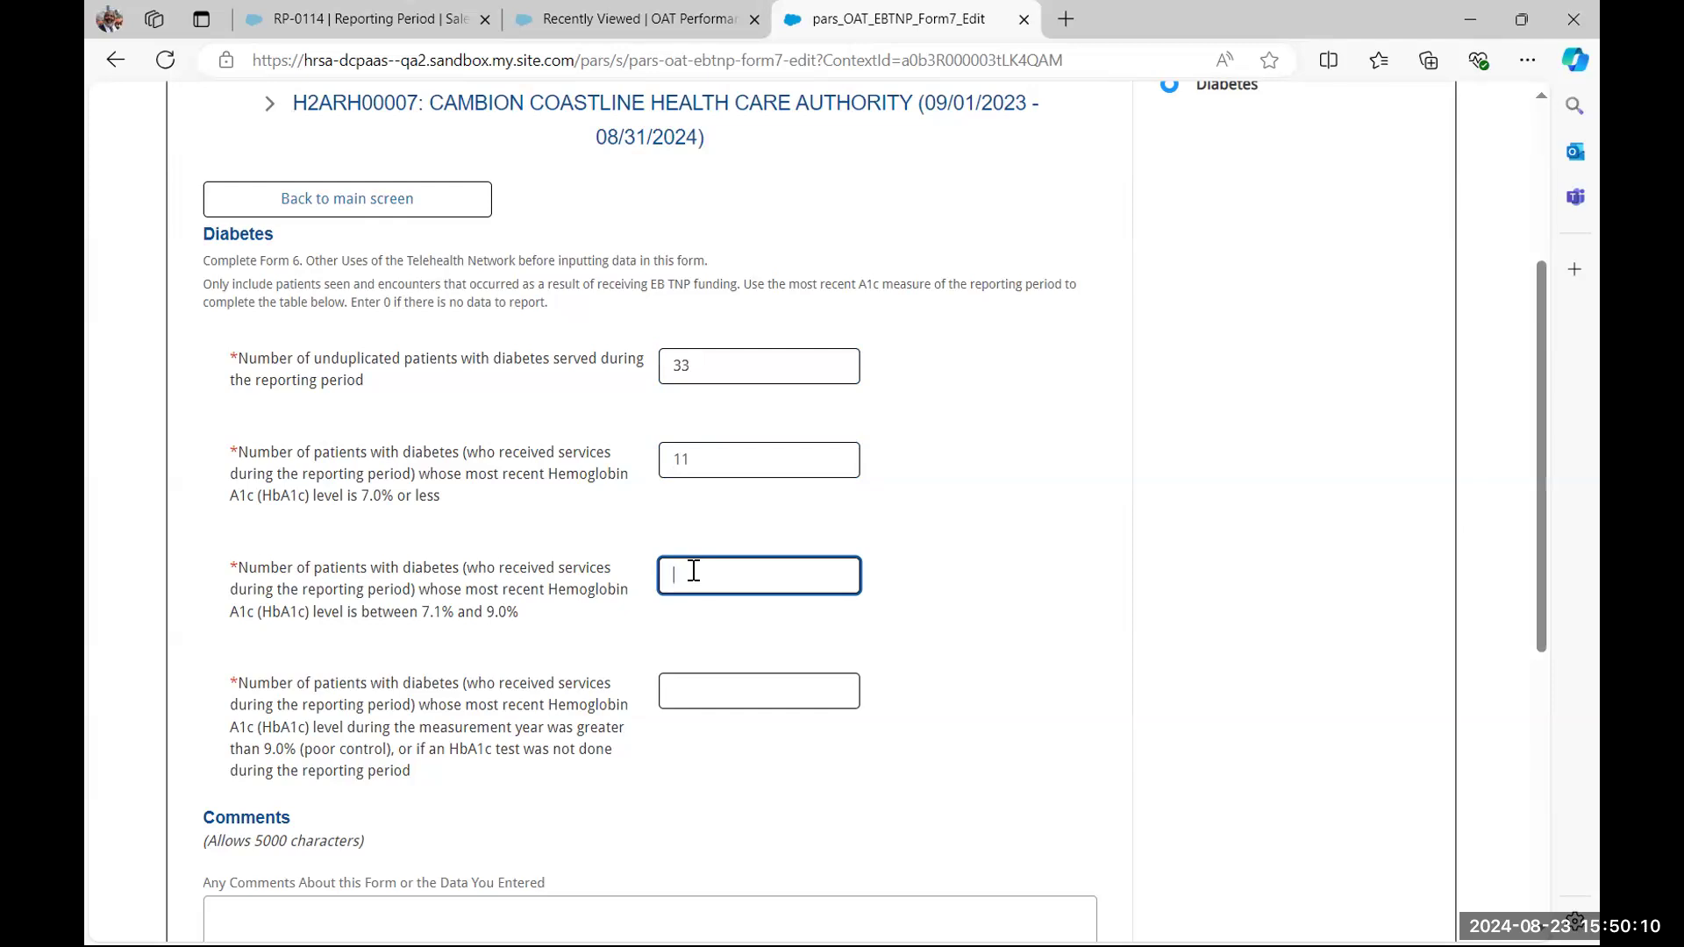
pyautogui.write('11')
pyautogui.scroll(-1, 674, 629)
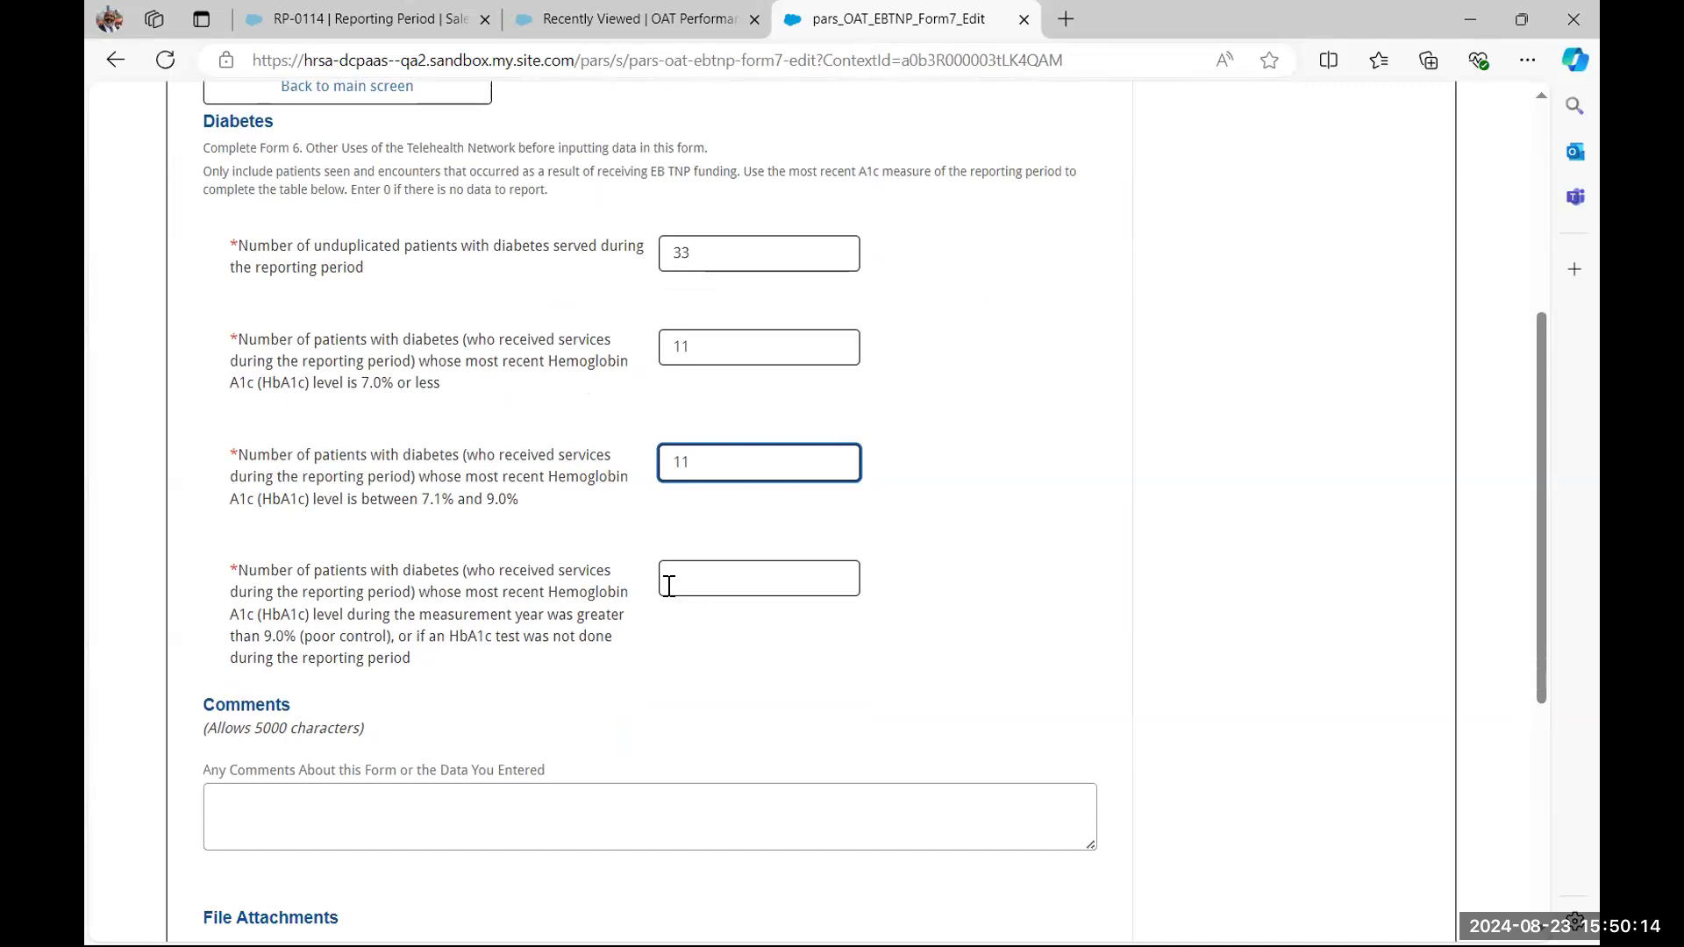
pyautogui.click(676, 581)
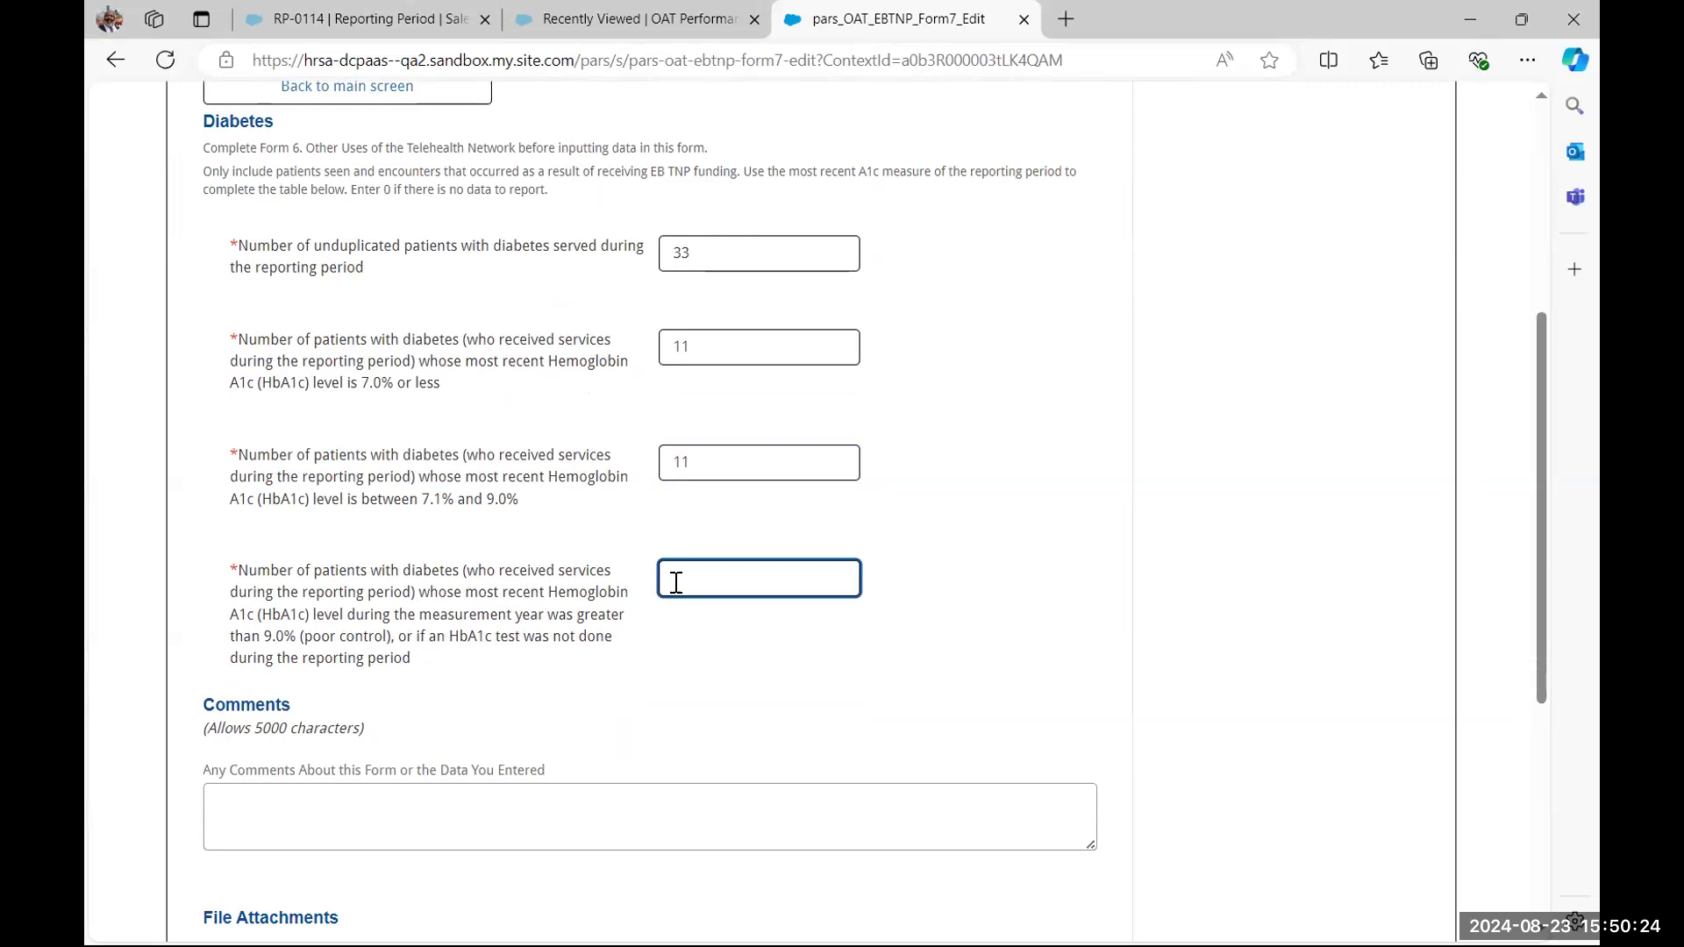
pyautogui.write('14')
pyautogui.click(770, 680)
# Try to proceed with Form 7 and compare the unduplicated patient number with the three HbA1c counts
pyautogui.scroll(-5, 863, 666)
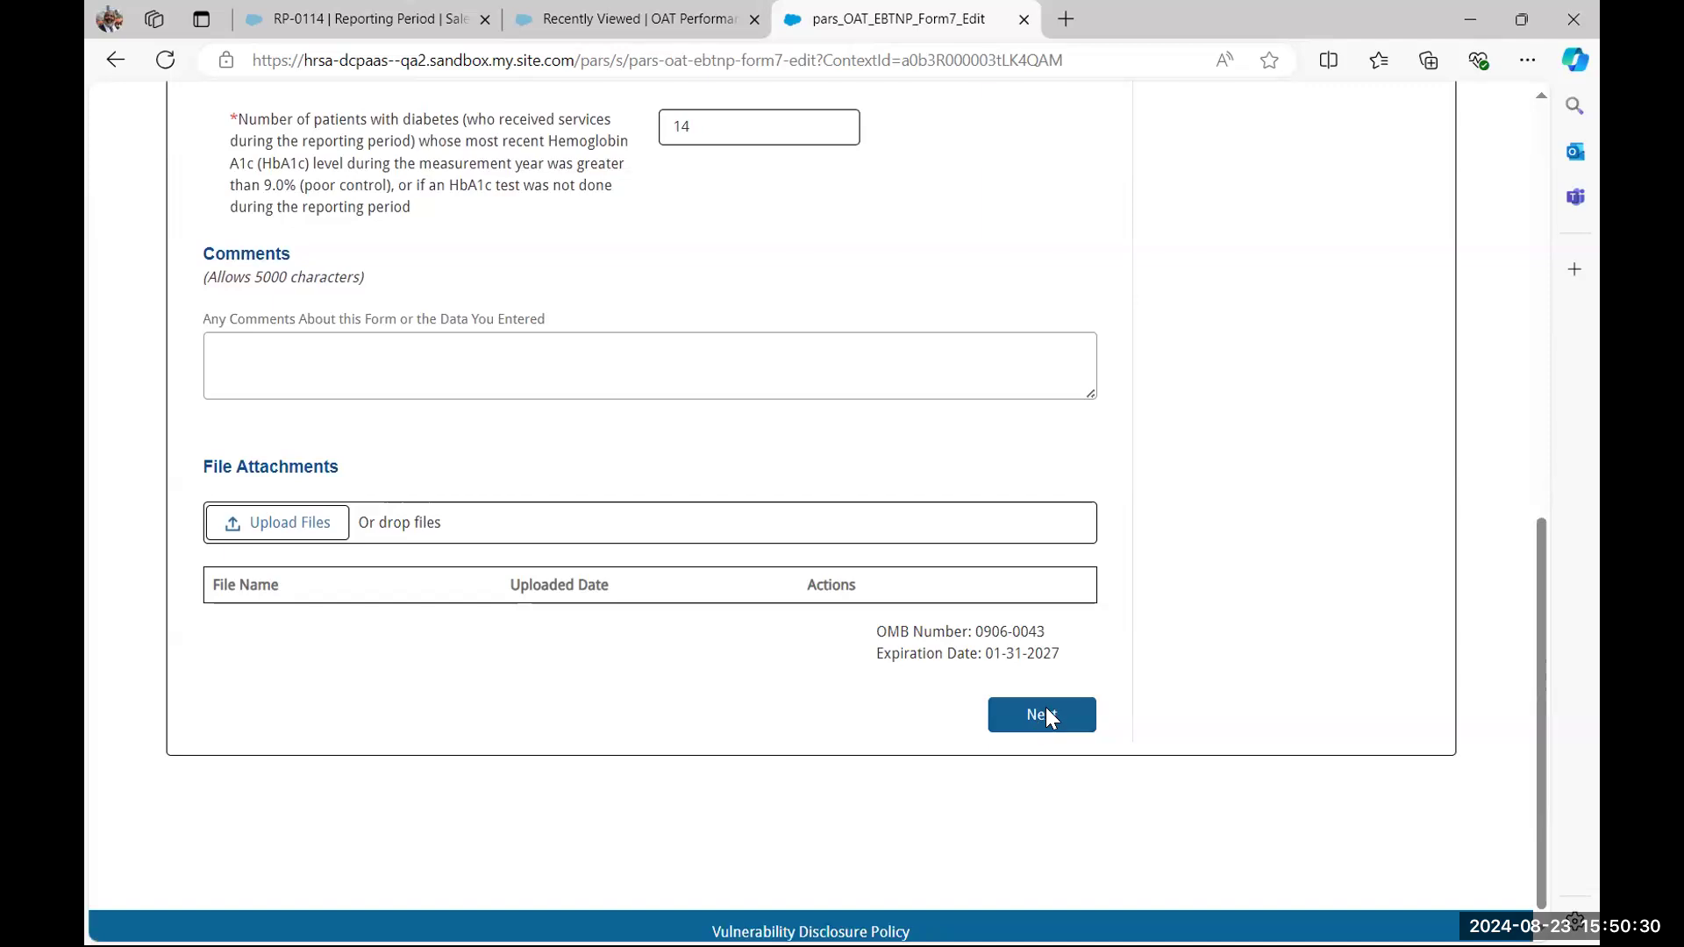
pyautogui.click(1043, 714)
pyautogui.scroll(-5, 981, 674)
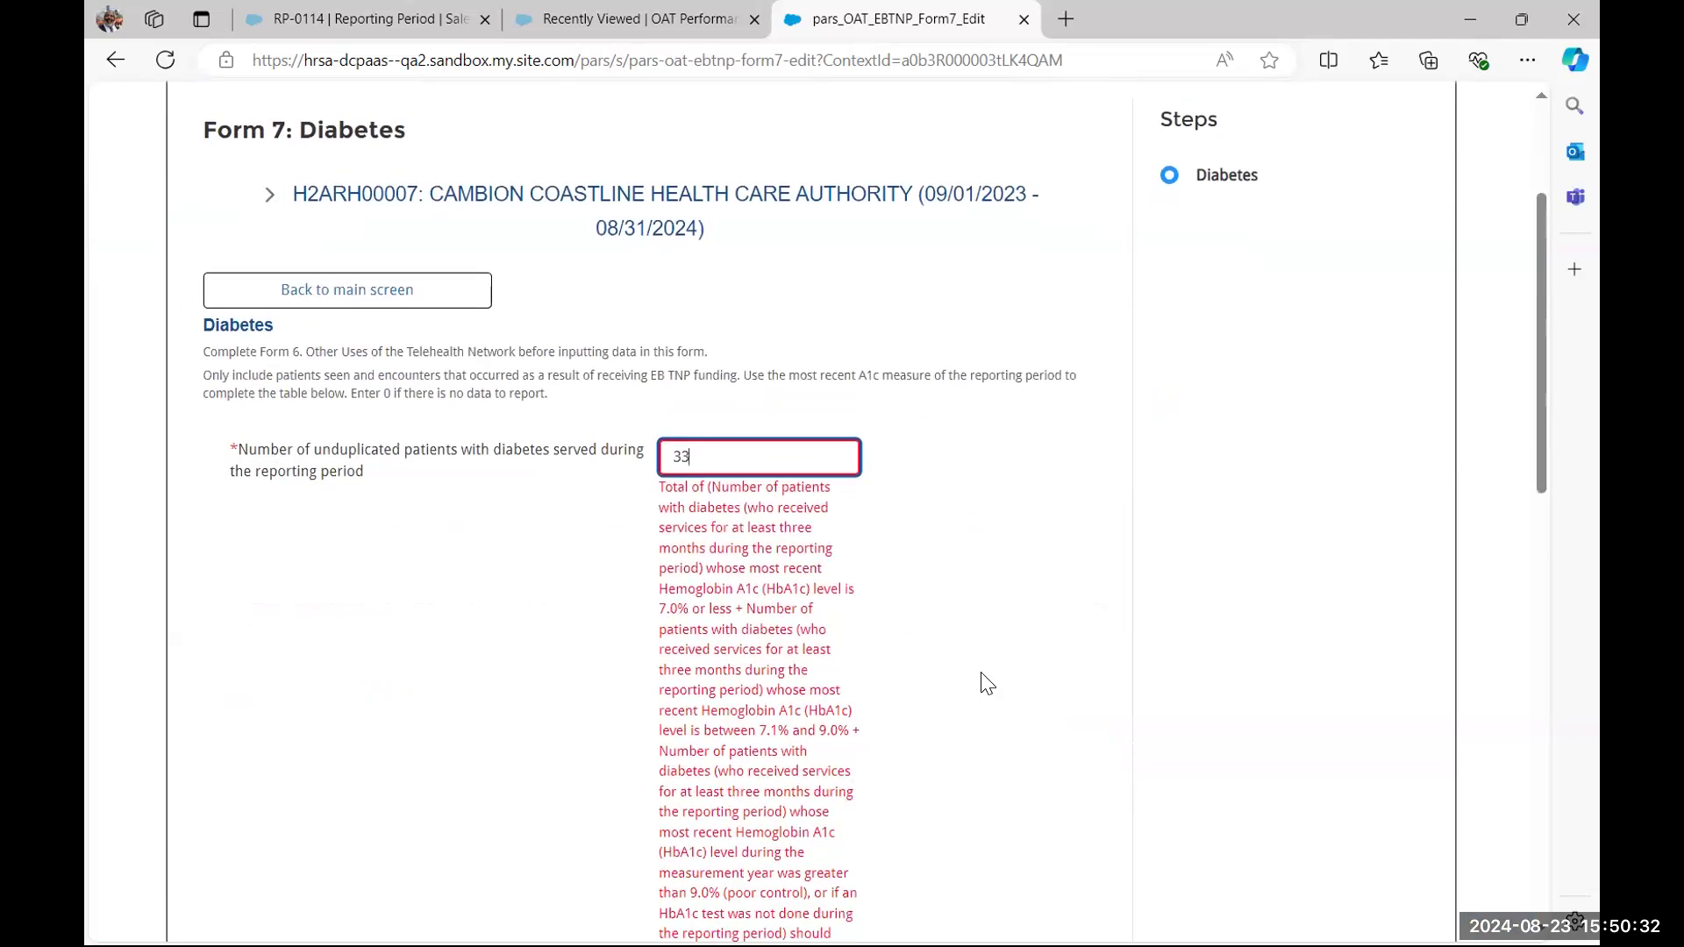
pyautogui.scroll(1, 981, 673)
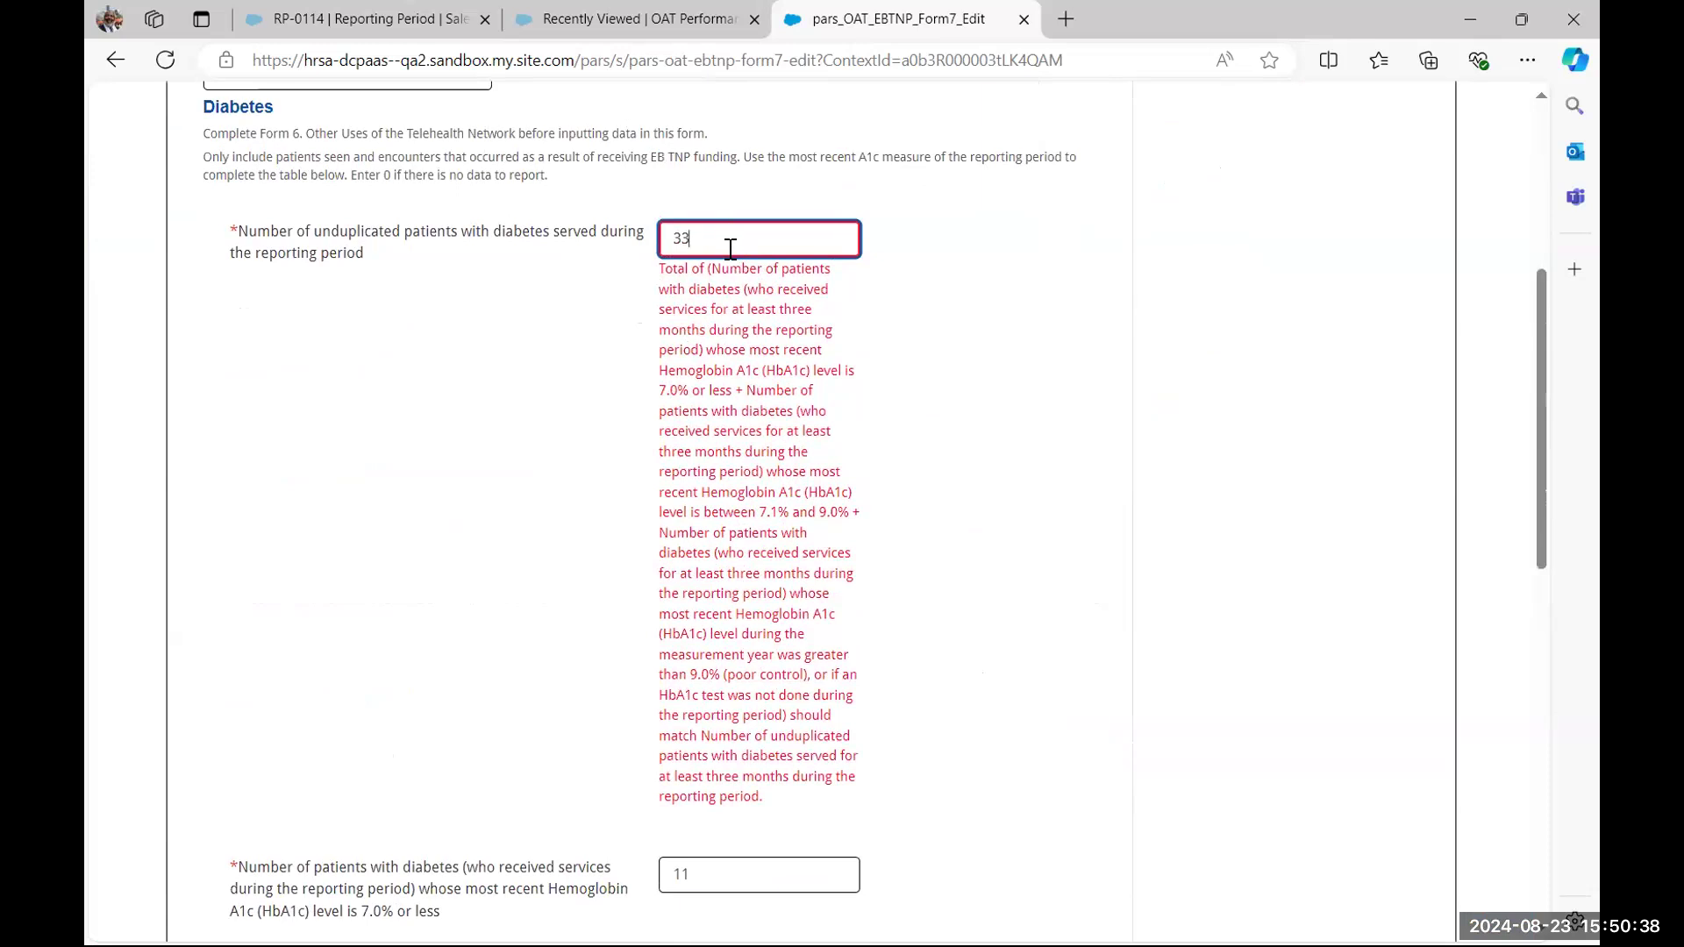
pyautogui.scroll(-5, 730, 263)
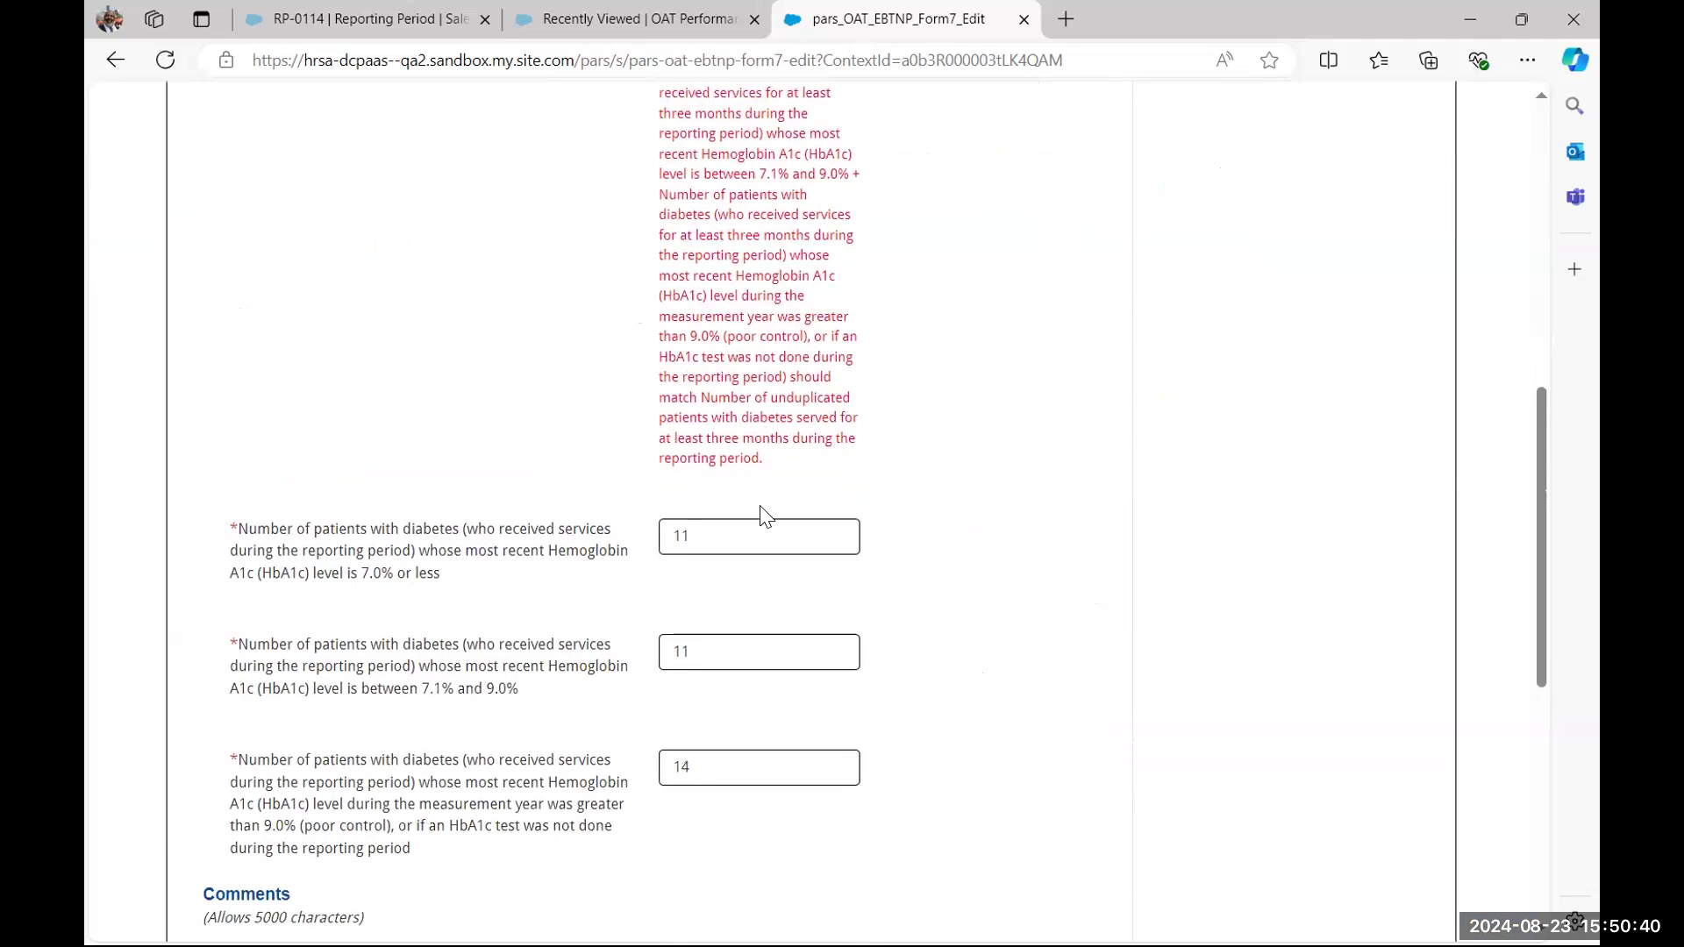
pyautogui.scroll(-1, 706, 671)
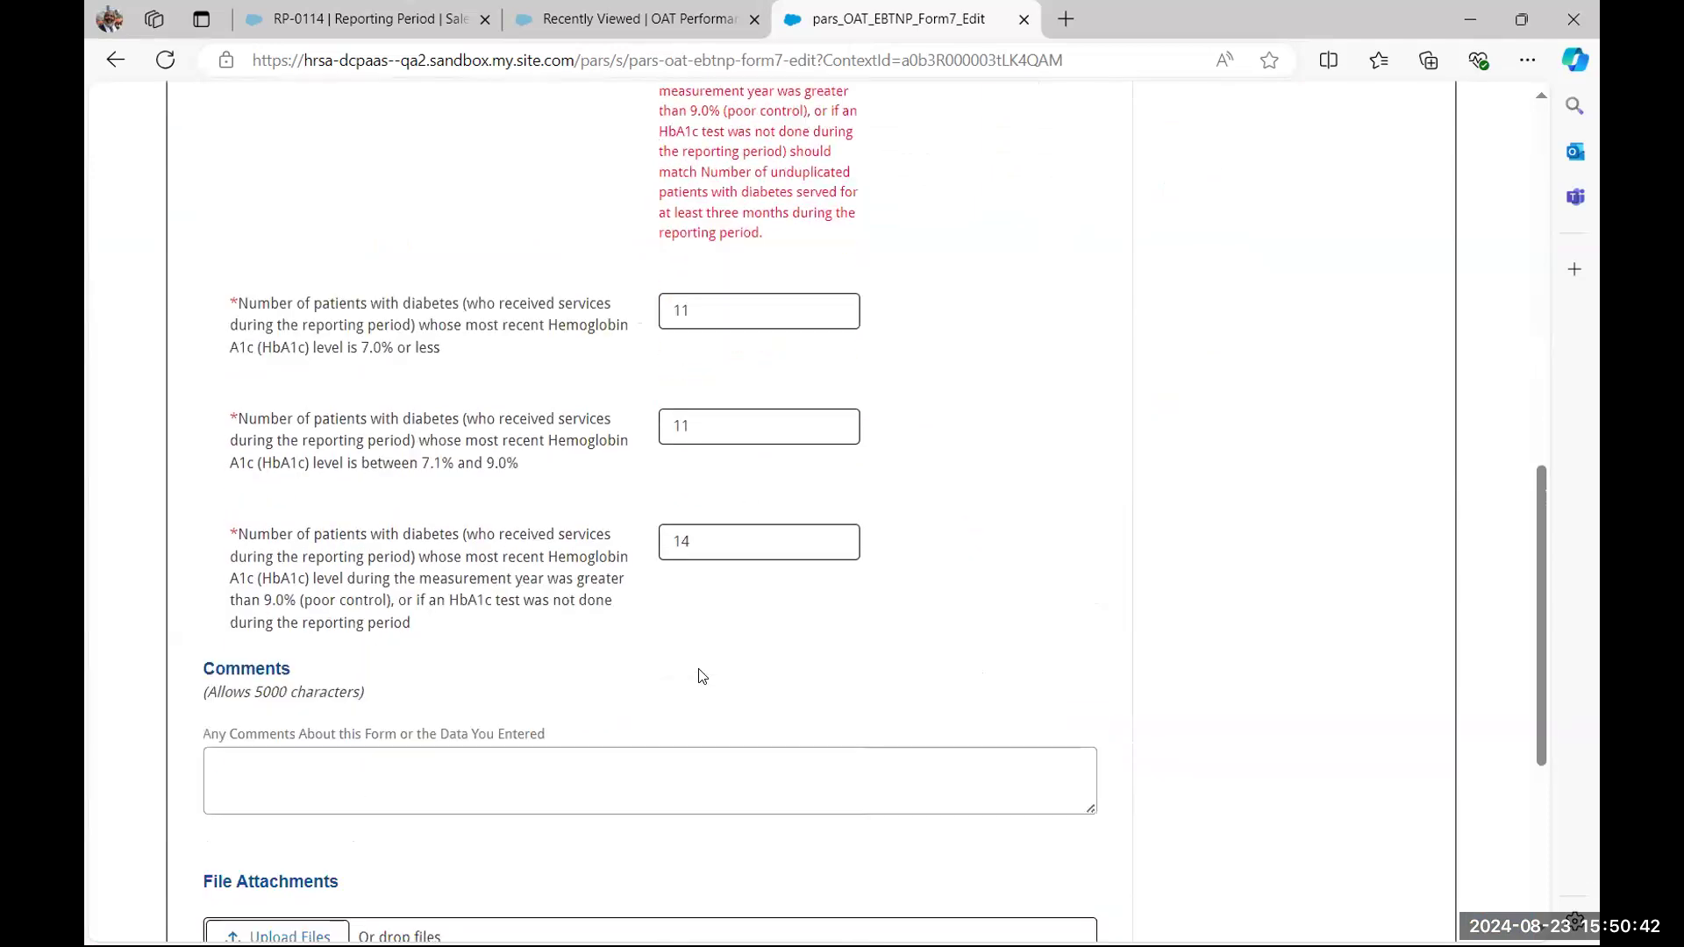
pyautogui.scroll(7, 748, 529)
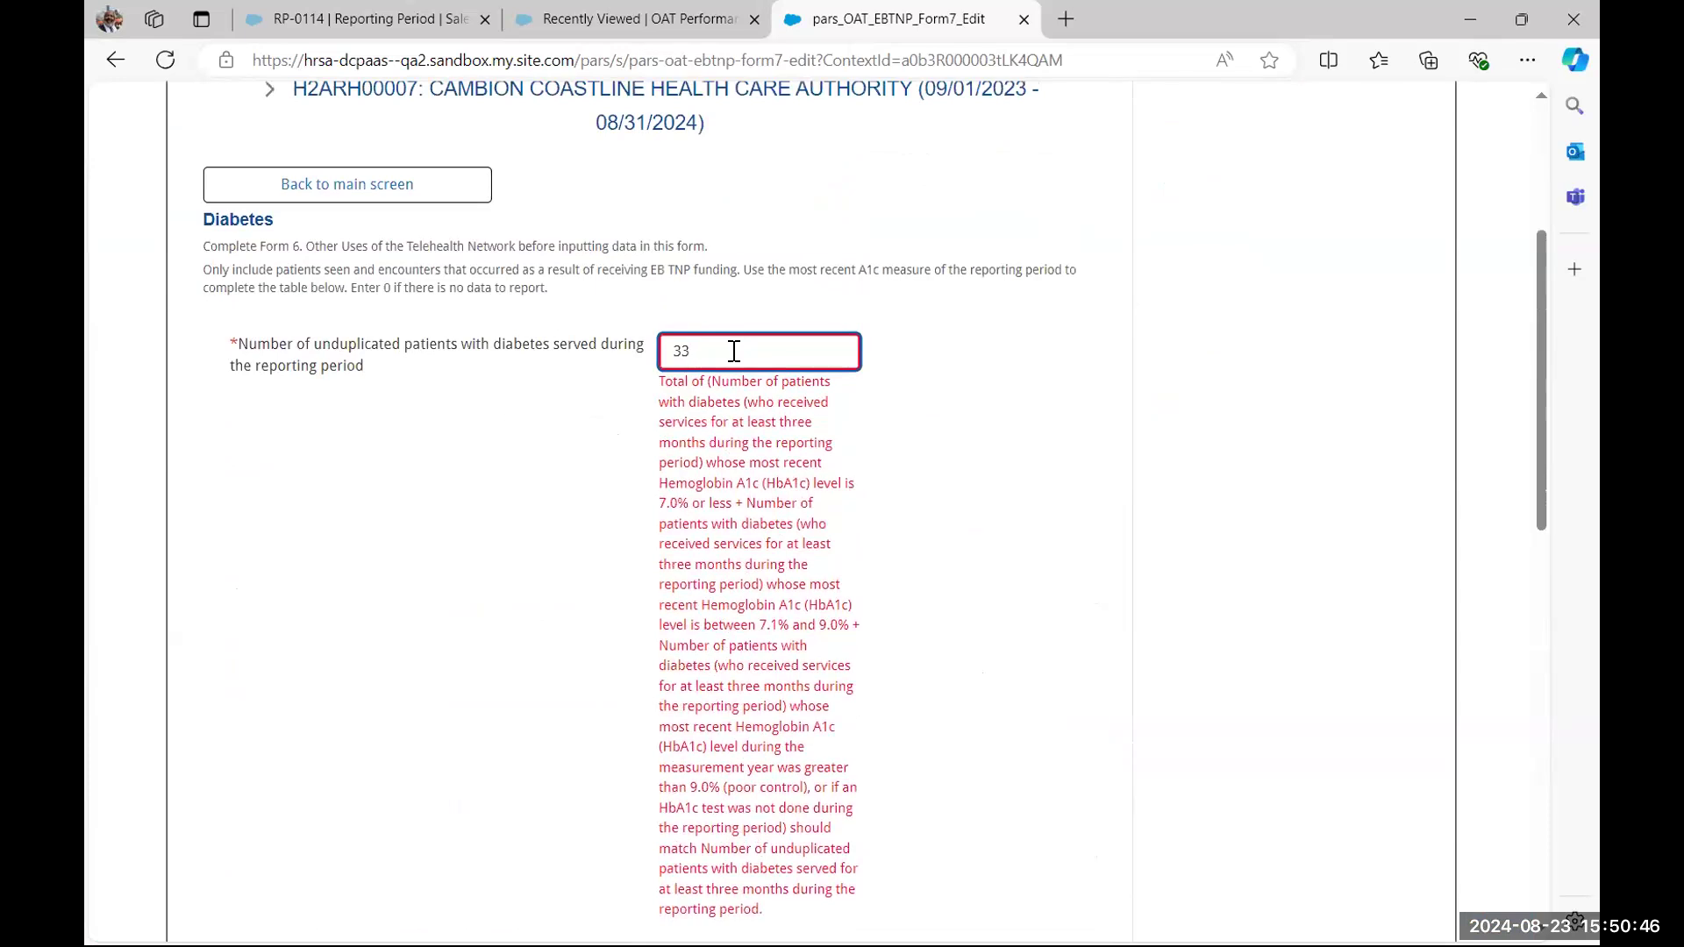
pyautogui.scroll(-11, 734, 351)
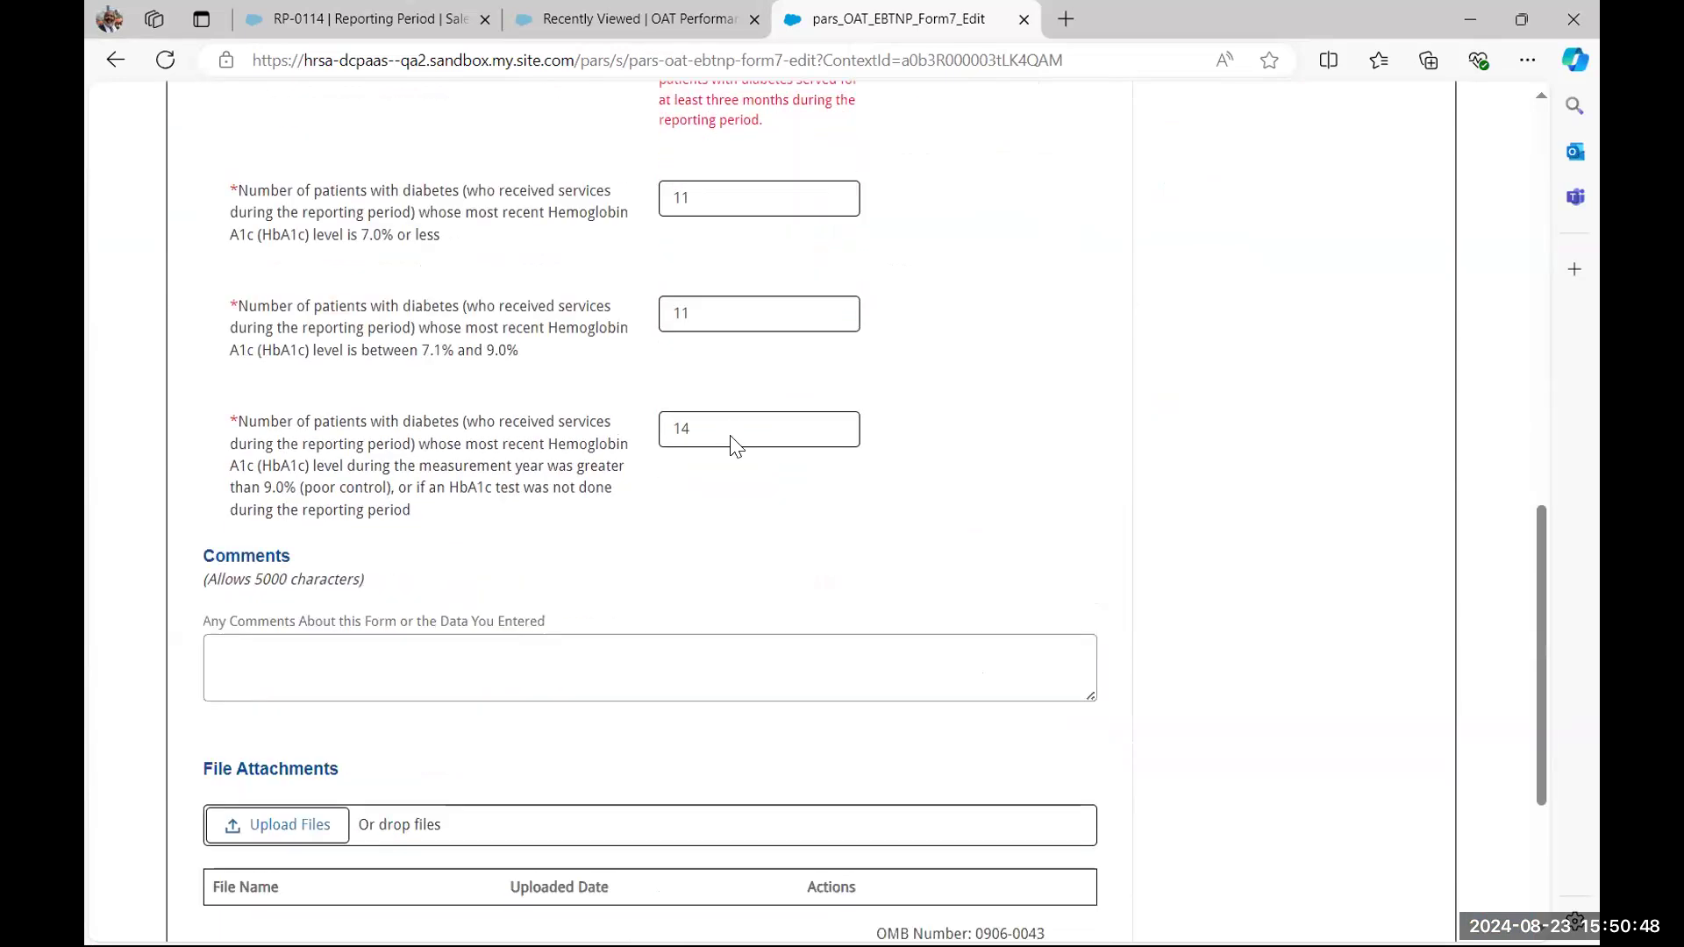
# Set the number of diabetes patients with HbA1c above 9.0% or untested to 11 and save Form 7
pyautogui.scroll(2, 752, 263)
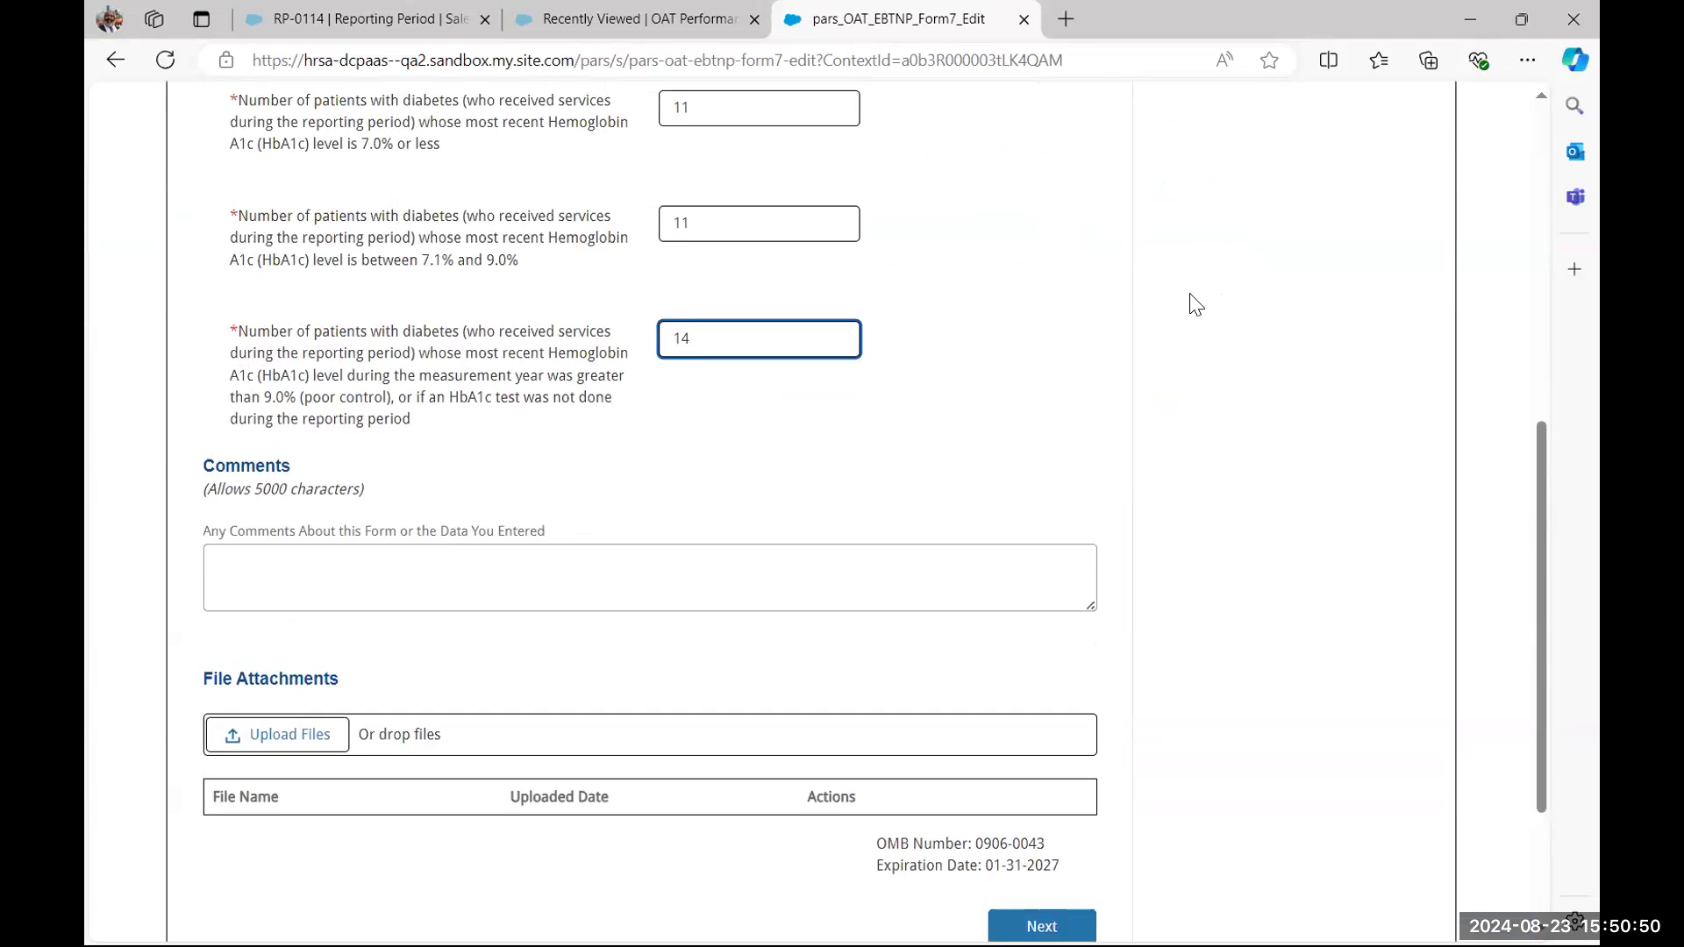
pyautogui.press('BackSpace')
pyautogui.write('1')
pyautogui.click(938, 405)
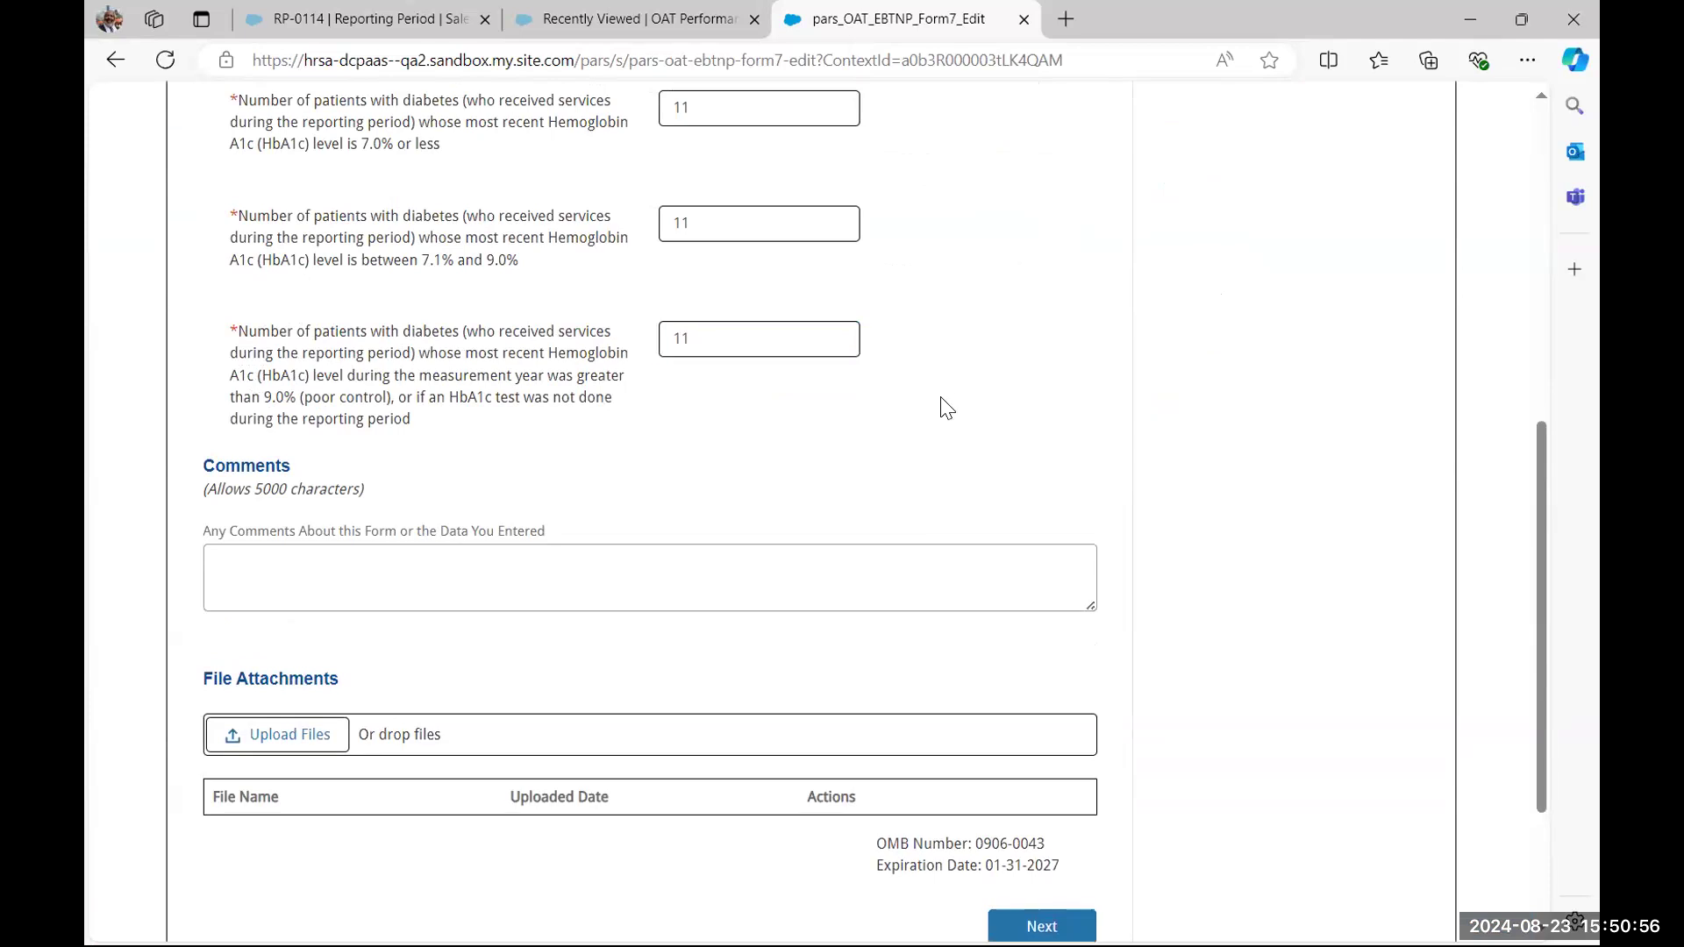
pyautogui.scroll(4, 891, 390)
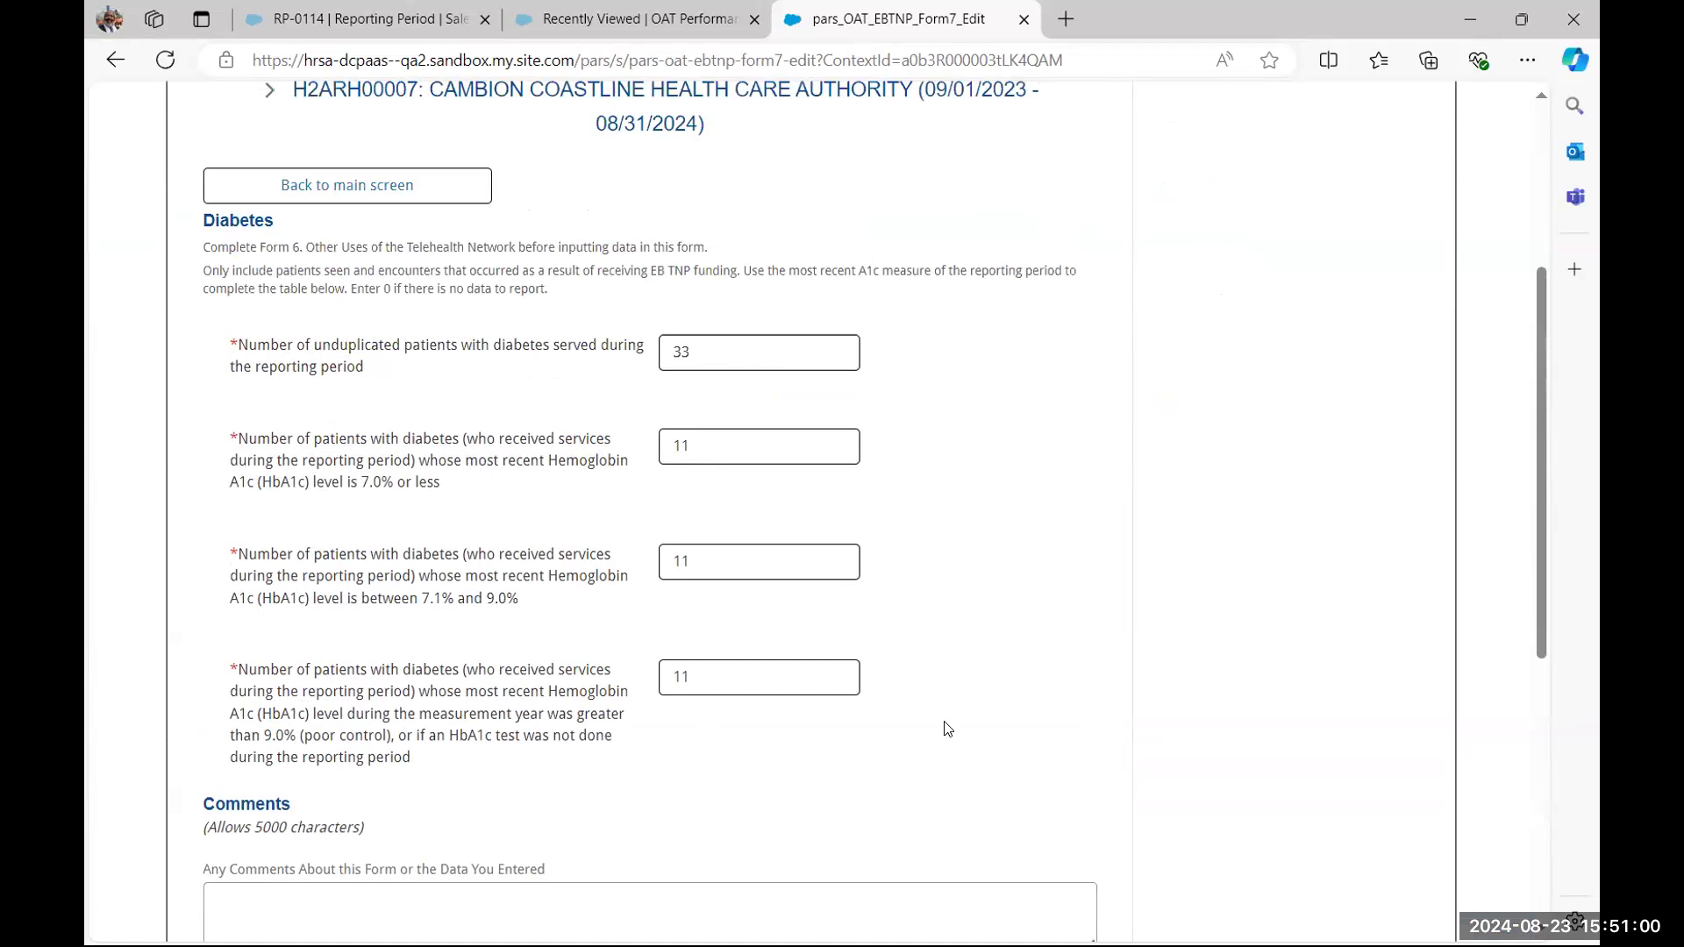
pyautogui.scroll(-4, 943, 725)
pyautogui.scroll(-1, 1058, 877)
pyautogui.click(1057, 816)
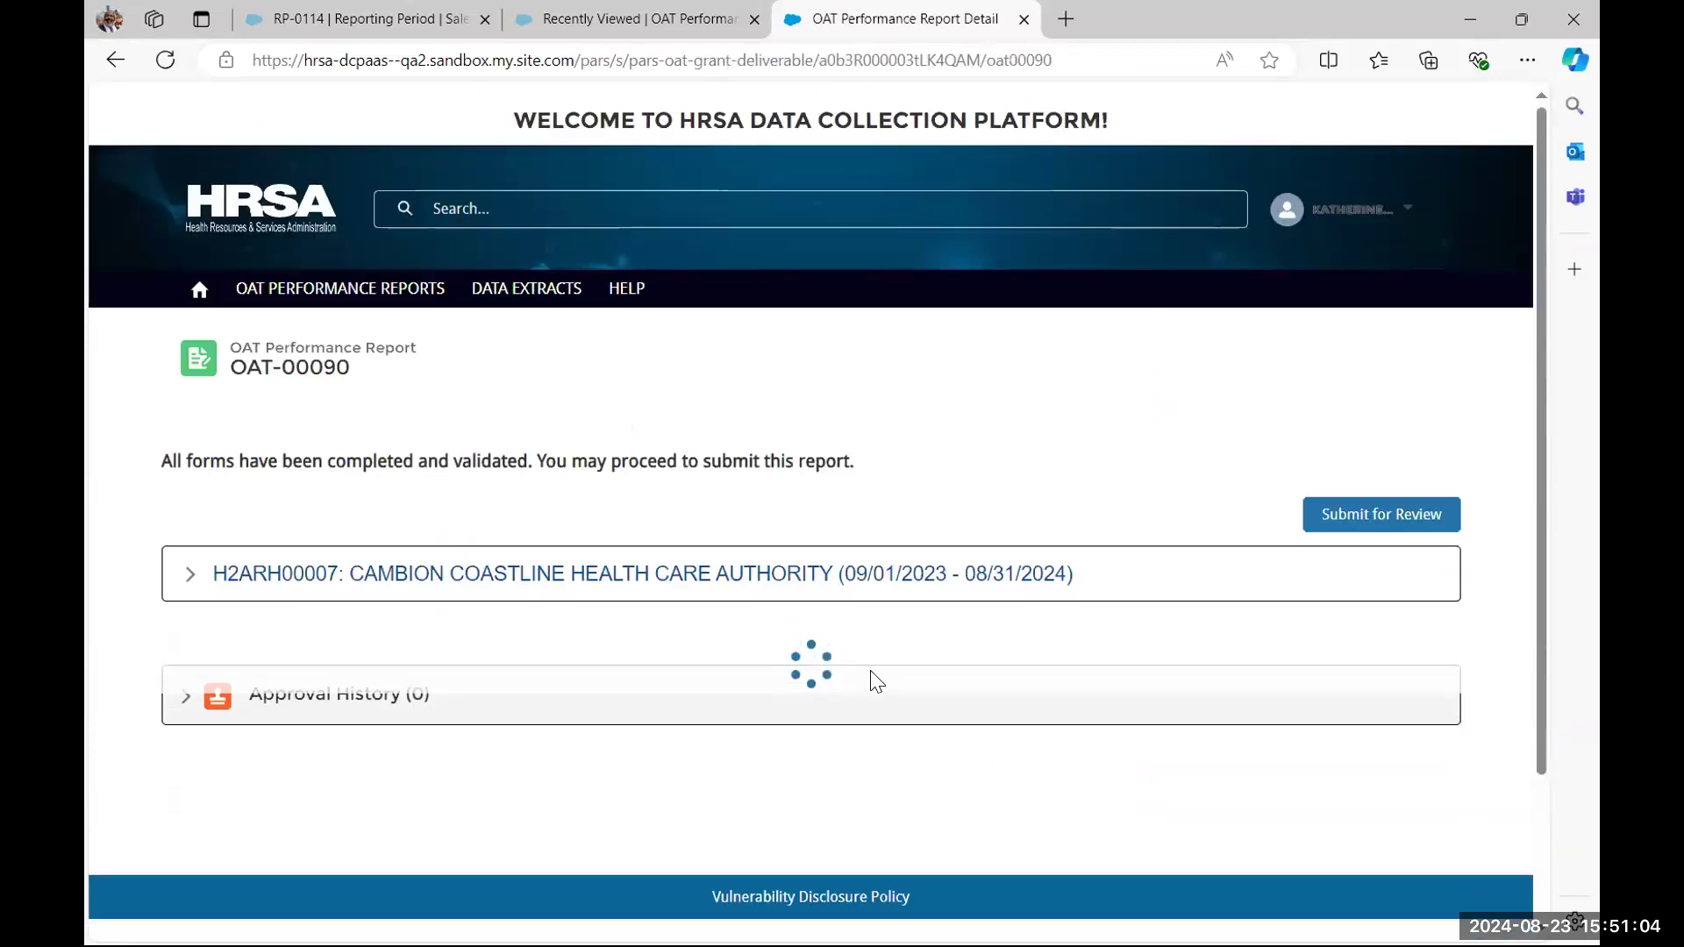
# Review the completion status of all seven forms and highlight the notice above the grant section about submitting the report
pyautogui.scroll(-4, 684, 645)
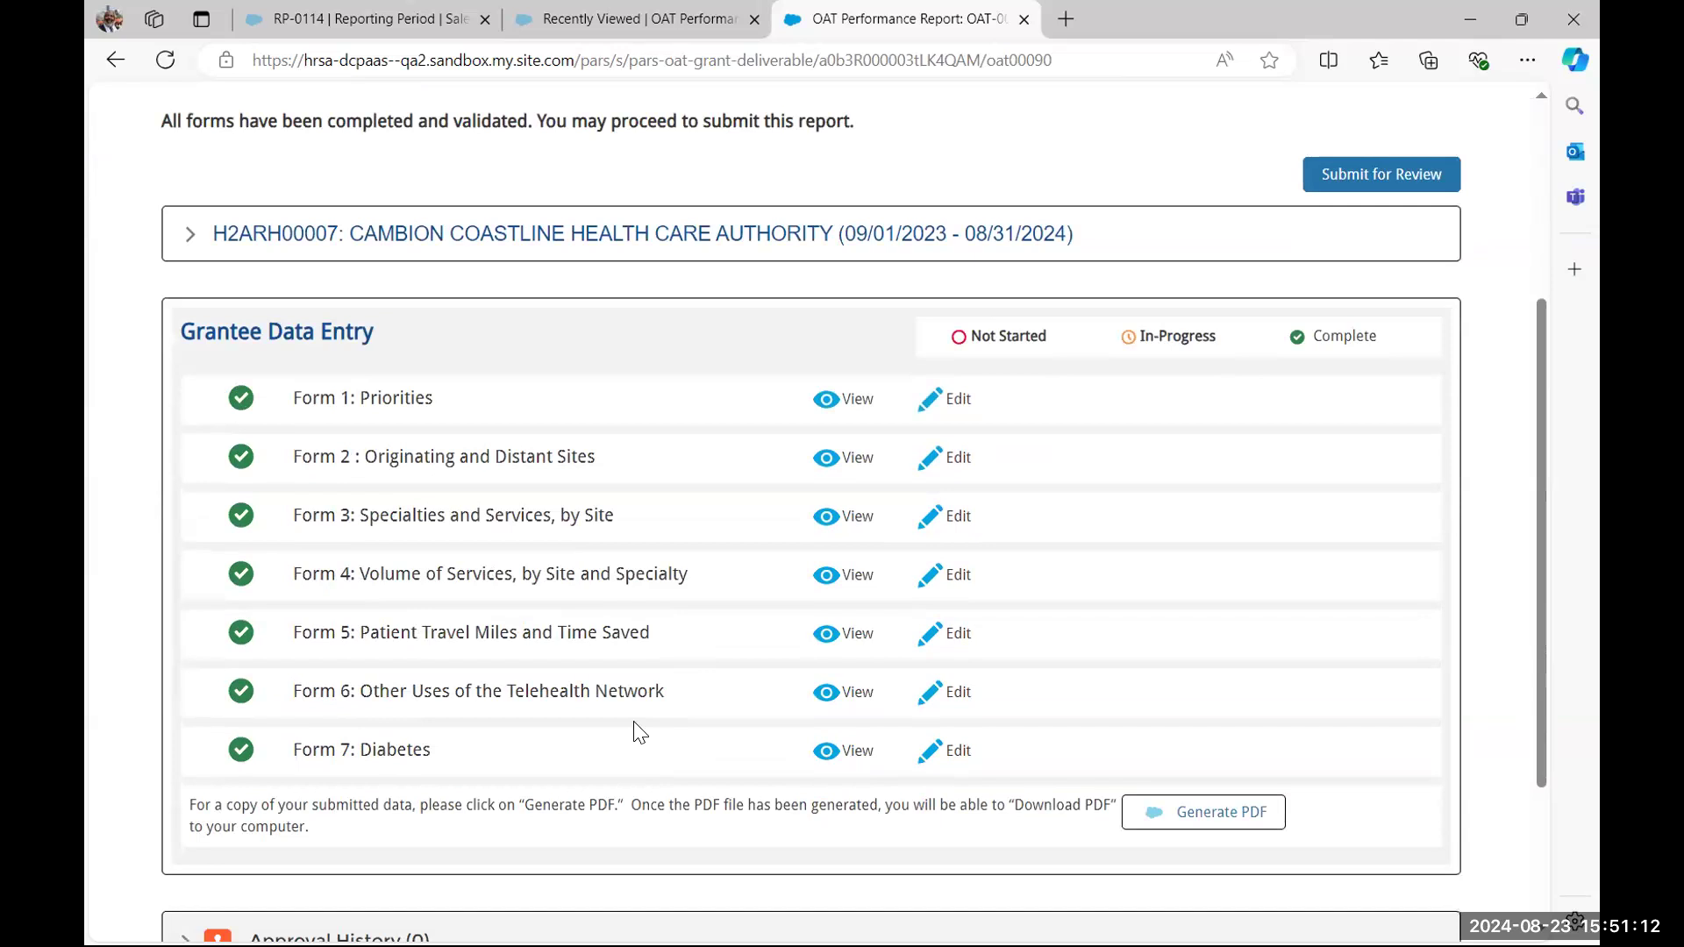
pyautogui.scroll(3, 632, 733)
pyautogui.scroll(-3, 481, 710)
pyautogui.scroll(3, 274, 742)
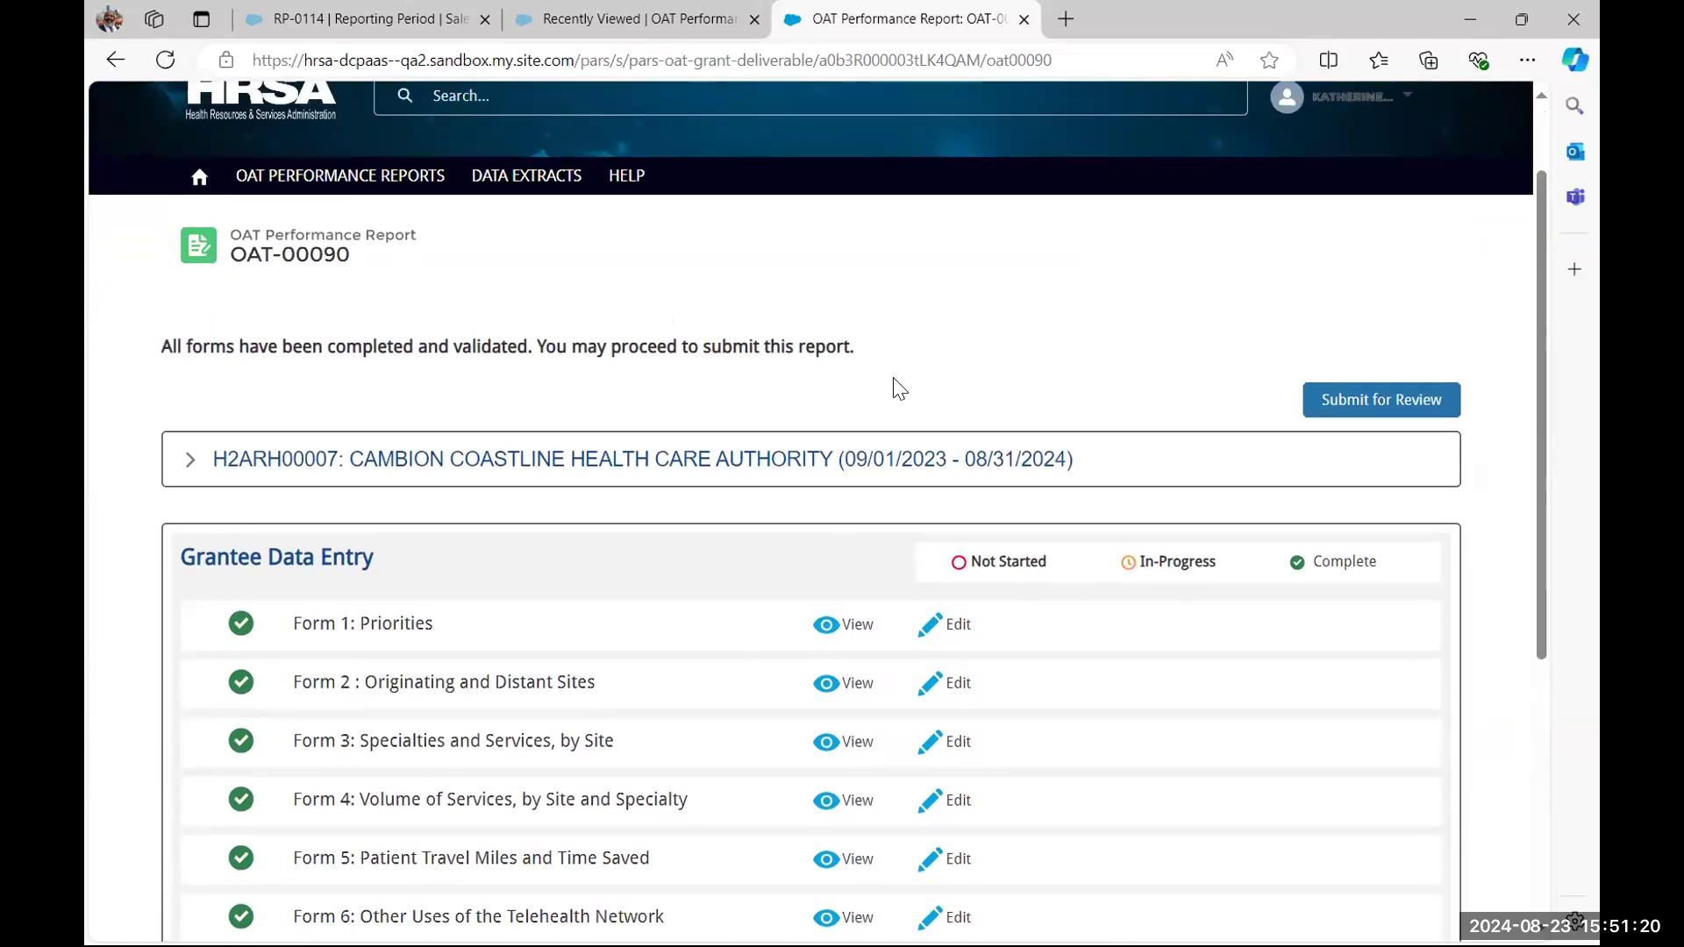
pyautogui.moveTo(882, 351); pyautogui.dragTo(146, 355)
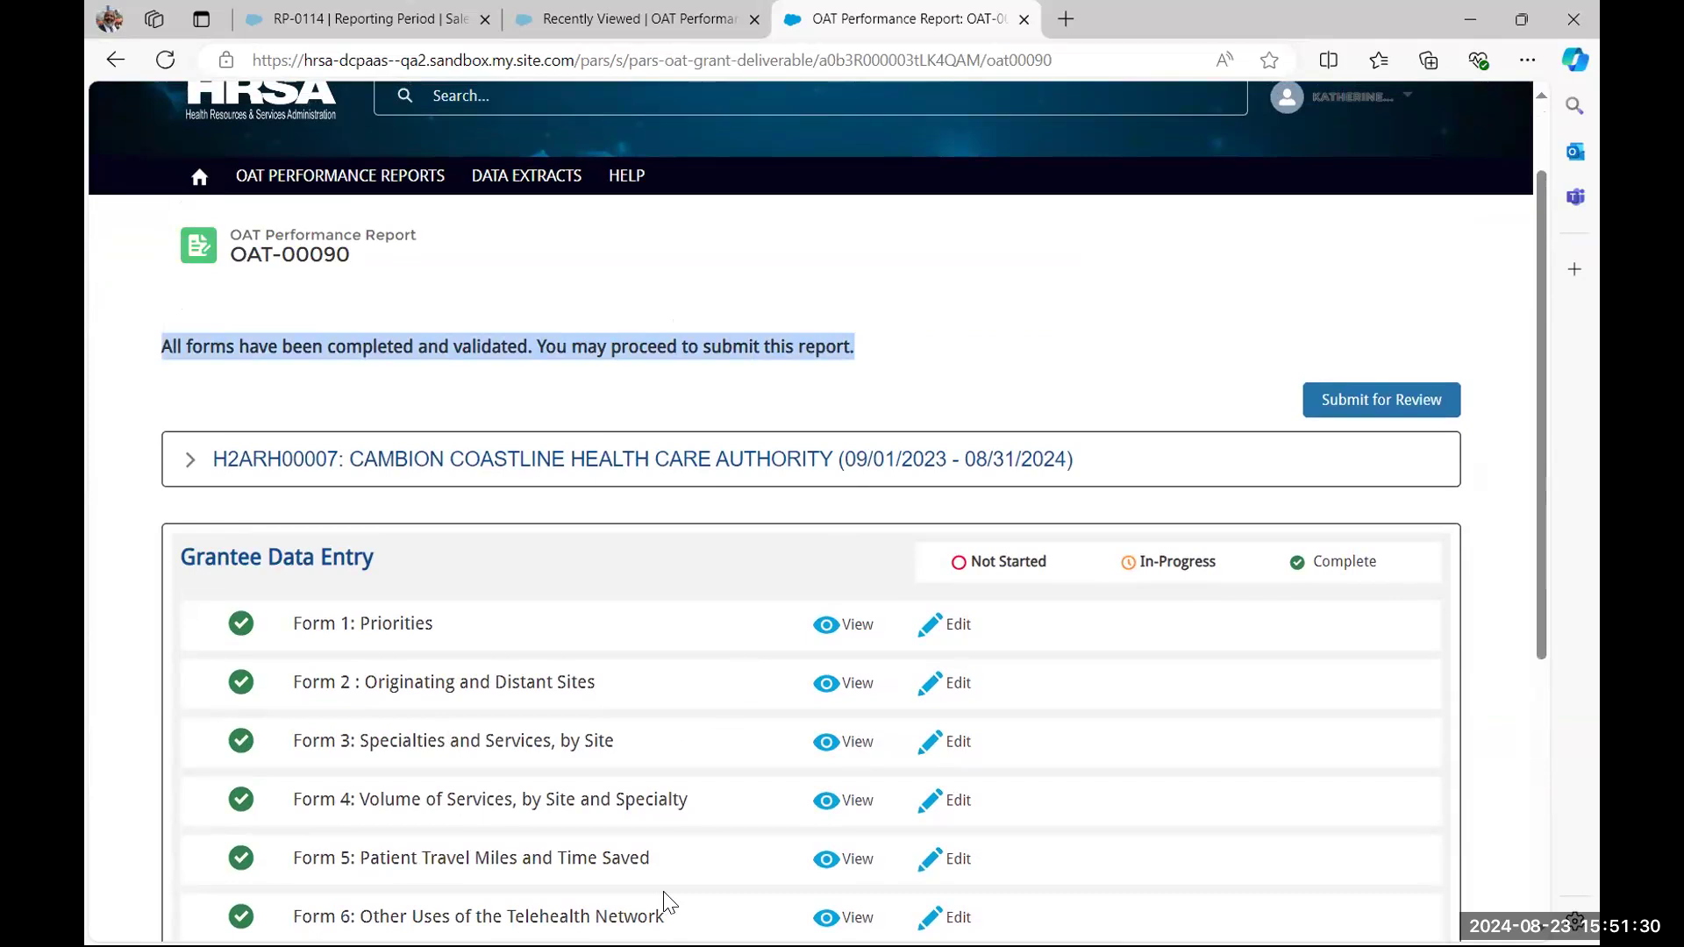
# Submit the OAT-00090 report for review with the comment "Please review and approve"
pyautogui.click(1394, 402)
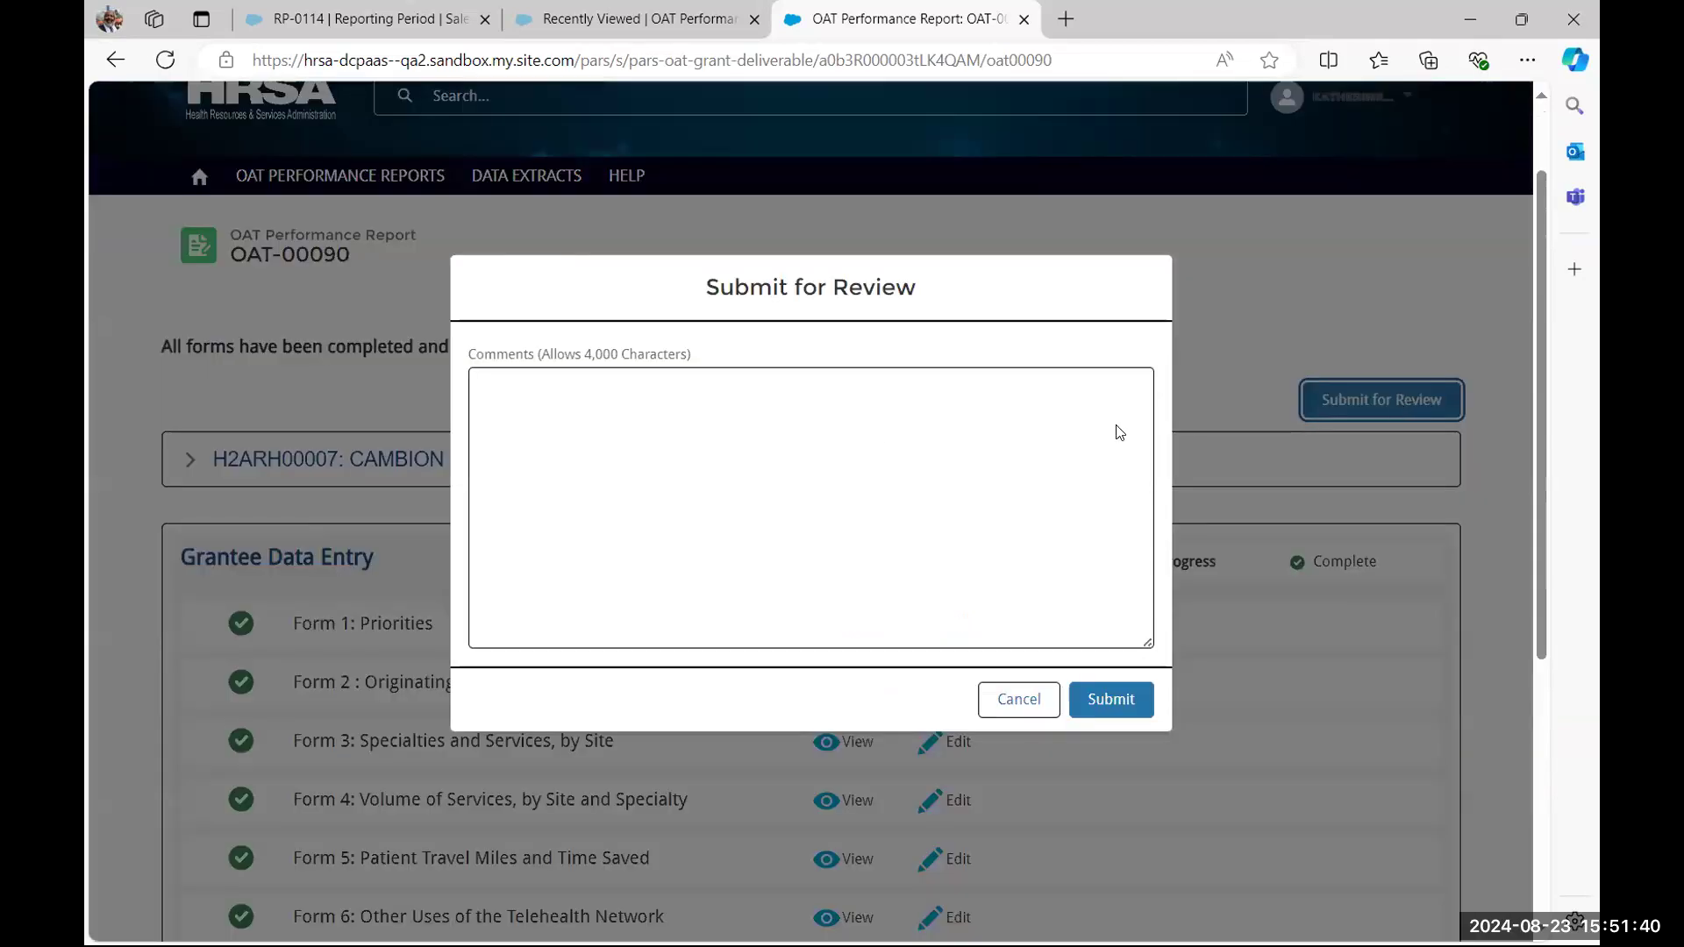
pyautogui.click(871, 433)
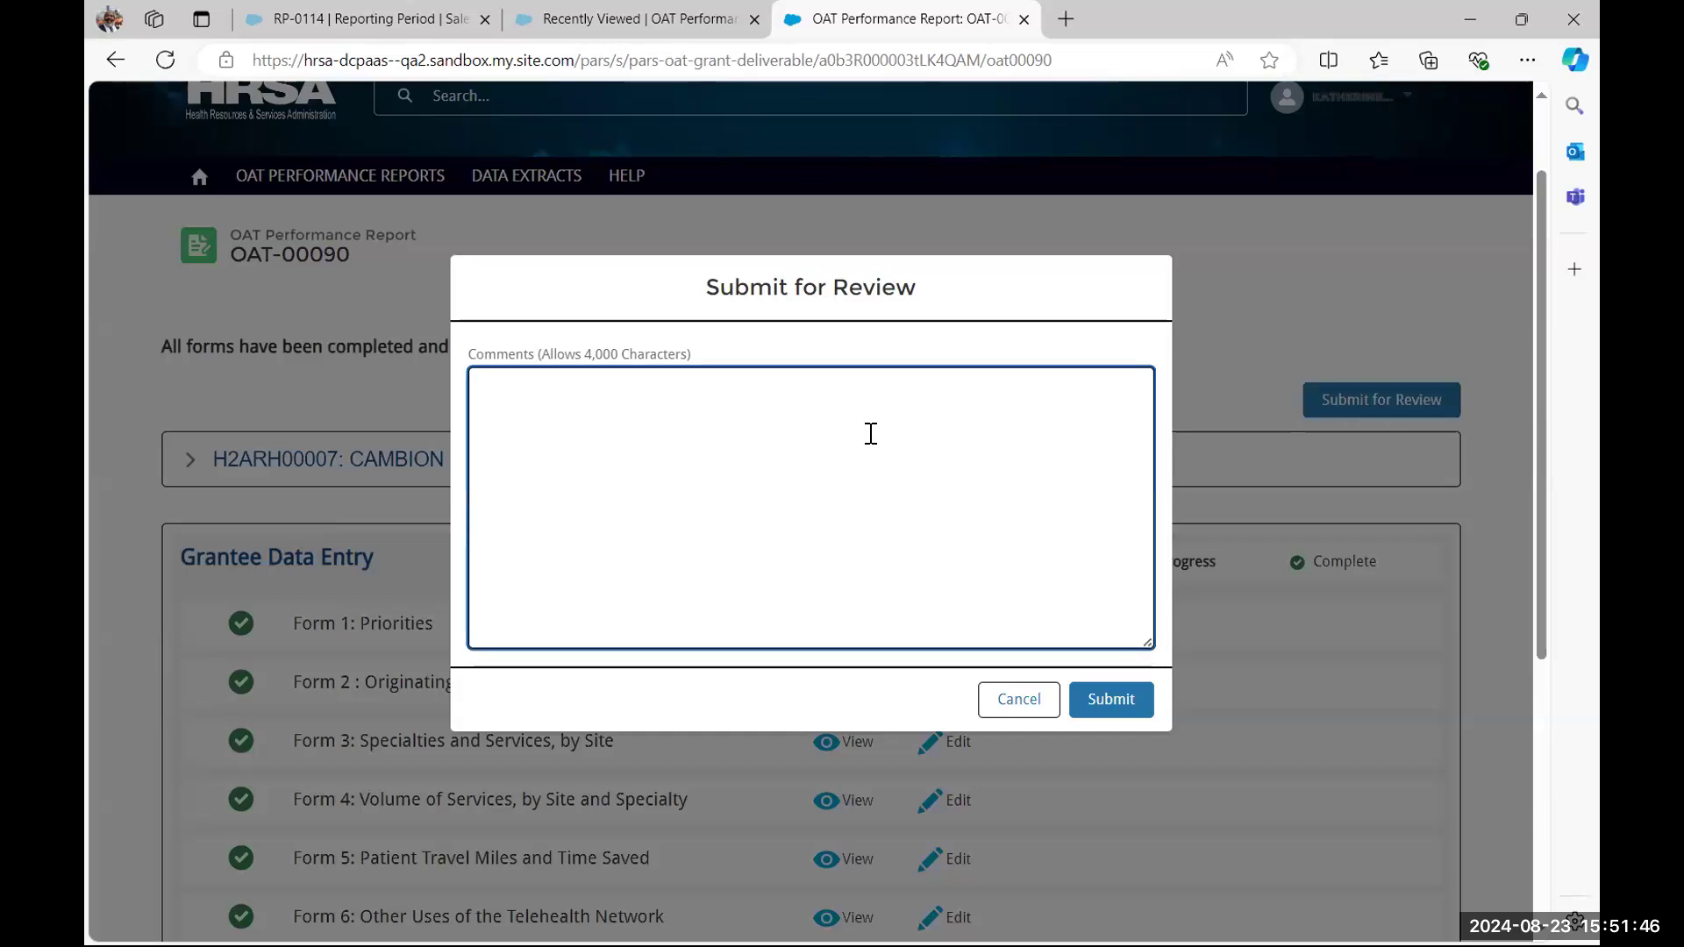
pyautogui.write('Please rryiew and approve')
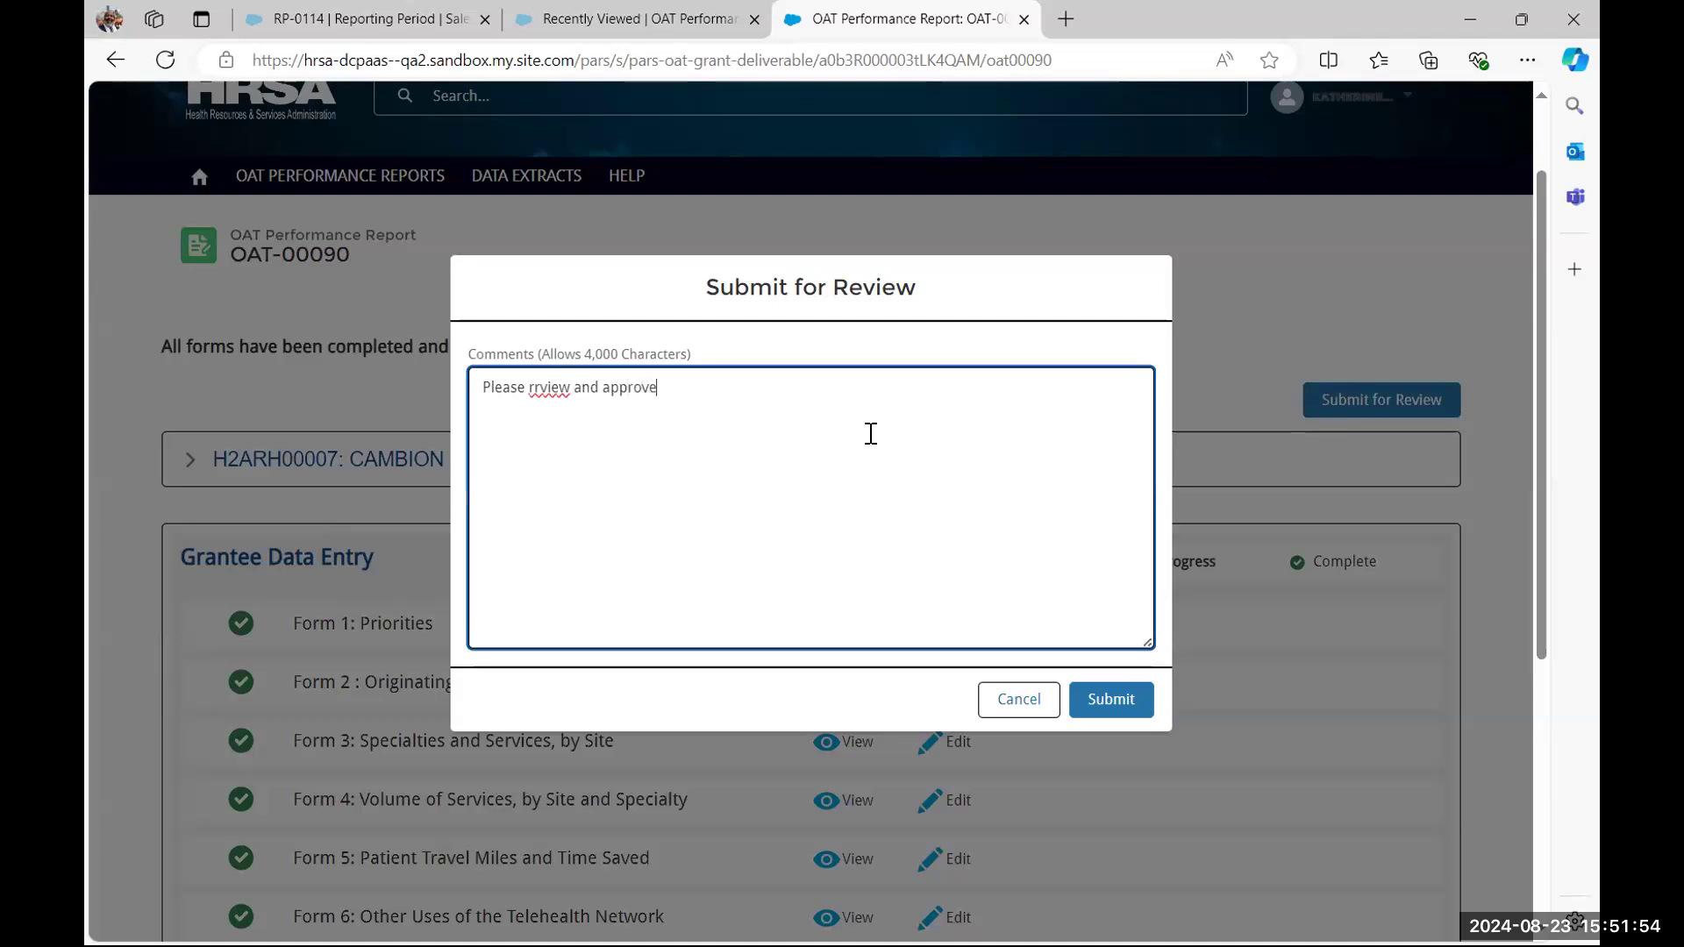
pyautogui.rightClick(551, 386)
pyautogui.moveTo(536, 394)
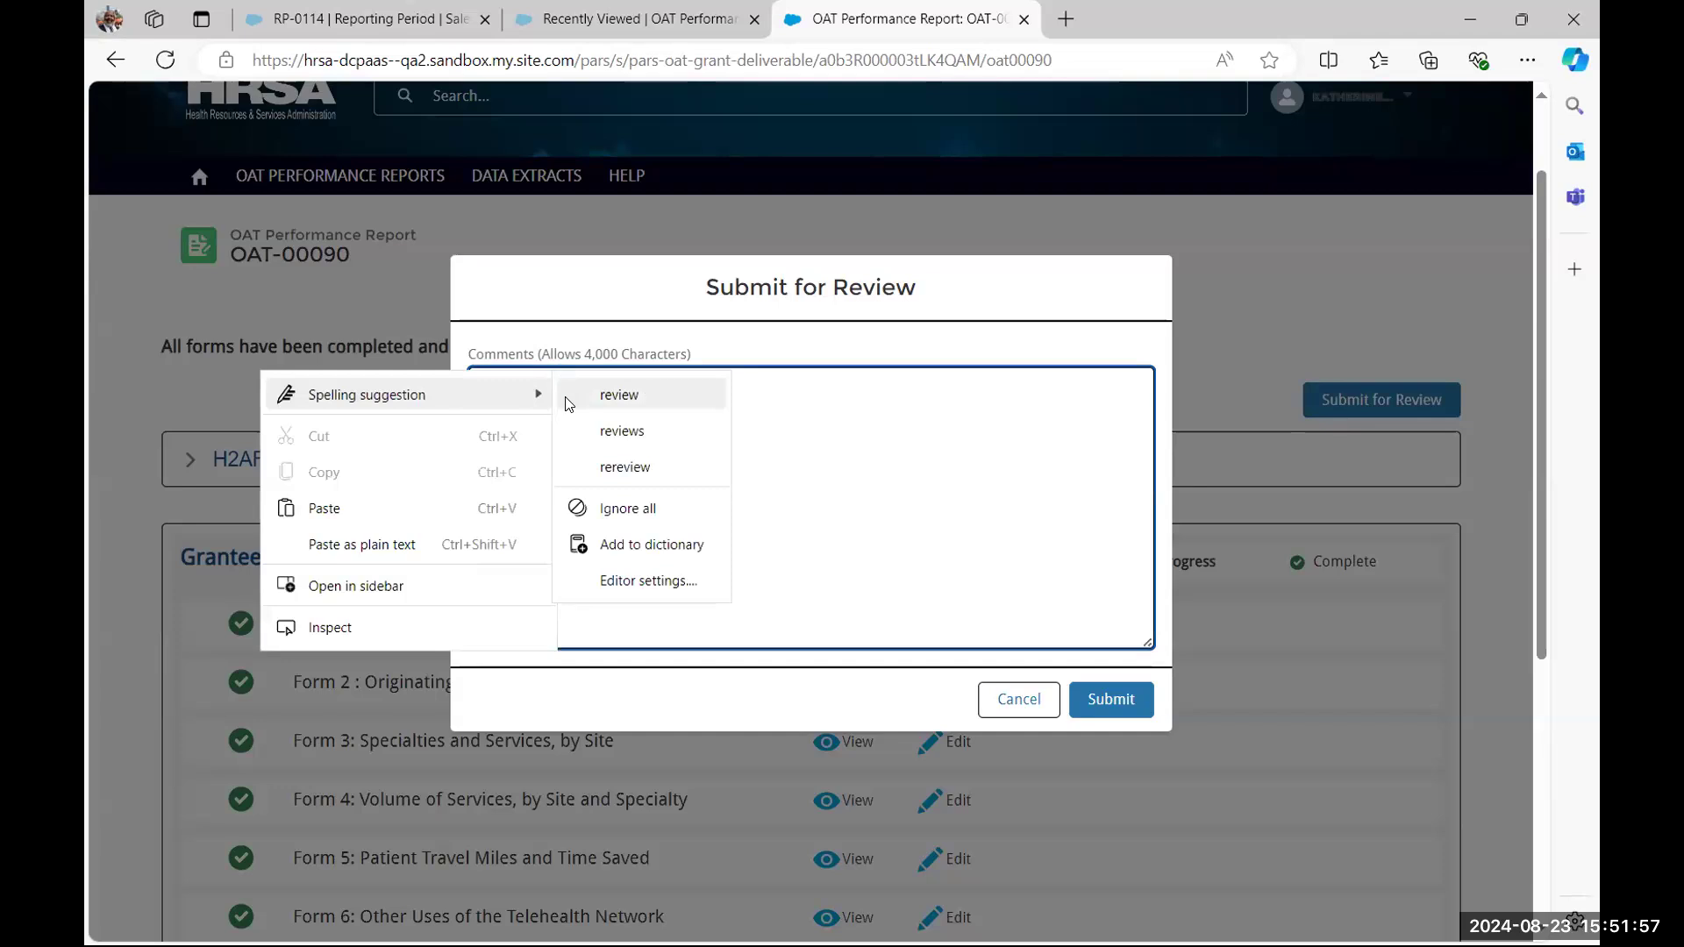
pyautogui.click(642, 390)
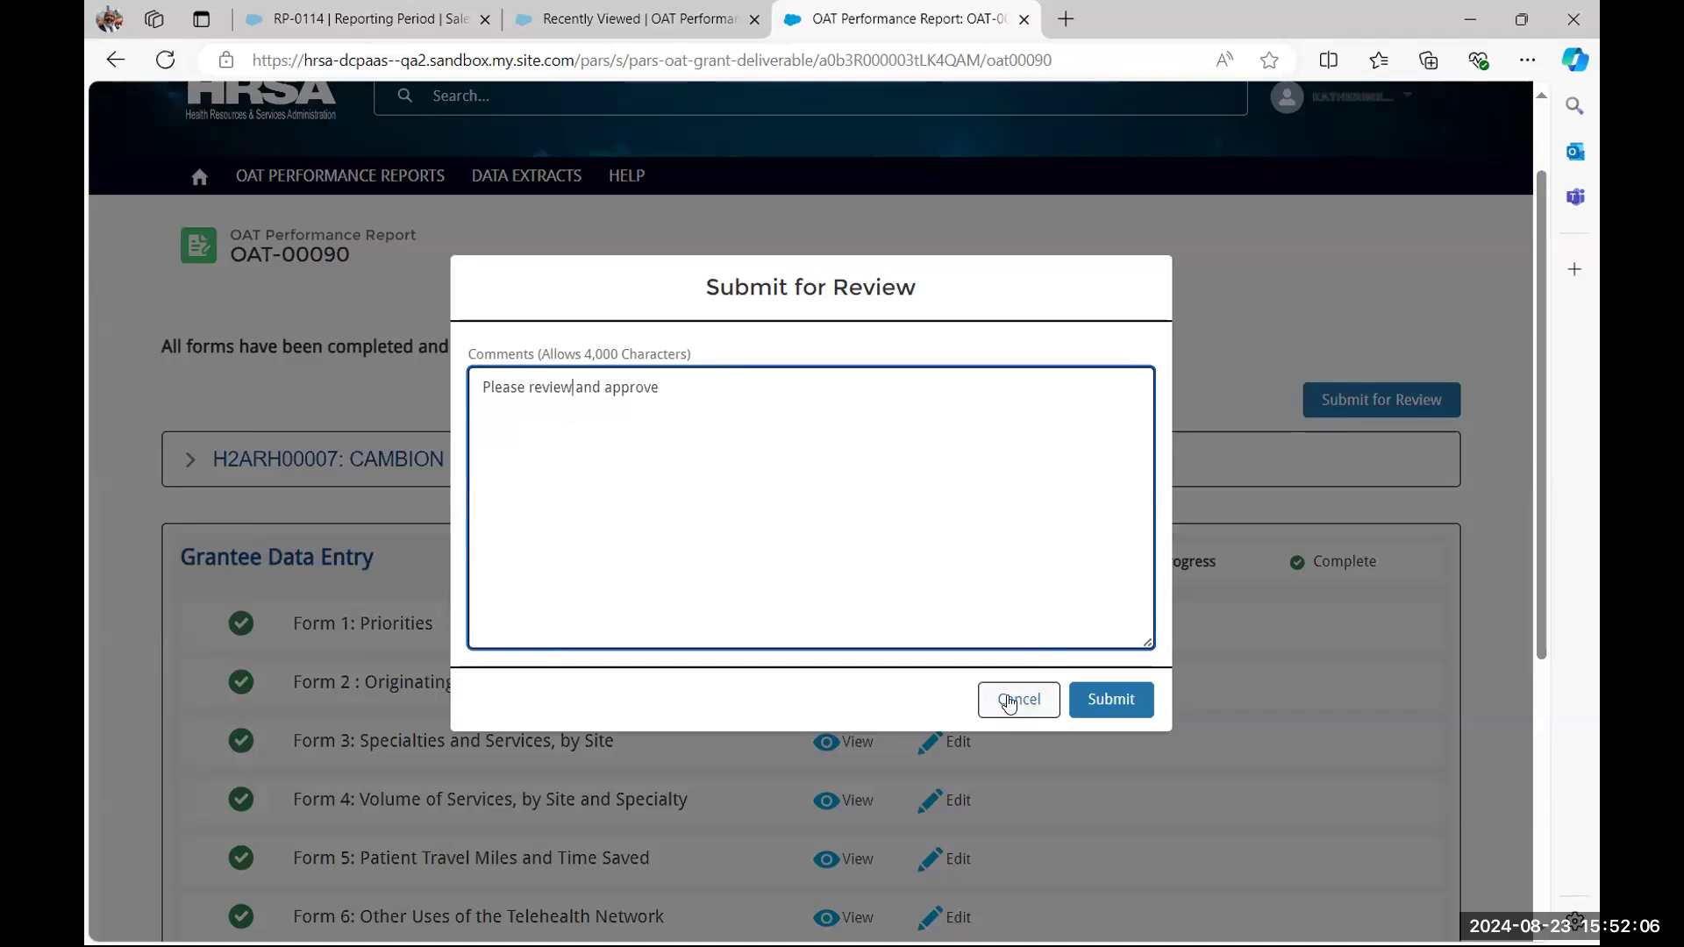
pyautogui.click(1118, 704)
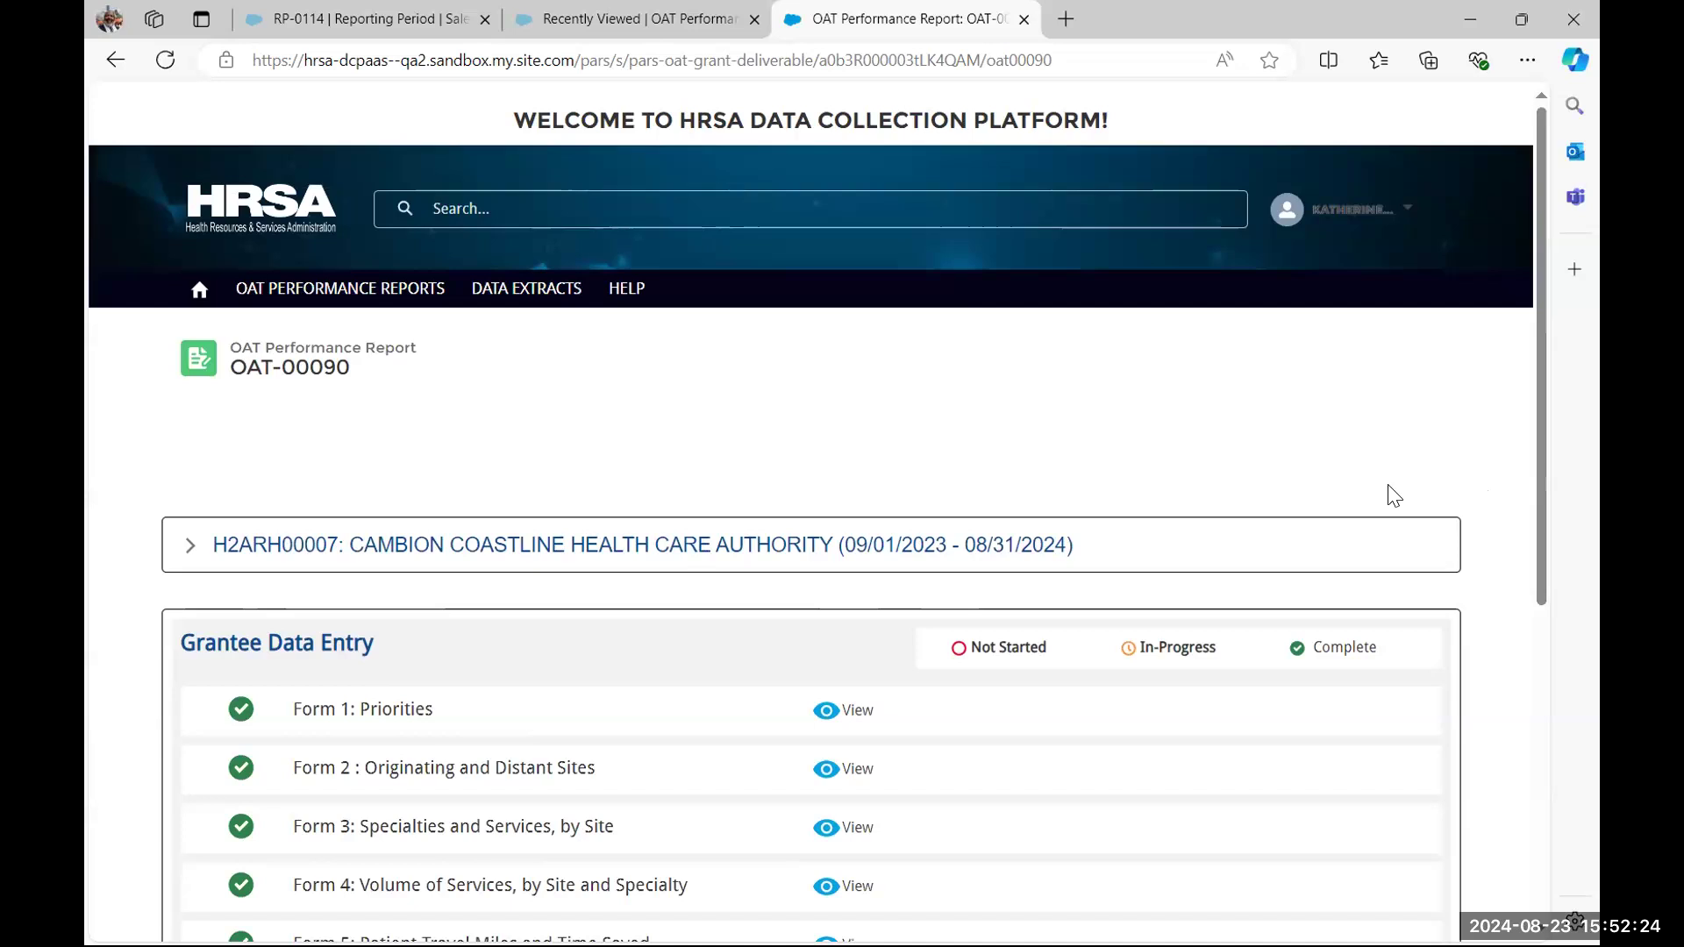
# Expand the report's grant details section to check its review status and submitted date
pyautogui.click(186, 551)
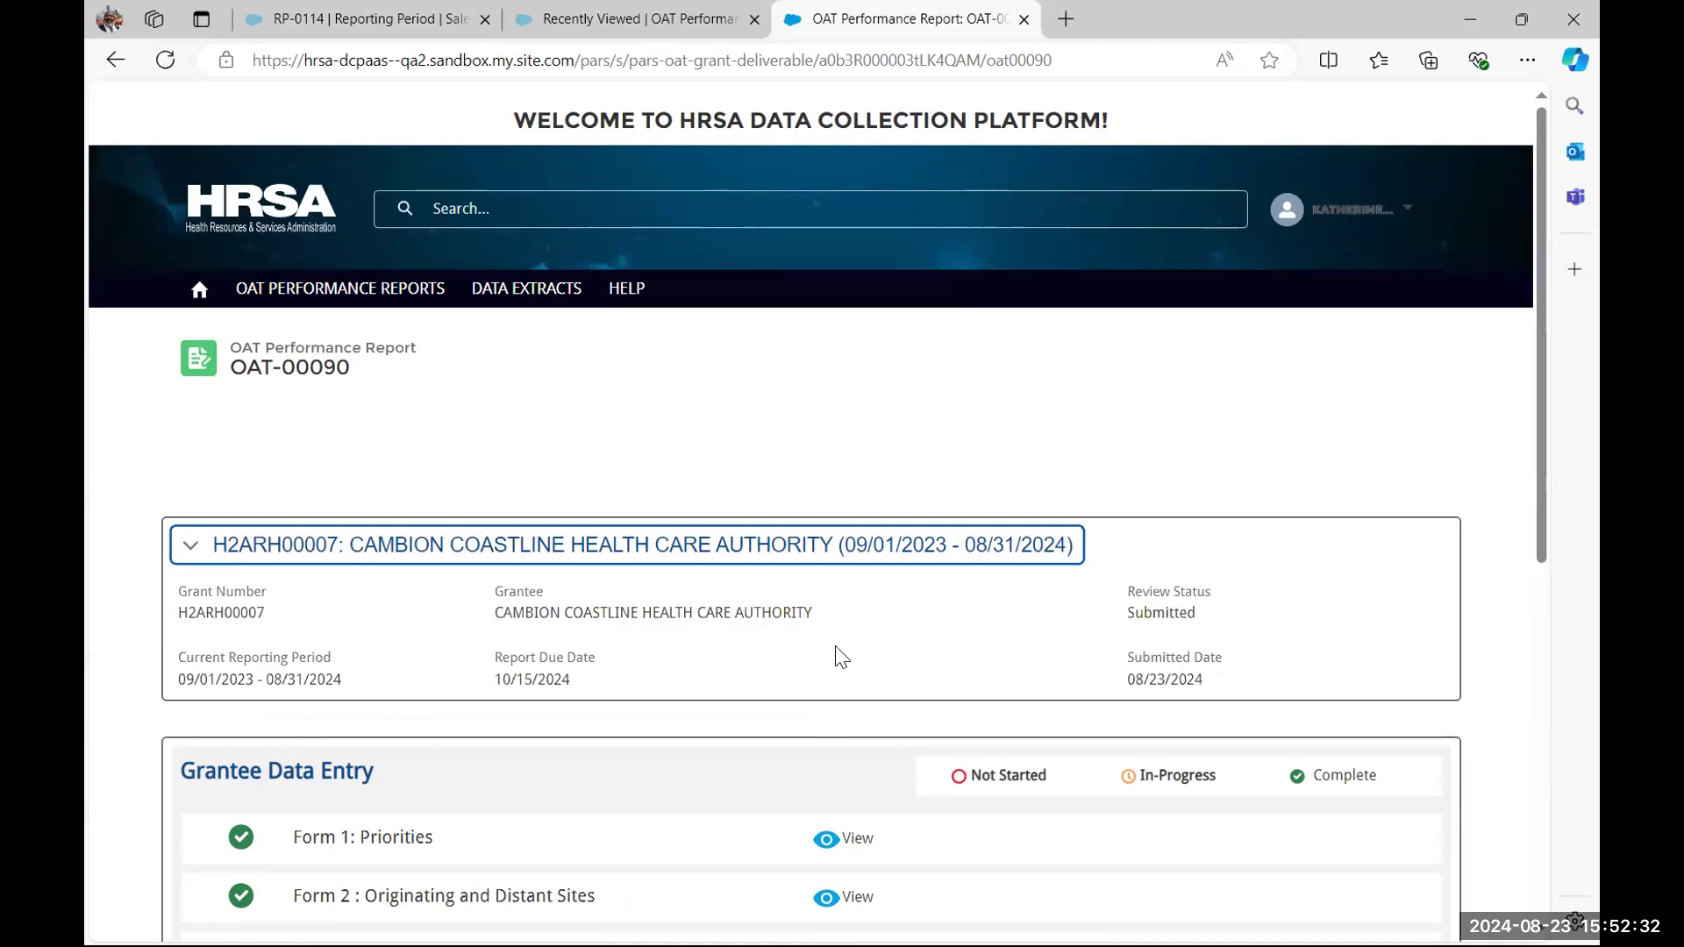
# Look over the completed forms and expand the Approval History section to check the submission entry and its comment
pyautogui.scroll(-5, 815, 659)
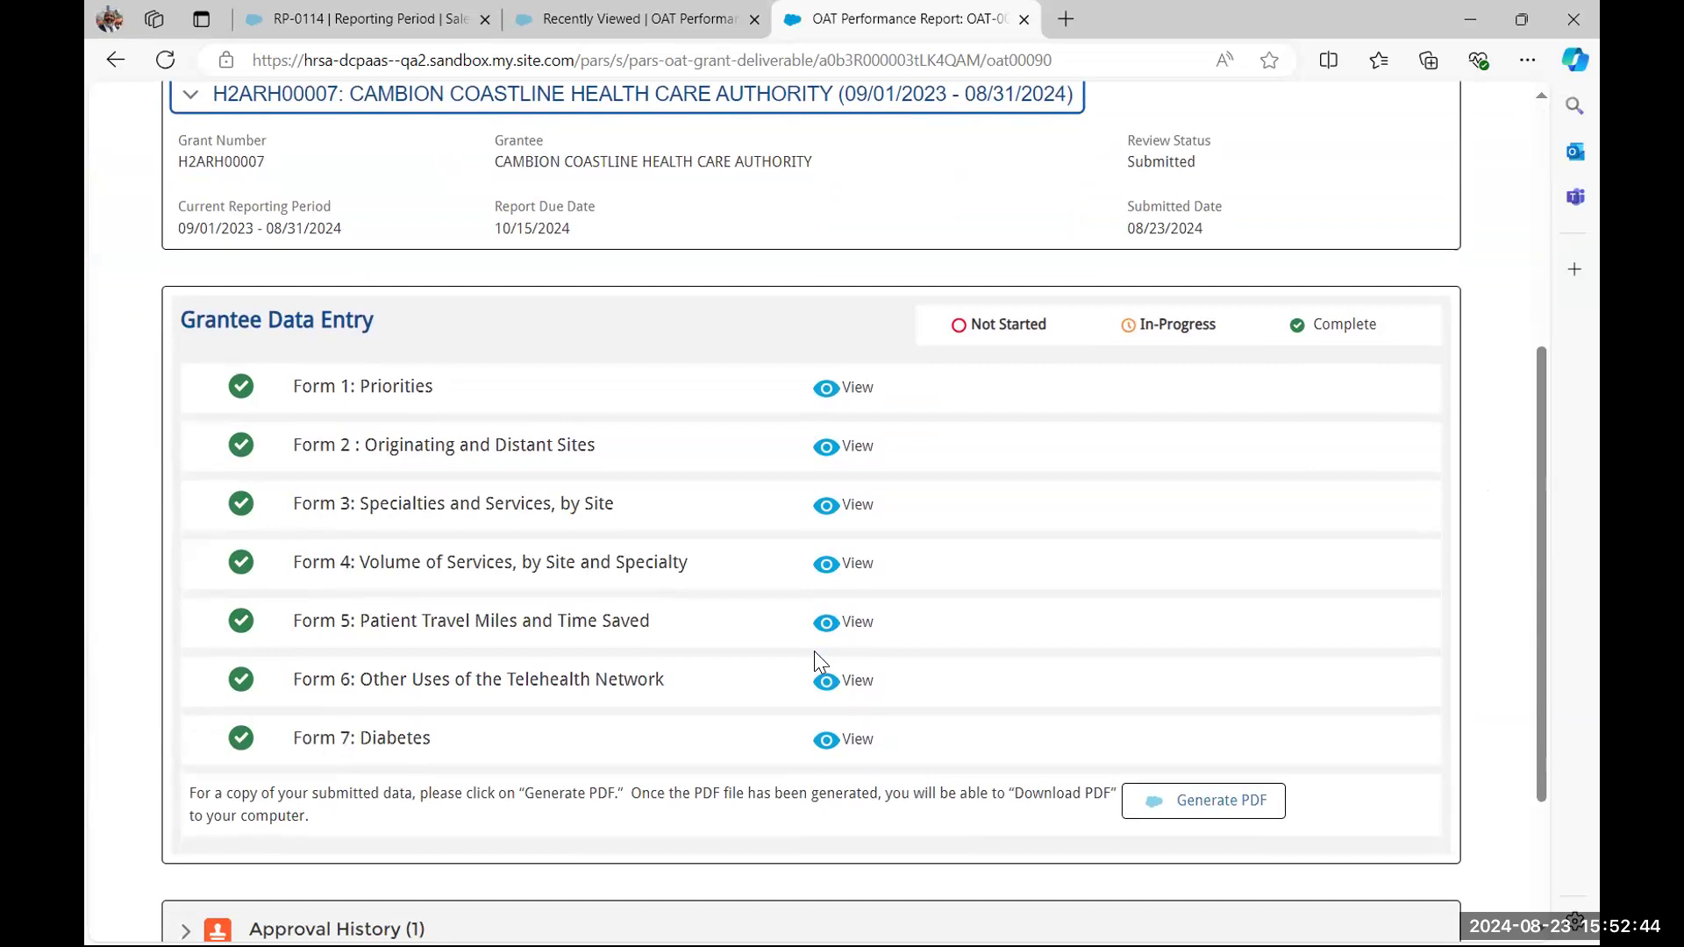
pyautogui.scroll(-3, 614, 746)
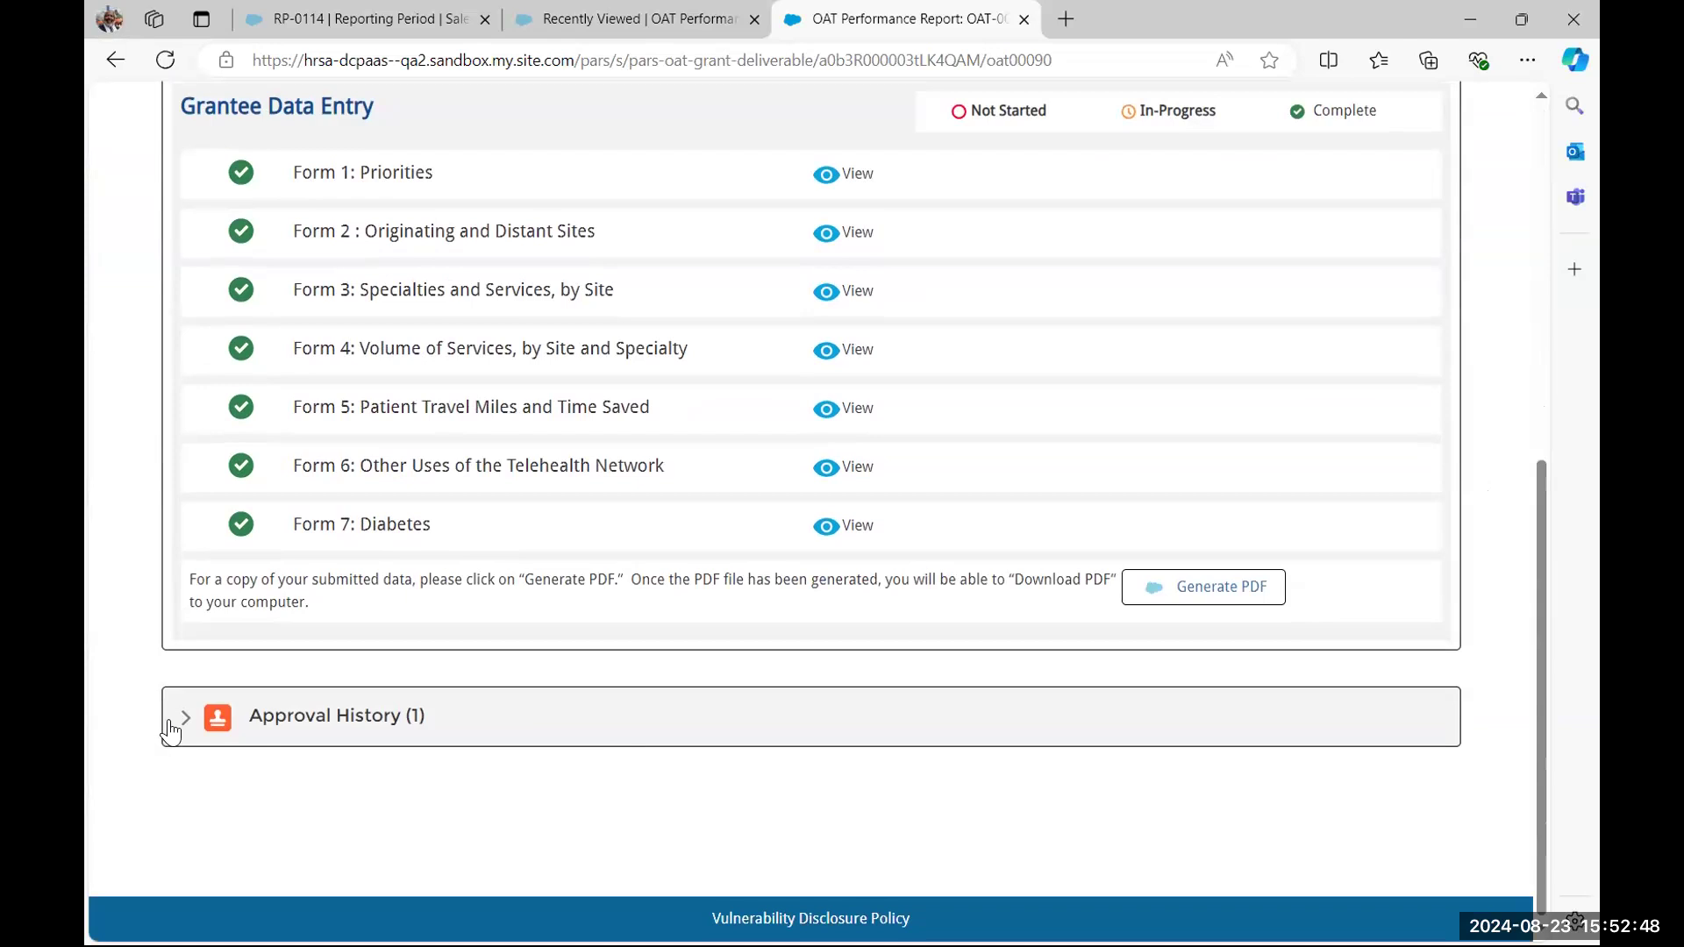
pyautogui.click(186, 721)
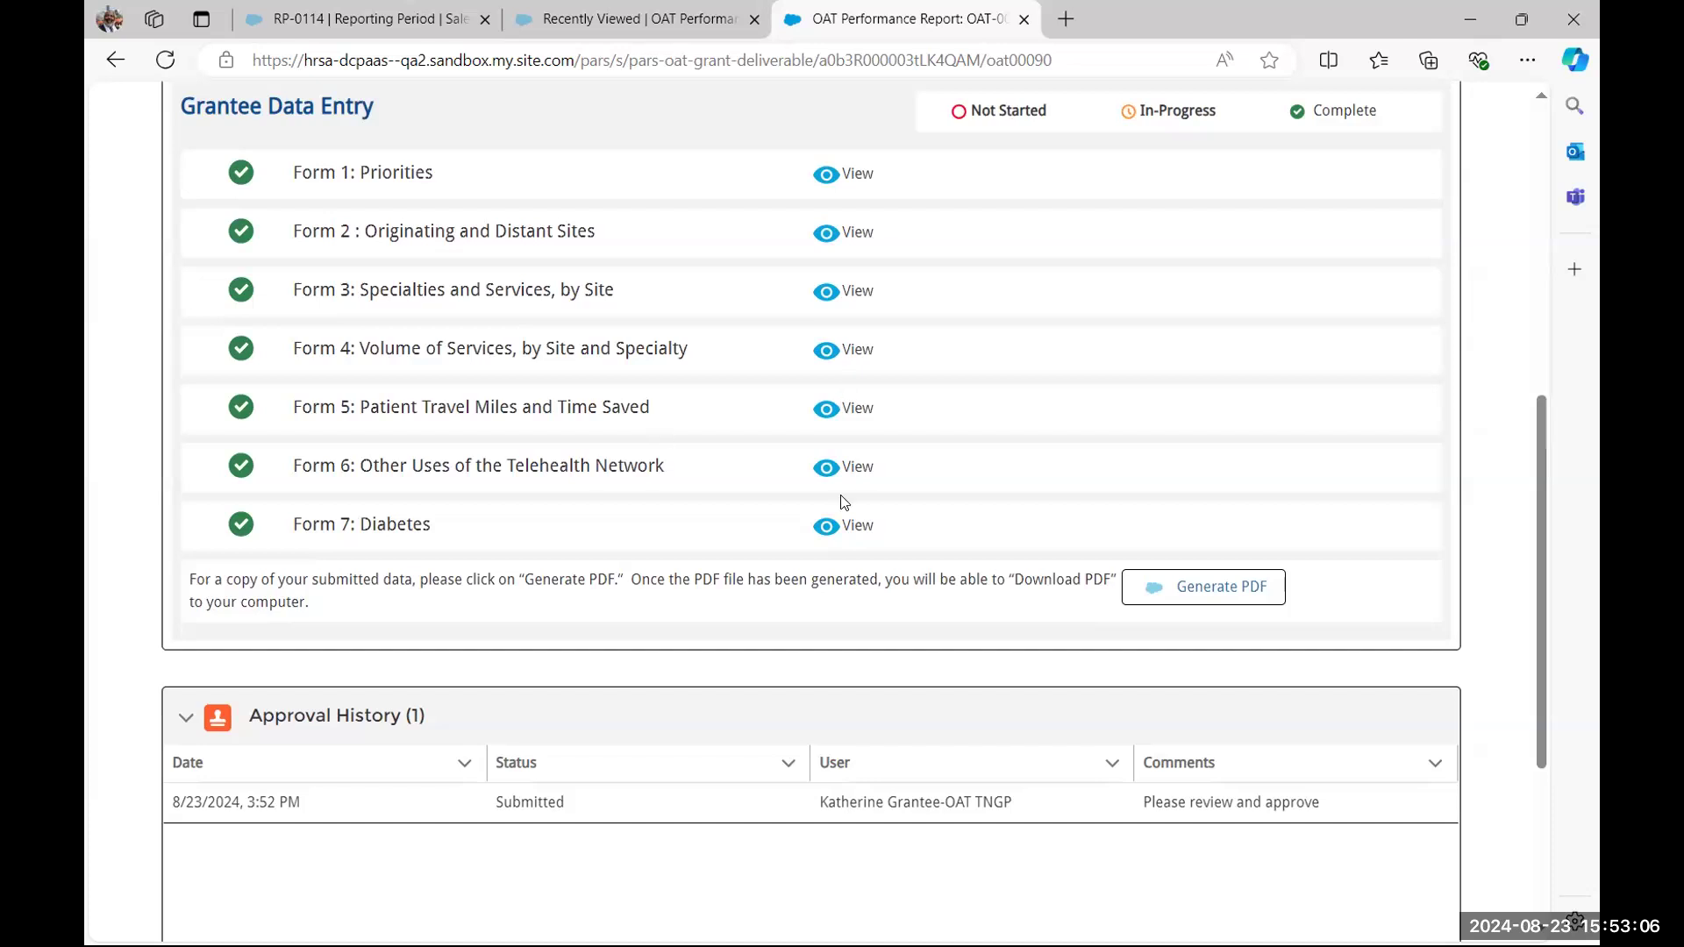
pyautogui.scroll(-1, 465, 693)
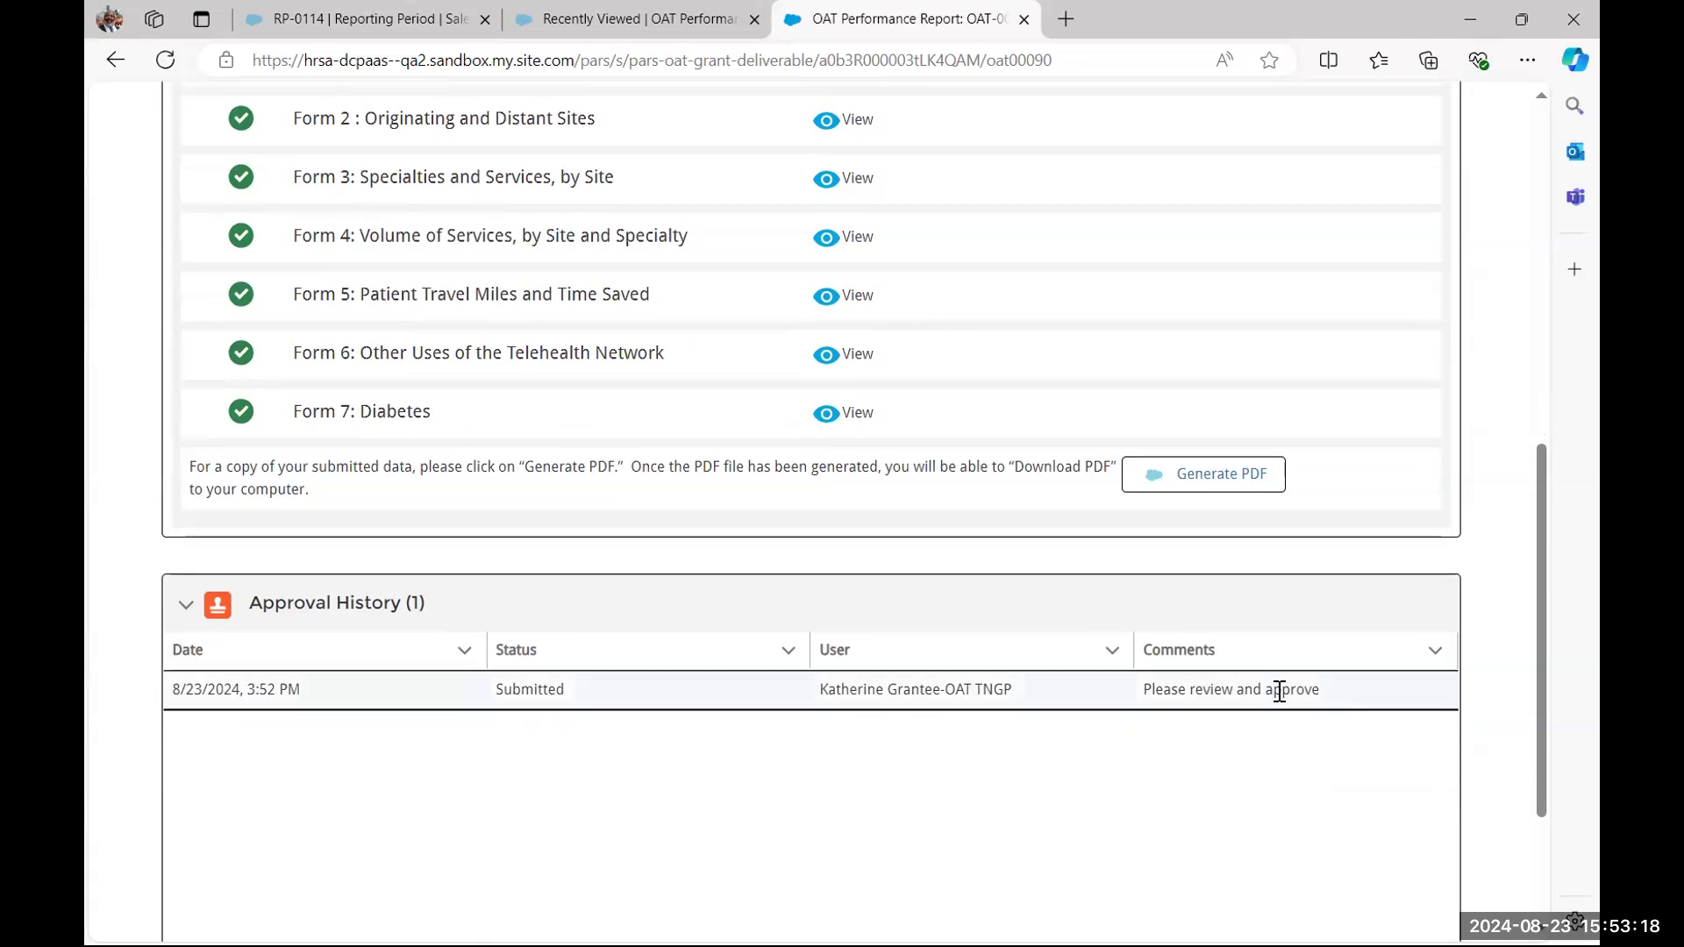
# Switch the approval history's Comments column to wrapped text and back to clipped text, and collapse the Approval History section
pyautogui.click(1434, 652)
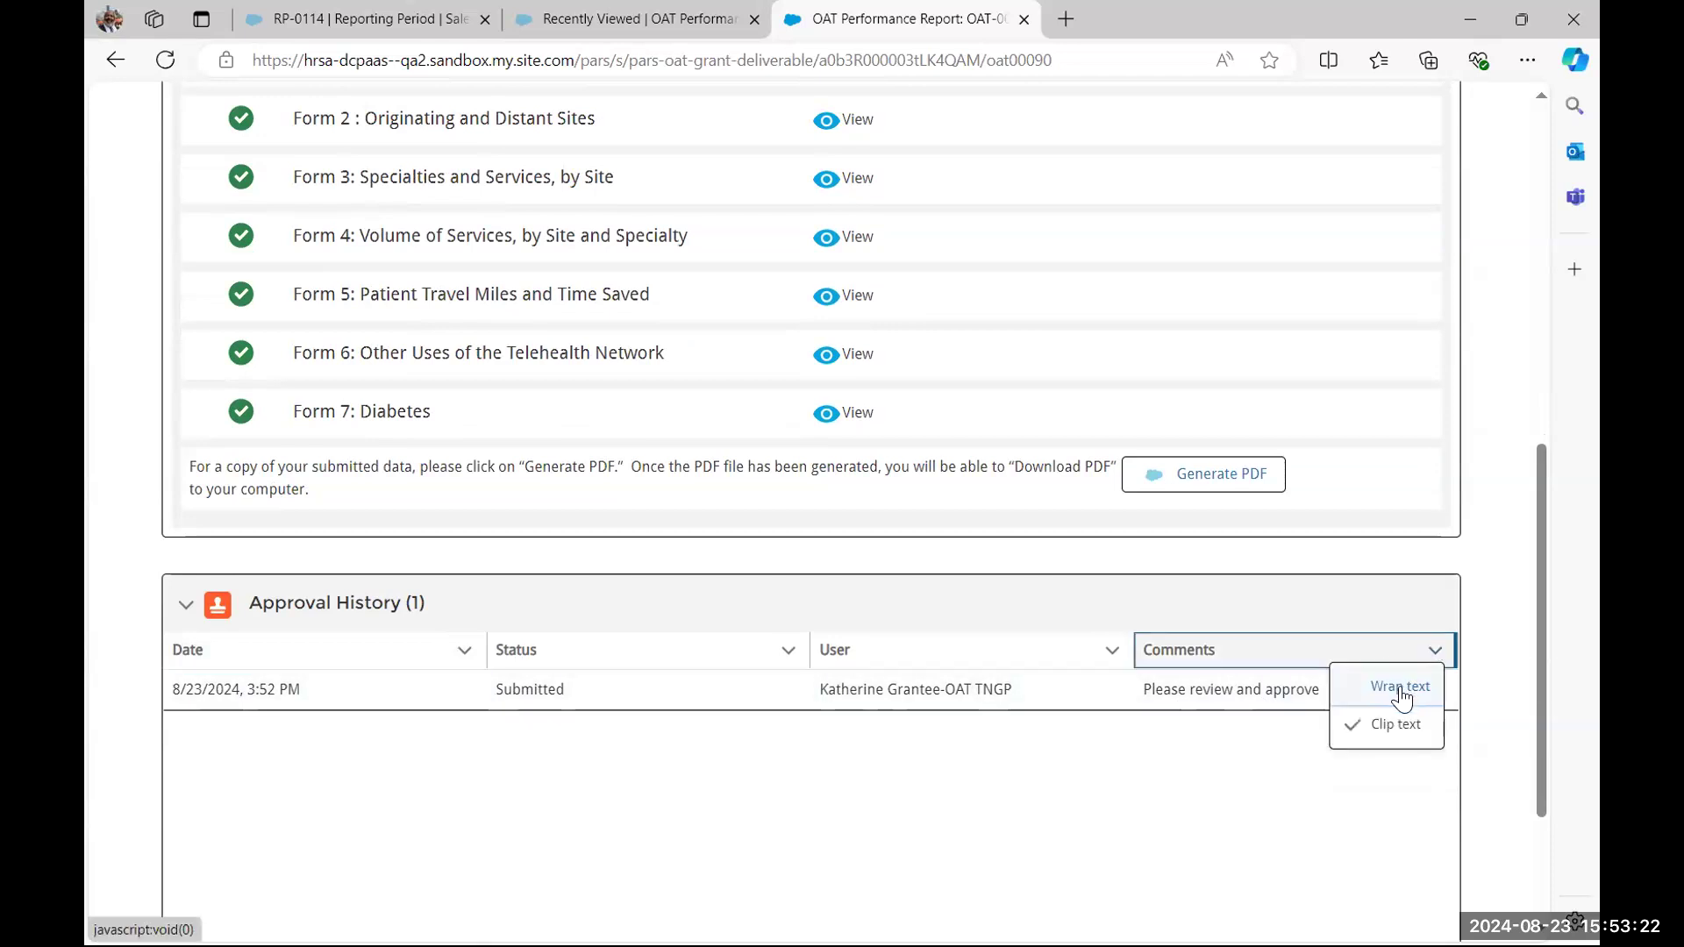
pyautogui.click(1401, 694)
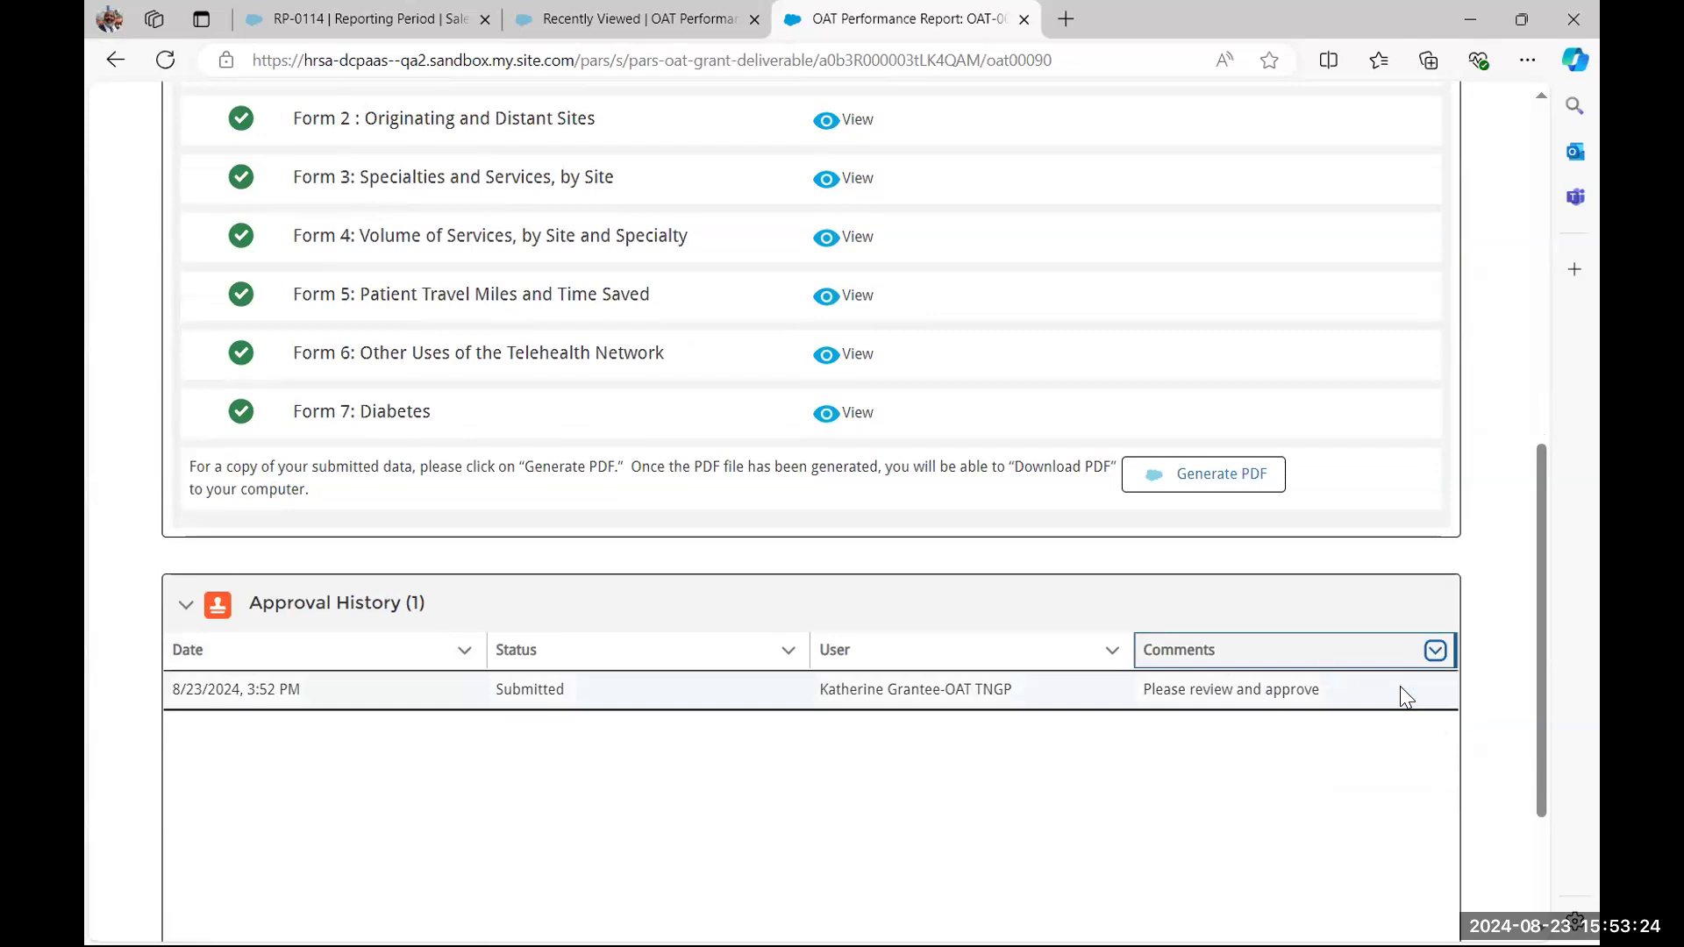
pyautogui.click(1438, 651)
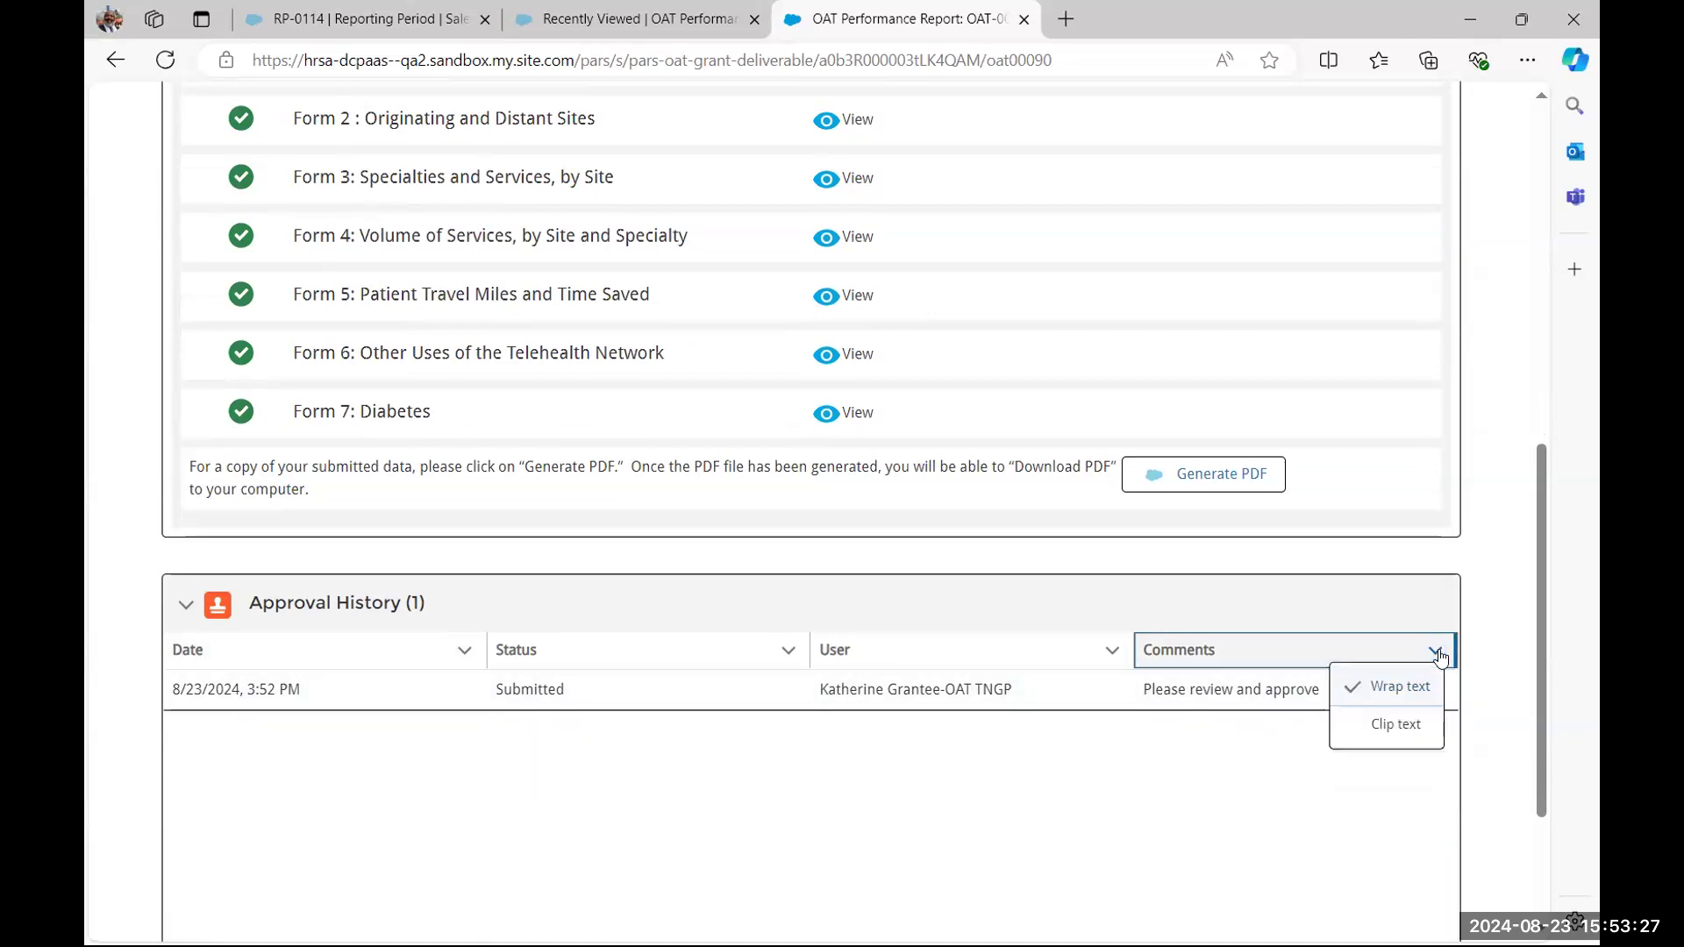
pyautogui.click(1378, 736)
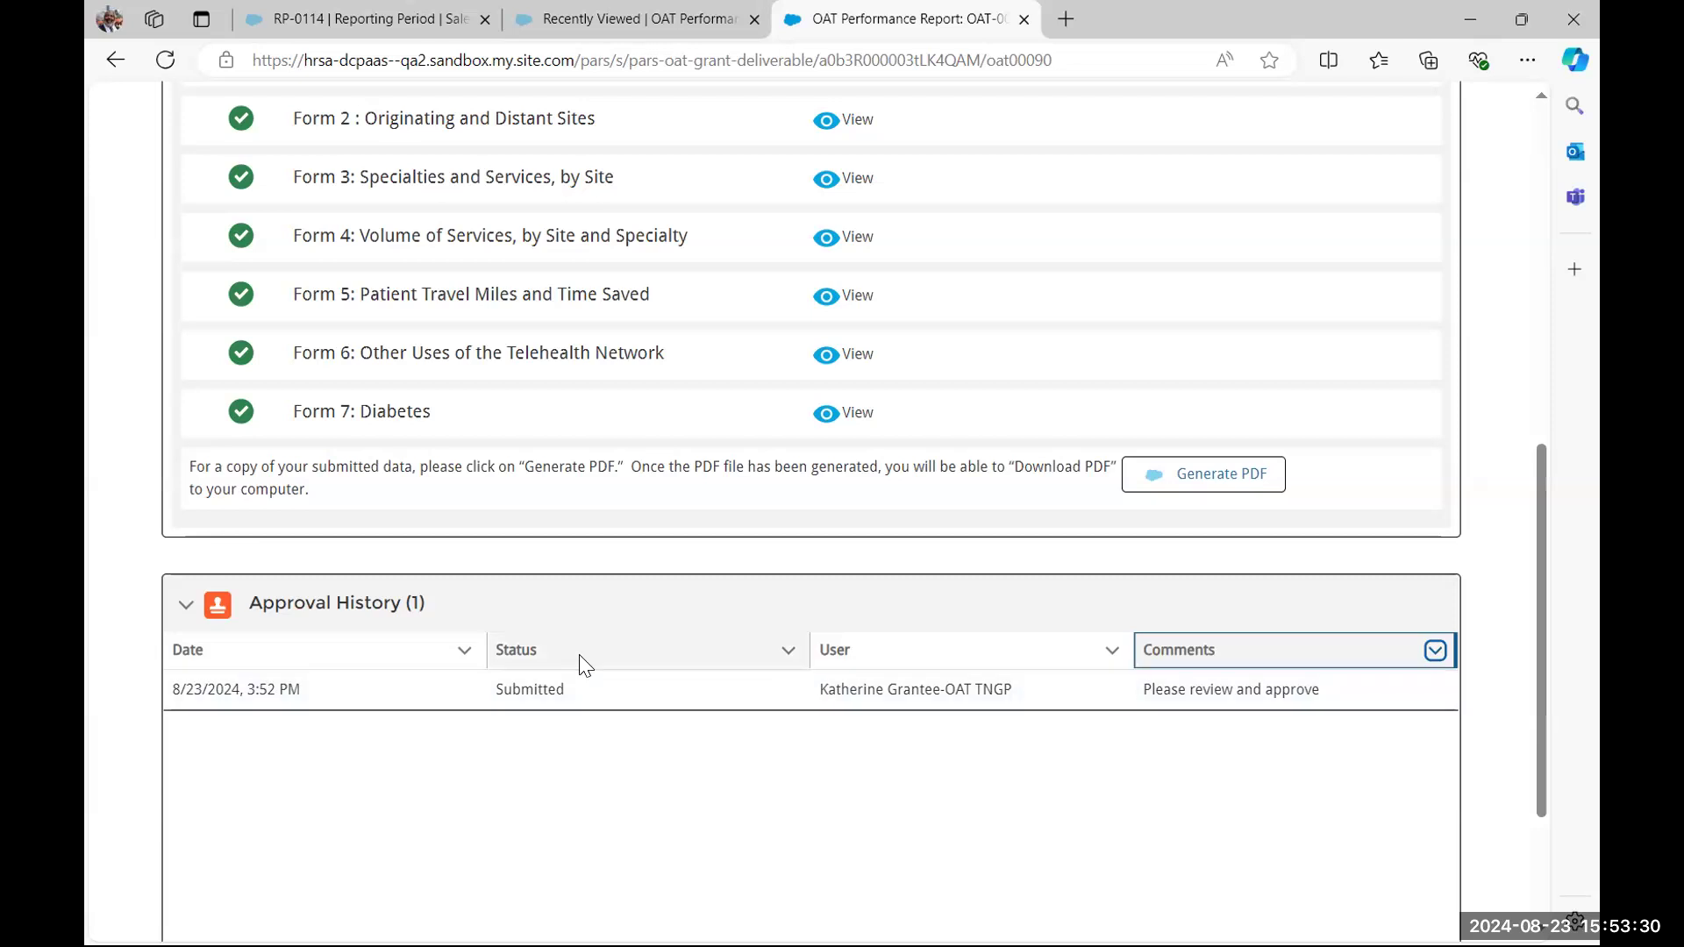
pyautogui.scroll(3, 585, 666)
pyautogui.scroll(-2, 225, 840)
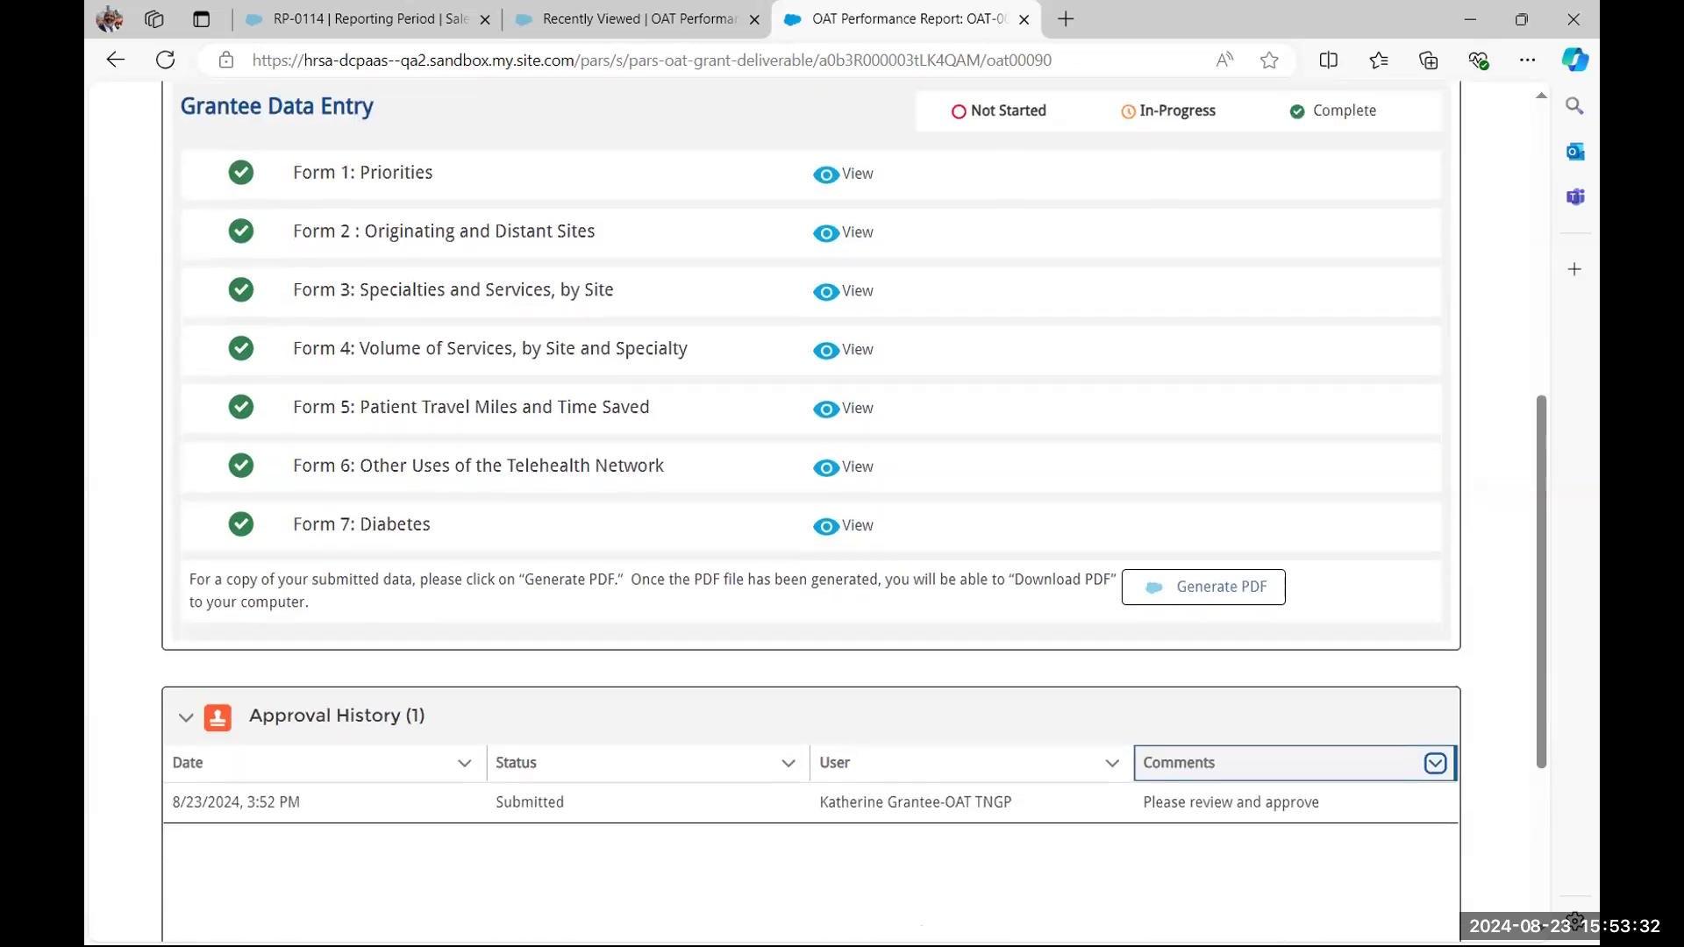
pyautogui.click(173, 710)
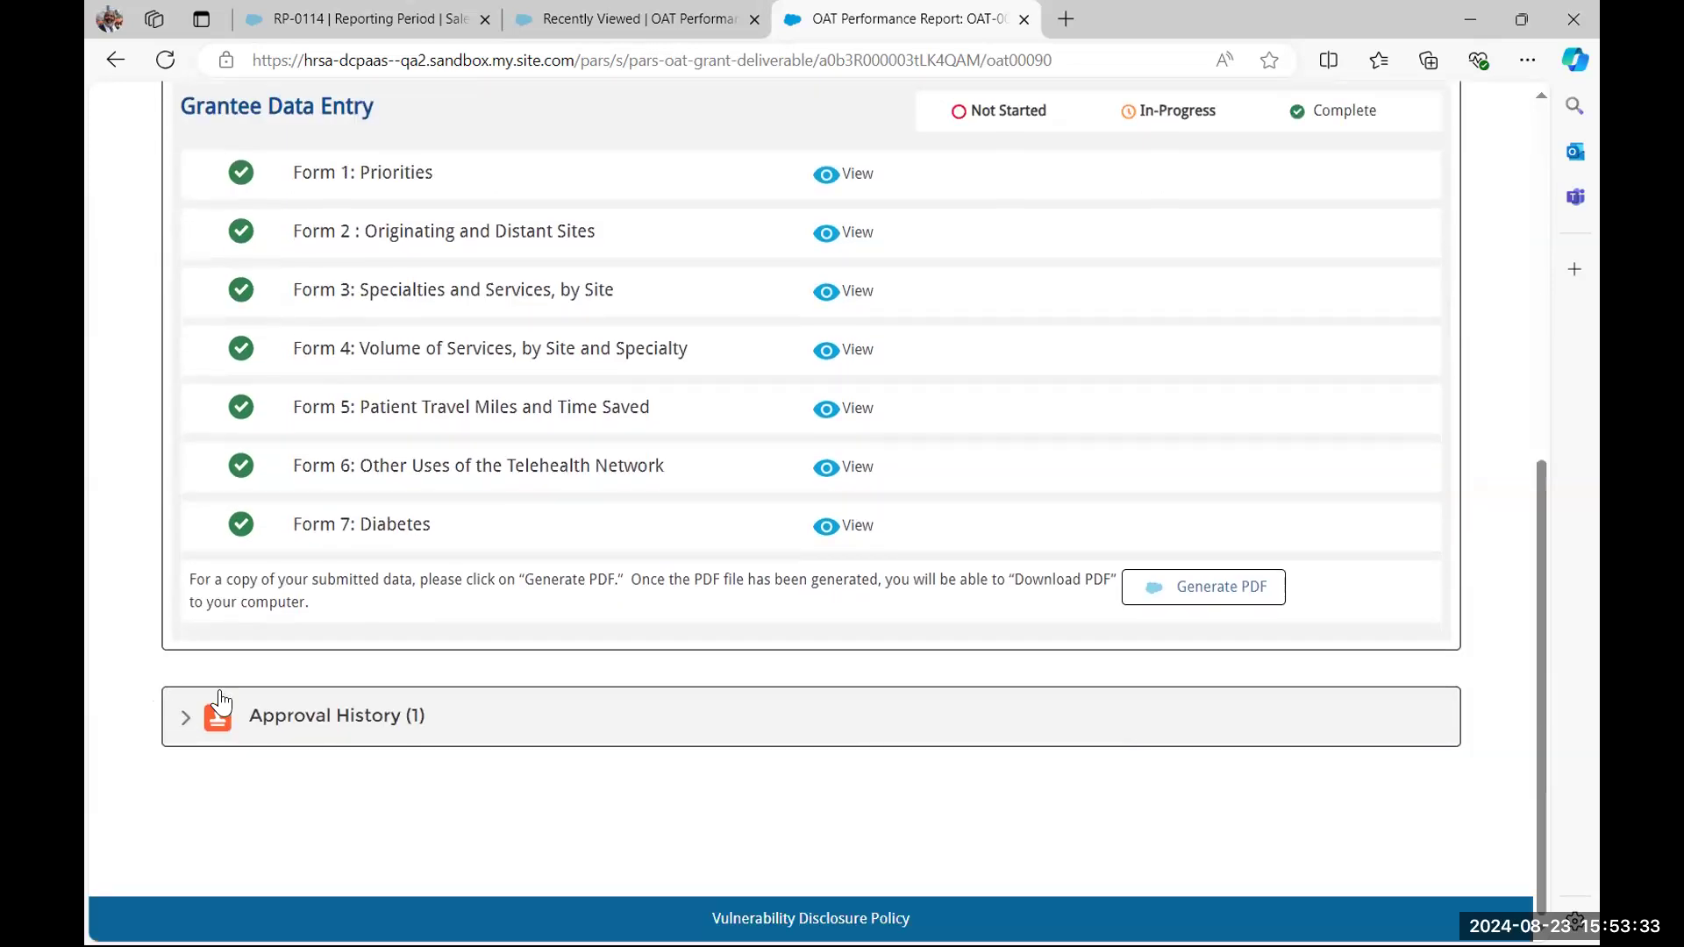
# Generate the PDF copy of the submitted report data, skim its preview, and download it
pyautogui.click(1215, 594)
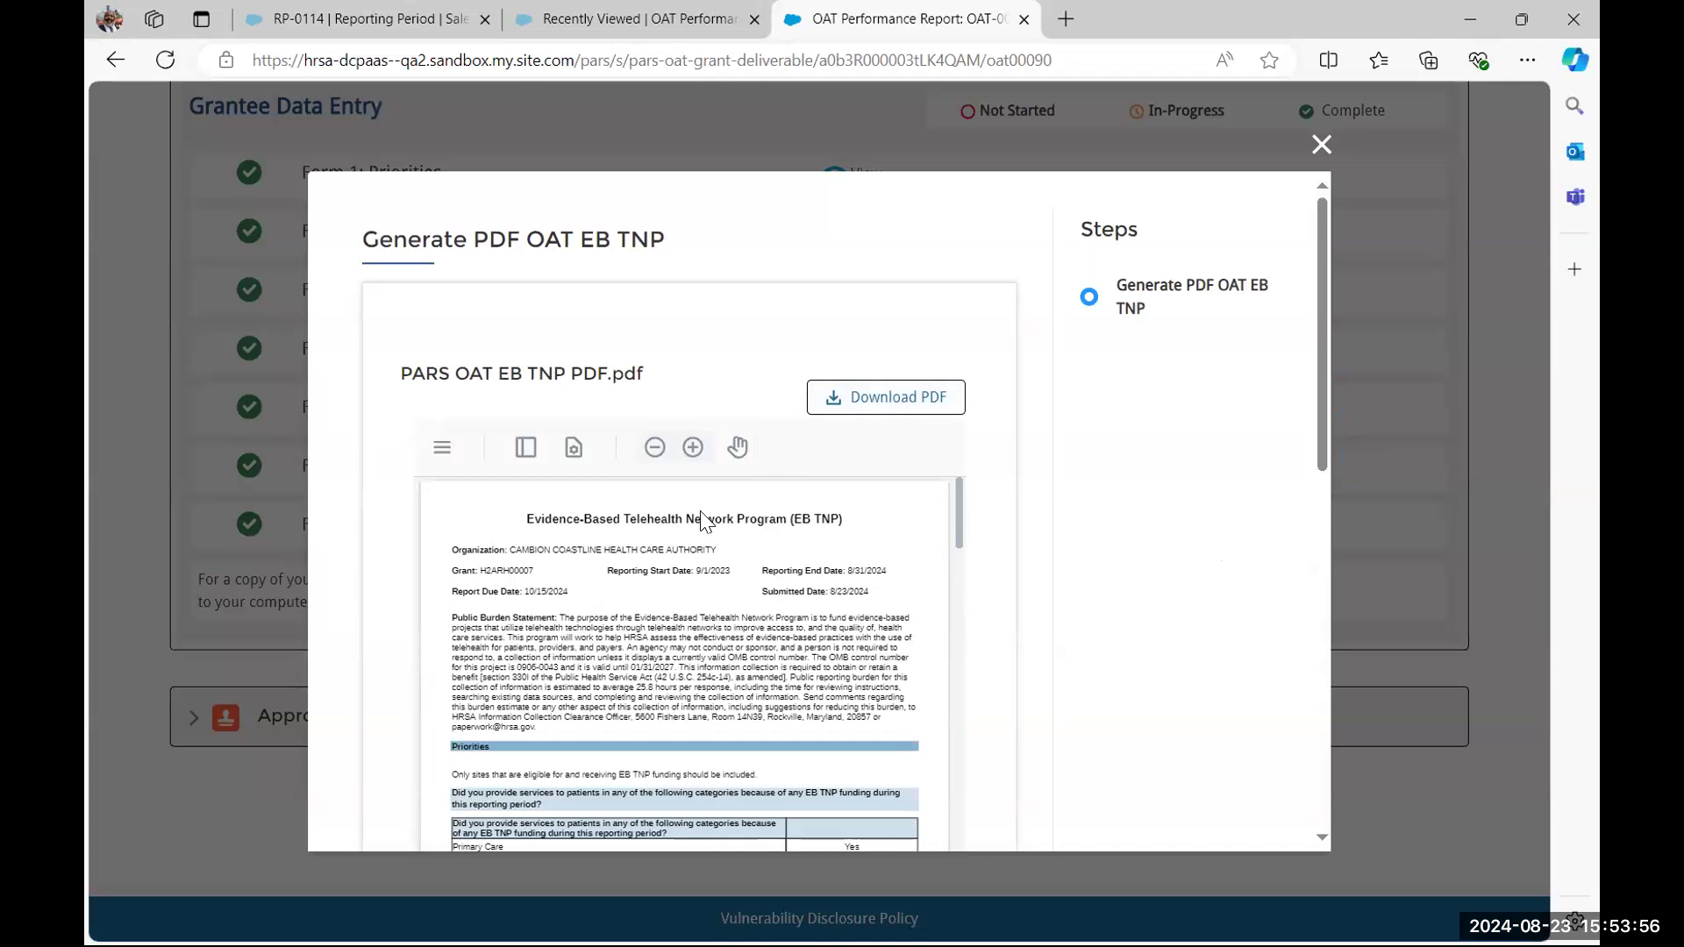
pyautogui.scroll(-4, 658, 549)
pyautogui.scroll(-1, 657, 549)
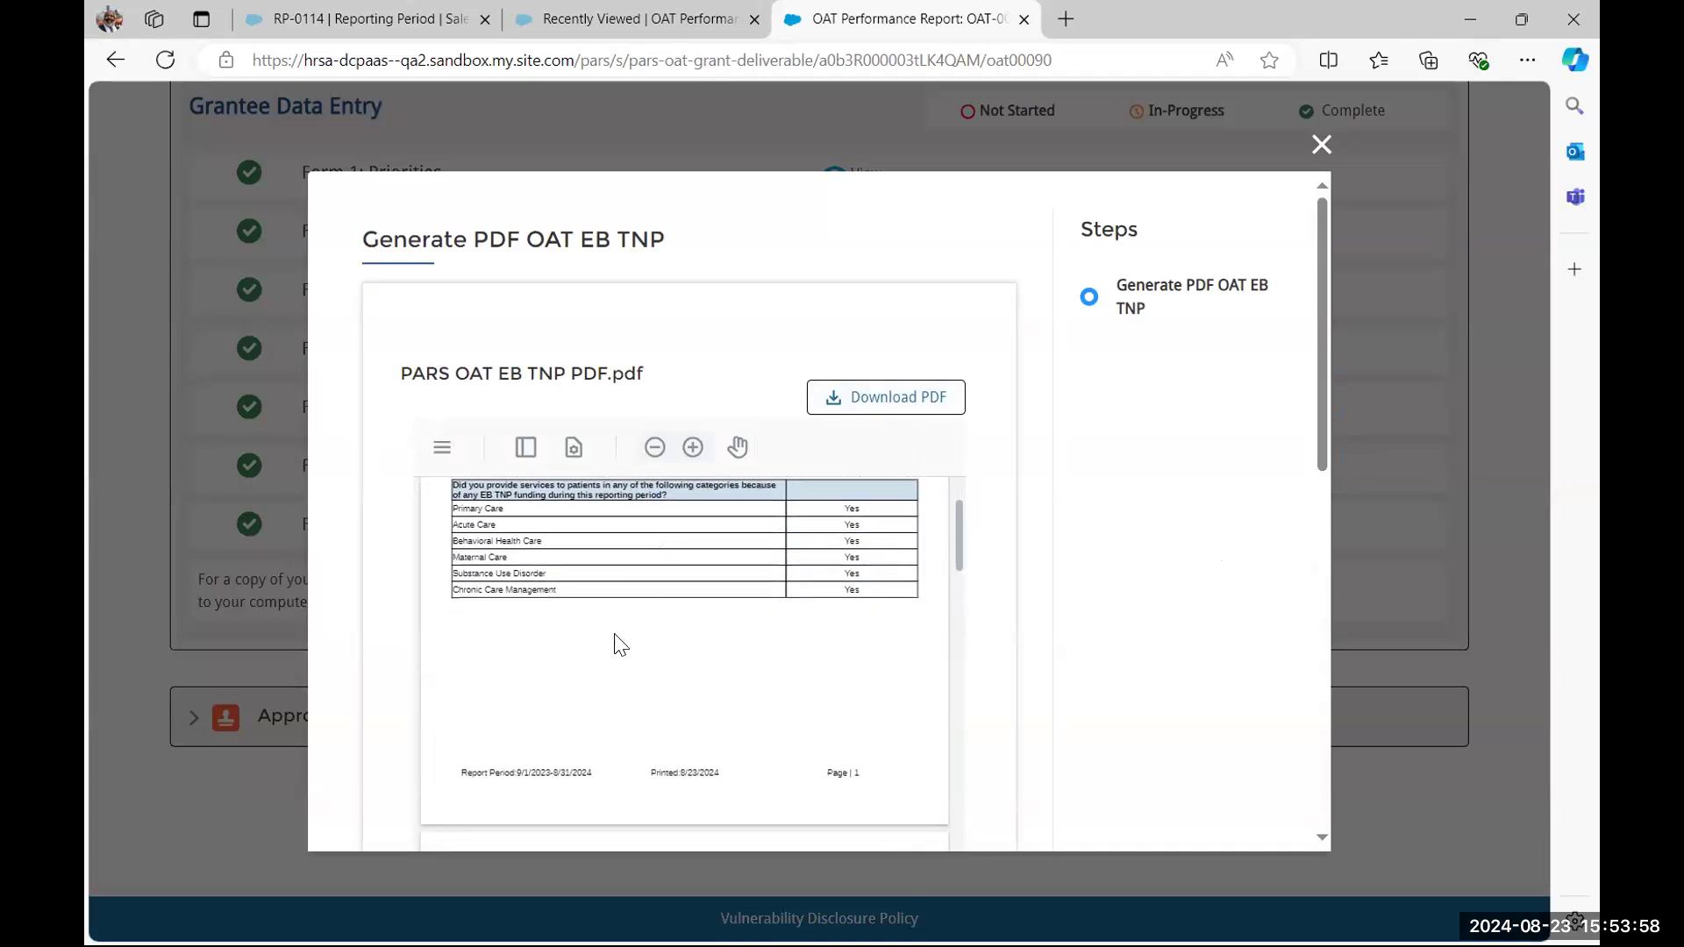
pyautogui.scroll(3, 801, 533)
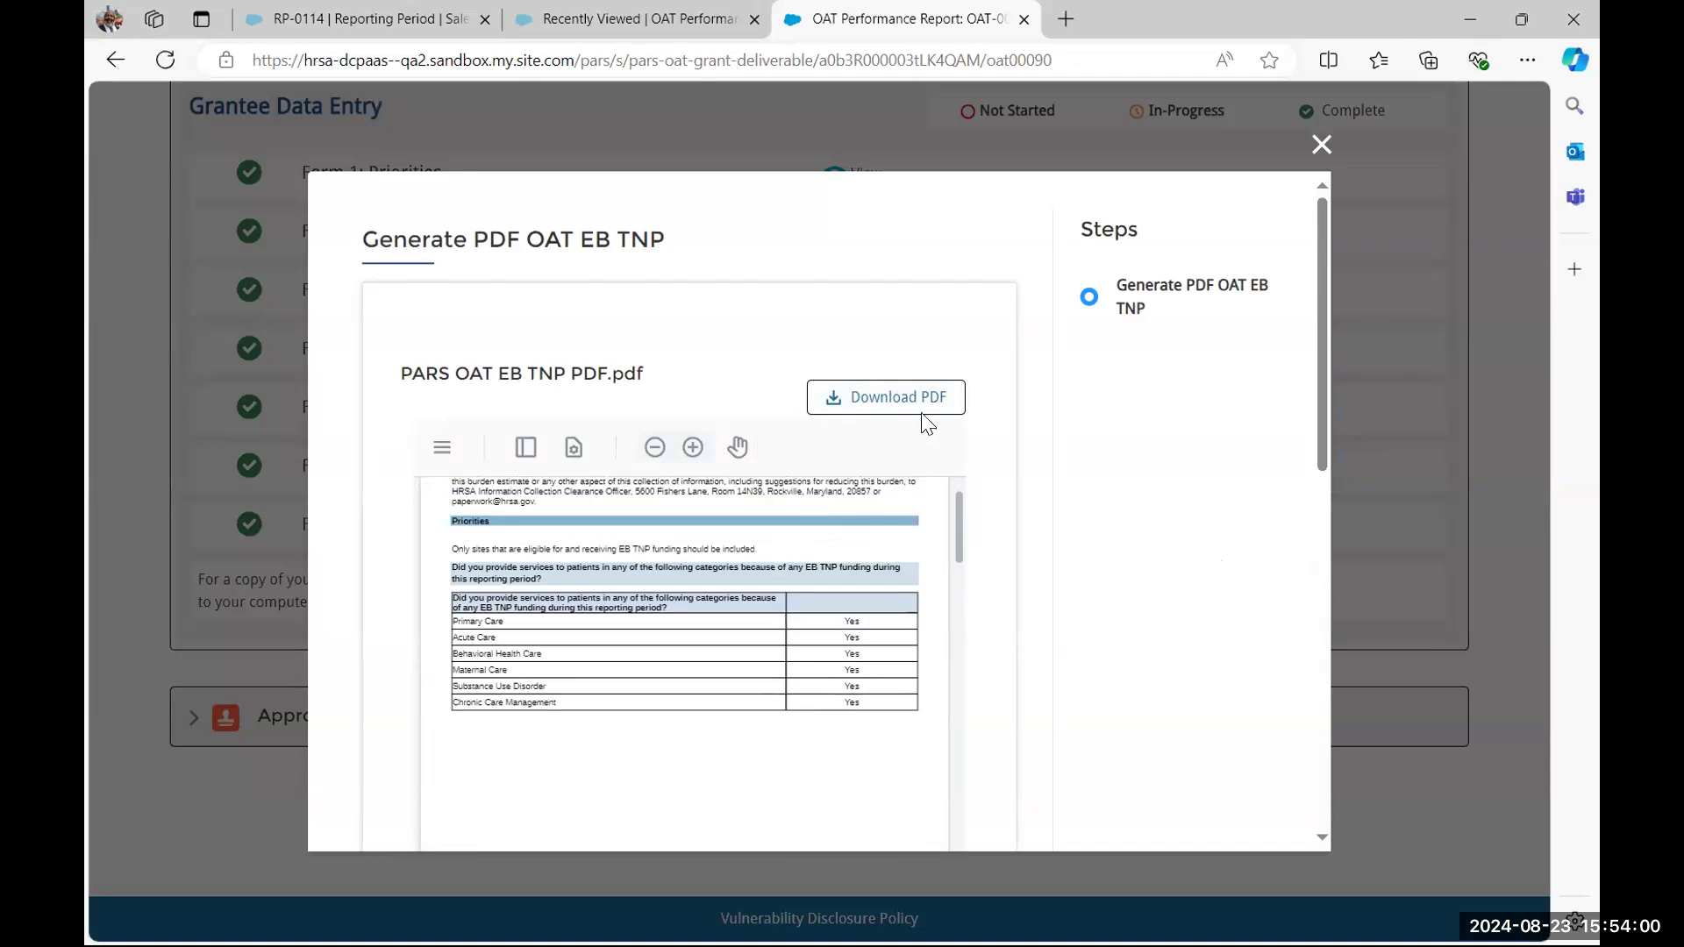
pyautogui.click(918, 405)
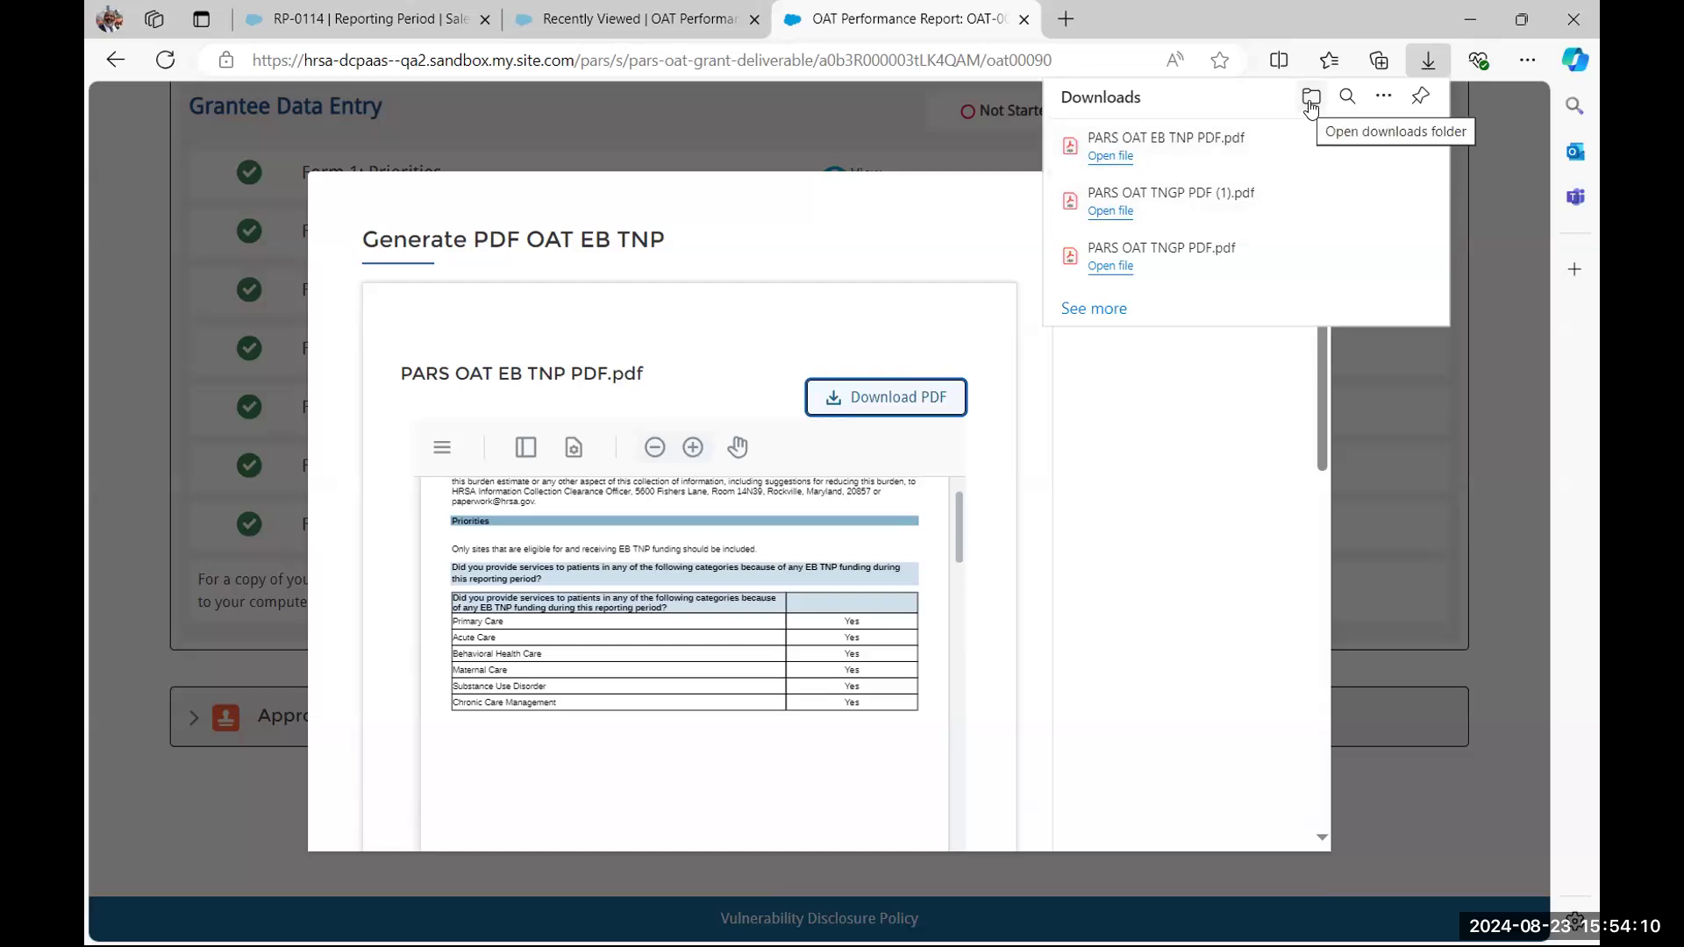
# Open the downloaded PARS OAT EB TNP PDF.pdf, read its Priorities pages, and close both the file and the PDF generation dialog
pyautogui.click(1110, 155)
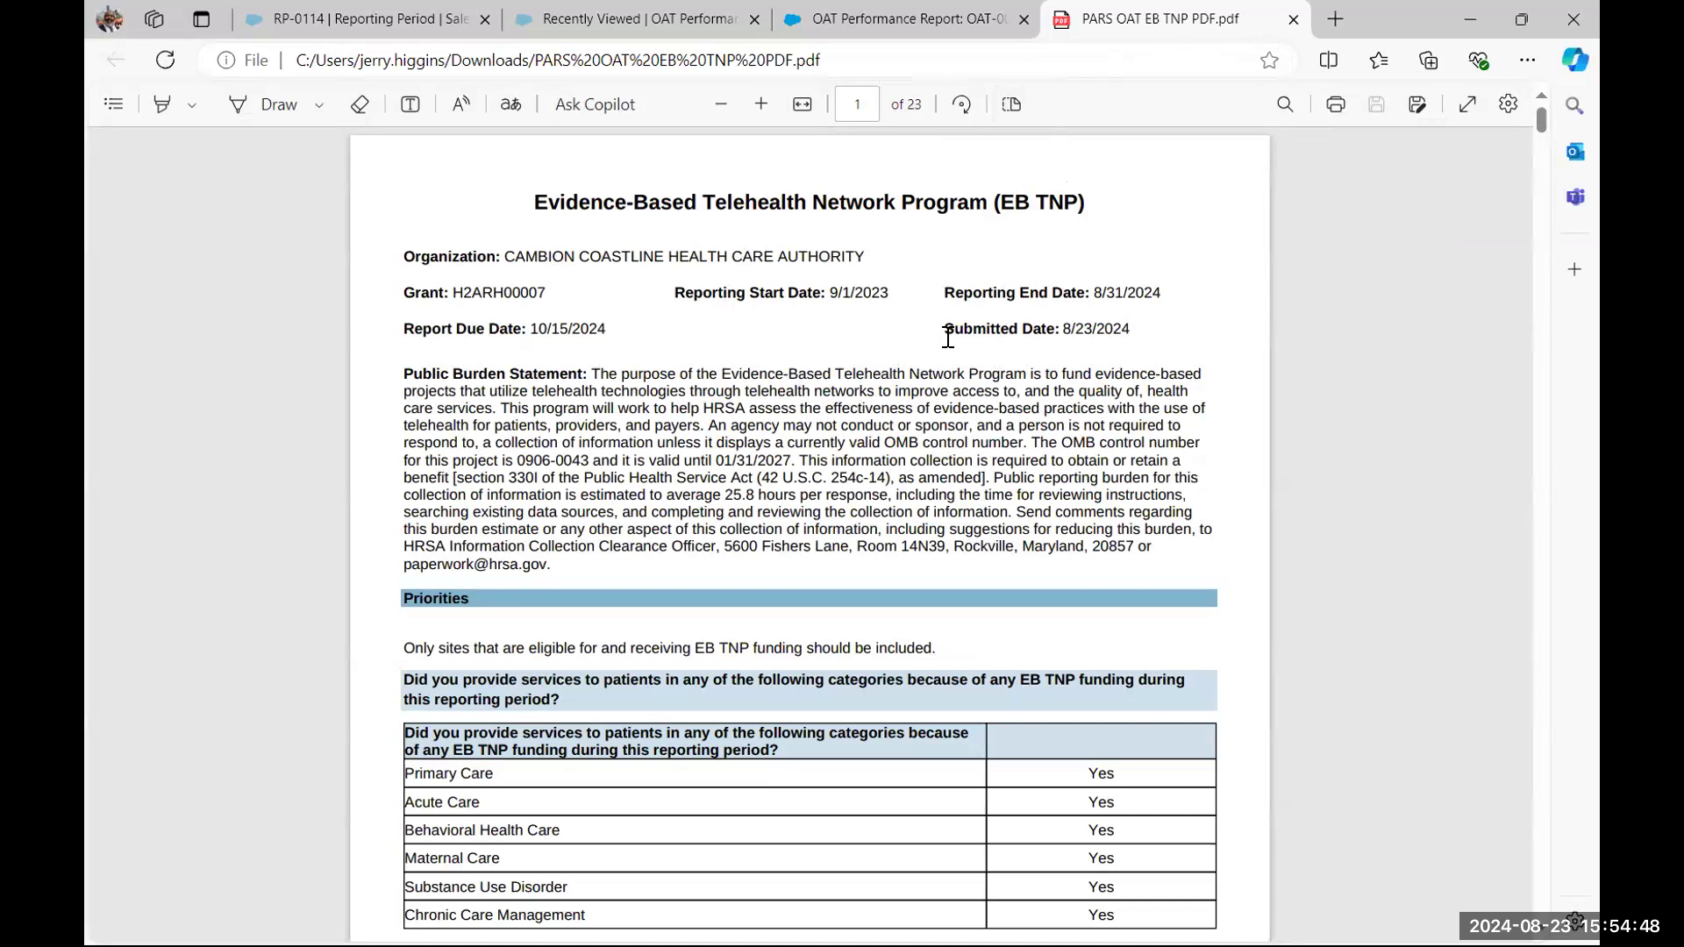
pyautogui.scroll(-5, 559, 411)
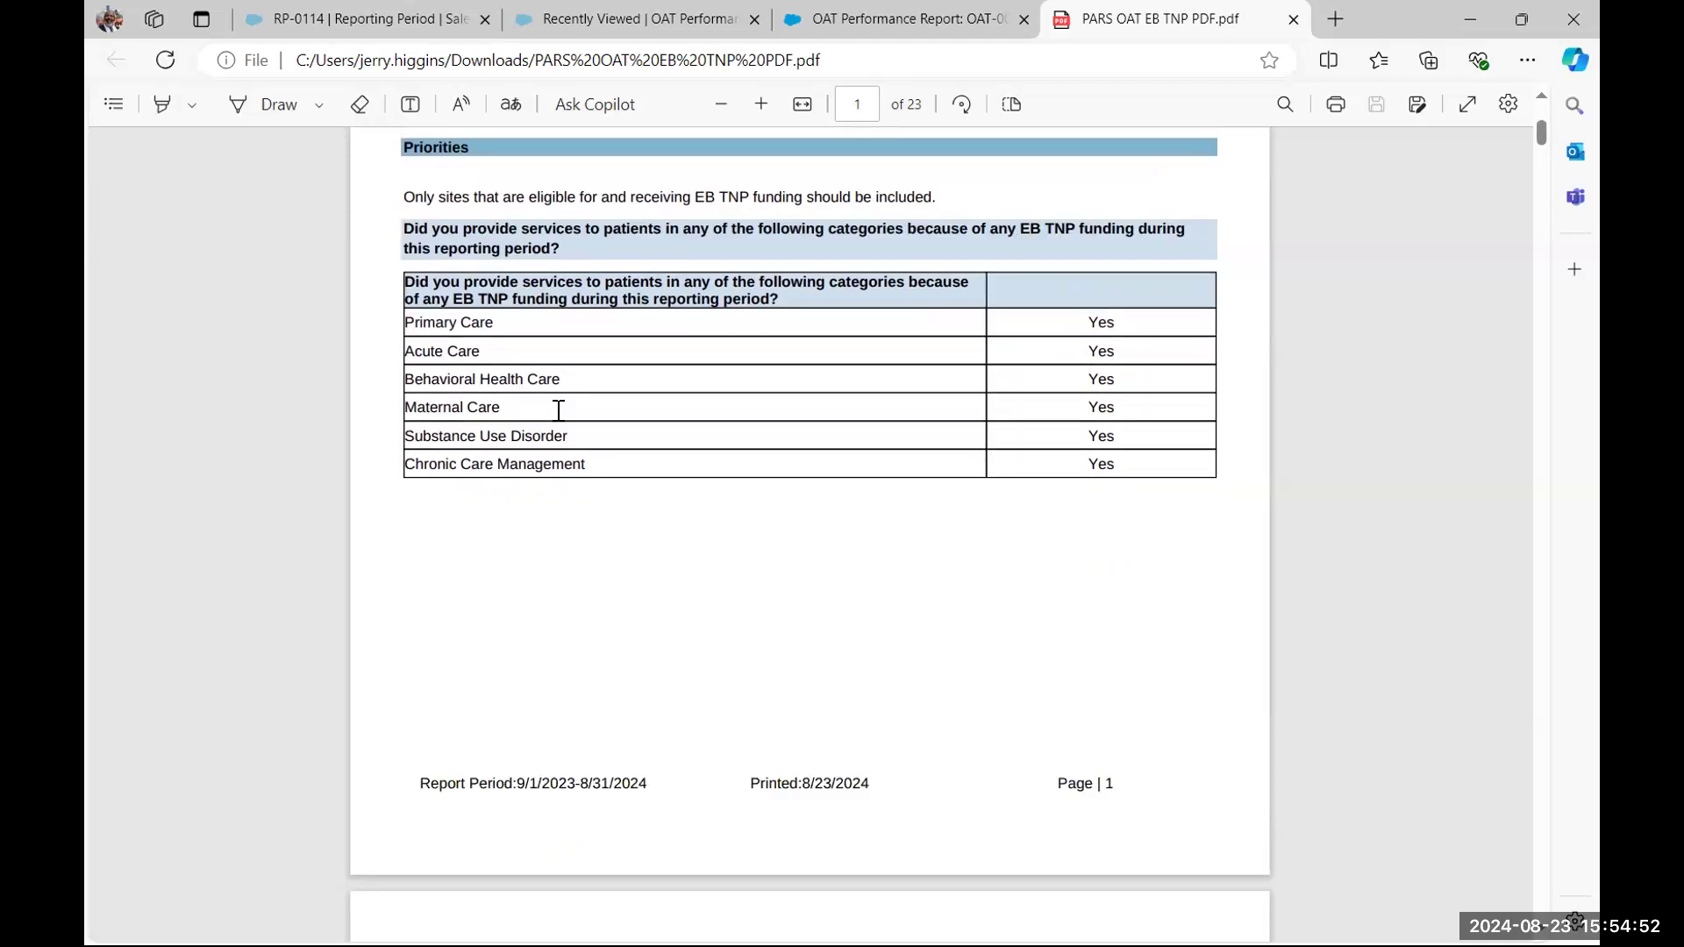
pyautogui.scroll(-6, 559, 410)
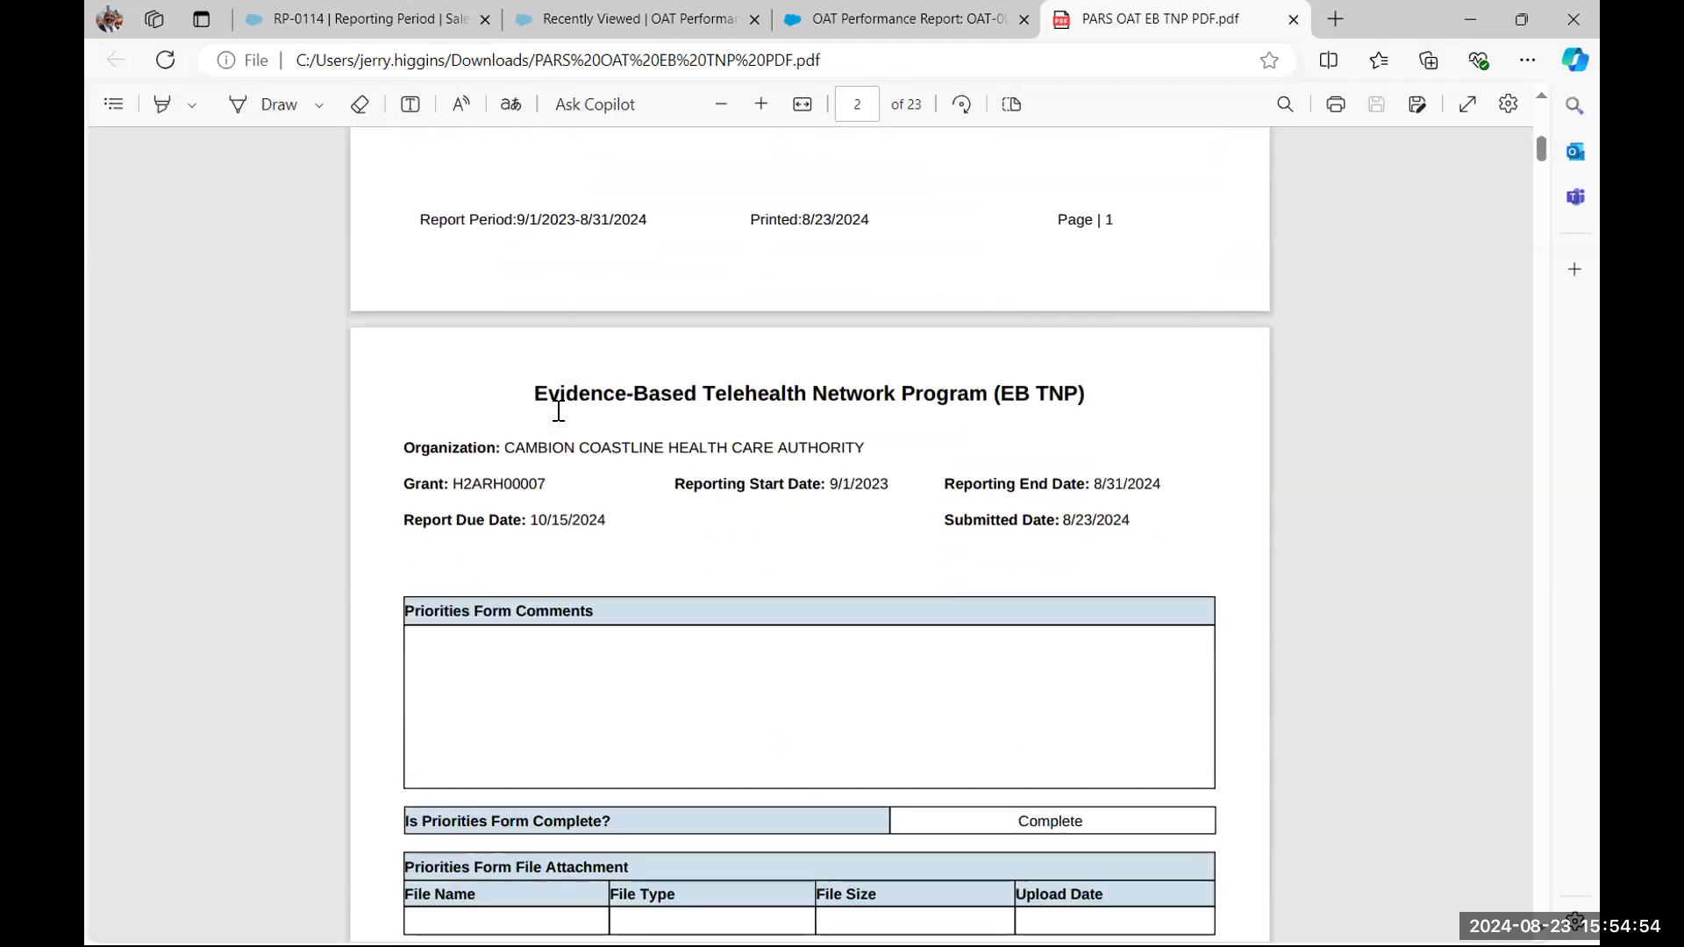
pyautogui.scroll(-3, 558, 411)
pyautogui.scroll(-2, 558, 410)
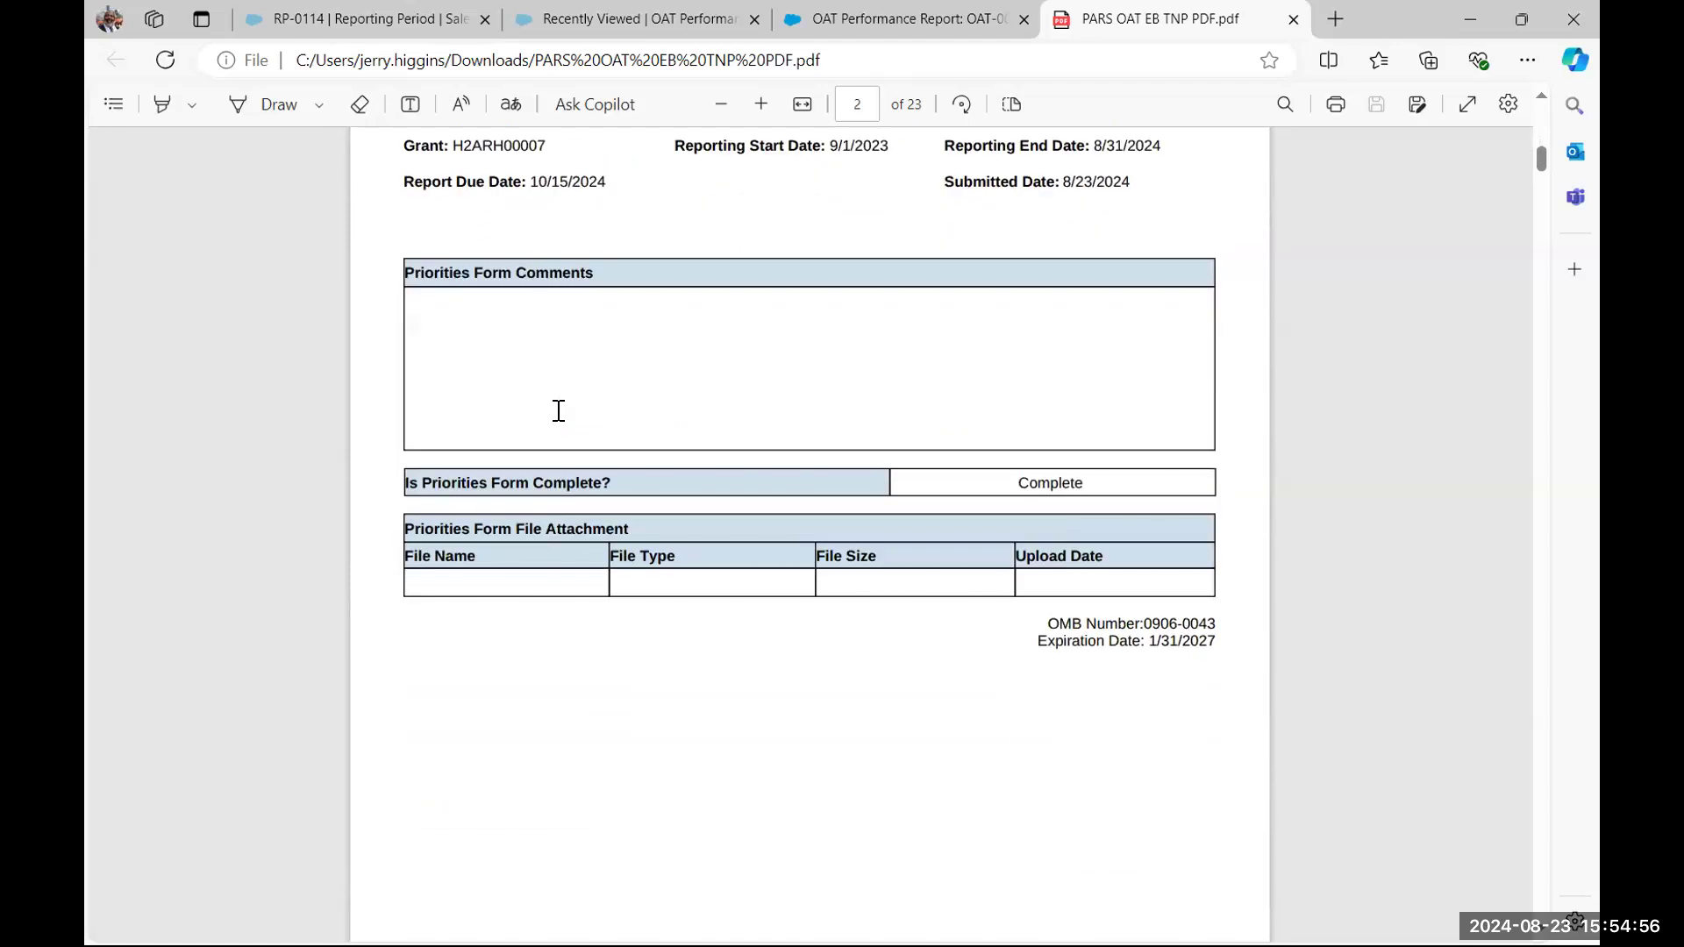
pyautogui.scroll(-4, 582, 448)
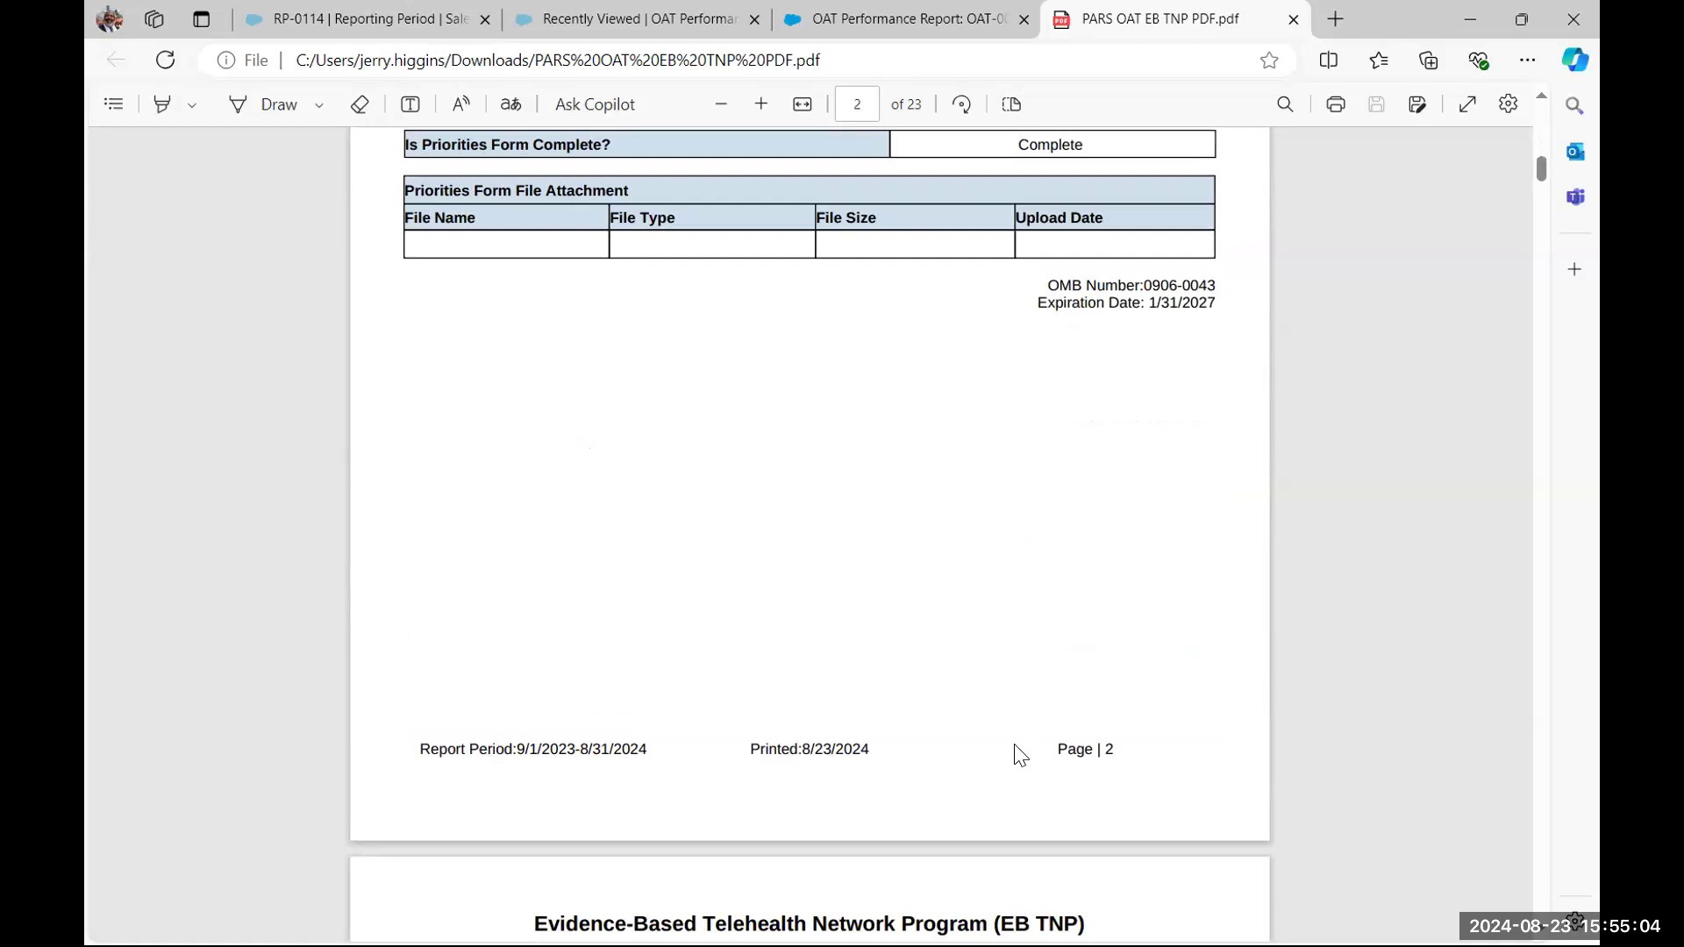
pyautogui.scroll(5, 1082, 749)
pyautogui.scroll(12, 1082, 749)
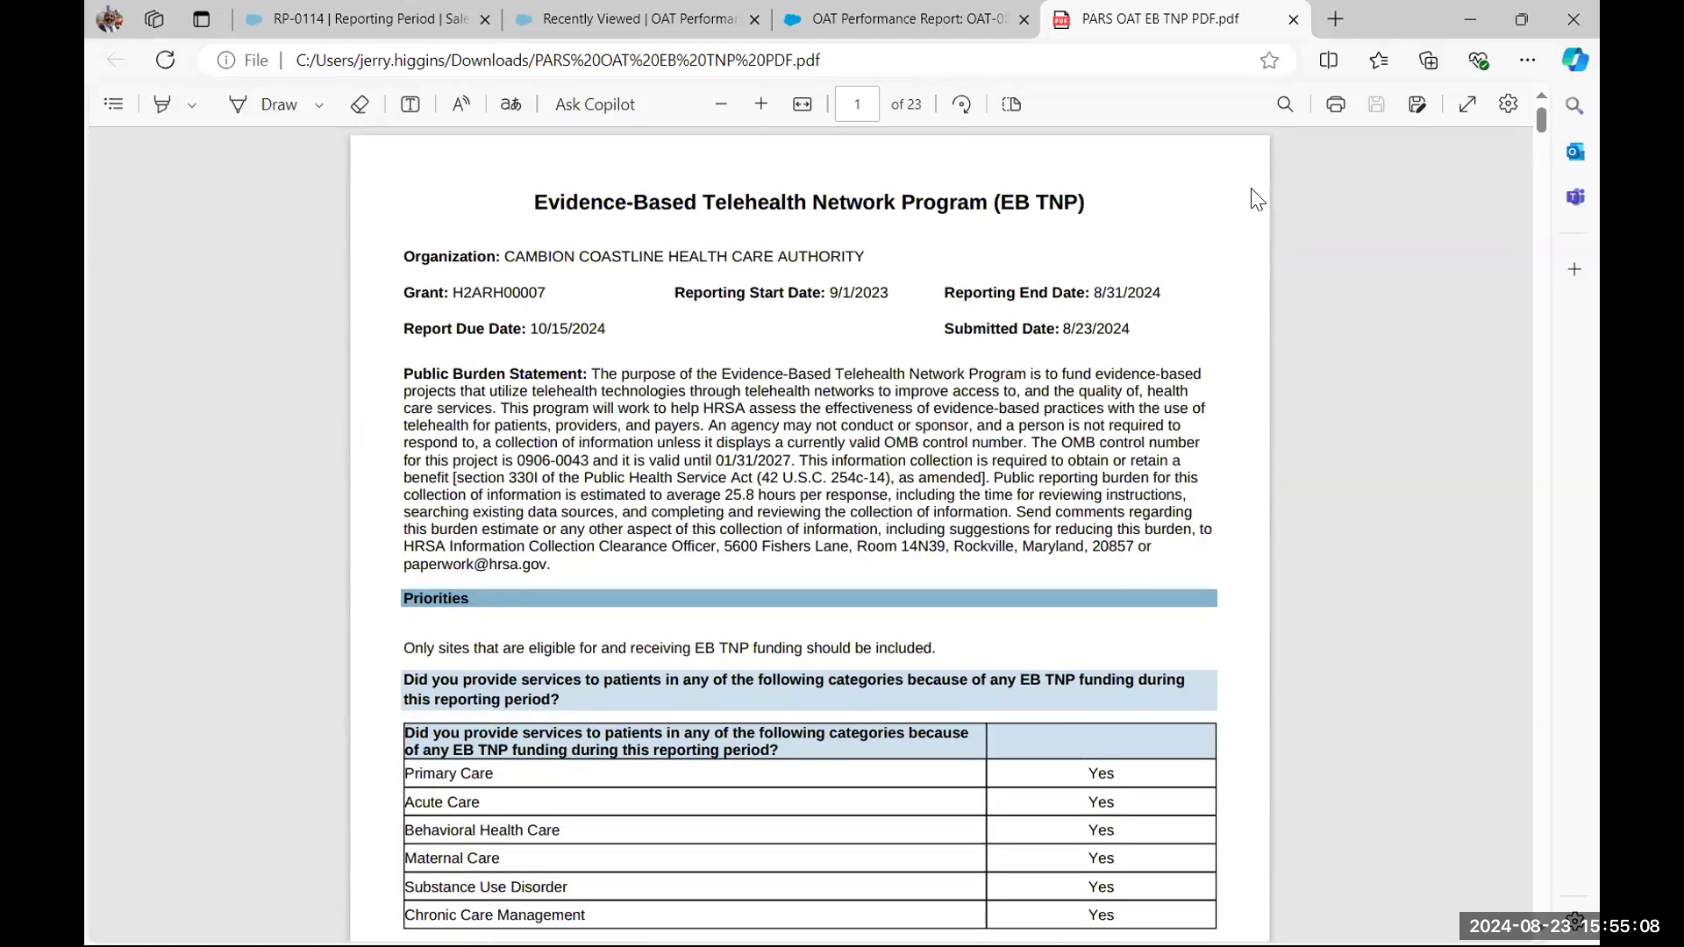
pyautogui.click(1286, 24)
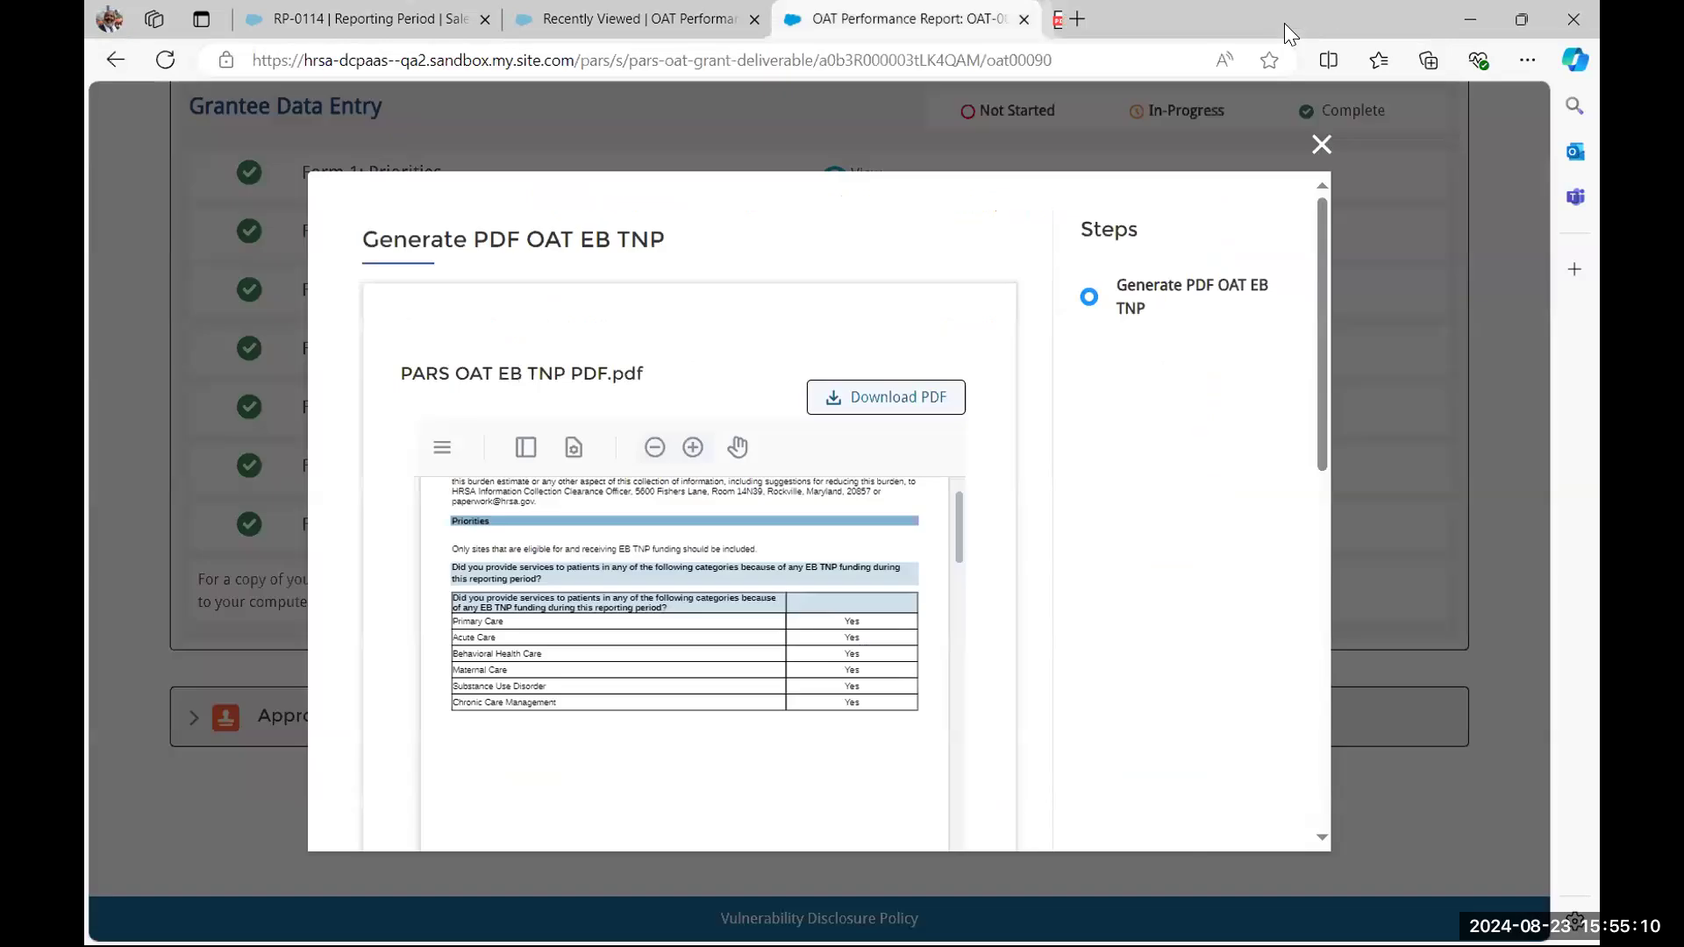
pyautogui.click(1320, 148)
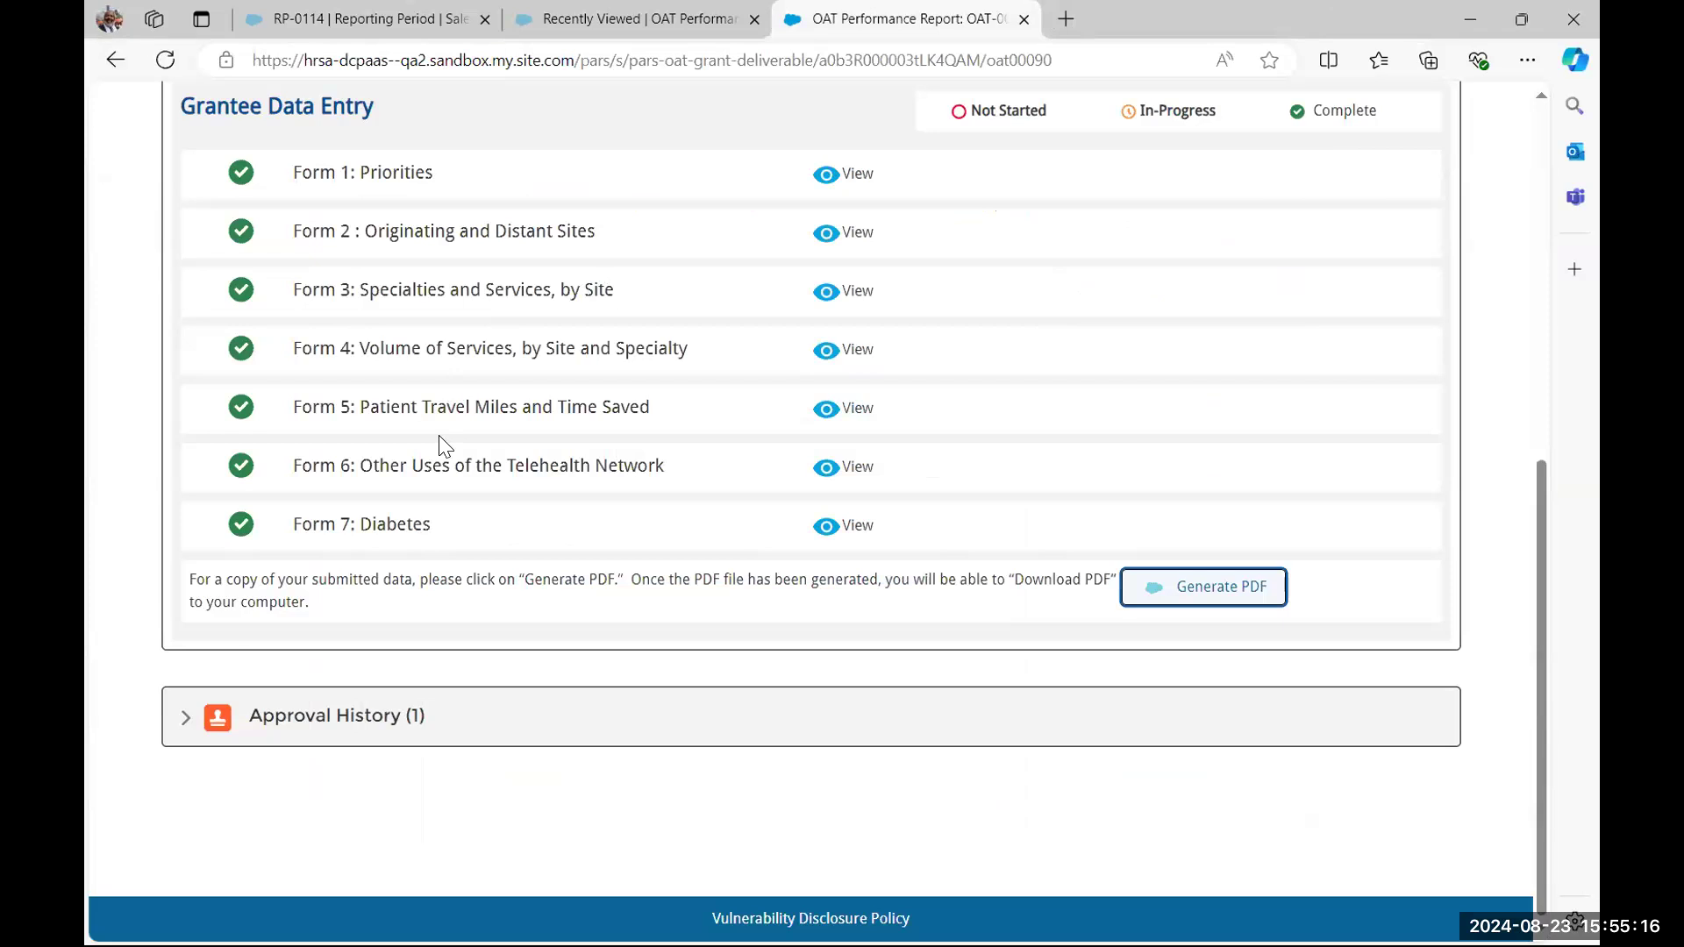
# Open the data extracts, list all reports, and search them for "eb"
pyautogui.scroll(8, 443, 445)
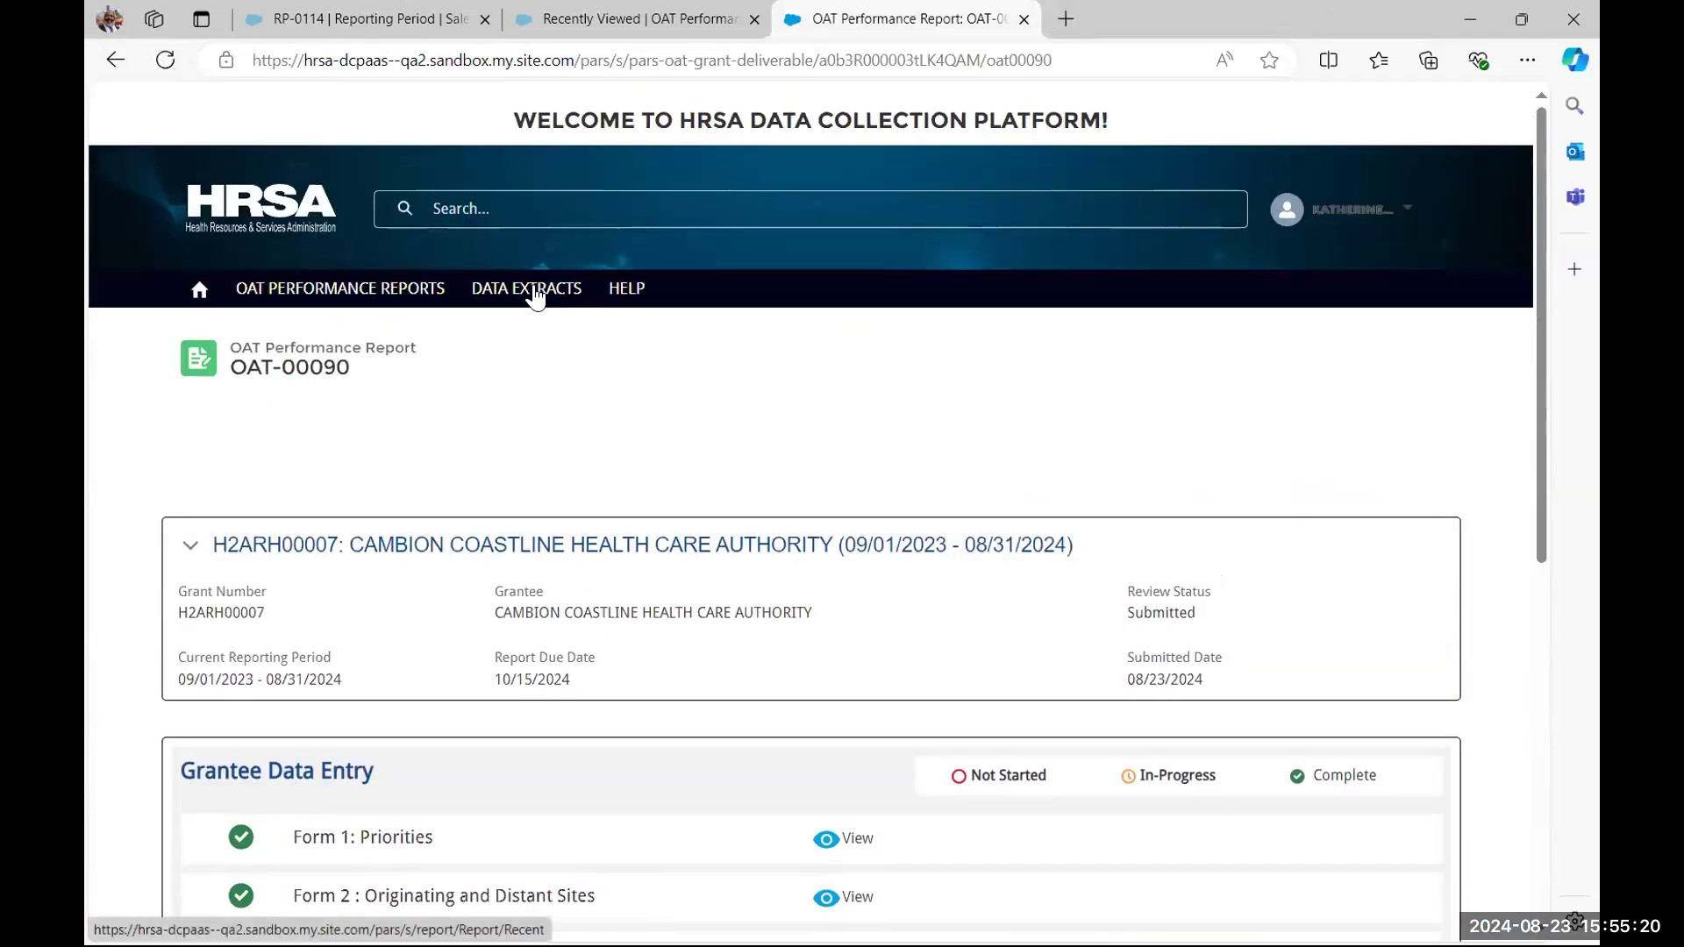
pyautogui.click(532, 289)
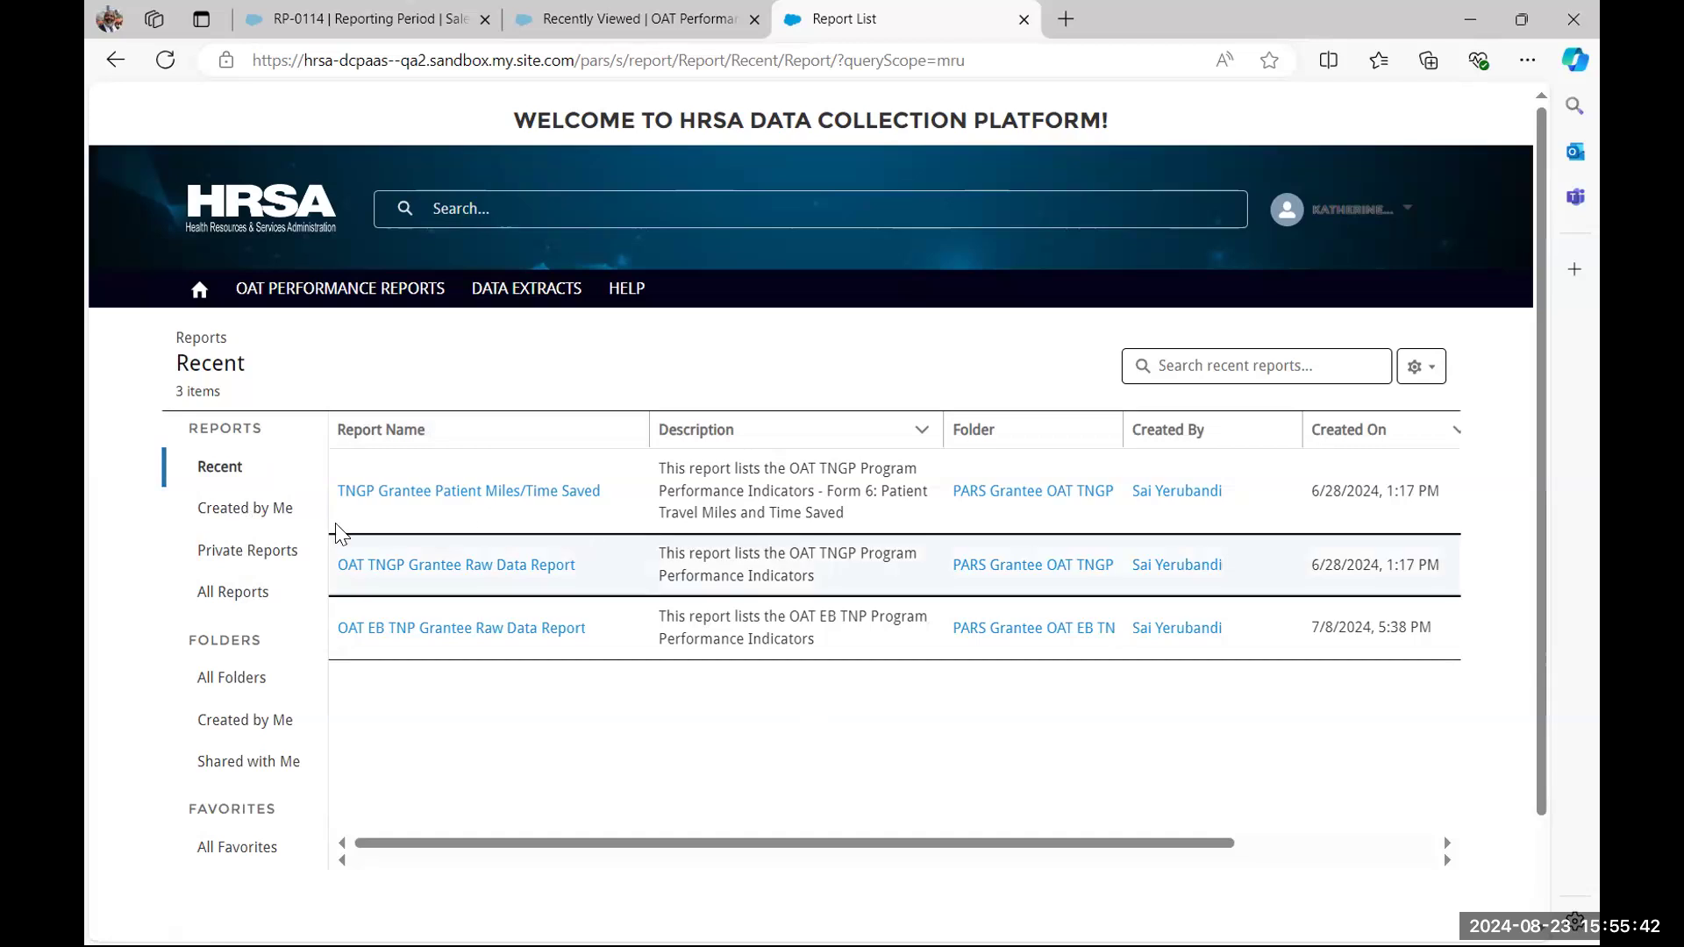
pyautogui.click(228, 599)
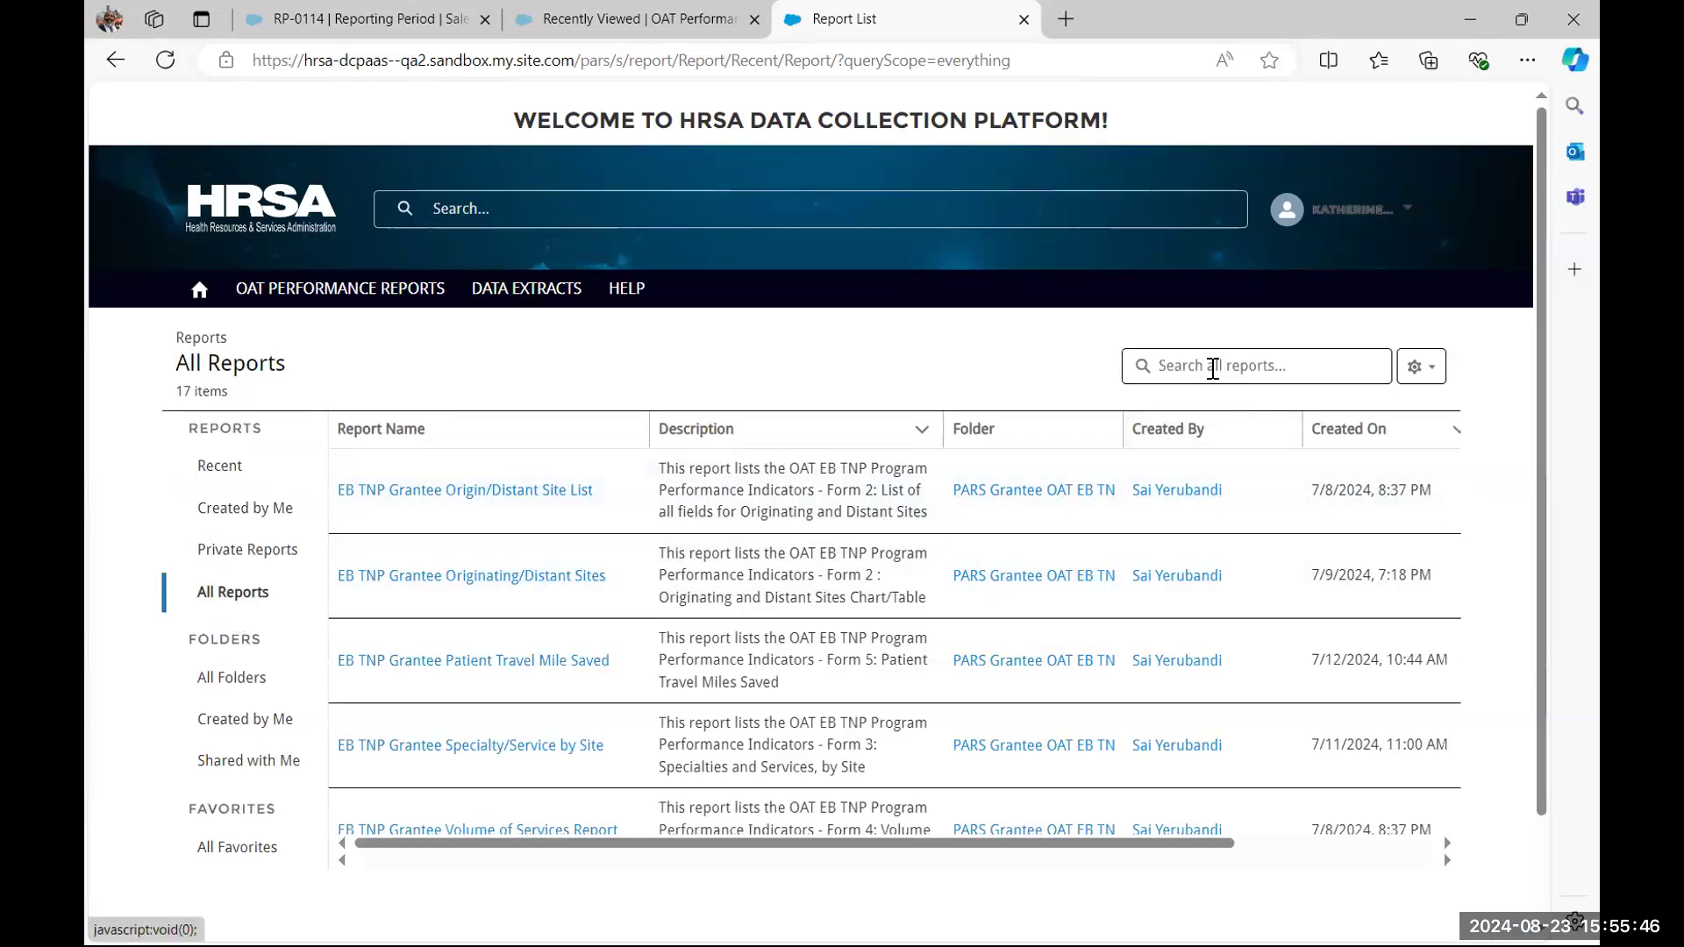
pyautogui.click(1213, 368)
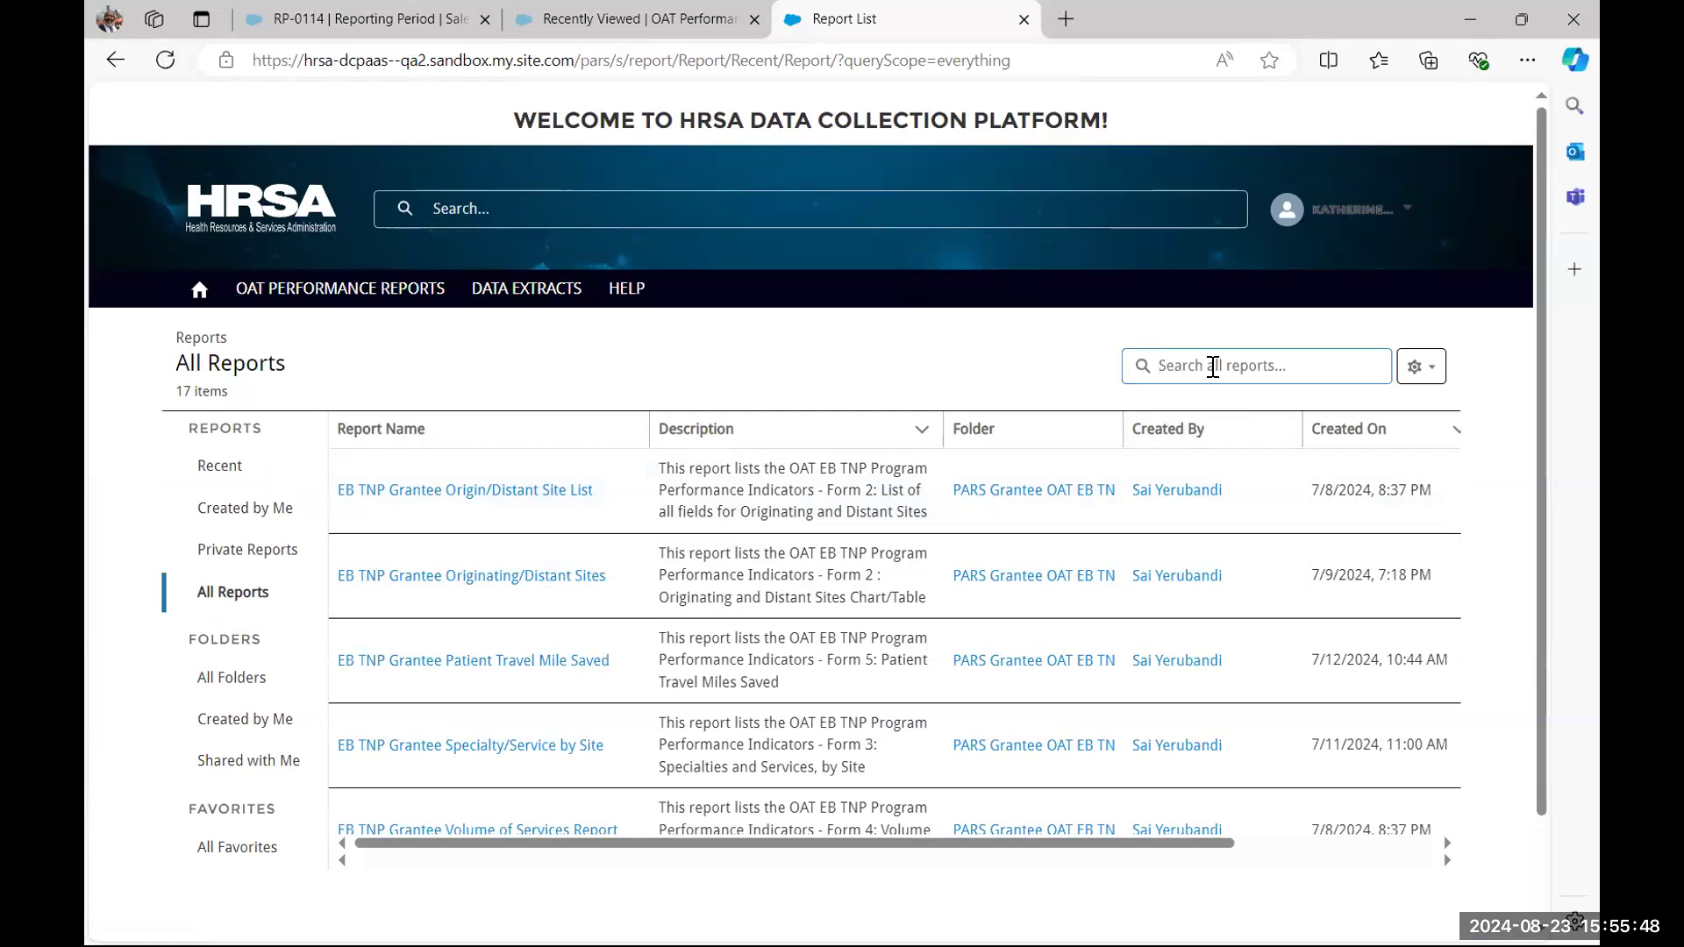
pyautogui.write('eb')
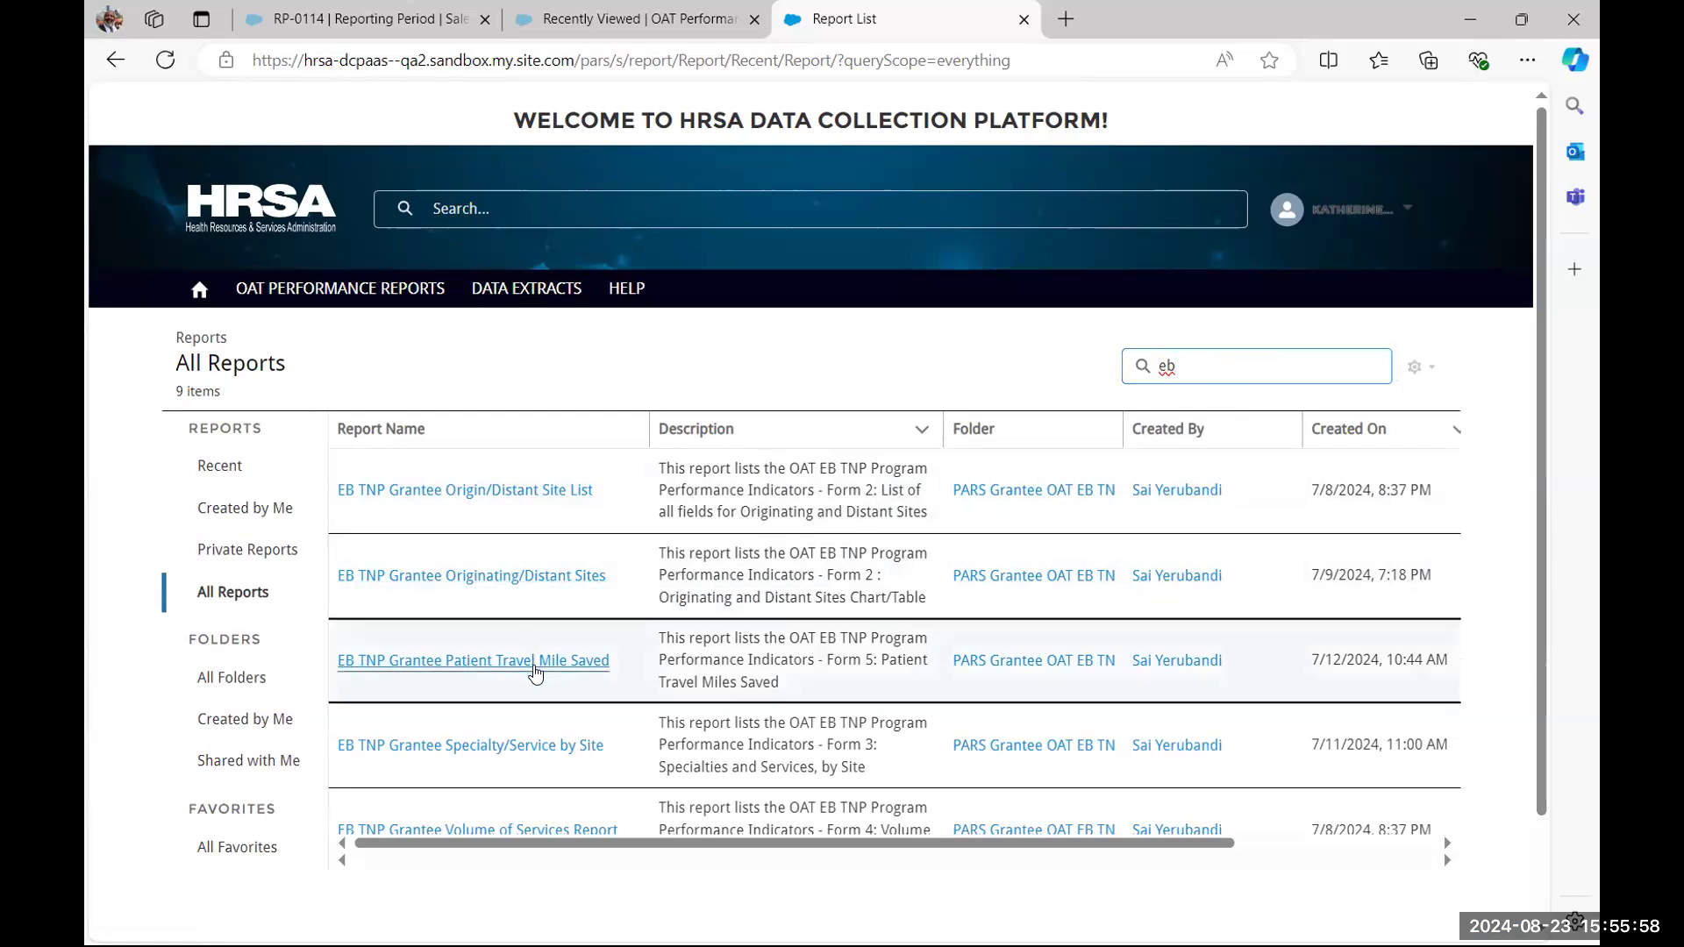
# Open the OAT EB TNP Grantee Raw Data Report and examine its columns from Program Name through Tracking ID and the care categories
pyautogui.scroll(-2, 536, 674)
pyautogui.scroll(-3, 535, 674)
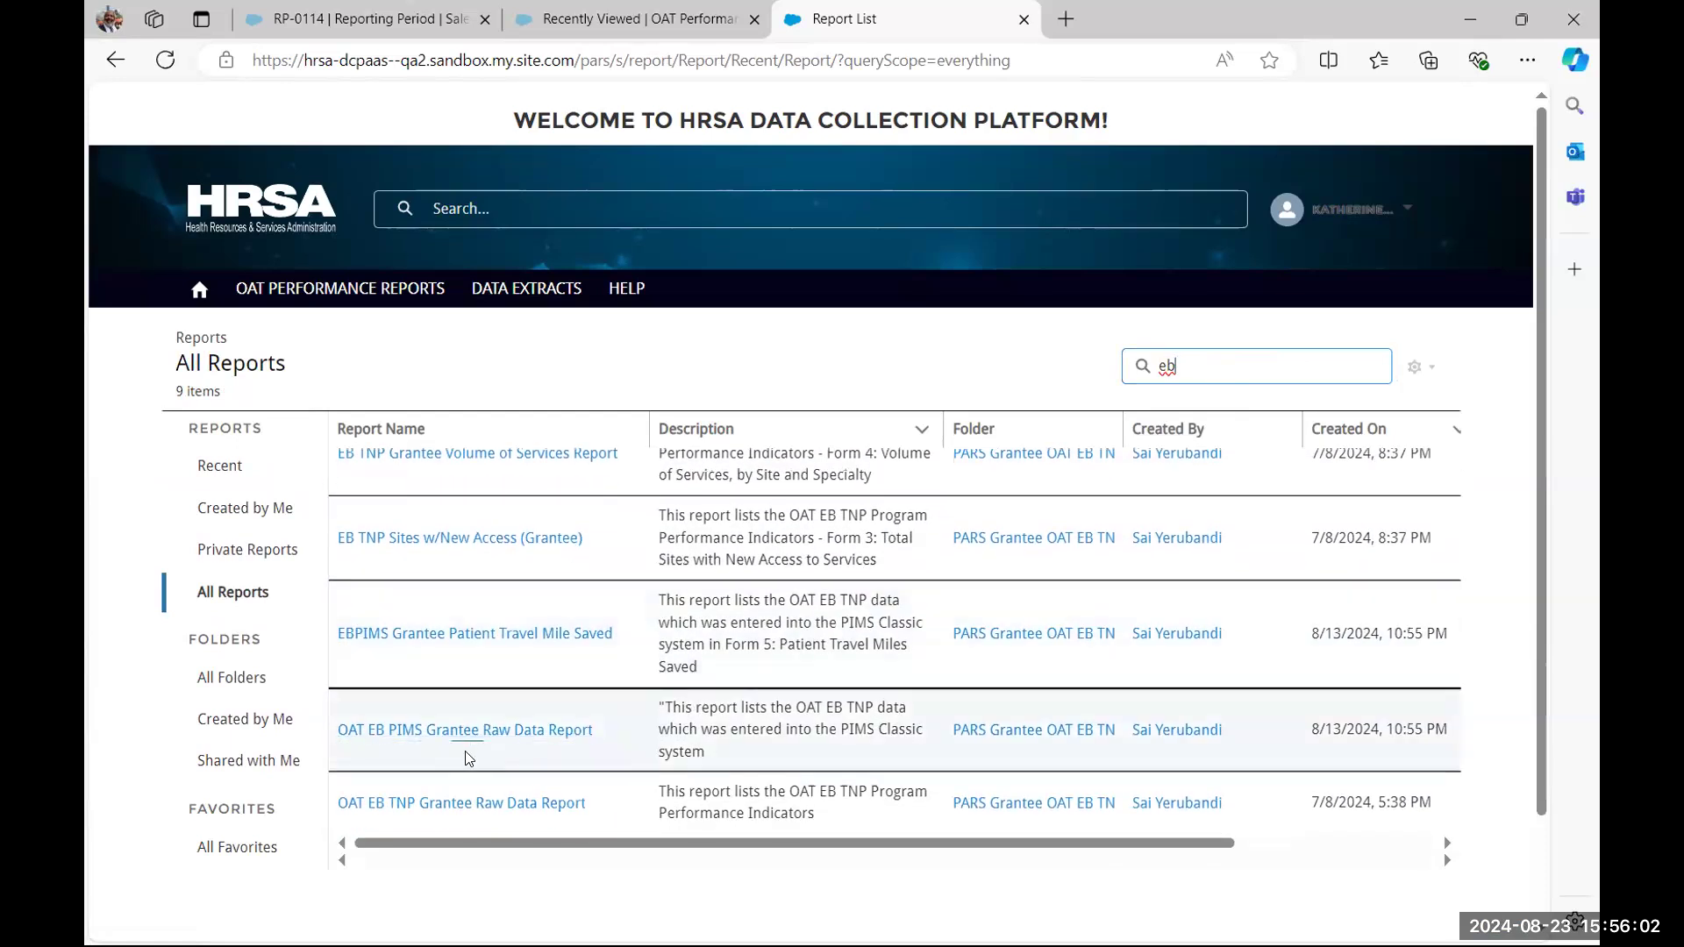
pyautogui.click(467, 805)
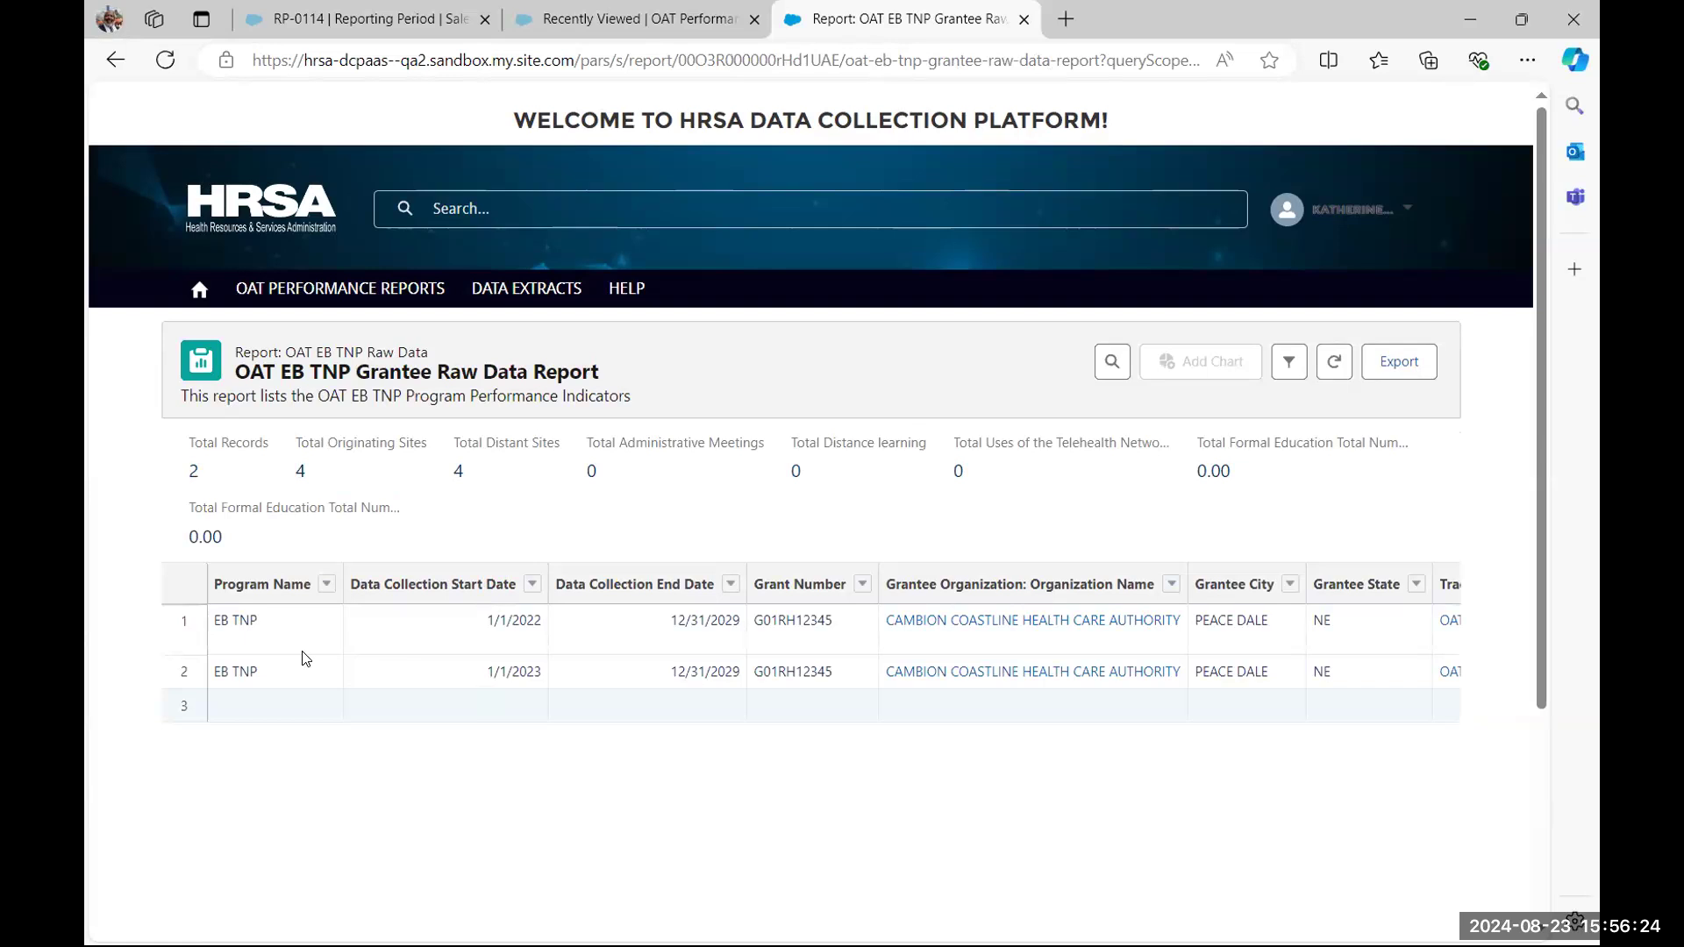
pyautogui.hscroll(3, 303, 657)
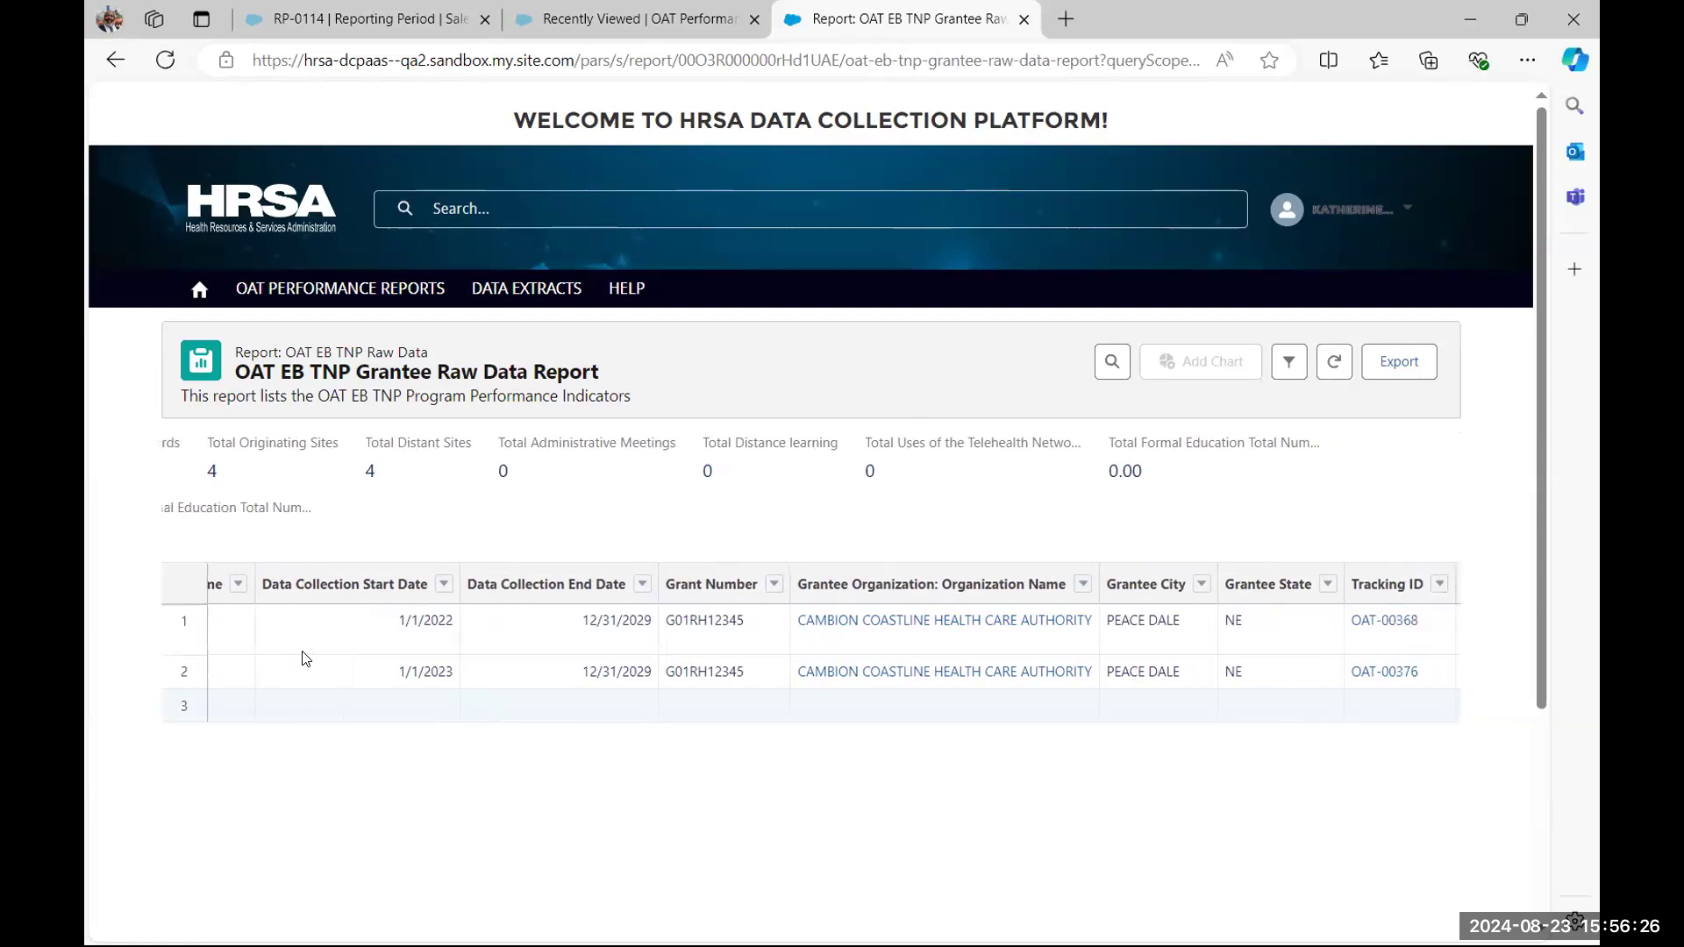
pyautogui.hscroll(-3, 303, 658)
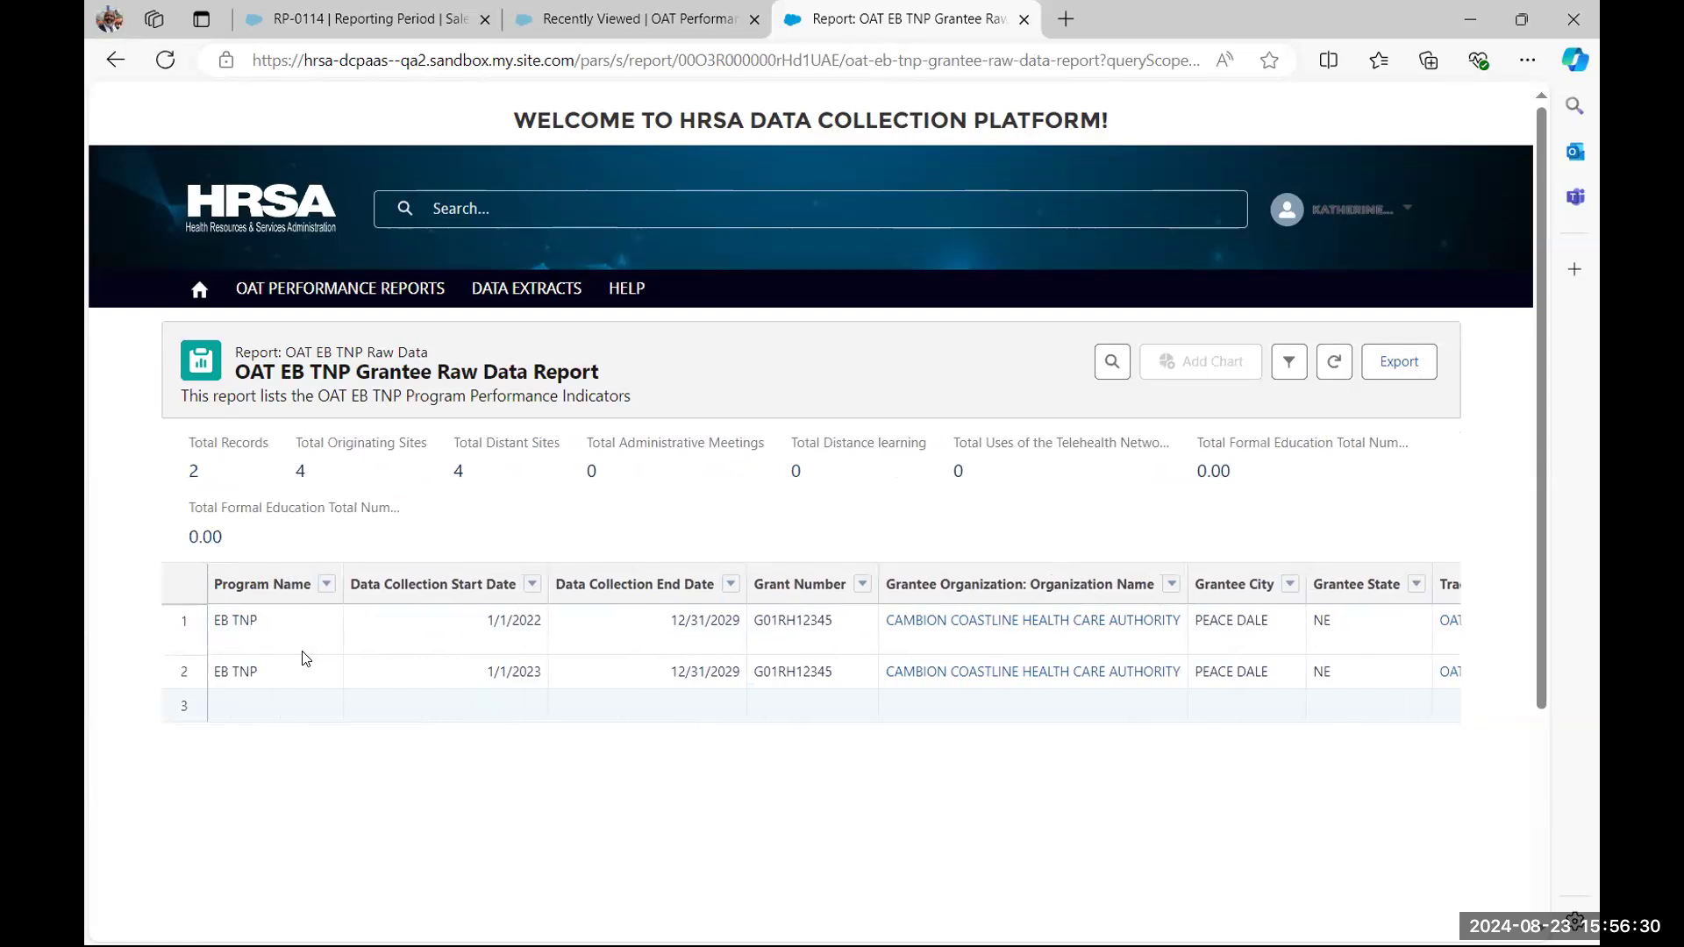
pyautogui.hscroll(4, 302, 657)
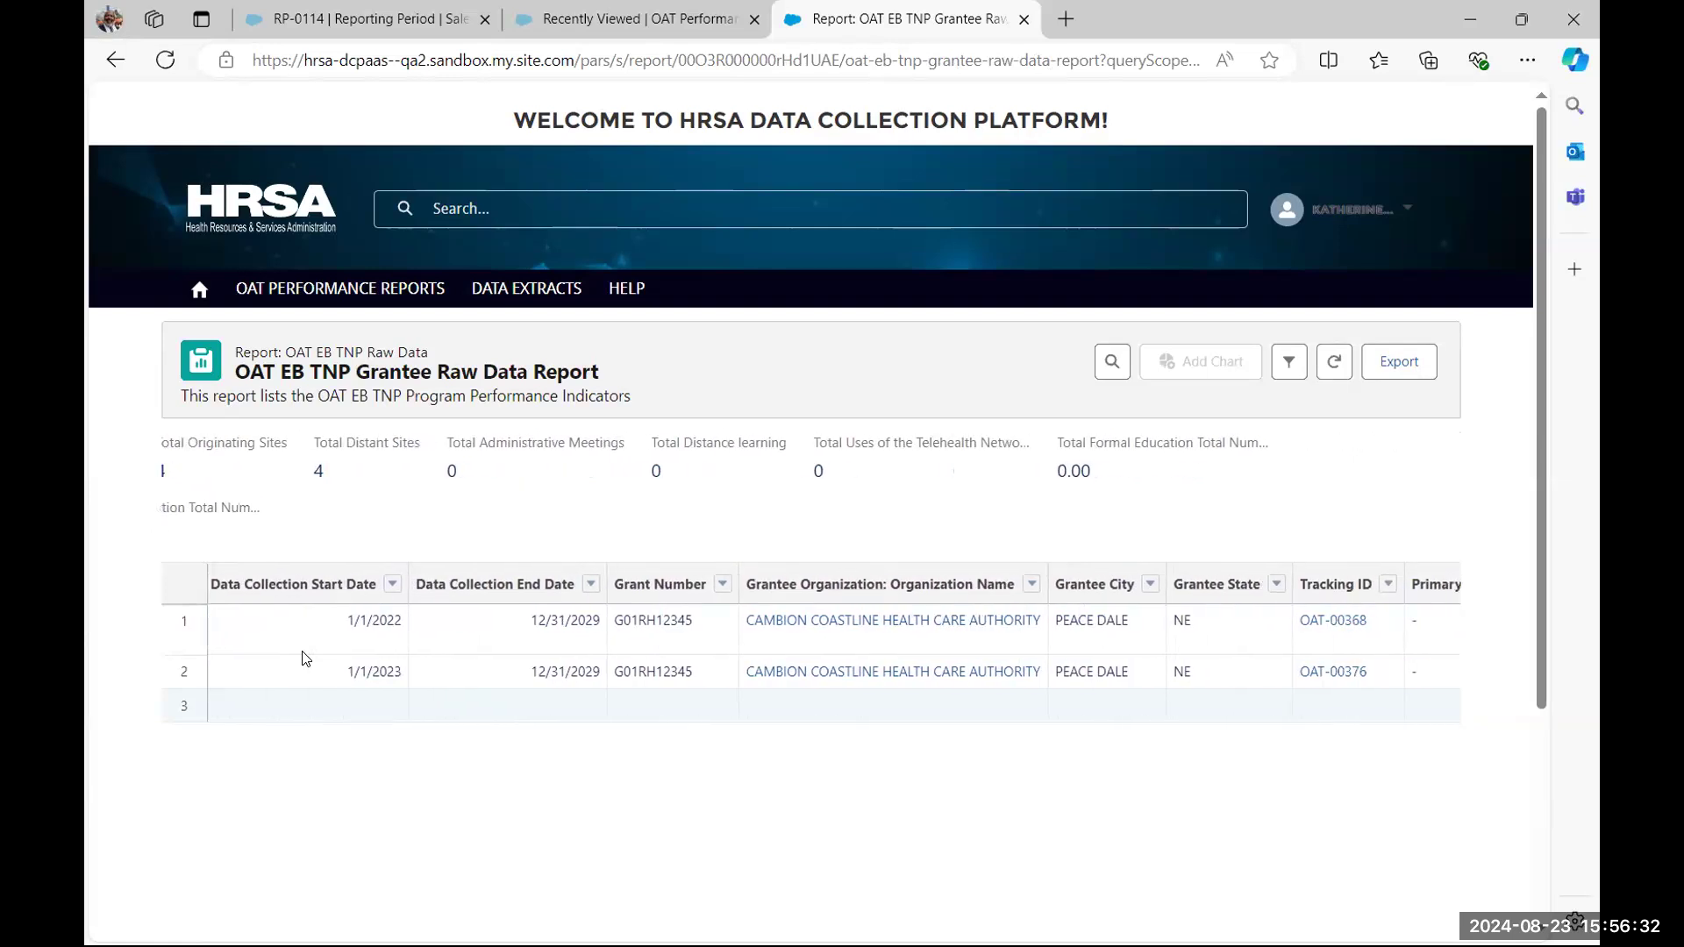
pyautogui.hscroll(8, 303, 658)
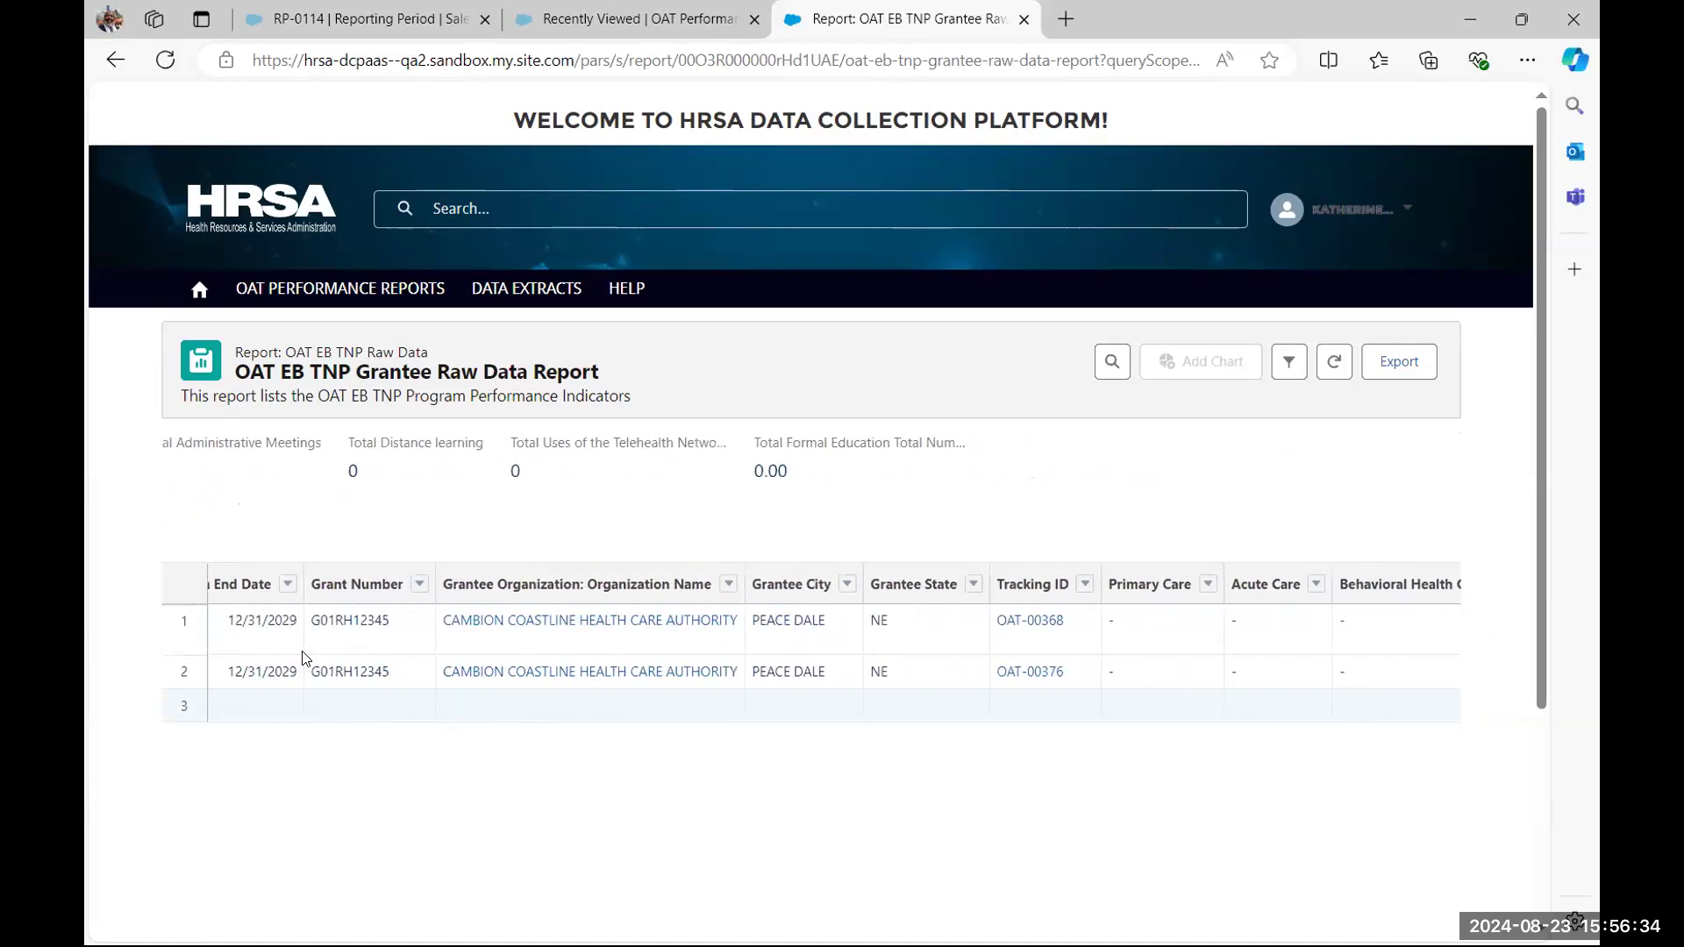
pyautogui.hscroll(3, 302, 658)
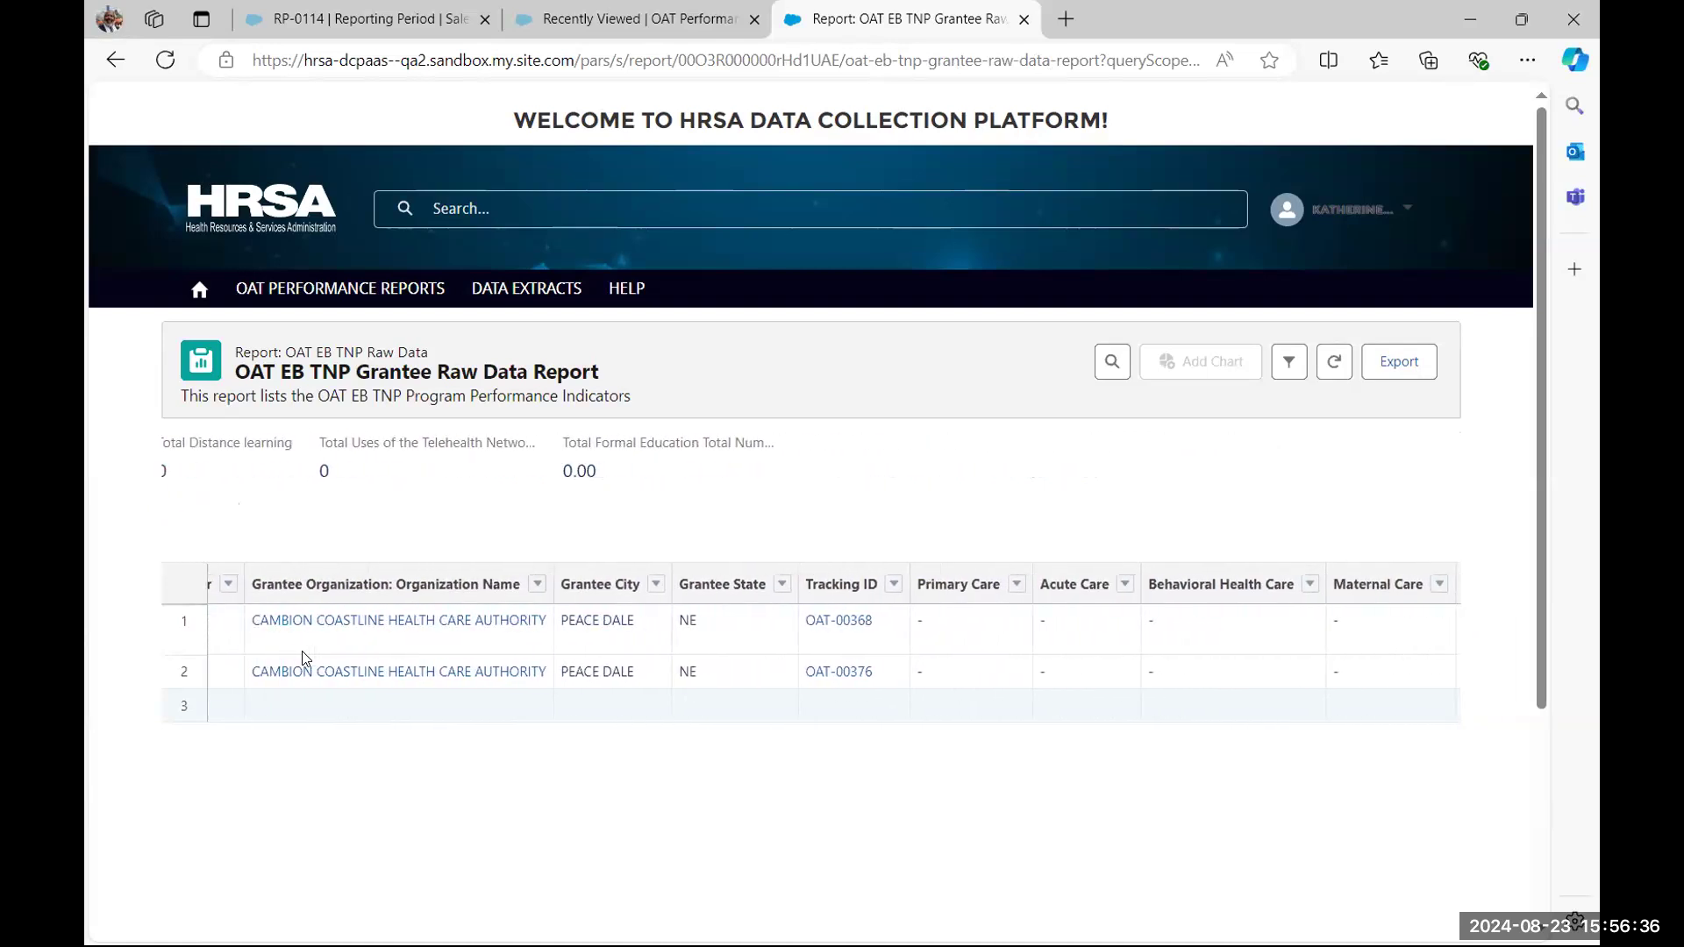
pyautogui.hscroll(2, 301, 658)
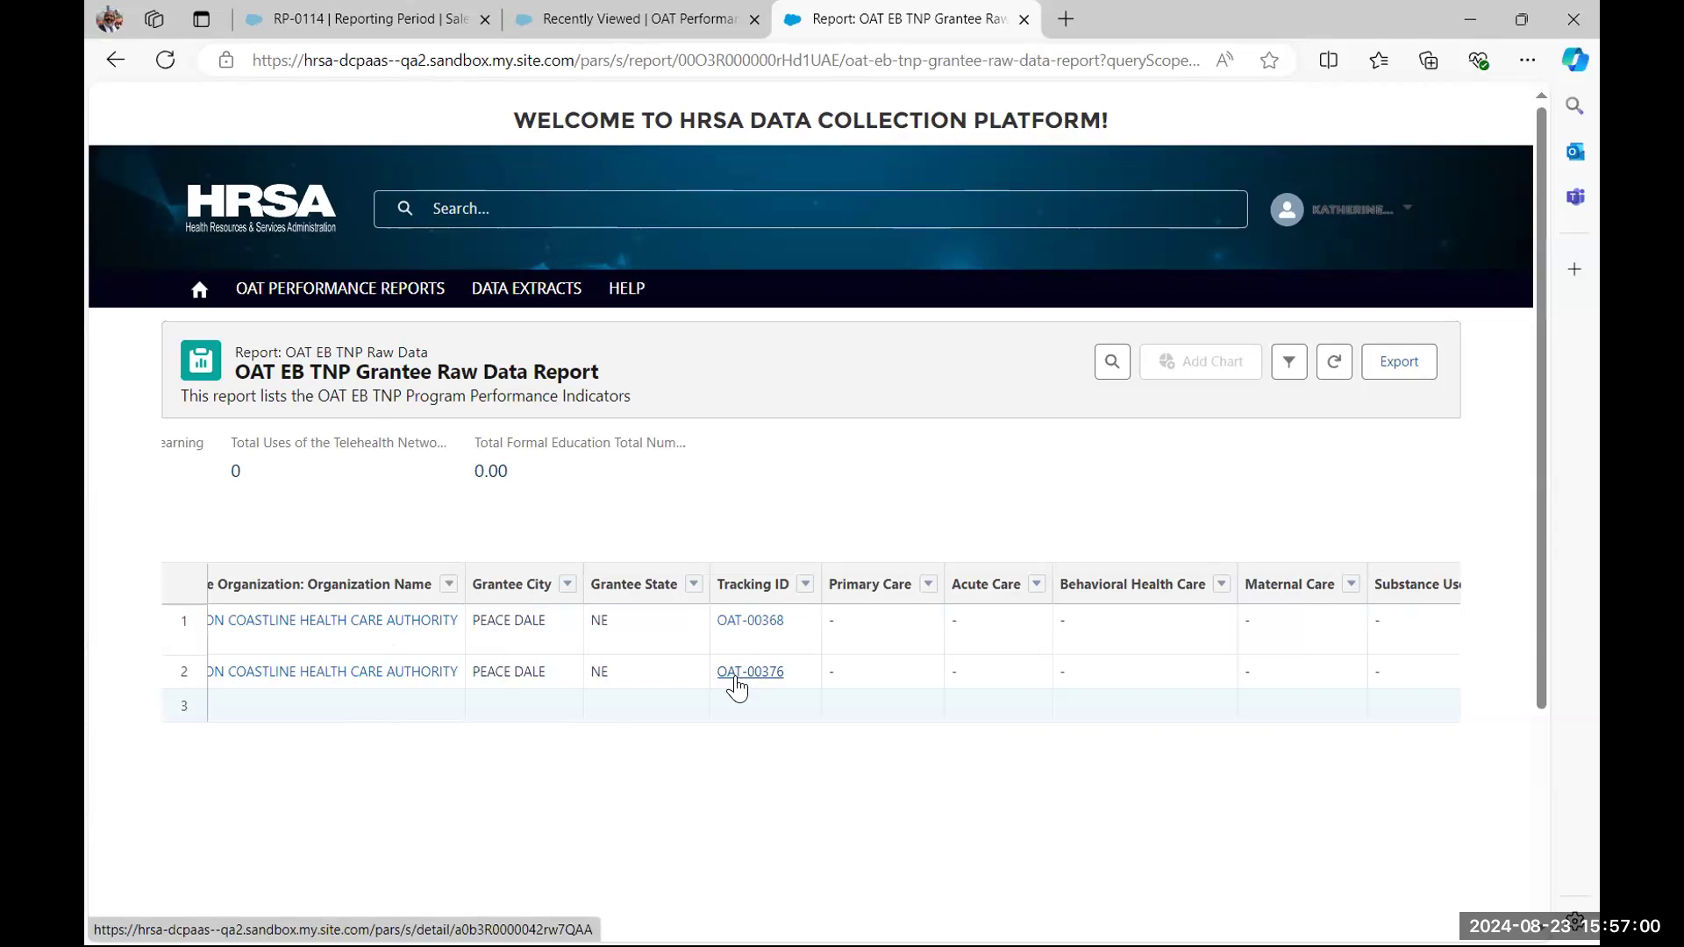
# Examine the raw data report's remaining columns from the care categories through Settings, Specialties, Originating and Distant Sites, form comments, and Administrative Meetings
pyautogui.hscroll(4, 737, 689)
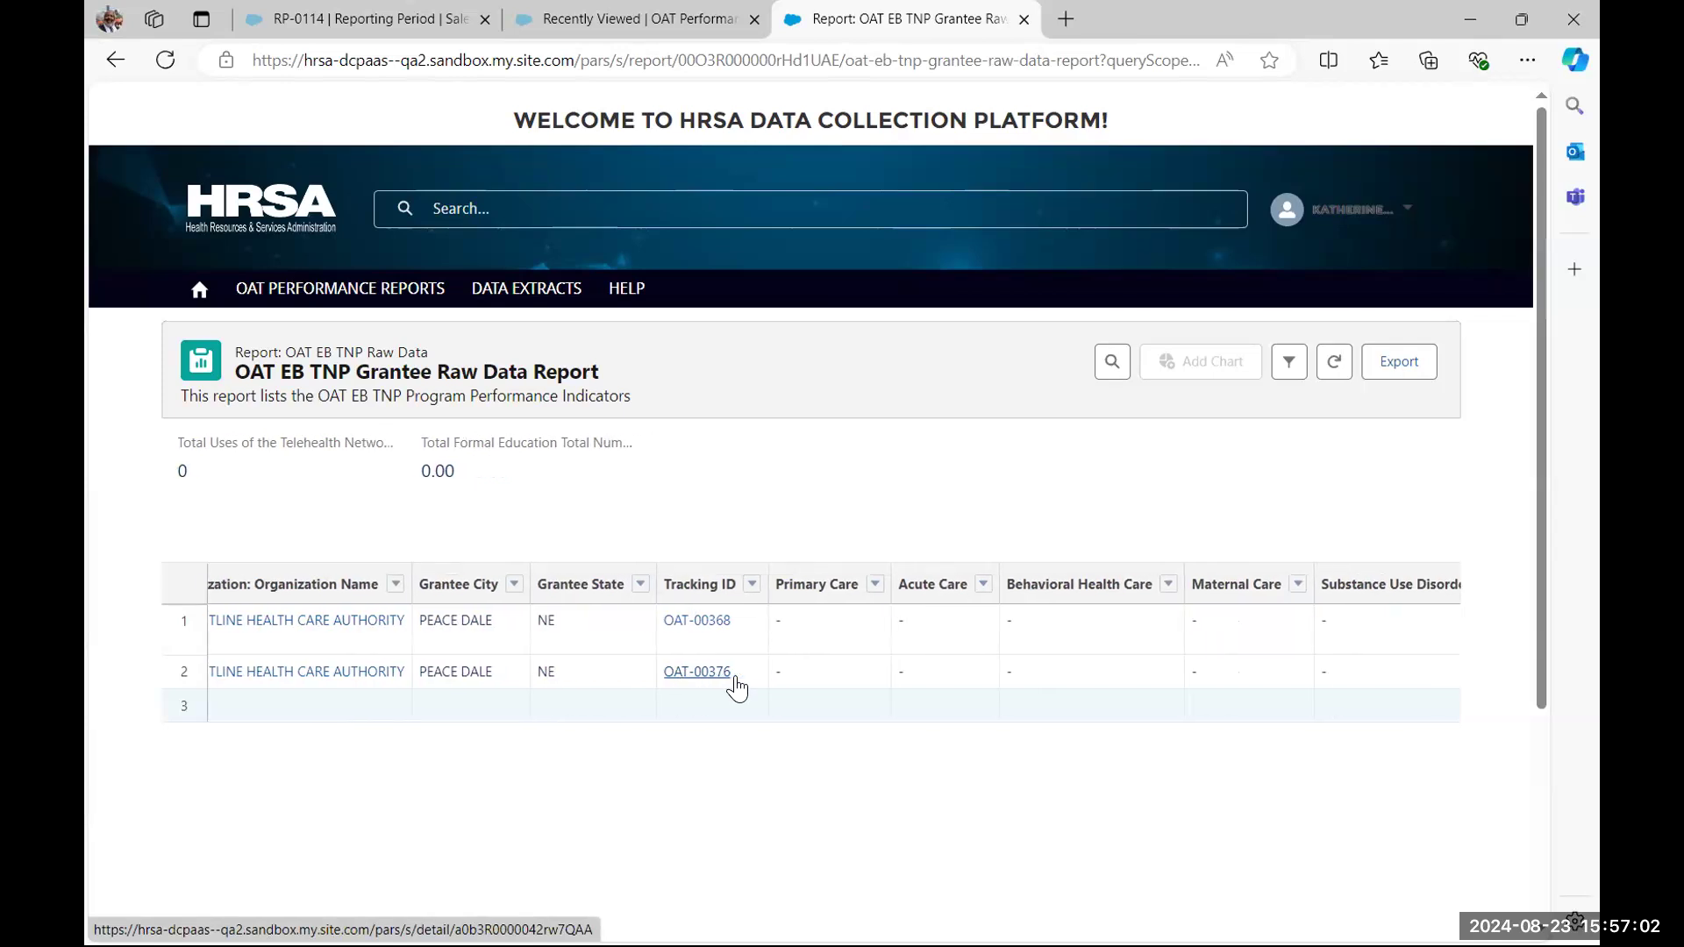
pyautogui.hscroll(8, 739, 686)
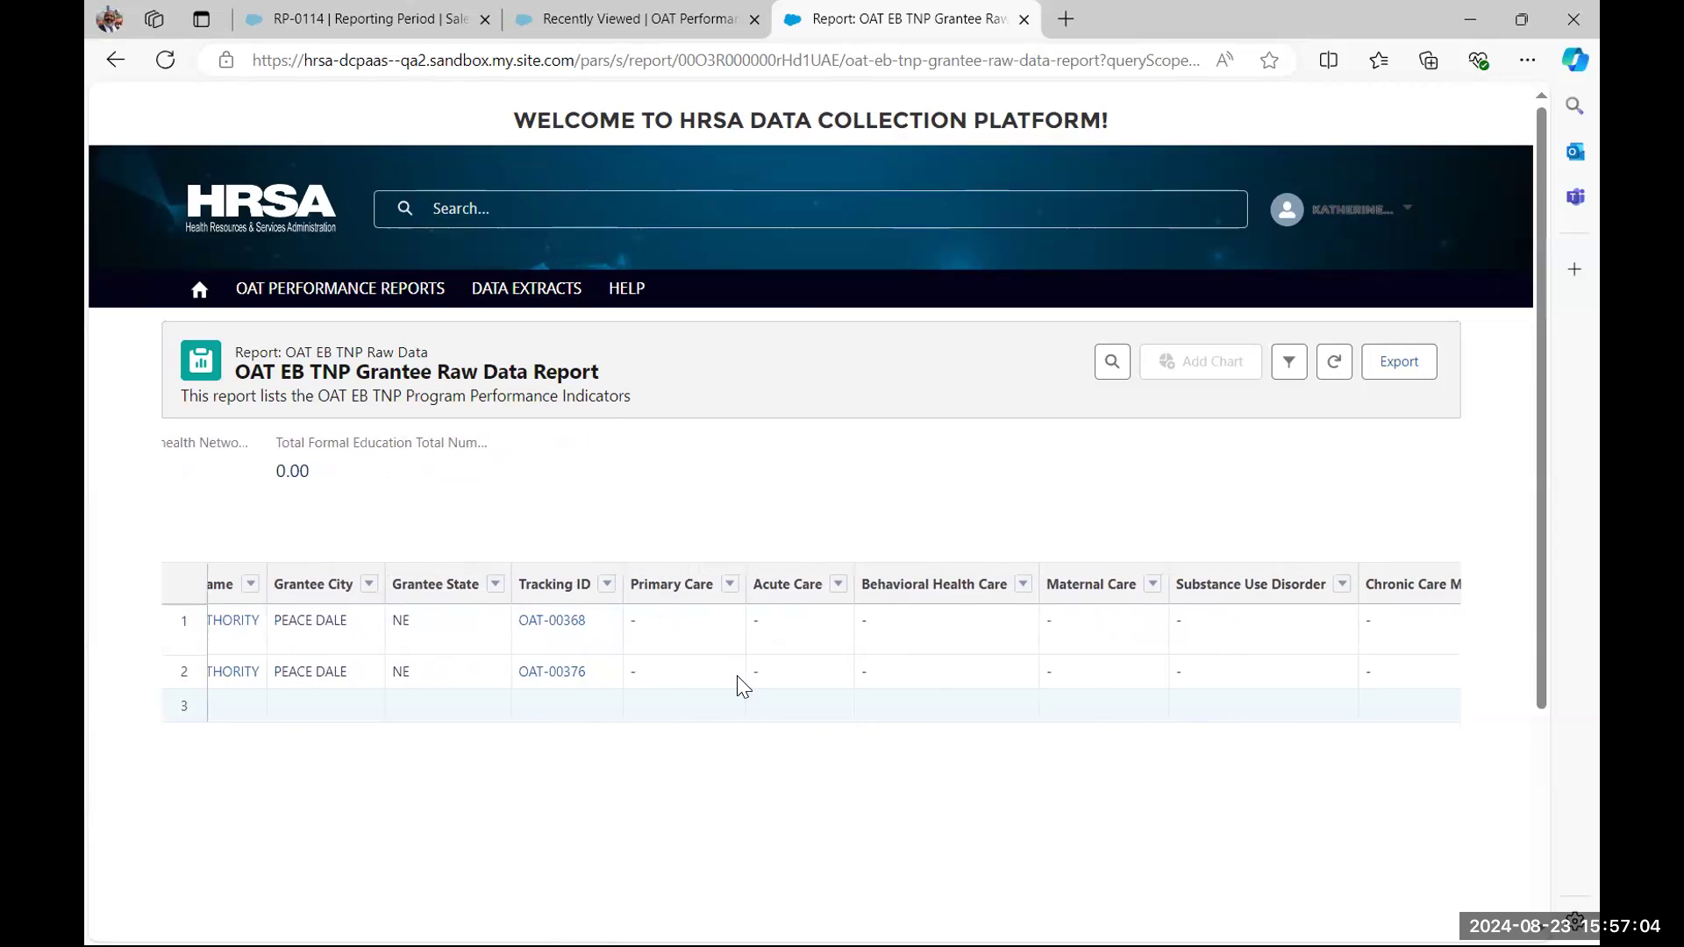
pyautogui.hscroll(14, 744, 686)
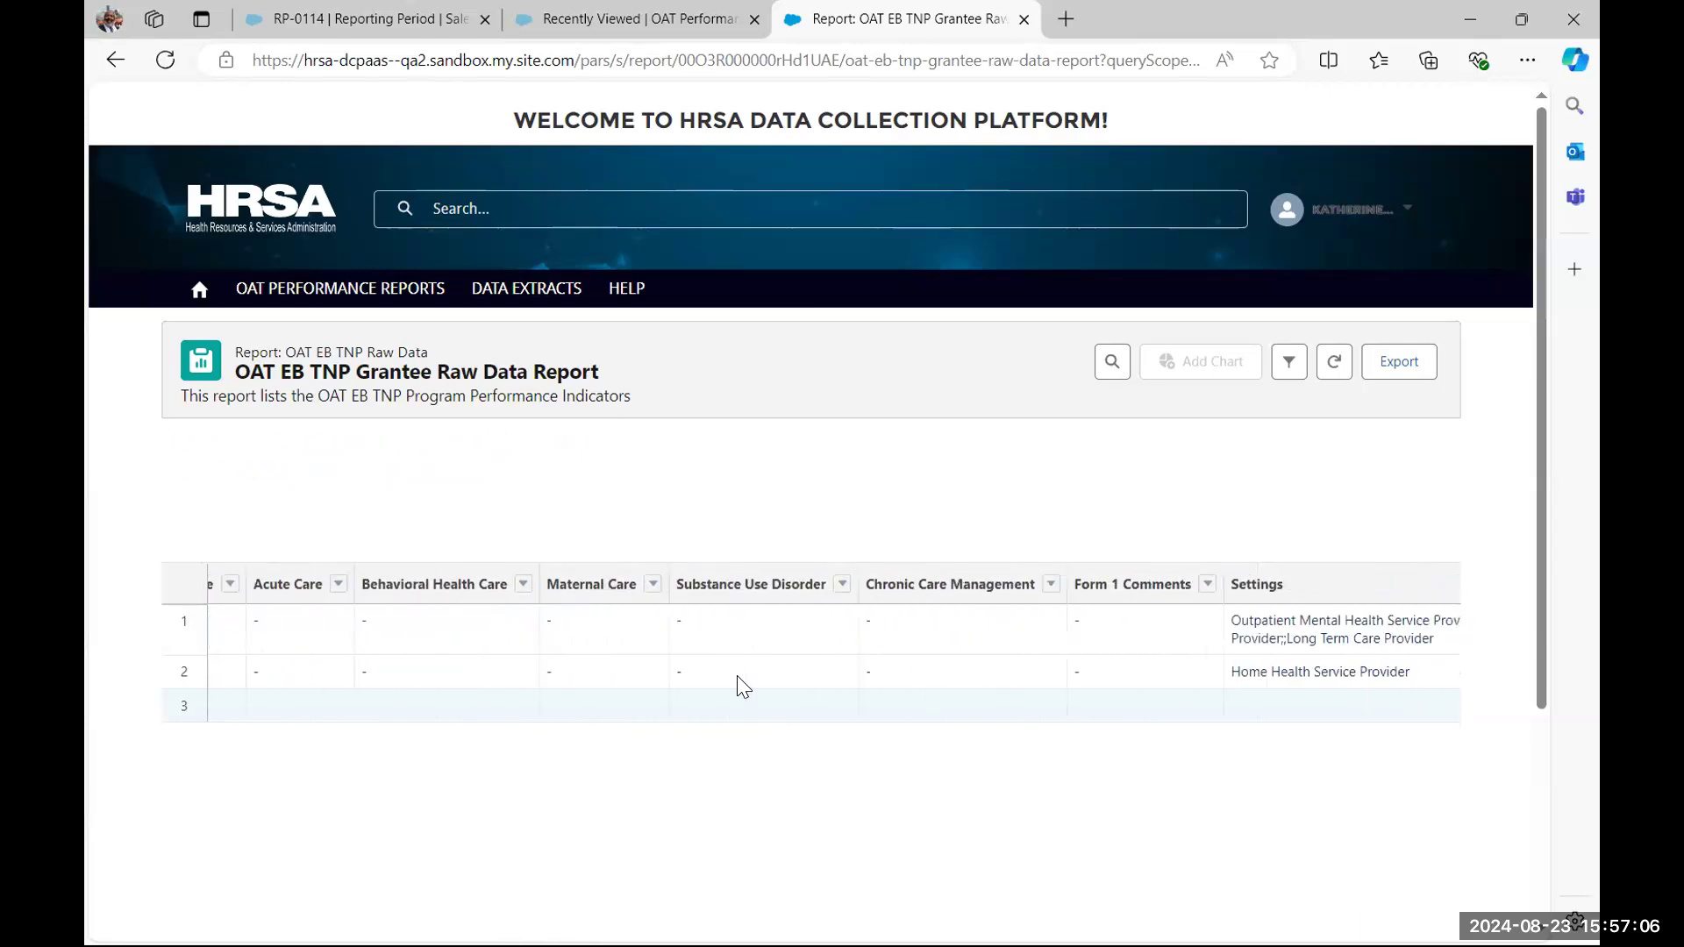
pyautogui.hscroll(6, 744, 687)
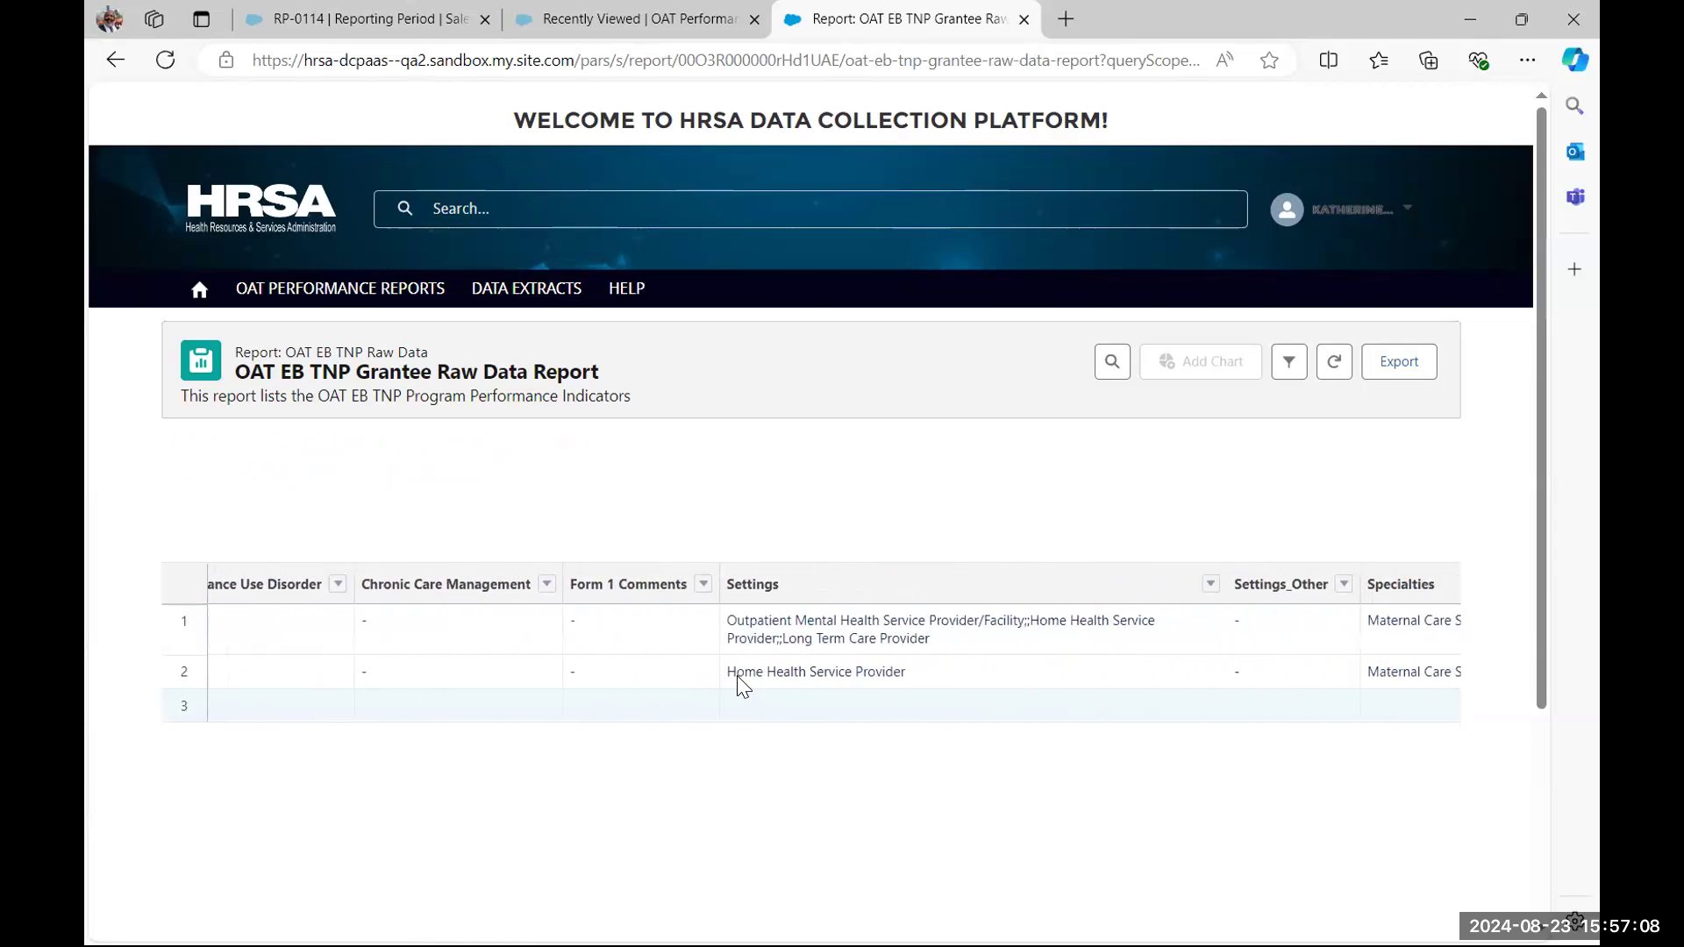
pyautogui.hscroll(11, 744, 687)
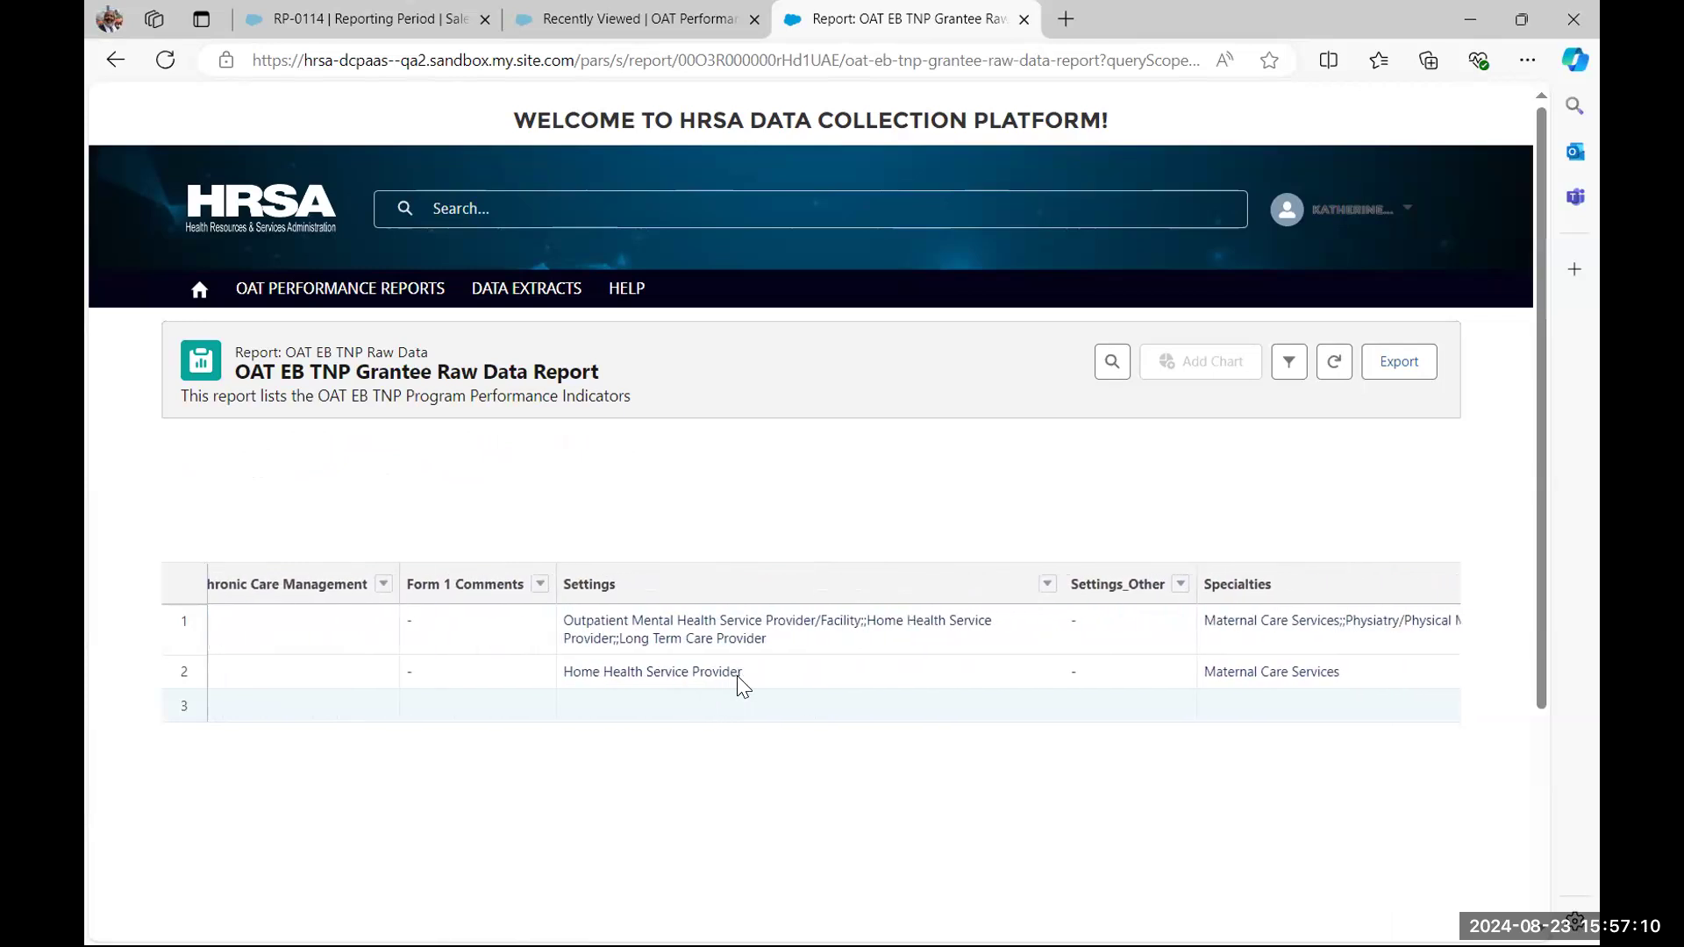
pyautogui.hscroll(5, 743, 686)
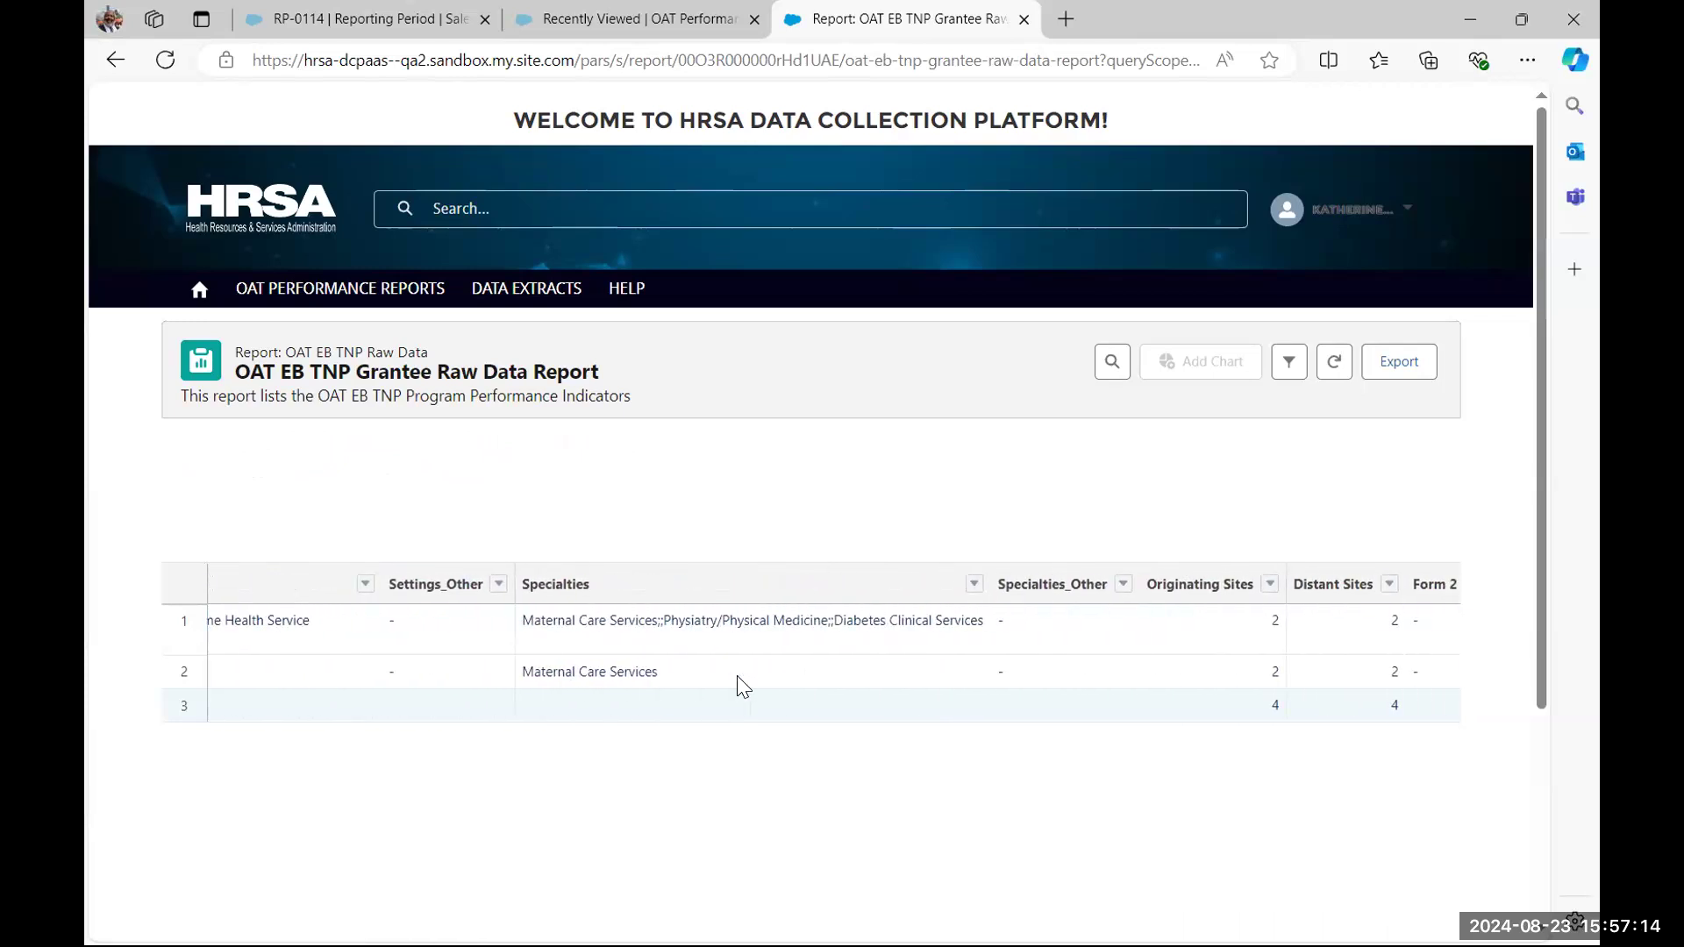
pyautogui.hscroll(10, 744, 687)
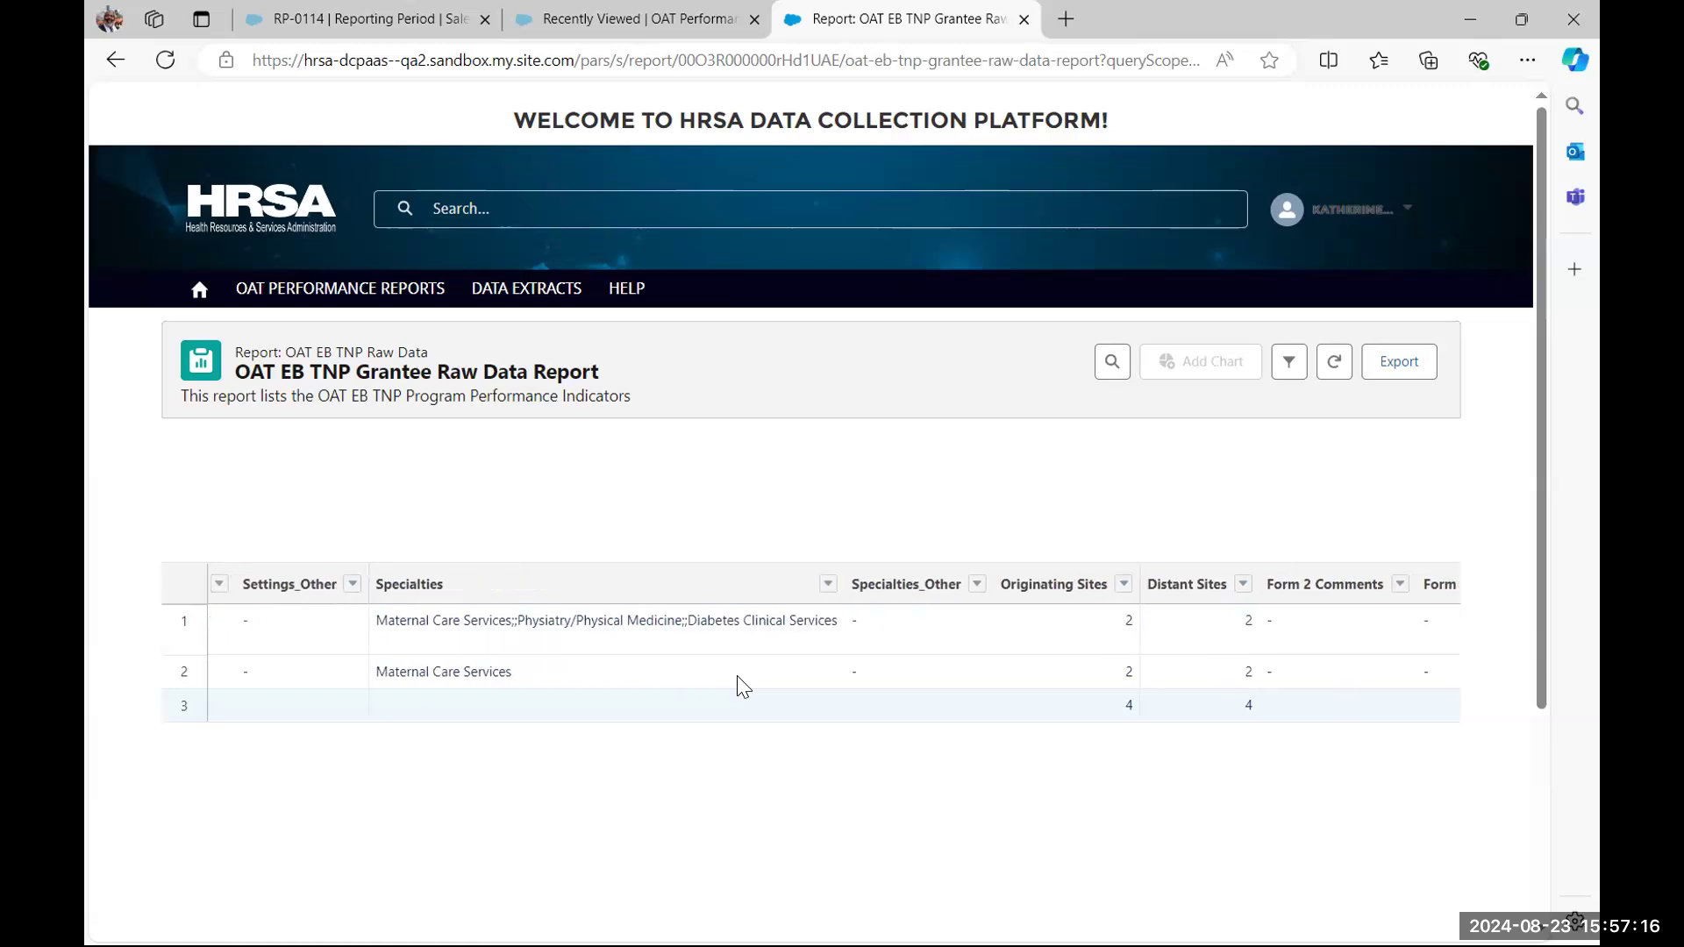
pyautogui.hscroll(6, 744, 687)
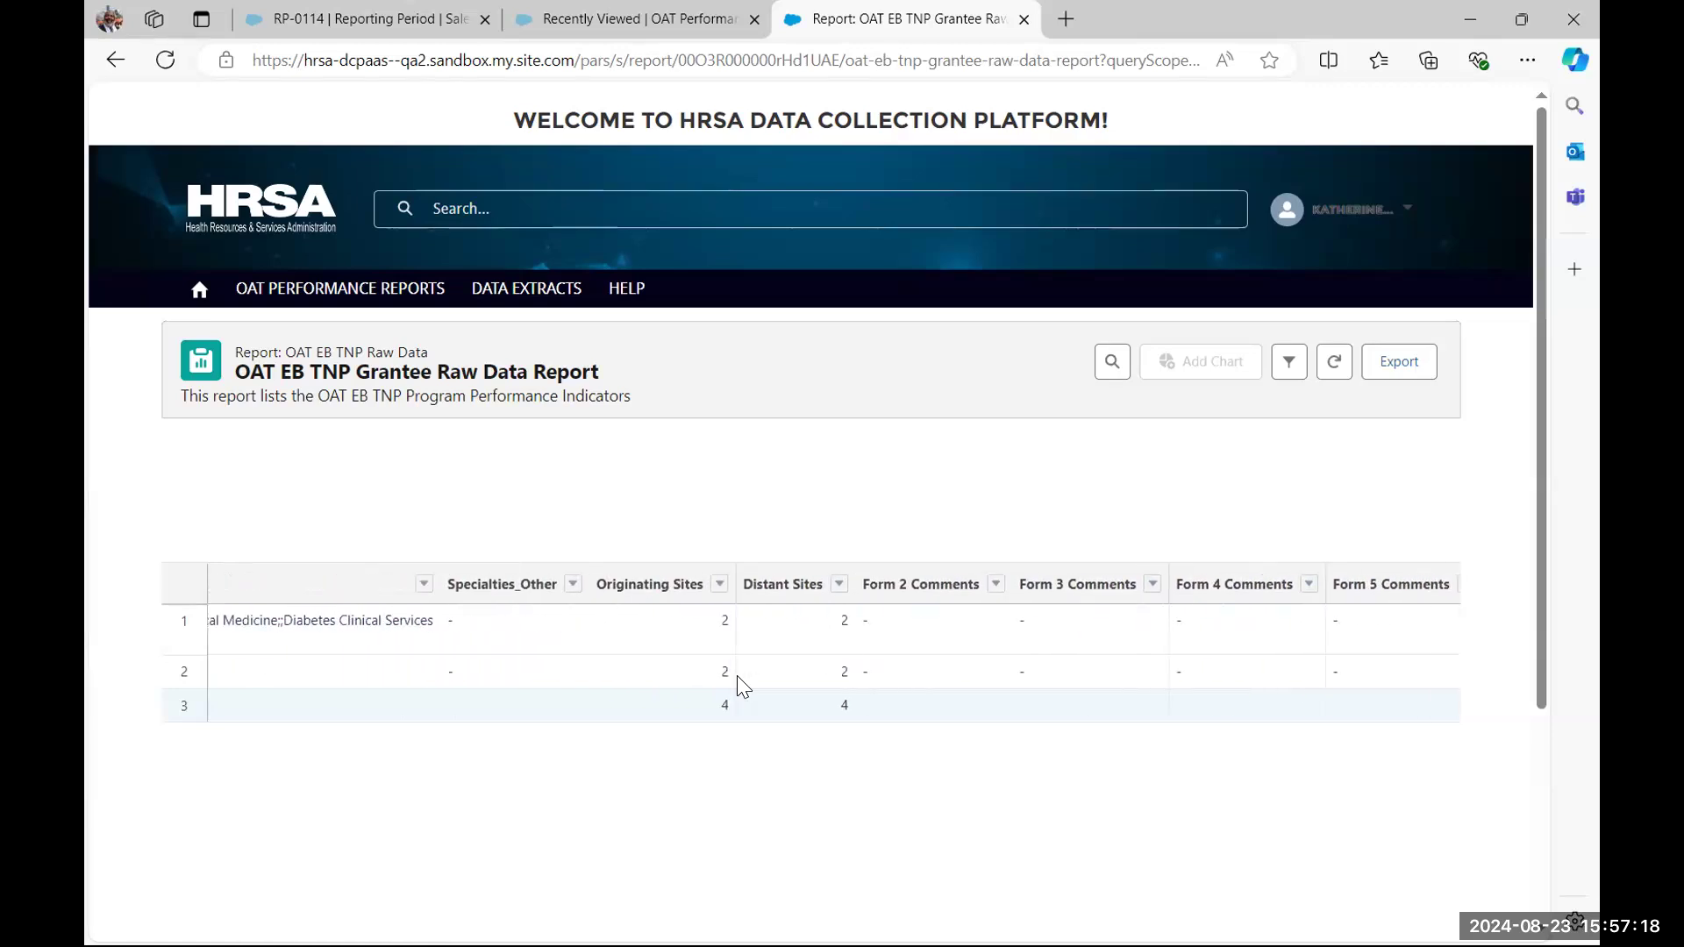
pyautogui.hscroll(2, 743, 686)
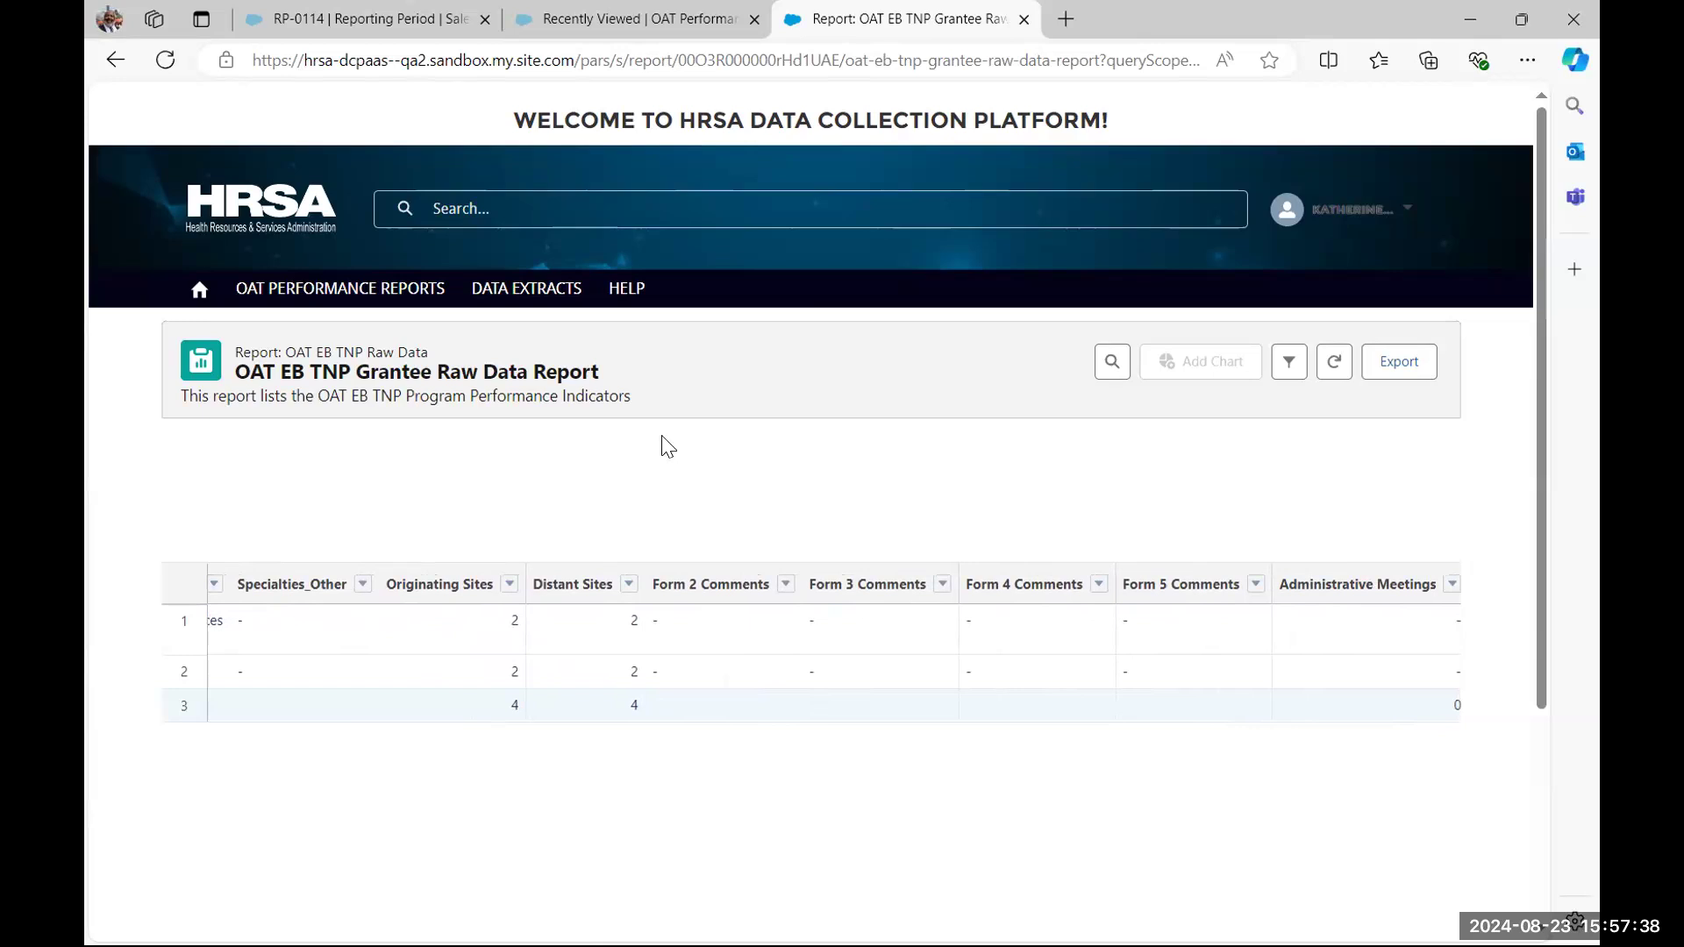
# Return to the report list, open the EB TNP Grantee Originating/Distant Sites report, and skim its site records
pyautogui.click(115, 59)
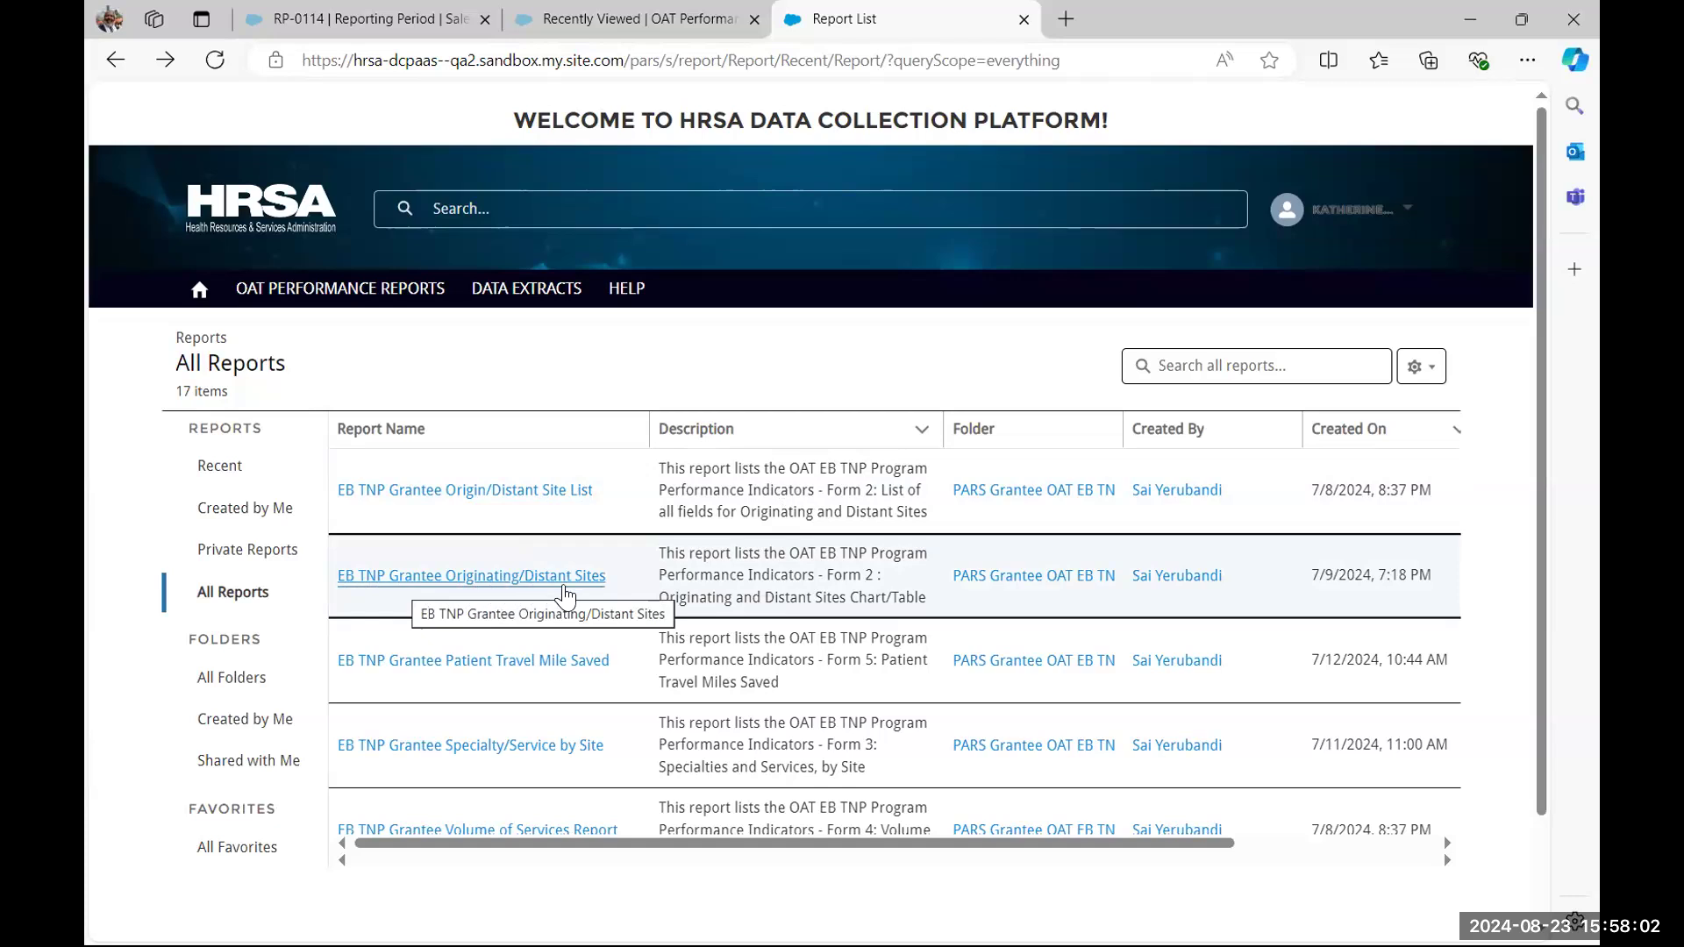
pyautogui.click(563, 586)
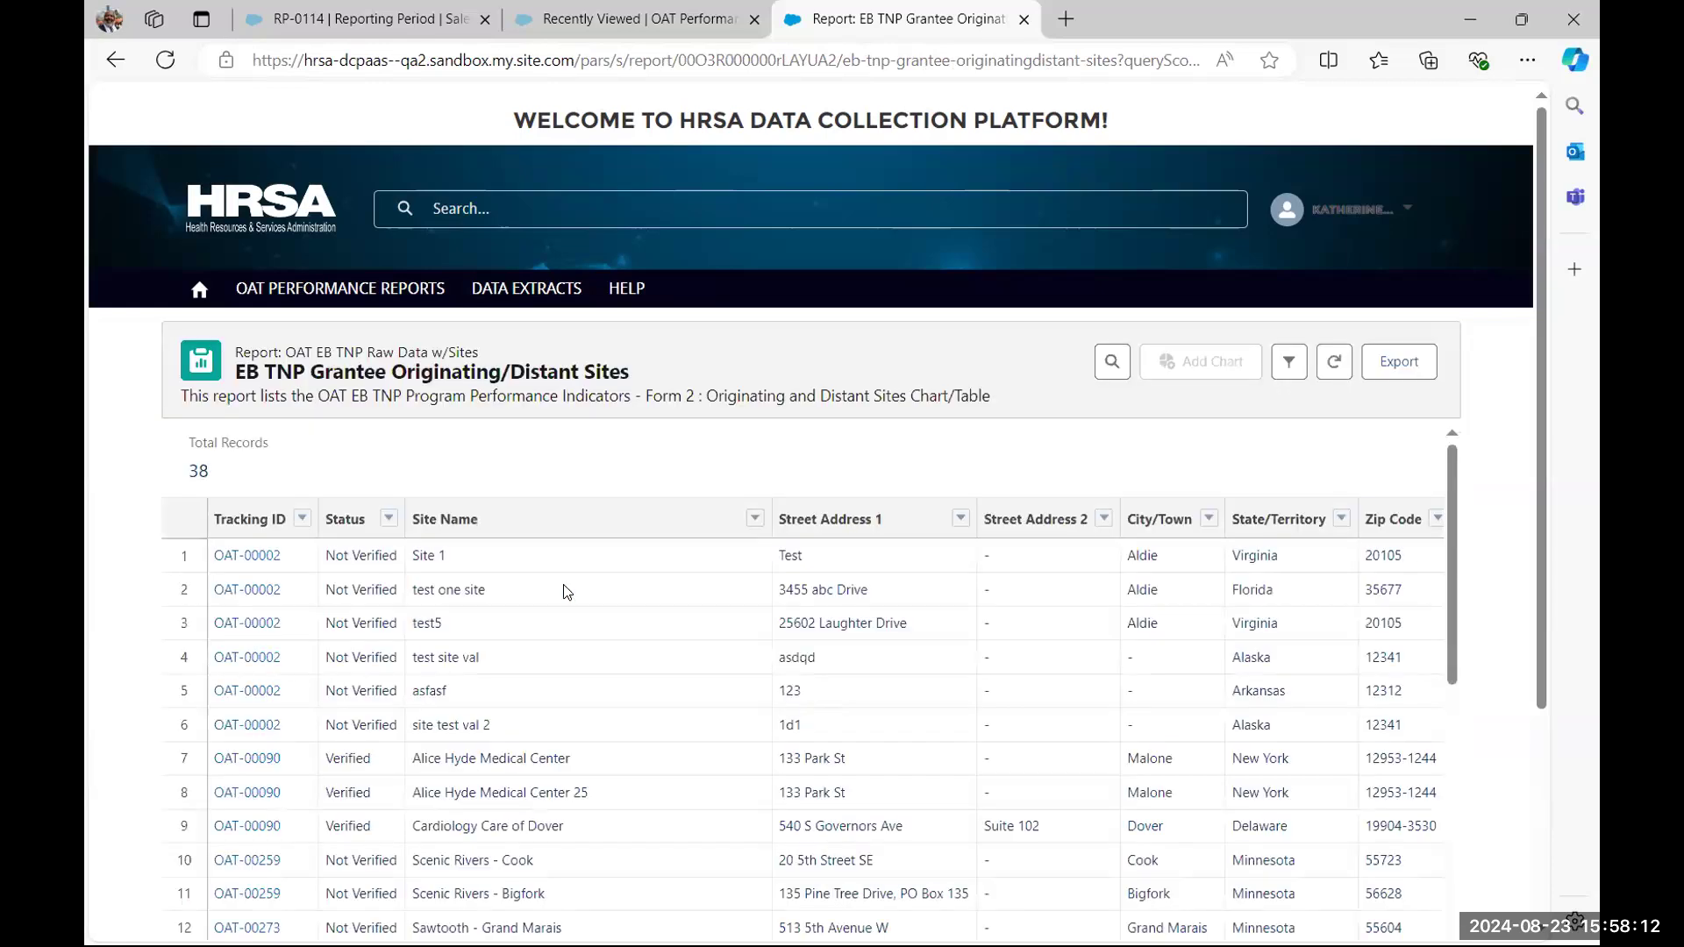
pyautogui.scroll(-5, 566, 593)
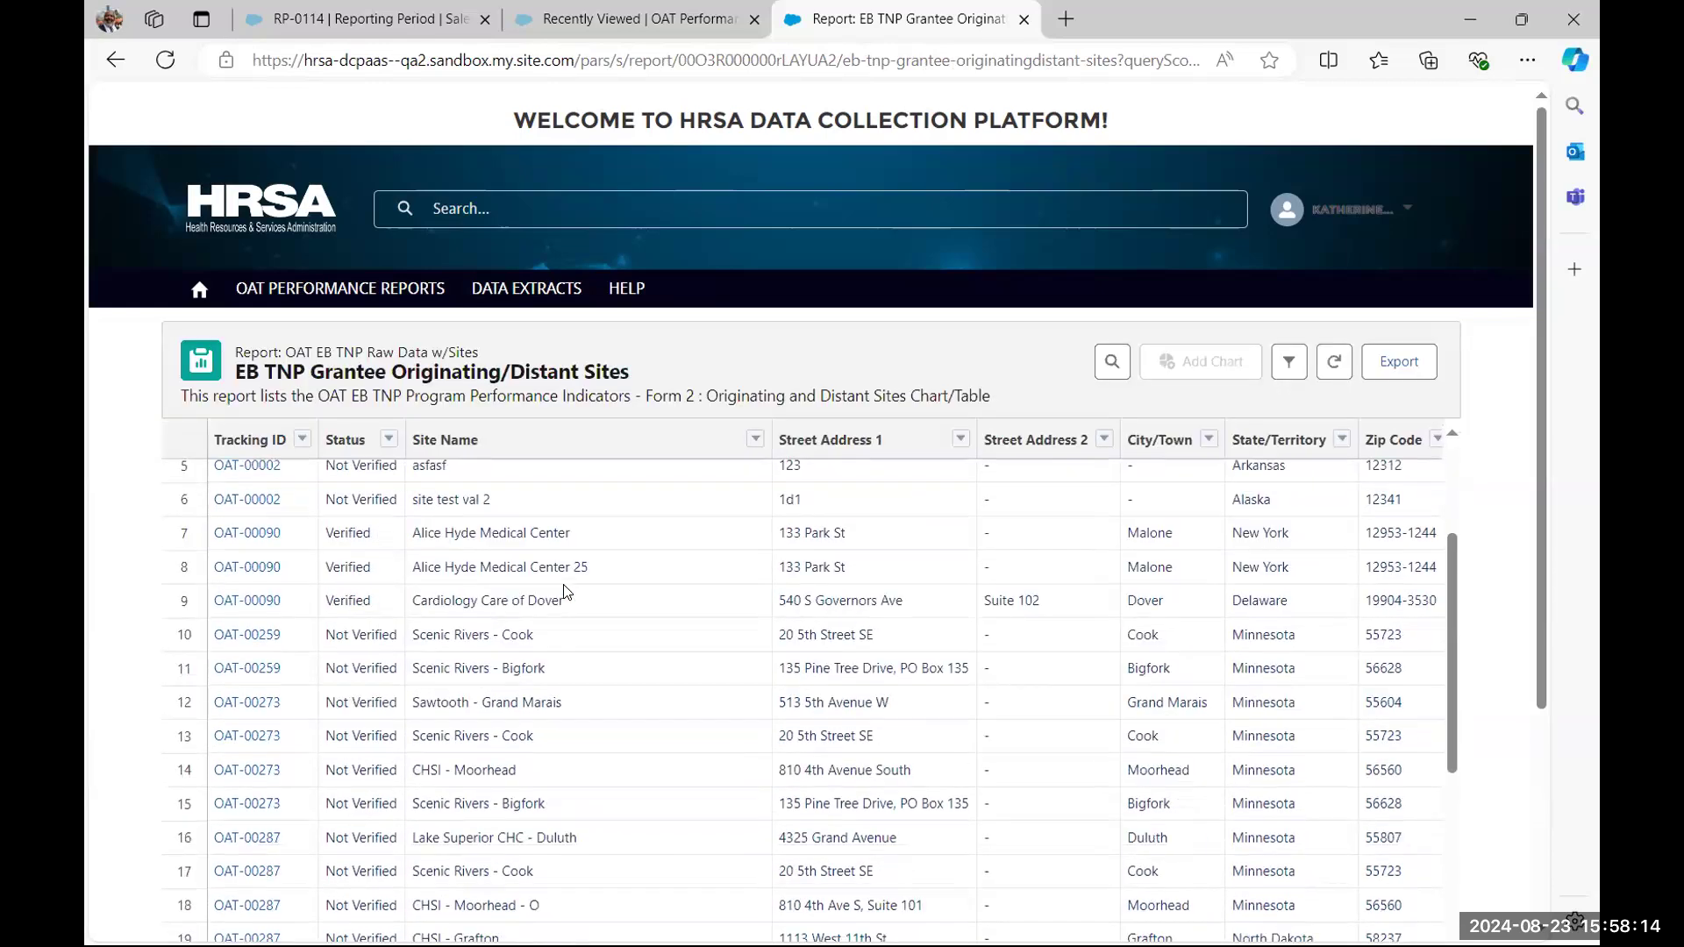
pyautogui.scroll(5, 566, 593)
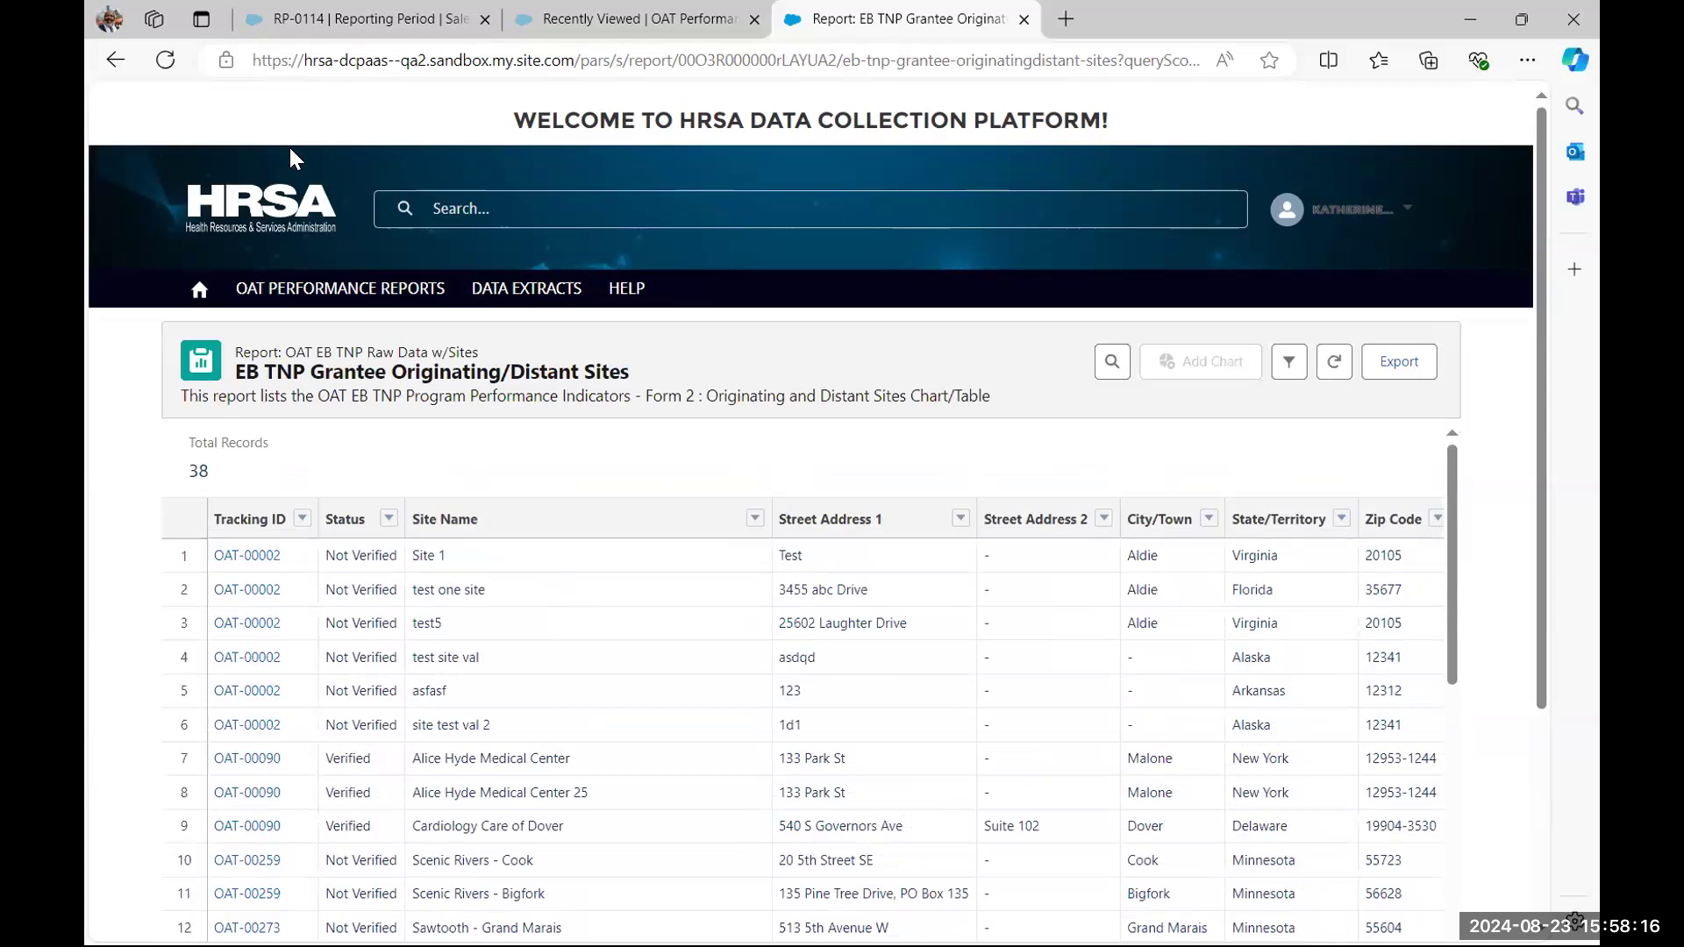
# Go back to the All Reports list and review the names and descriptions of the EB TNP, EB PIMS and TNGP grantee reports
pyautogui.click(115, 59)
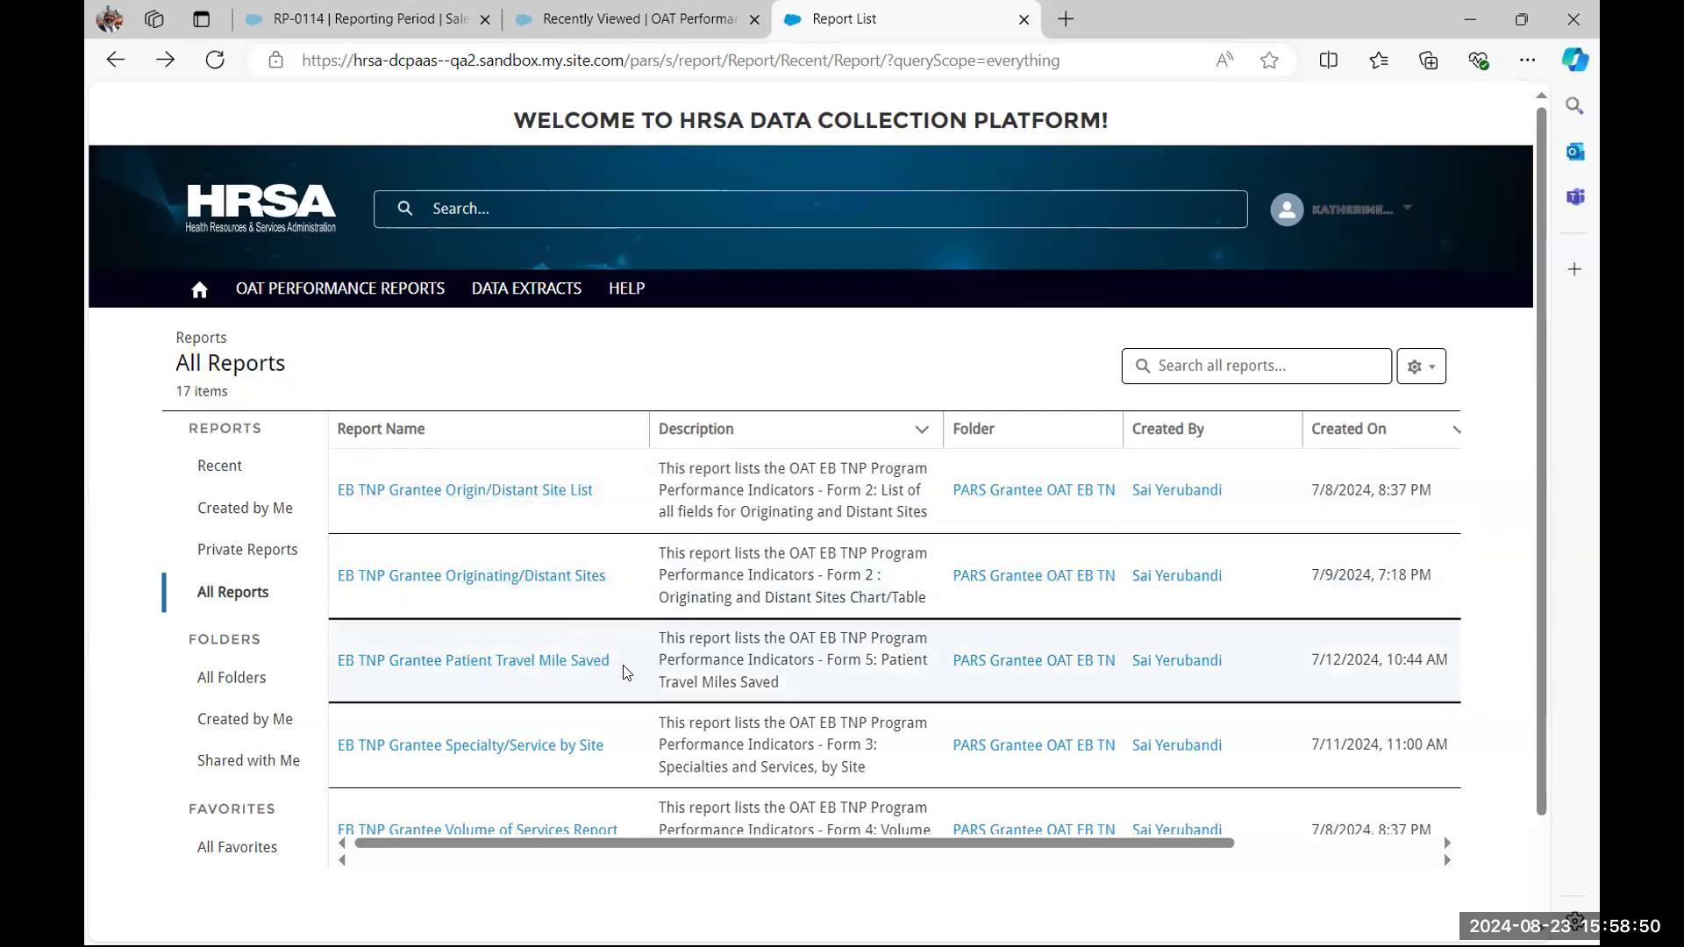
pyautogui.scroll(-1, 587, 658)
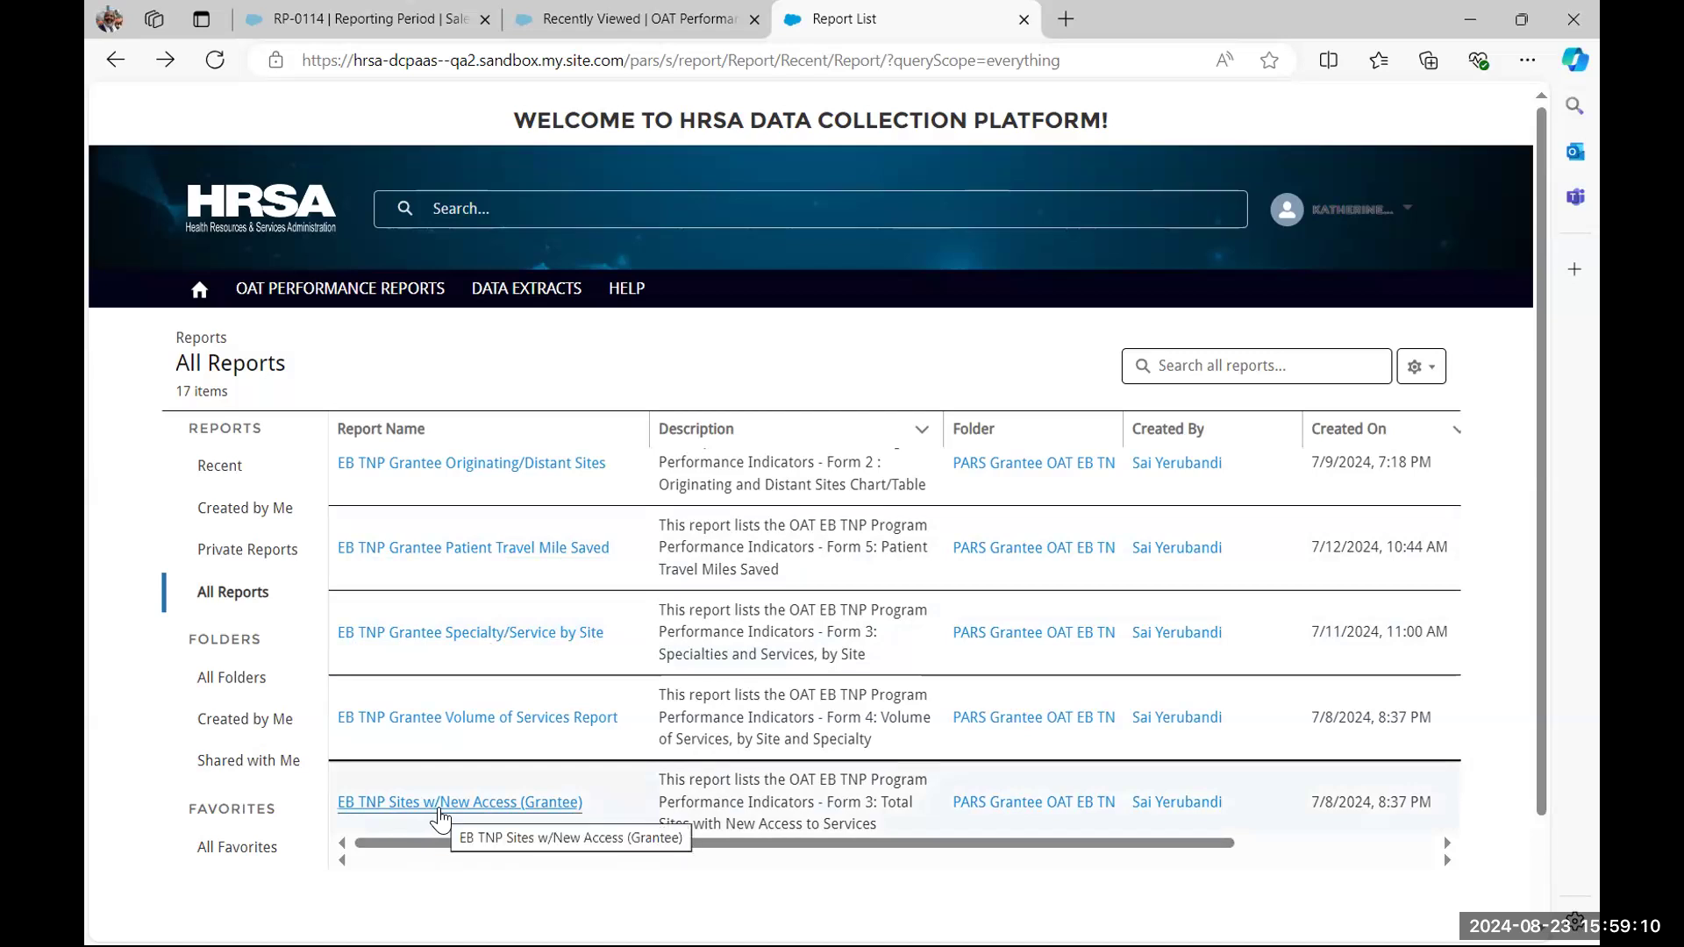
pyautogui.scroll(-2, 441, 818)
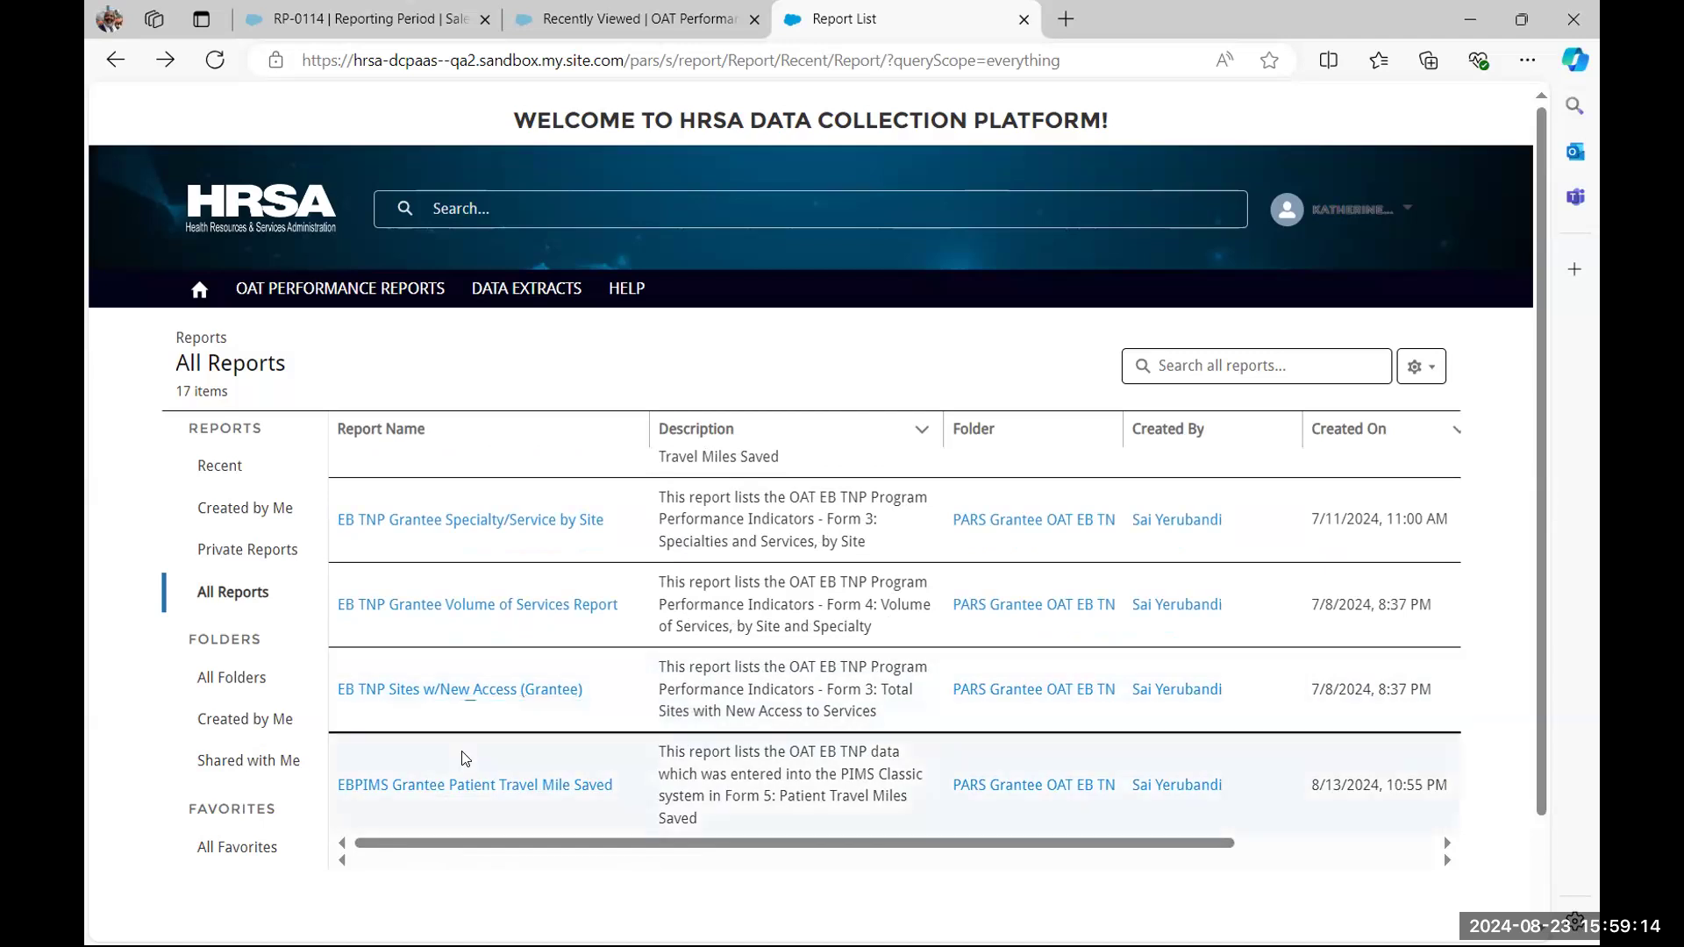
pyautogui.scroll(3, 465, 758)
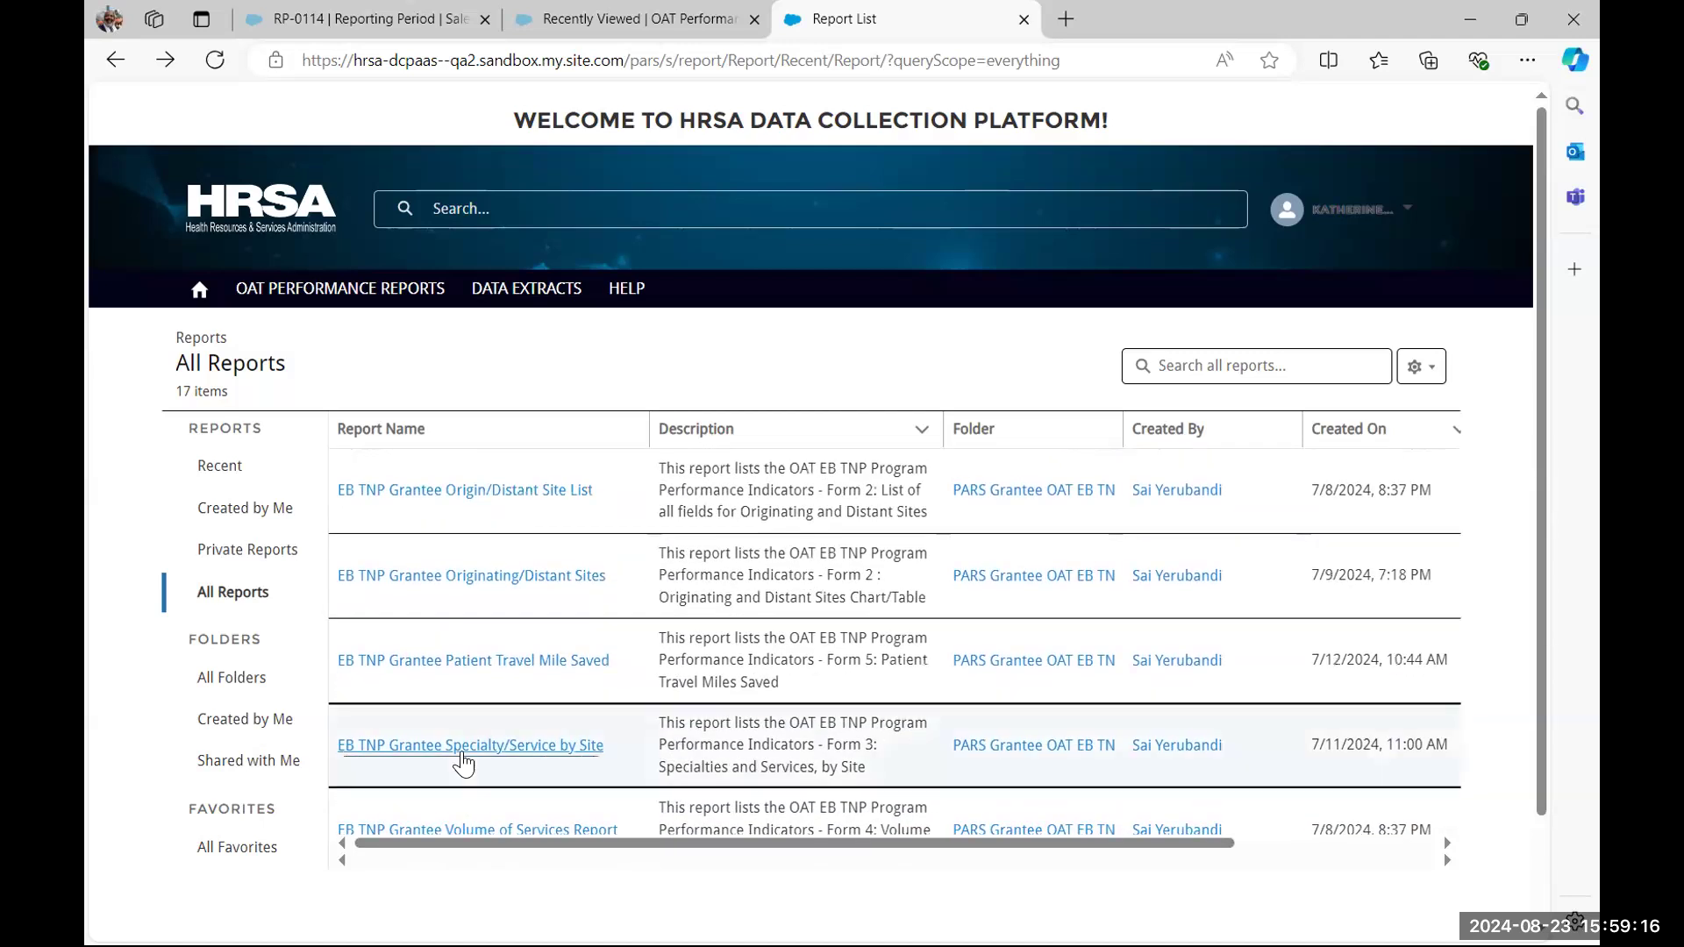
pyautogui.scroll(-4, 463, 763)
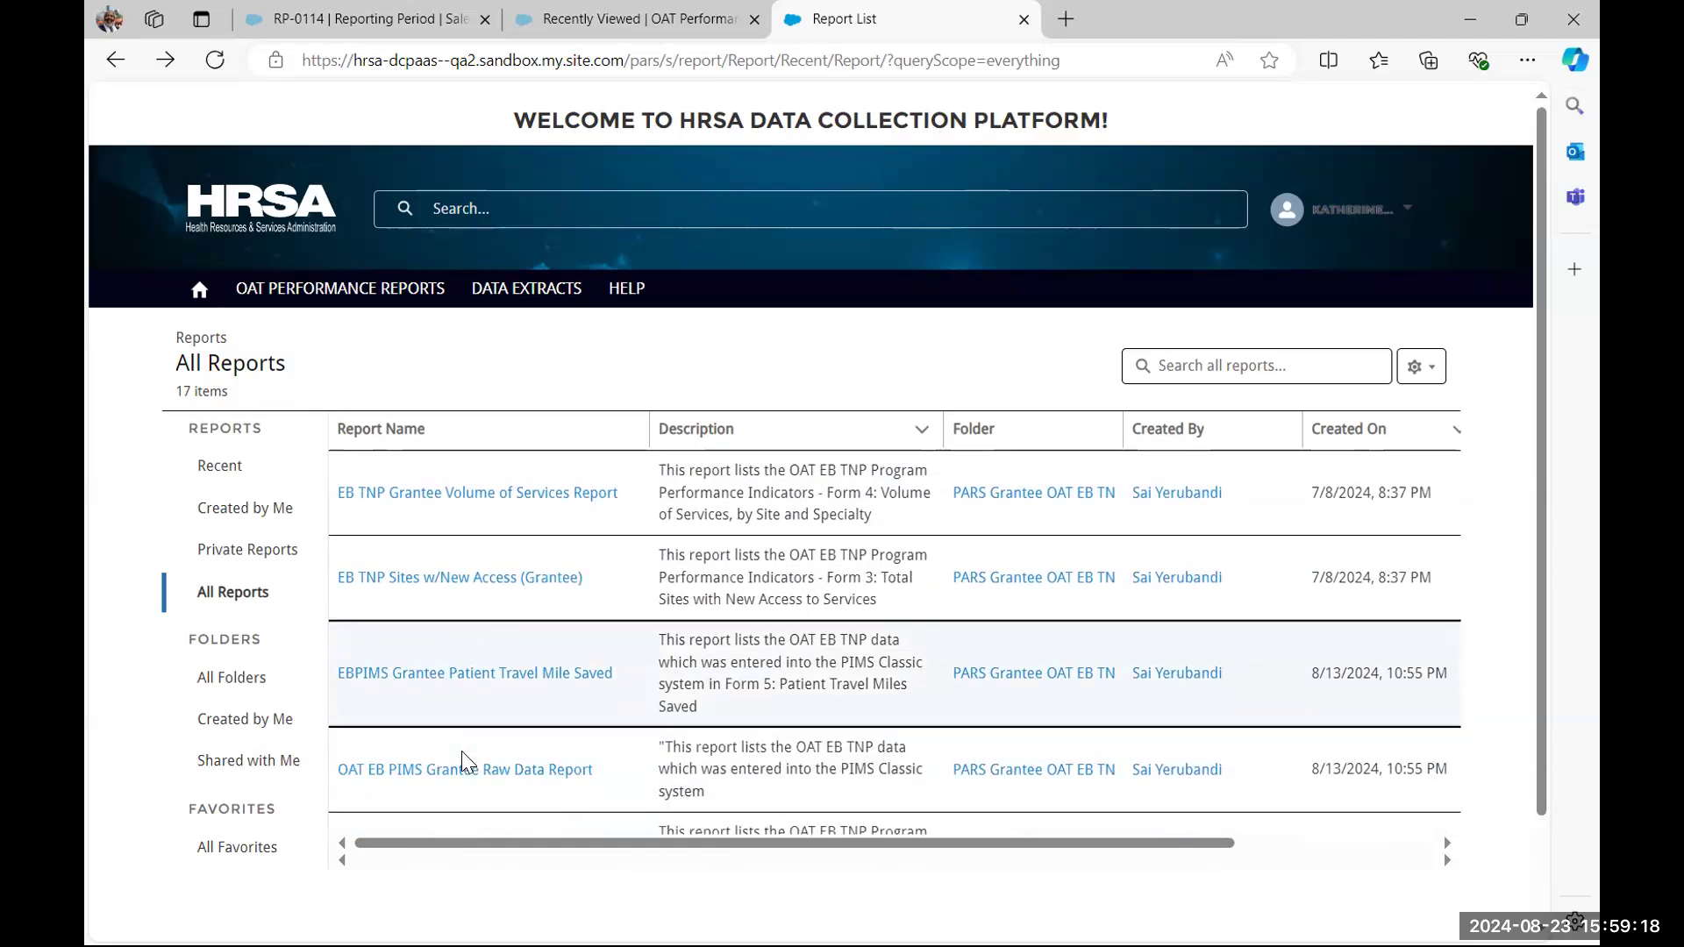
pyautogui.scroll(1, 463, 763)
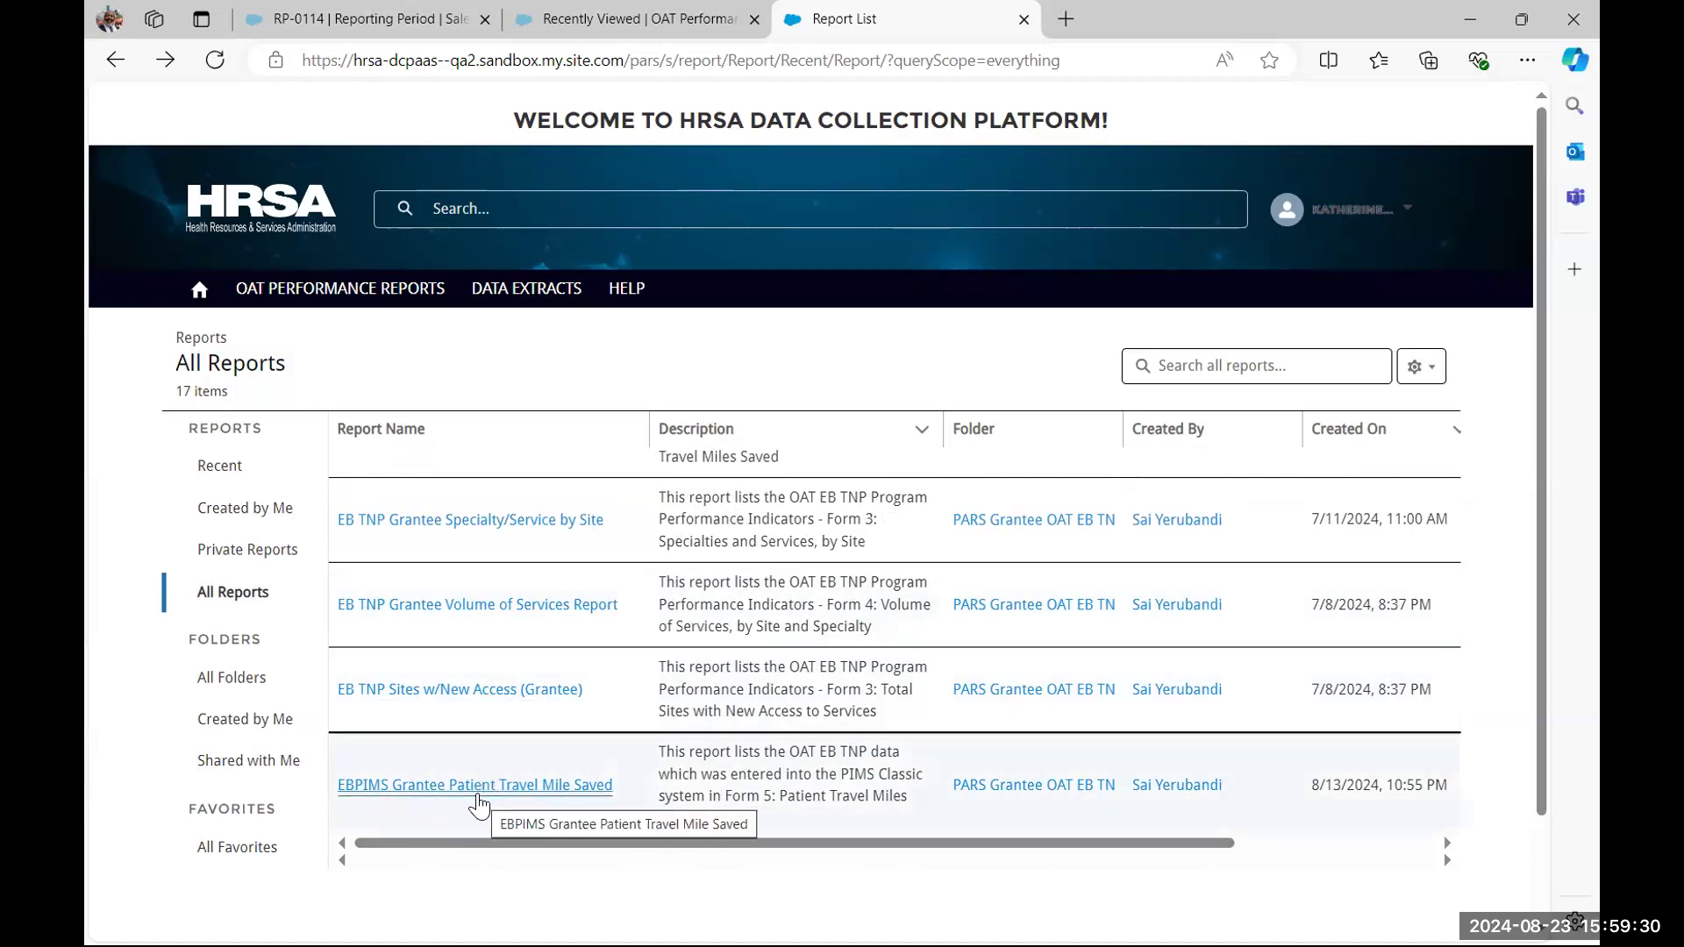
pyautogui.scroll(3, 479, 789)
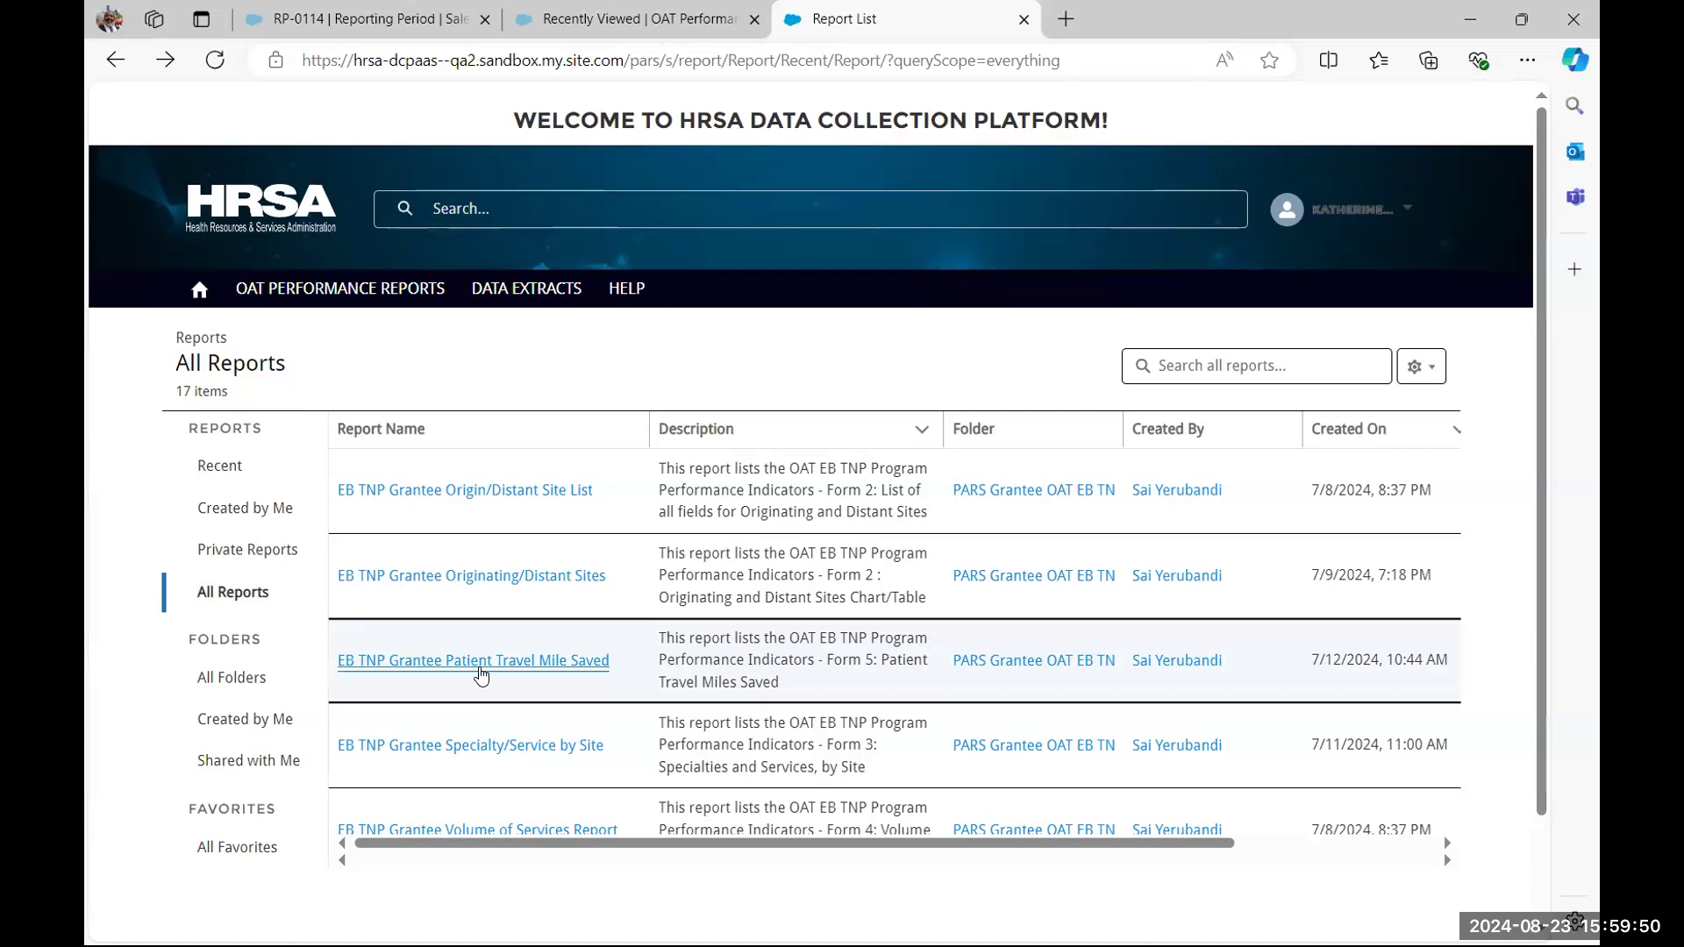
pyautogui.scroll(-4, 480, 673)
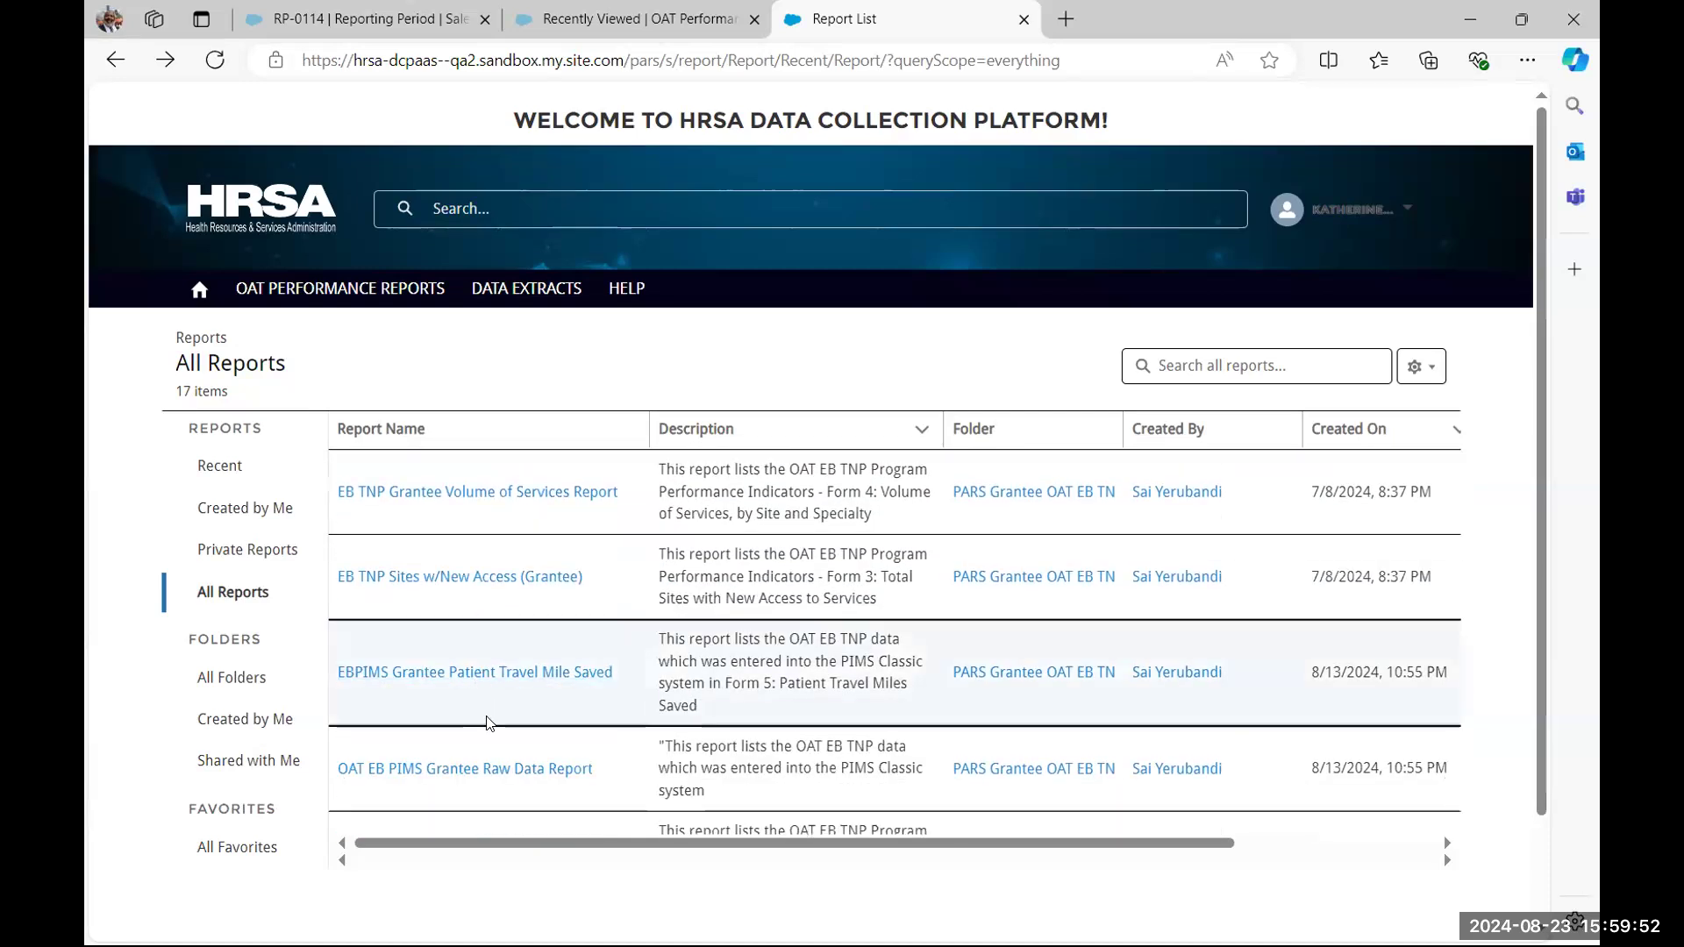
pyautogui.scroll(-2, 465, 763)
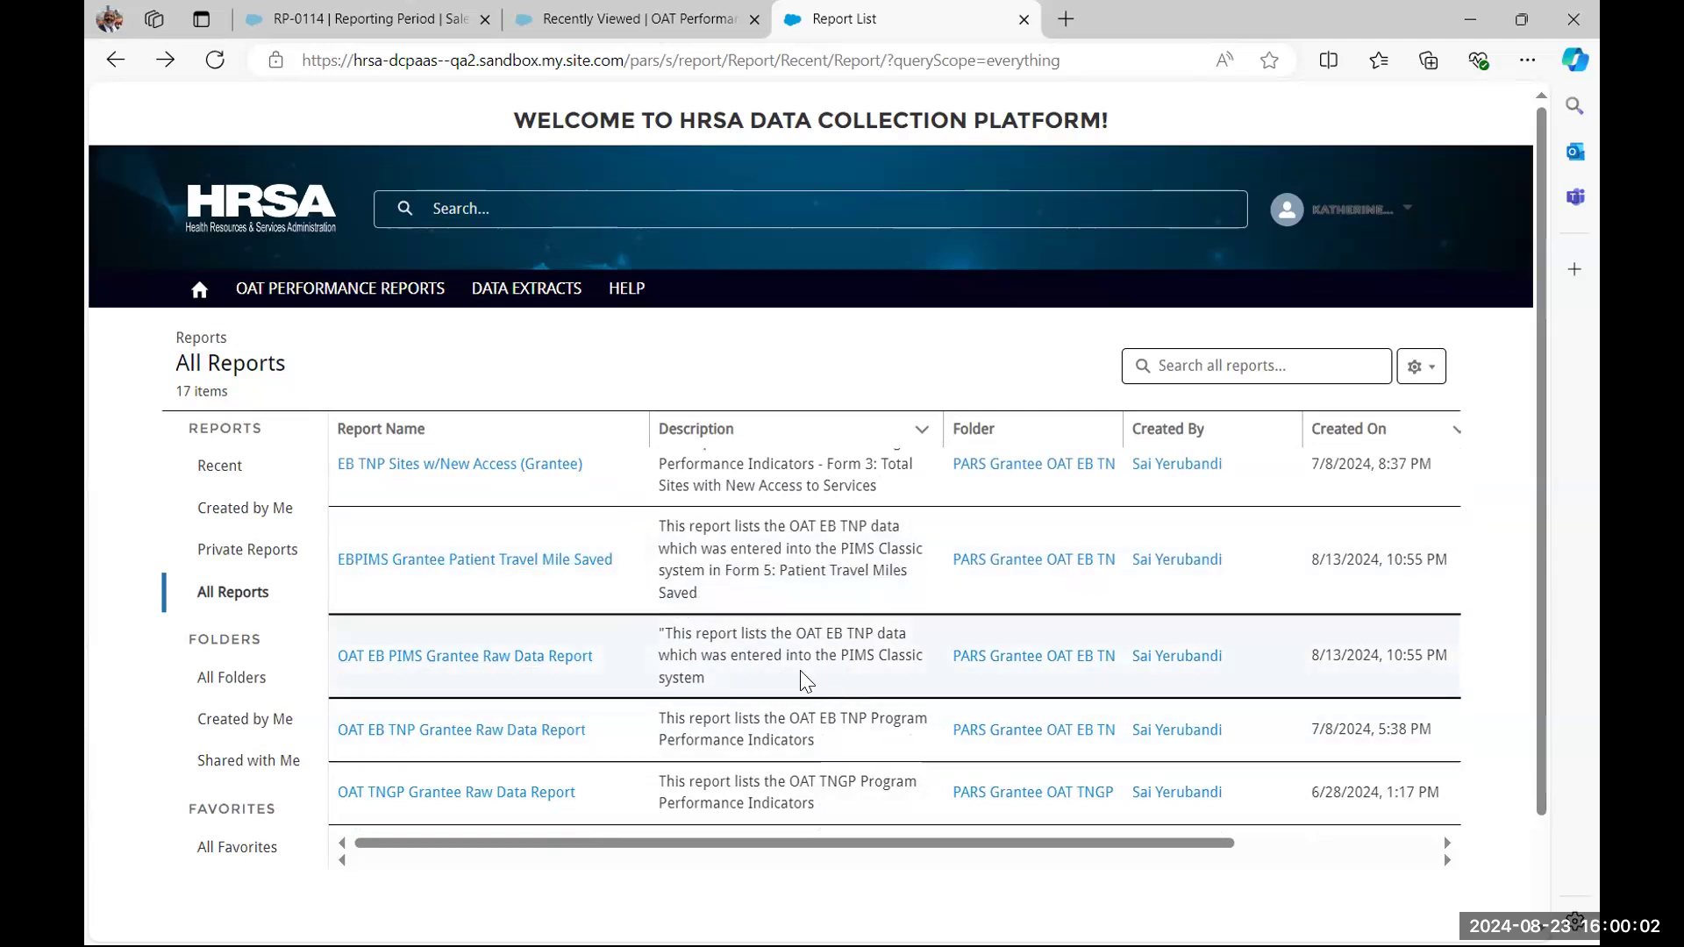
pyautogui.scroll(4, 793, 688)
pyautogui.scroll(1, 575, 704)
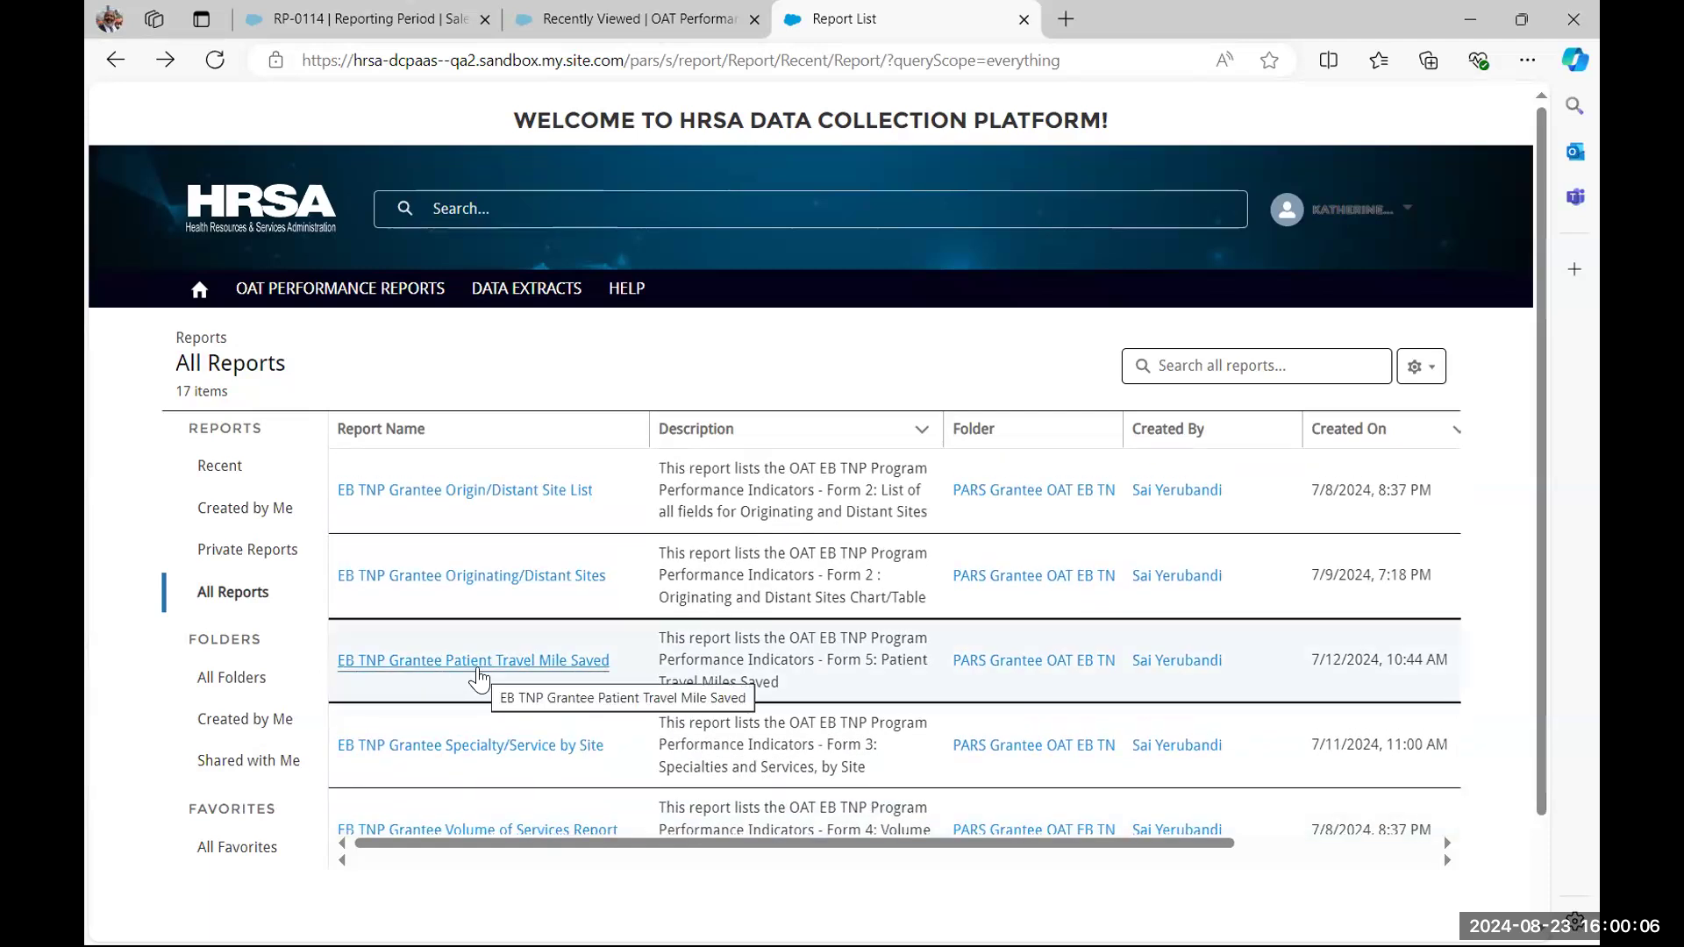
pyautogui.scroll(-6, 481, 677)
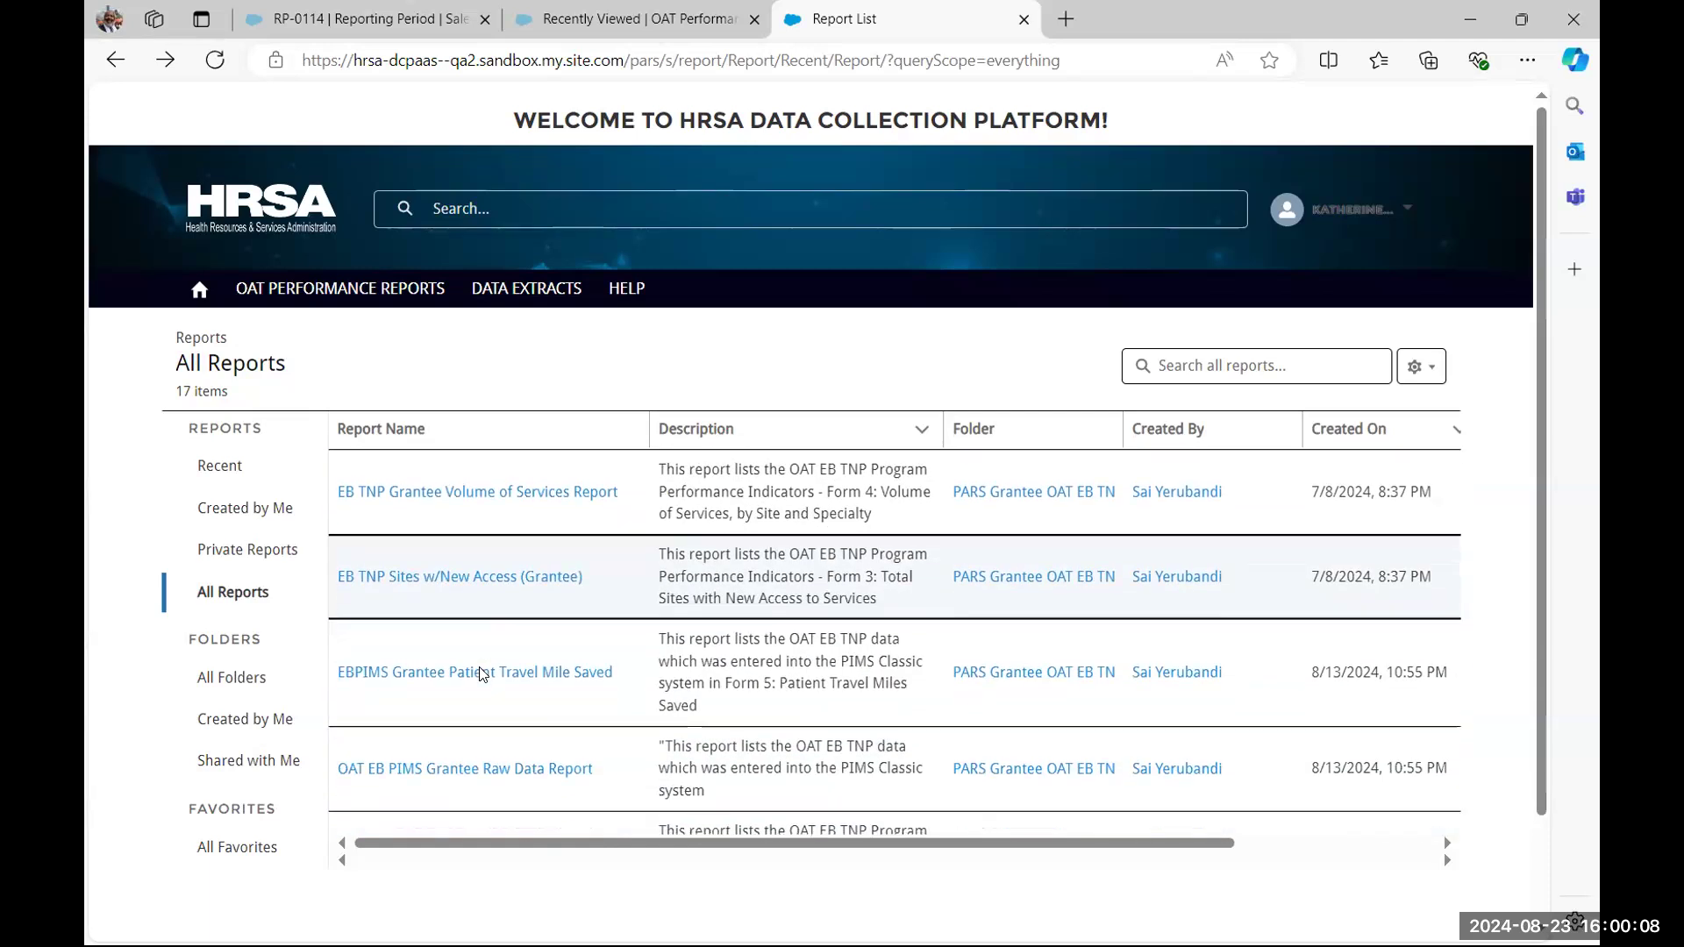
pyautogui.scroll(-4, 479, 678)
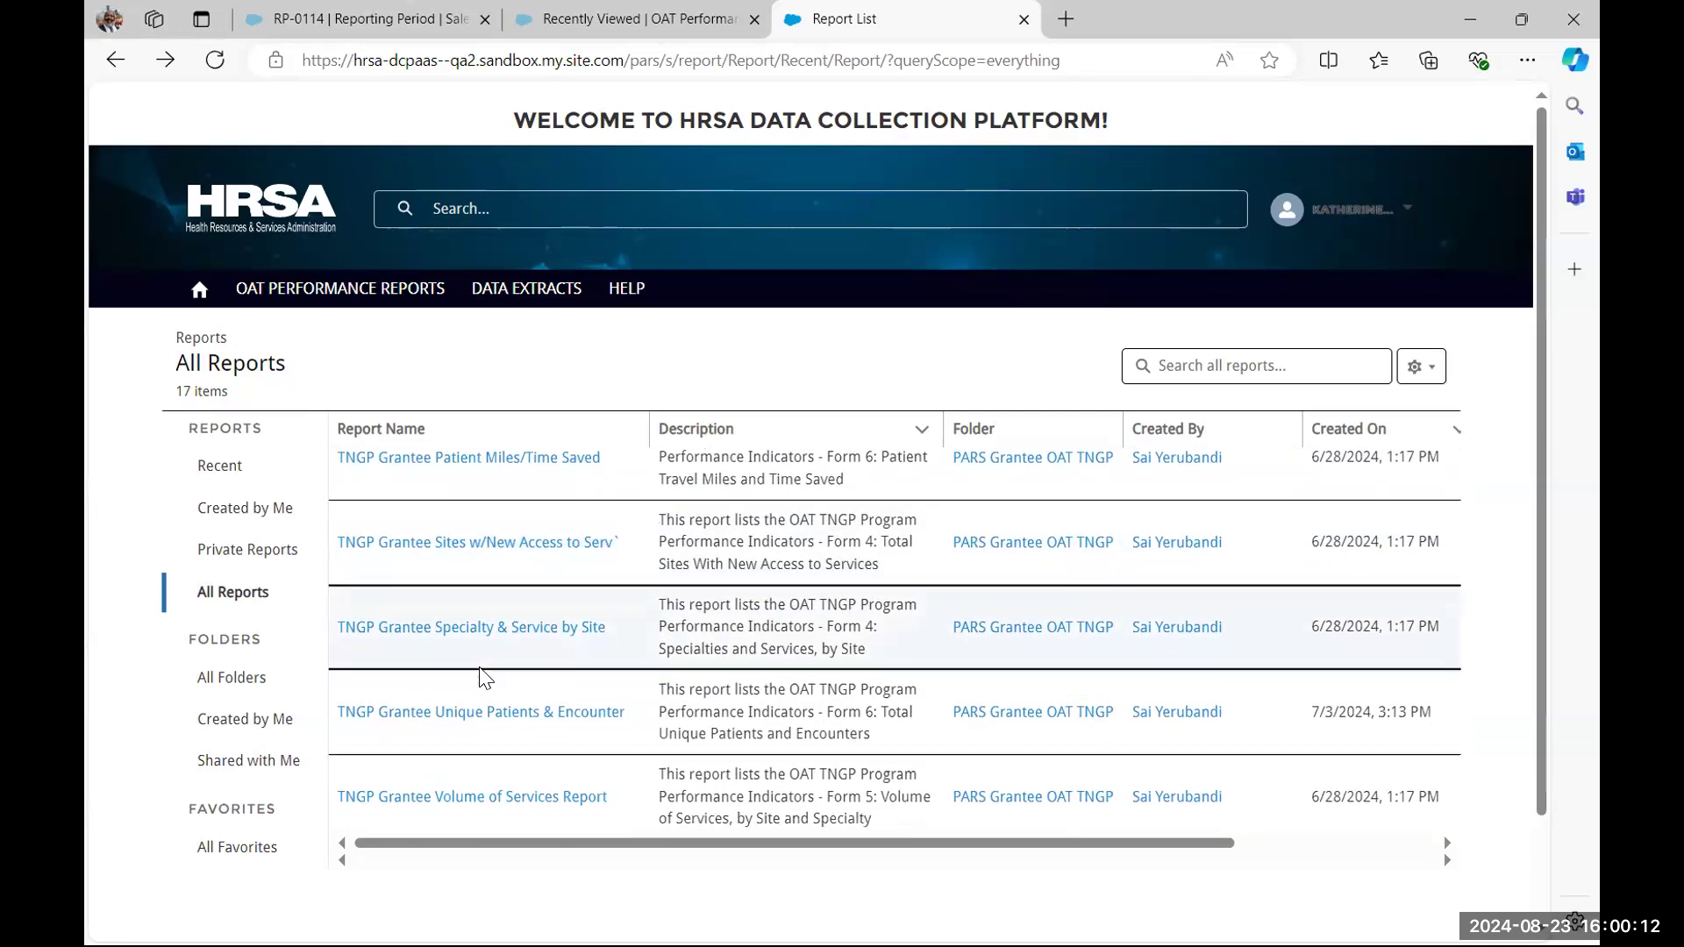
pyautogui.scroll(9, 481, 677)
pyautogui.scroll(-1, 481, 677)
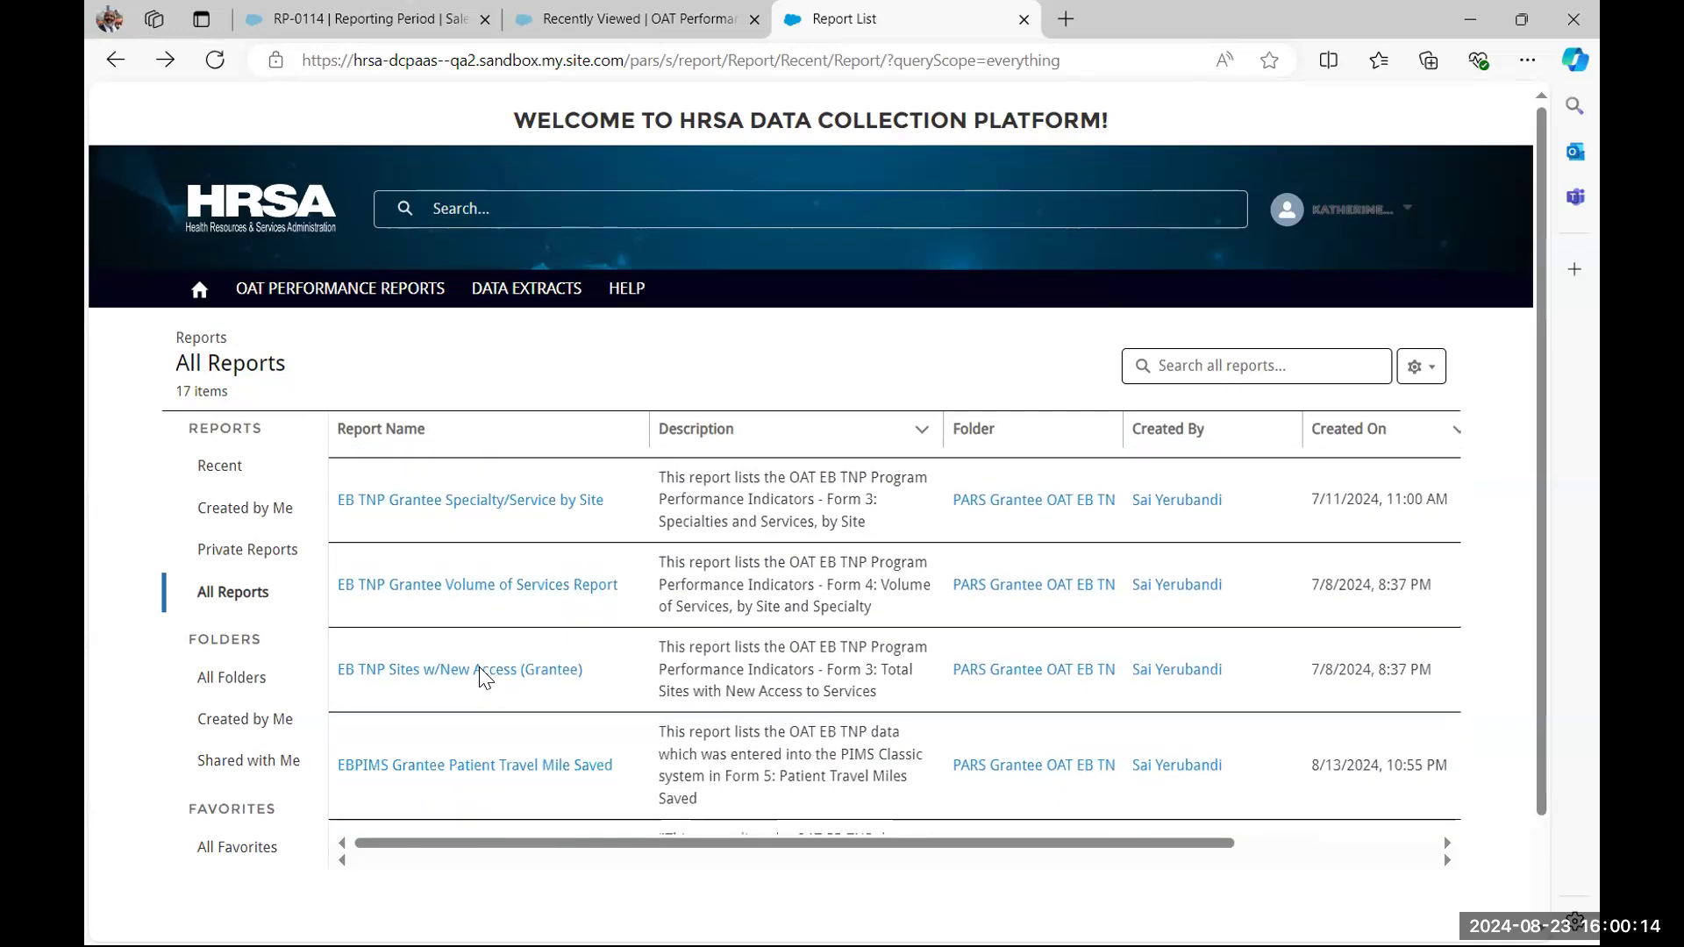
pyautogui.scroll(3, 480, 677)
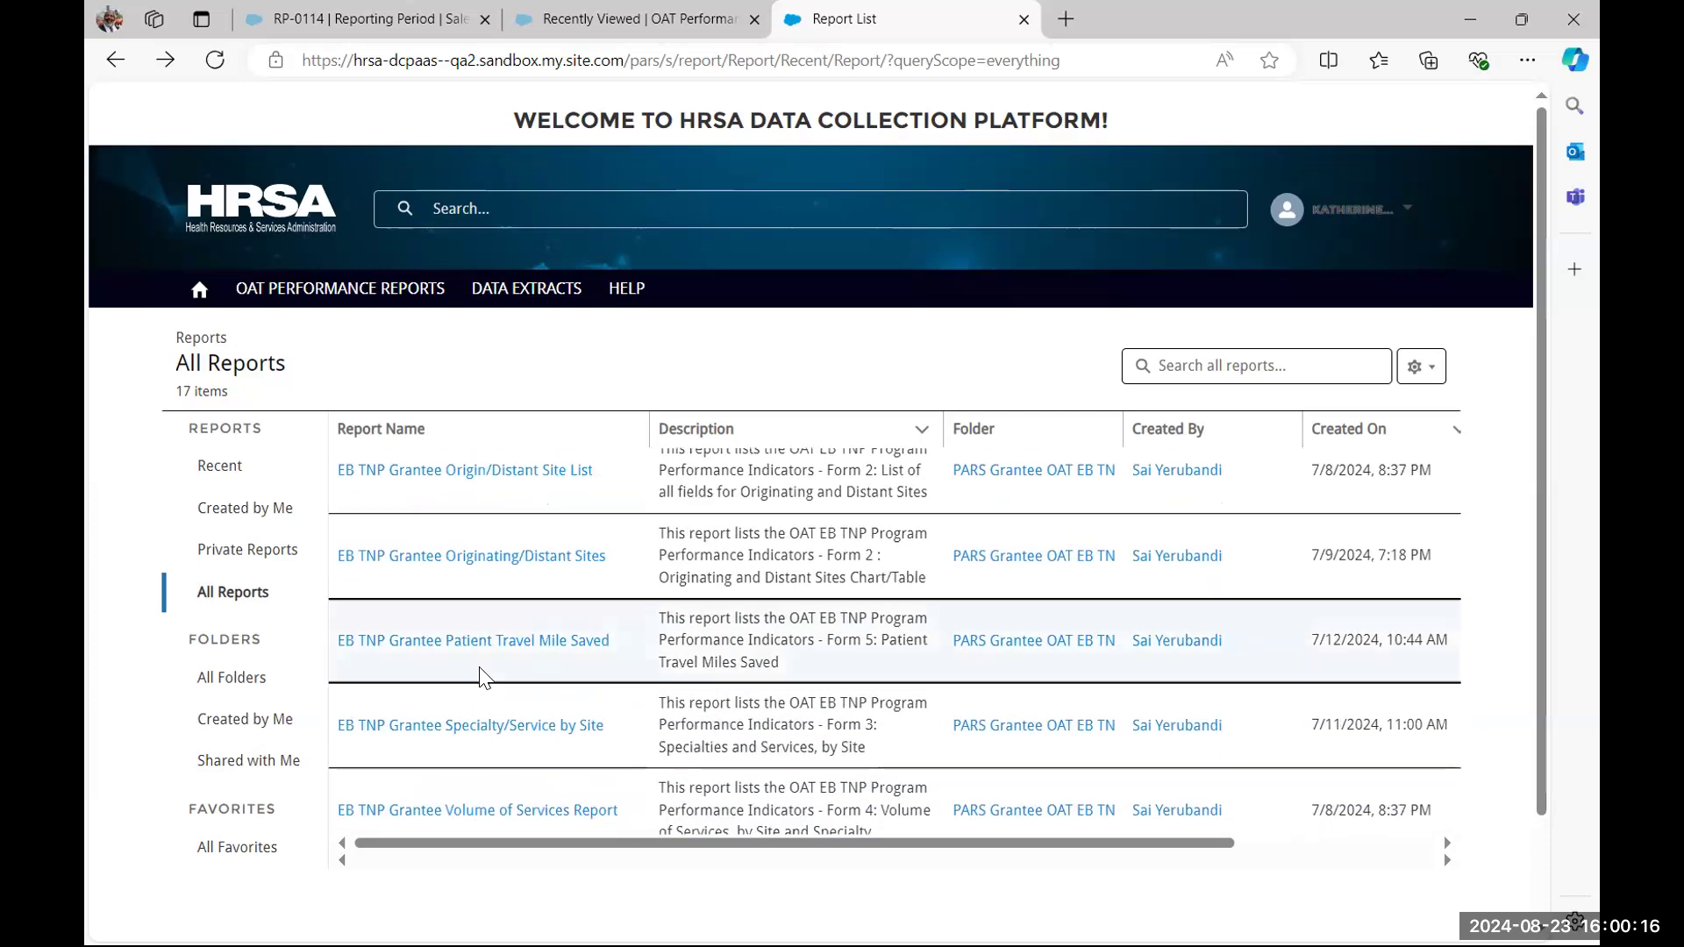
# Open the EB TNP Grantee Patient Travel Mile Saved report, review the file formats for a Details Only export, and close the export dialog without exporting
pyautogui.click(452, 641)
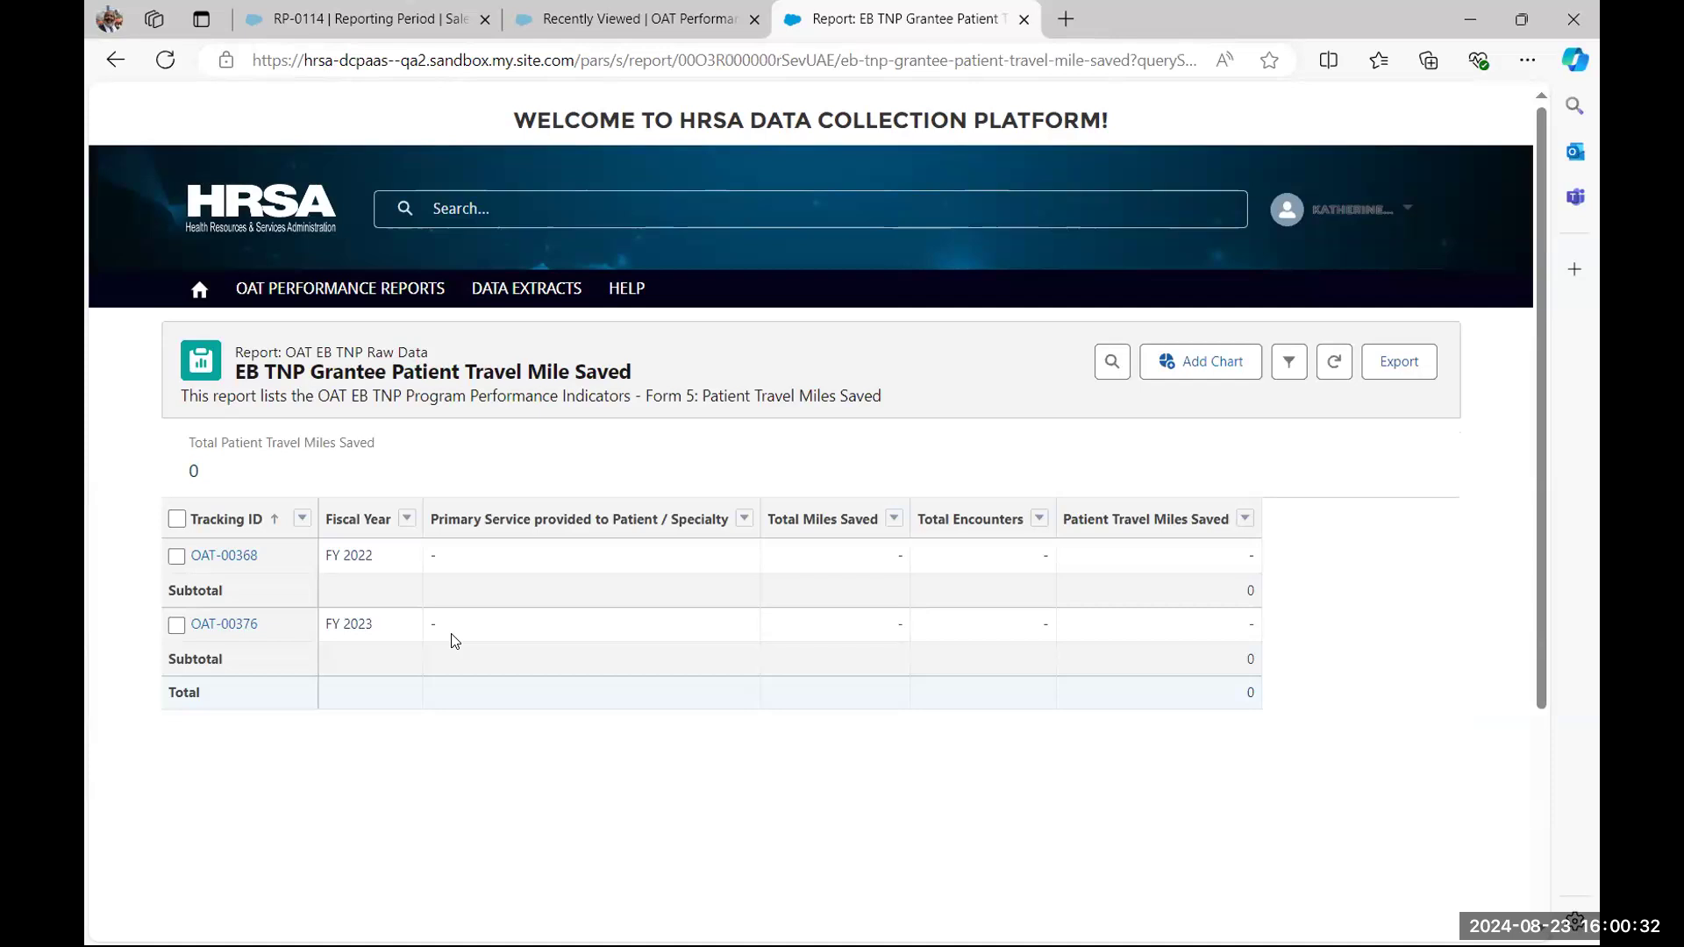
pyautogui.click(1391, 367)
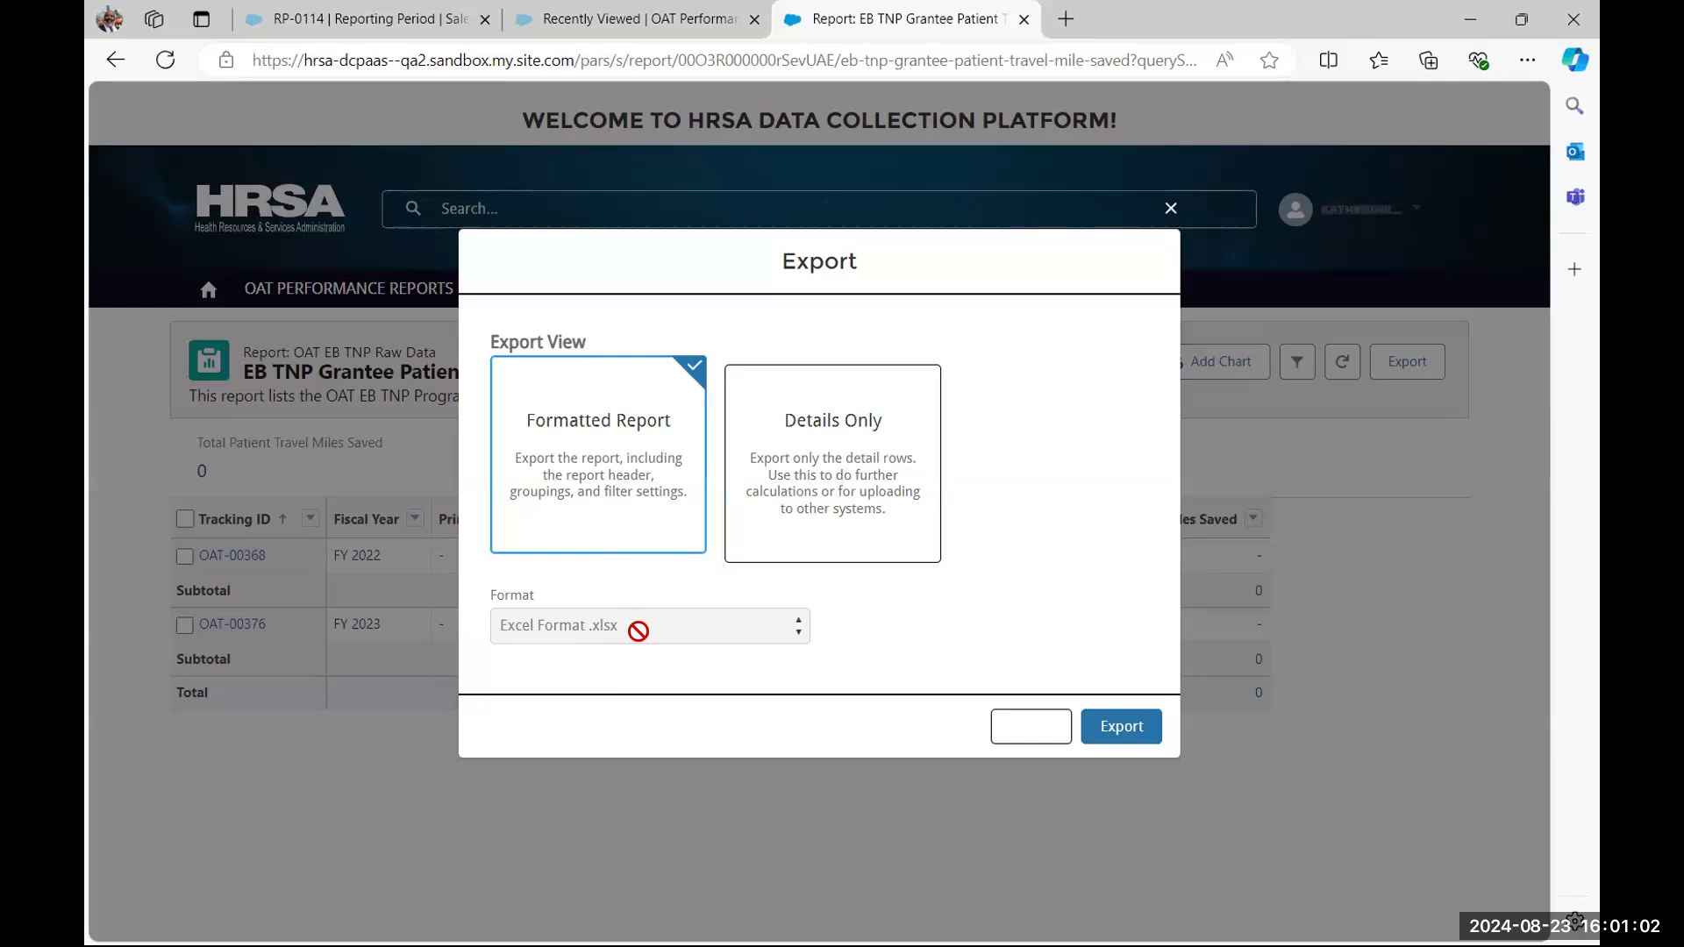
pyautogui.click(891, 443)
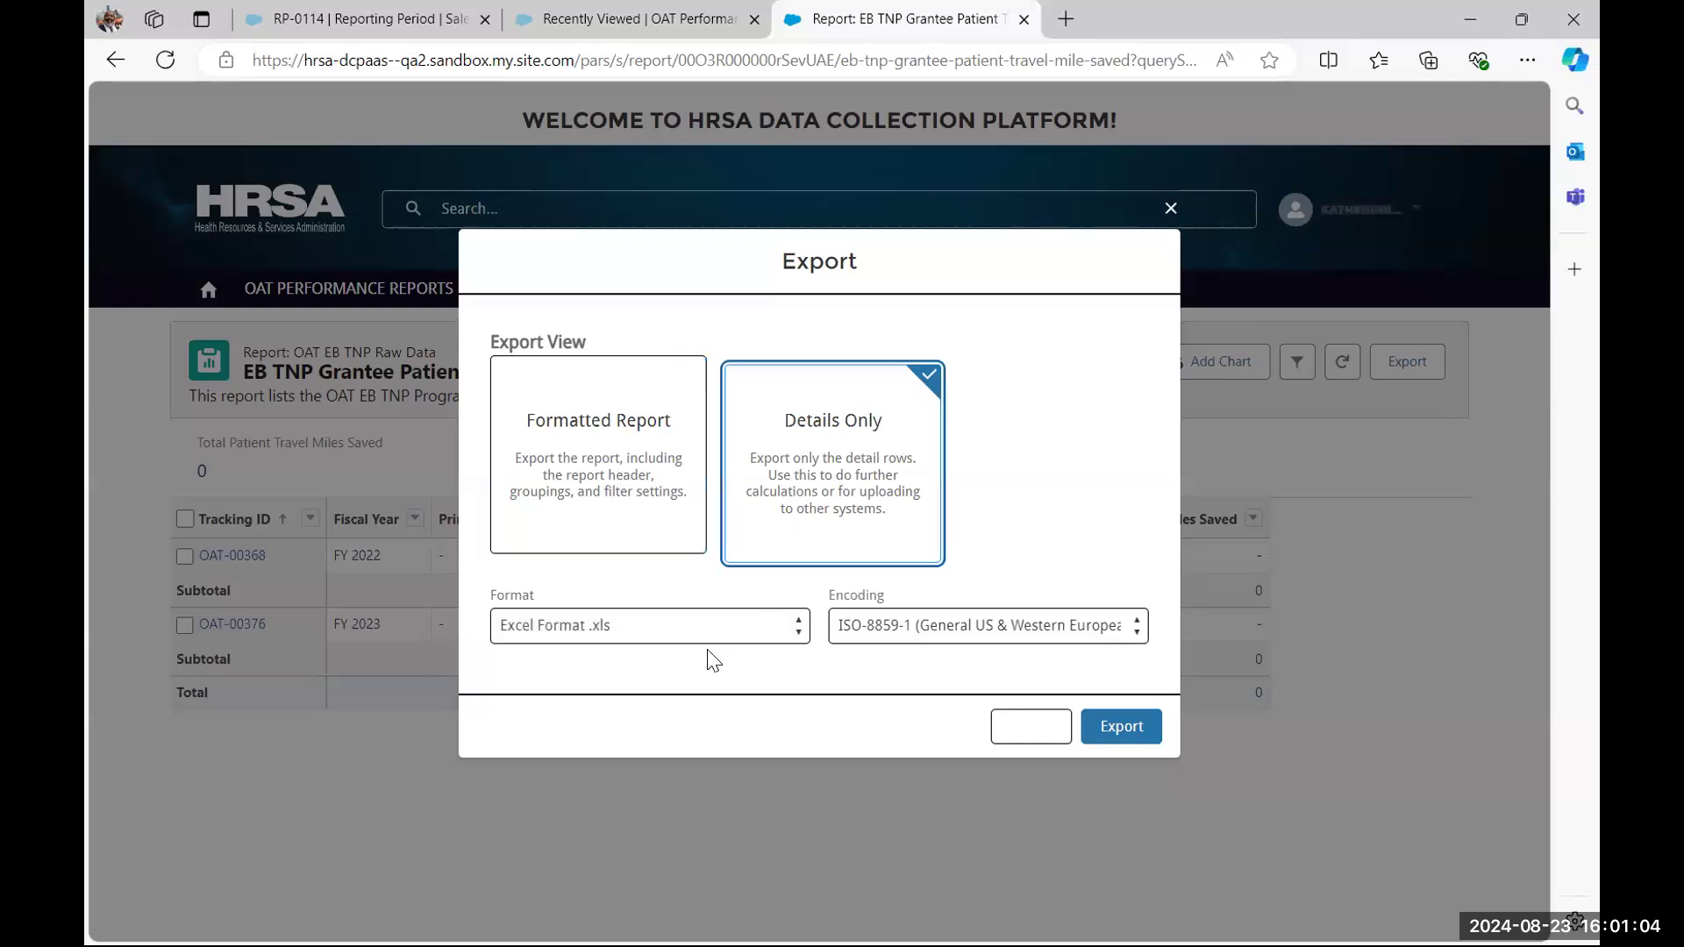
pyautogui.click(716, 628)
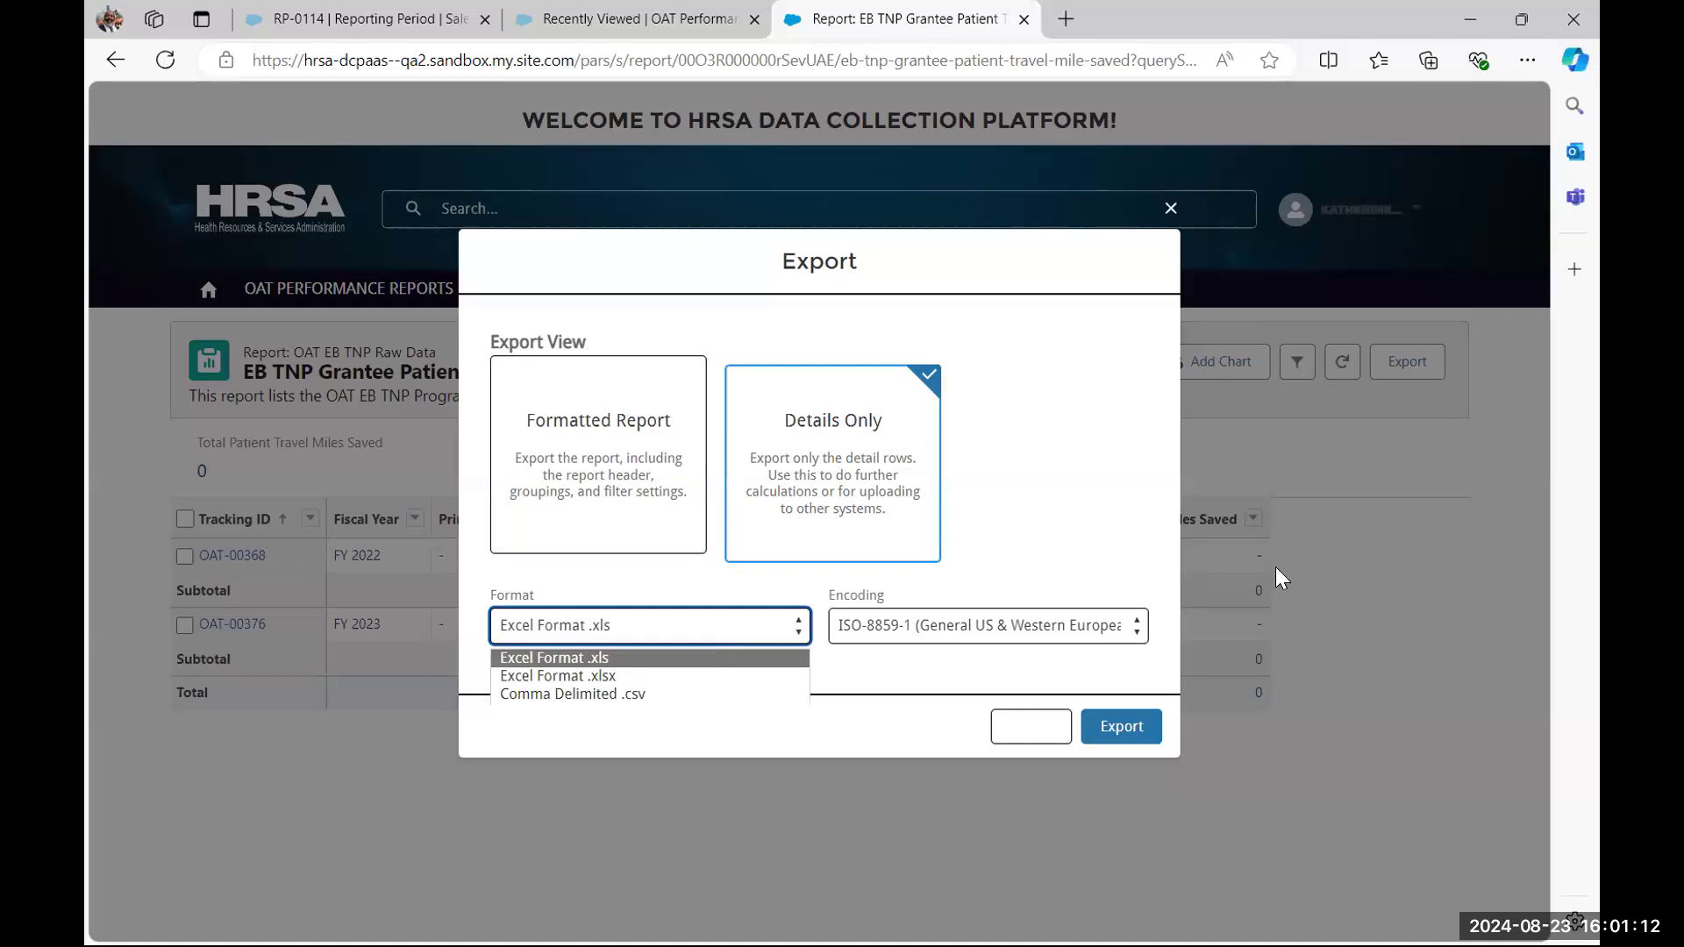
pyautogui.click(1114, 482)
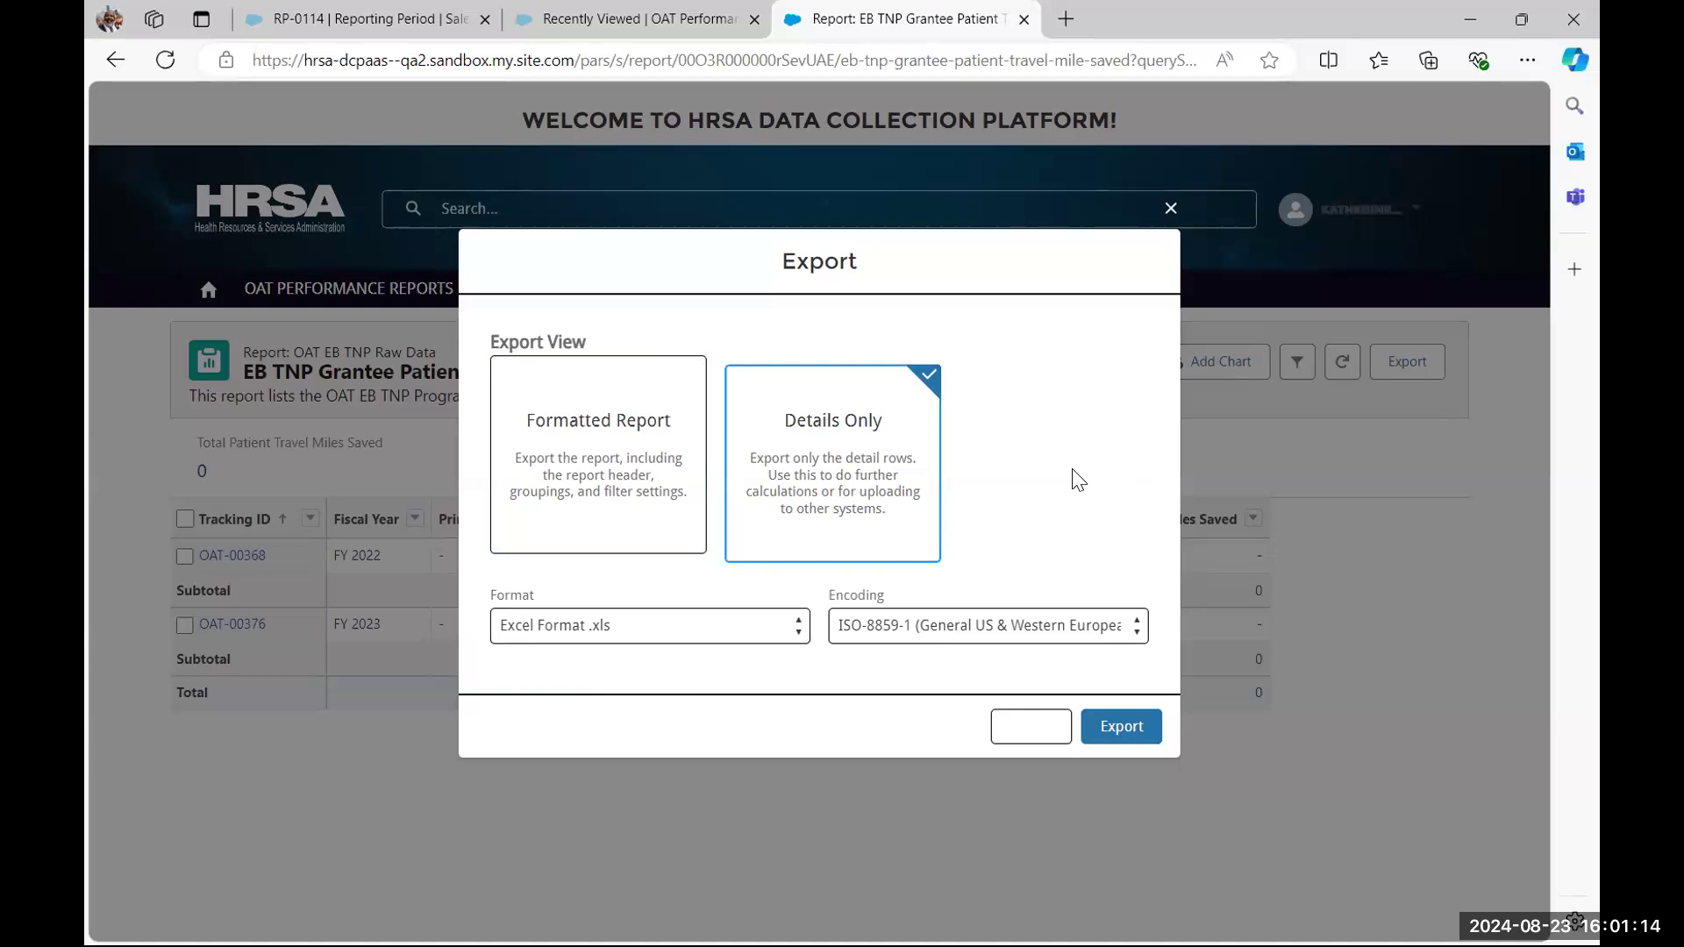
pyautogui.click(1175, 208)
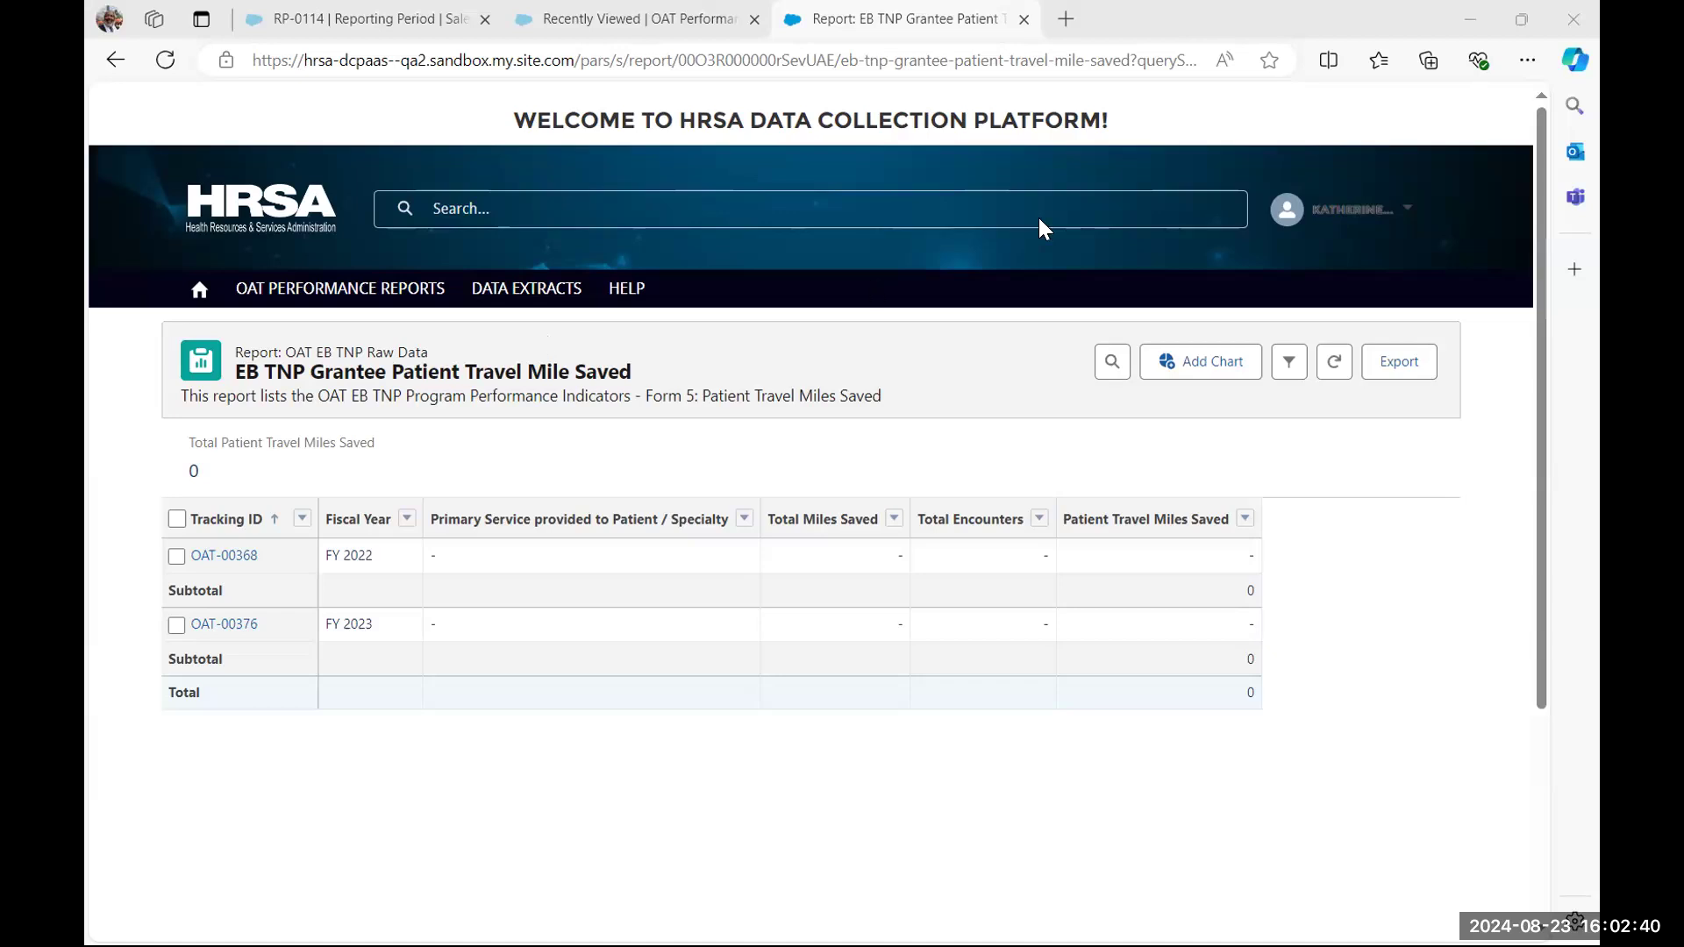
# Open the platform's Help page and look over its support information, user guides, and FAQ section
pyautogui.click(629, 294)
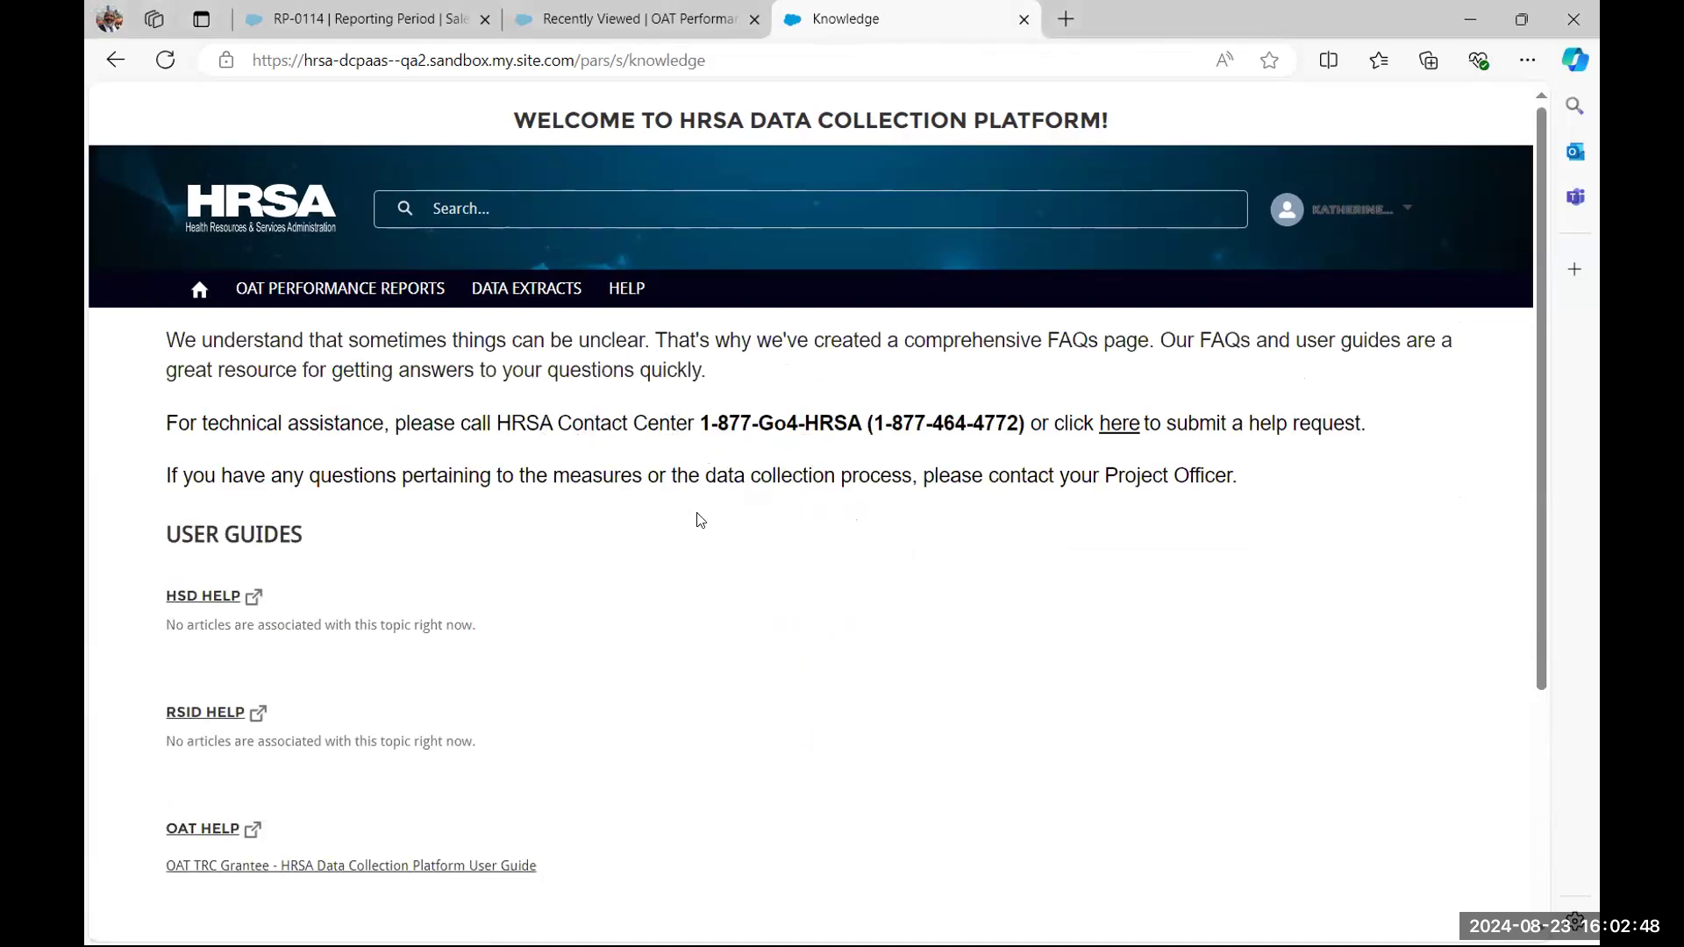
pyautogui.scroll(-2, 512, 681)
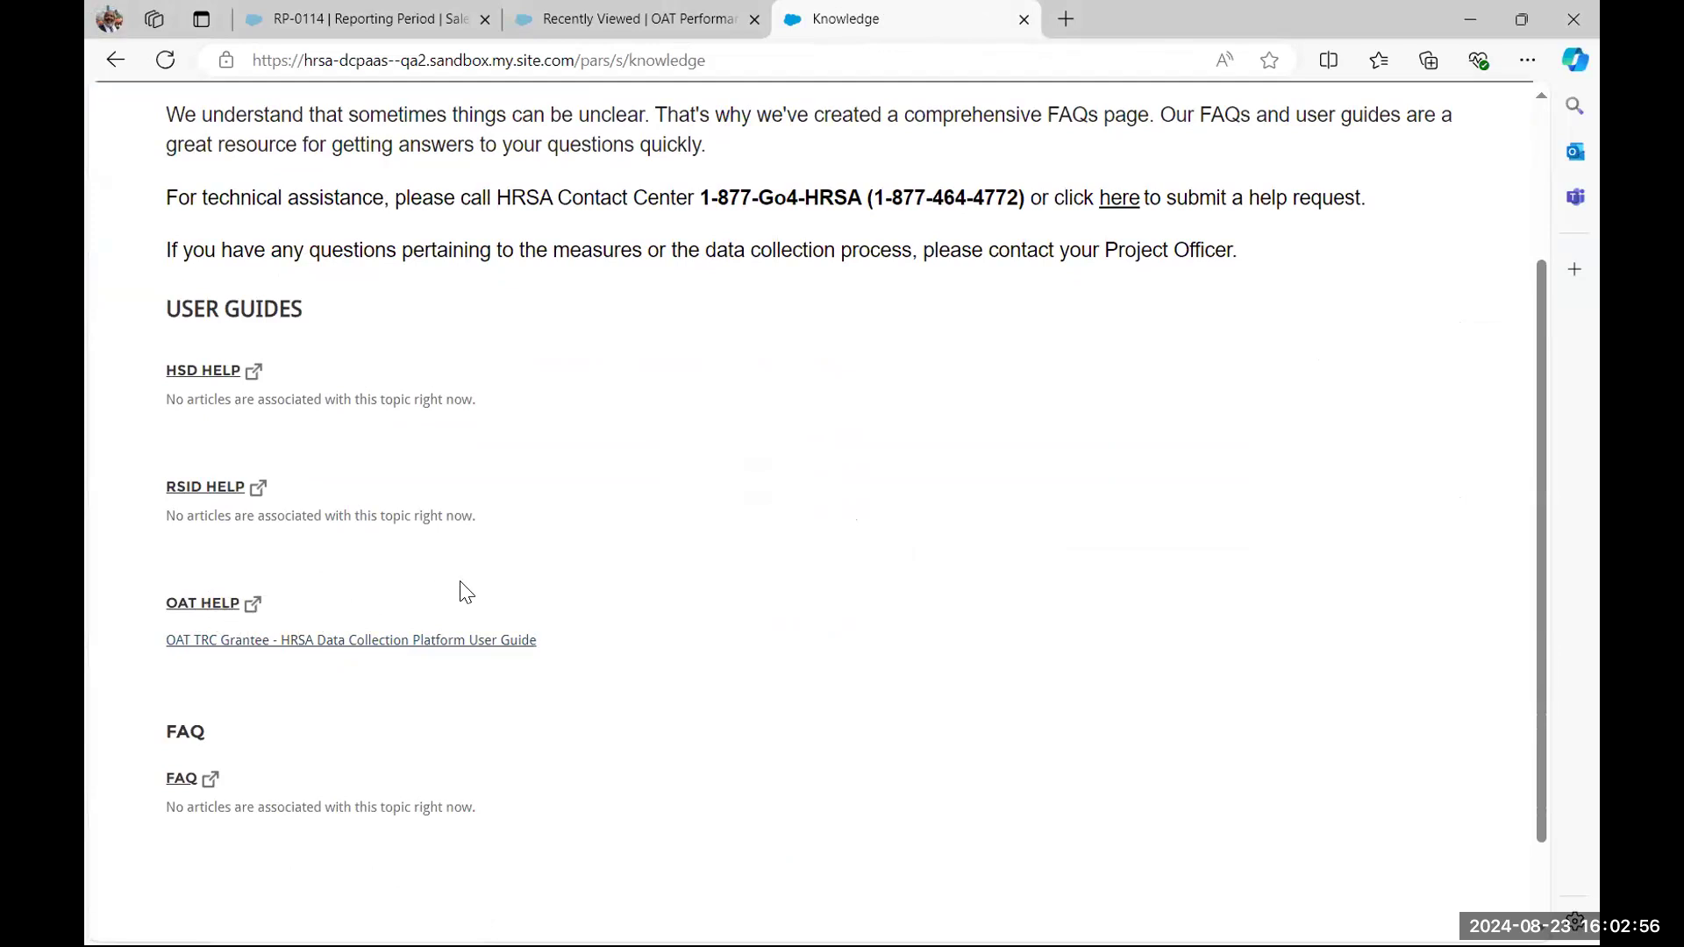
pyautogui.scroll(3, 466, 593)
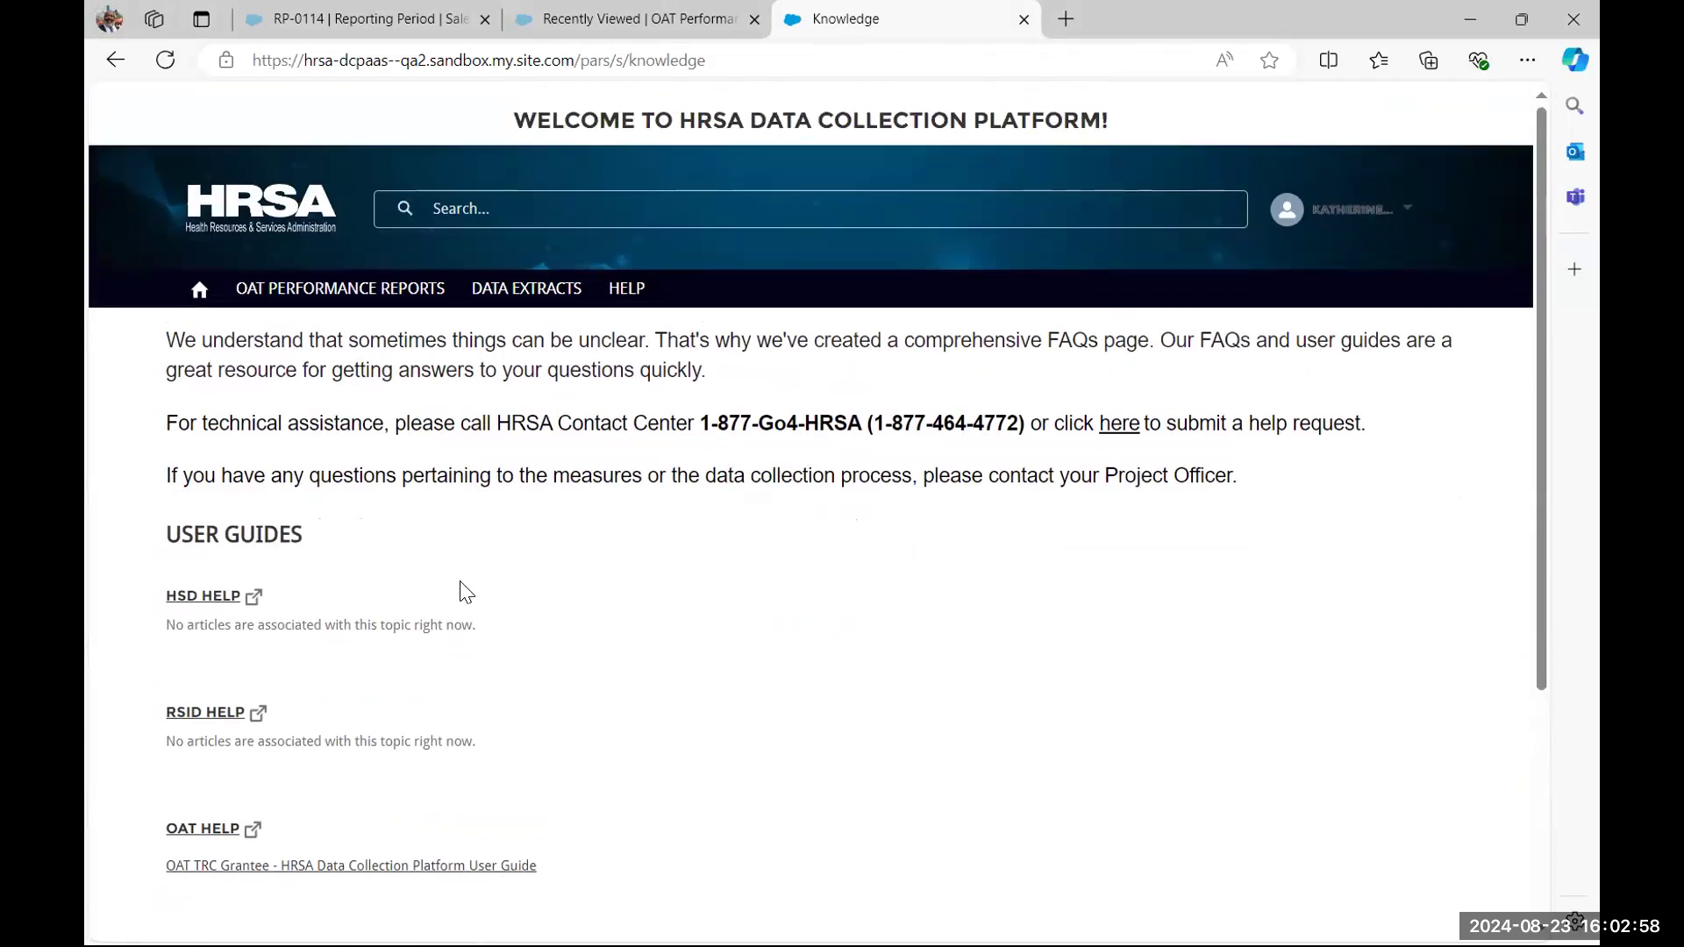